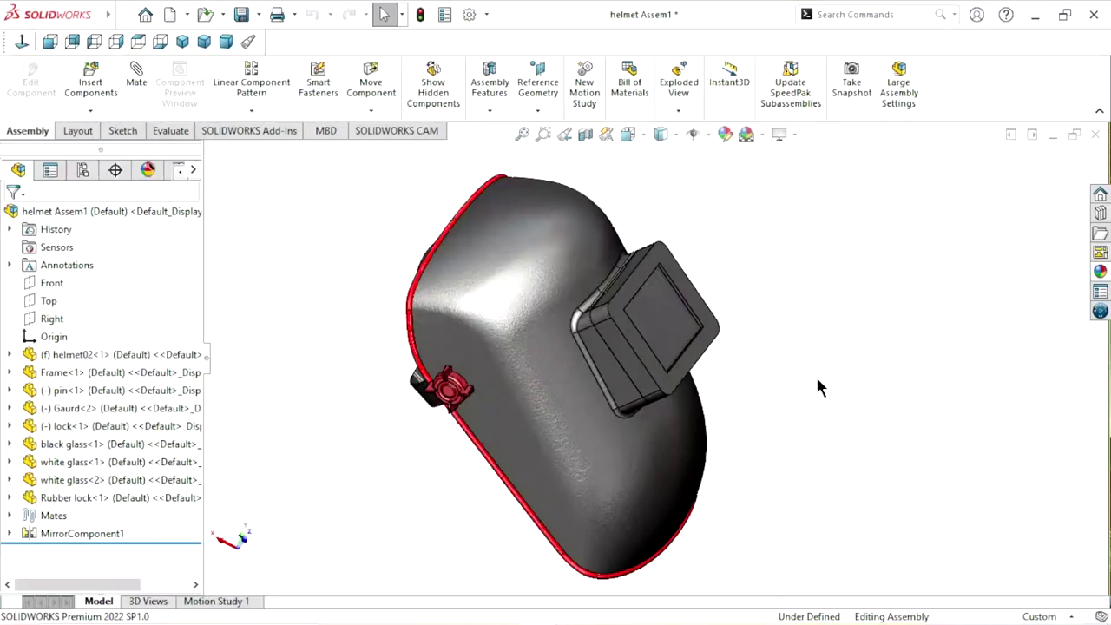
Orbit the finished welding helmet assembly to view it from a new angle
{"action": "middle_click_drag", "start_coordinate": [816, 375], "coordinate": [641, 363]}
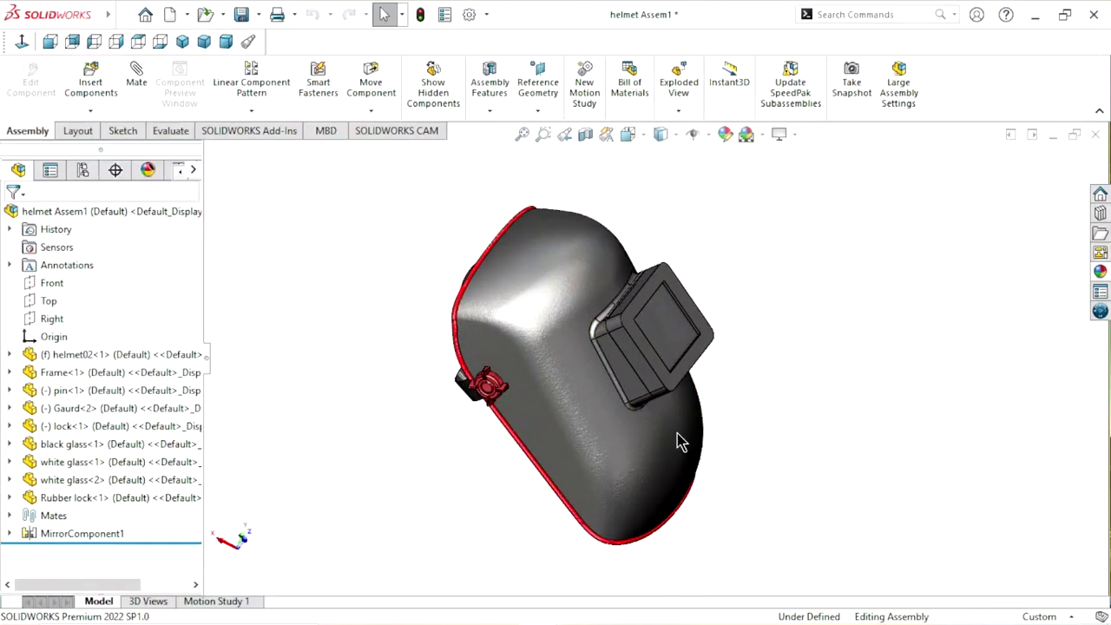
Swing the guard band down across the visor and back over the top
{"action": "mouse_move", "coordinate": [677, 439]}
{"action": "middle_mouse_down"}
{"action": "mouse_move", "coordinate": [436, 304]}
{"action": "mouse_move", "coordinate": [412, 423]}
{"action": "middle_mouse_up"}
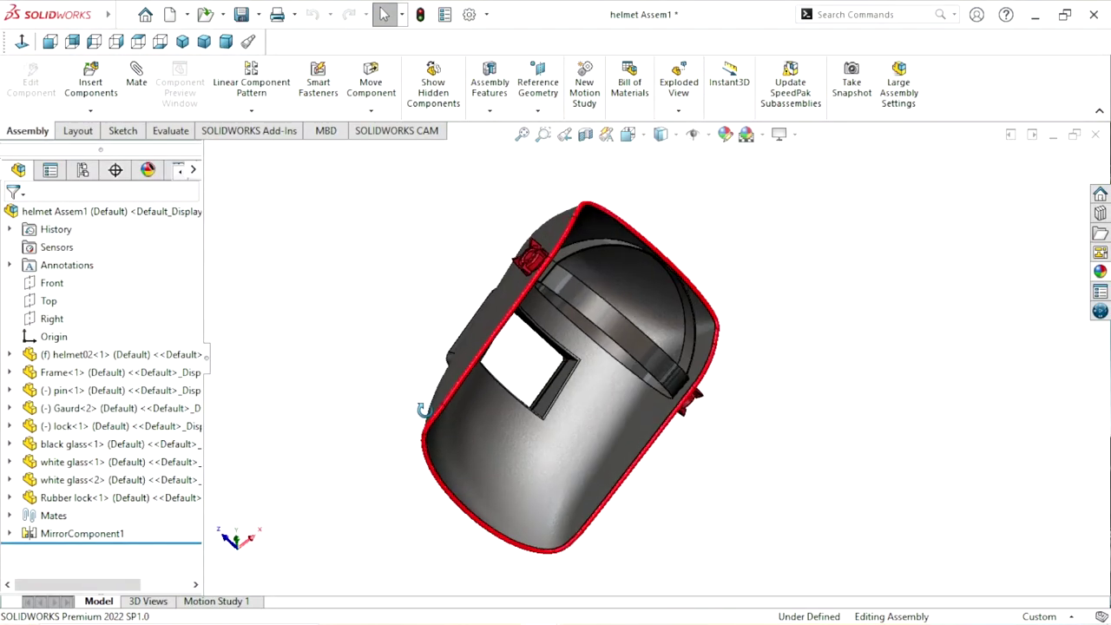
{"action": "scroll", "coordinate": [594, 380], "scroll_direction": "down", "scroll_amount": 3}
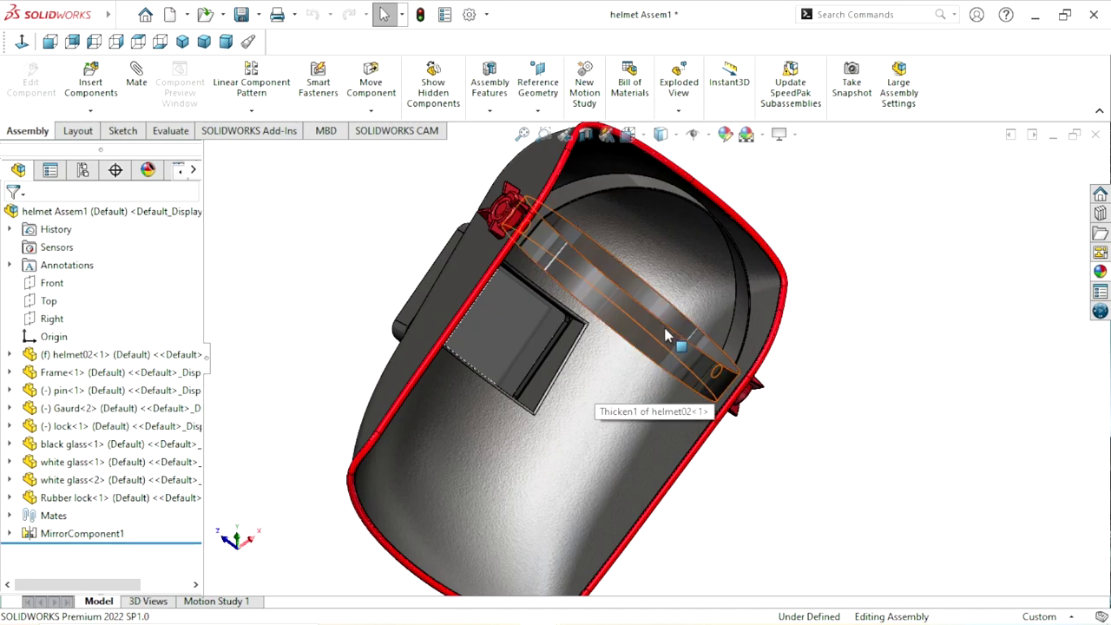
{"action": "left_click", "coordinate": [713, 274]}
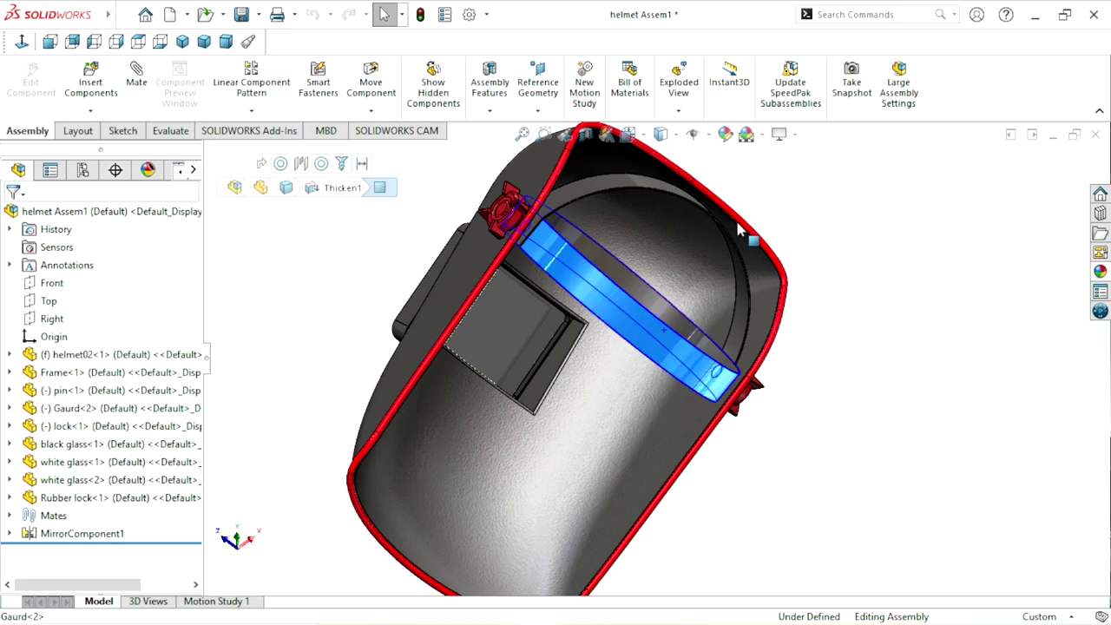
{"action": "left_click", "coordinate": [838, 261]}
{"action": "left_click", "coordinate": [643, 187]}
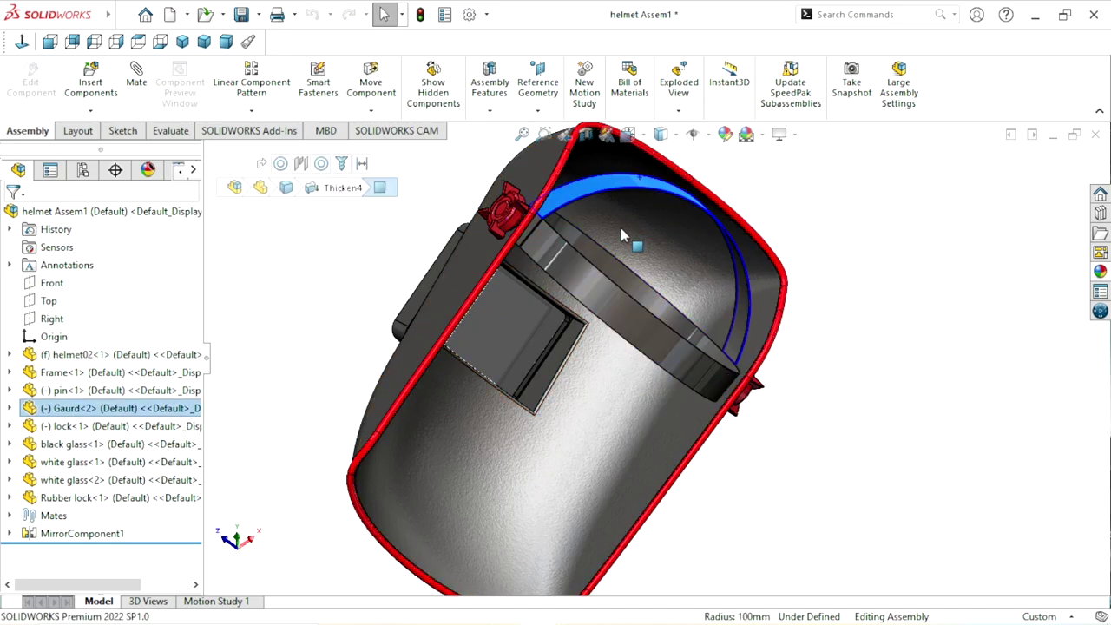
{"action": "mouse_move", "coordinate": [592, 295]}
{"action": "left_mouse_down"}
{"action": "mouse_move", "coordinate": [614, 308]}
{"action": "mouse_move", "coordinate": [561, 400]}
{"action": "mouse_move", "coordinate": [527, 389]}
{"action": "mouse_move", "coordinate": [578, 372]}
{"action": "left_mouse_up"}
{"action": "mouse_move", "coordinate": [640, 318]}
{"action": "left_mouse_down"}
{"action": "mouse_move", "coordinate": [670, 278]}
{"action": "mouse_move", "coordinate": [707, 257]}
{"action": "mouse_move", "coordinate": [686, 331]}
{"action": "mouse_move", "coordinate": [785, 213]}
{"action": "mouse_move", "coordinate": [784, 251]}
{"action": "mouse_move", "coordinate": [749, 303]}
{"action": "left_mouse_up"}
{"action": "key", "text": "Escape"}
Raise the glass frame fully open on its hinge
{"action": "mouse_move", "coordinate": [853, 330]}
{"action": "middle_mouse_down"}
{"action": "mouse_move", "coordinate": [797, 395]}
{"action": "mouse_move", "coordinate": [662, 322]}
{"action": "mouse_move", "coordinate": [769, 446]}
{"action": "mouse_move", "coordinate": [671, 457]}
{"action": "middle_mouse_up"}
{"action": "middle_click_drag", "start_coordinate": [504, 379], "coordinate": [501, 382]}
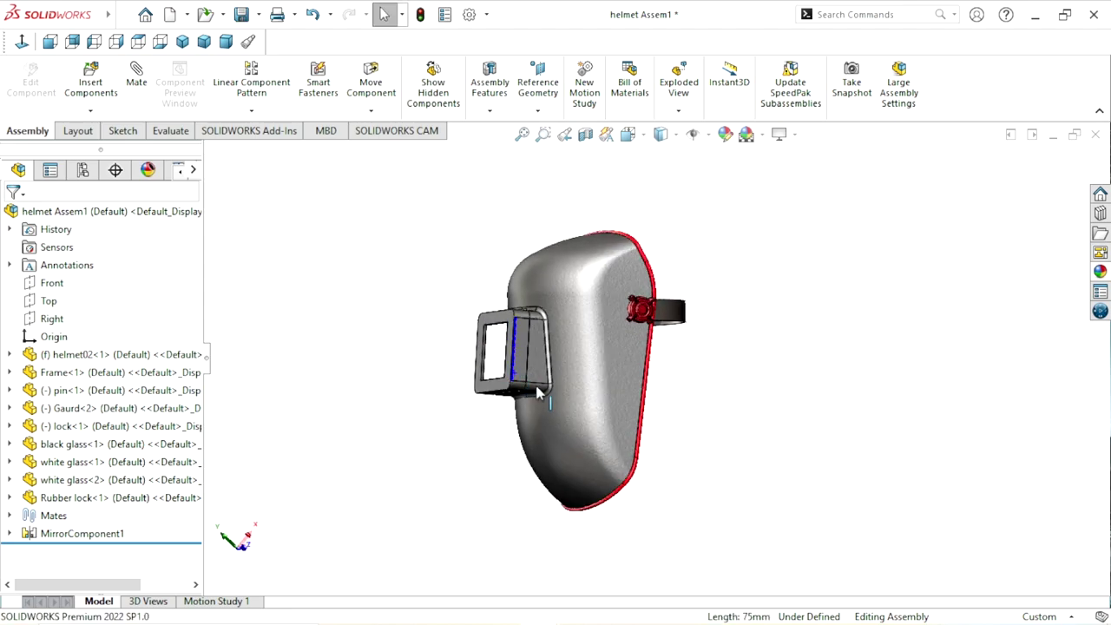
{"action": "scroll", "coordinate": [542, 398], "scroll_direction": "down", "scroll_amount": 3}
{"action": "left_click", "coordinate": [532, 343]}
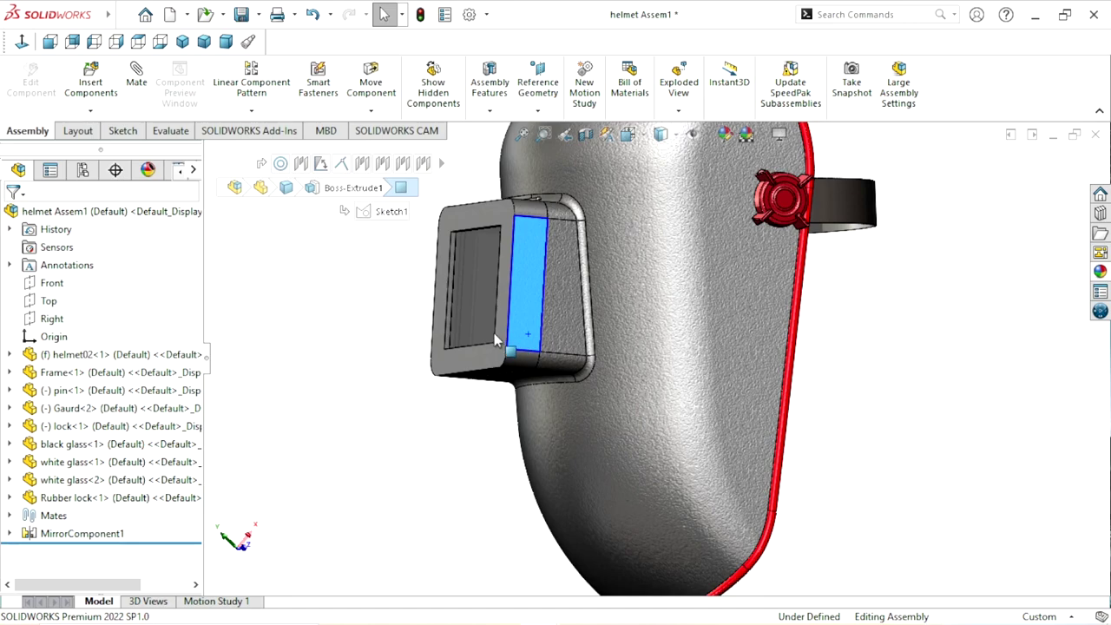
{"action": "mouse_move", "coordinate": [458, 322]}
{"action": "left_mouse_down"}
{"action": "mouse_move", "coordinate": [401, 198]}
{"action": "mouse_move", "coordinate": [526, 347]}
{"action": "left_mouse_up"}
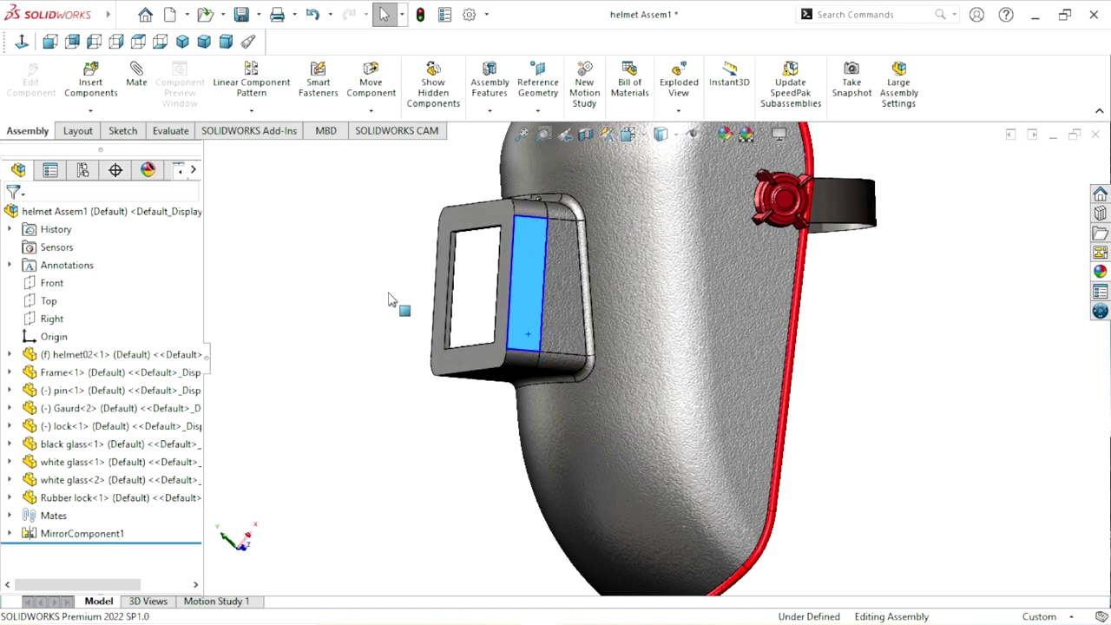
{"action": "left_click_drag", "start_coordinate": [389, 299], "coordinate": [360, 158]}
{"action": "key", "text": "f"}
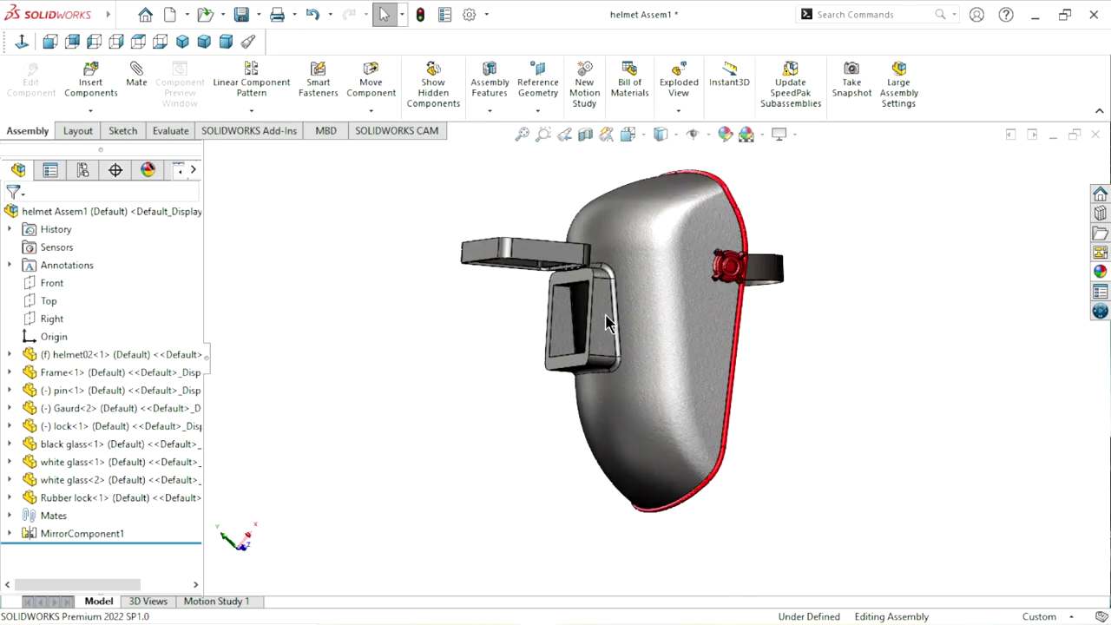
Swing the glass frame back down over the helmet window
{"action": "mouse_move", "coordinate": [573, 334]}
{"action": "middle_mouse_down"}
{"action": "mouse_move", "coordinate": [747, 389]}
{"action": "mouse_move", "coordinate": [441, 290]}
{"action": "mouse_move", "coordinate": [559, 483]}
{"action": "middle_mouse_up"}
{"action": "middle_click_drag", "start_coordinate": [709, 468], "coordinate": [738, 364]}
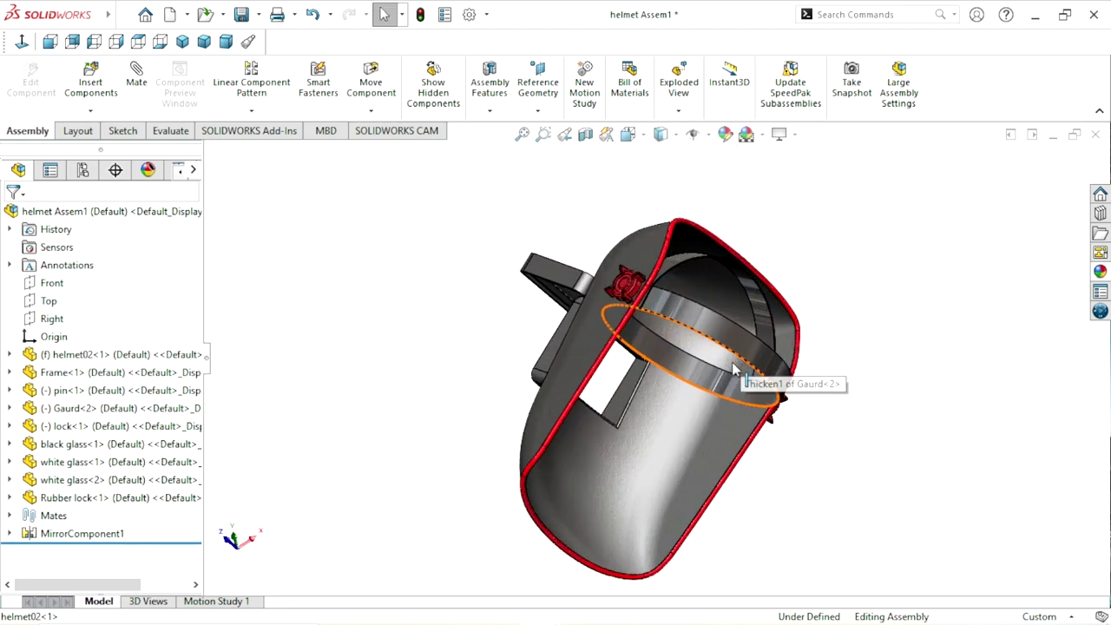
{"action": "mouse_move", "coordinate": [645, 377]}
{"action": "middle_mouse_down"}
{"action": "mouse_move", "coordinate": [881, 456]}
{"action": "mouse_move", "coordinate": [759, 463]}
{"action": "mouse_move", "coordinate": [709, 277]}
{"action": "middle_mouse_up"}
{"action": "scroll", "coordinate": [699, 291], "scroll_direction": "down", "scroll_amount": 3}
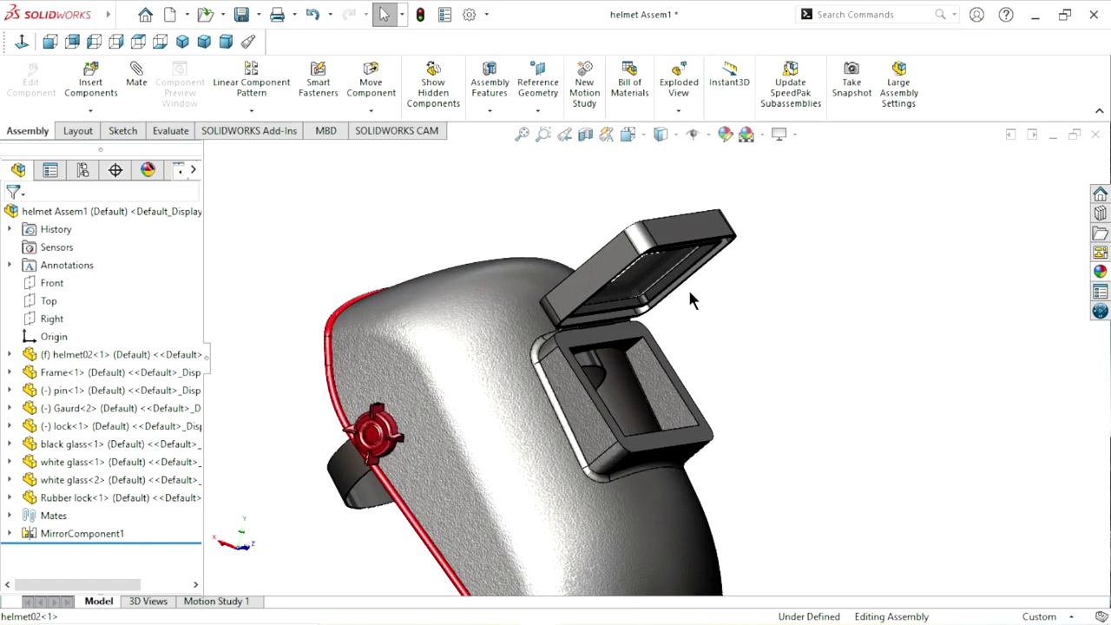
{"action": "left_click_drag", "start_coordinate": [701, 235], "coordinate": [643, 488]}
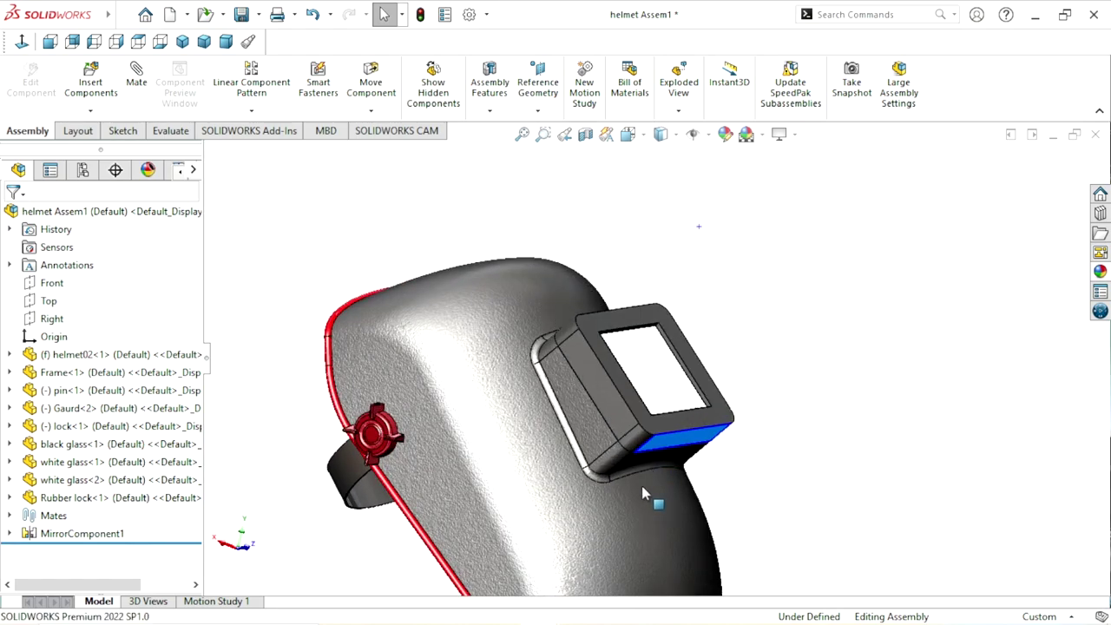
Swing the guard head band to a new angle and inspect the helmet from the side
{"action": "mouse_move", "coordinate": [807, 461]}
{"action": "middle_mouse_down"}
{"action": "mouse_move", "coordinate": [625, 444]}
{"action": "mouse_move", "coordinate": [692, 382]}
{"action": "mouse_move", "coordinate": [651, 425]}
{"action": "middle_mouse_up"}
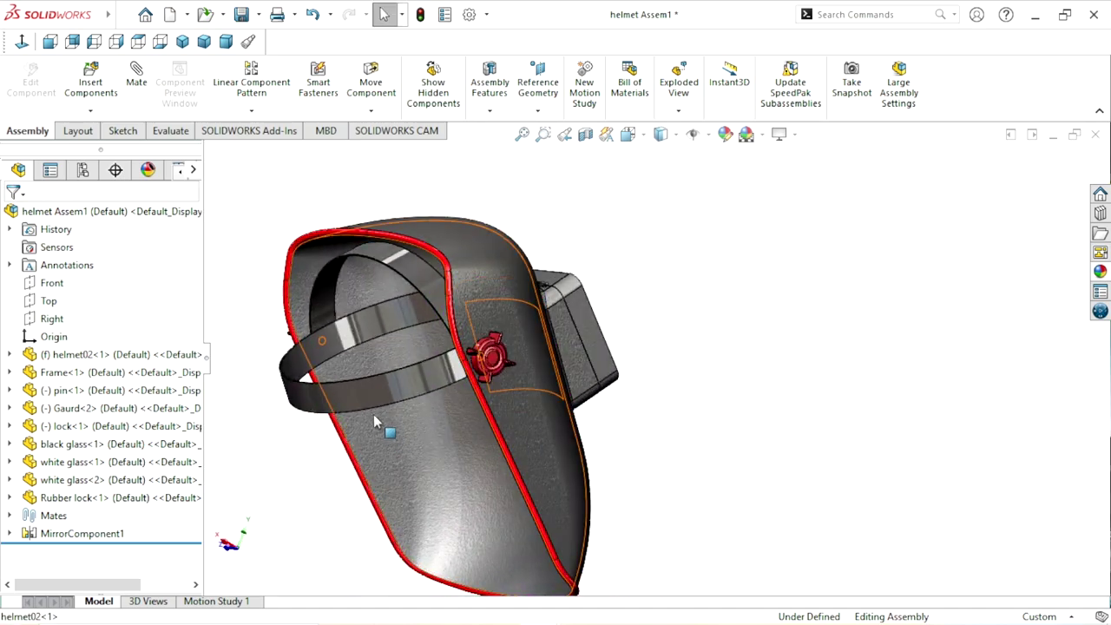
{"action": "mouse_move", "coordinate": [367, 414]}
{"action": "left_mouse_down"}
{"action": "mouse_move", "coordinate": [351, 469]}
{"action": "mouse_move", "coordinate": [352, 401]}
{"action": "mouse_move", "coordinate": [354, 449]}
{"action": "left_mouse_up"}
{"action": "key", "text": "Escape"}
{"action": "left_click", "coordinate": [796, 423]}
{"action": "scroll", "coordinate": [595, 459], "scroll_direction": "down", "scroll_amount": 2}
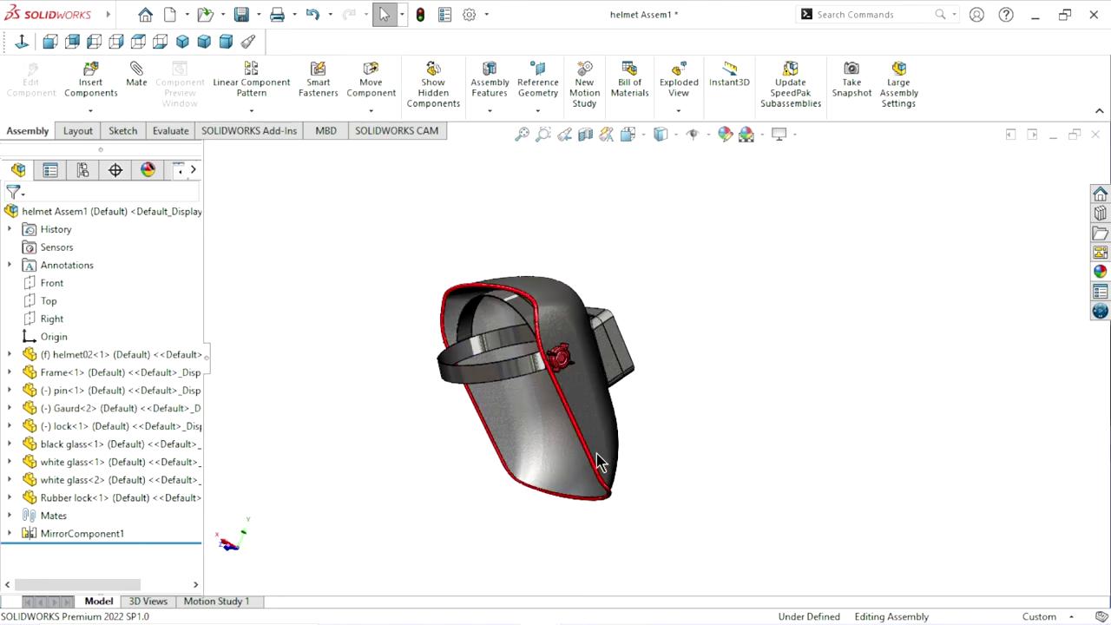
{"action": "scroll", "coordinate": [592, 408], "scroll_direction": "up", "scroll_amount": 2}
{"action": "middle_click_drag", "start_coordinate": [593, 408], "coordinate": [917, 472]}
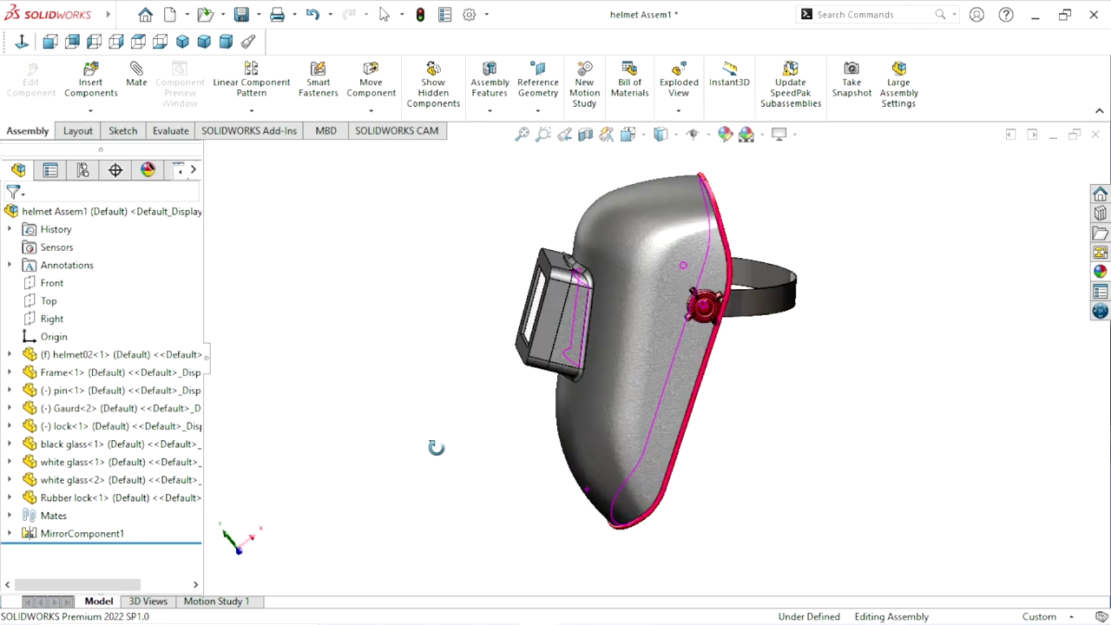
{"action": "scroll", "coordinate": [695, 365], "scroll_direction": "up", "scroll_amount": 2}
{"action": "scroll", "coordinate": [674, 405], "scroll_direction": "down", "scroll_amount": 2}
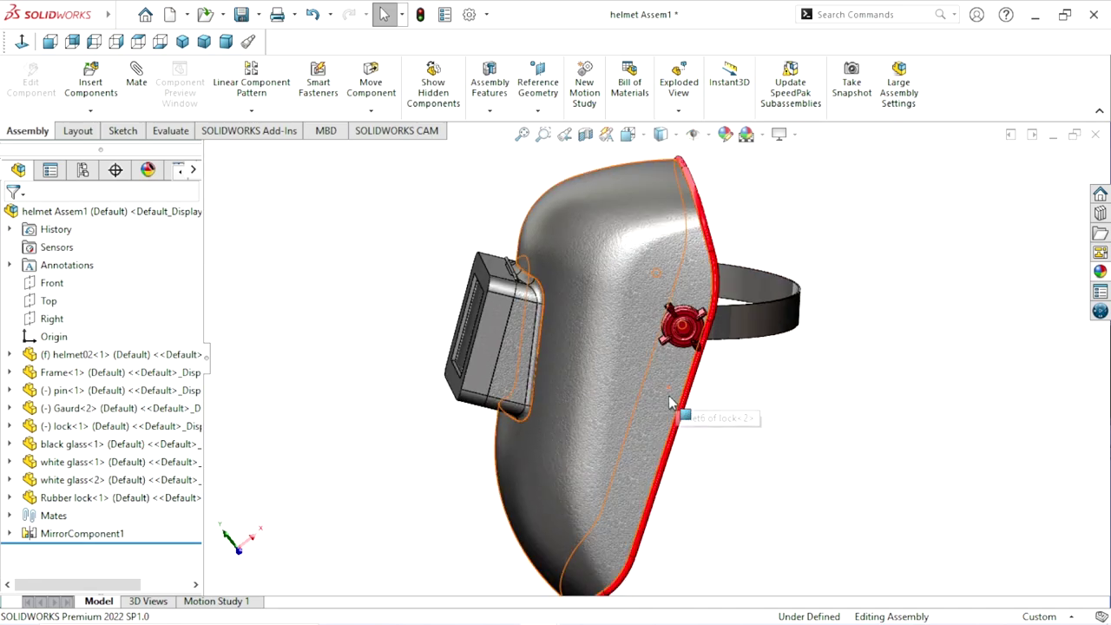
{"action": "middle_click_drag", "start_coordinate": [692, 409], "coordinate": [726, 425]}
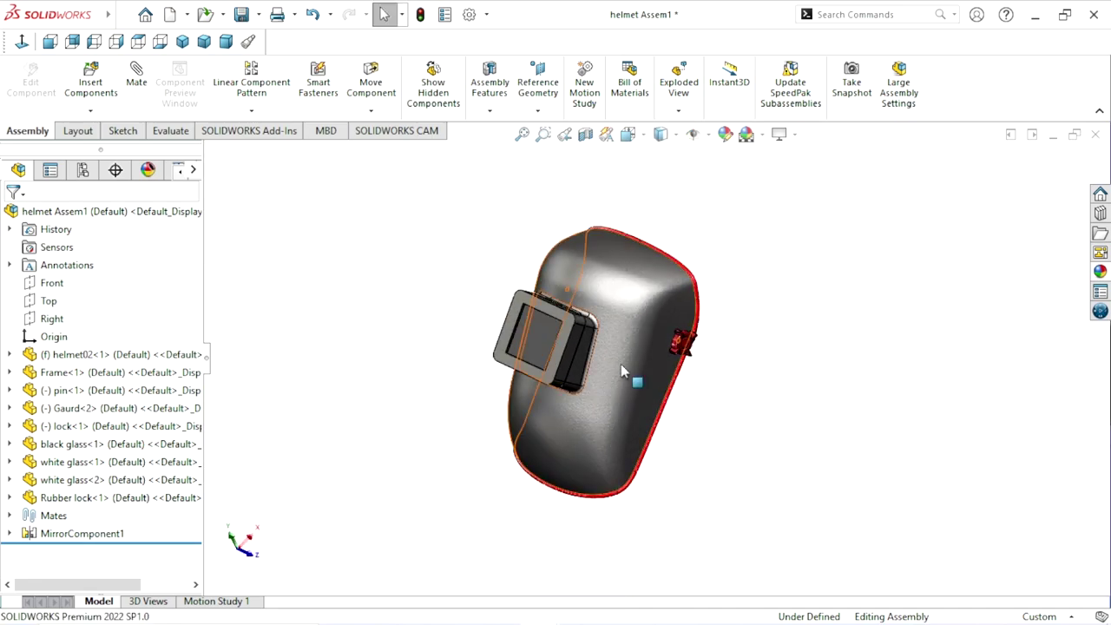
{"action": "scroll", "coordinate": [621, 364], "scroll_direction": "up", "scroll_amount": 2}
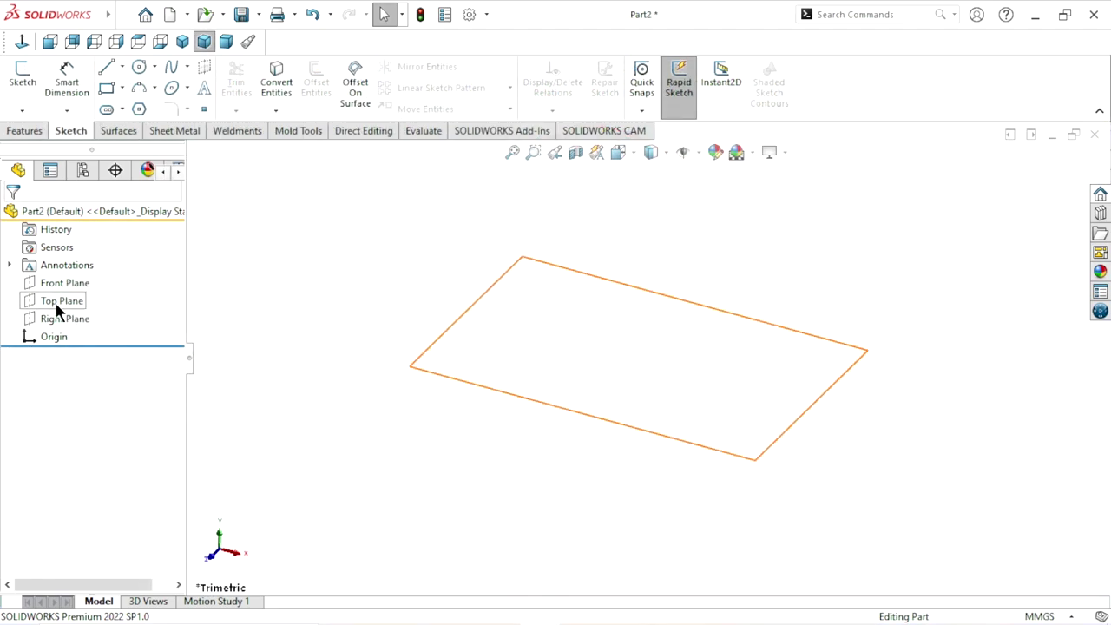
Start a sketch on the Top Plane with a vertical centerline running down from the origin
{"action": "left_click", "coordinate": [55, 302]}
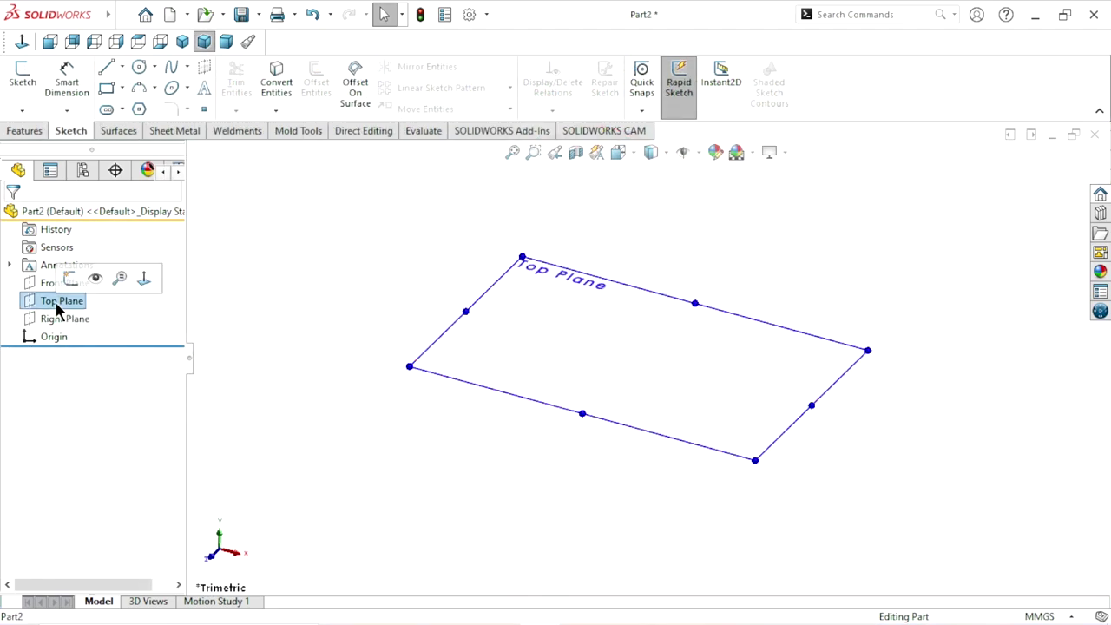
{"action": "left_click", "coordinate": [66, 283]}
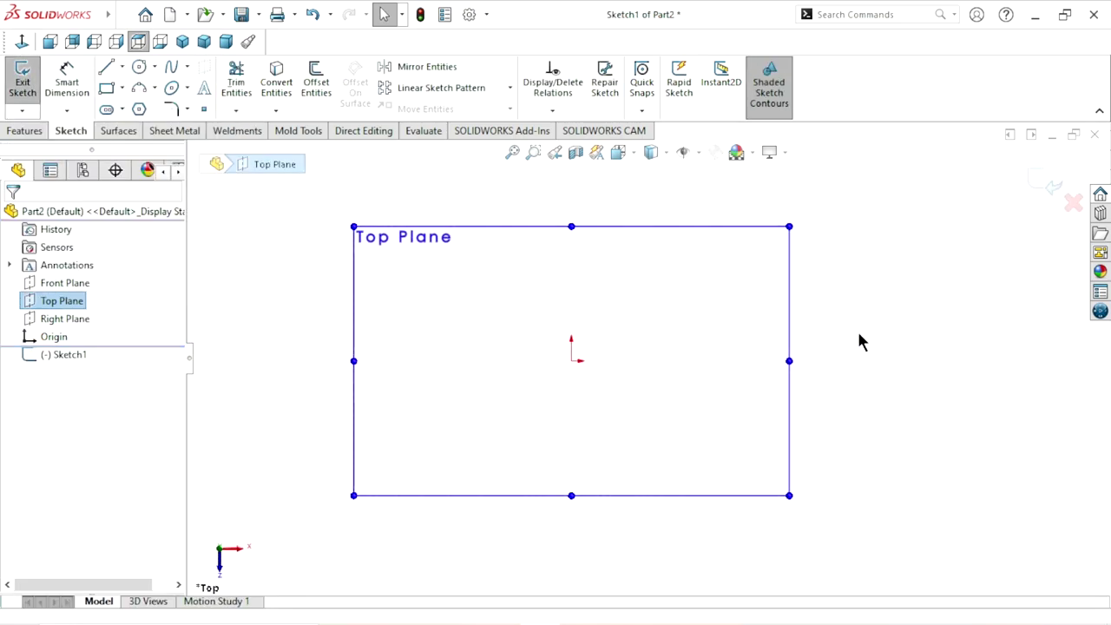
{"action": "left_click", "coordinate": [859, 339]}
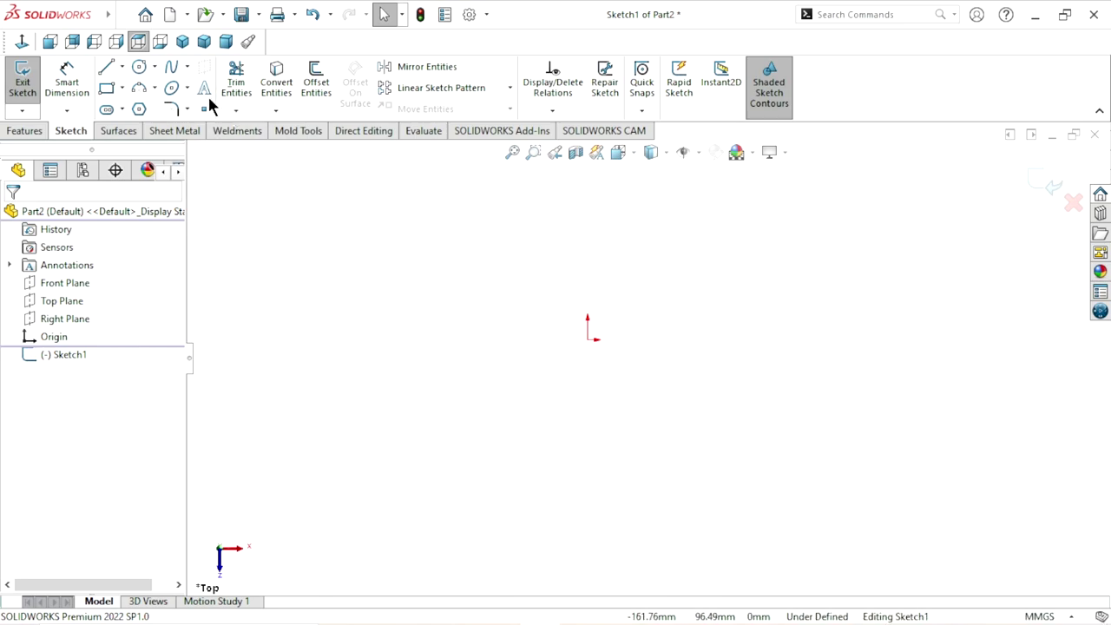
{"action": "left_click", "coordinate": [122, 69]}
{"action": "left_click", "coordinate": [121, 106]}
{"action": "left_click", "coordinate": [587, 340]}
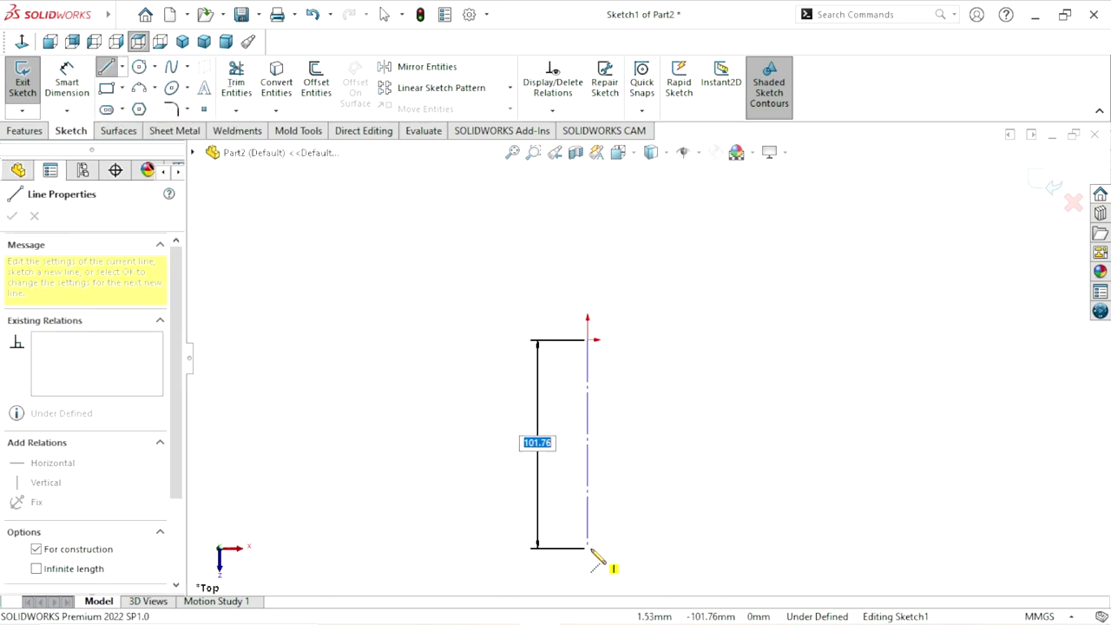
{"action": "left_click", "coordinate": [587, 547]}
{"action": "right_click", "coordinate": [666, 434]}
{"action": "left_click", "coordinate": [708, 434]}
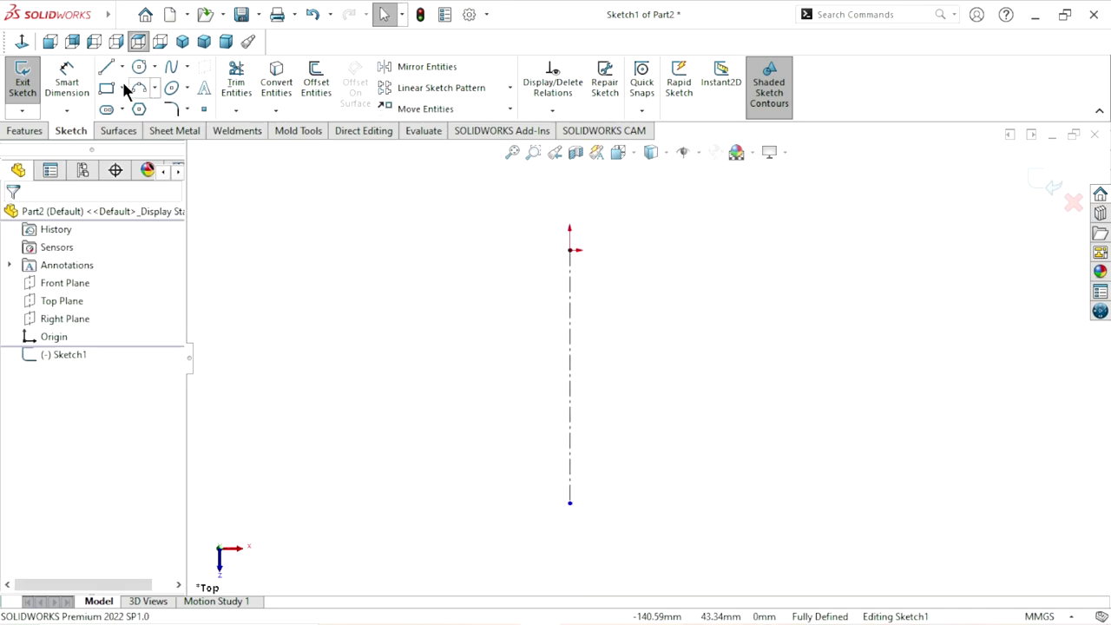
{"action": "left_click", "coordinate": [53, 87]}
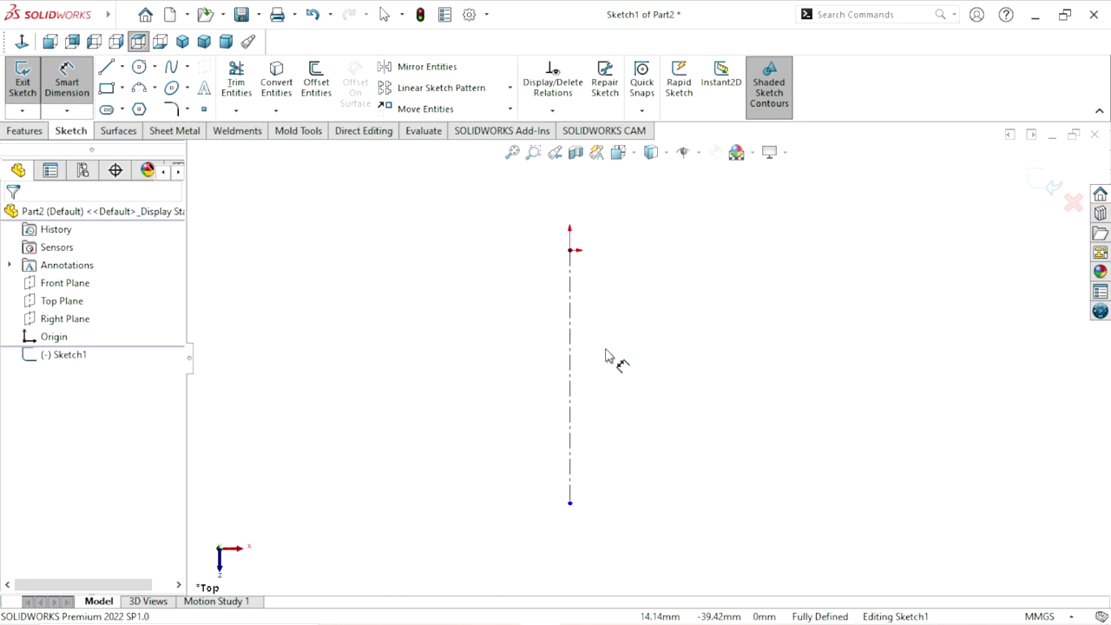
{"action": "key", "text": "Escape"}
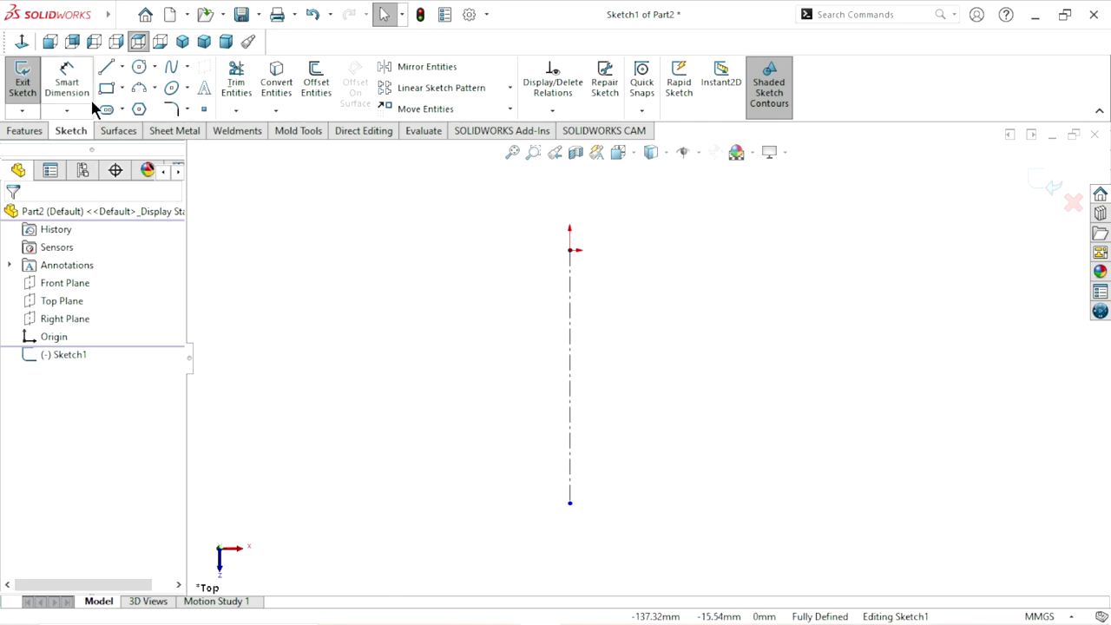
Draw a three-point arc to the left of the centerline
{"action": "left_click", "coordinate": [137, 88]}
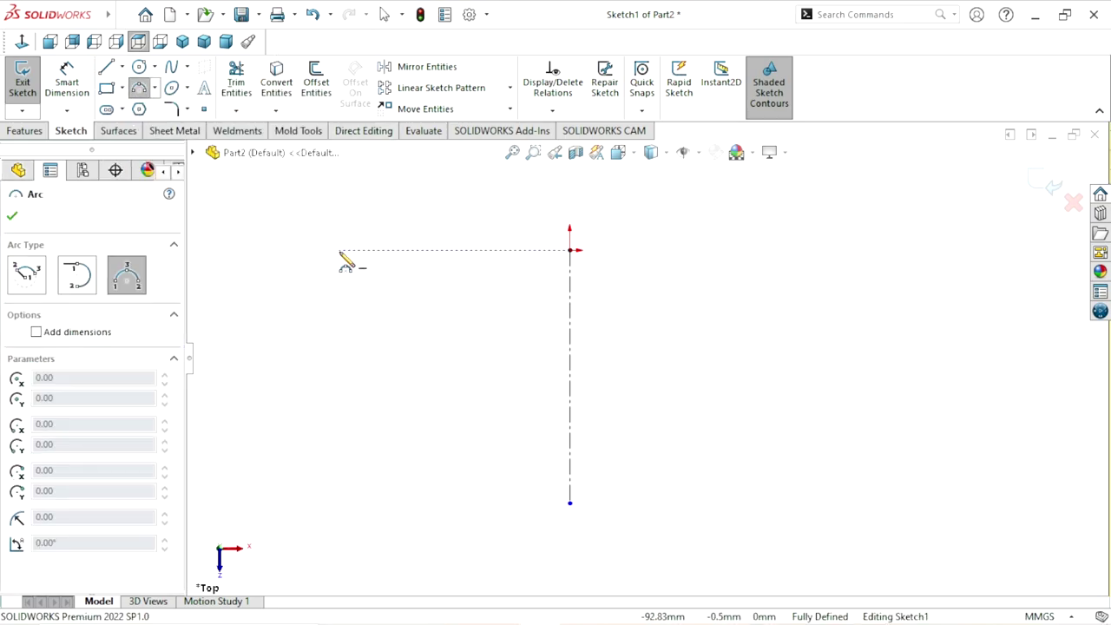
{"action": "left_click_drag", "start_coordinate": [341, 252], "coordinate": [395, 439]}
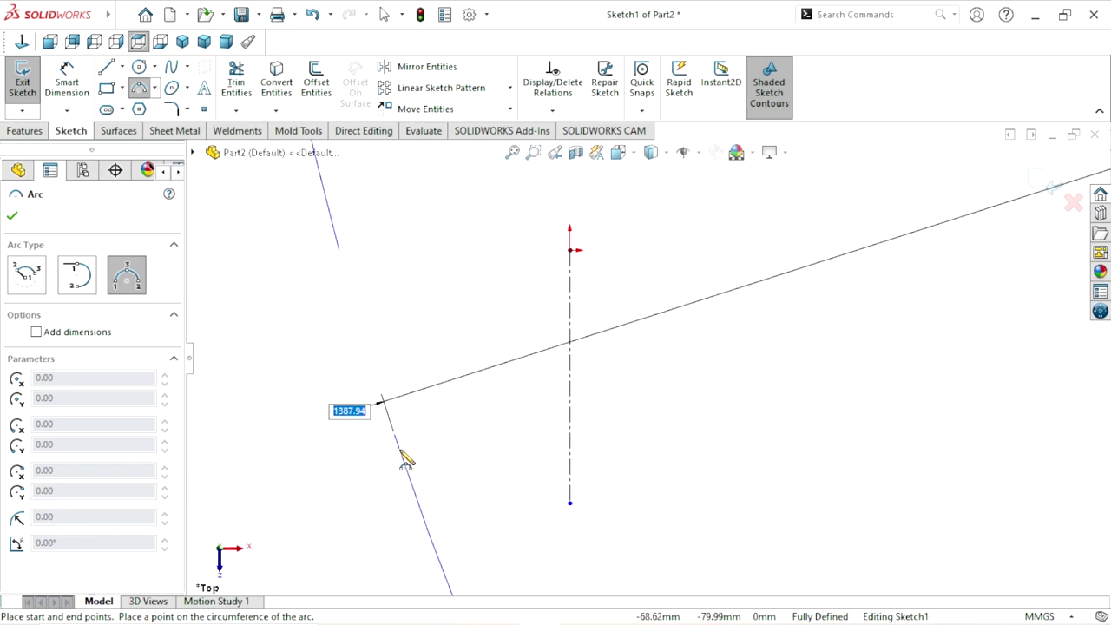
{"action": "left_click", "coordinate": [380, 411]}
{"action": "right_click", "coordinate": [439, 400]}
{"action": "left_click", "coordinate": [448, 397]}
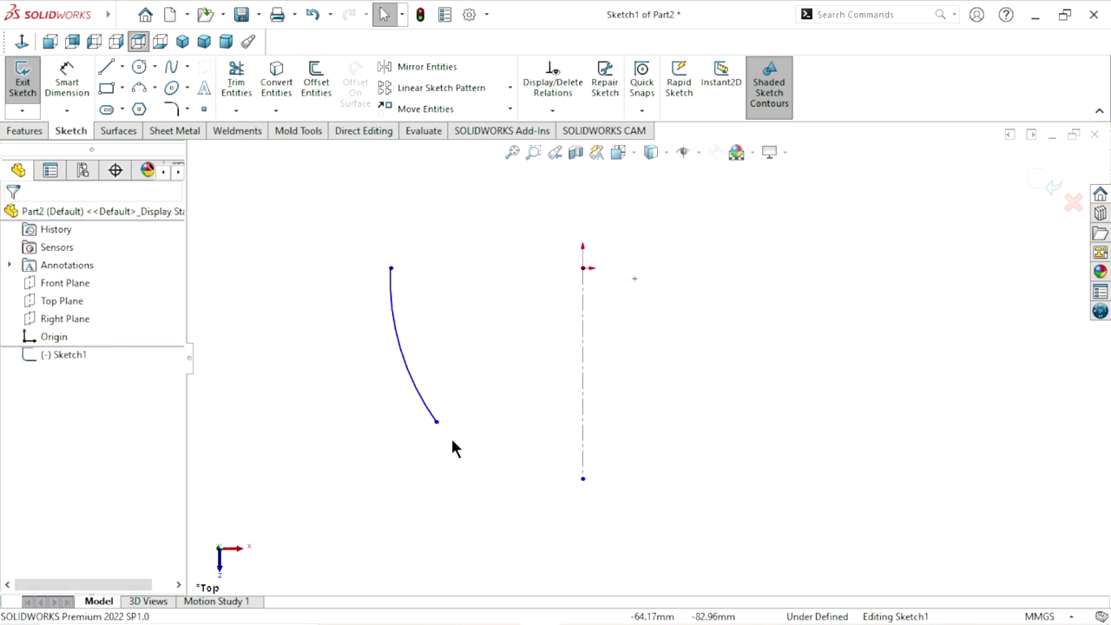
{"action": "key", "text": "z"}
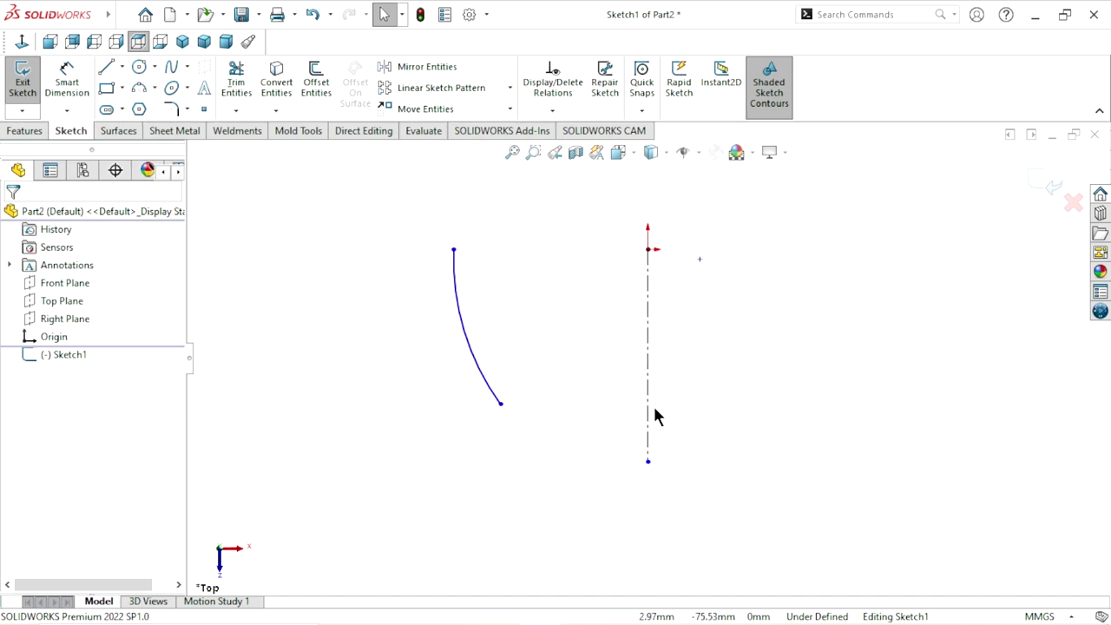
{"action": "scroll", "coordinate": [656, 416], "scroll_direction": "down", "scroll_amount": 2}
{"action": "scroll", "coordinate": [638, 374], "scroll_direction": "up", "scroll_amount": 1}
{"action": "scroll", "coordinate": [675, 368], "scroll_direction": "down", "scroll_amount": 2}
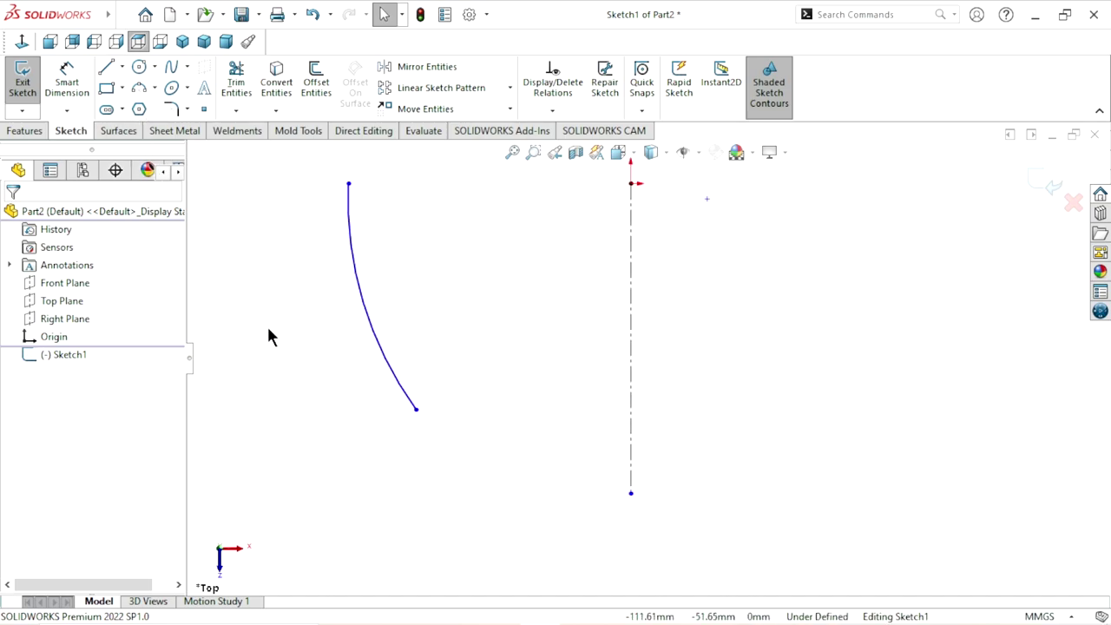
Draw a slightly sloped line crossing the centerline below the arc
{"action": "left_click", "coordinate": [106, 68]}
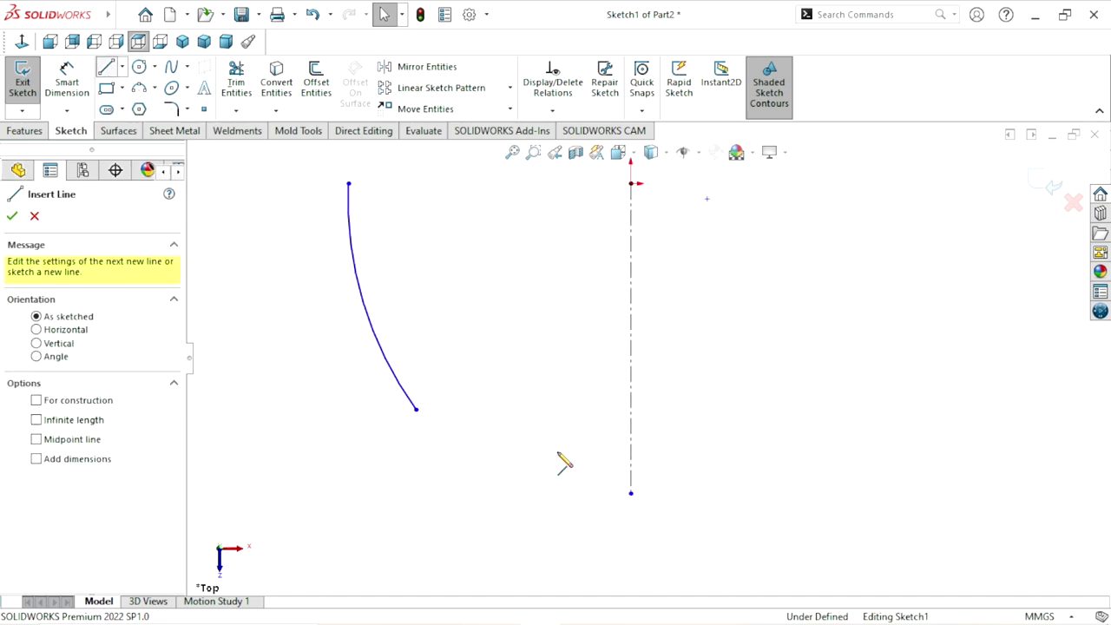
{"action": "left_click", "coordinate": [512, 457]}
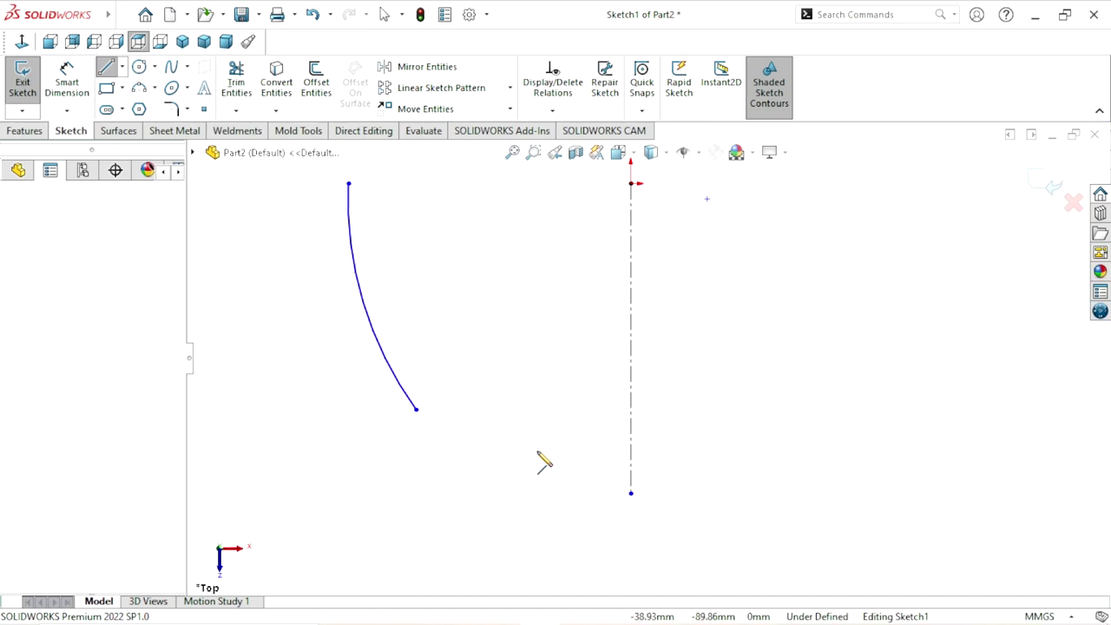
{"action": "left_click", "coordinate": [752, 423]}
{"action": "right_click", "coordinate": [793, 402]}
{"action": "left_click", "coordinate": [826, 407]}
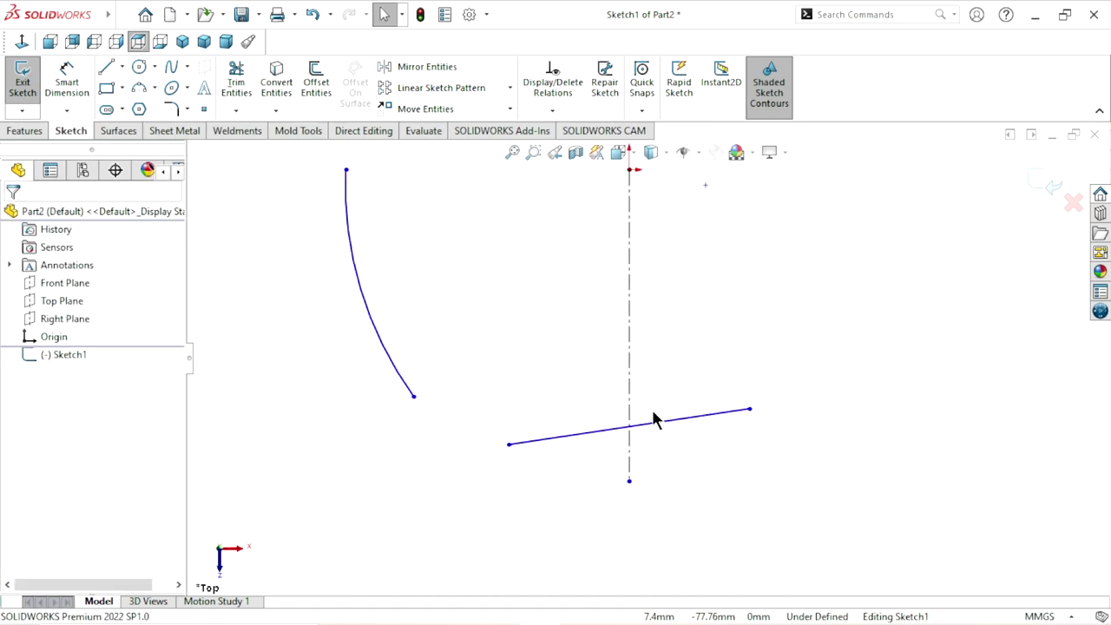
{"action": "left_click", "coordinate": [74, 87]}
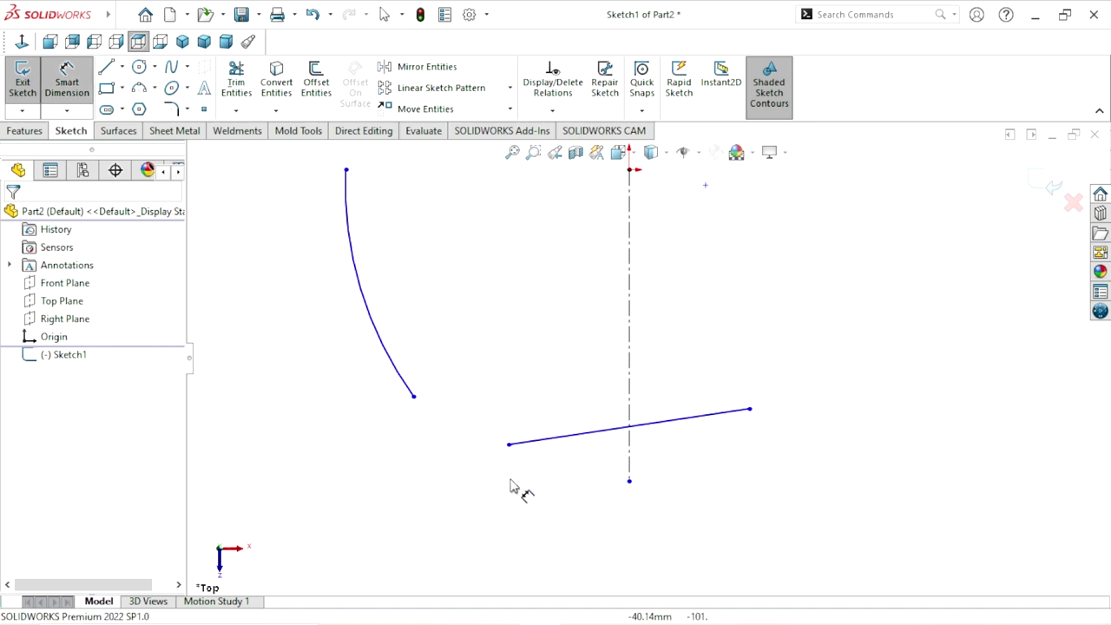
Dimension the sloped line's horizontal span to 135 mm
{"action": "left_click", "coordinate": [508, 444]}
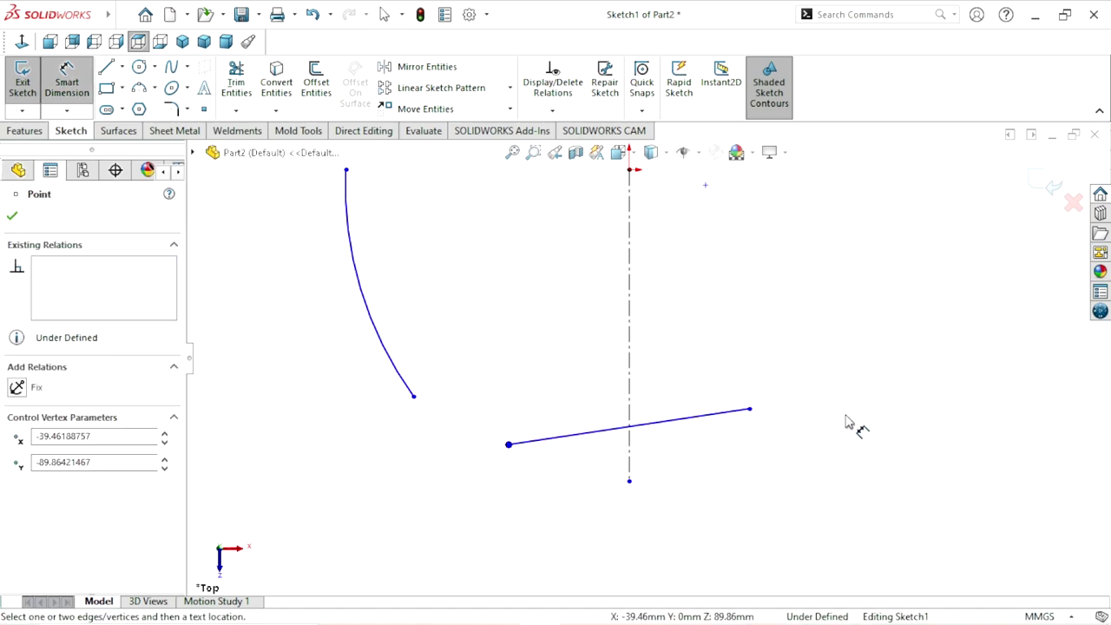
{"action": "left_click", "coordinate": [750, 410]}
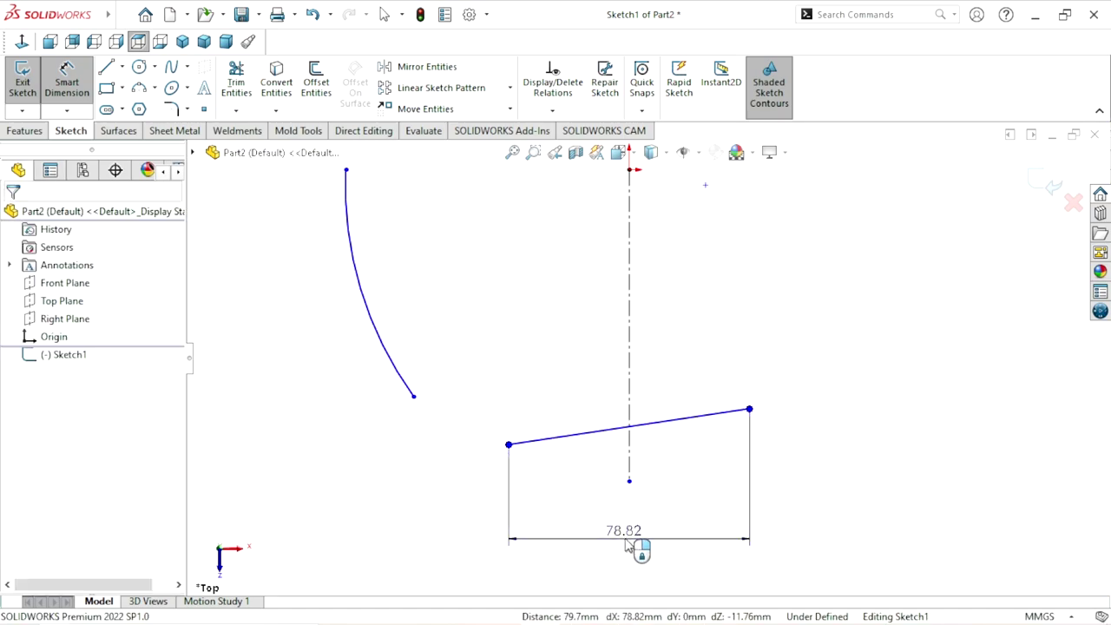
{"action": "left_click", "coordinate": [627, 544]}
{"action": "type", "text": "135"}
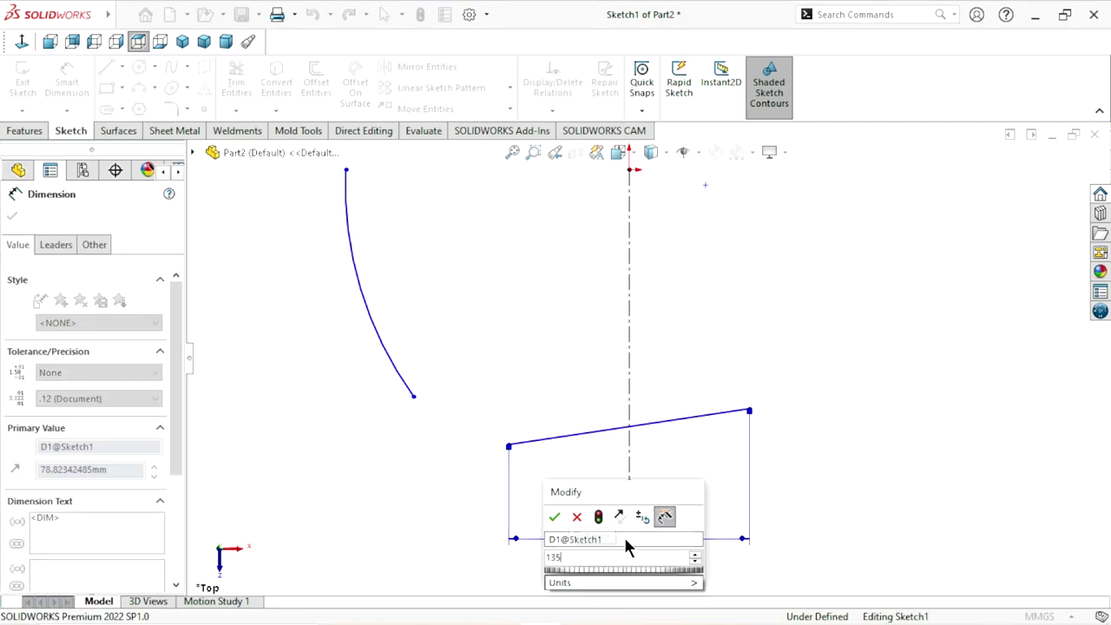
{"action": "left_click", "coordinate": [554, 517]}
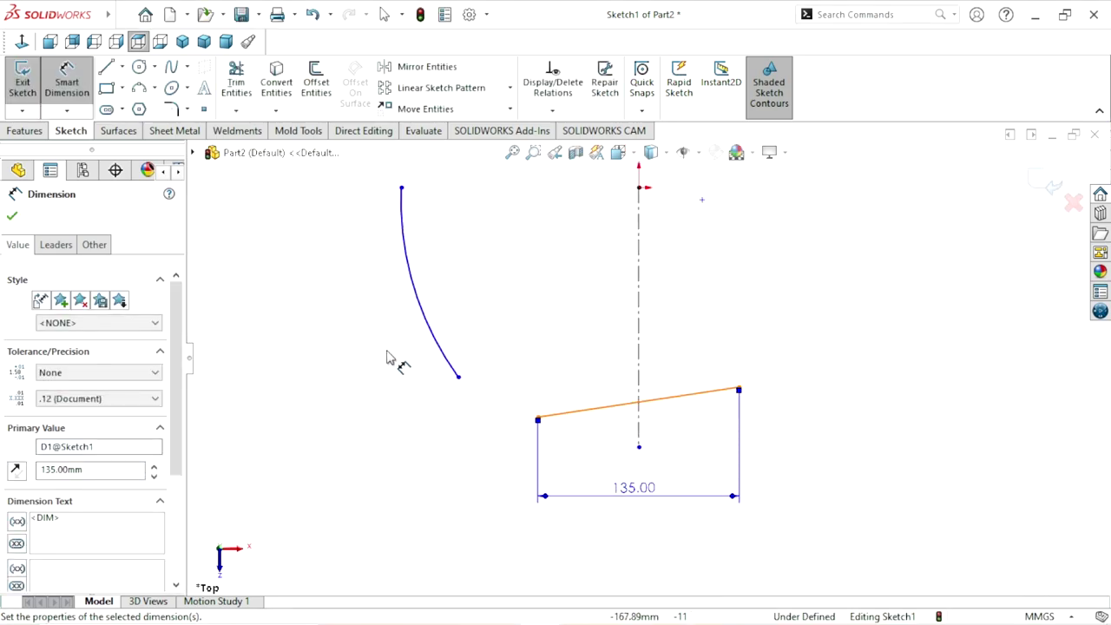
Set the arc's radius to R210
{"action": "left_click", "coordinate": [417, 278]}
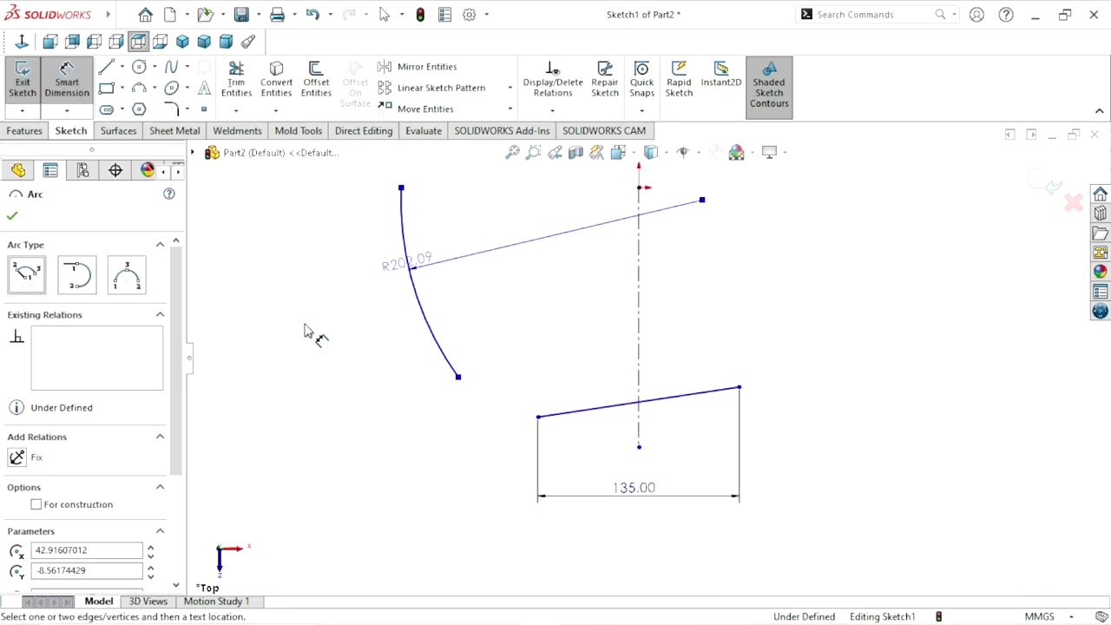
{"action": "left_click", "coordinate": [306, 330]}
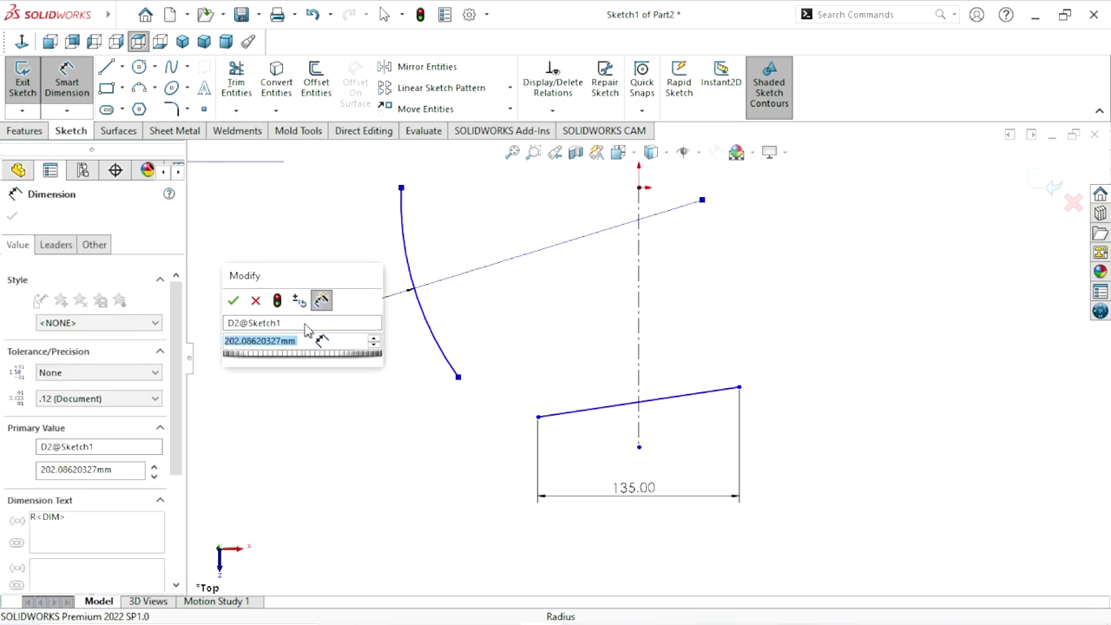
{"action": "type", "text": "210"}
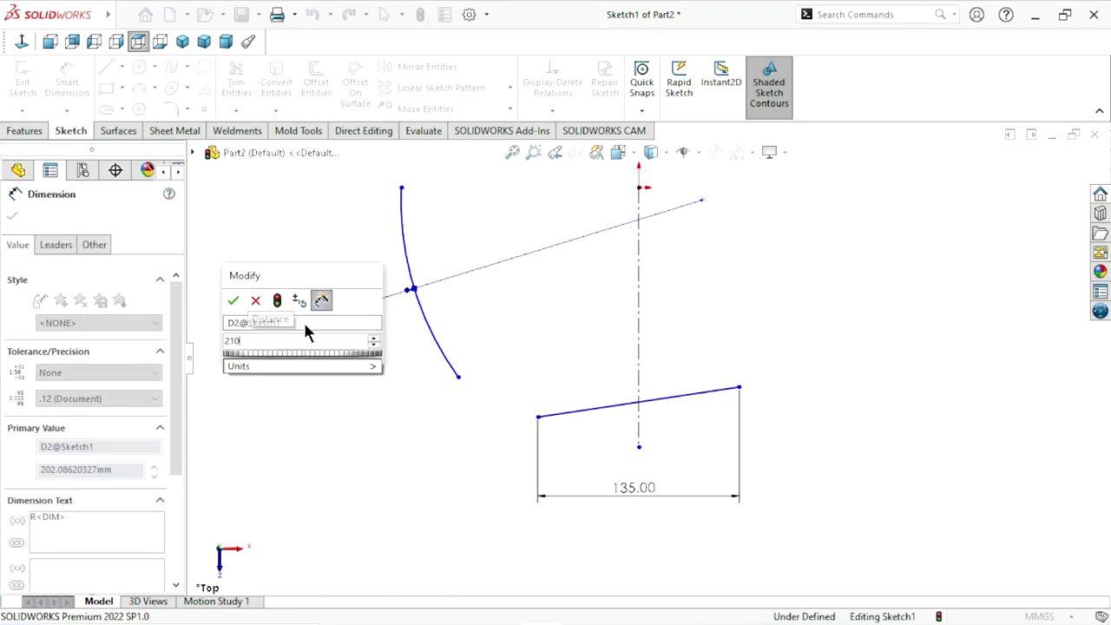
{"action": "left_click", "coordinate": [234, 300]}
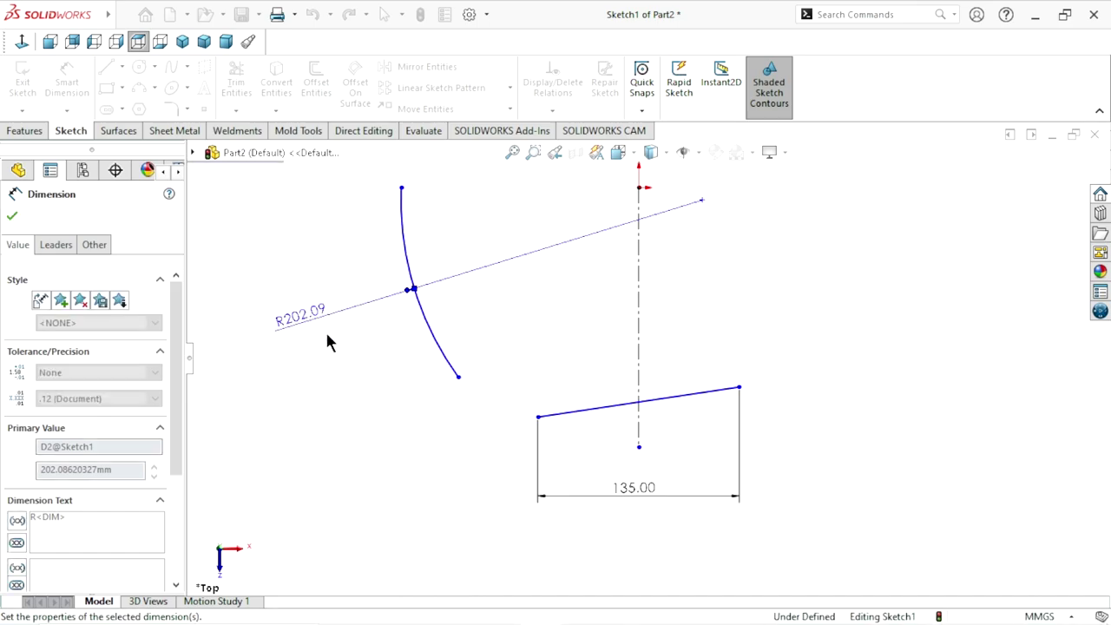
Dimension the arc's top endpoint 150 mm horizontally from the origin
{"action": "key", "text": "ctrl+Left"}
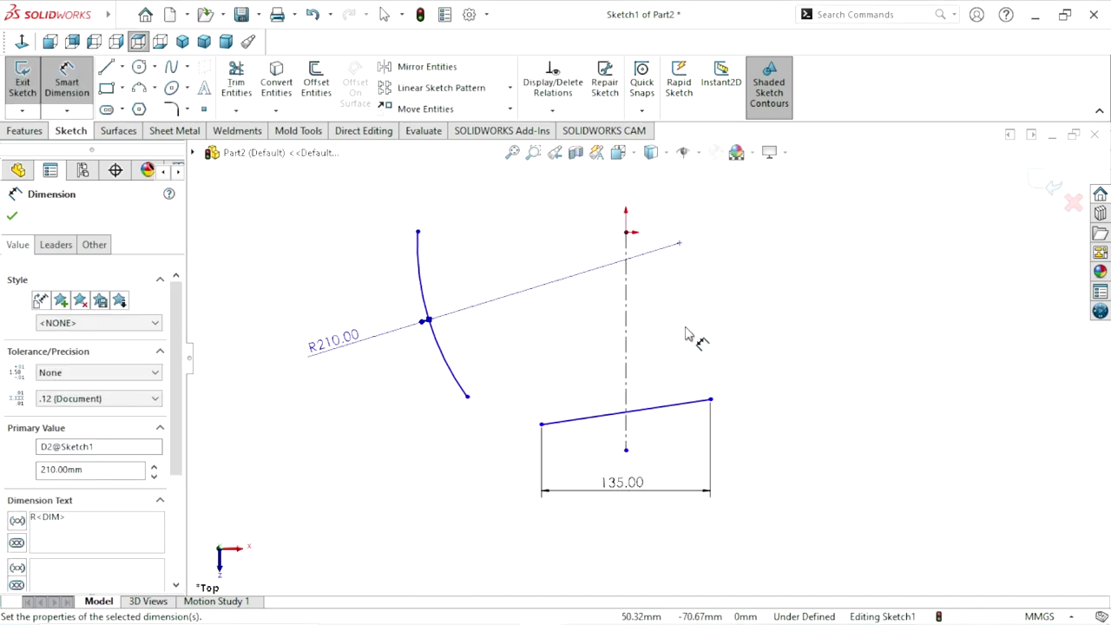
{"action": "key", "text": "ctrl+Down"}
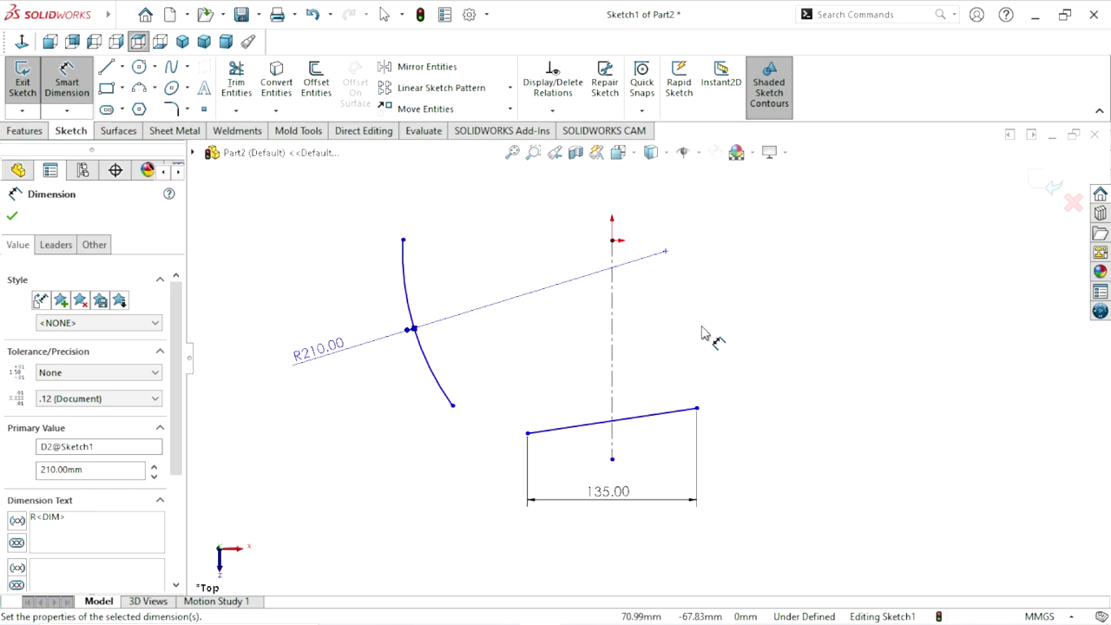
{"action": "key", "text": "z"}
{"action": "key", "text": "ctrl+Right"}
{"action": "key", "text": "ctrl+Down"}
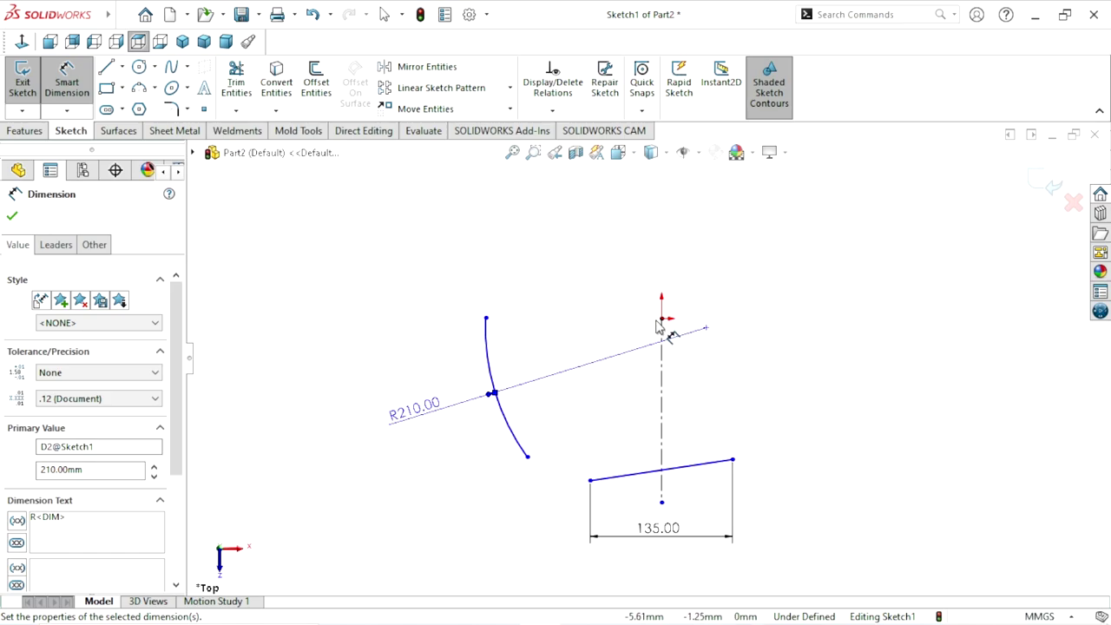
{"action": "left_click", "coordinate": [661, 321]}
{"action": "left_click", "coordinate": [486, 318]}
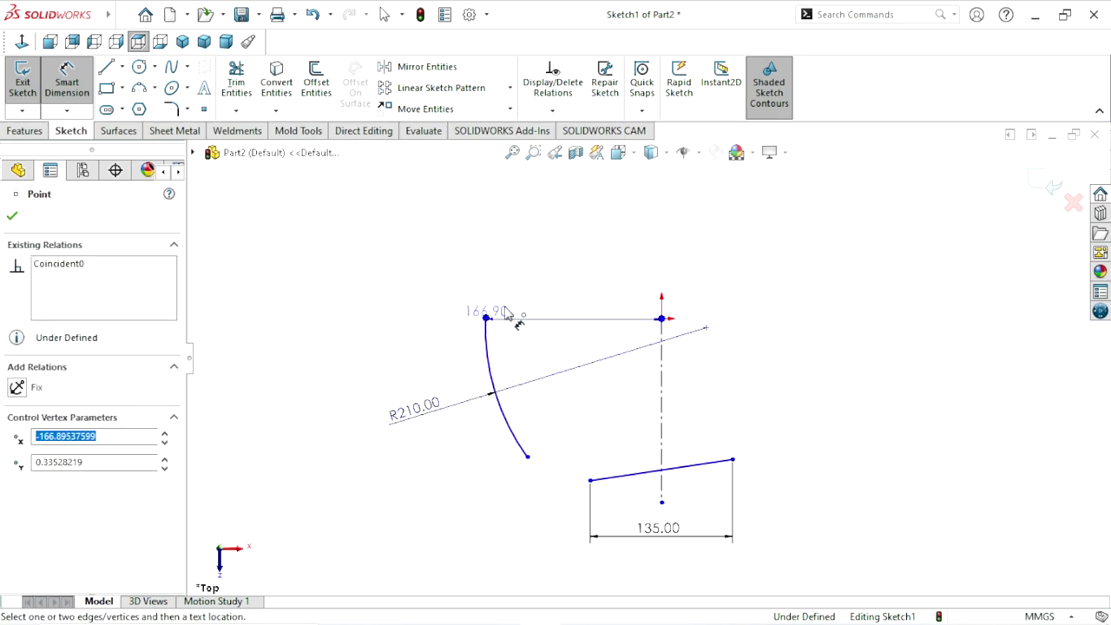
{"action": "left_click", "coordinate": [580, 233]}
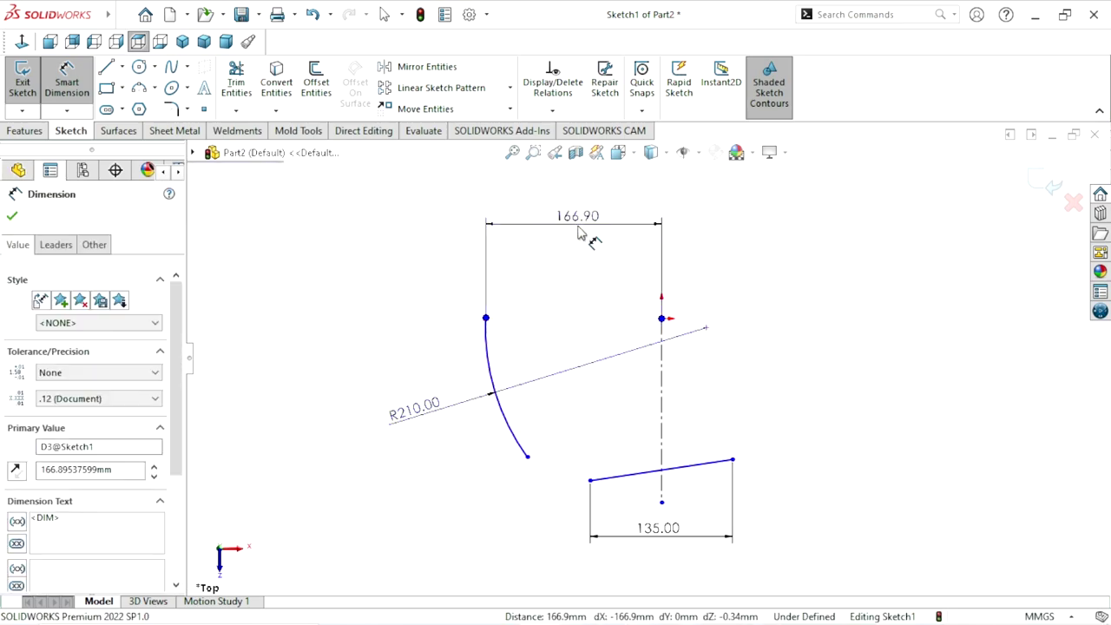
{"action": "type", "text": "150"}
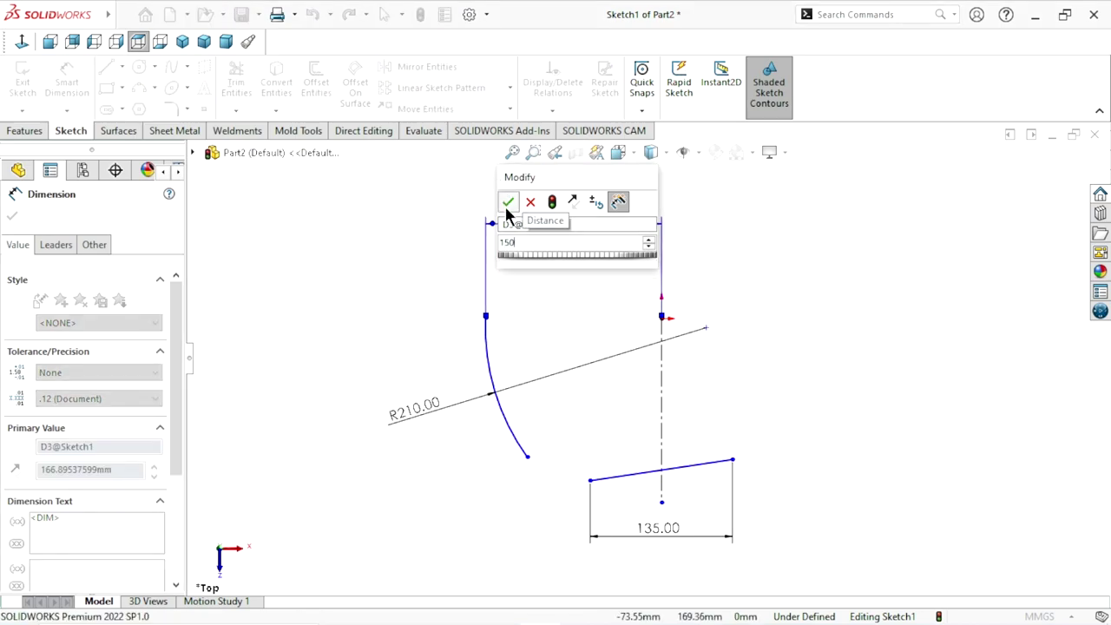
{"action": "left_click", "coordinate": [508, 203]}
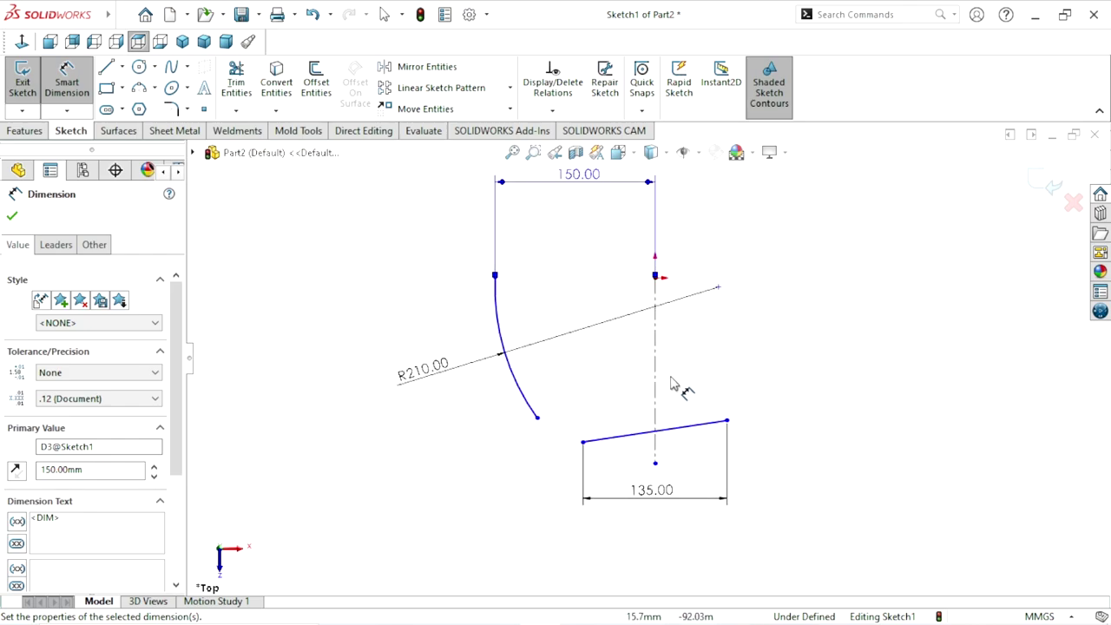
{"action": "left_click", "coordinate": [9, 219]}
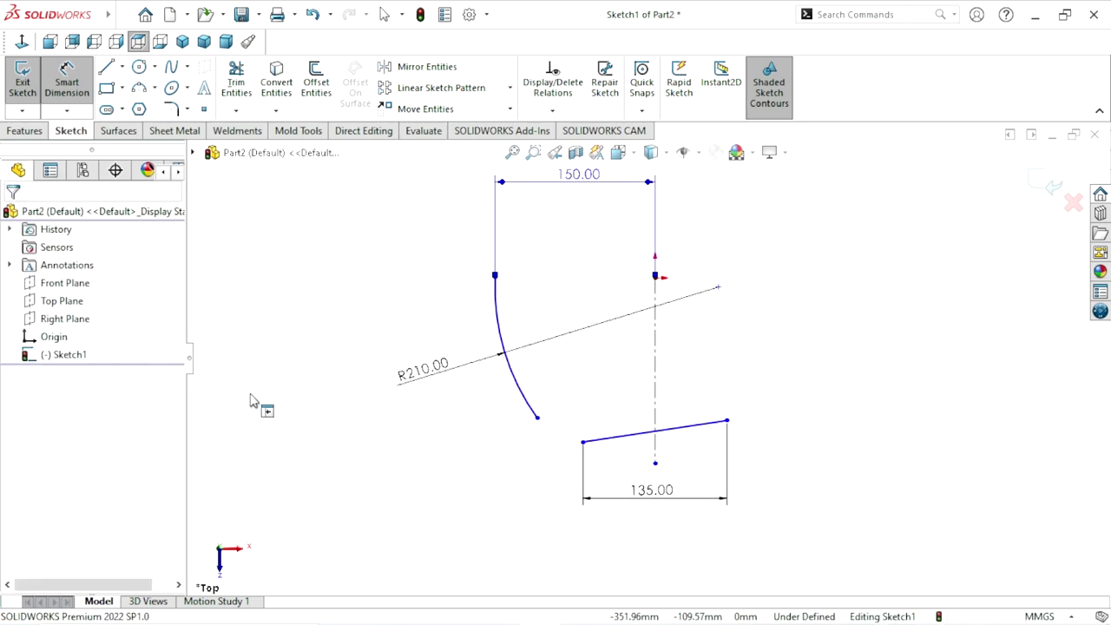
Draw a small arc joining the R210 arc to the sloped line, tangent to the line
{"action": "left_click", "coordinate": [138, 84]}
{"action": "left_click", "coordinate": [538, 418]}
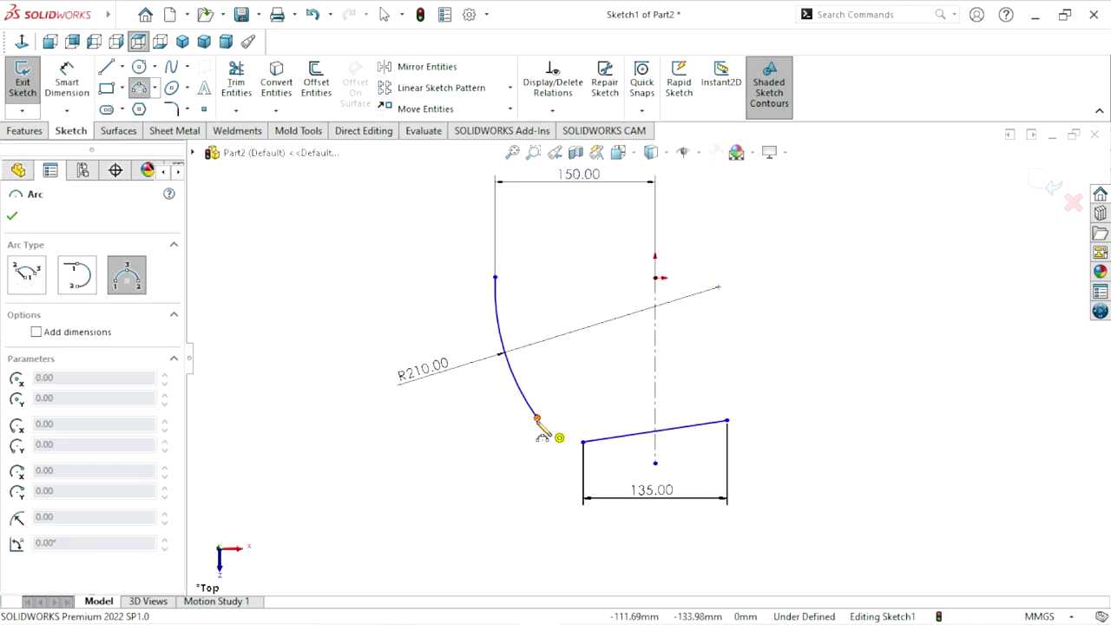
{"action": "left_click", "coordinate": [583, 443]}
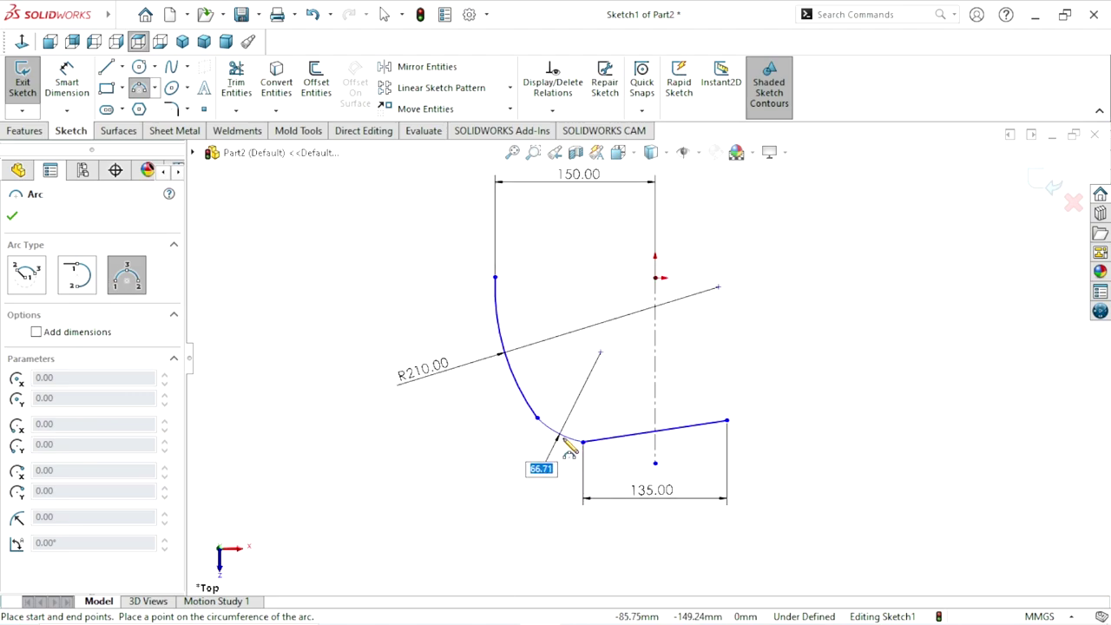
{"action": "left_click", "coordinate": [566, 446]}
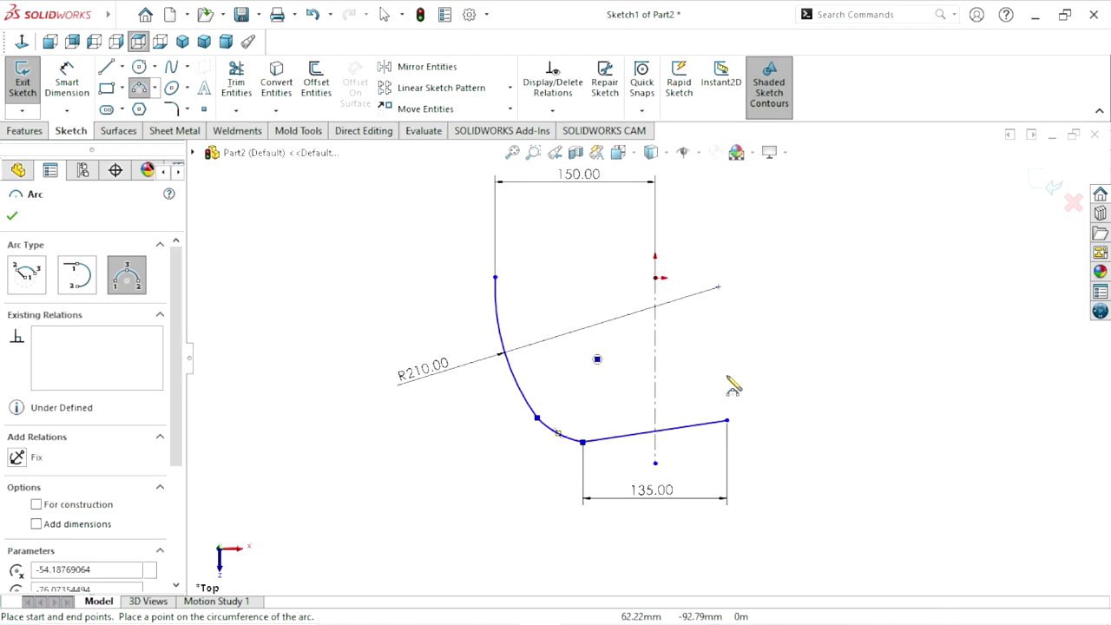
{"action": "right_click", "coordinate": [742, 377]}
{"action": "left_click", "coordinate": [757, 383]}
{"action": "scroll", "coordinate": [604, 482], "scroll_direction": "down", "scroll_amount": 3}
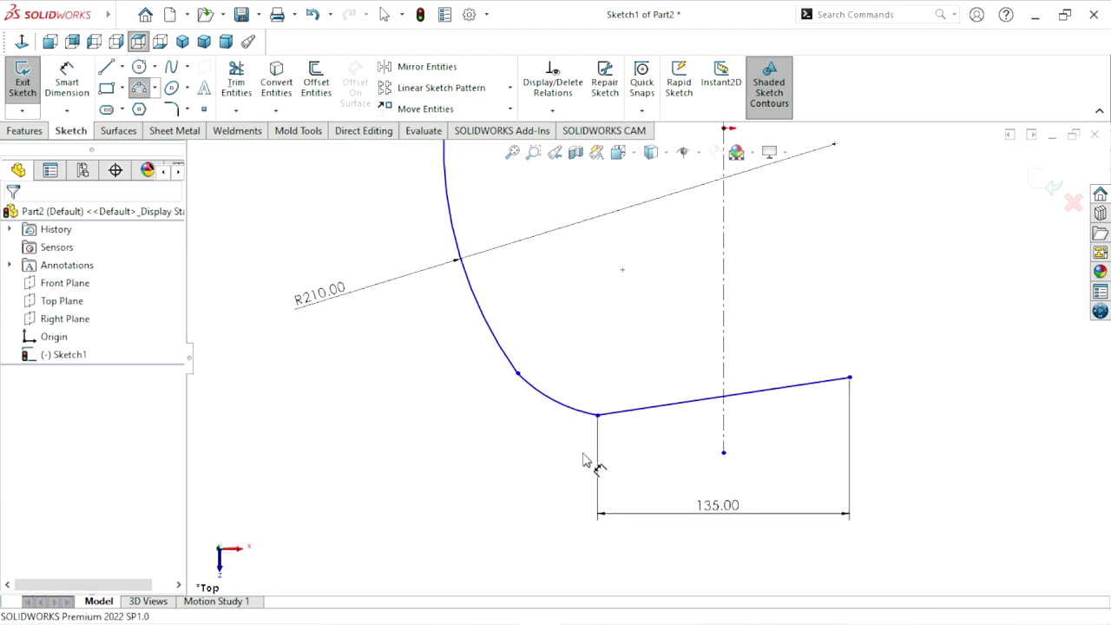
{"action": "left_click", "coordinate": [519, 375]}
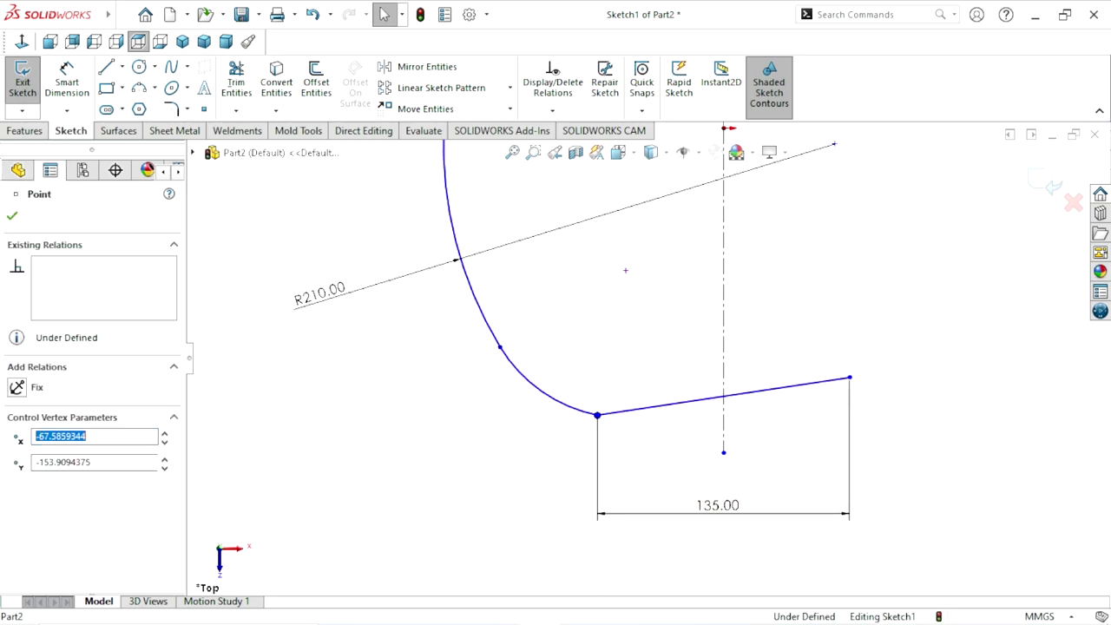
{"action": "left_click", "coordinate": [598, 416]}
{"action": "left_click", "coordinate": [743, 367]}
{"action": "key", "text": "f"}
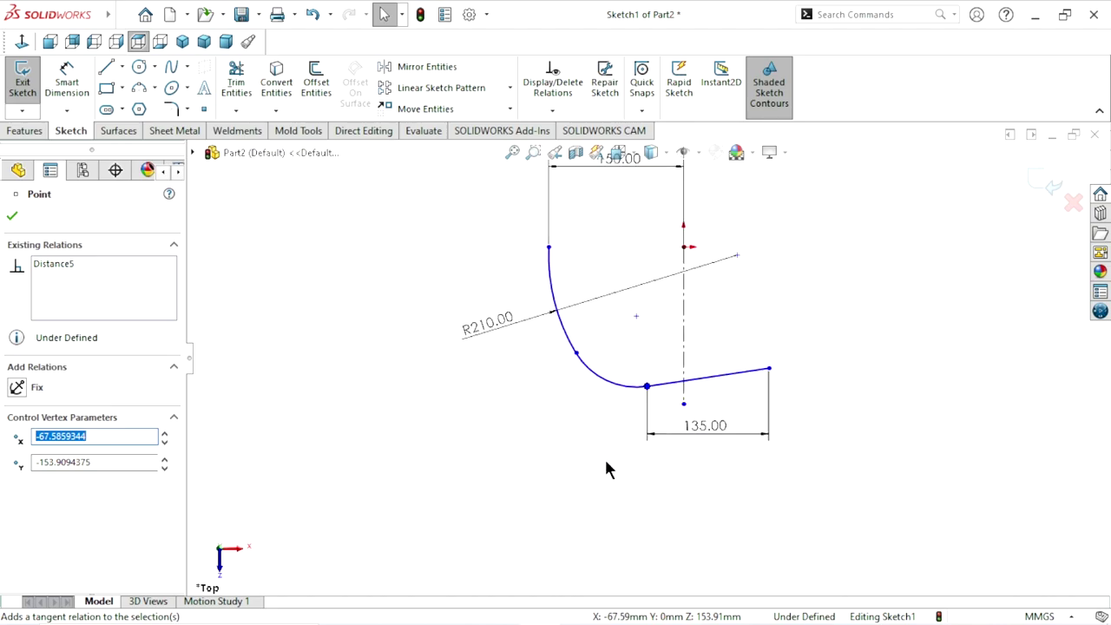
Dimension the small connecting arc's radius to R50
{"action": "left_click", "coordinate": [55, 78]}
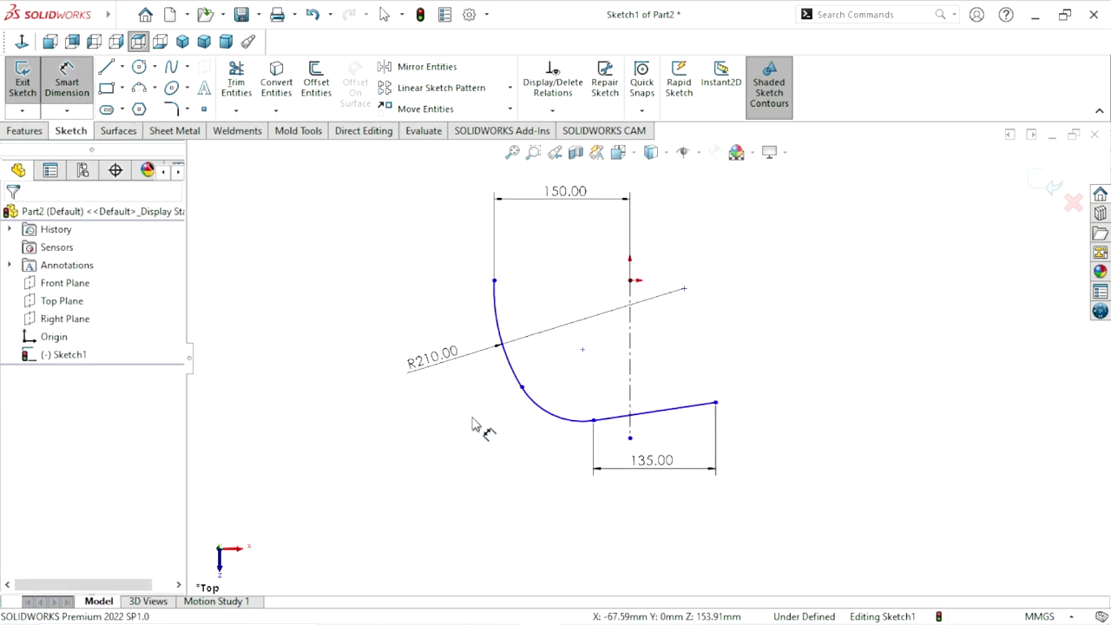
{"action": "left_click", "coordinate": [549, 419]}
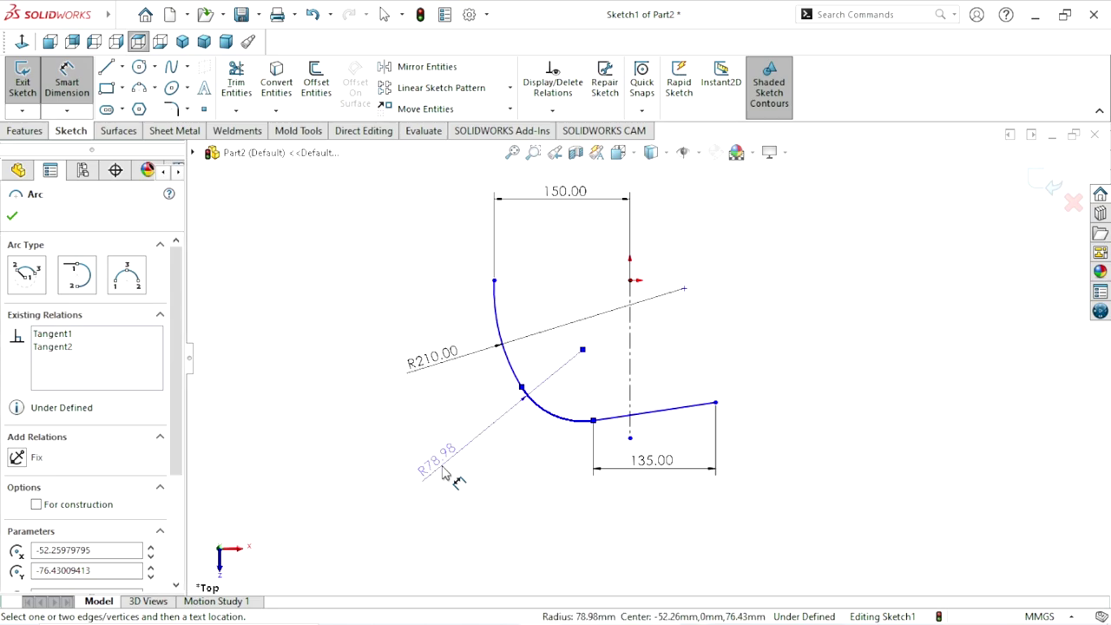
{"action": "left_click", "coordinate": [479, 481]}
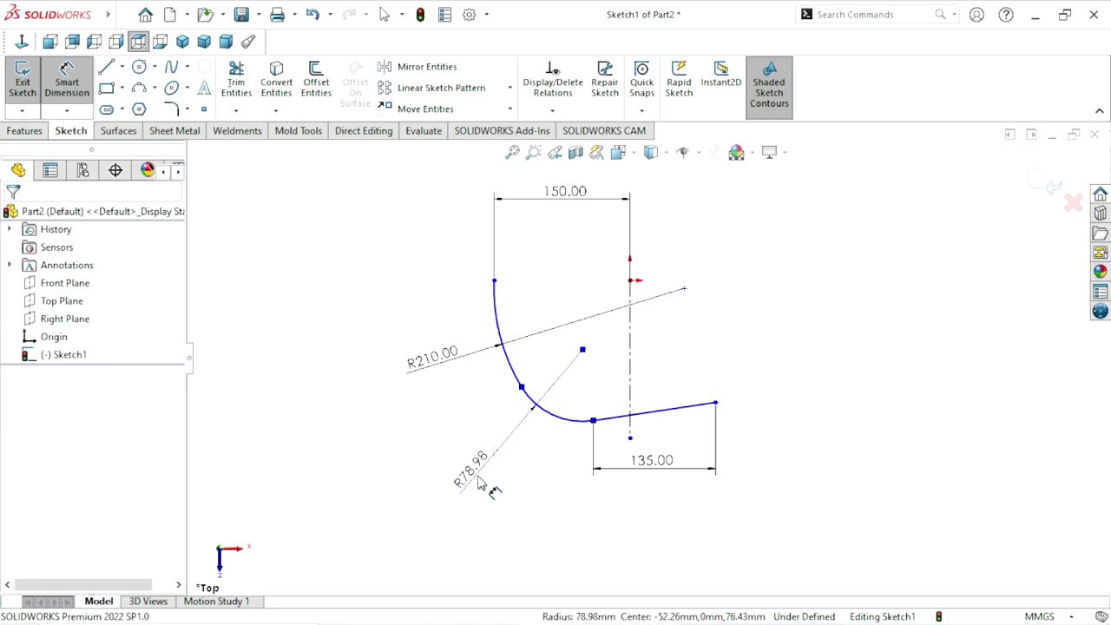
{"action": "type", "text": "50"}
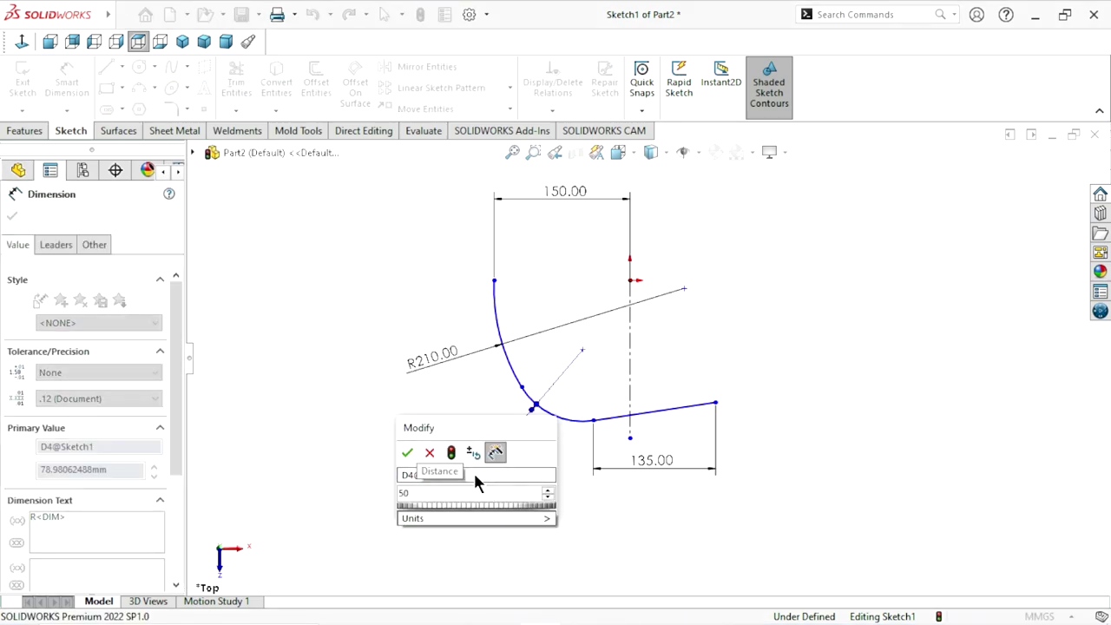
{"action": "left_click", "coordinate": [408, 452]}
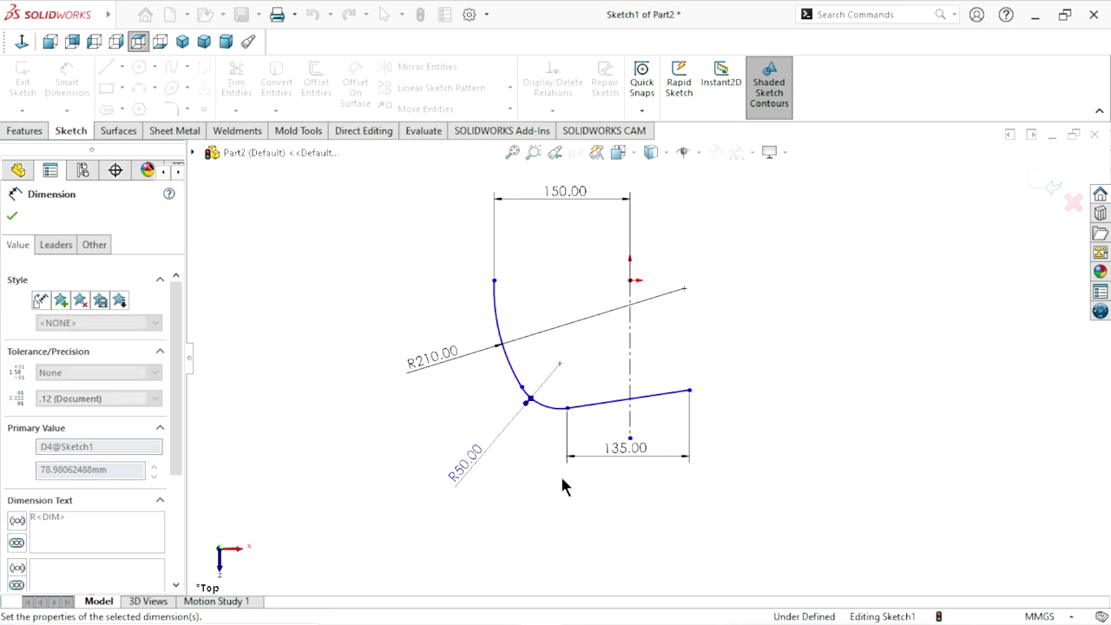
{"action": "scroll", "coordinate": [644, 349], "scroll_direction": "up", "scroll_amount": 2}
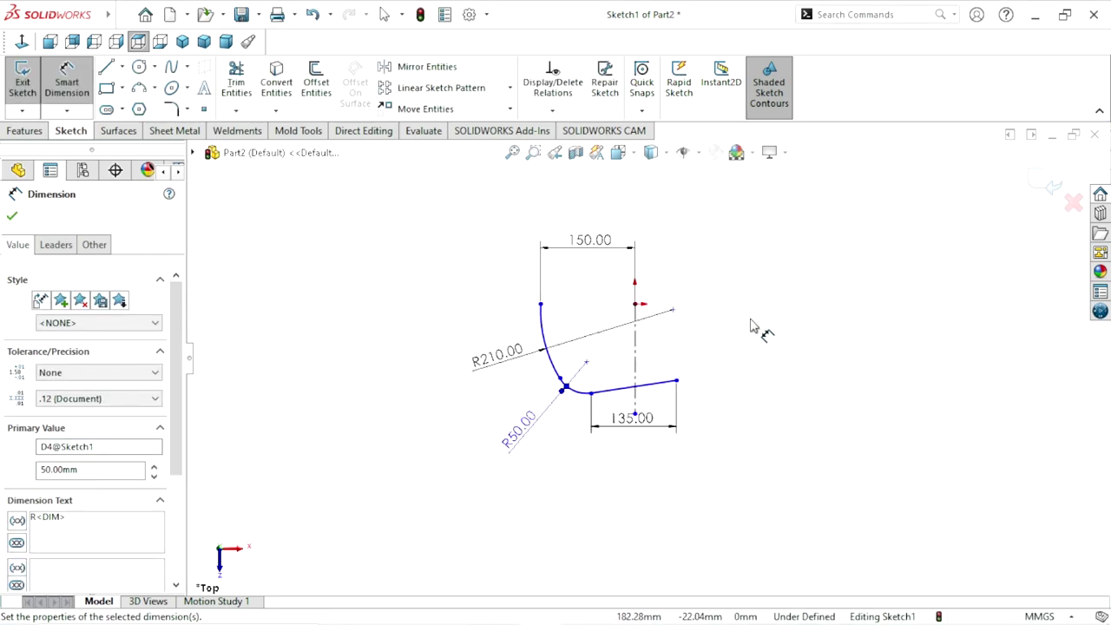
{"action": "scroll", "coordinate": [752, 325], "scroll_direction": "down", "scroll_amount": 2}
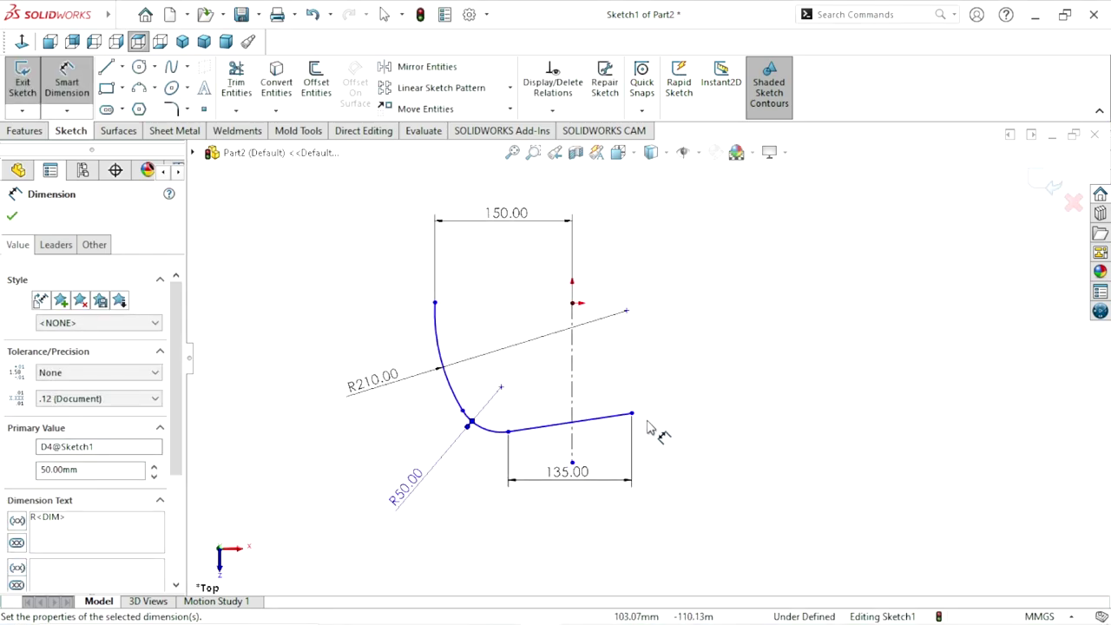
{"action": "left_click", "coordinate": [12, 218]}
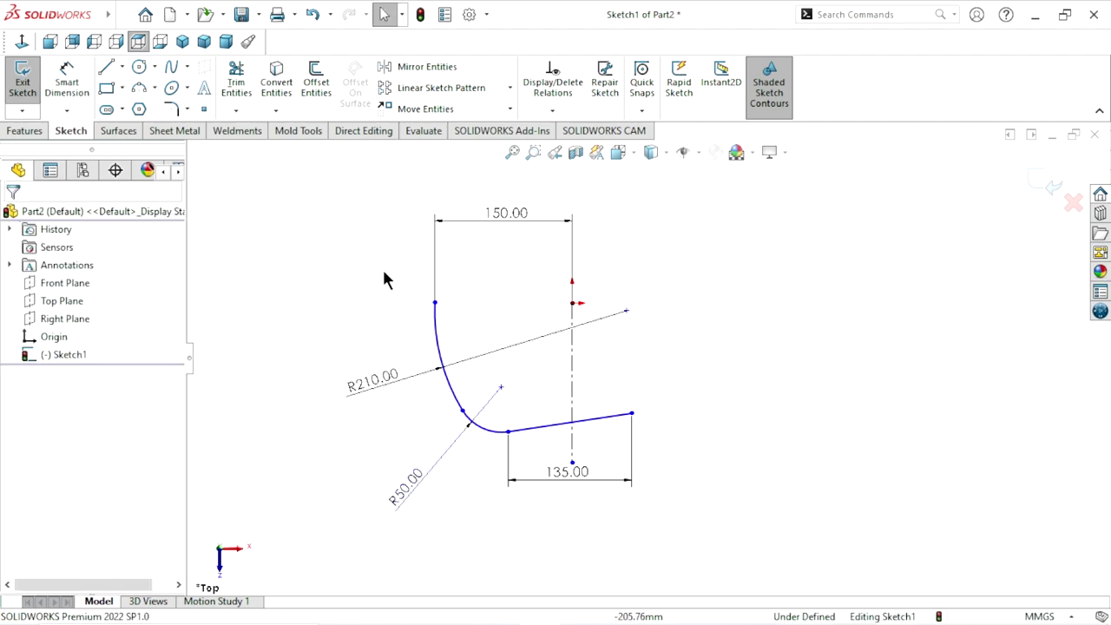
Draw a three-point arc rising from the sloped line's right end
{"action": "left_click", "coordinate": [139, 89]}
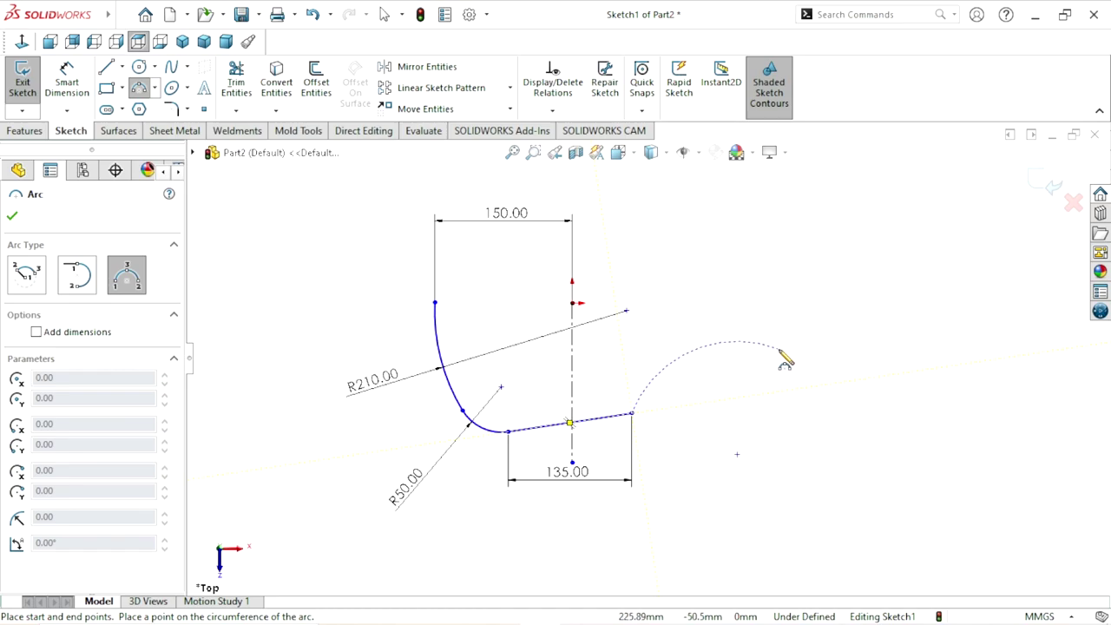
{"action": "left_click", "coordinate": [779, 352]}
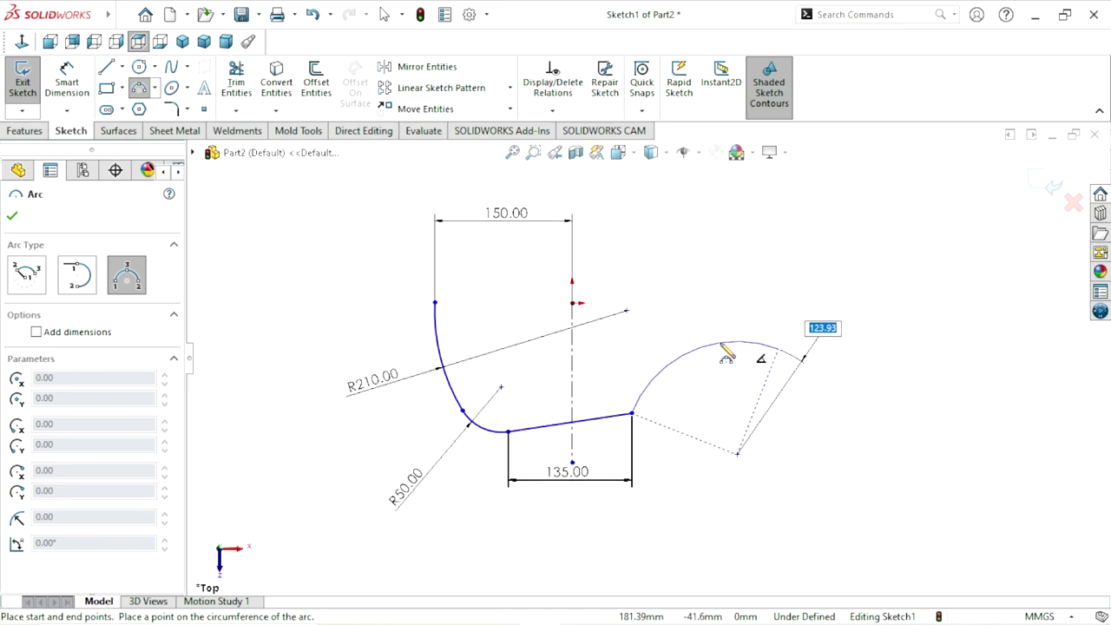
{"action": "left_click", "coordinate": [711, 406]}
{"action": "right_click", "coordinate": [821, 329]}
{"action": "left_click", "coordinate": [827, 344]}
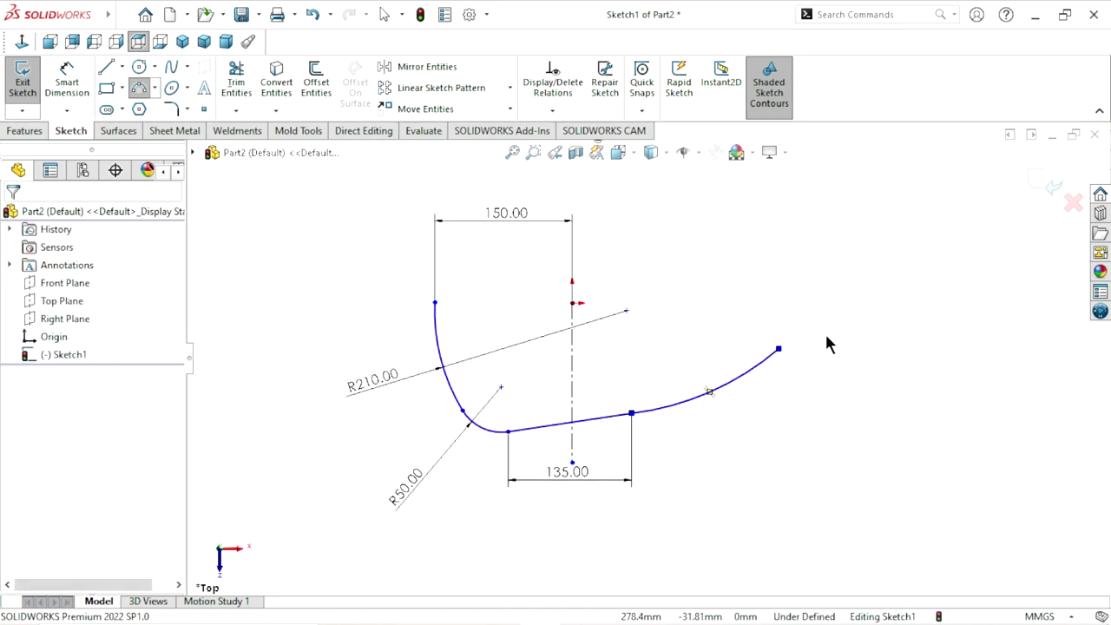
{"action": "key", "text": "Escape"}
{"action": "scroll", "coordinate": [779, 407], "scroll_direction": "up", "scroll_amount": 3}
{"action": "scroll", "coordinate": [777, 391], "scroll_direction": "down", "scroll_amount": 3}
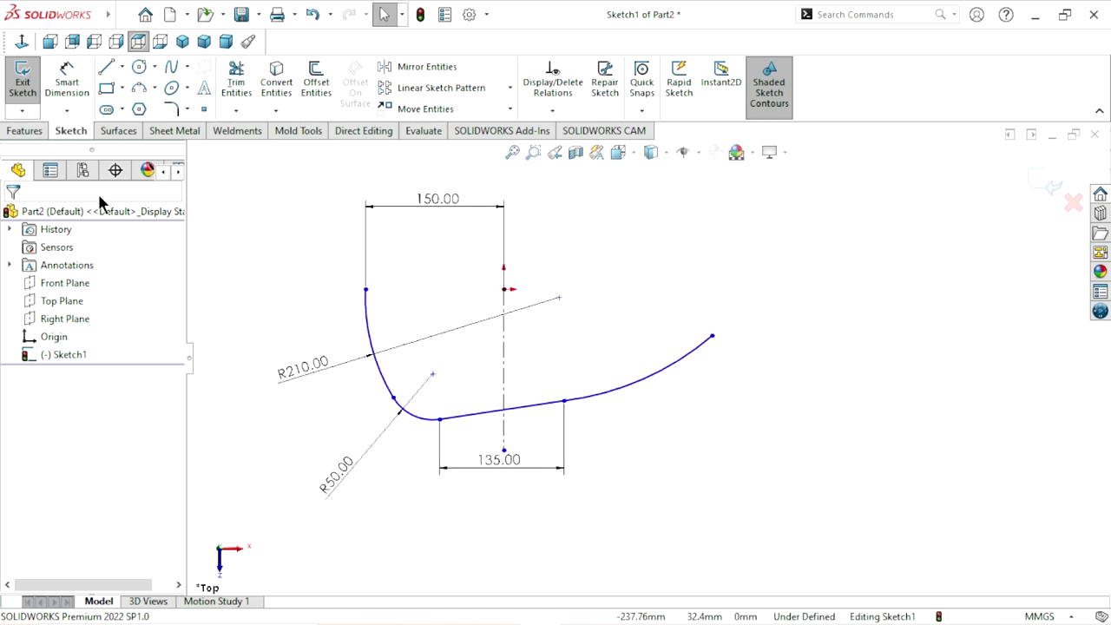
Dimension the new arc's radius to R140
{"action": "left_click", "coordinate": [61, 94]}
{"action": "left_click", "coordinate": [656, 383]}
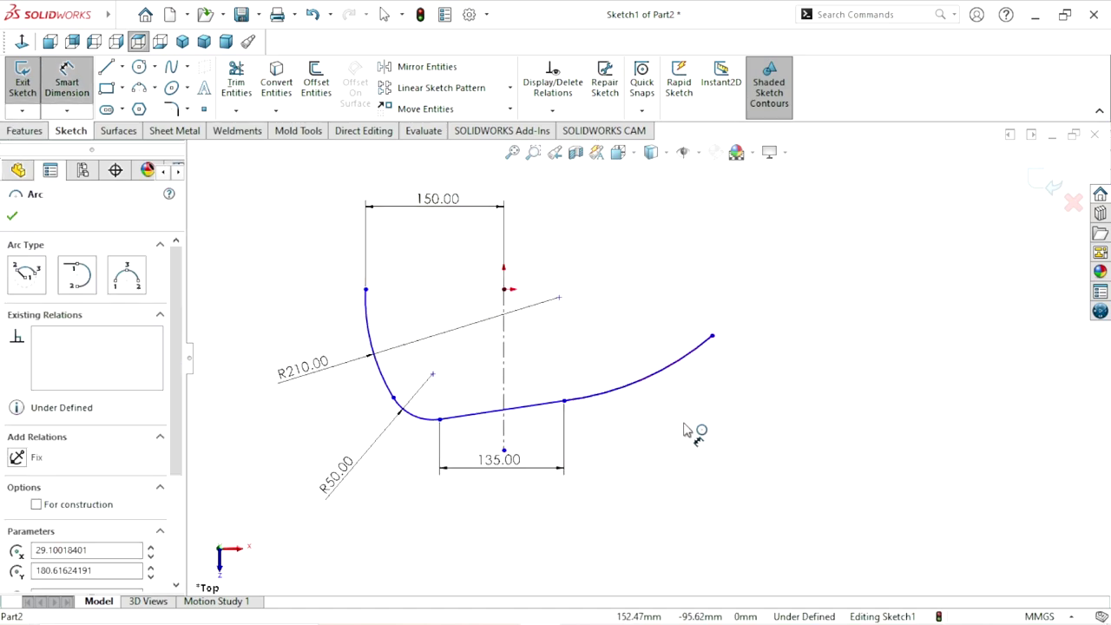
{"action": "left_click", "coordinate": [694, 437]}
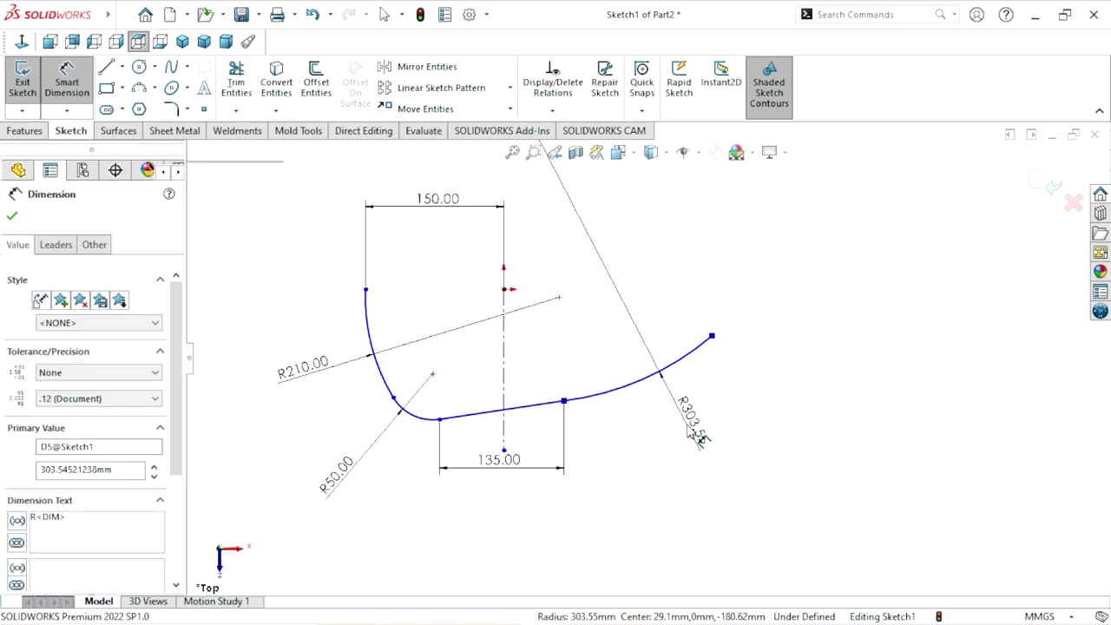
{"action": "type", "text": "140"}
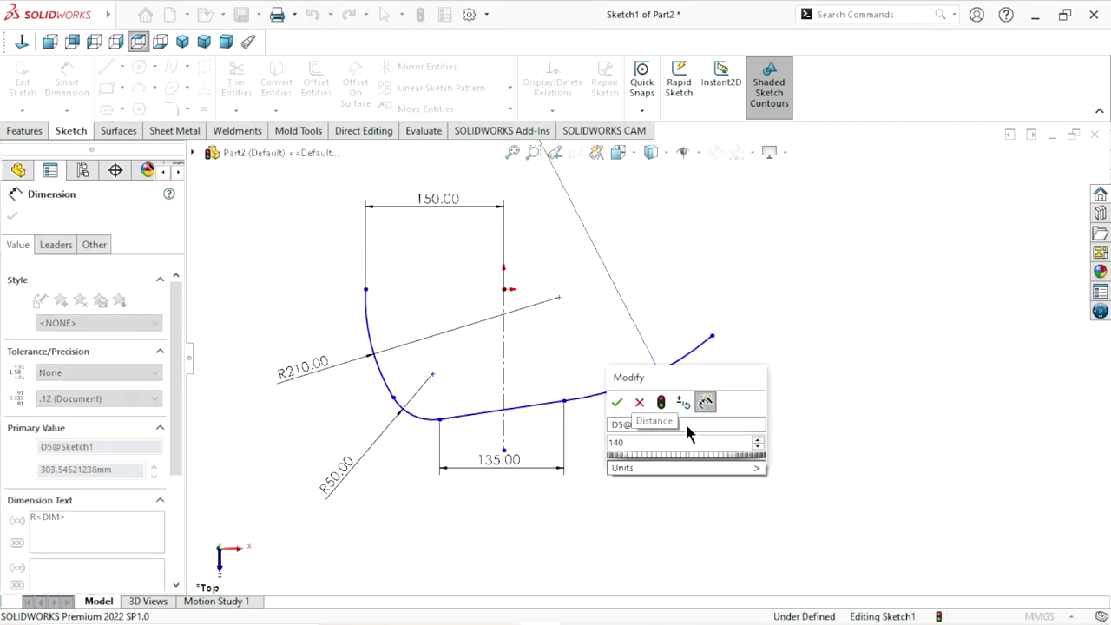
{"action": "left_click", "coordinate": [640, 402]}
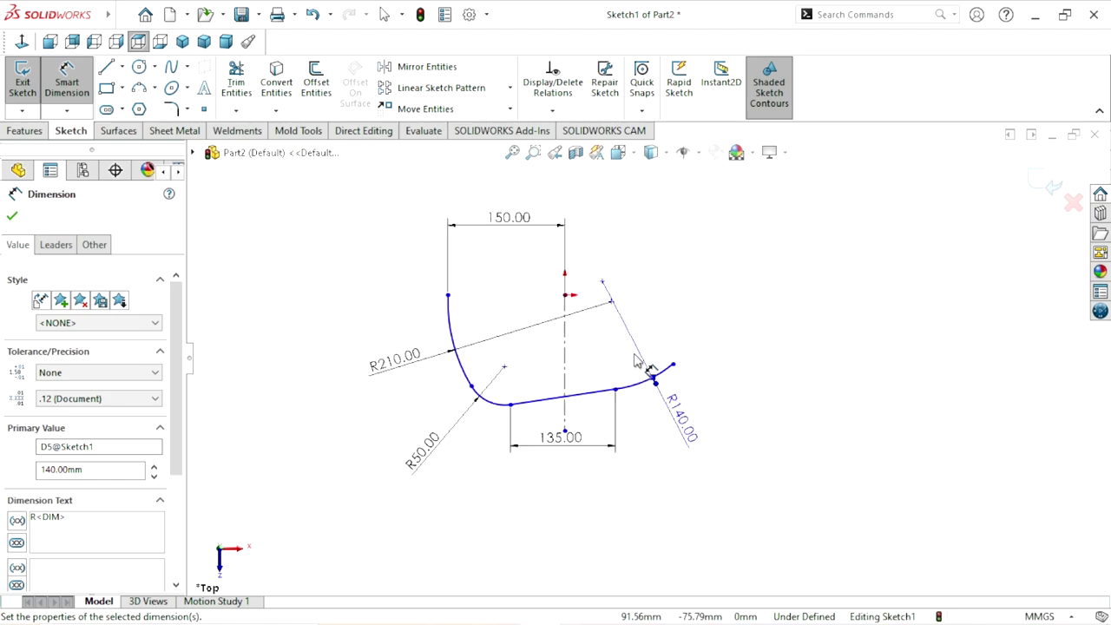
{"action": "left_click", "coordinate": [13, 217]}
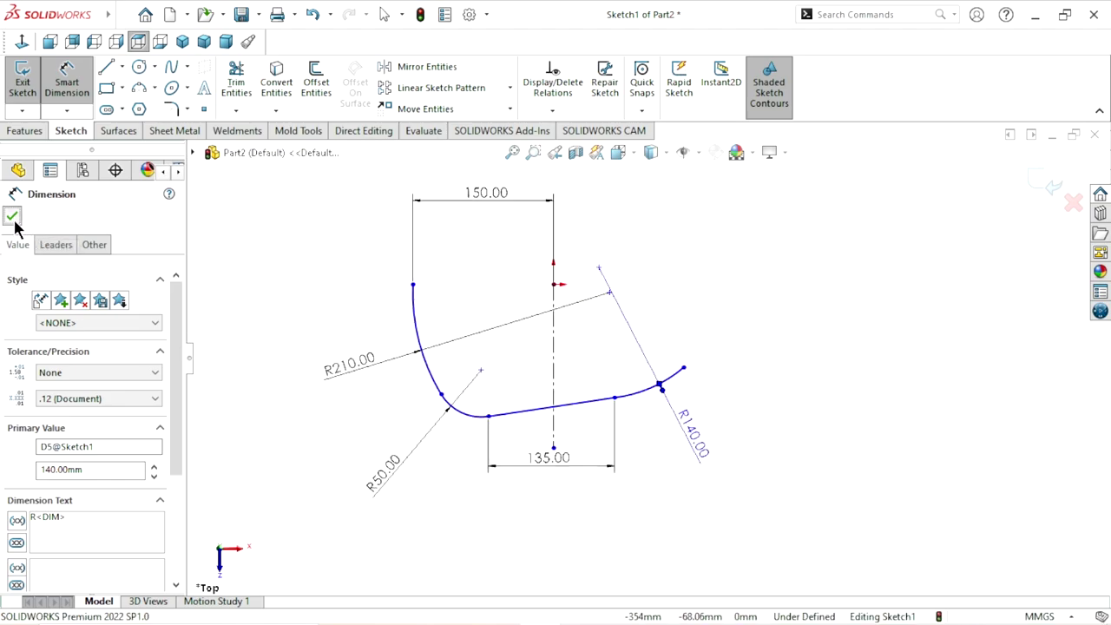
Make the vertical centerline pass through the bottom line's midpoint
{"action": "left_click", "coordinate": [559, 413]}
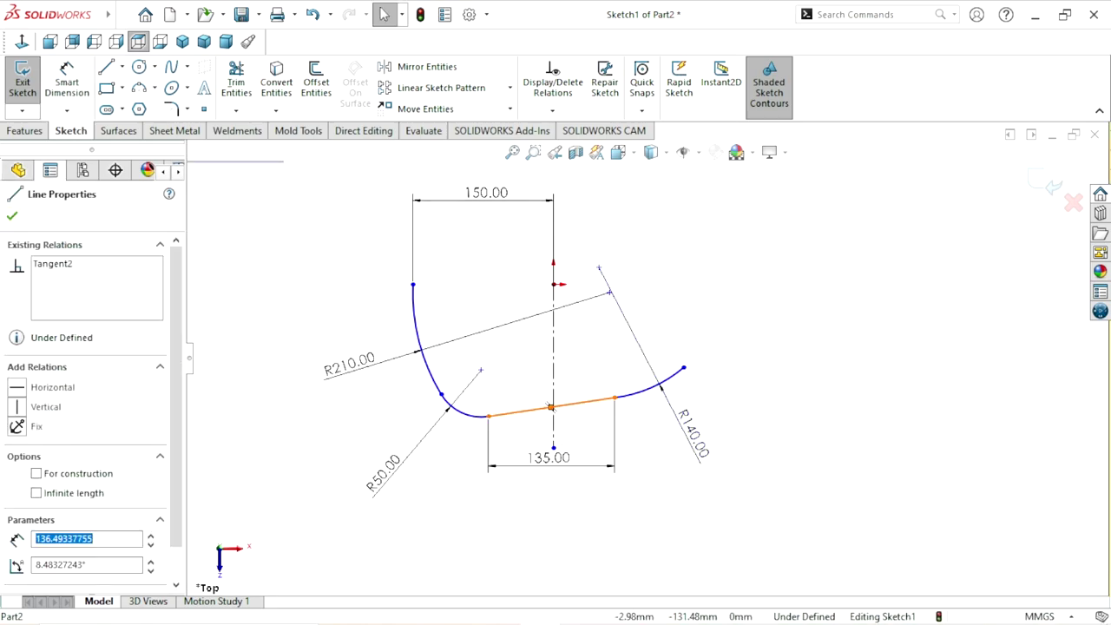
{"action": "left_click", "coordinate": [558, 379]}
{"action": "left_click", "coordinate": [553, 407], "text": "ctrl"}
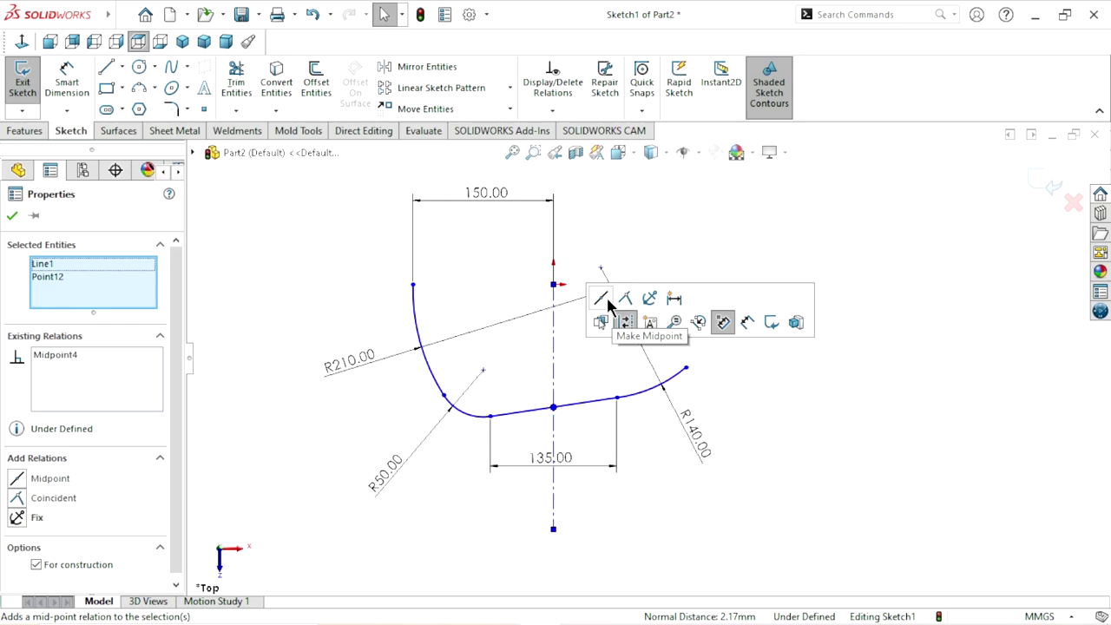
{"action": "left_click", "coordinate": [12, 216]}
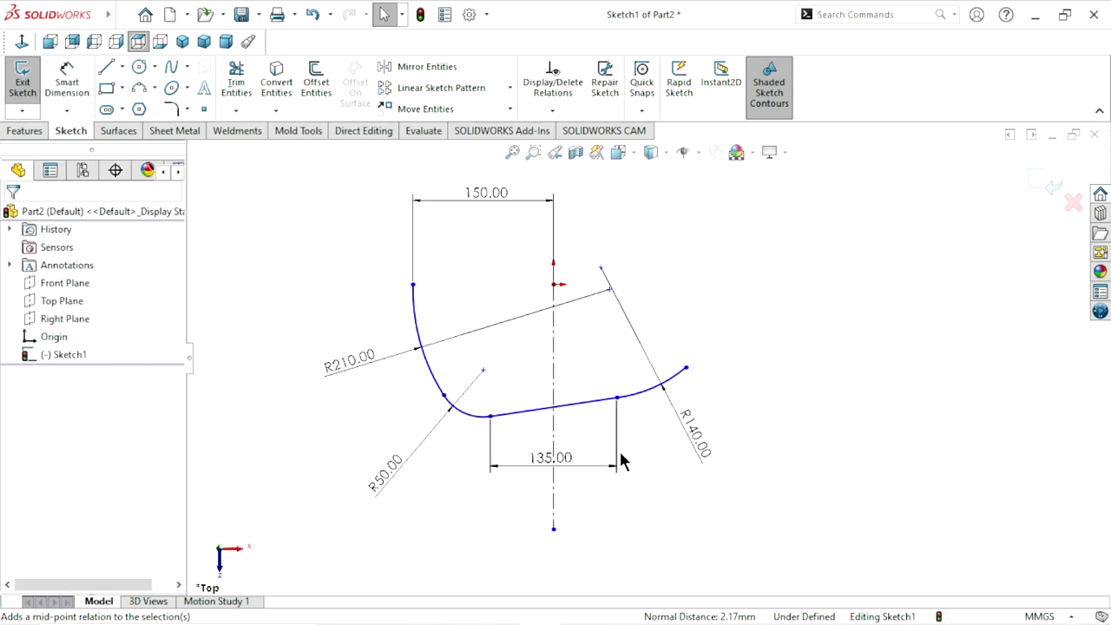
Dimension the horizontal distance between the two upper arc ends to 325
{"action": "left_click", "coordinate": [60, 81]}
{"action": "left_click", "coordinate": [374, 285]}
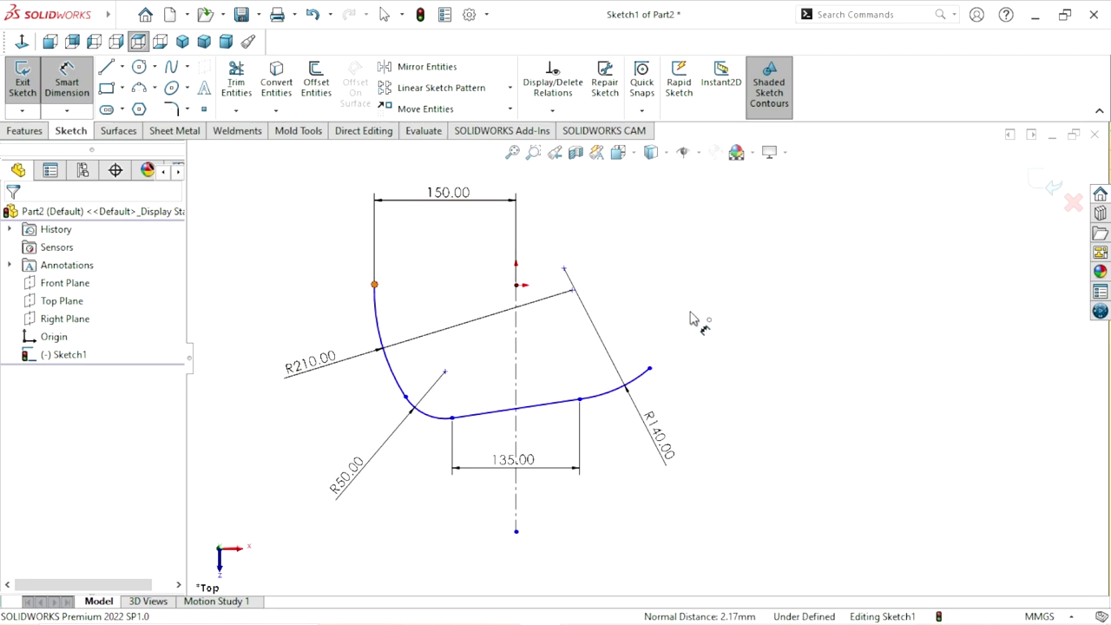
{"action": "left_click", "coordinate": [649, 369]}
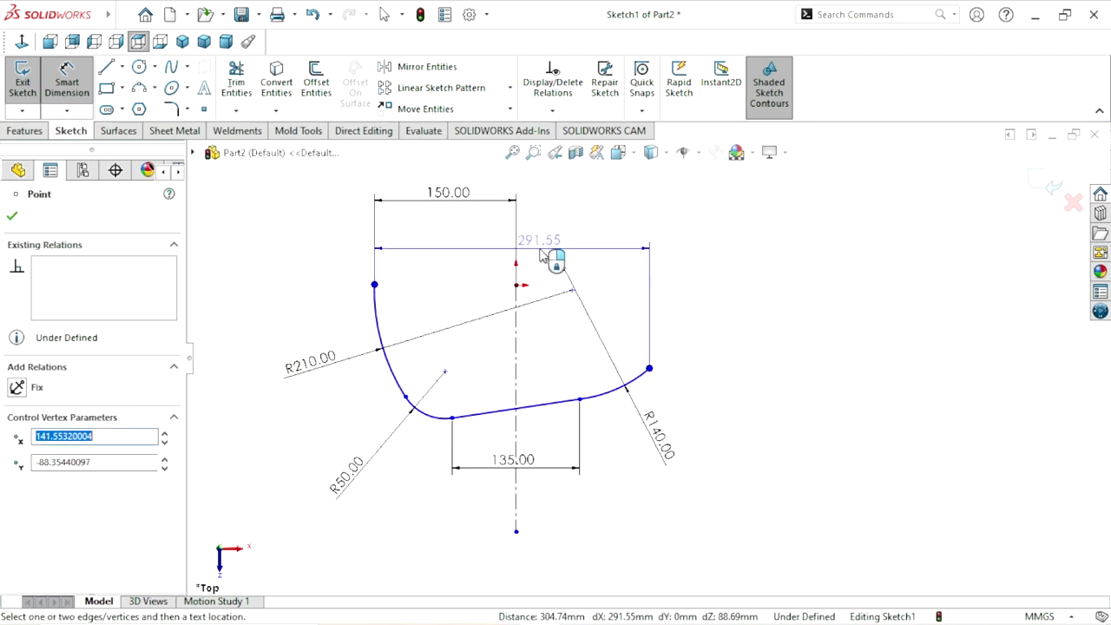
{"action": "left_click", "coordinate": [542, 251]}
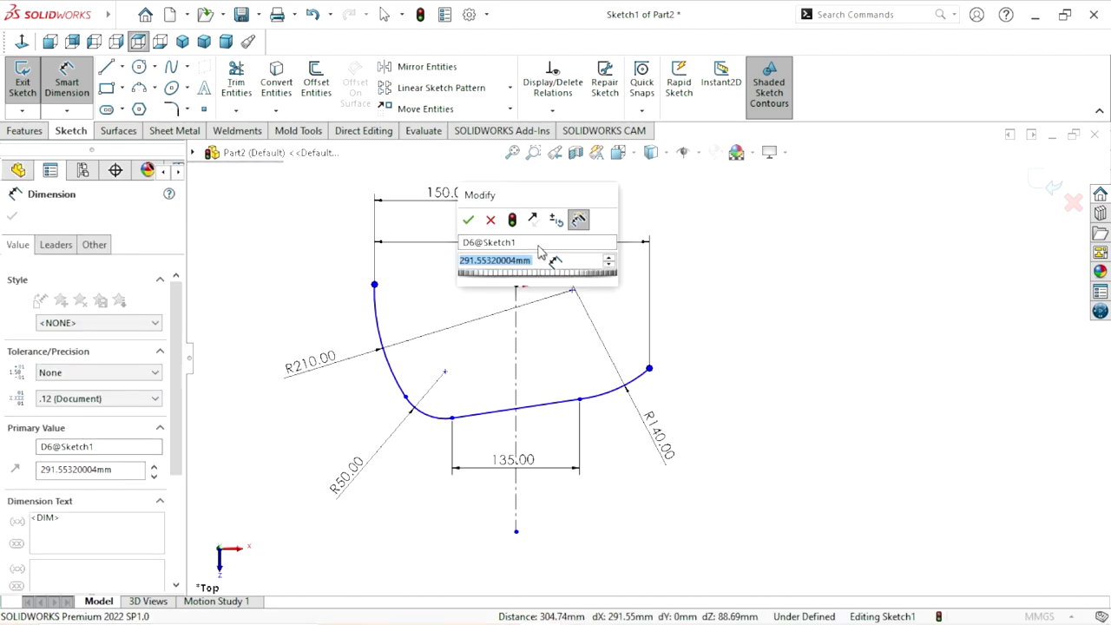
{"action": "type", "text": "325"}
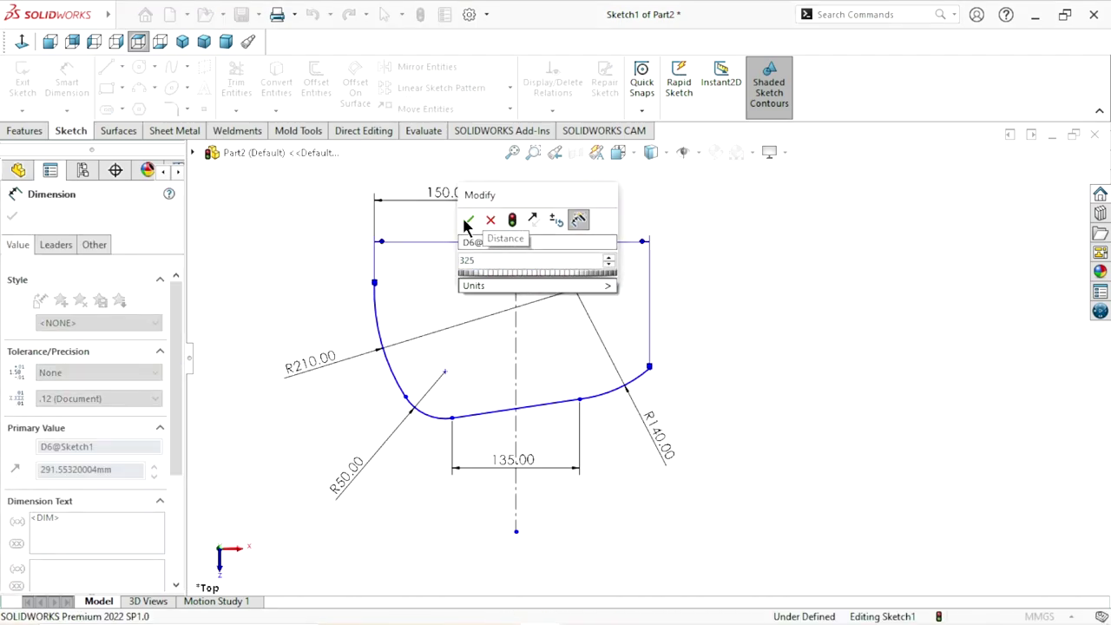
{"action": "left_click", "coordinate": [466, 221]}
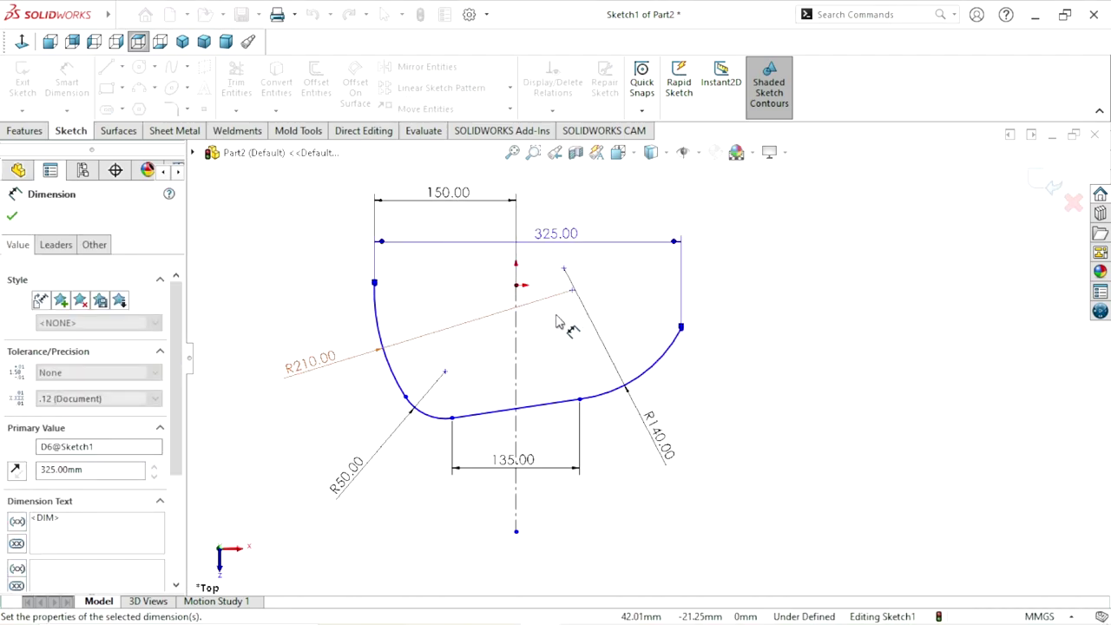
{"action": "scroll", "coordinate": [582, 375], "scroll_direction": "down", "scroll_amount": 1}
{"action": "scroll", "coordinate": [599, 358], "scroll_direction": "down", "scroll_amount": 1}
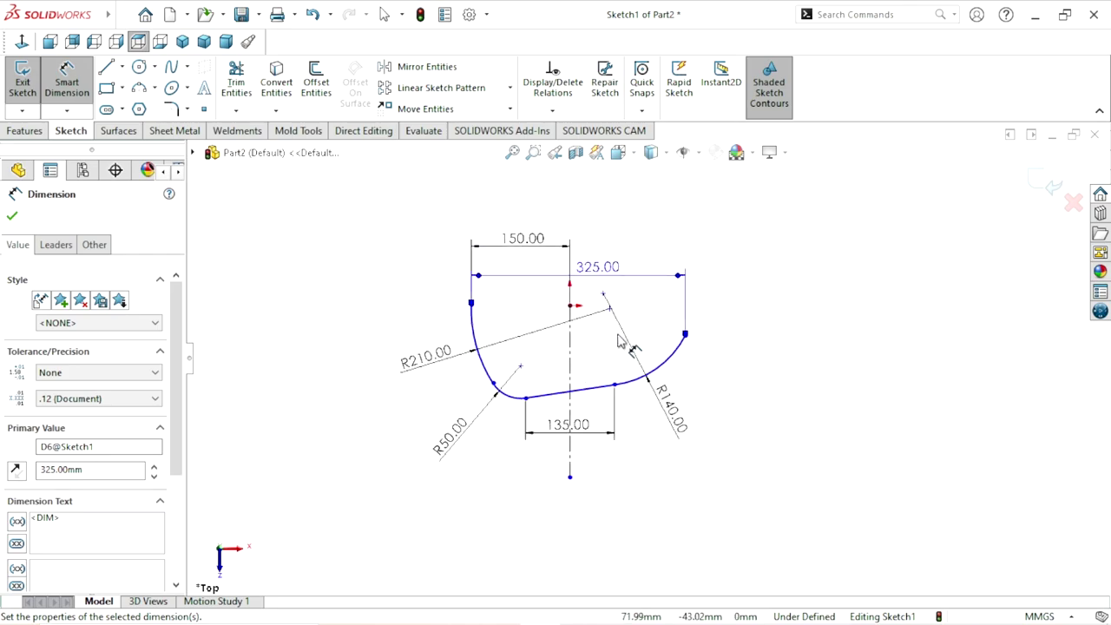
{"action": "scroll", "coordinate": [613, 340], "scroll_direction": "down", "scroll_amount": 1}
{"action": "key", "text": "ctrl+Right"}
{"action": "key", "text": "ctrl+Right"}
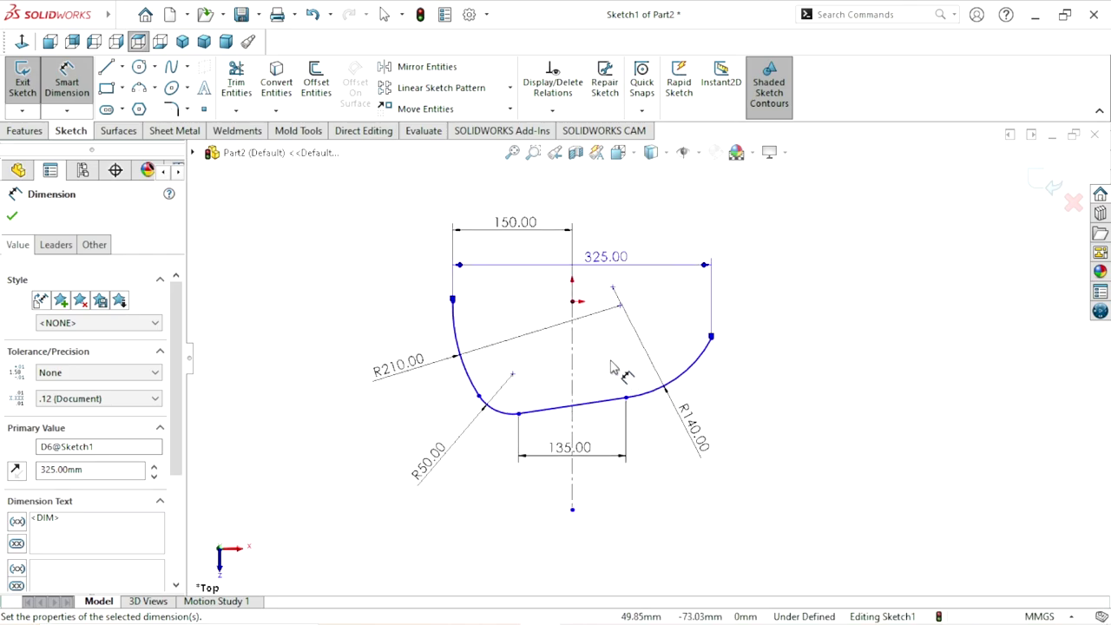
Finish the 325 dimension, then inspect relations between the left arc's top end and the origin
{"action": "left_click", "coordinate": [12, 216]}
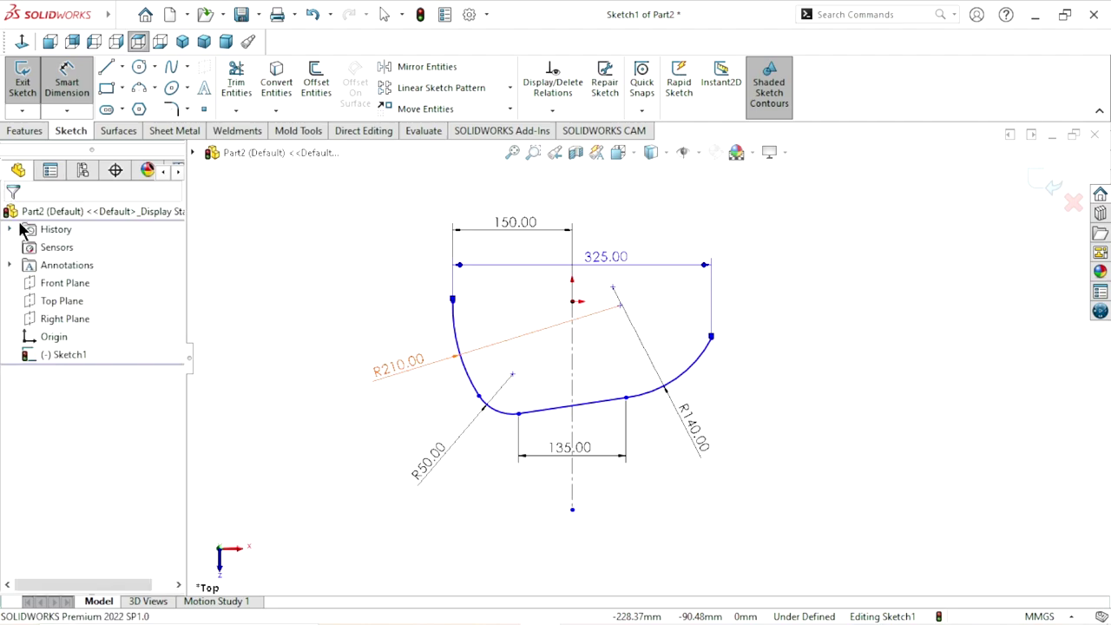
{"action": "key", "text": "Escape"}
{"action": "left_click", "coordinate": [452, 301]}
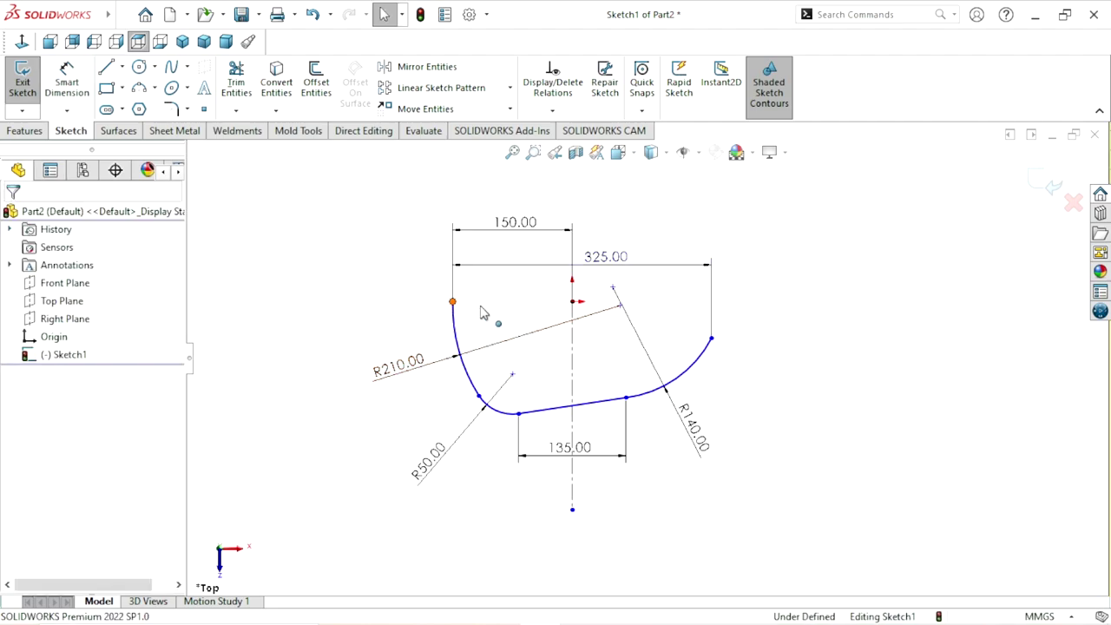
{"action": "left_click", "coordinate": [573, 310], "text": "ctrl"}
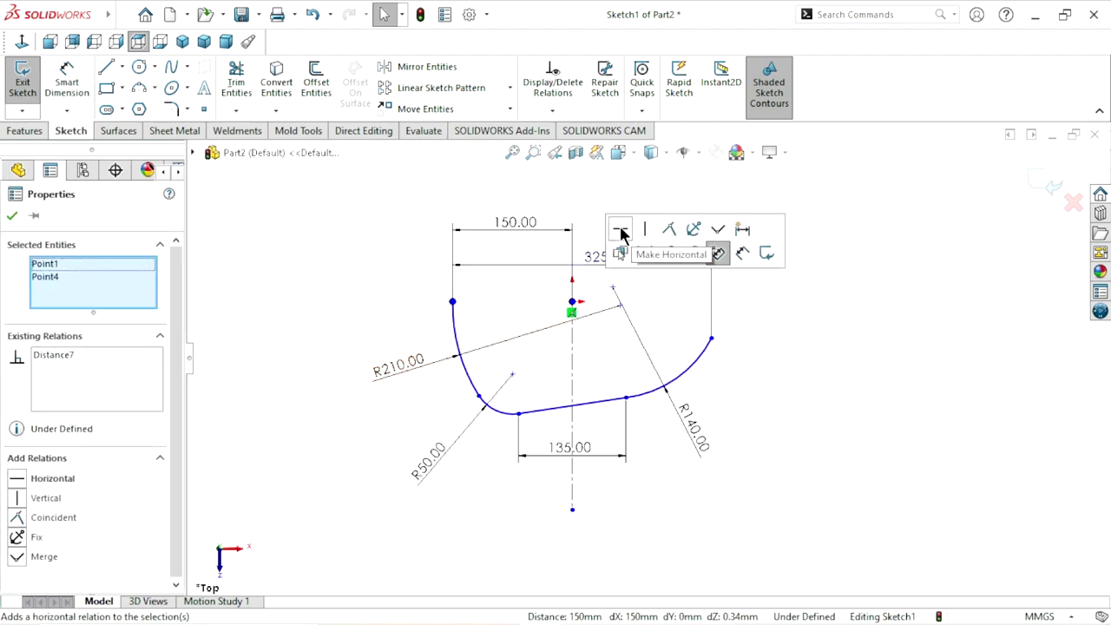
{"action": "scroll", "coordinate": [612, 372], "scroll_direction": "up", "scroll_amount": 1}
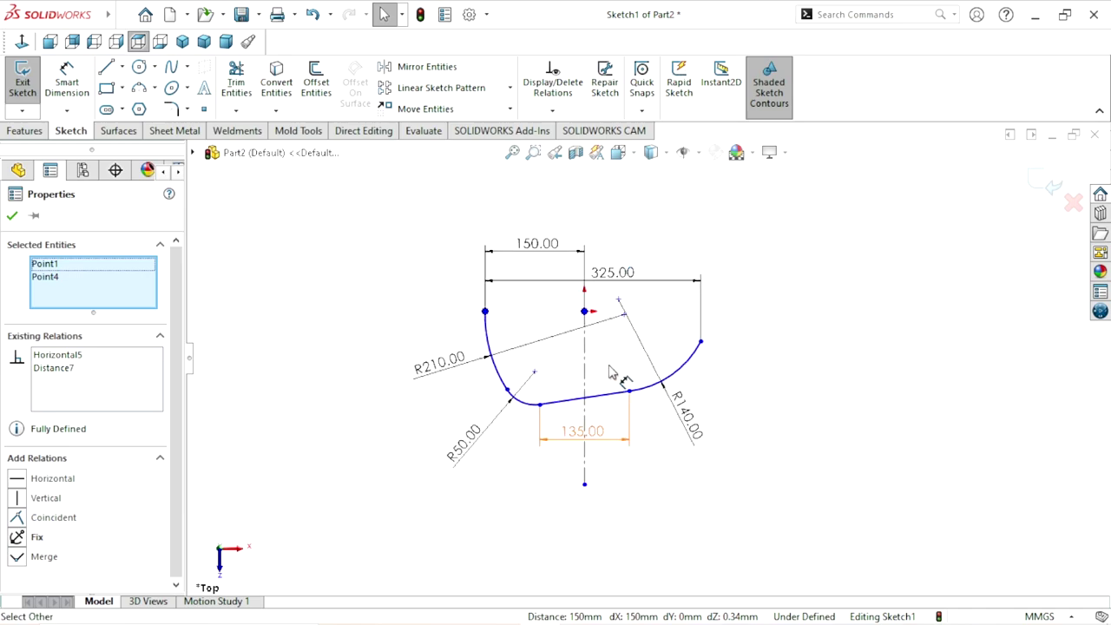
{"action": "scroll", "coordinate": [612, 371], "scroll_direction": "down", "scroll_amount": 1}
{"action": "scroll", "coordinate": [610, 372], "scroll_direction": "down", "scroll_amount": 1}
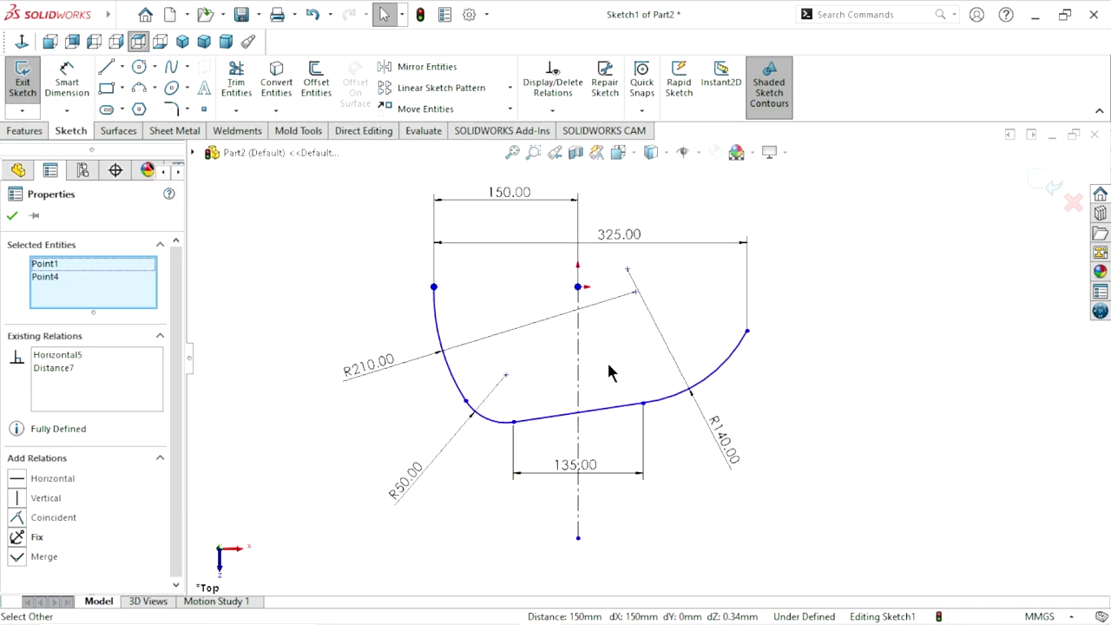
{"action": "left_click", "coordinate": [12, 216]}
{"action": "scroll", "coordinate": [472, 383], "scroll_direction": "down", "scroll_amount": 2}
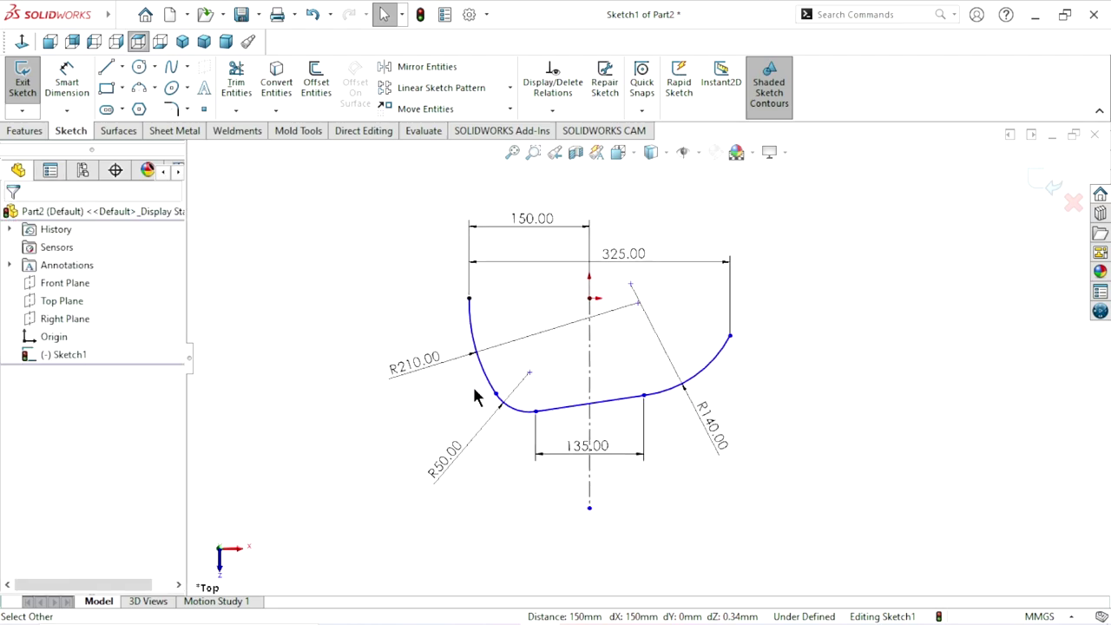
Add an 82° angle dimension between the sloped bottom line and the vertical centerline
{"action": "left_click", "coordinate": [67, 82]}
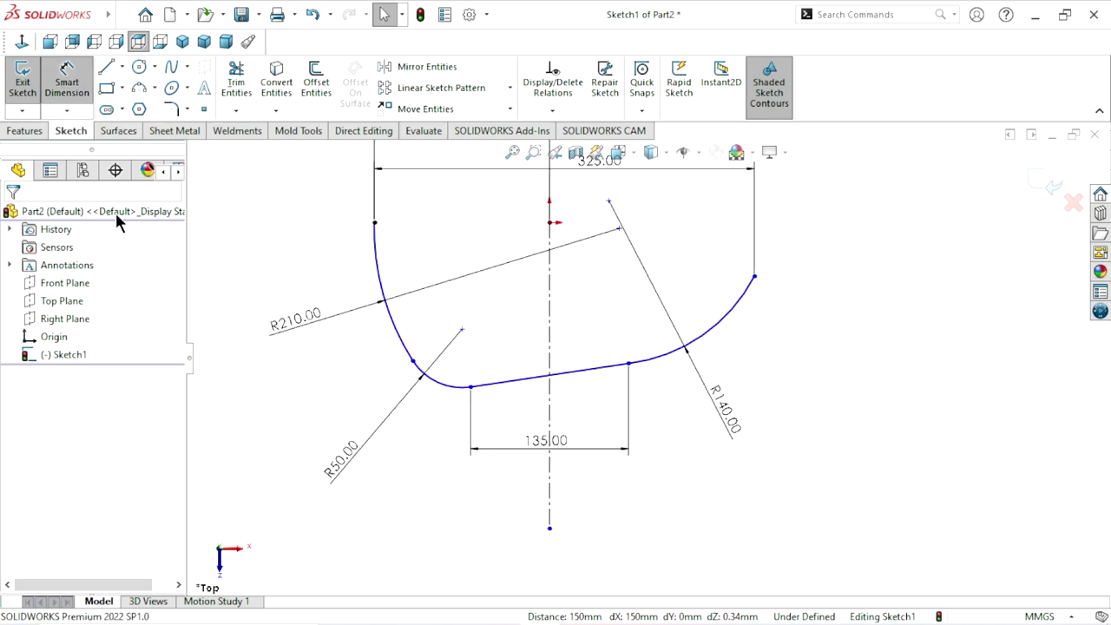
{"action": "left_click", "coordinate": [498, 385]}
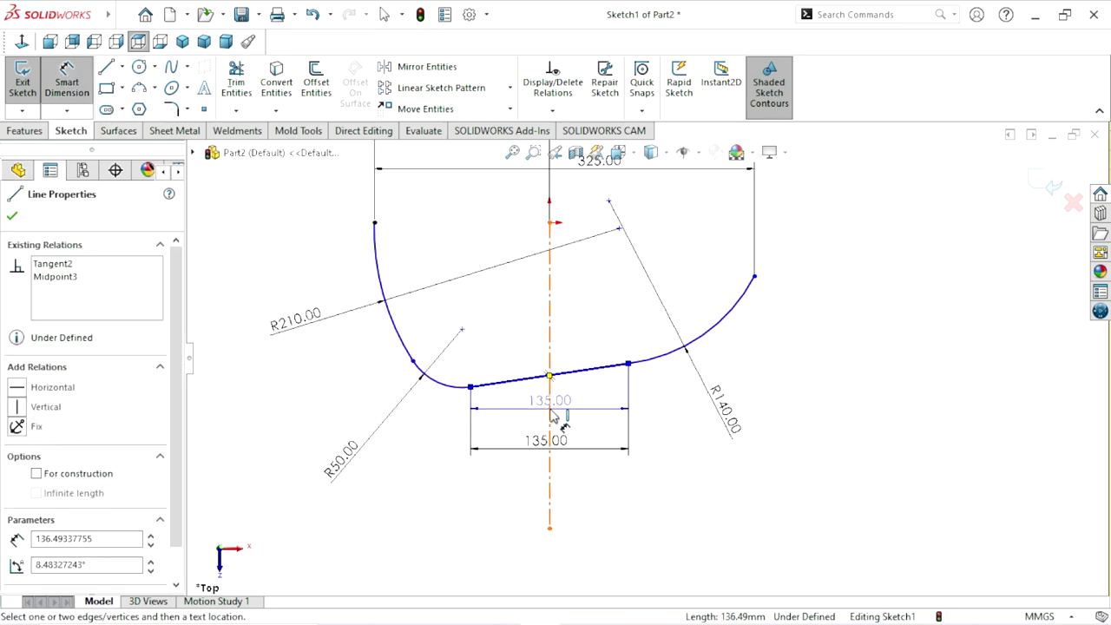
{"action": "left_click", "coordinate": [549, 398]}
{"action": "left_click", "coordinate": [508, 425]}
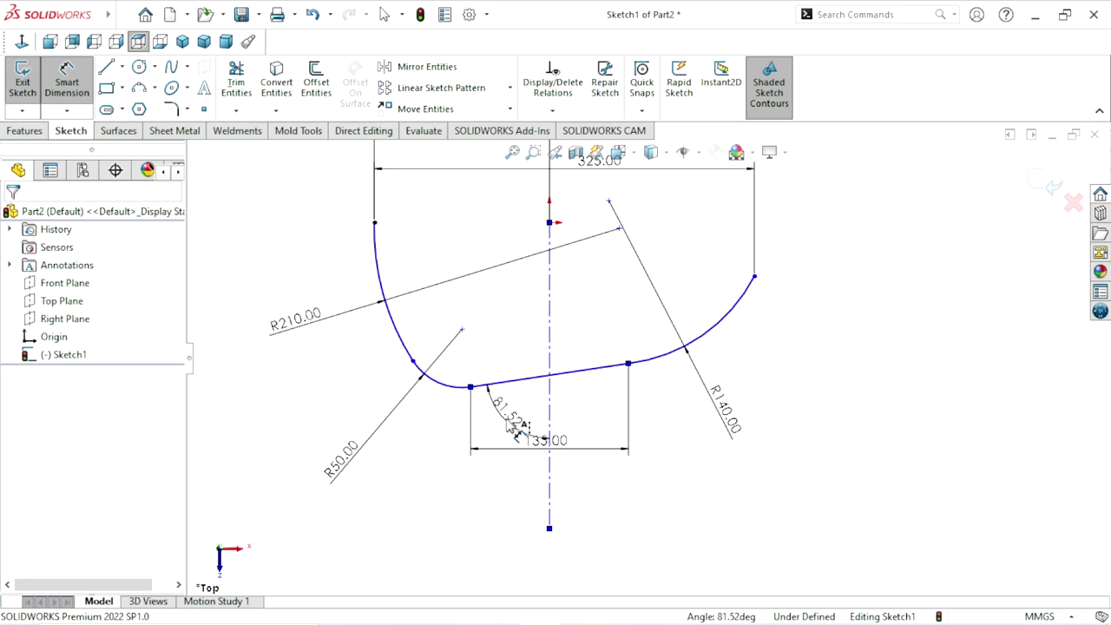
{"action": "type", "text": "80"}
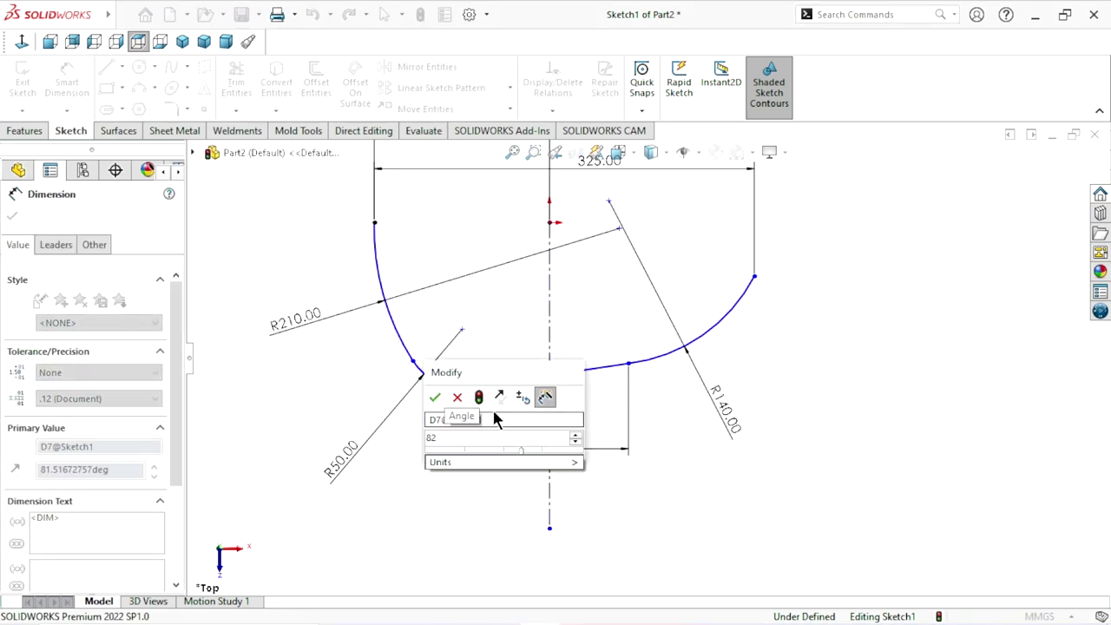
{"action": "left_click", "coordinate": [435, 396]}
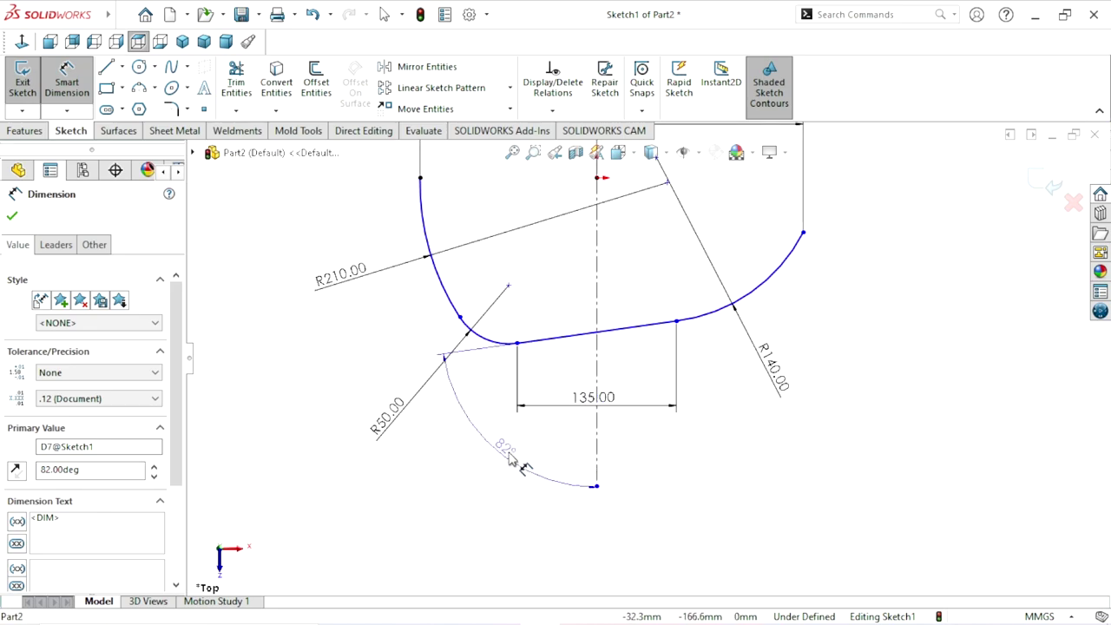
{"action": "left_click", "coordinate": [731, 502]}
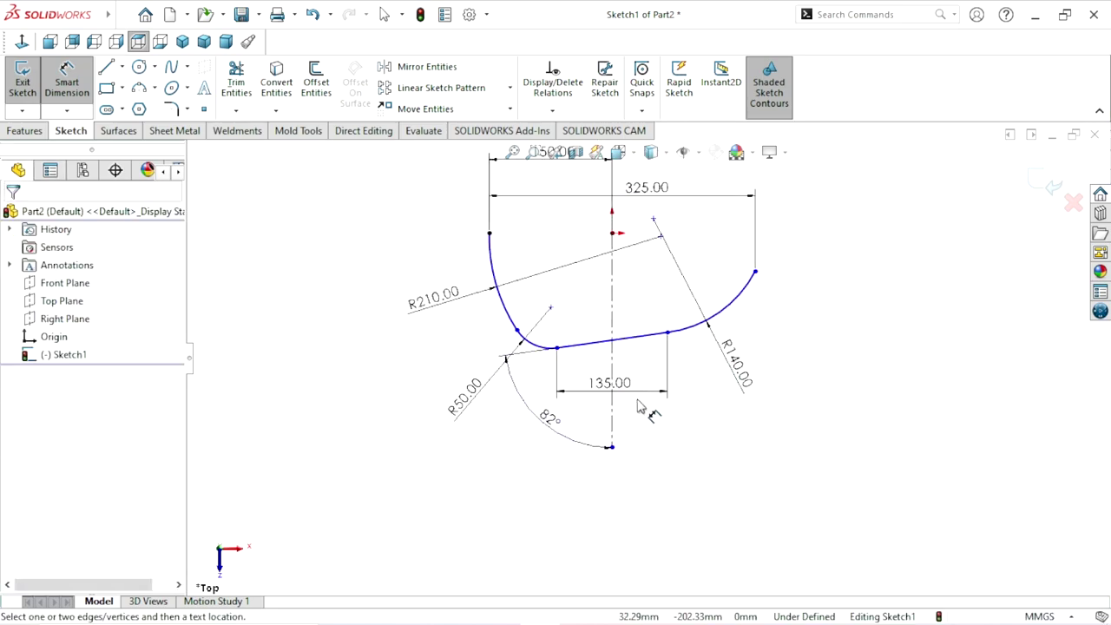
Reposition the 135.00 and 82° dimensions neatly beside the bottom line and corner
{"action": "left_click_drag", "start_coordinate": [639, 408], "coordinate": [640, 325]}
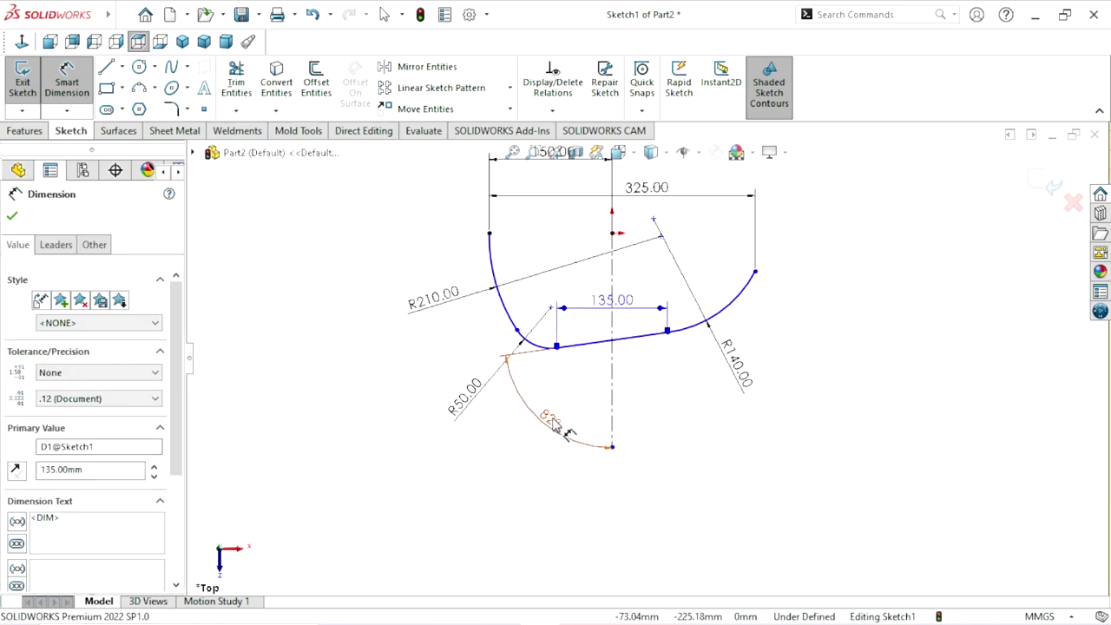
{"action": "mouse_move", "coordinate": [553, 423]}
{"action": "left_mouse_down"}
{"action": "mouse_move", "coordinate": [593, 395]}
{"action": "mouse_move", "coordinate": [588, 381]}
{"action": "left_mouse_up"}
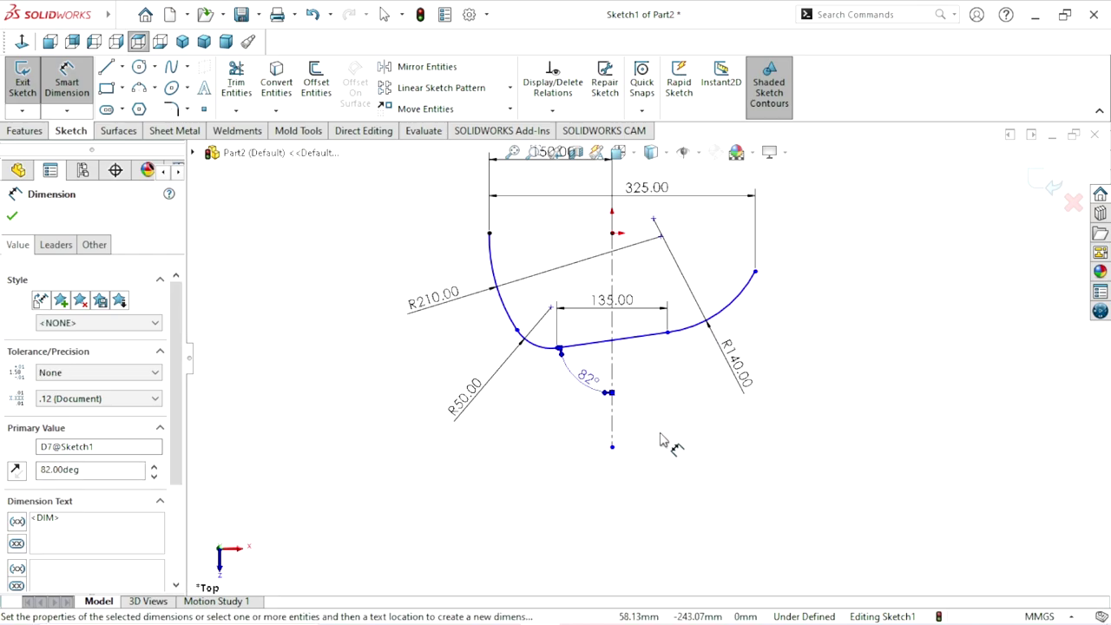
{"action": "left_click", "coordinate": [657, 467]}
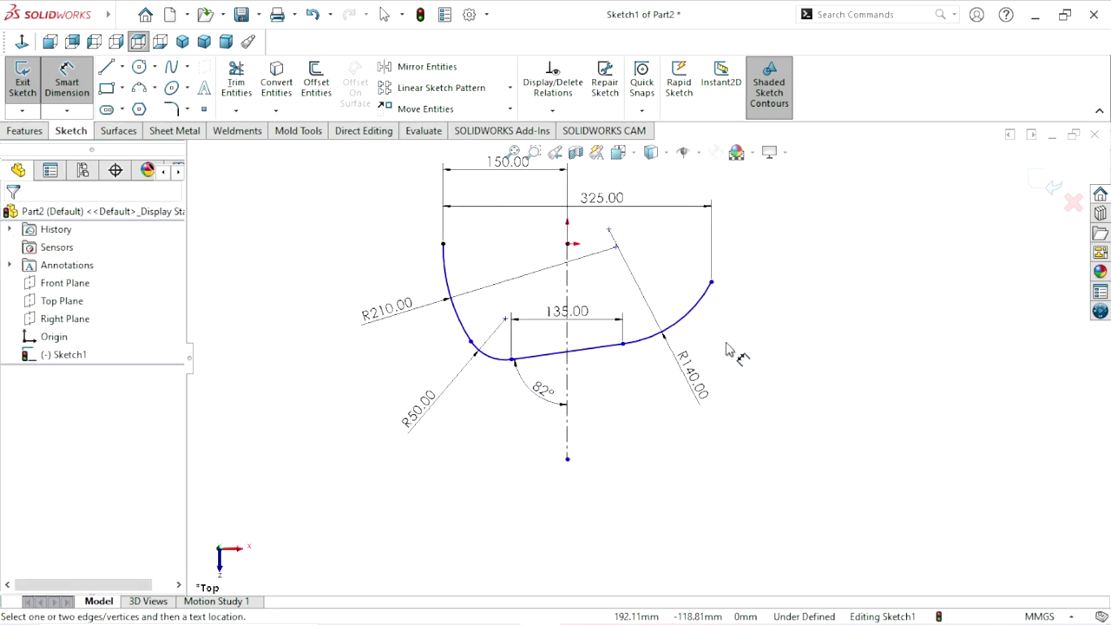
{"action": "scroll", "coordinate": [712, 363], "scroll_direction": "up", "scroll_amount": 1}
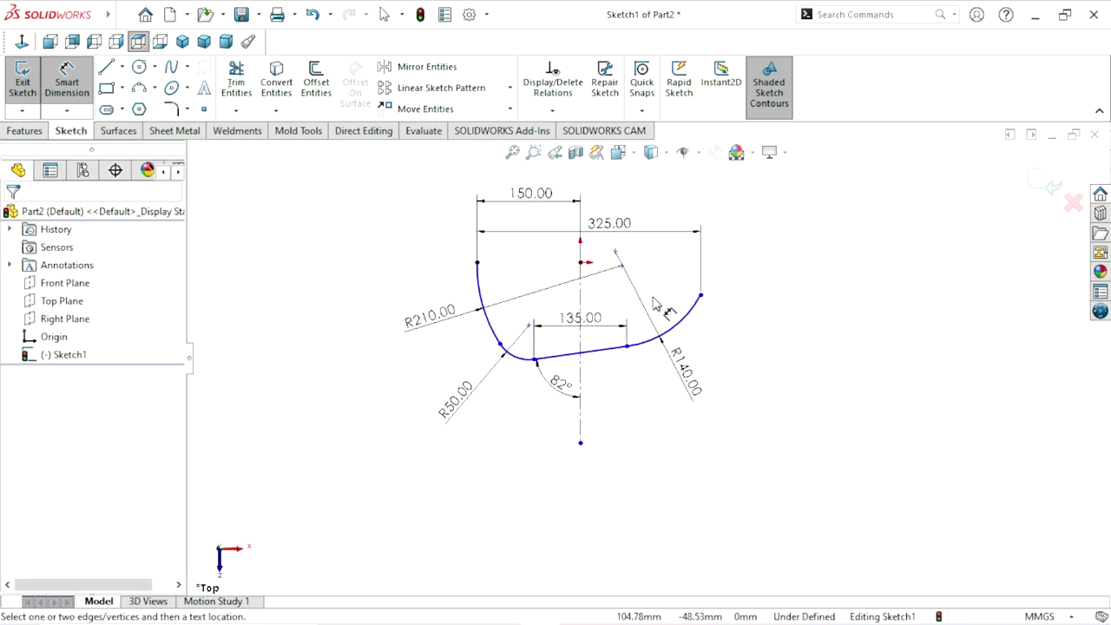
{"action": "scroll", "coordinate": [658, 304], "scroll_direction": "down", "scroll_amount": 1}
{"action": "scroll", "coordinate": [646, 314], "scroll_direction": "down", "scroll_amount": 1}
{"action": "scroll", "coordinate": [633, 327], "scroll_direction": "down", "scroll_amount": 1}
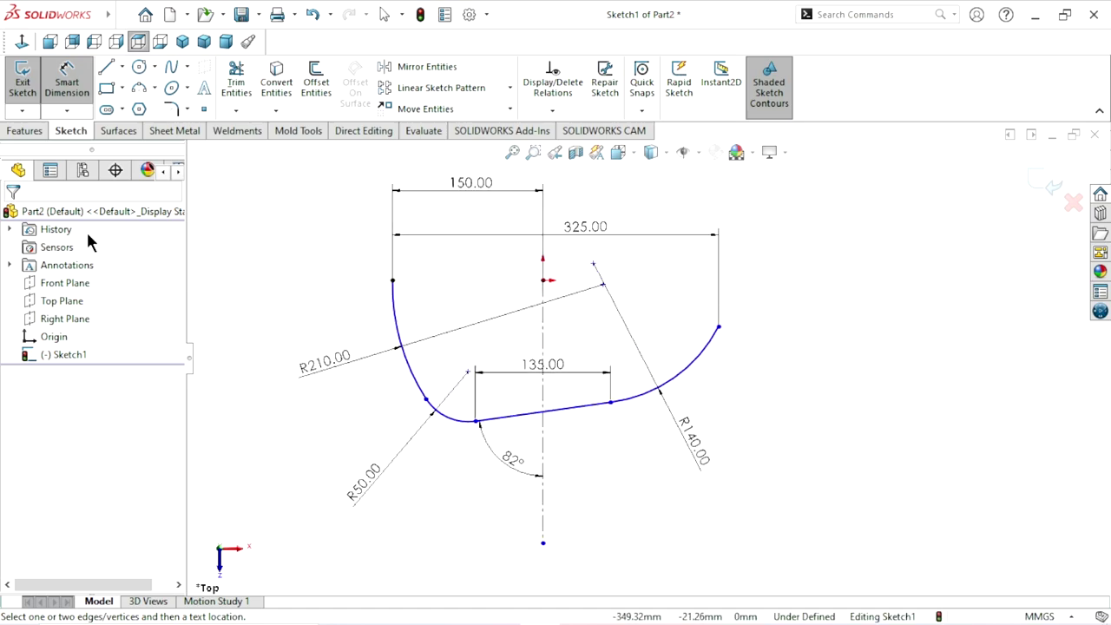
Draw a horizontal centreline from the left arc's top end to the vertical axis
{"action": "left_click", "coordinate": [123, 67]}
{"action": "left_click", "coordinate": [125, 105]}
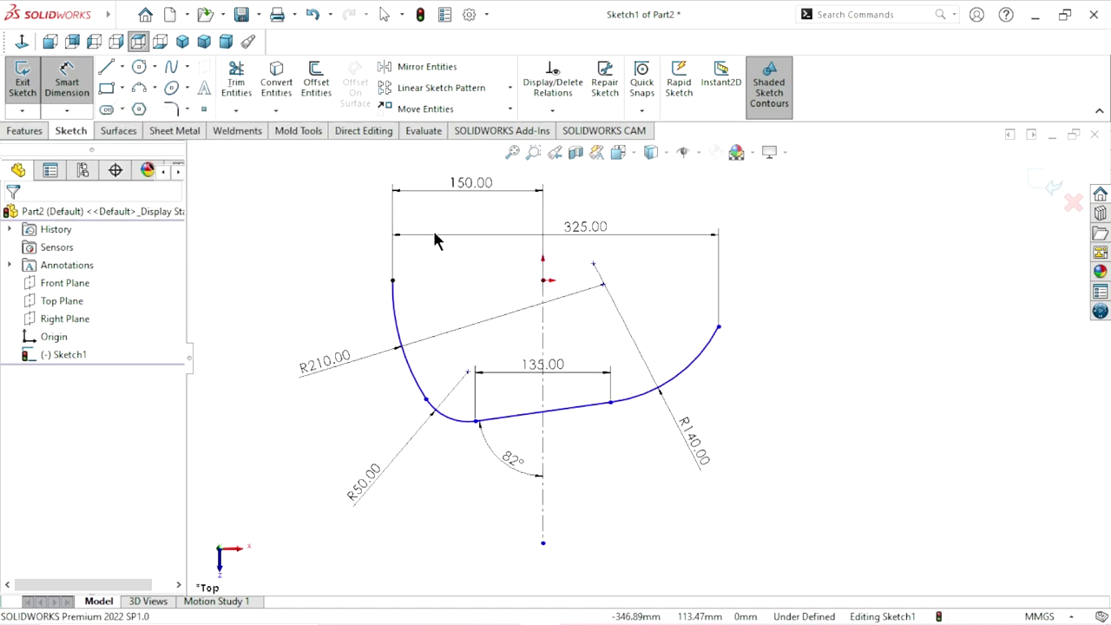
{"action": "left_click", "coordinate": [392, 281]}
{"action": "left_click", "coordinate": [544, 281]}
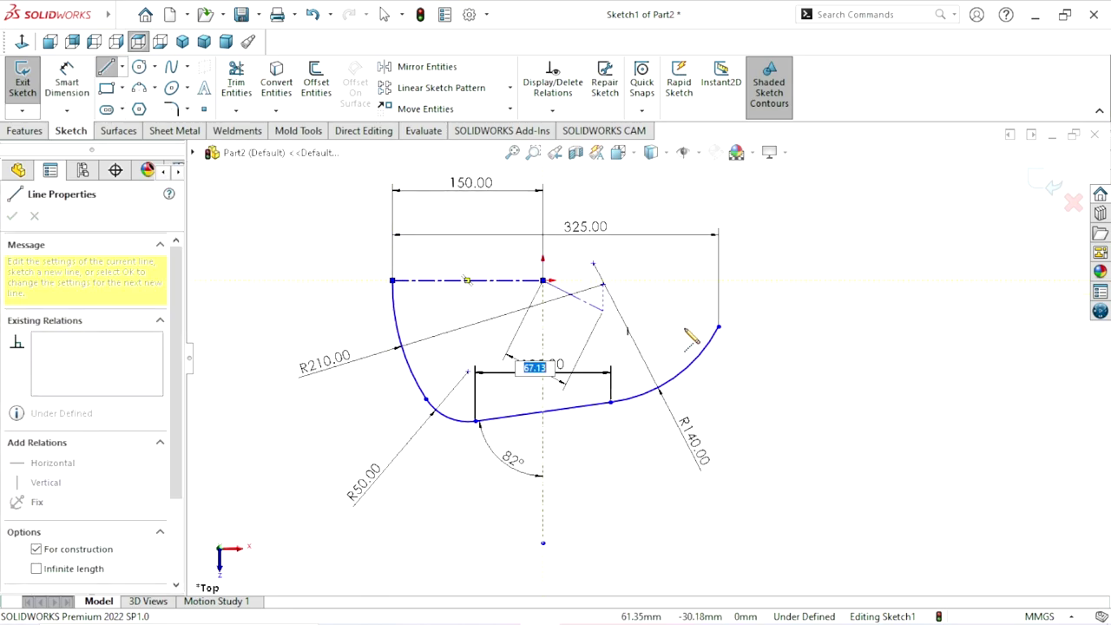
{"action": "left_click", "coordinate": [533, 331]}
{"action": "right_click", "coordinate": [831, 343]}
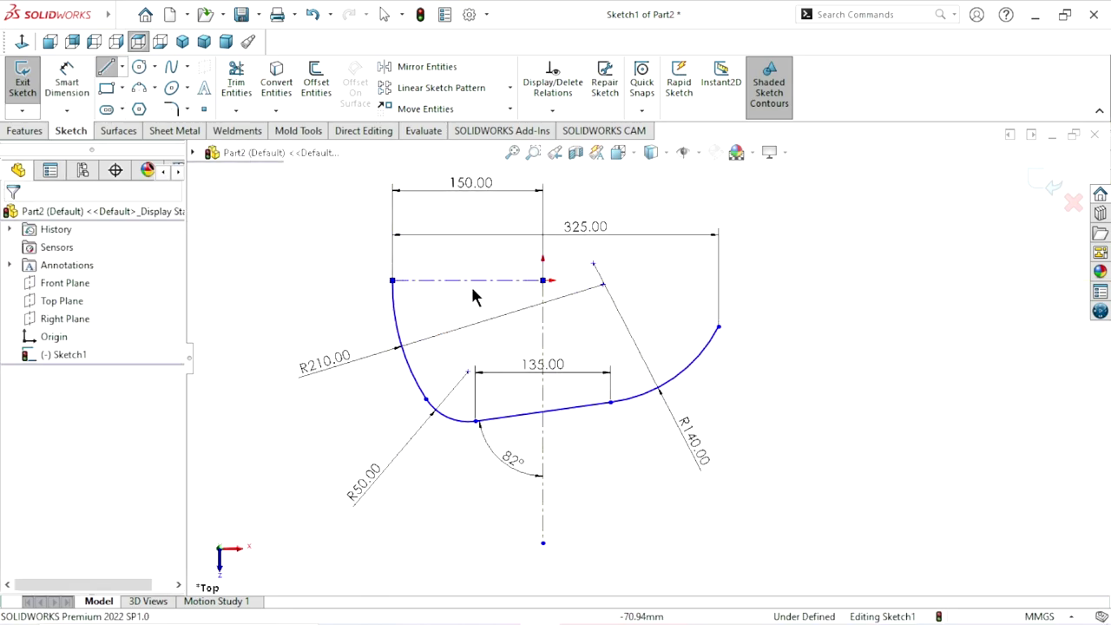
{"action": "left_click", "coordinate": [477, 281]}
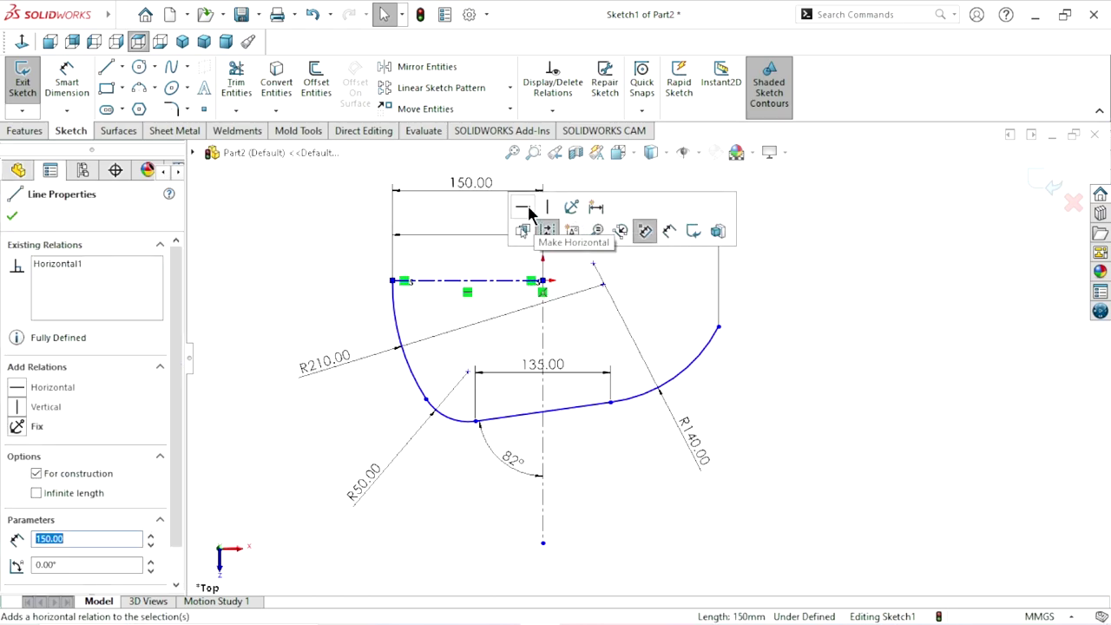
{"action": "left_click", "coordinate": [12, 218]}
{"action": "scroll", "coordinate": [643, 364], "scroll_direction": "up", "scroll_amount": 2}
{"action": "scroll", "coordinate": [619, 347], "scroll_direction": "down", "scroll_amount": 2}
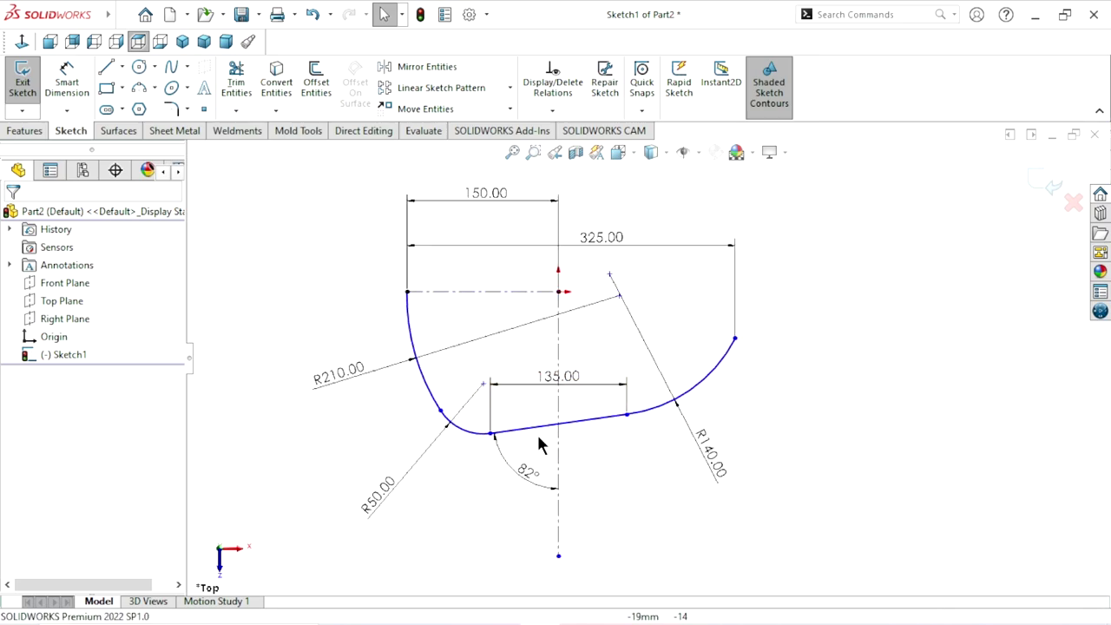
{"action": "scroll", "coordinate": [542, 430], "scroll_direction": "up", "scroll_amount": 1}
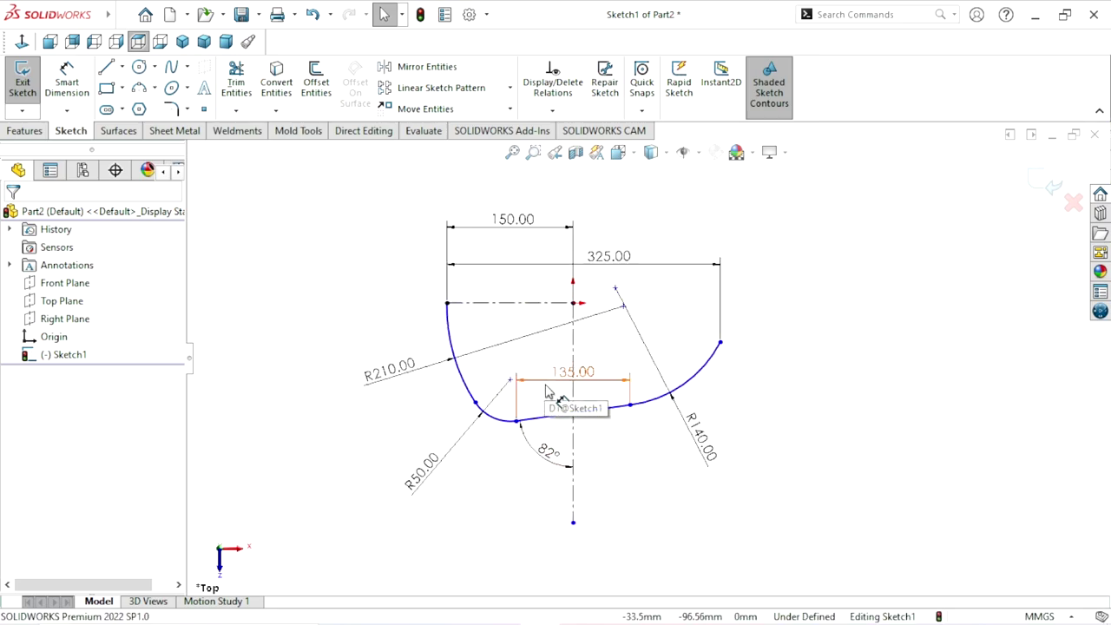
Dimension the vertical distance from the origin to the bottom line as 139.12
{"action": "left_click", "coordinate": [65, 80]}
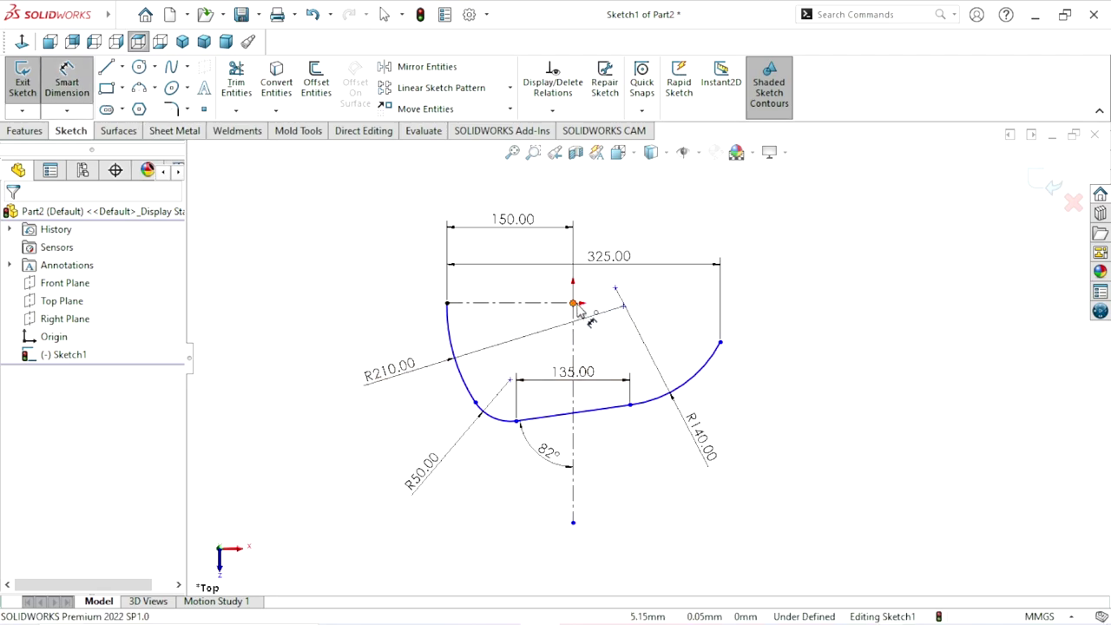
{"action": "left_click", "coordinate": [574, 305]}
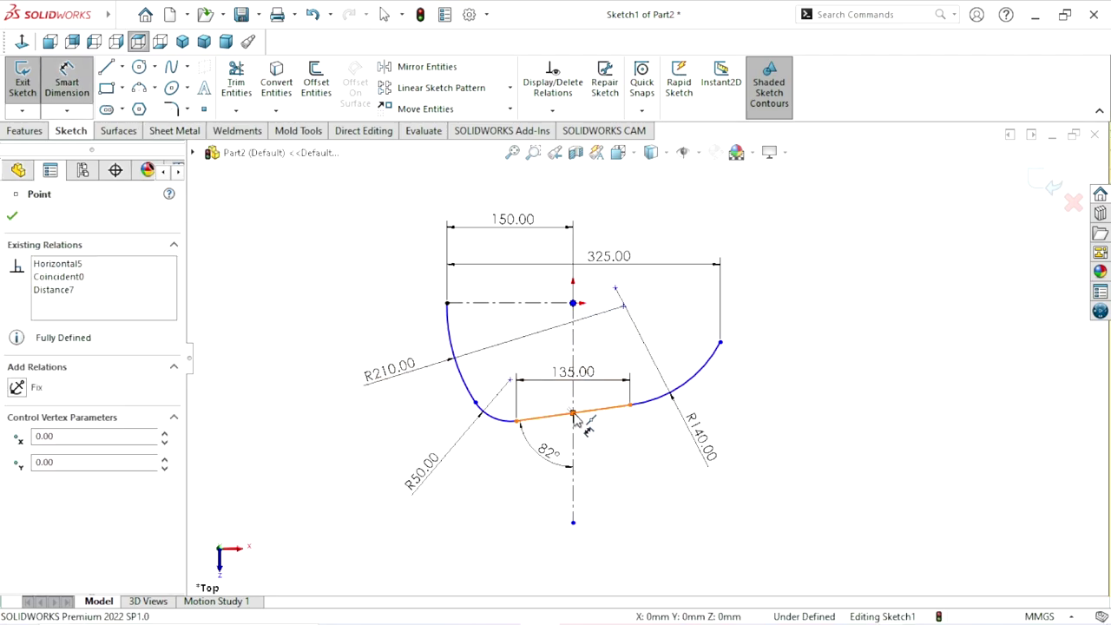
{"action": "left_click", "coordinate": [574, 415]}
{"action": "left_click", "coordinate": [322, 372]}
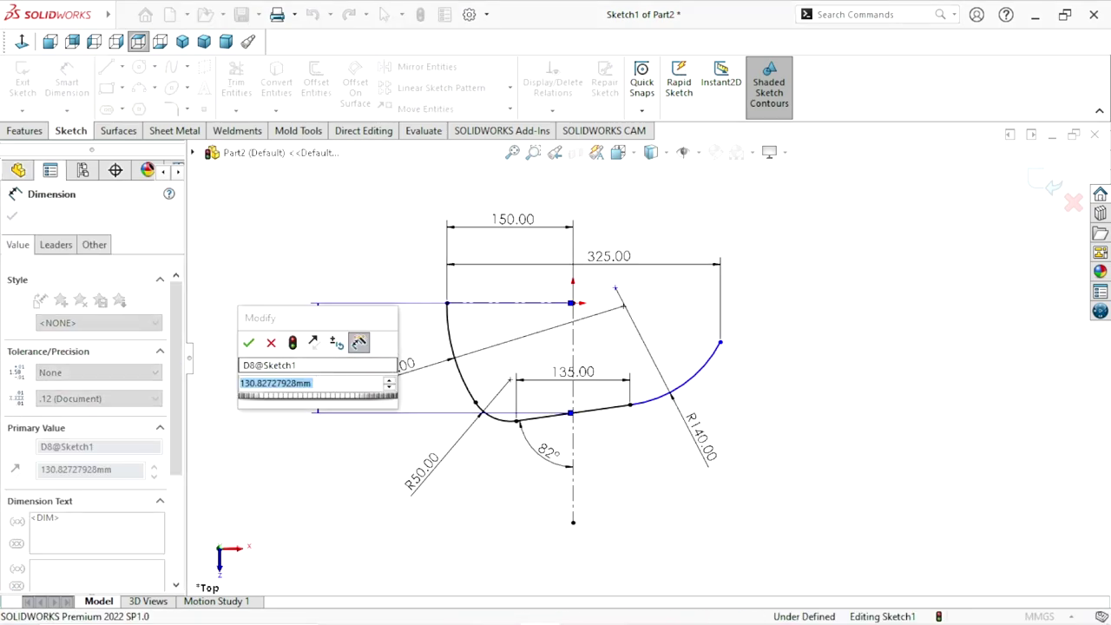
{"action": "type", "text": "139.12"}
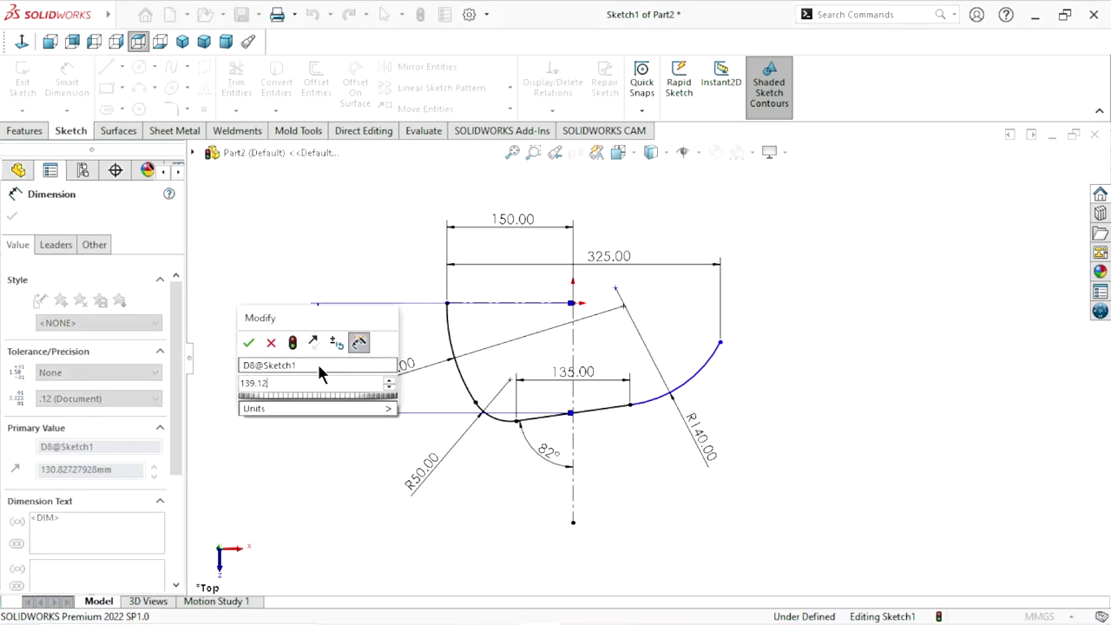
{"action": "left_click", "coordinate": [249, 343]}
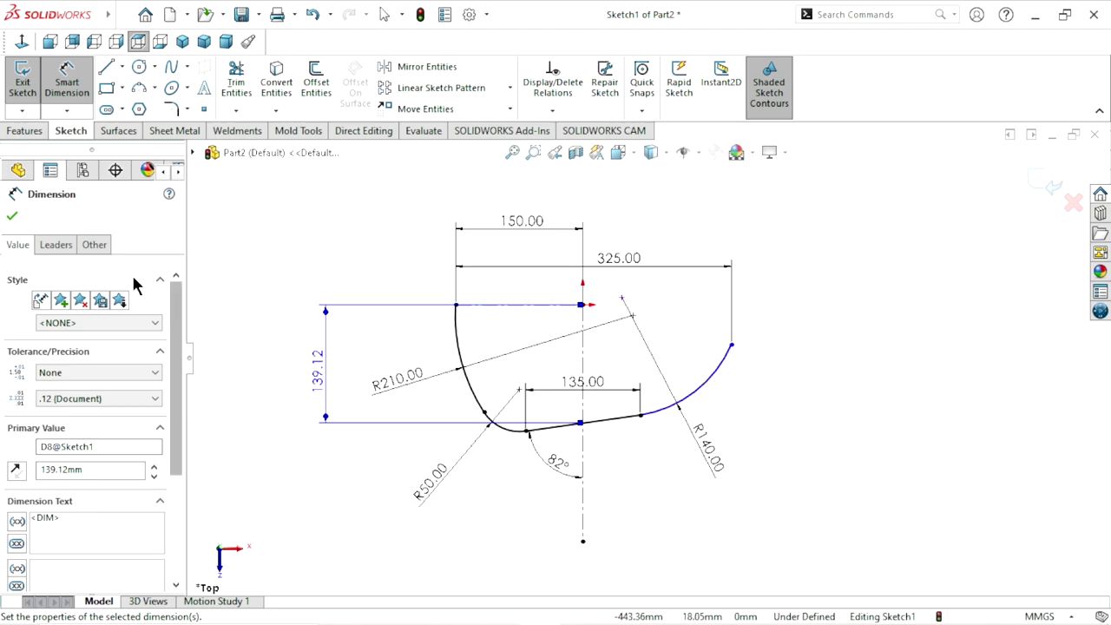
{"action": "left_click", "coordinate": [12, 216]}
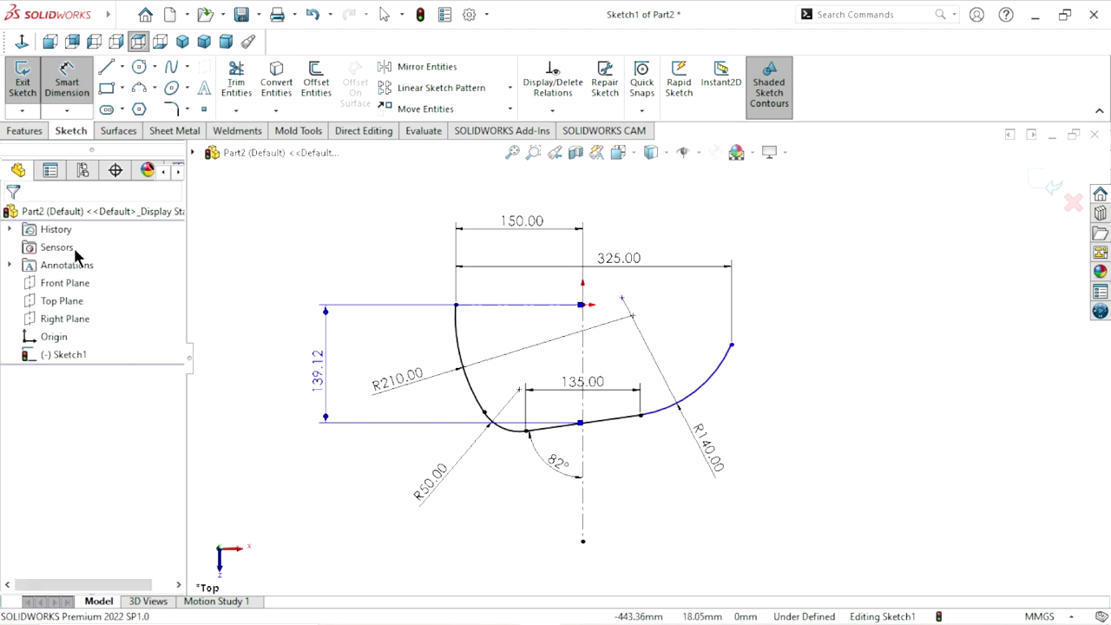
Check the line-to-curve junction point and nudge the 139.12 dimension slightly right
{"action": "left_click", "coordinate": [640, 417]}
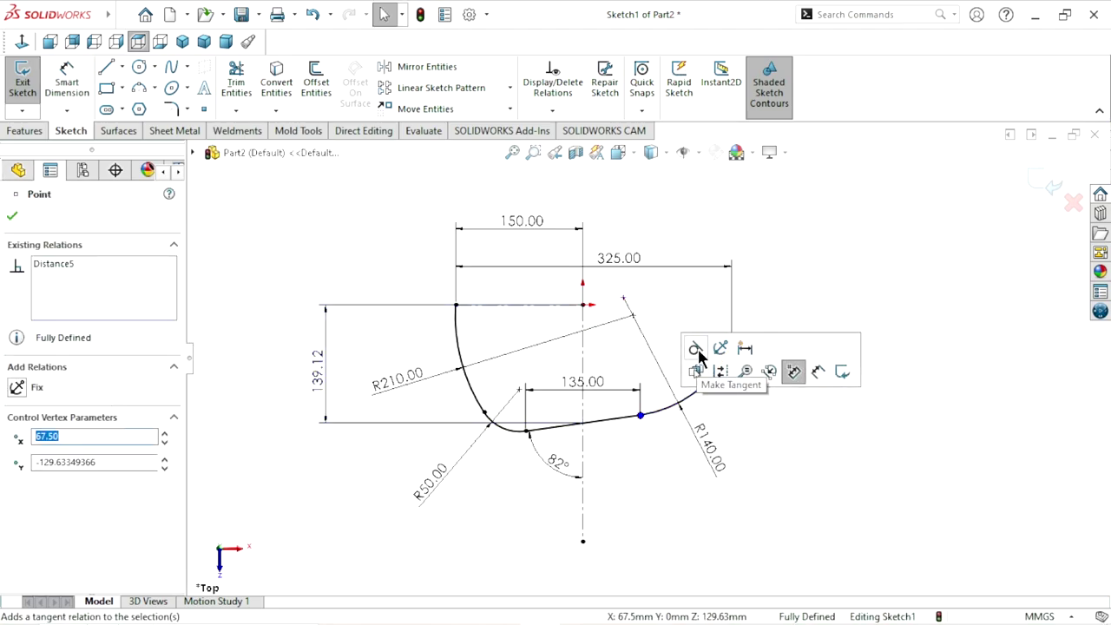
{"action": "left_click", "coordinate": [13, 217]}
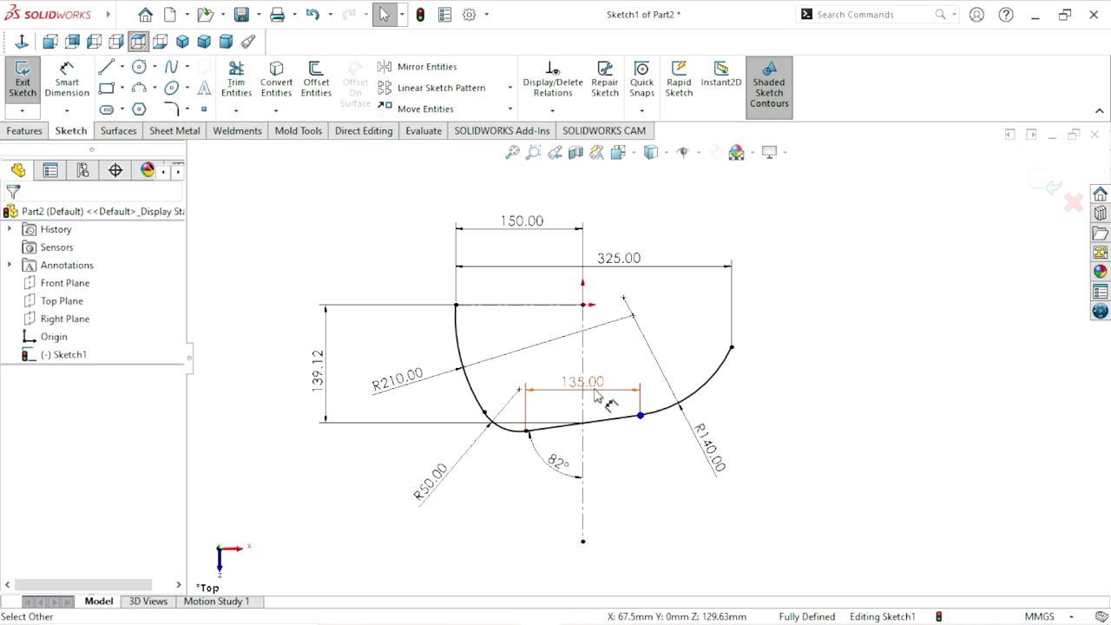
{"action": "left_click_drag", "start_coordinate": [330, 353], "coordinate": [353, 351]}
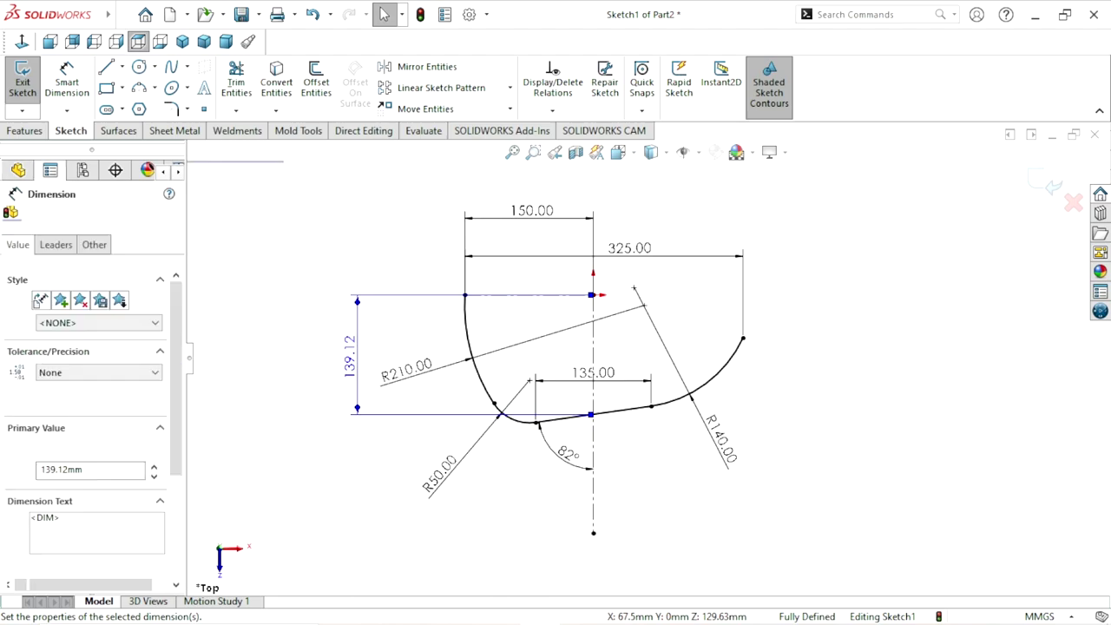
{"action": "key", "text": "Escape"}
{"action": "scroll", "coordinate": [664, 296], "scroll_direction": "up", "scroll_amount": 1}
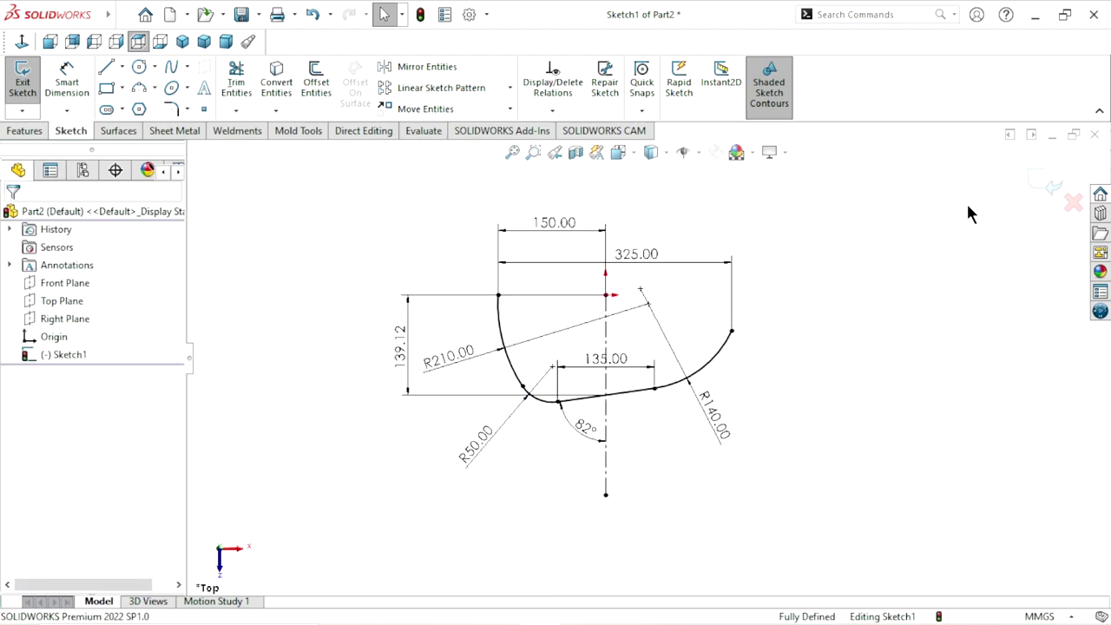
{"action": "left_click", "coordinate": [1052, 185]}
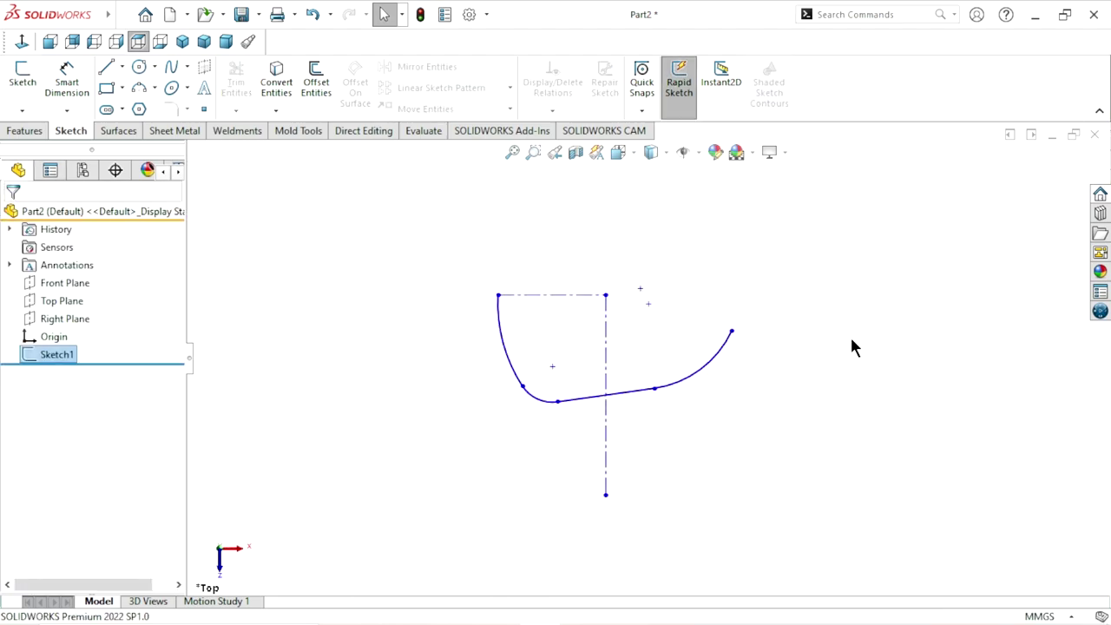
{"action": "mouse_move", "coordinate": [748, 398]}
{"action": "middle_mouse_down"}
{"action": "mouse_move", "coordinate": [640, 367]}
{"action": "mouse_move", "coordinate": [768, 390]}
{"action": "middle_mouse_up"}
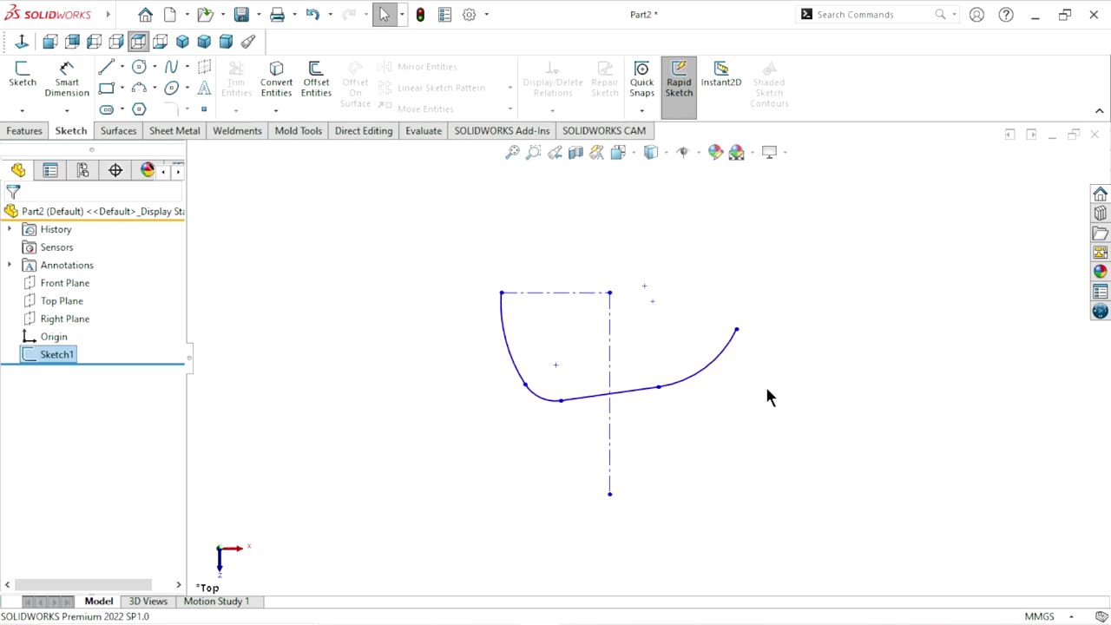
{"action": "scroll", "coordinate": [698, 377], "scroll_direction": "up", "scroll_amount": 3}
{"action": "scroll", "coordinate": [740, 347], "scroll_direction": "down", "scroll_amount": 3}
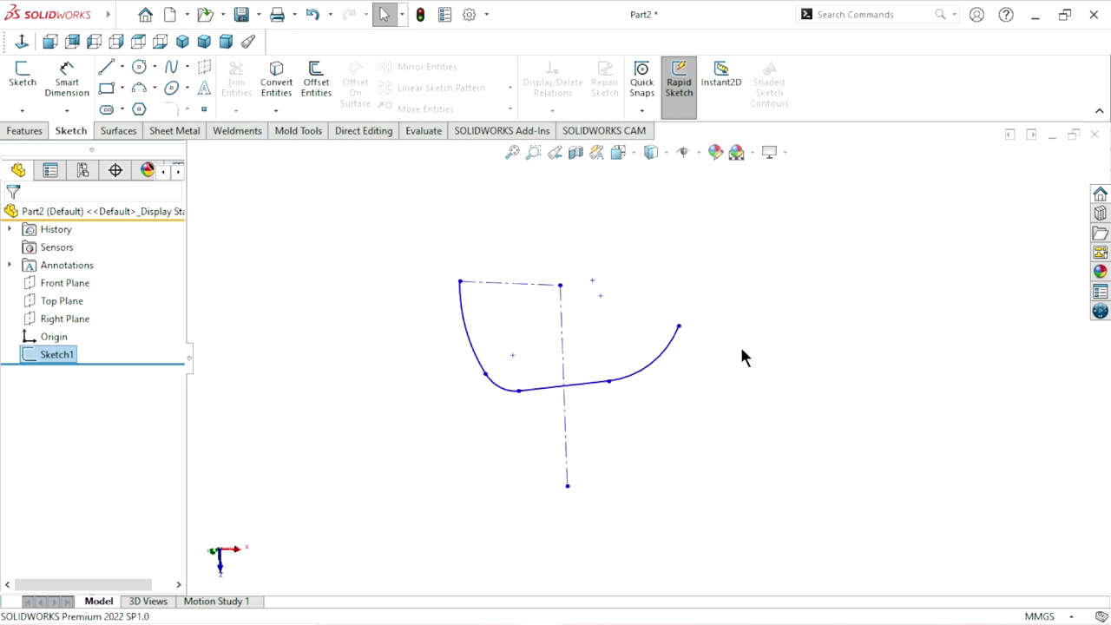
{"action": "left_click", "coordinate": [739, 347]}
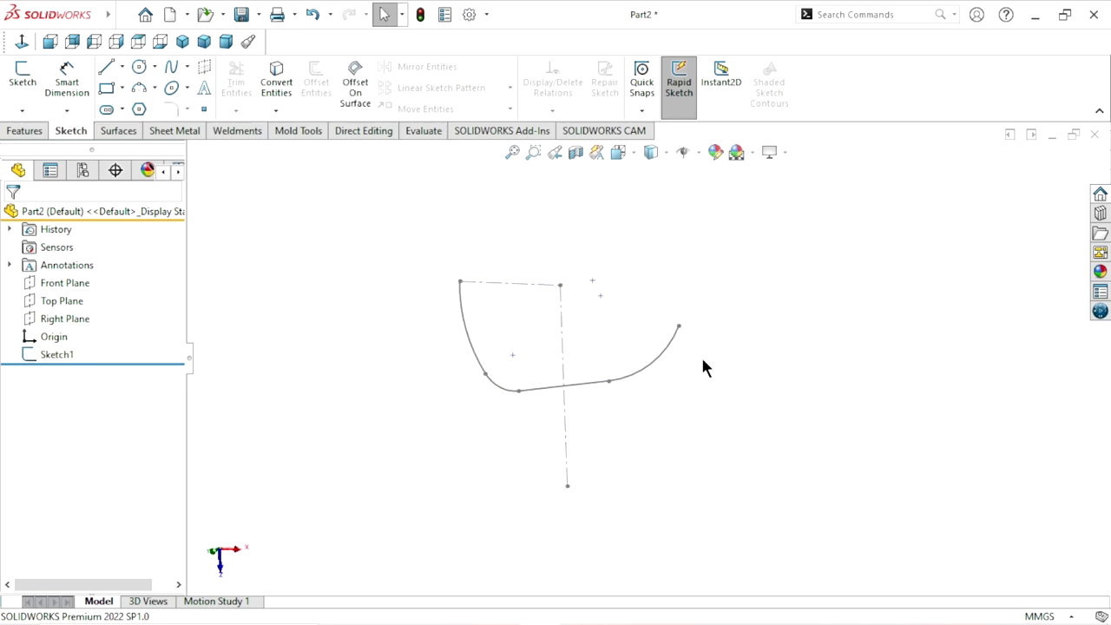
{"action": "left_click", "coordinate": [49, 318]}
{"action": "left_click", "coordinate": [64, 291]}
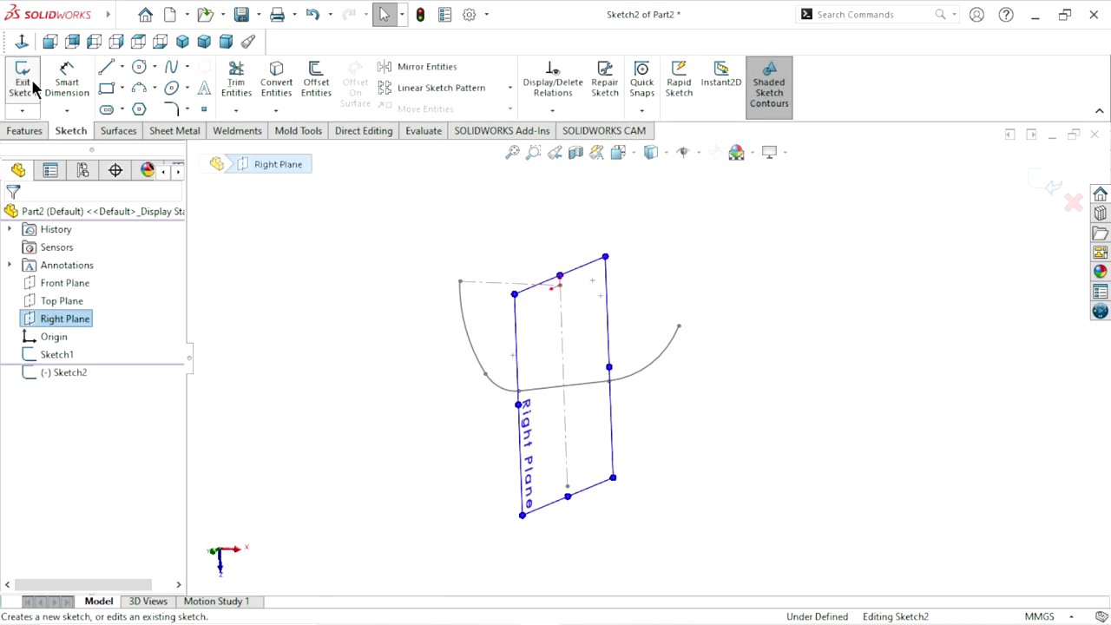
{"action": "left_click", "coordinate": [21, 41]}
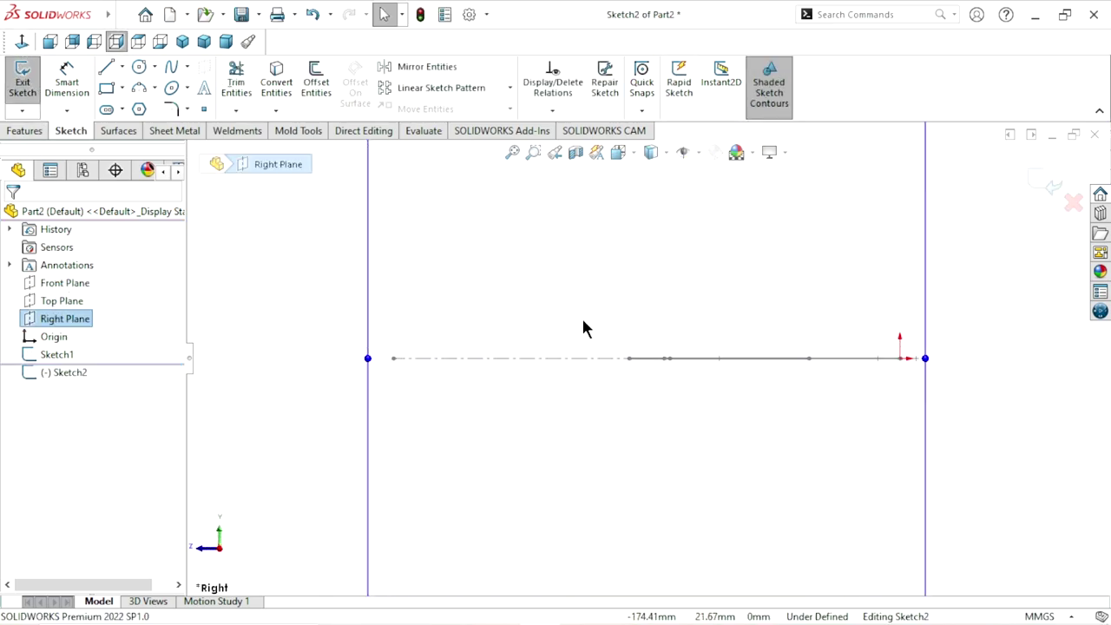
{"action": "scroll", "coordinate": [576, 332], "scroll_direction": "up", "scroll_amount": 2}
{"action": "scroll", "coordinate": [790, 363], "scroll_direction": "down", "scroll_amount": 1}
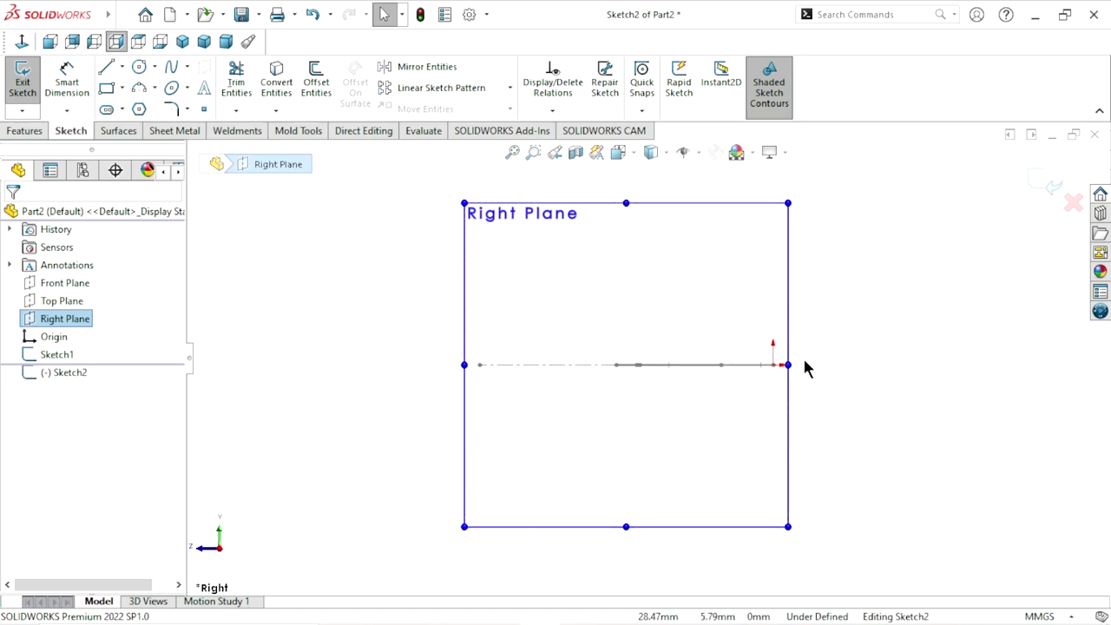
{"action": "scroll", "coordinate": [803, 367], "scroll_direction": "up", "scroll_amount": 2}
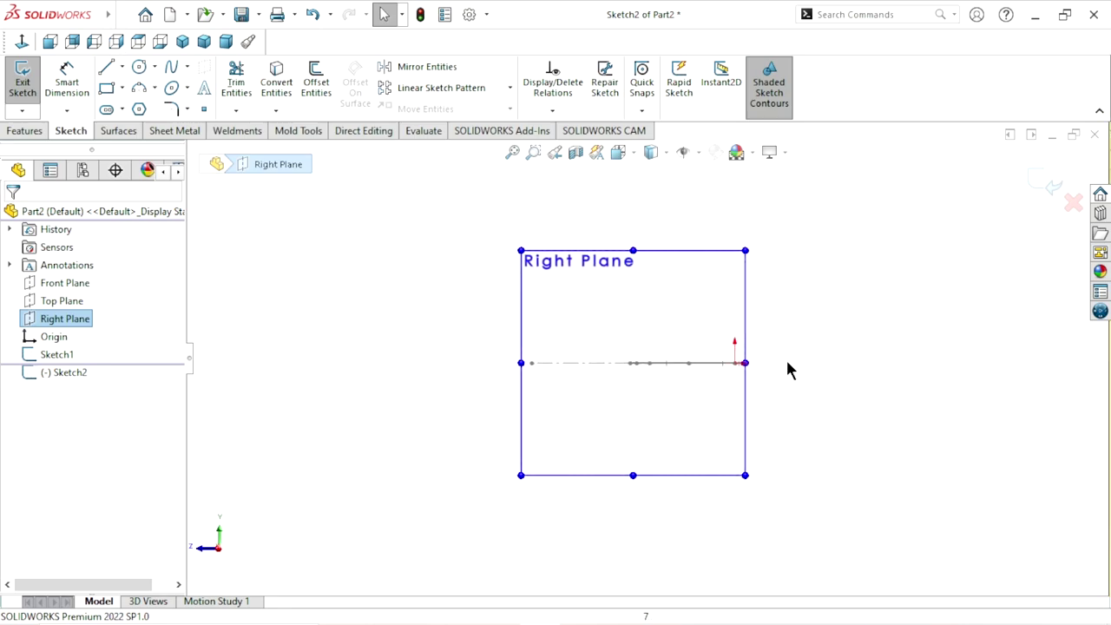
{"action": "middle_click_drag", "start_coordinate": [788, 368], "coordinate": [808, 320]}
{"action": "mouse_move", "coordinate": [797, 412]}
{"action": "middle_mouse_down"}
{"action": "mouse_move", "coordinate": [773, 422]}
{"action": "mouse_move", "coordinate": [826, 320]}
{"action": "middle_mouse_up"}
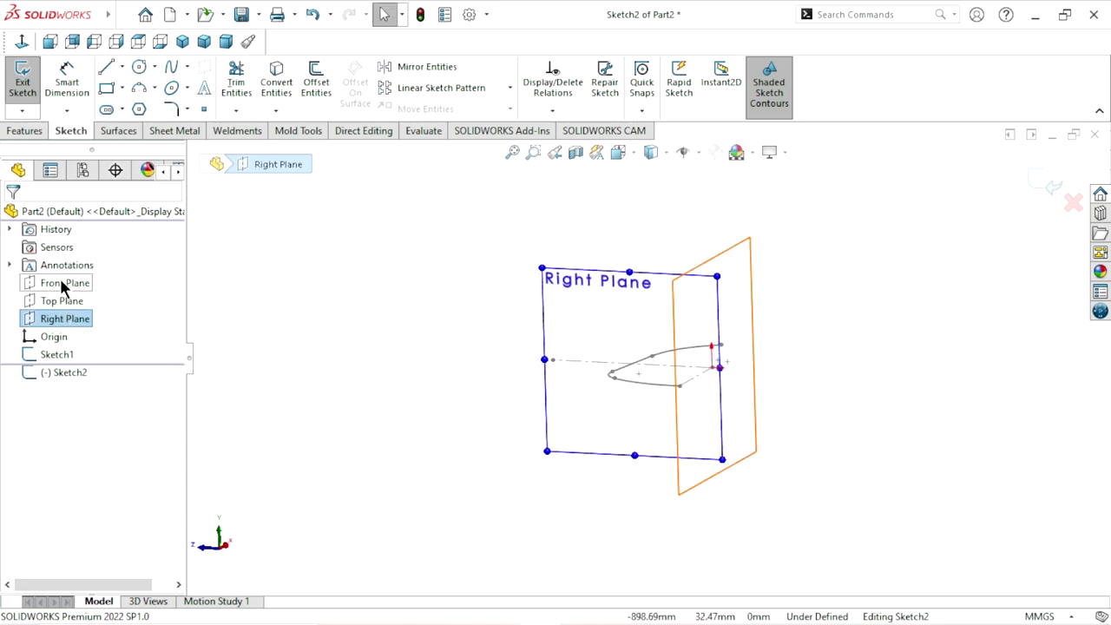
{"action": "left_click", "coordinate": [529, 410]}
{"action": "mouse_move", "coordinate": [530, 410]}
{"action": "middle_mouse_down"}
{"action": "mouse_move", "coordinate": [776, 400]}
{"action": "mouse_move", "coordinate": [667, 323]}
{"action": "mouse_move", "coordinate": [794, 253]}
{"action": "mouse_move", "coordinate": [770, 384]}
{"action": "mouse_move", "coordinate": [802, 305]}
{"action": "mouse_move", "coordinate": [795, 390]}
{"action": "mouse_move", "coordinate": [824, 387]}
{"action": "mouse_move", "coordinate": [707, 384]}
{"action": "mouse_move", "coordinate": [685, 347]}
{"action": "middle_mouse_up"}
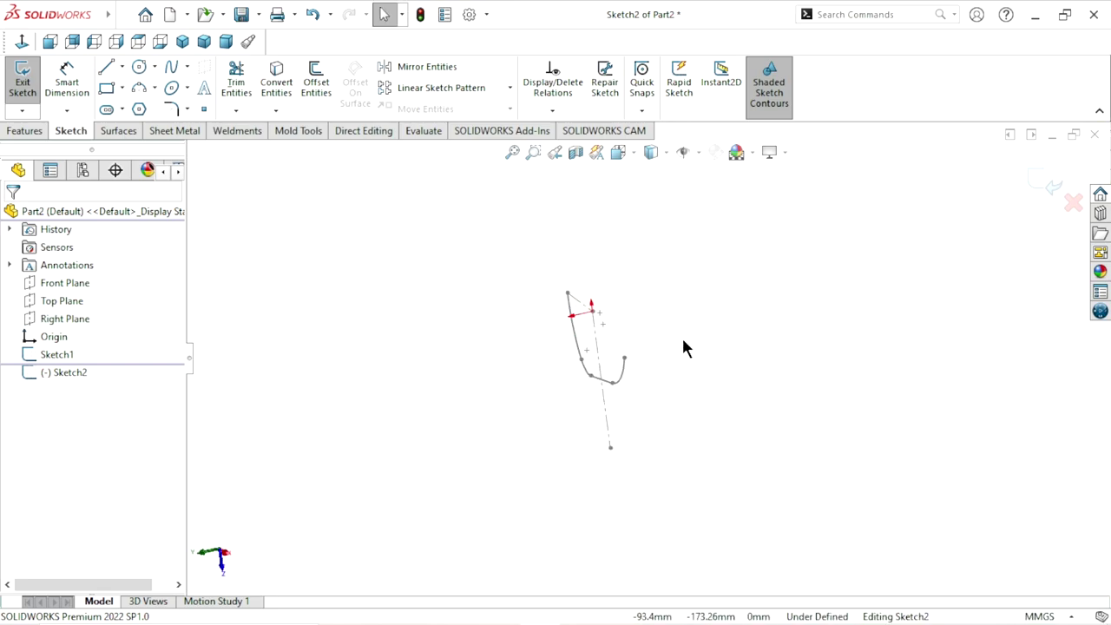
{"action": "scroll", "coordinate": [683, 343], "scroll_direction": "down", "scroll_amount": 2}
{"action": "scroll", "coordinate": [667, 364], "scroll_direction": "down", "scroll_amount": 2}
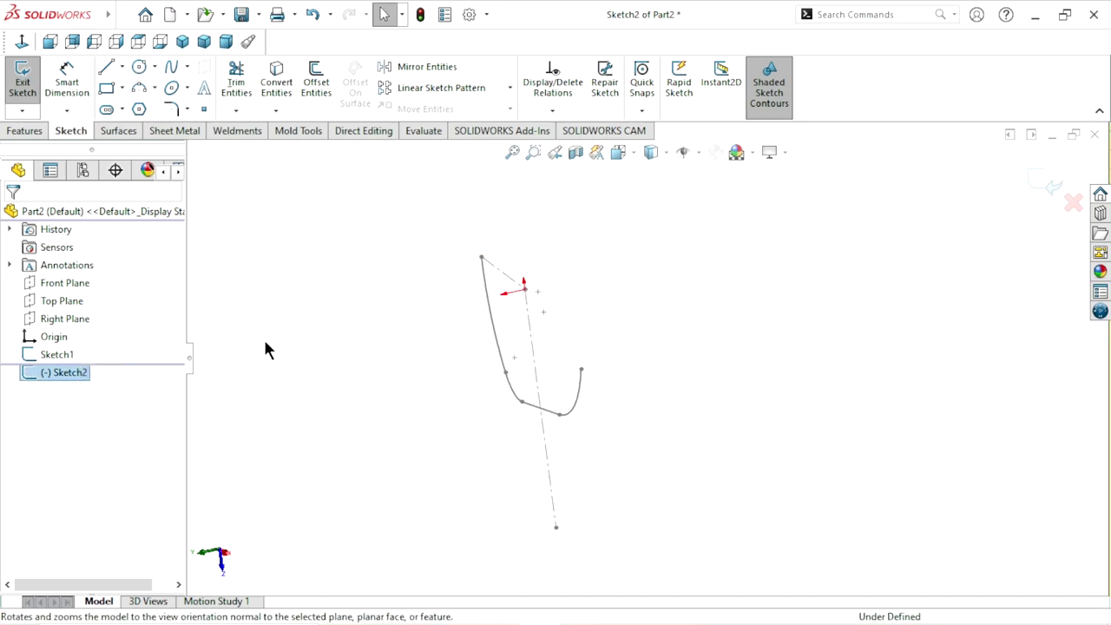
{"action": "left_click", "coordinate": [27, 41]}
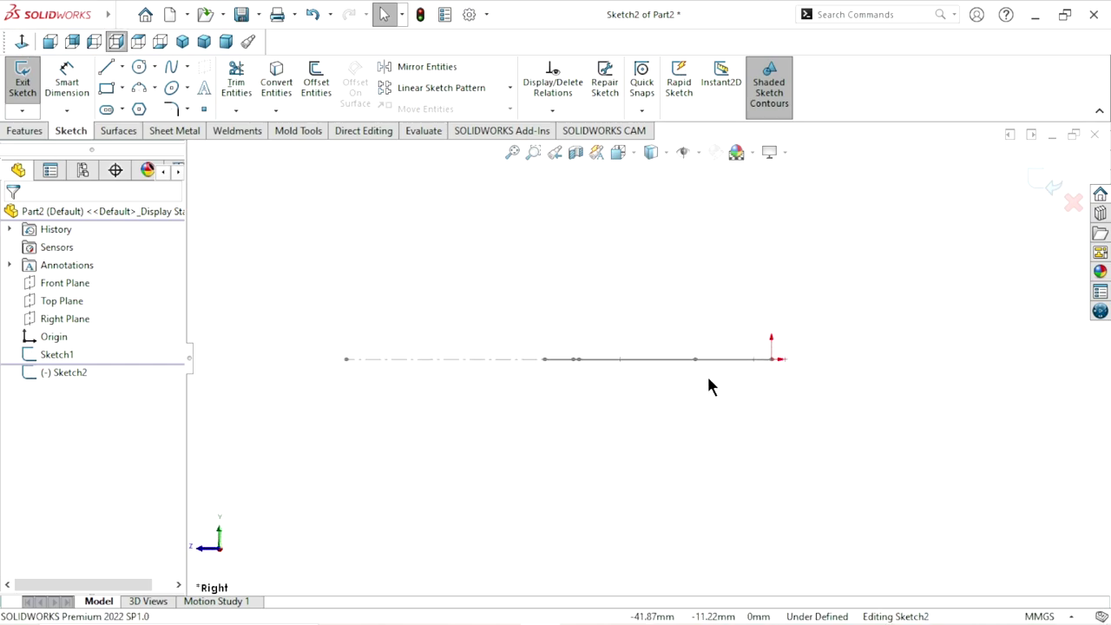
{"action": "scroll", "coordinate": [702, 391], "scroll_direction": "up", "scroll_amount": 1}
{"action": "scroll", "coordinate": [712, 373], "scroll_direction": "down", "scroll_amount": 1}
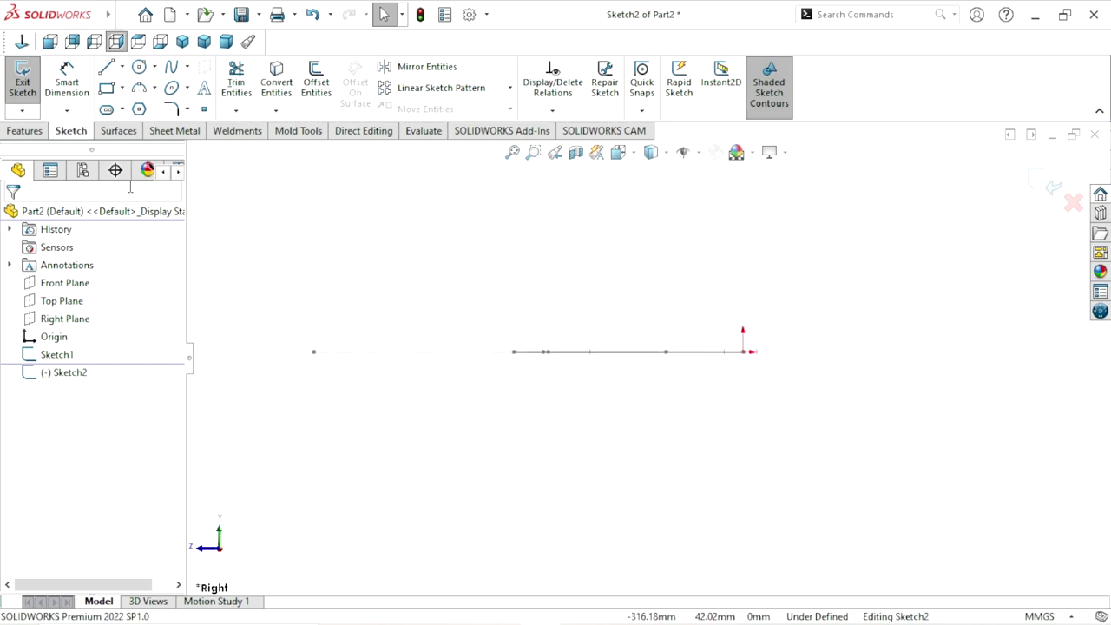
Draw a three-point arc between upper and lower end points, bulging to the left
{"action": "left_click", "coordinate": [138, 86]}
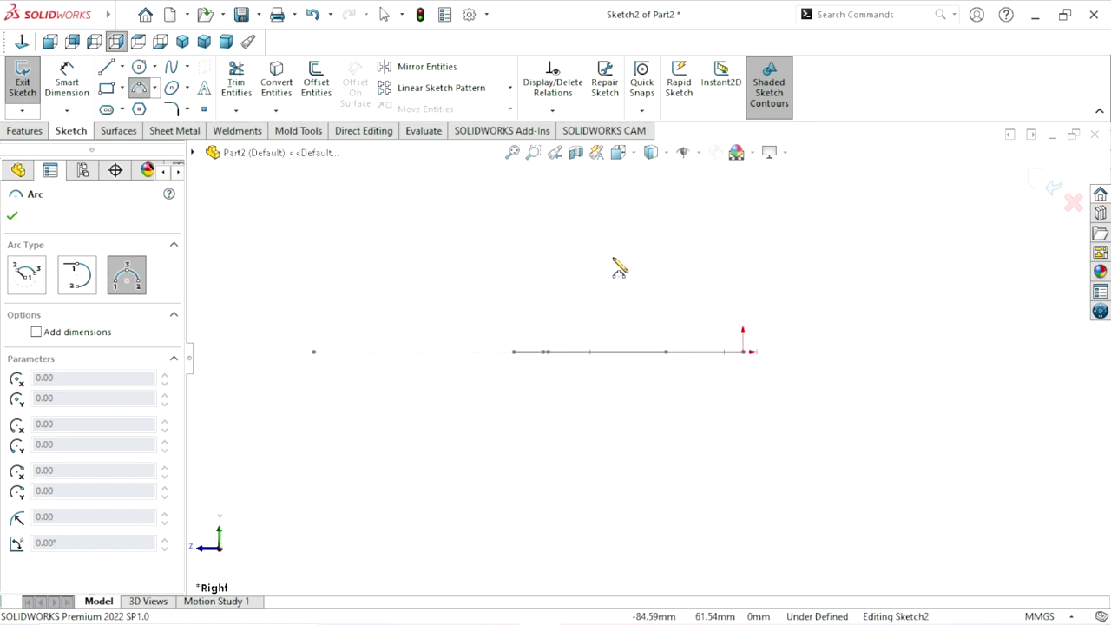
{"action": "scroll", "coordinate": [616, 329], "scroll_direction": "up", "scroll_amount": 2}
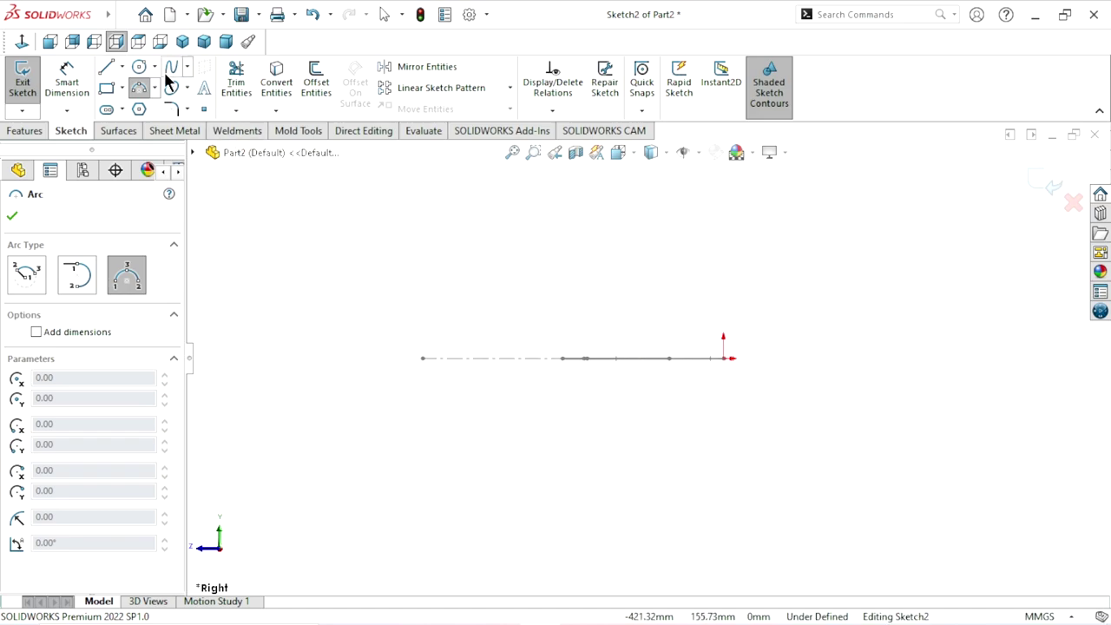
{"action": "left_click", "coordinate": [592, 260]}
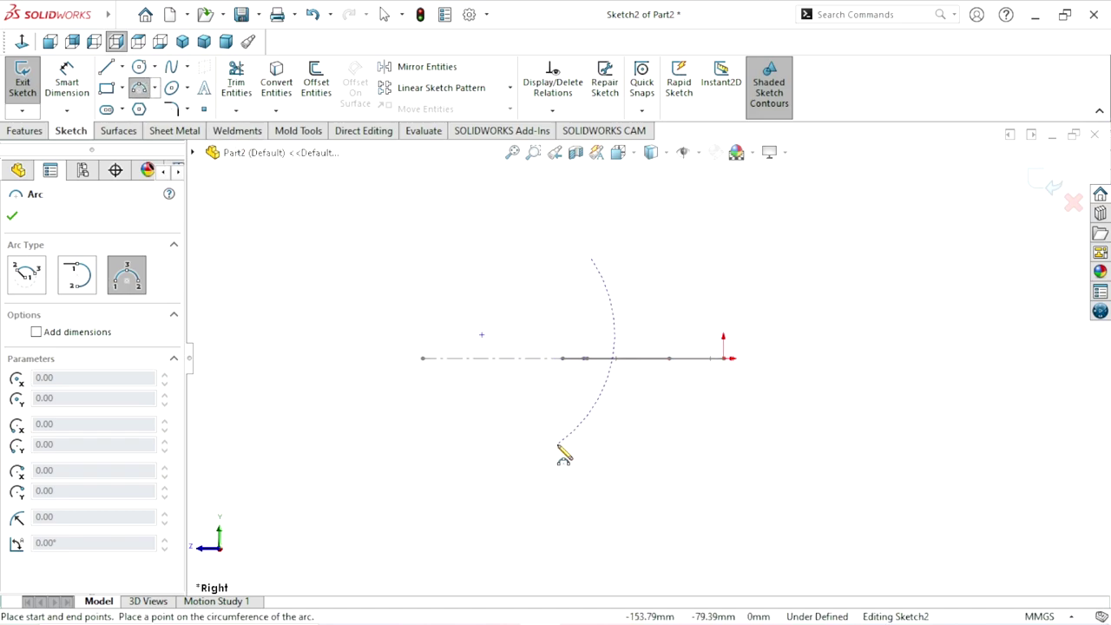
{"action": "left_click", "coordinate": [592, 457]}
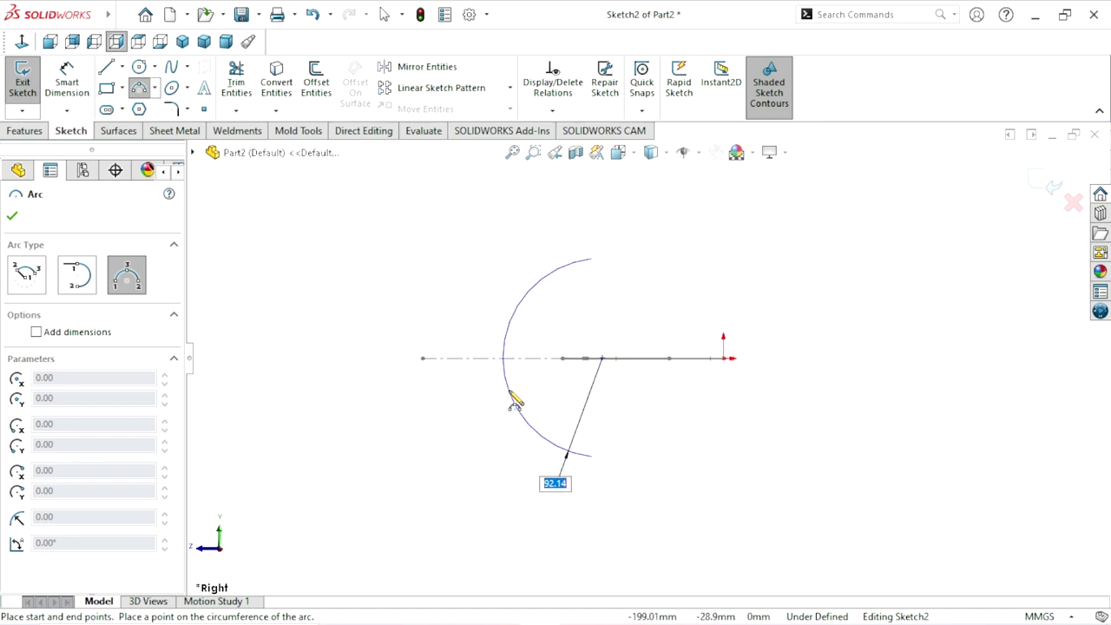
{"action": "left_click", "coordinate": [528, 409]}
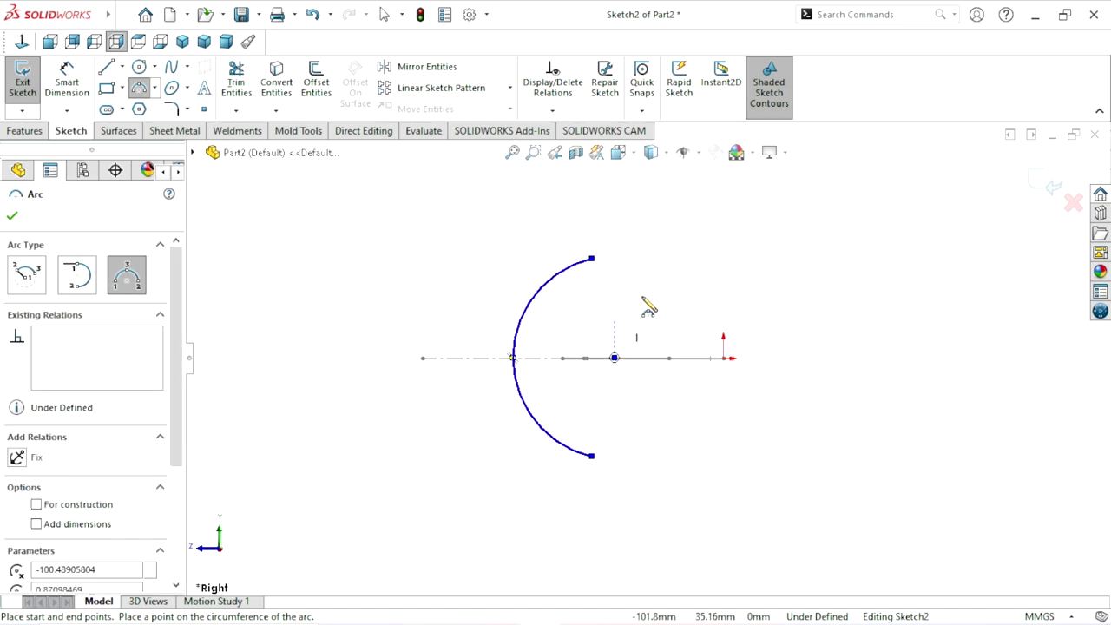
{"action": "right_click", "coordinate": [648, 299]}
{"action": "left_click", "coordinate": [675, 301]}
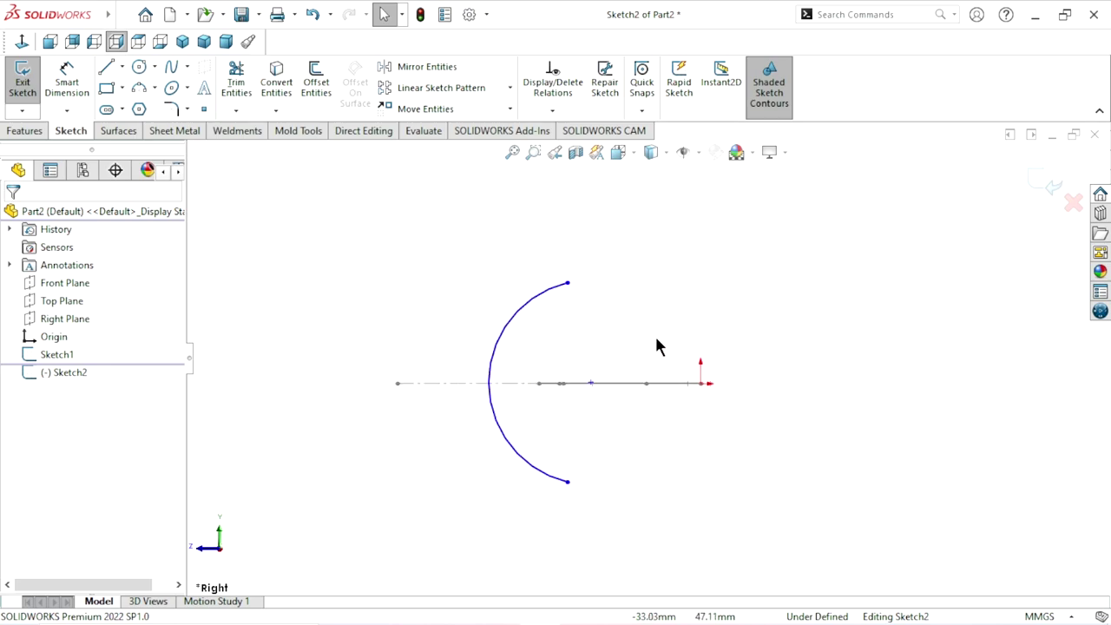
Draw a straight line running right from the arc's upper end
{"action": "key", "text": "l"}
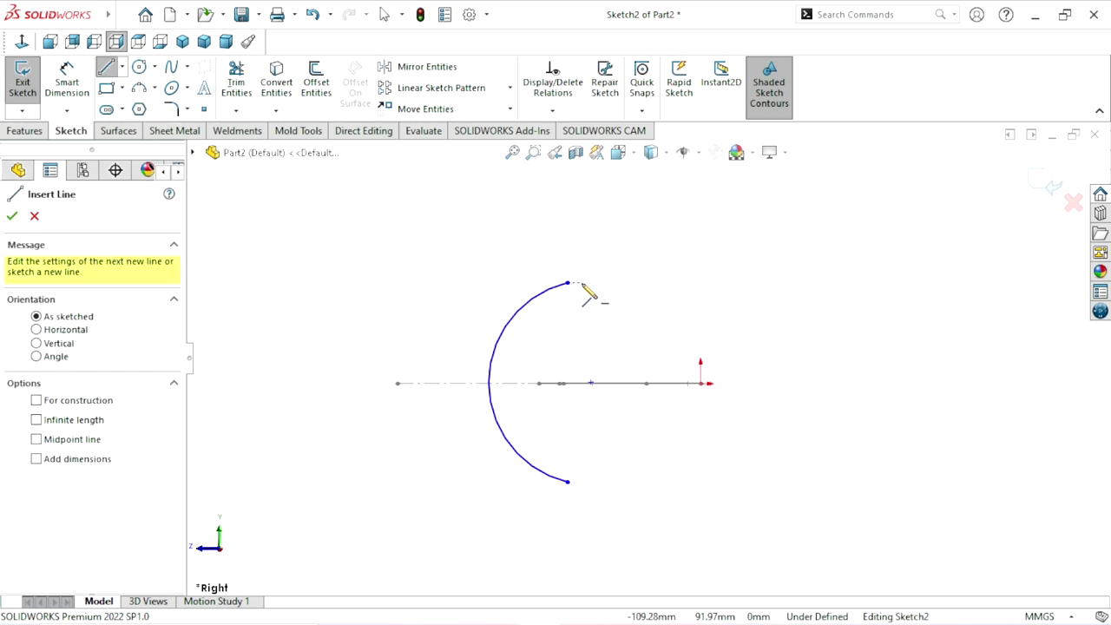
{"action": "left_click", "coordinate": [568, 284]}
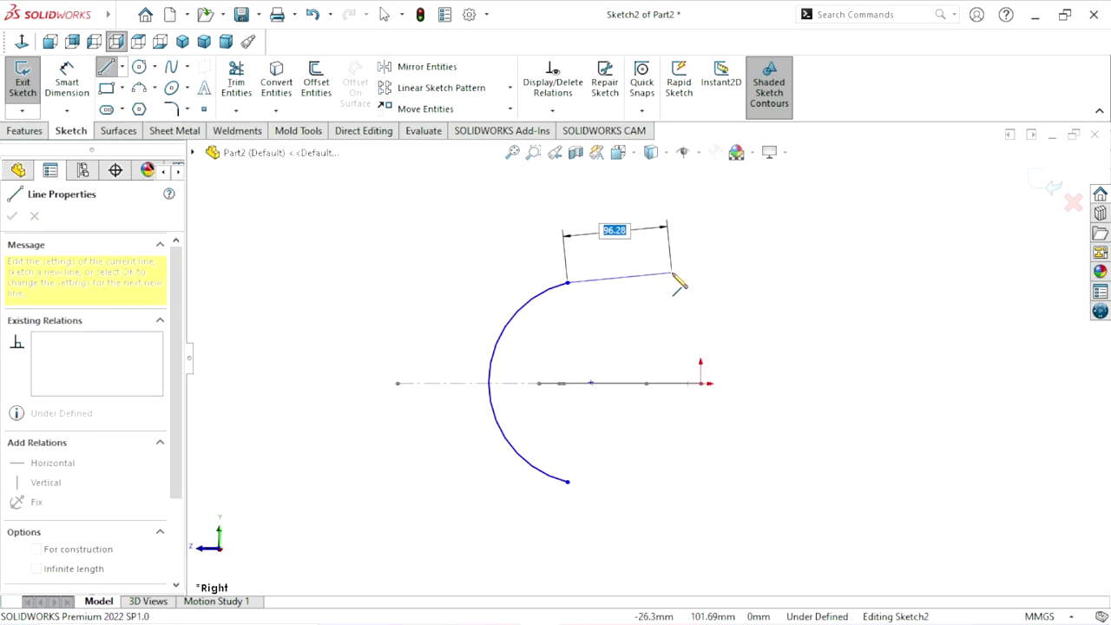
{"action": "left_click", "coordinate": [673, 274]}
{"action": "right_click", "coordinate": [729, 290]}
{"action": "left_click", "coordinate": [736, 295]}
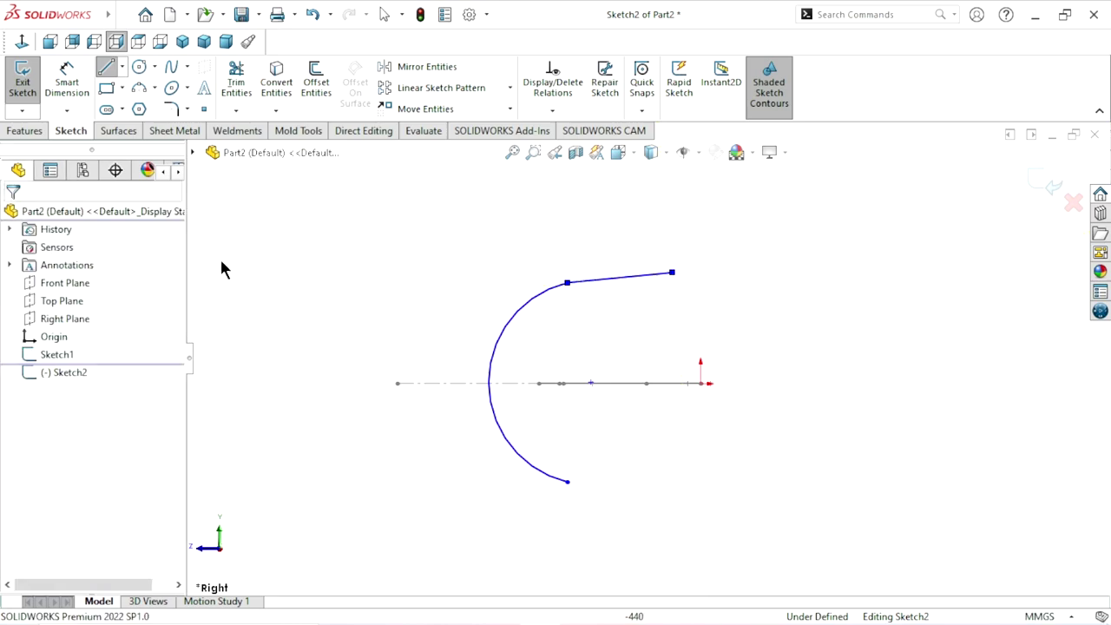
Draw a horizontal centerline extending right from the origin
{"action": "left_click", "coordinate": [123, 66]}
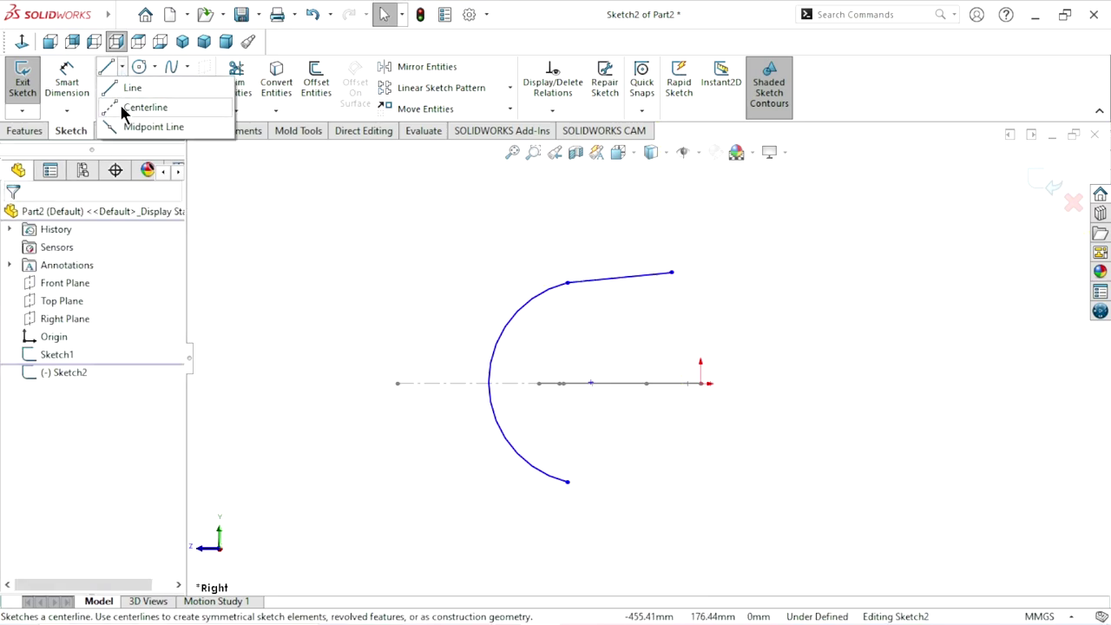
{"action": "left_click", "coordinate": [131, 108]}
{"action": "left_click", "coordinate": [701, 383]}
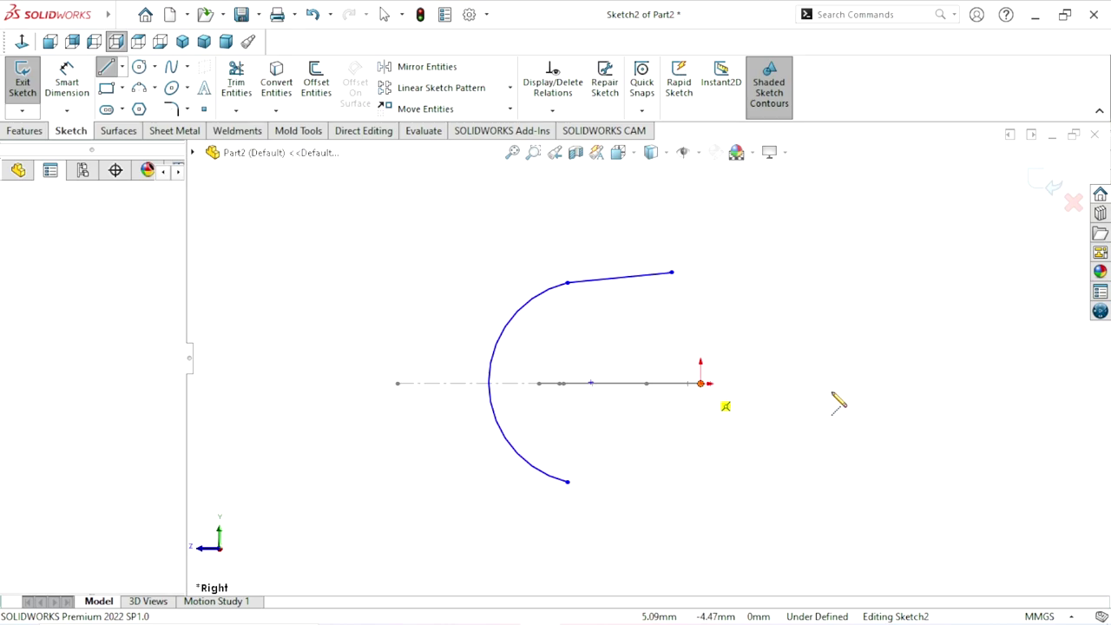
{"action": "left_click", "coordinate": [850, 383]}
{"action": "right_click", "coordinate": [811, 294]}
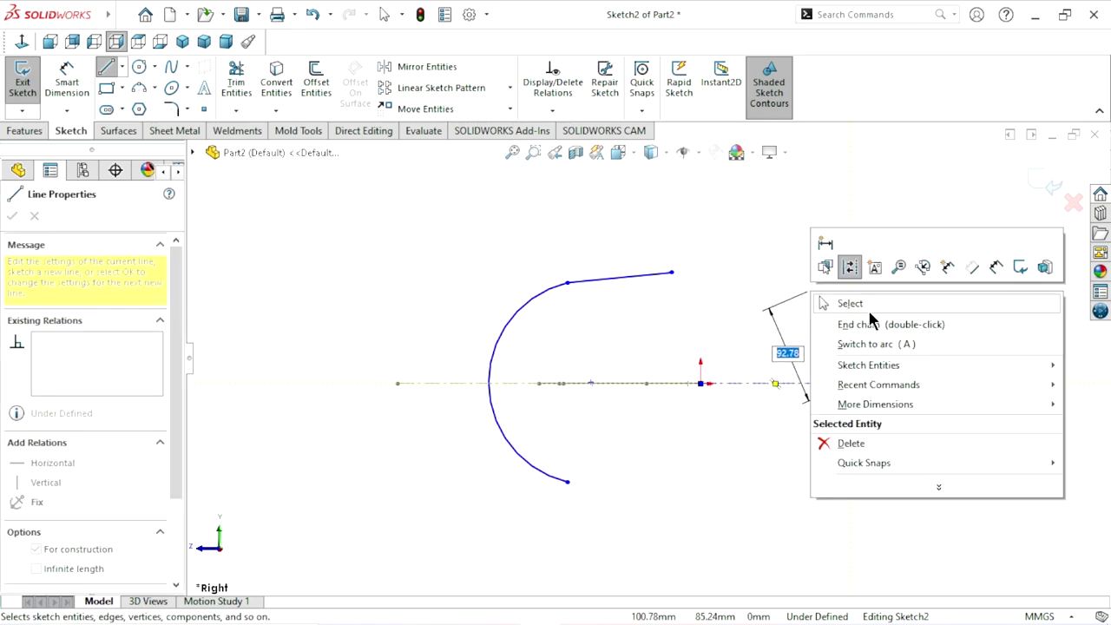
{"action": "left_click", "coordinate": [869, 308]}
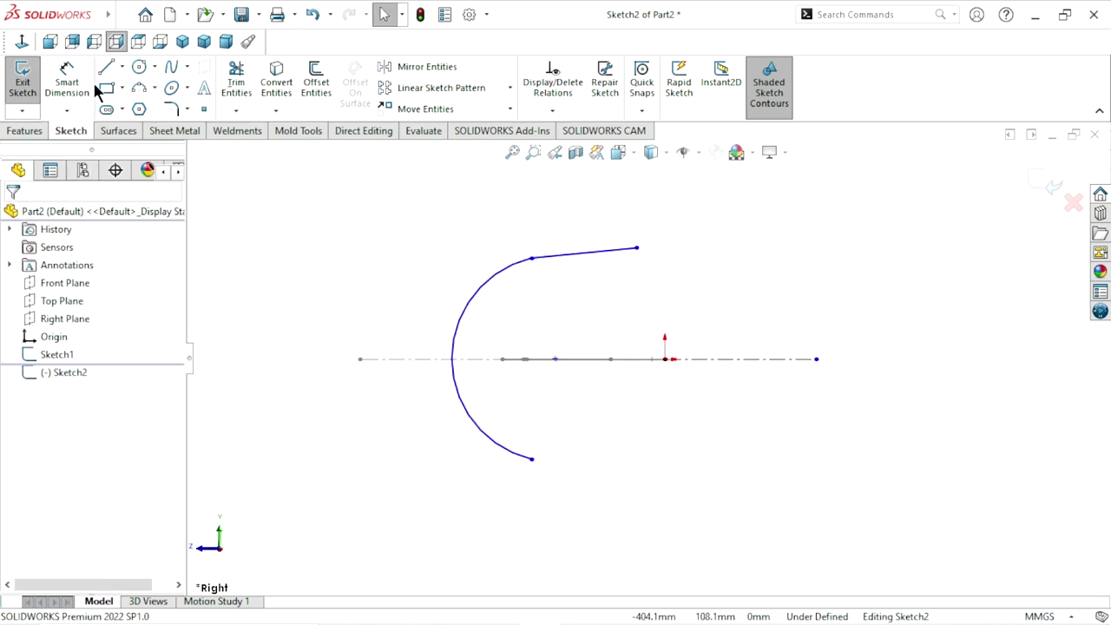
Mirror the top line about the horizontal centerline to create a lower line
{"action": "left_click", "coordinate": [401, 73]}
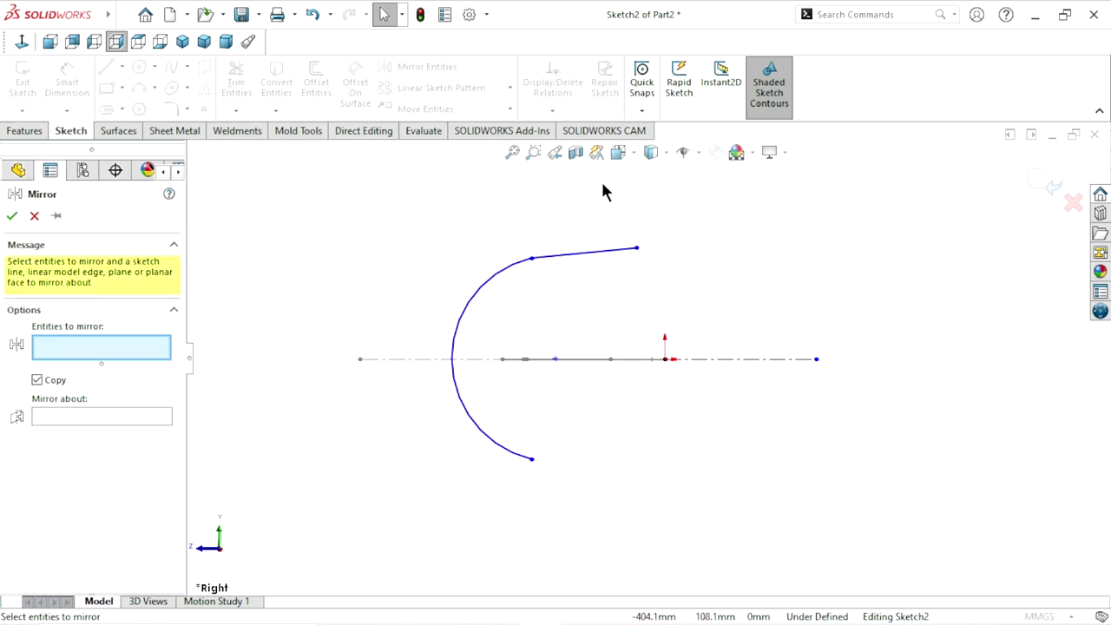
{"action": "left_click", "coordinate": [582, 261]}
{"action": "left_click", "coordinate": [50, 421]}
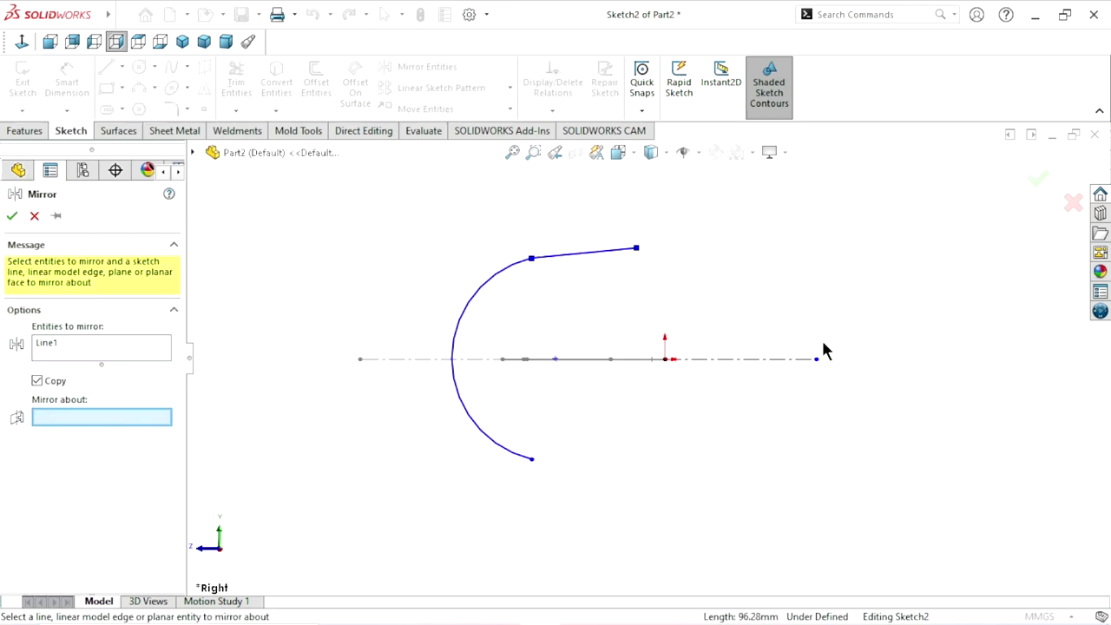
{"action": "left_click", "coordinate": [779, 365]}
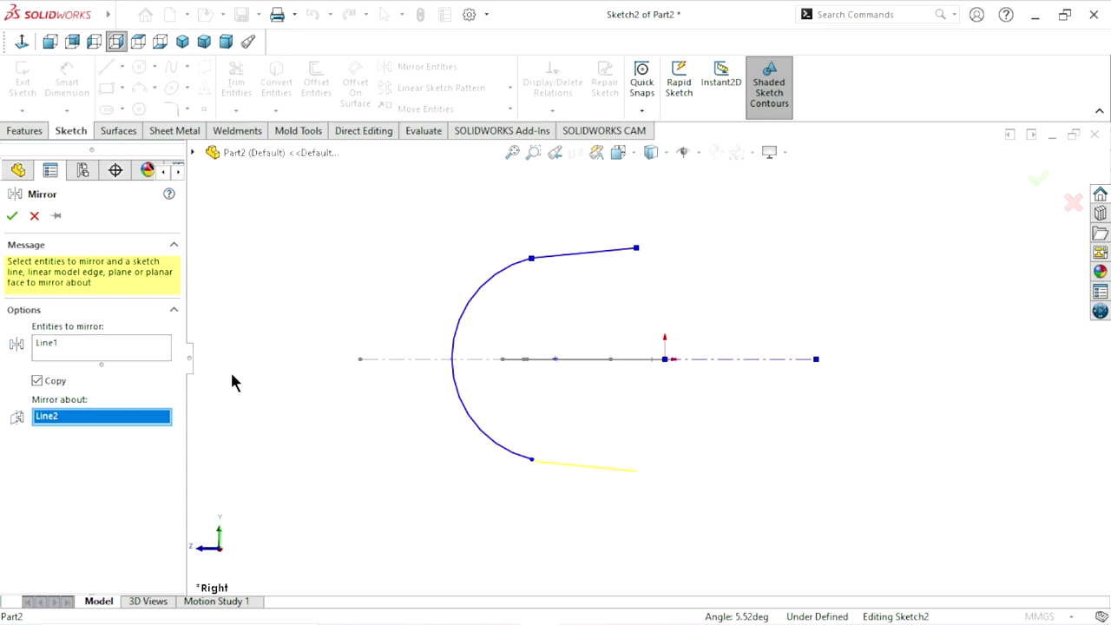
{"action": "left_click", "coordinate": [12, 217]}
{"action": "scroll", "coordinate": [661, 389], "scroll_direction": "up", "scroll_amount": 2}
{"action": "scroll", "coordinate": [634, 358], "scroll_direction": "down", "scroll_amount": 2}
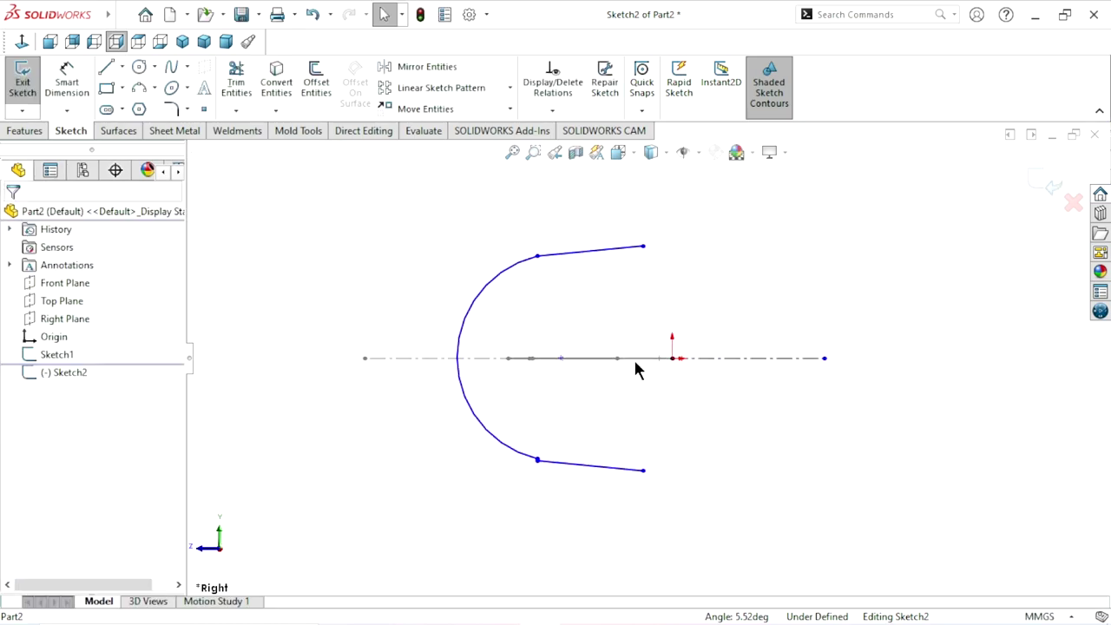
{"action": "scroll", "coordinate": [607, 419], "scroll_direction": "up", "scroll_amount": 1}
{"action": "scroll", "coordinate": [642, 399], "scroll_direction": "up", "scroll_amount": 1}
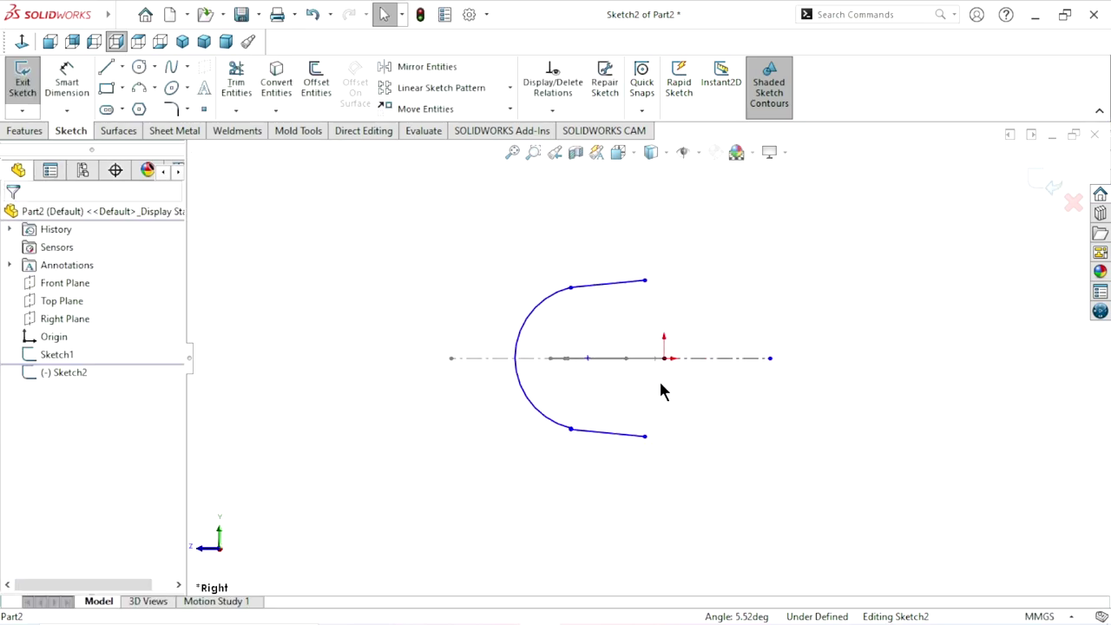
{"action": "scroll", "coordinate": [663, 386], "scroll_direction": "down", "scroll_amount": 2}
{"action": "scroll", "coordinate": [644, 383], "scroll_direction": "down", "scroll_amount": 1}
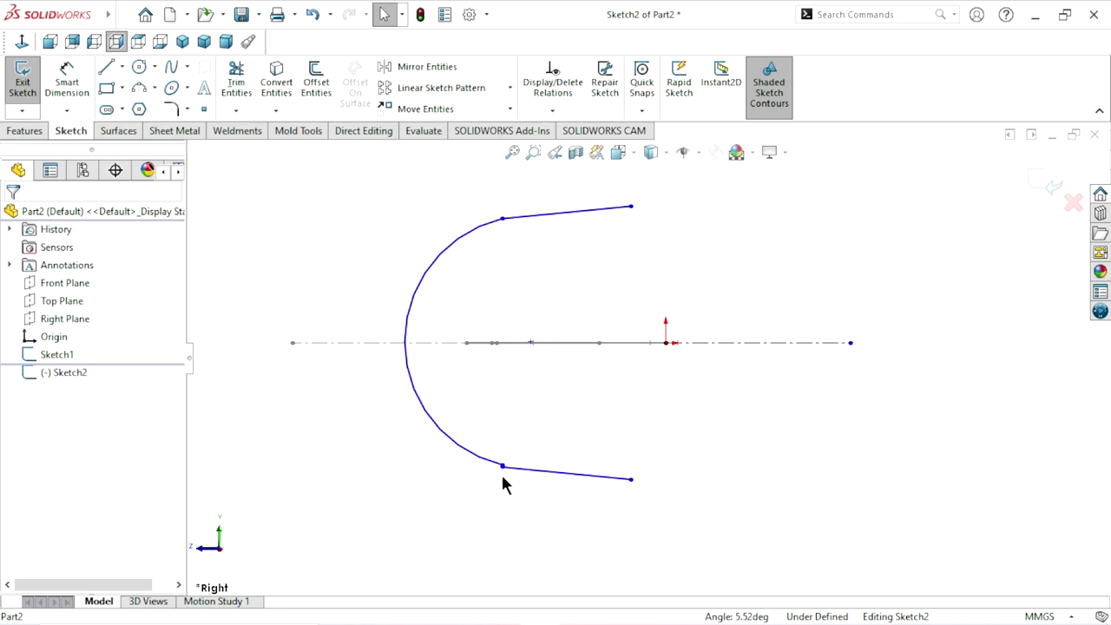
Undo the mirrored lower line and make the arc's two end points vertical
{"action": "left_click", "coordinate": [311, 14]}
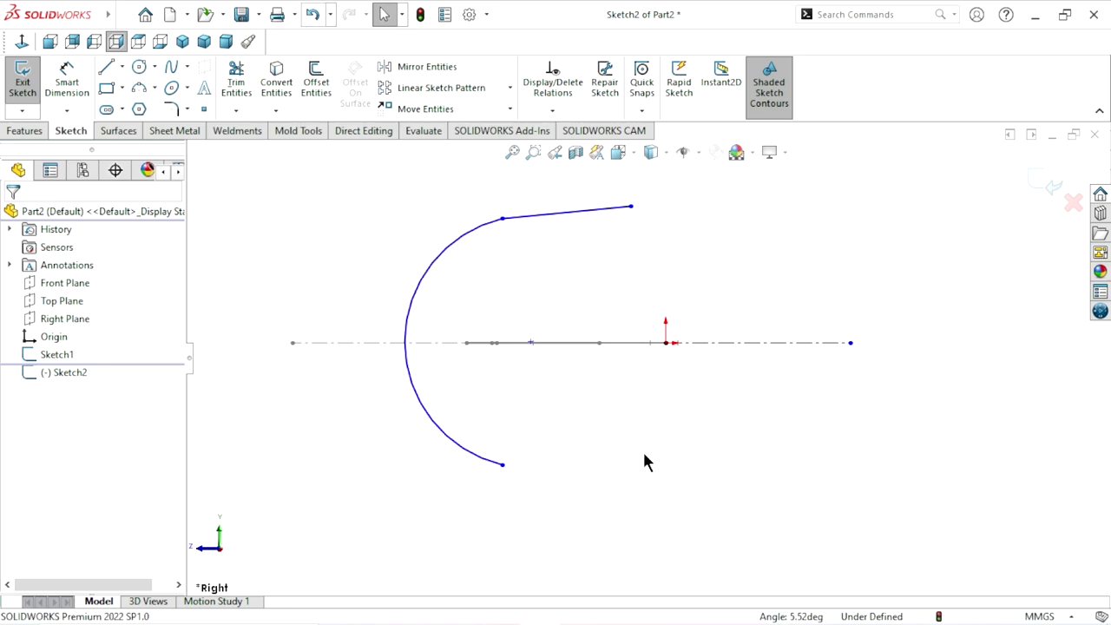
{"action": "scroll", "coordinate": [512, 243], "scroll_direction": "down", "scroll_amount": 1}
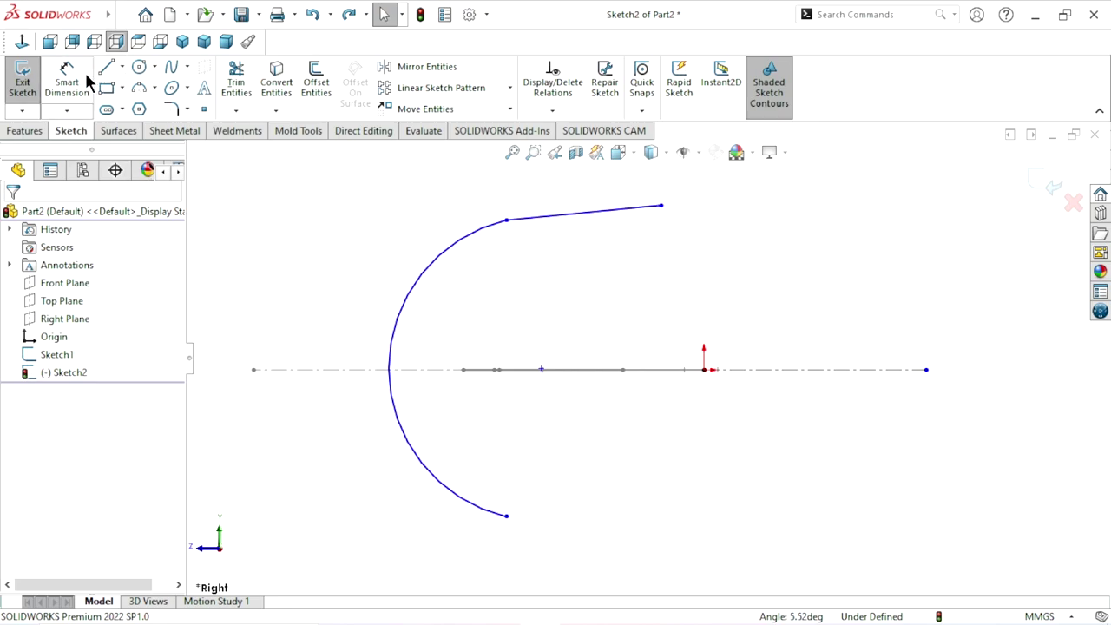
{"action": "left_click", "coordinate": [508, 222]}
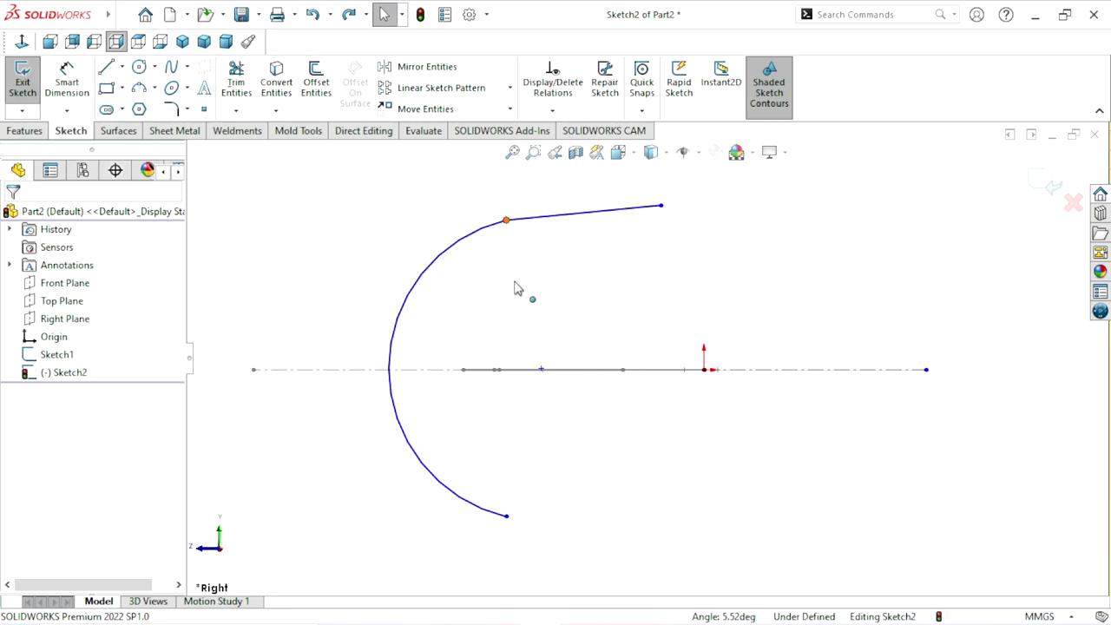
{"action": "left_click", "coordinate": [507, 517], "text": "ctrl"}
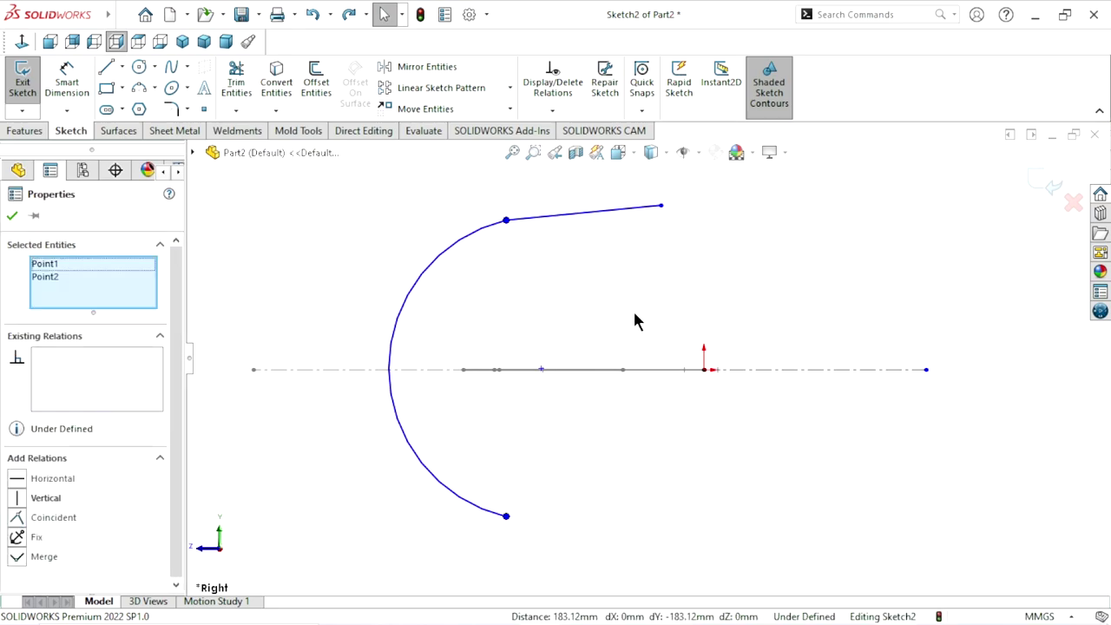
{"action": "left_click", "coordinate": [18, 499]}
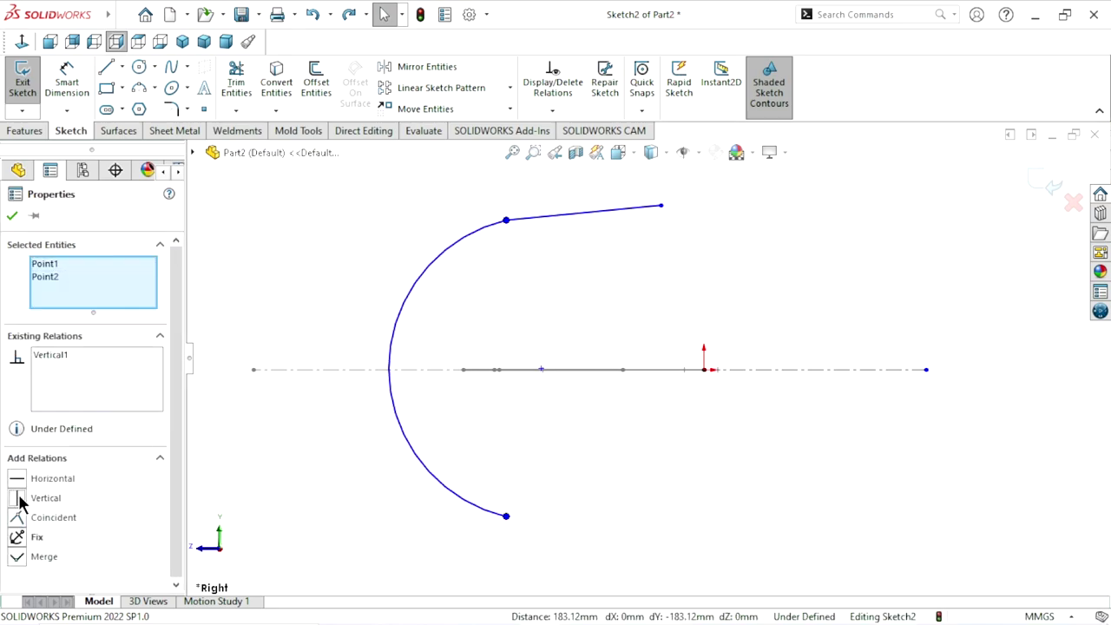
{"action": "left_click", "coordinate": [12, 215]}
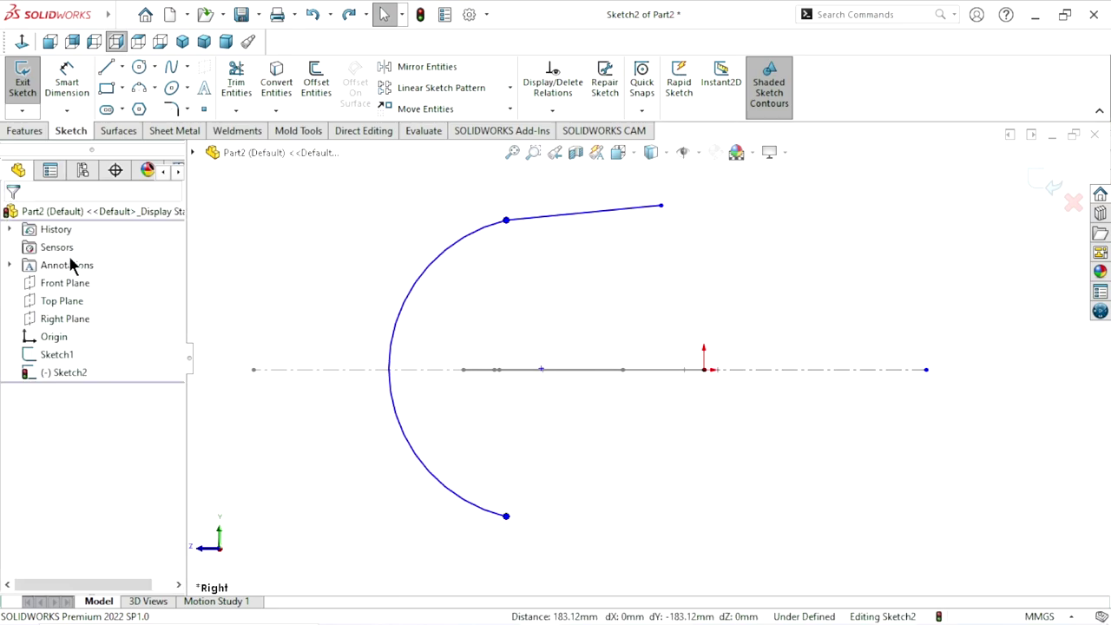
Add a horizontal relation between the origin and the arc's point
{"action": "scroll", "coordinate": [512, 390], "scroll_direction": "down", "scroll_amount": 1}
{"action": "scroll", "coordinate": [638, 365], "scroll_direction": "down", "scroll_amount": 1}
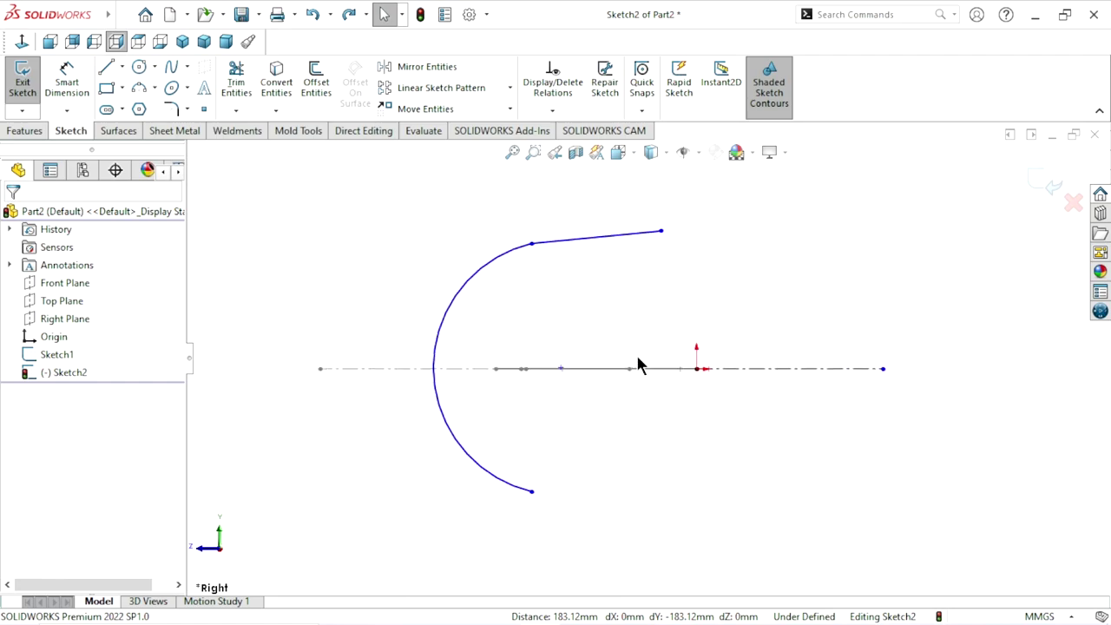
{"action": "left_click", "coordinate": [434, 371]}
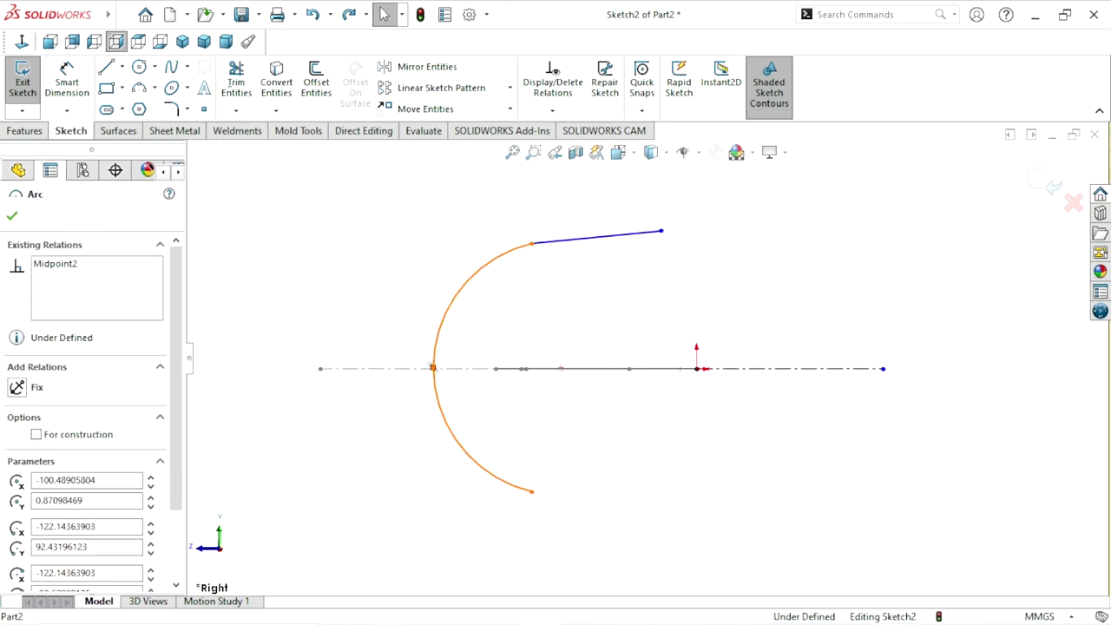
{"action": "left_click", "coordinate": [697, 369]}
{"action": "left_click", "coordinate": [434, 369], "text": "ctrl"}
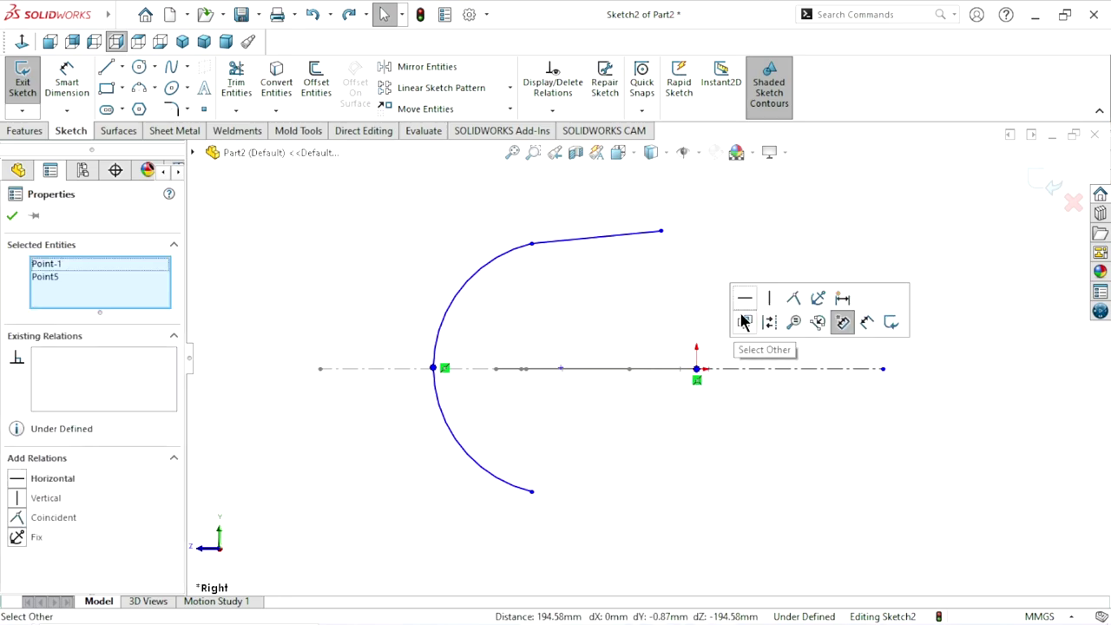
{"action": "left_click", "coordinate": [746, 298]}
{"action": "left_click", "coordinate": [11, 215]}
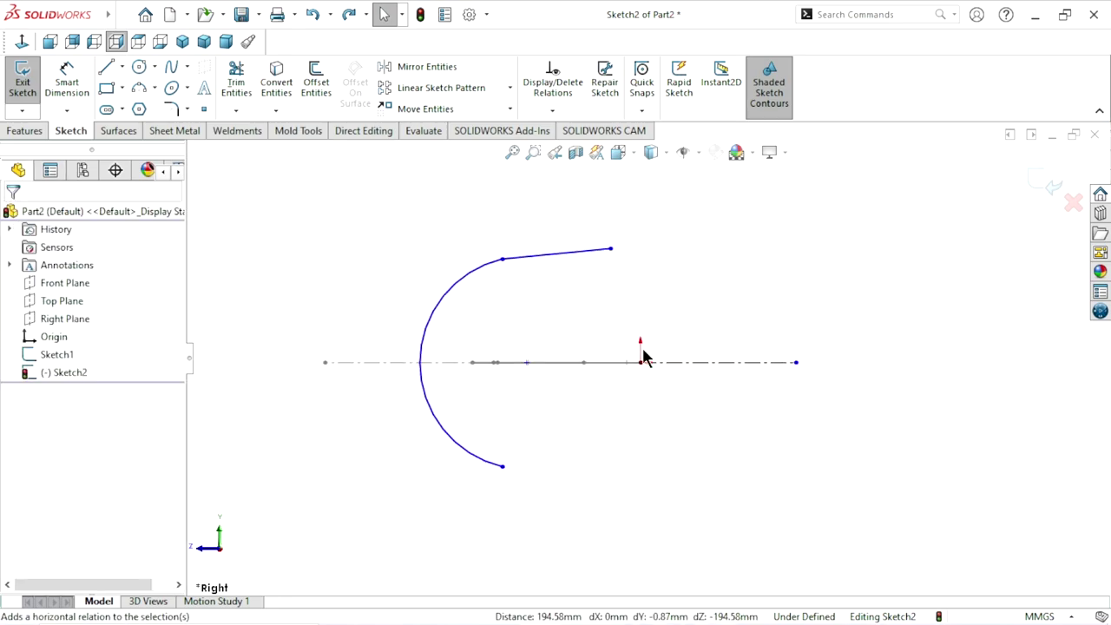
Mirror the top line about the horizontal centreline to create the bottom line
{"action": "left_click", "coordinate": [406, 66]}
{"action": "left_click", "coordinate": [548, 260]}
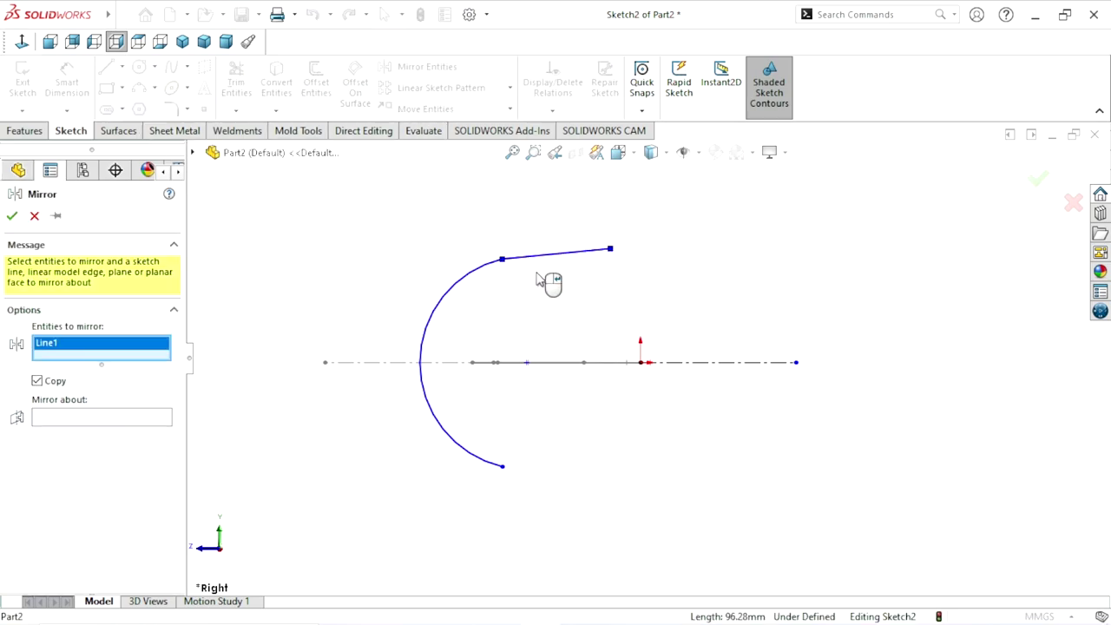
{"action": "left_click", "coordinate": [750, 363]}
{"action": "right_click", "coordinate": [94, 362]}
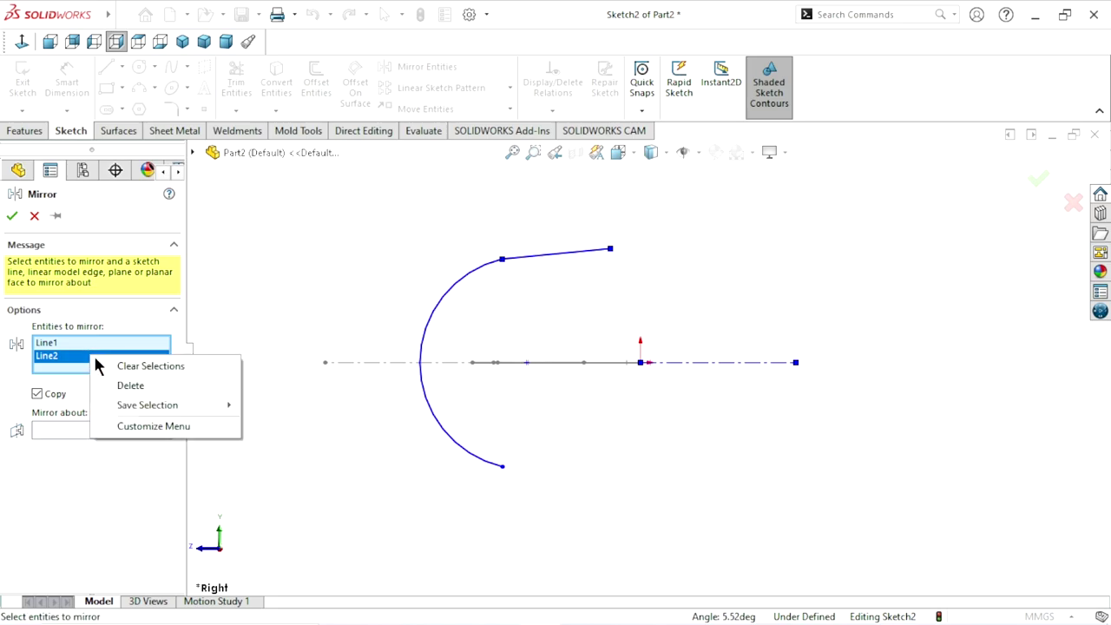
{"action": "left_click", "coordinate": [138, 385]}
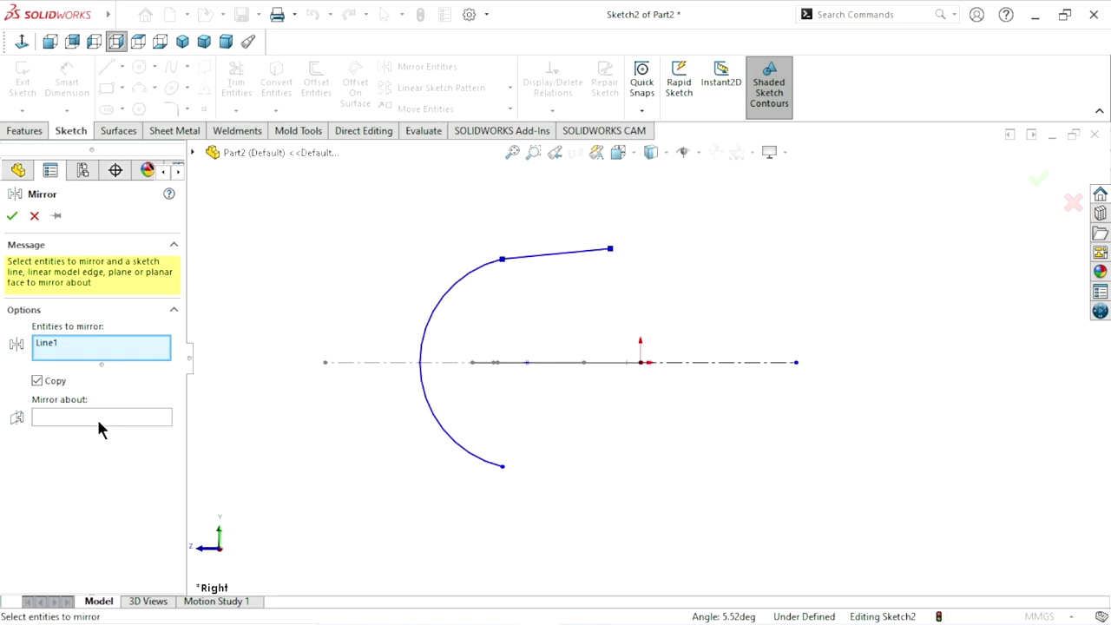
{"action": "left_click", "coordinate": [97, 420]}
{"action": "left_click", "coordinate": [752, 364]}
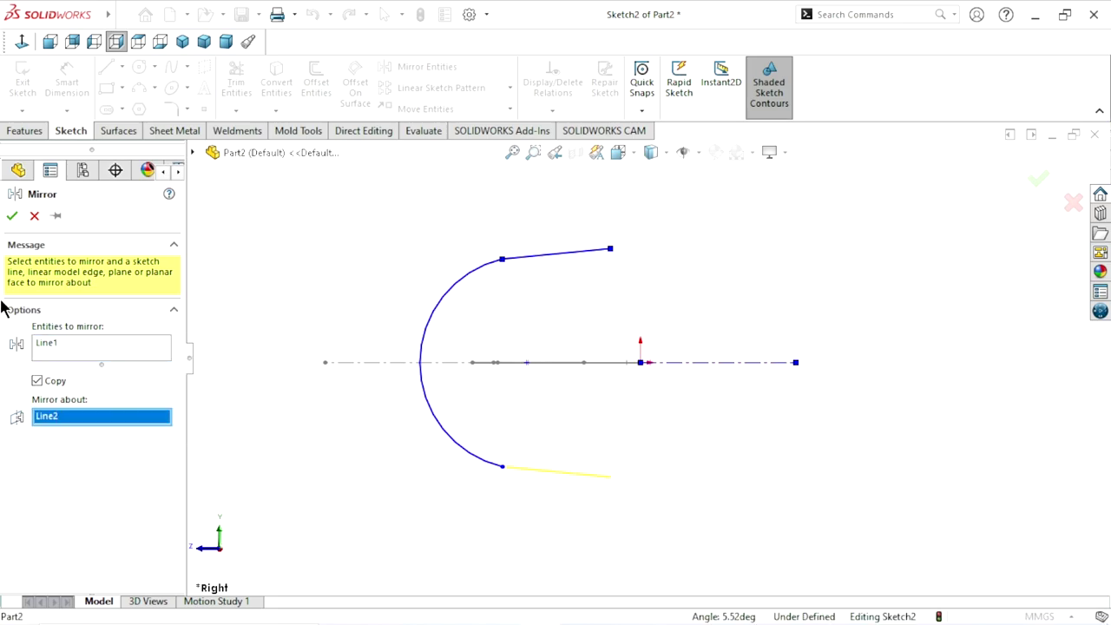
{"action": "left_click", "coordinate": [12, 216]}
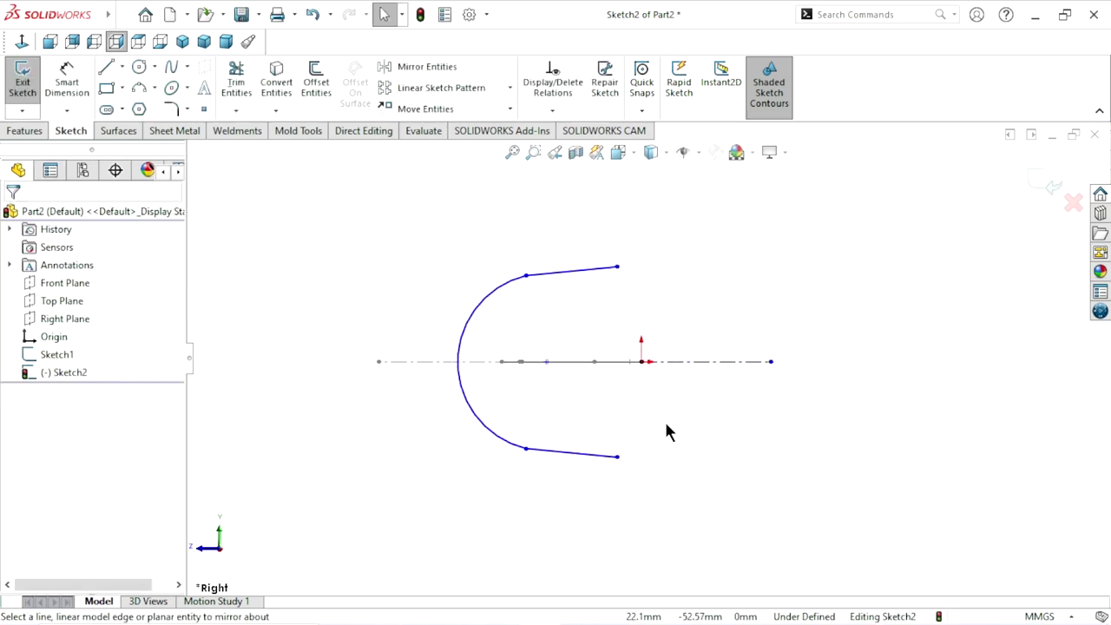
Give the arc an R115 radius dimension
{"action": "left_click", "coordinate": [67, 82]}
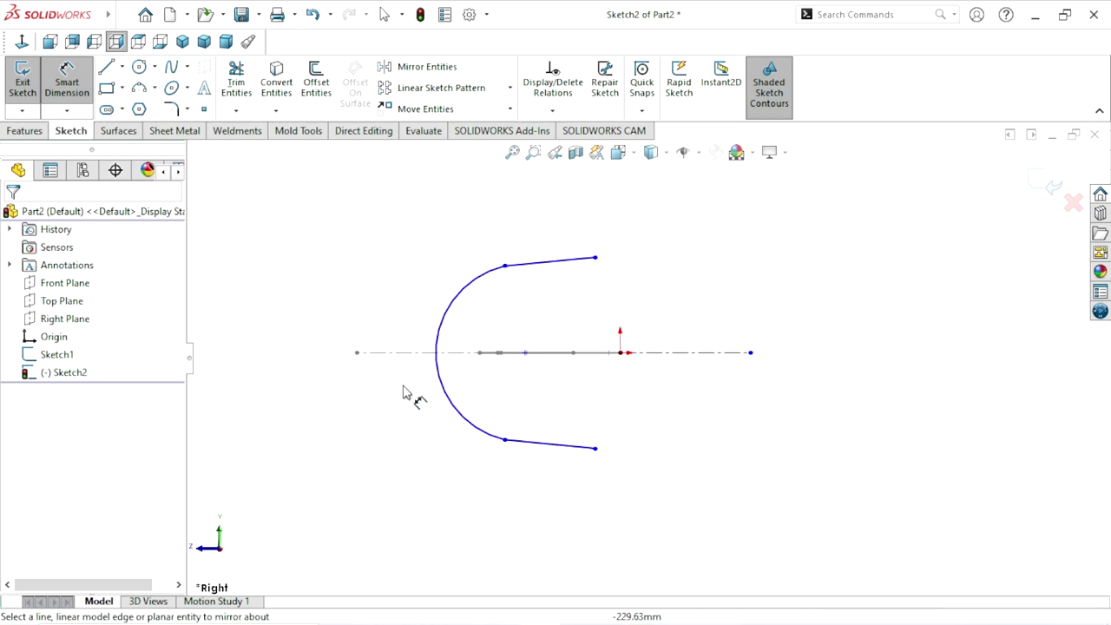
{"action": "left_click", "coordinate": [439, 342]}
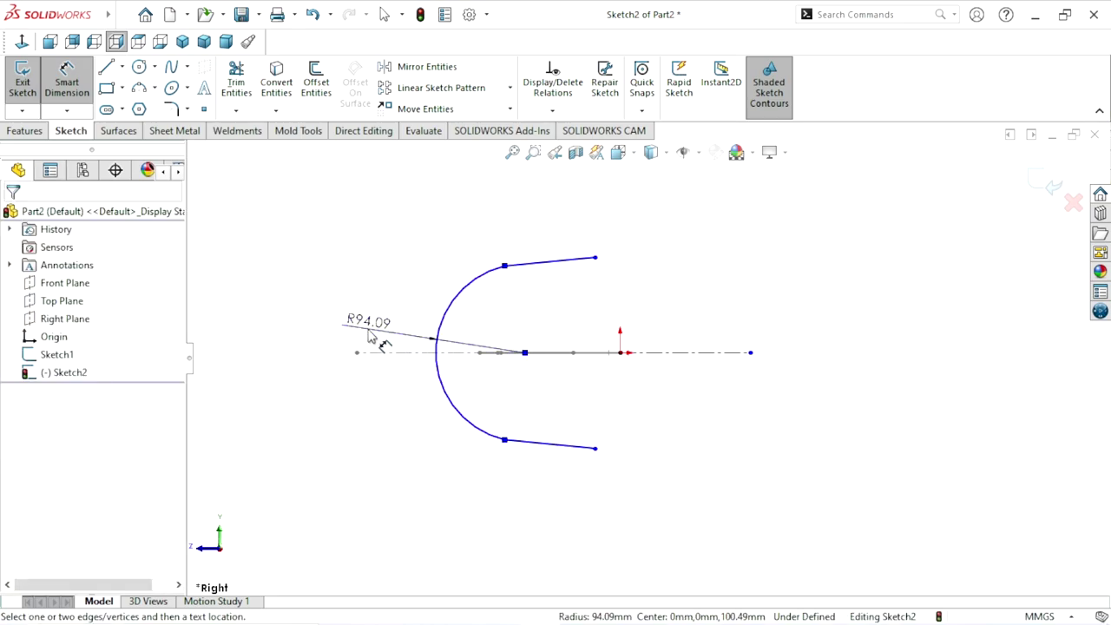
{"action": "left_click", "coordinate": [374, 337]}
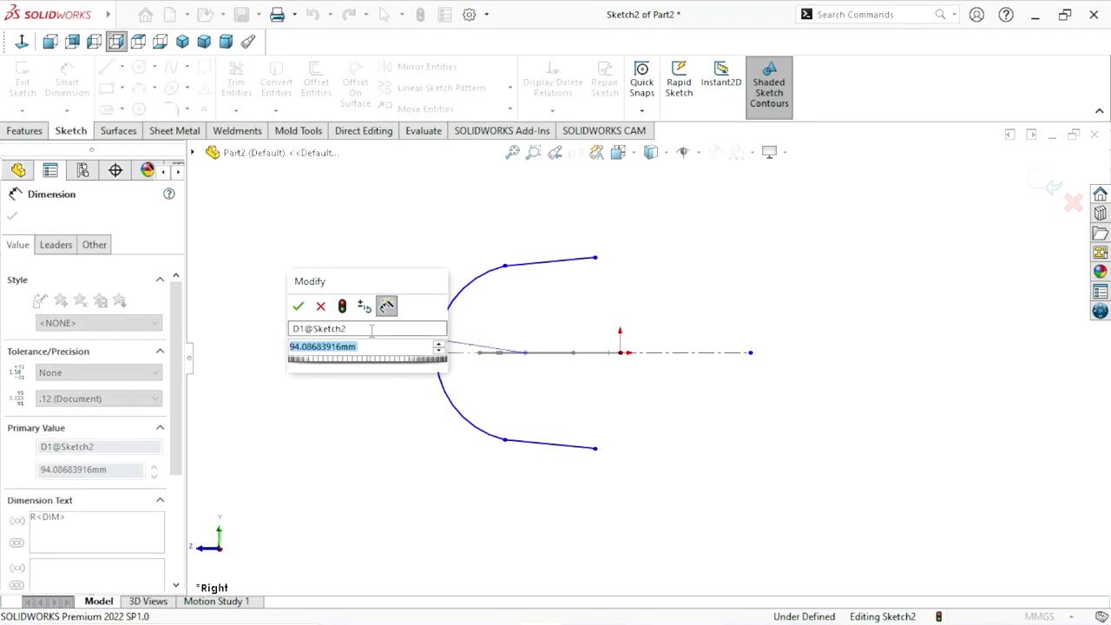
{"action": "type", "text": "115"}
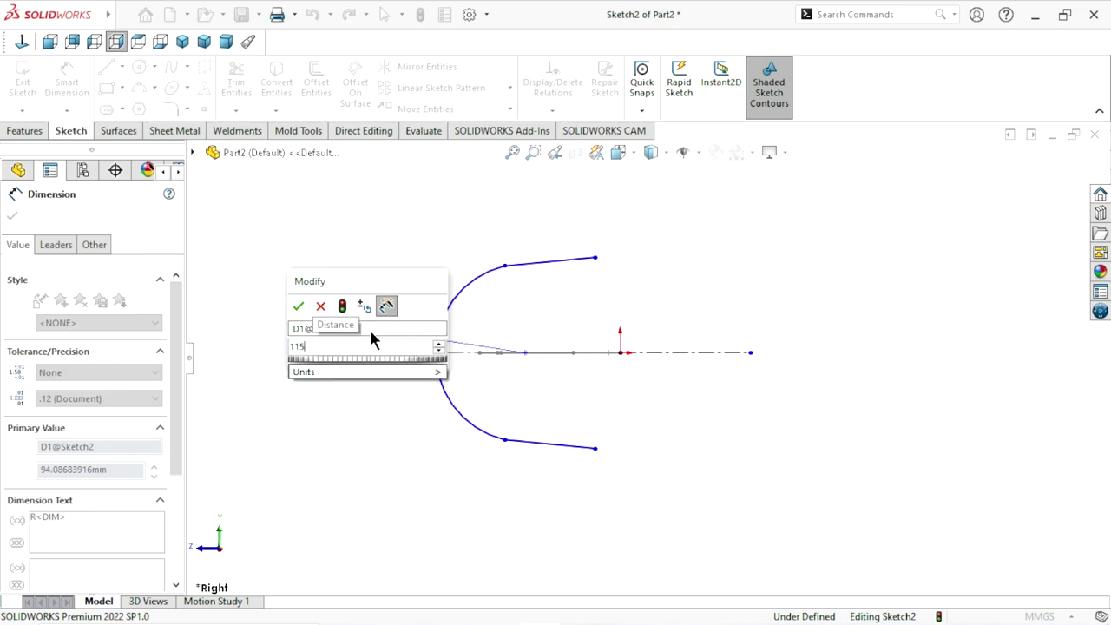
{"action": "left_click", "coordinate": [298, 306]}
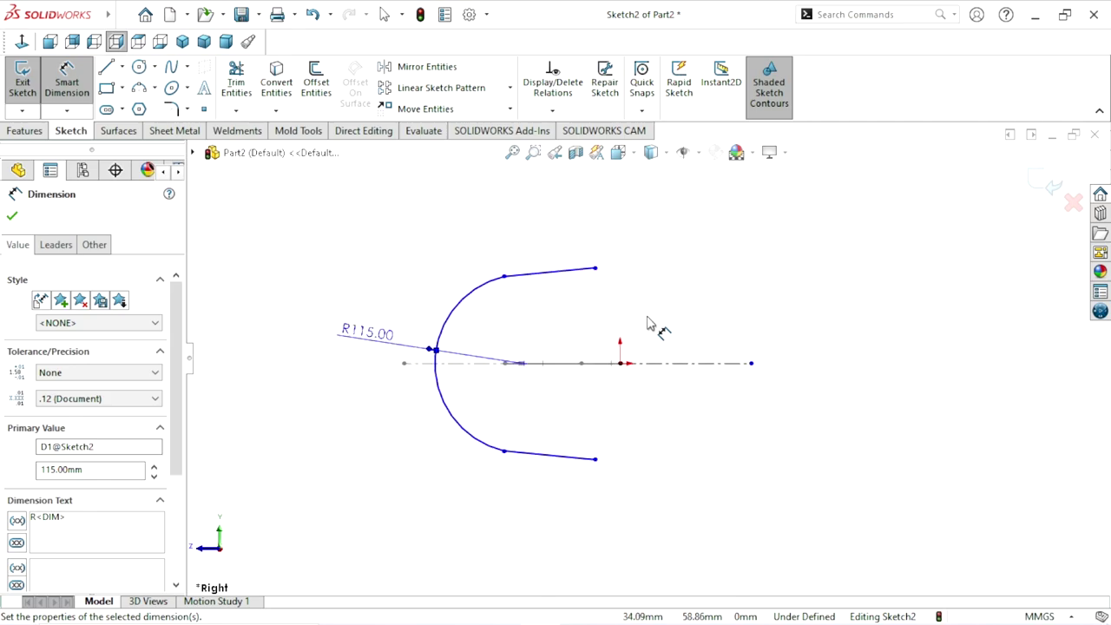
Dimension the vertical distance between the two lines' right endpoints as 210
{"action": "left_click", "coordinate": [595, 269]}
{"action": "left_click", "coordinate": [594, 460]}
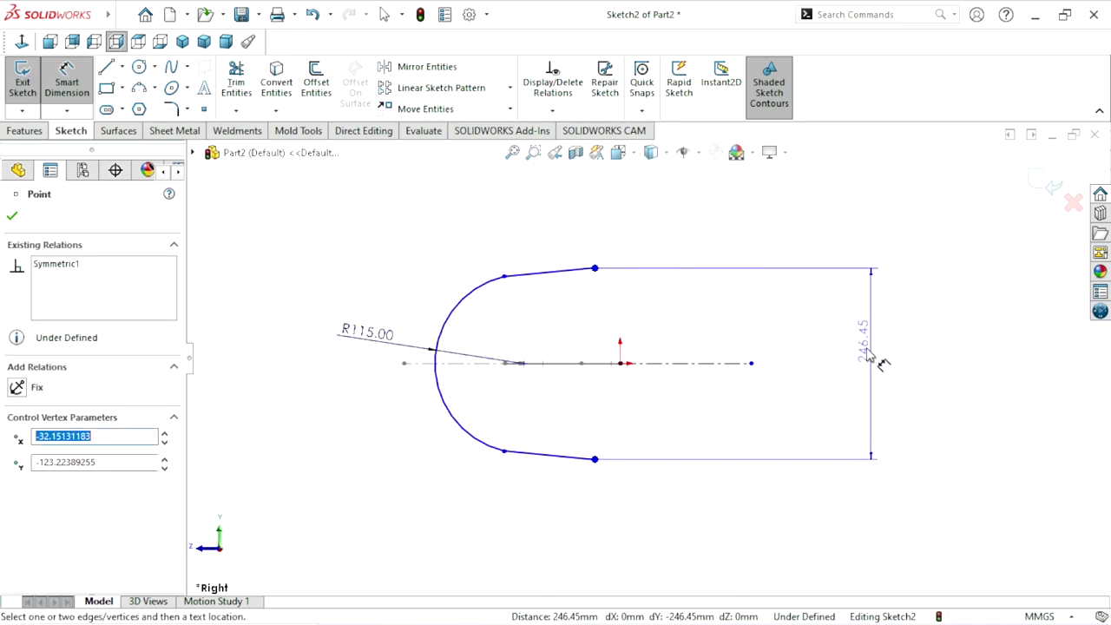
{"action": "left_click", "coordinate": [874, 365]}
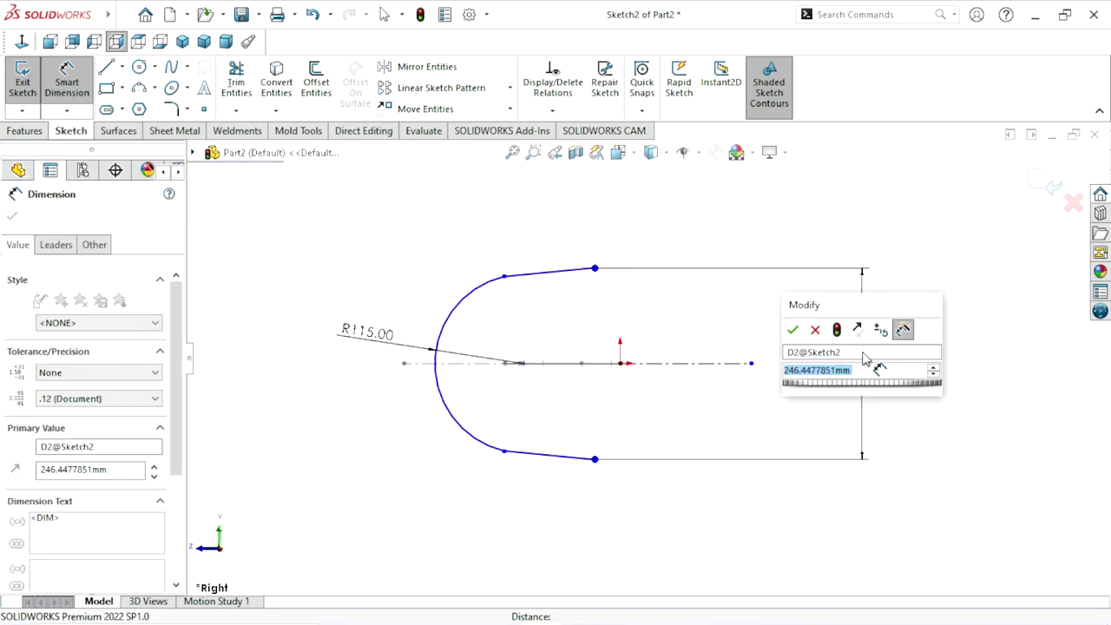
{"action": "type", "text": "210"}
{"action": "left_click", "coordinate": [801, 328]}
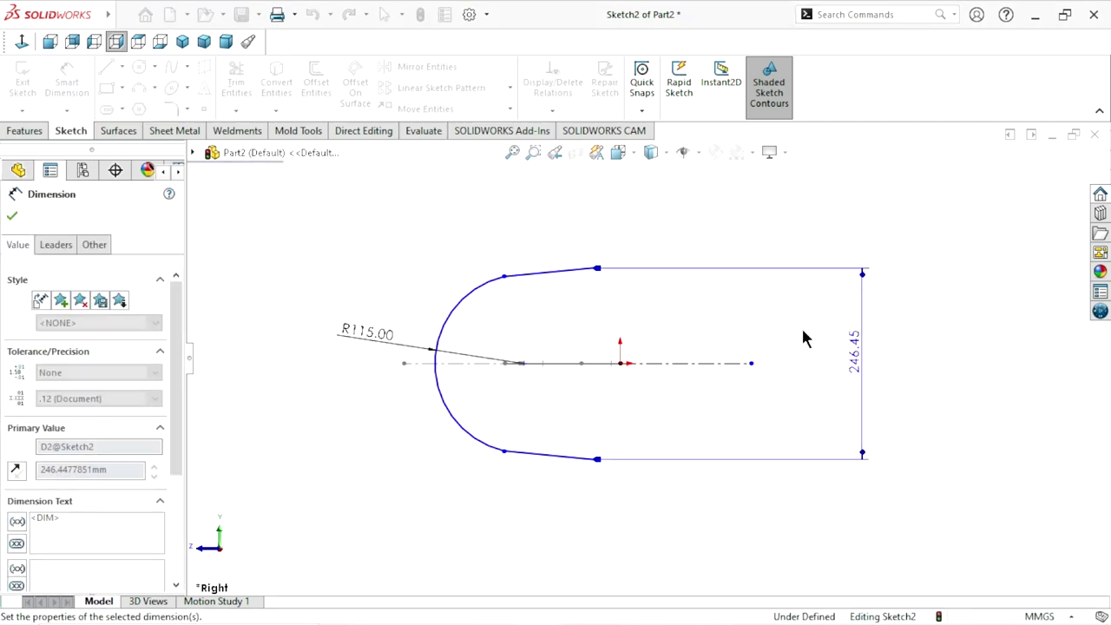
{"action": "scroll", "coordinate": [608, 382], "scroll_direction": "up", "scroll_amount": 1}
{"action": "scroll", "coordinate": [607, 389], "scroll_direction": "down", "scroll_amount": 2}
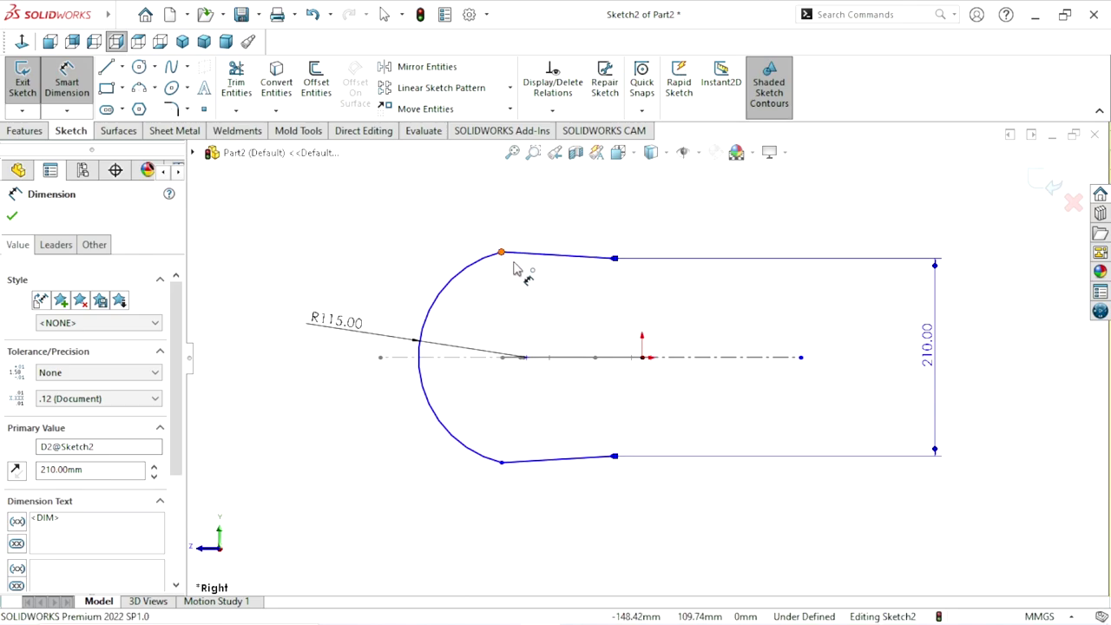
Dimension the top line's horizontal span from the arc end as 70
{"action": "left_click", "coordinate": [611, 261]}
{"action": "left_click", "coordinate": [603, 257]}
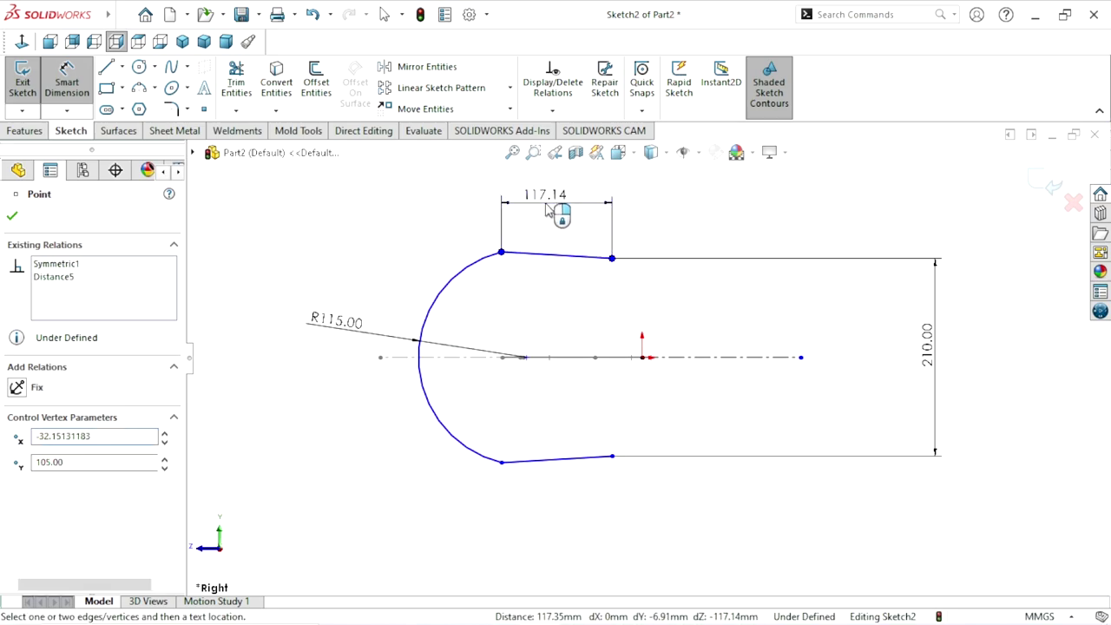
{"action": "left_click", "coordinate": [547, 211]}
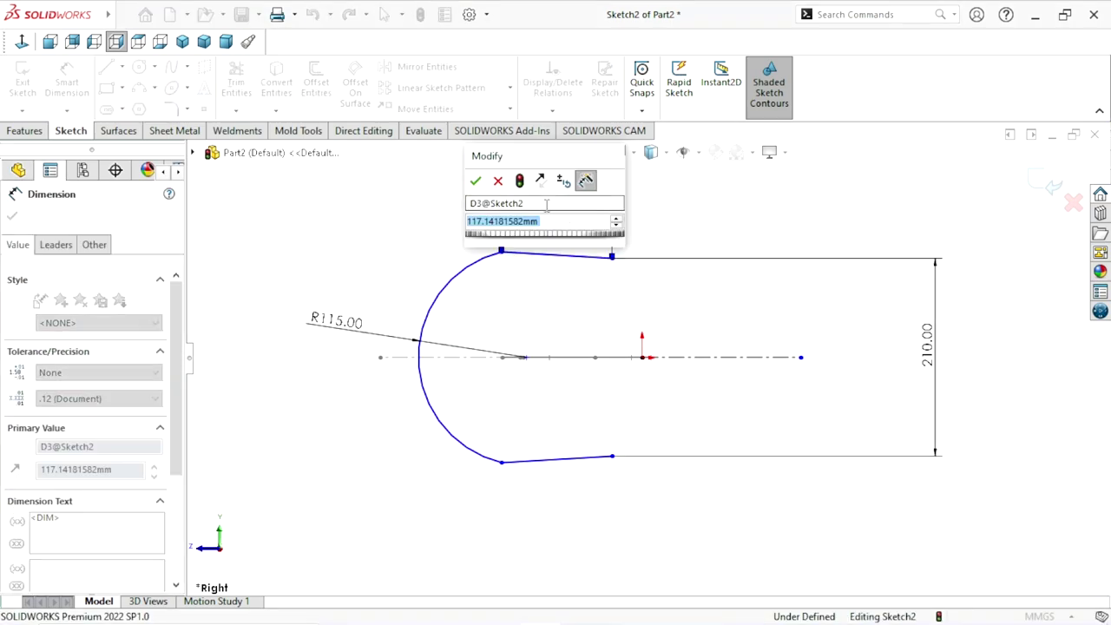
{"action": "type", "text": "70"}
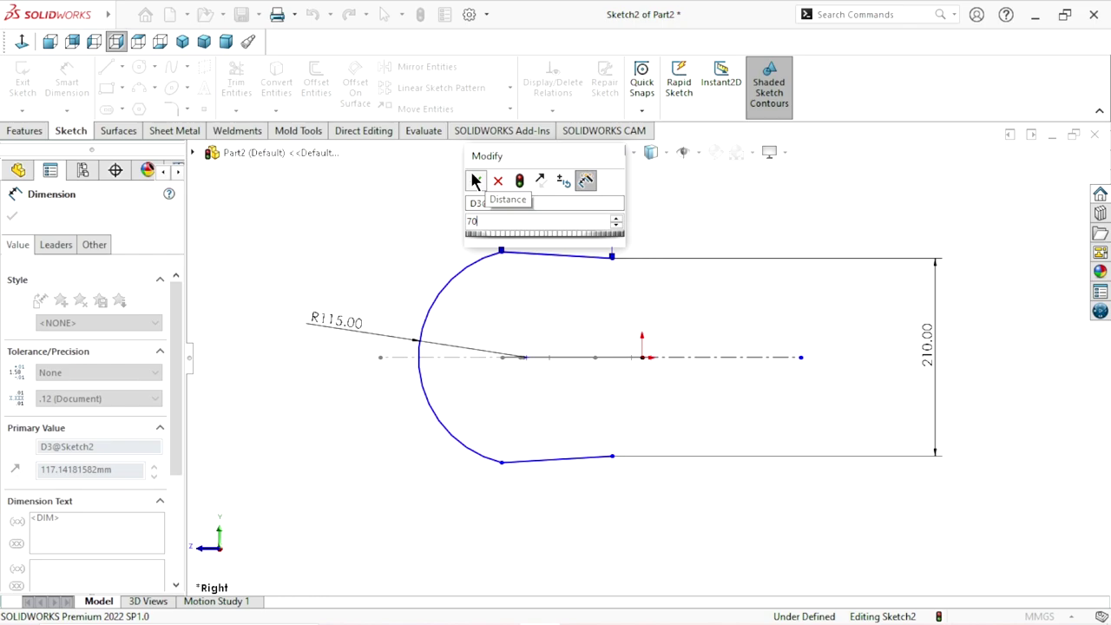
{"action": "left_click", "coordinate": [475, 180]}
{"action": "scroll", "coordinate": [595, 365], "scroll_direction": "up", "scroll_amount": 2}
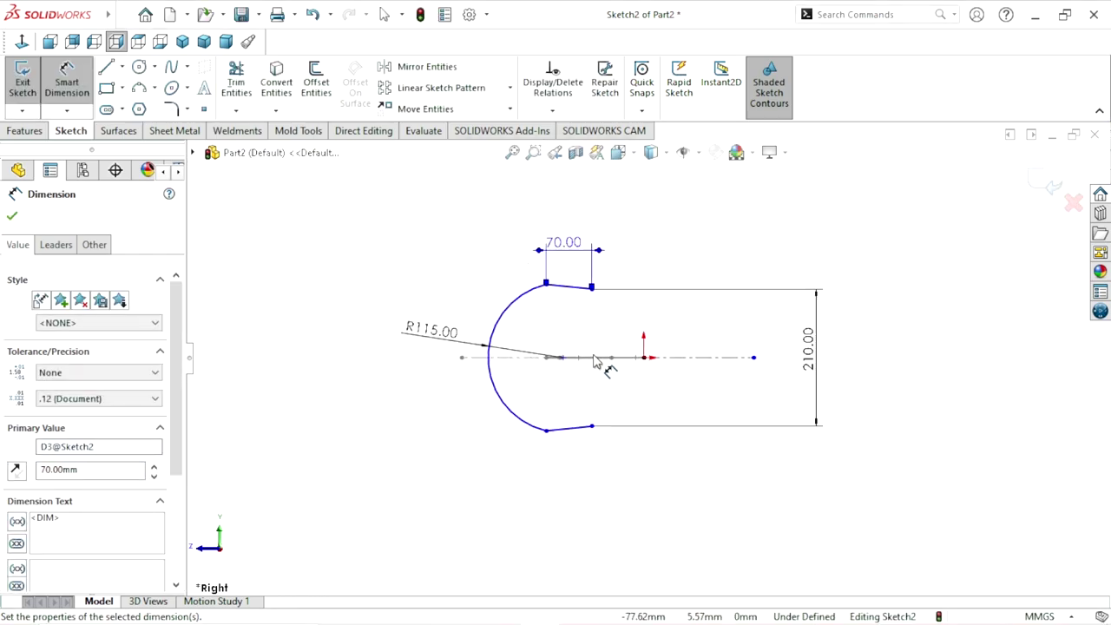
{"action": "scroll", "coordinate": [620, 379], "scroll_direction": "down", "scroll_amount": 1}
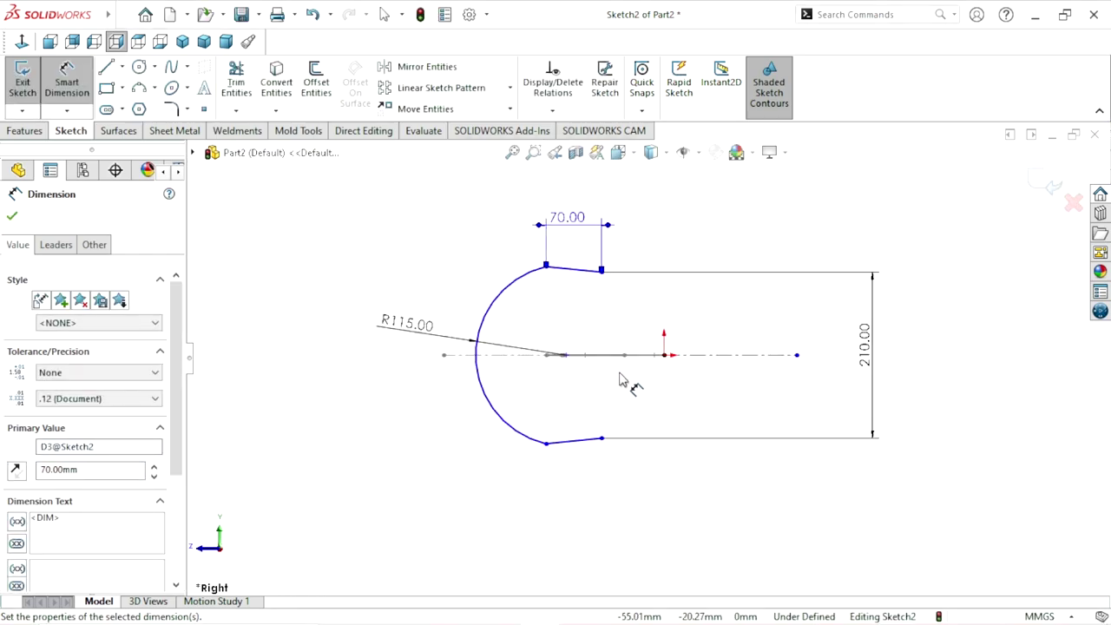
{"action": "left_click", "coordinate": [13, 216]}
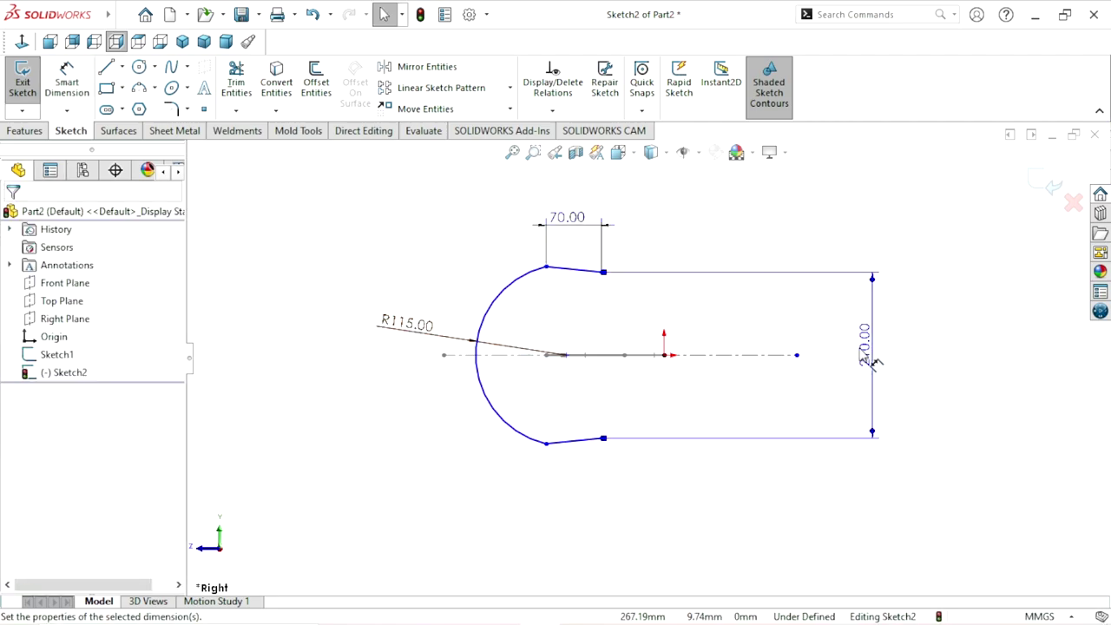
Replace the 210 vertical dimension with a 9° angle between the top and bottom lines
{"action": "key", "text": "Delete"}
{"action": "left_click", "coordinate": [74, 82]}
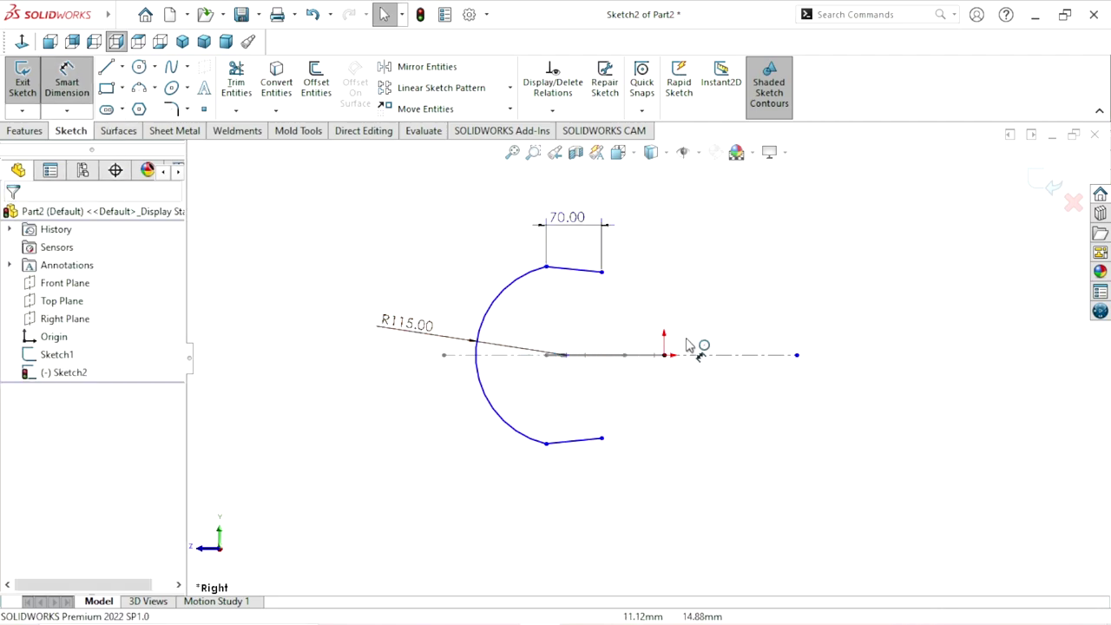
{"action": "left_click", "coordinate": [594, 440]}
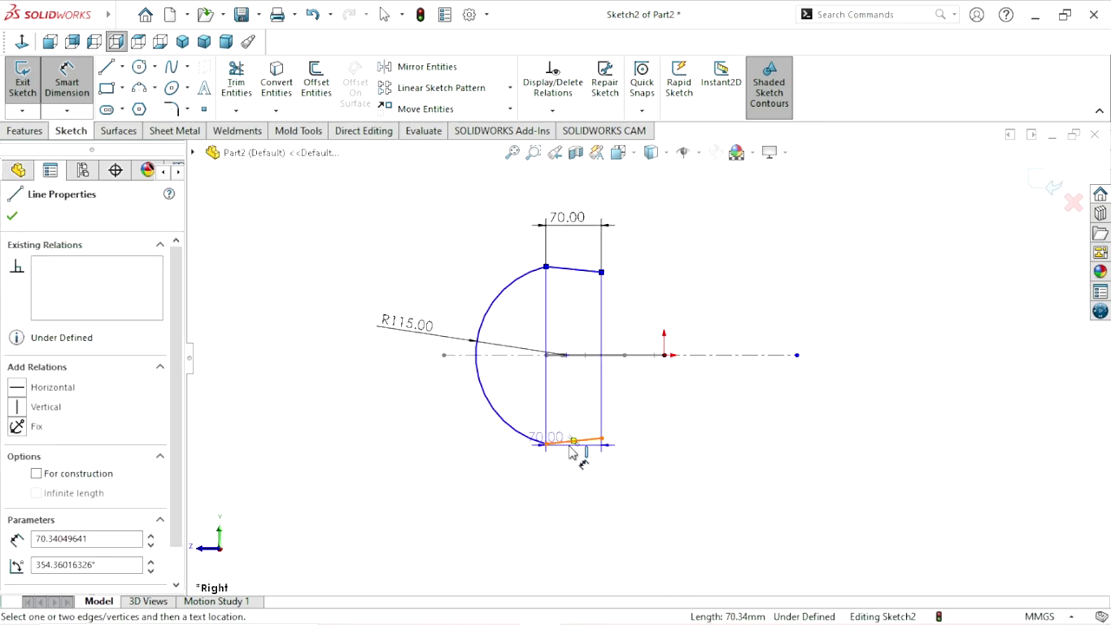
{"action": "key", "text": "ctrl+z"}
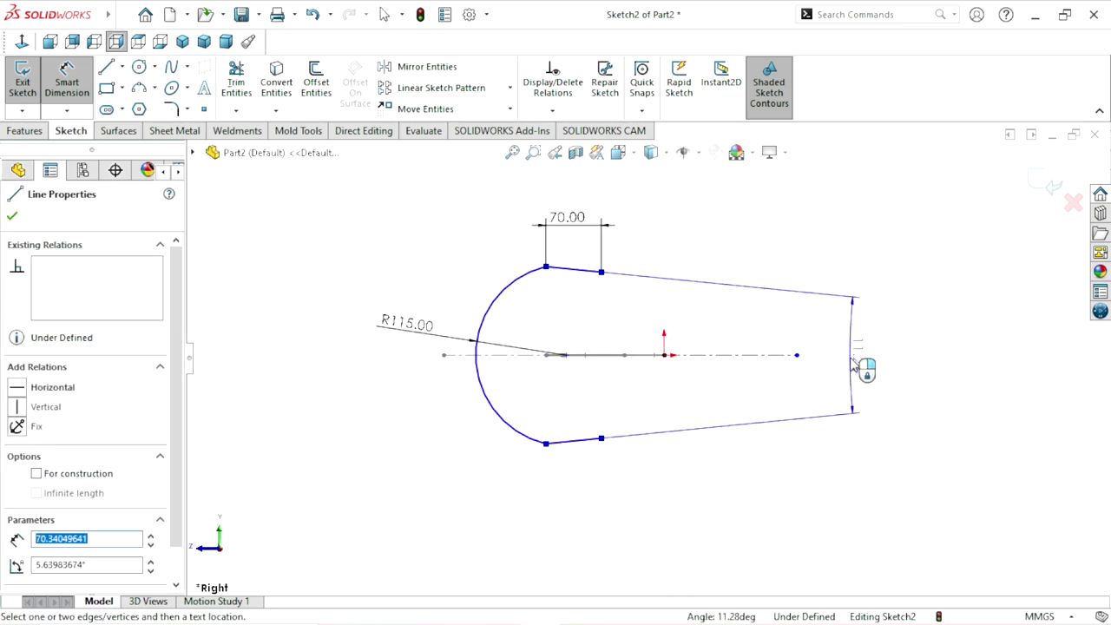
{"action": "left_click", "coordinate": [855, 366]}
{"action": "left_click", "coordinate": [853, 382]}
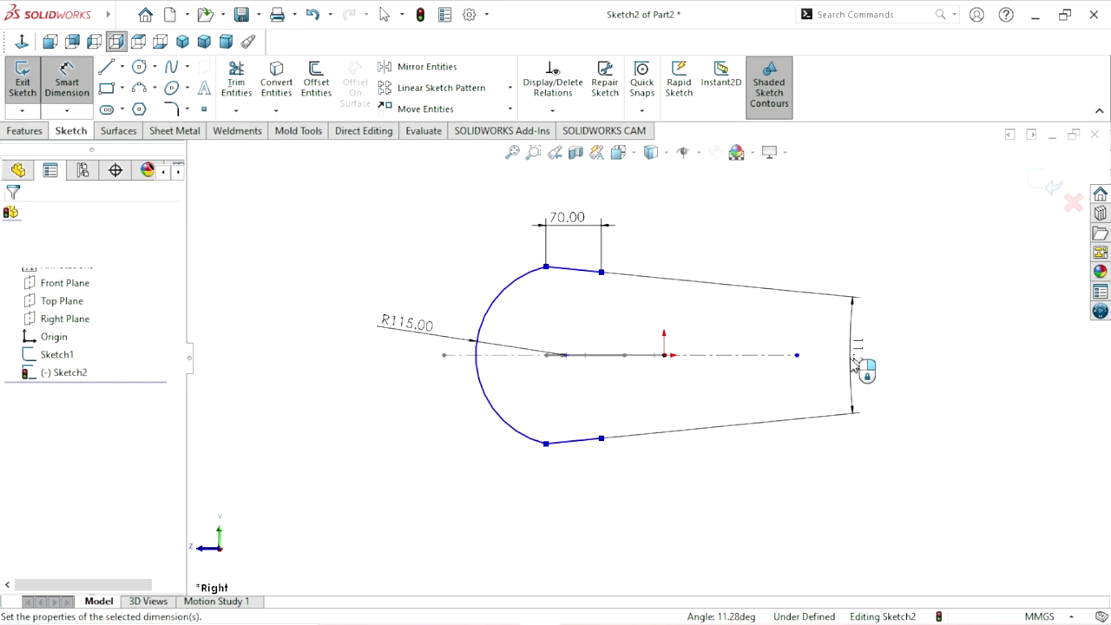
{"action": "type", "text": "9"}
{"action": "key", "text": "Return"}
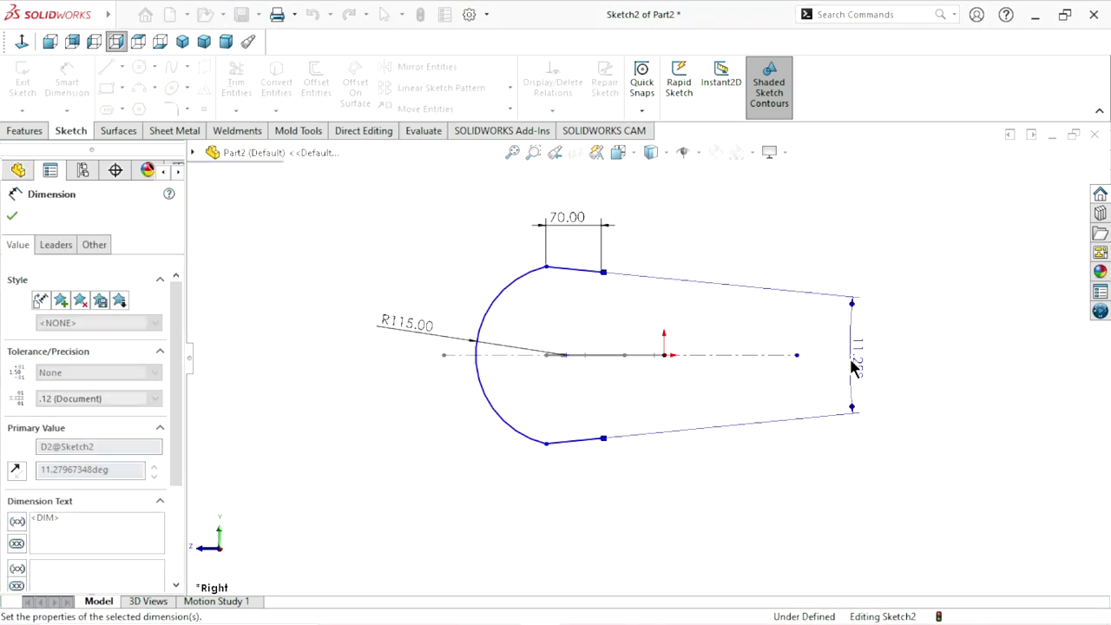
Move the 9° angle dimension closer to the profile
{"action": "scroll", "coordinate": [647, 360], "scroll_direction": "up", "scroll_amount": 3}
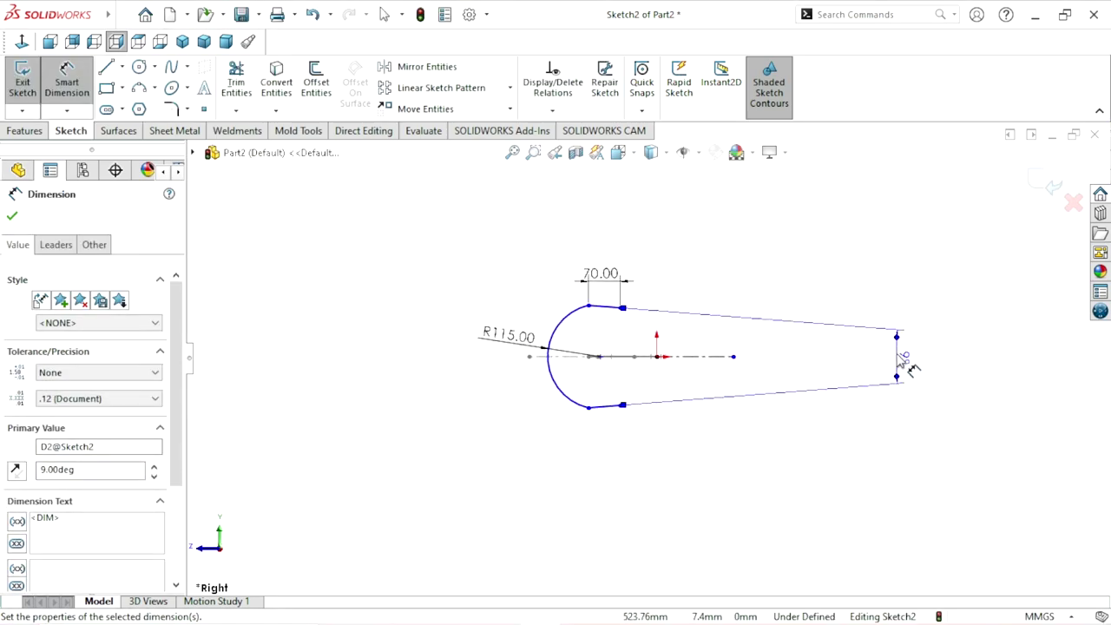
{"action": "left_click_drag", "start_coordinate": [908, 364], "coordinate": [608, 347]}
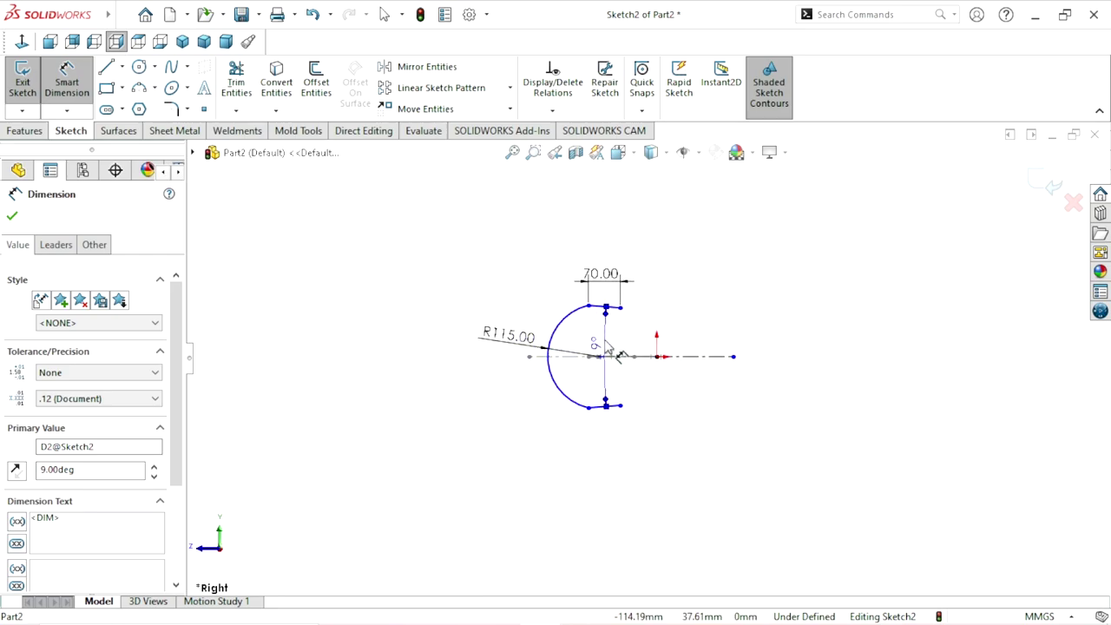
{"action": "scroll", "coordinate": [608, 349], "scroll_direction": "down", "scroll_amount": 2}
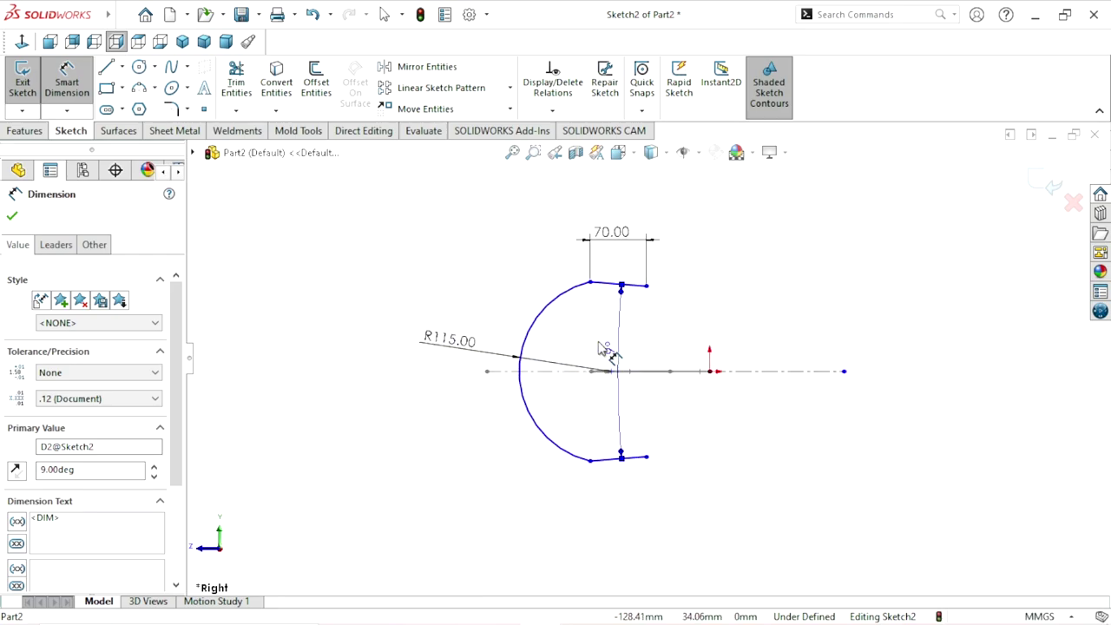
{"action": "scroll", "coordinate": [608, 352], "scroll_direction": "down", "scroll_amount": 2}
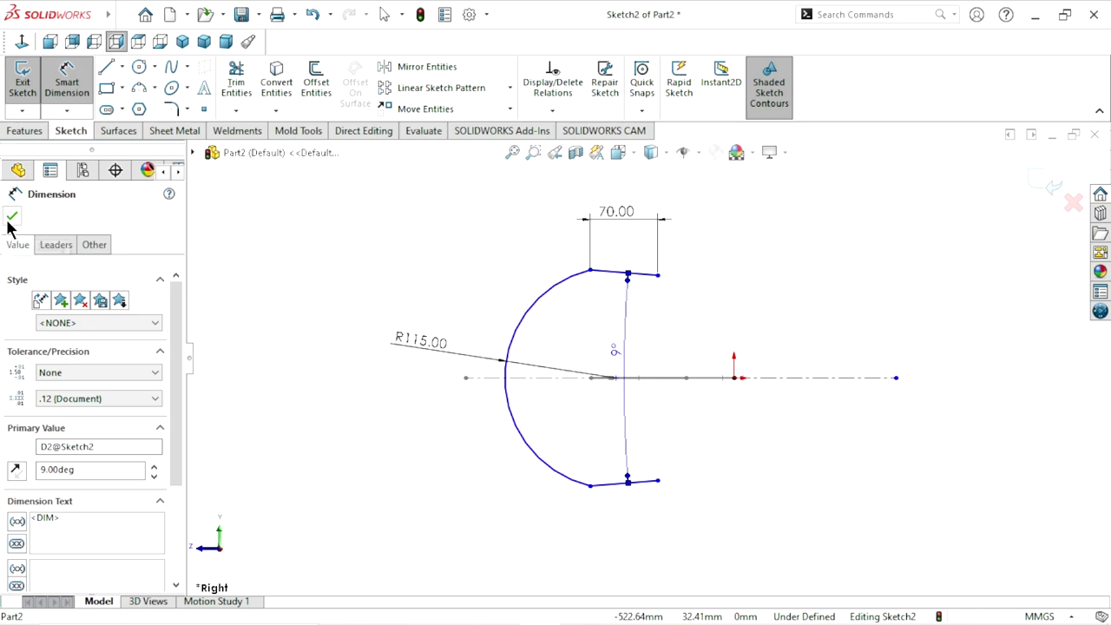
Undo six earlier sketch edits to restore the version with the 246.45 dimension
{"action": "left_click", "coordinate": [312, 16]}
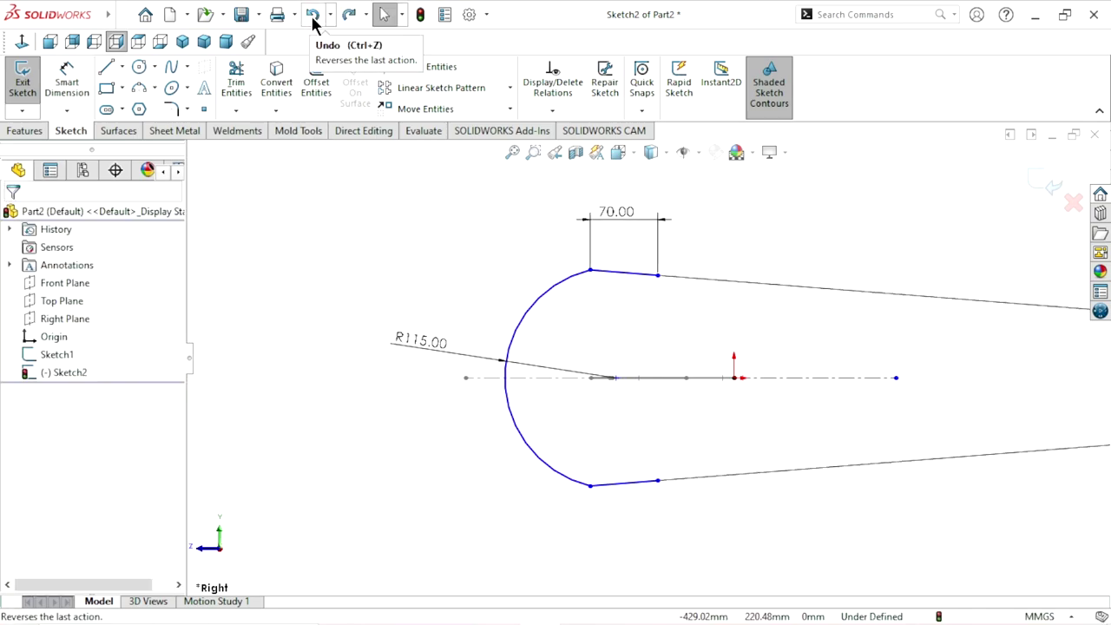
{"action": "left_click", "coordinate": [313, 16]}
{"action": "left_click", "coordinate": [313, 16]}
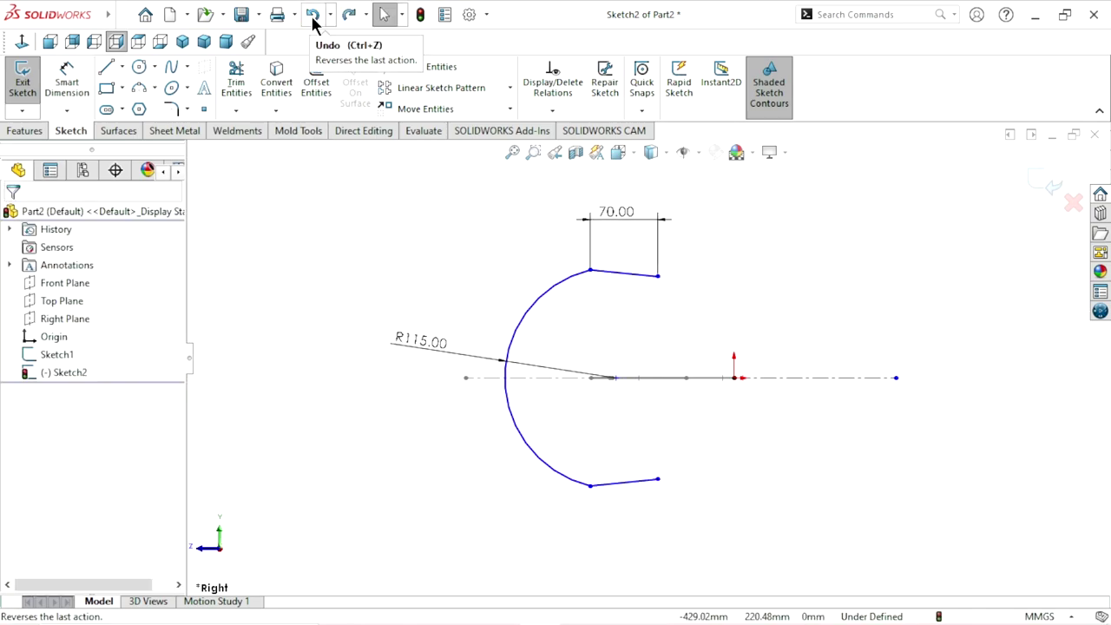
{"action": "left_click", "coordinate": [313, 16]}
{"action": "left_click", "coordinate": [313, 16]}
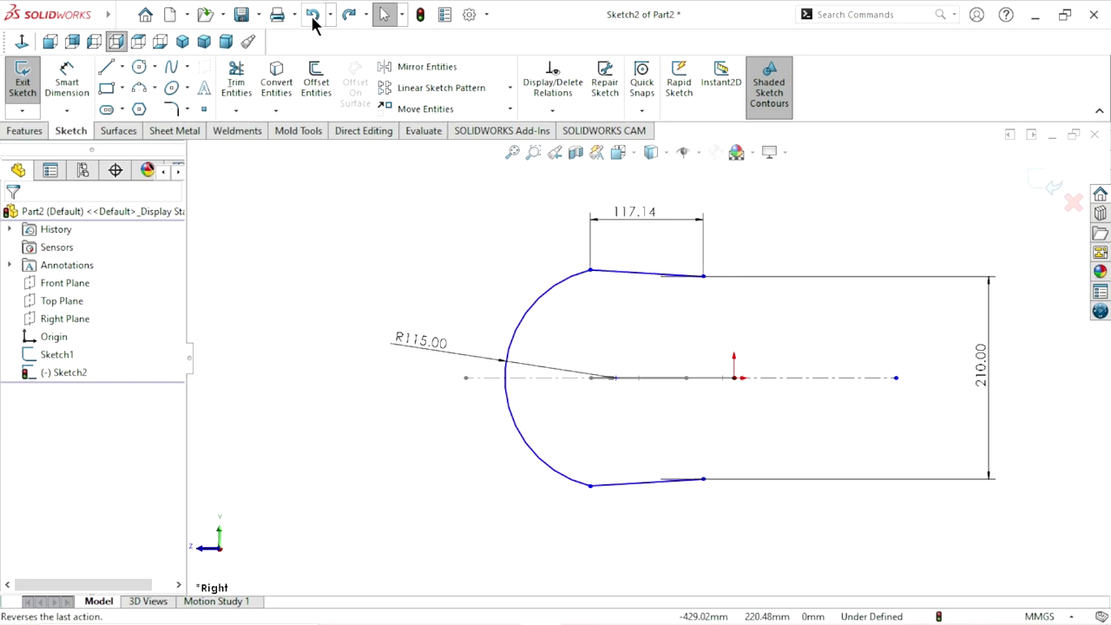
{"action": "left_click", "coordinate": [312, 15]}
{"action": "scroll", "coordinate": [782, 417], "scroll_direction": "up", "scroll_amount": 2}
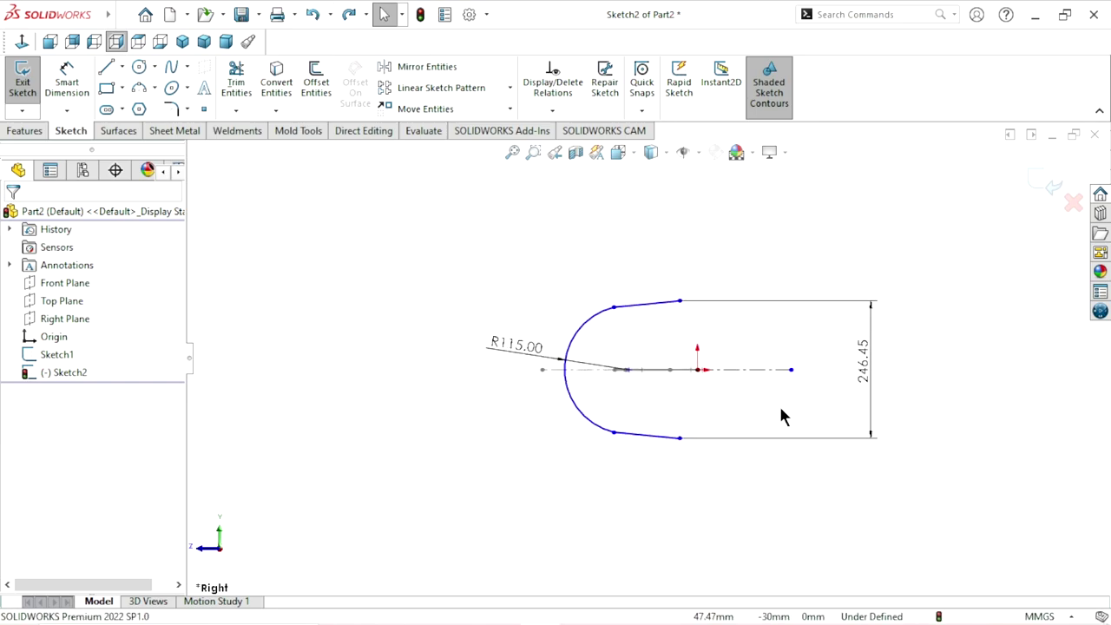
{"action": "scroll", "coordinate": [794, 408], "scroll_direction": "down", "scroll_amount": 2}
Delete the 246.45 dimension, leaving the R115.00 arc and two short lines
{"action": "left_click", "coordinate": [890, 343]}
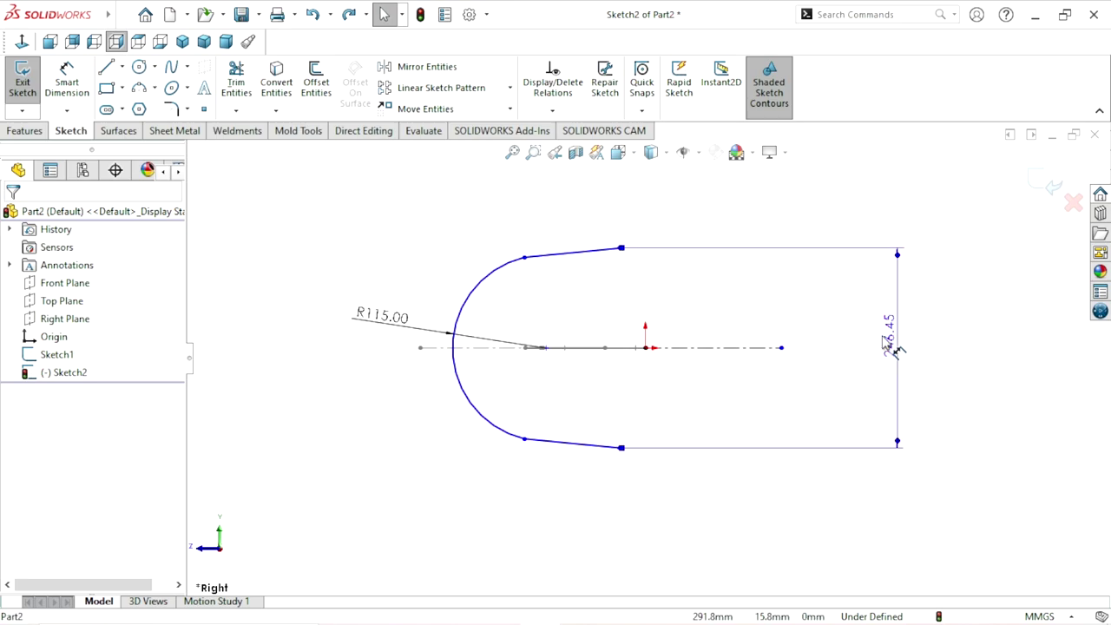
{"action": "key", "text": "Delete"}
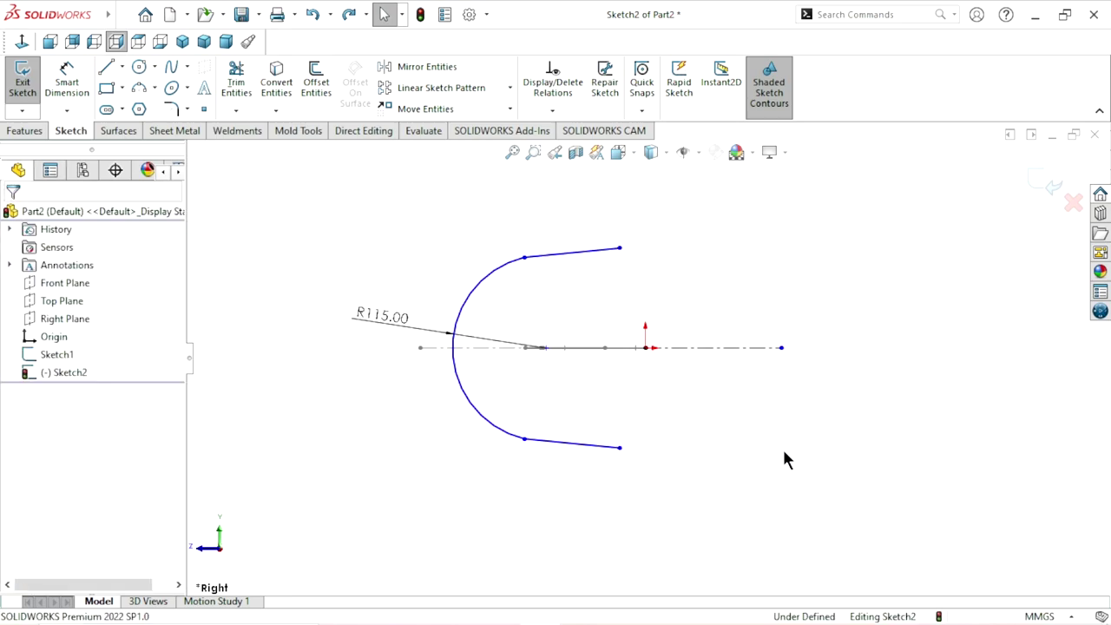
{"action": "scroll", "coordinate": [773, 451], "scroll_direction": "up", "scroll_amount": 2}
{"action": "scroll", "coordinate": [706, 408], "scroll_direction": "down", "scroll_amount": 1}
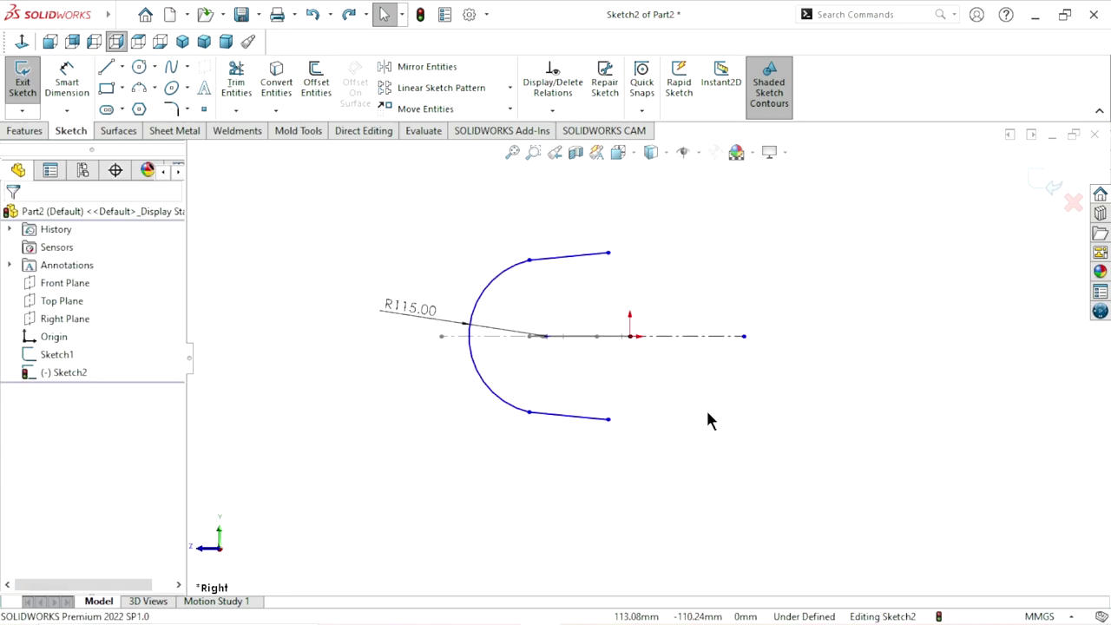
{"action": "scroll", "coordinate": [706, 422], "scroll_direction": "up", "scroll_amount": 1}
{"action": "scroll", "coordinate": [538, 348], "scroll_direction": "down", "scroll_amount": 1}
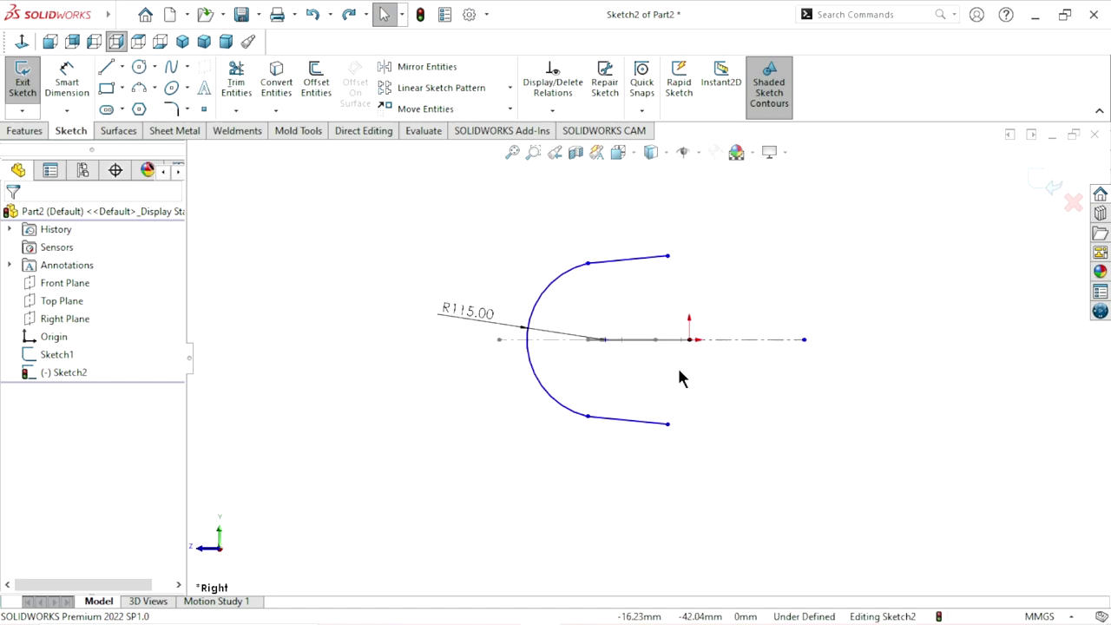
{"action": "scroll", "coordinate": [680, 373], "scroll_direction": "down", "scroll_amount": 1}
{"action": "scroll", "coordinate": [674, 374], "scroll_direction": "up", "scroll_amount": 1}
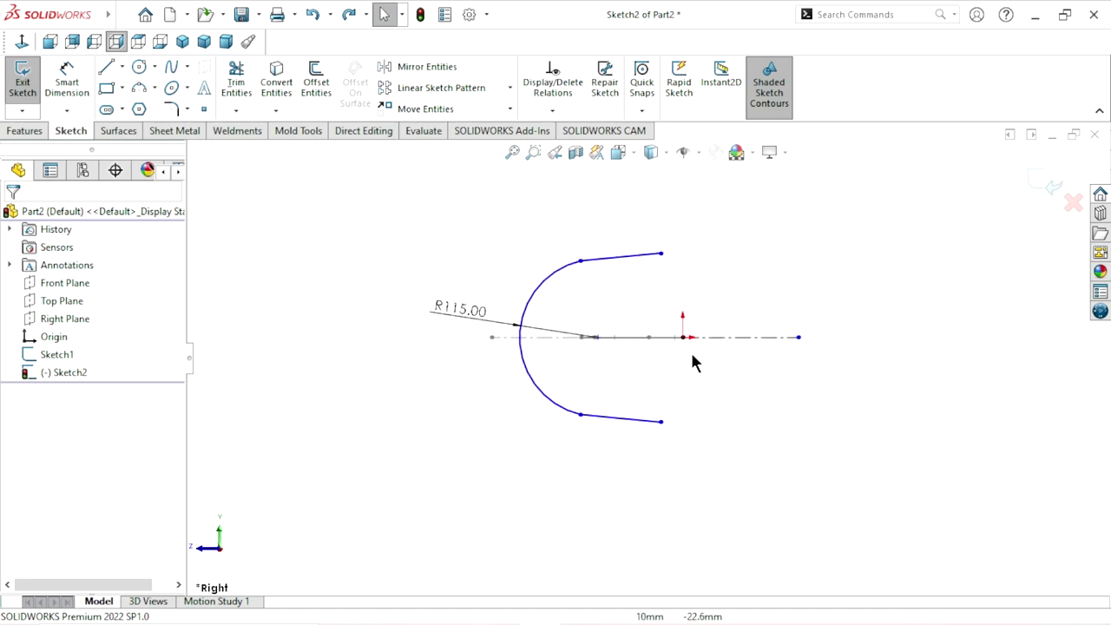
{"action": "scroll", "coordinate": [699, 350], "scroll_direction": "down", "scroll_amount": 1}
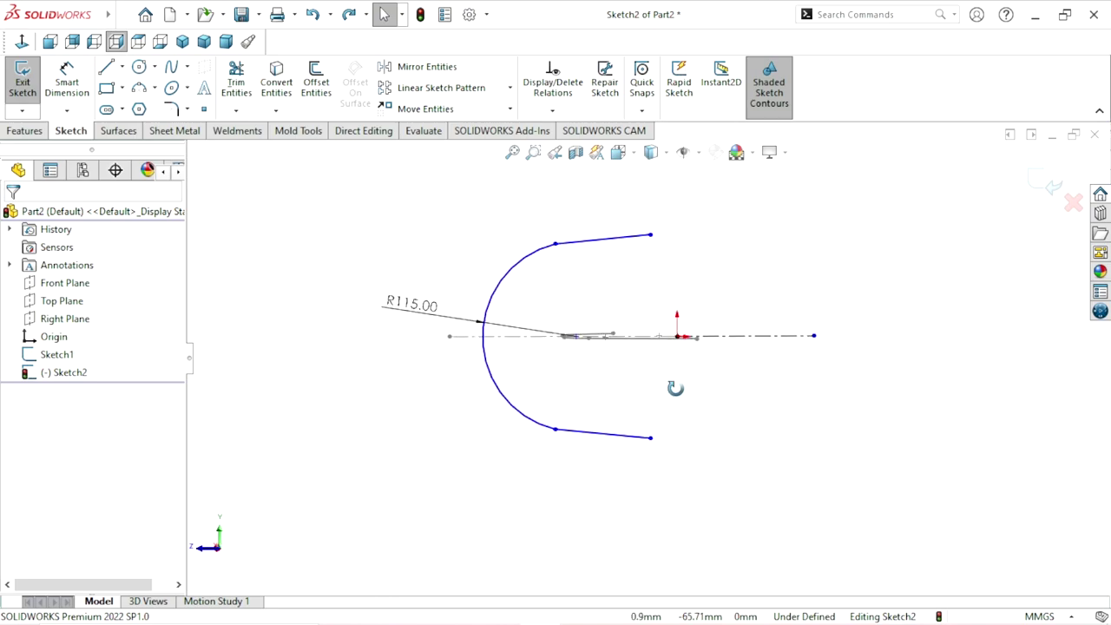
Pierce the arc's midpoint to Sketch1's sloped line, then return to the Right view
{"action": "scroll", "coordinate": [657, 372], "scroll_direction": "up", "scroll_amount": 1}
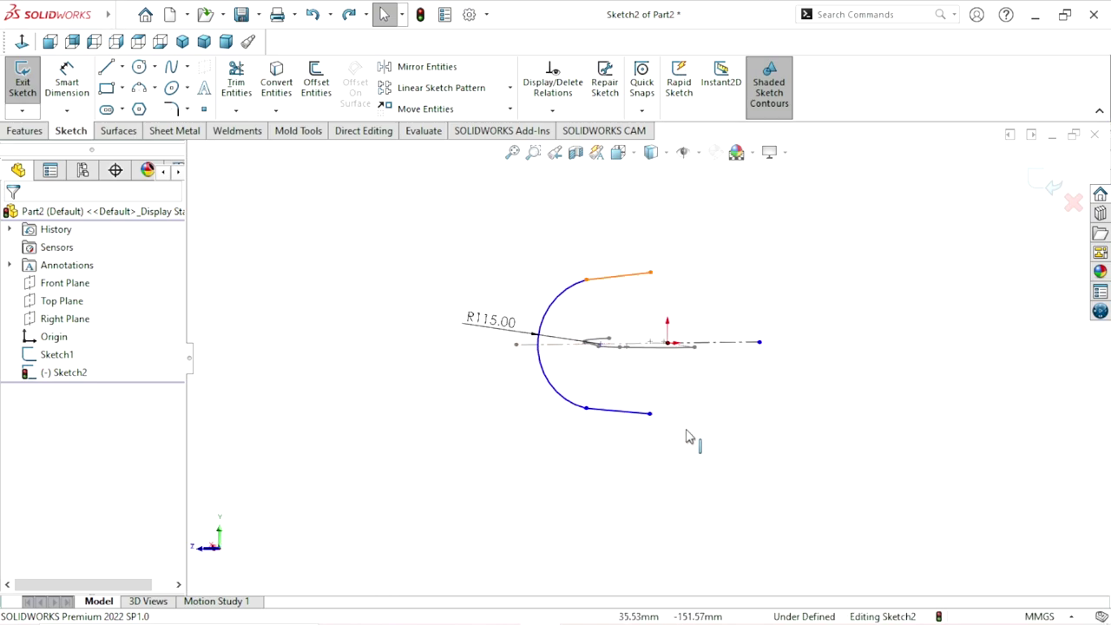
{"action": "mouse_move", "coordinate": [689, 440]}
{"action": "middle_mouse_down"}
{"action": "mouse_move", "coordinate": [629, 412]}
{"action": "mouse_move", "coordinate": [734, 318]}
{"action": "mouse_move", "coordinate": [774, 312]}
{"action": "mouse_move", "coordinate": [700, 318]}
{"action": "middle_mouse_up"}
{"action": "scroll", "coordinate": [694, 310], "scroll_direction": "down", "scroll_amount": 2}
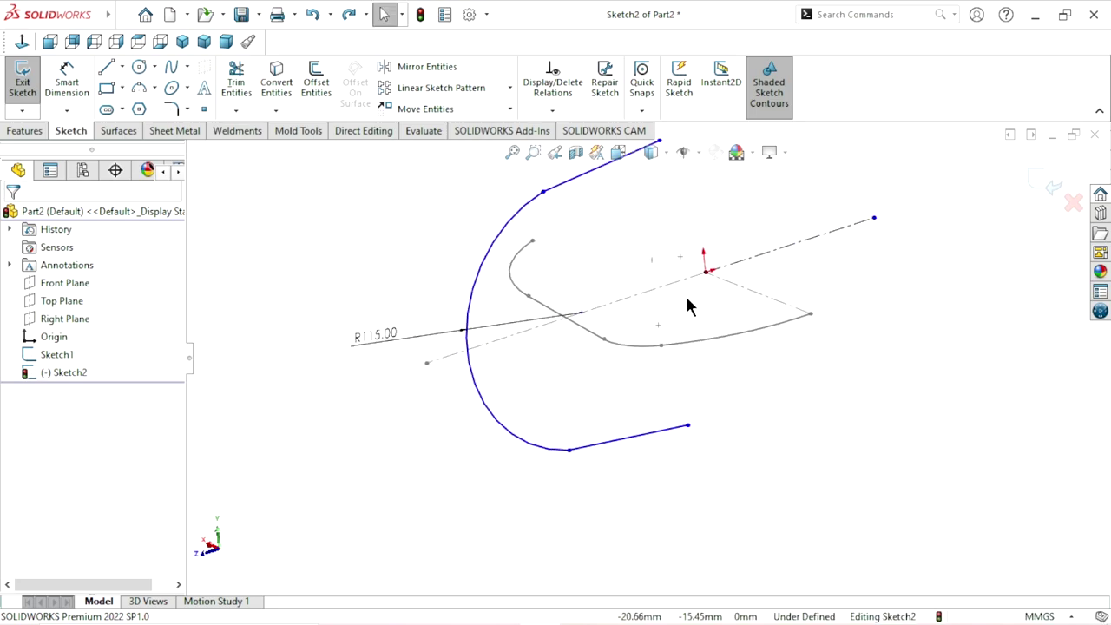
{"action": "left_click", "coordinate": [467, 363]}
{"action": "key", "text": "Escape"}
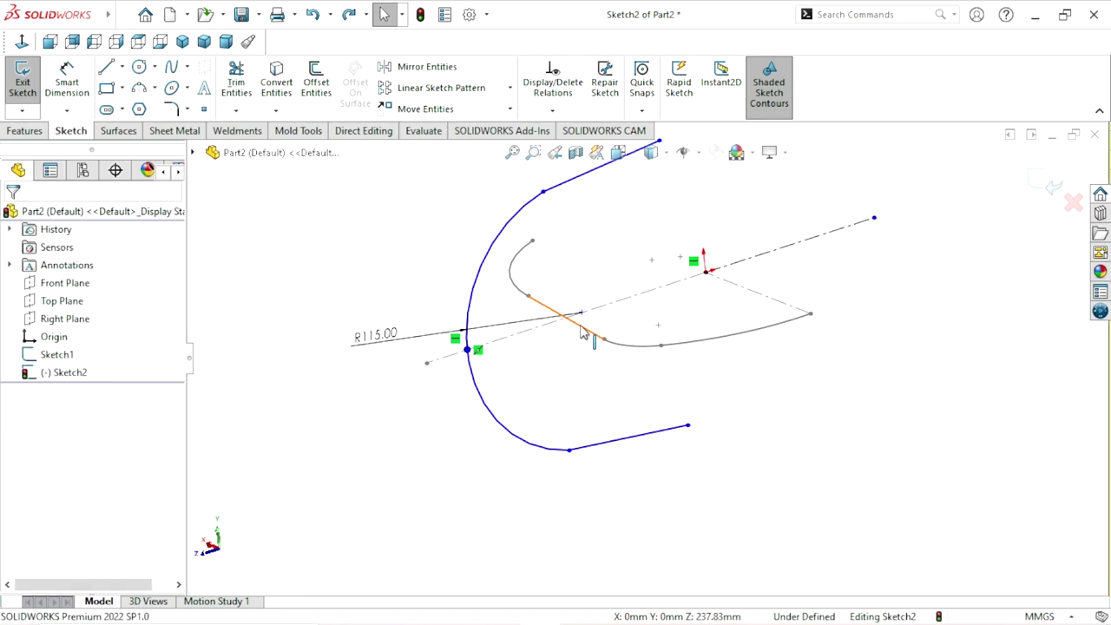
{"action": "left_click", "coordinate": [584, 334]}
{"action": "left_click", "coordinate": [603, 339], "text": "ctrl"}
{"action": "left_click", "coordinate": [677, 276]}
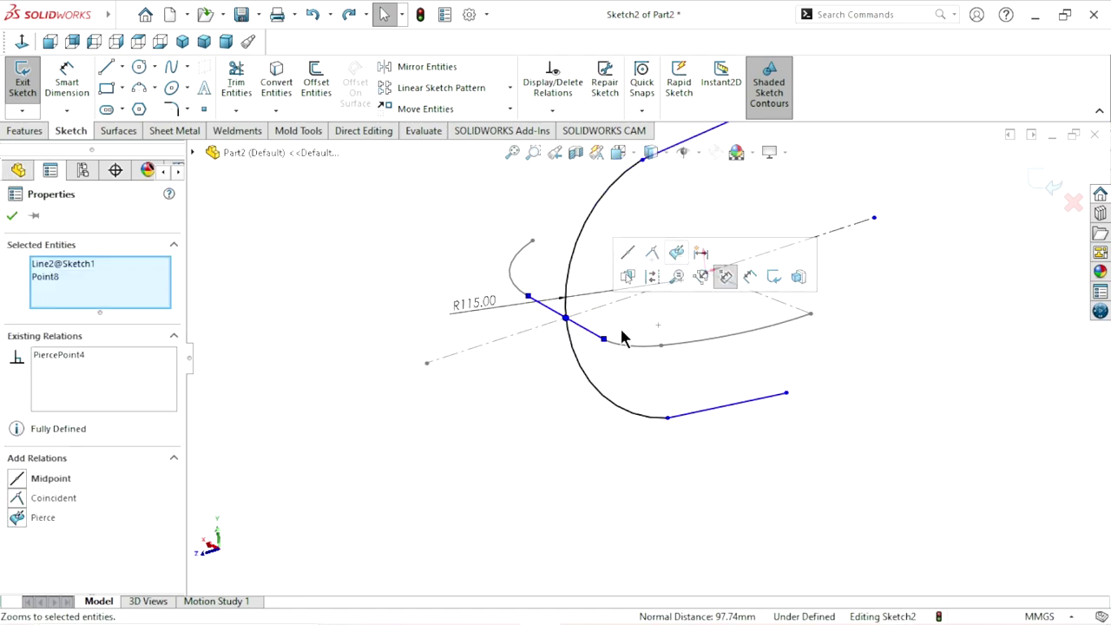
{"action": "left_click", "coordinate": [11, 215]}
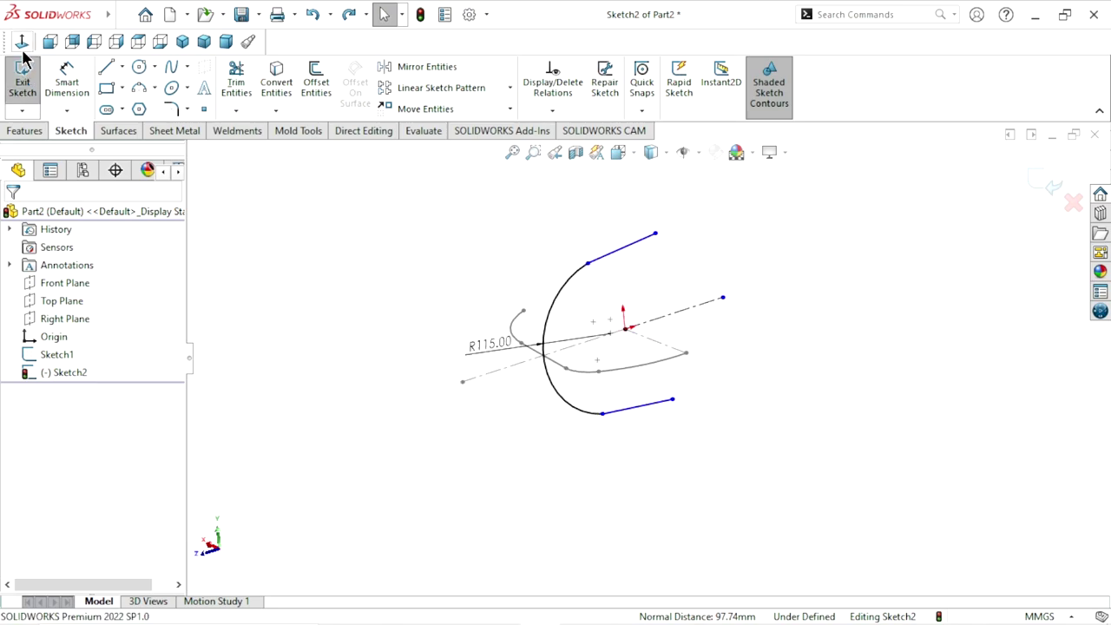
{"action": "key", "text": "ctrl+4"}
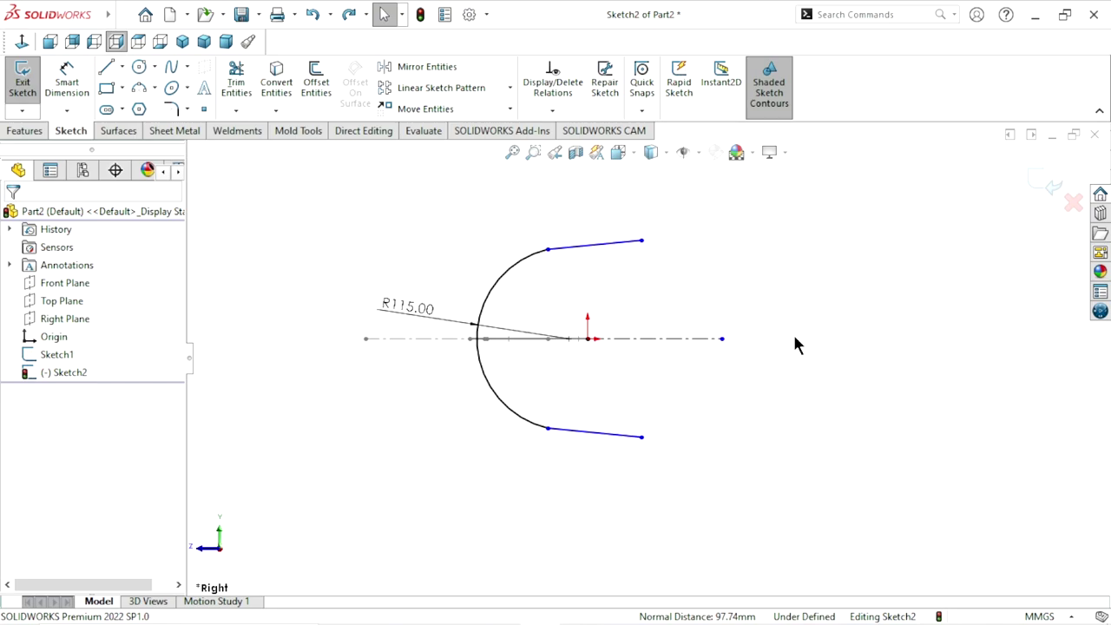
Dimension the top line's horizontal span between its endpoints to 70.00
{"action": "left_click", "coordinate": [53, 78]}
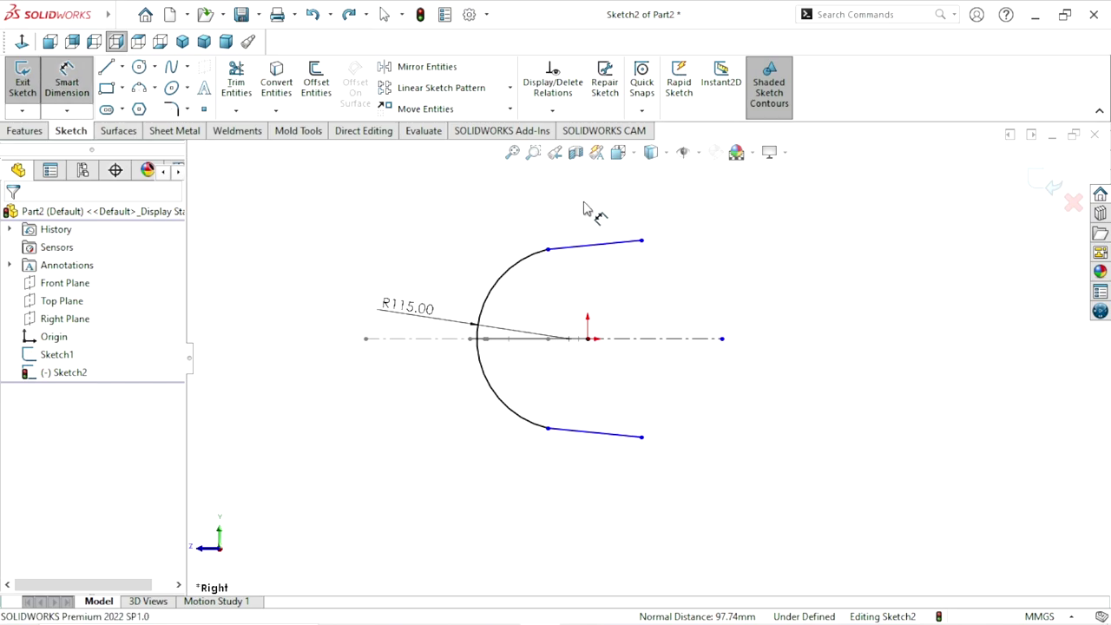
{"action": "left_click", "coordinate": [548, 251]}
{"action": "left_click", "coordinate": [641, 240]}
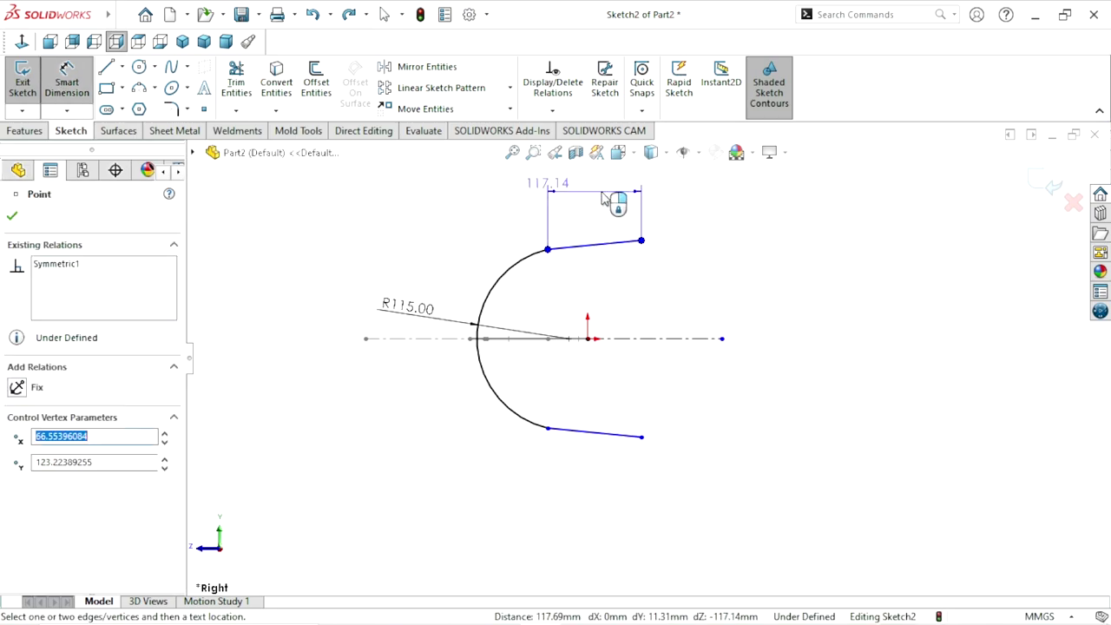
{"action": "left_click", "coordinate": [605, 199]}
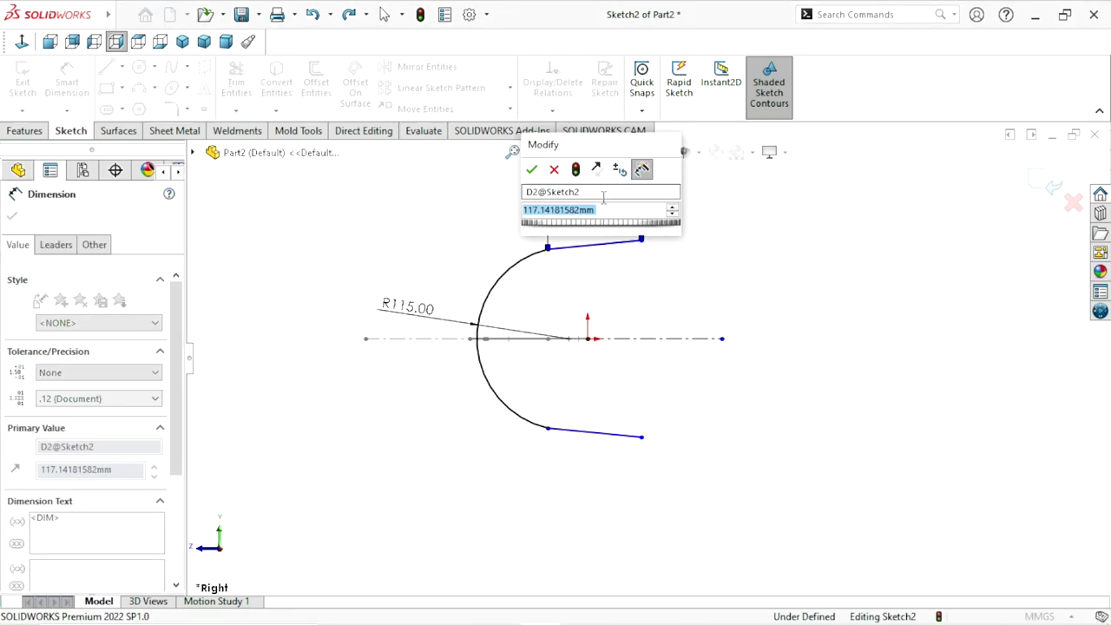
{"action": "type", "text": "70"}
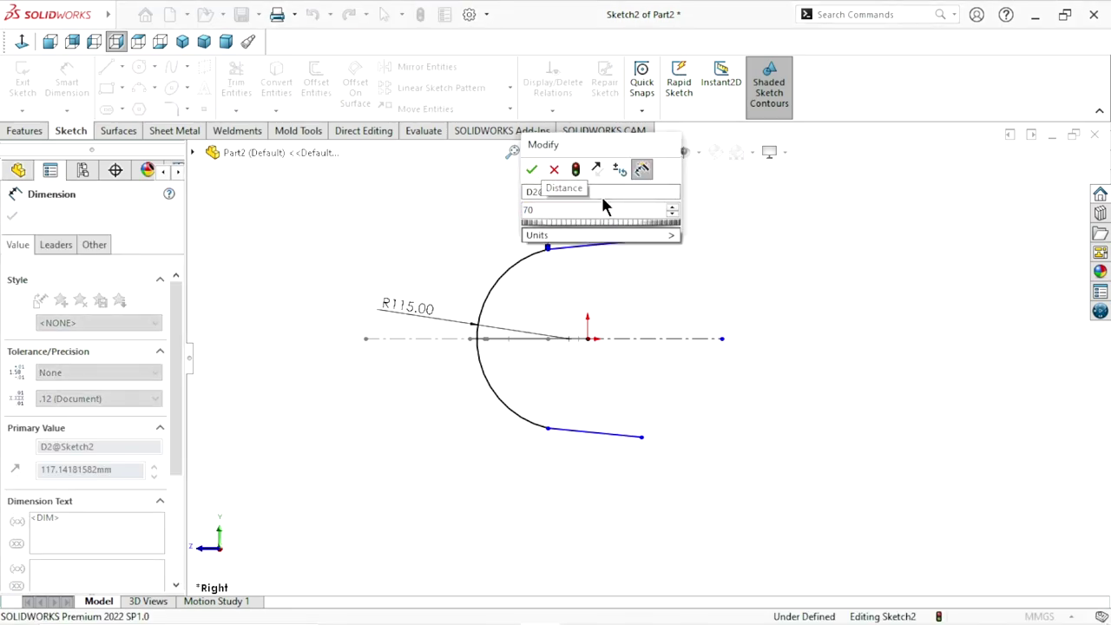
{"action": "left_click", "coordinate": [531, 169]}
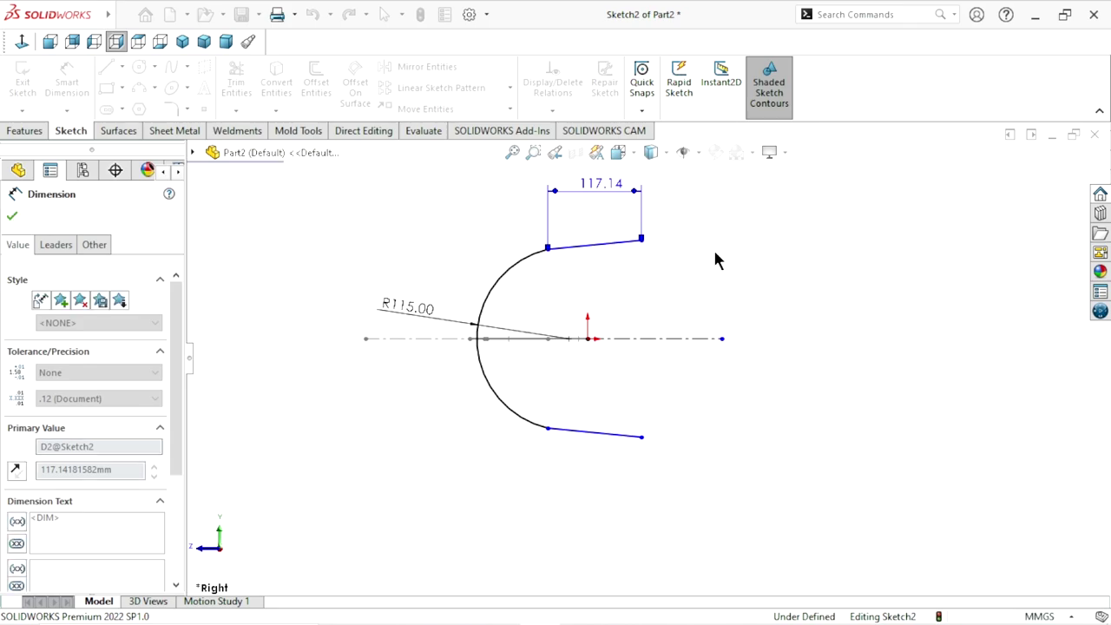
{"action": "left_click", "coordinate": [11, 216]}
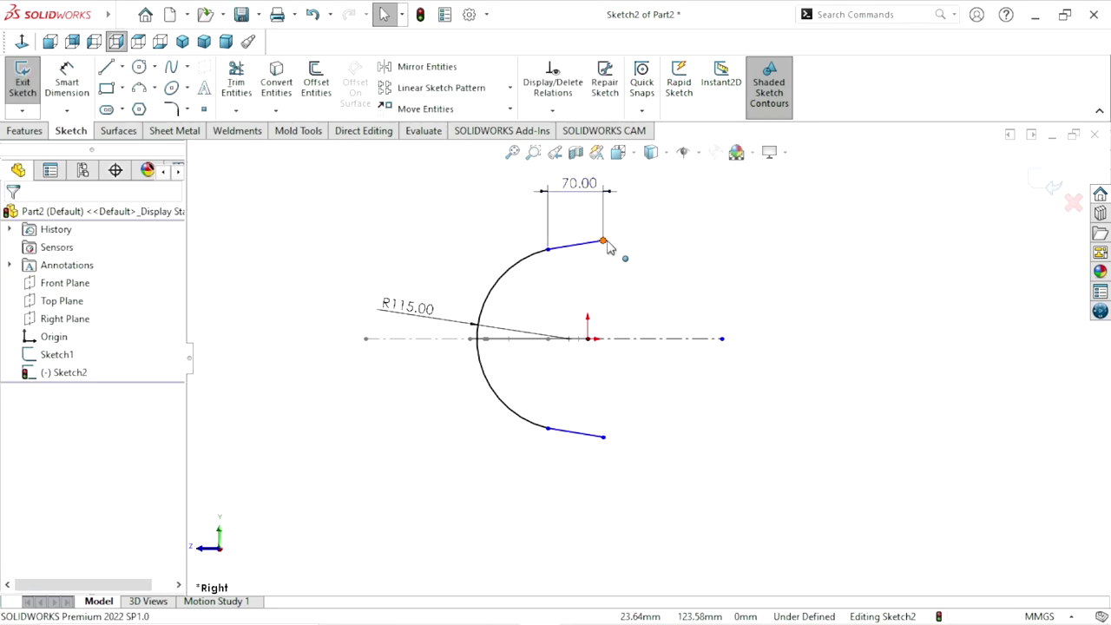
{"action": "scroll", "coordinate": [651, 382], "scroll_direction": "up", "scroll_amount": 1}
{"action": "scroll", "coordinate": [642, 356], "scroll_direction": "down", "scroll_amount": 1}
{"action": "scroll", "coordinate": [644, 354], "scroll_direction": "up", "scroll_amount": 2}
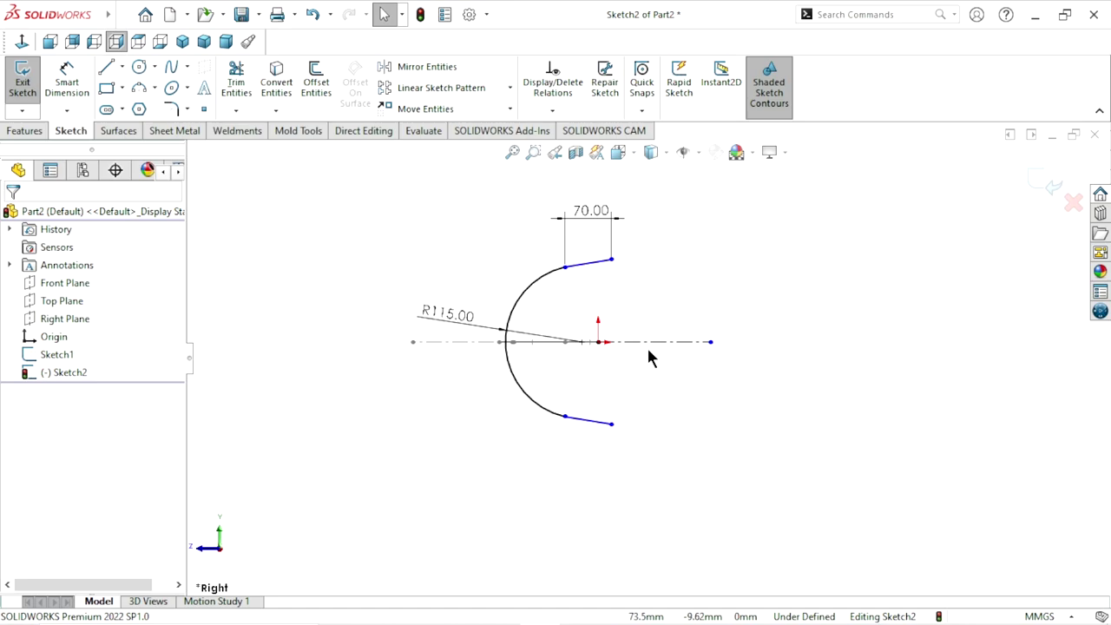
{"action": "scroll", "coordinate": [578, 379], "scroll_direction": "down", "scroll_amount": 1}
{"action": "scroll", "coordinate": [605, 360], "scroll_direction": "down", "scroll_amount": 1}
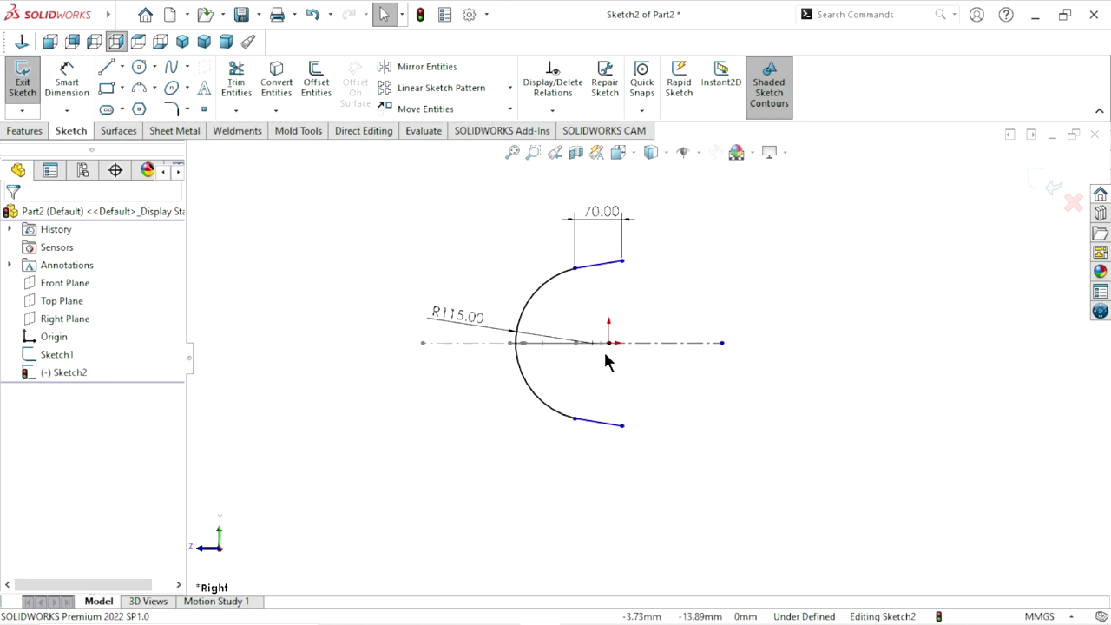
{"action": "scroll", "coordinate": [608, 363], "scroll_direction": "down", "scroll_amount": 1}
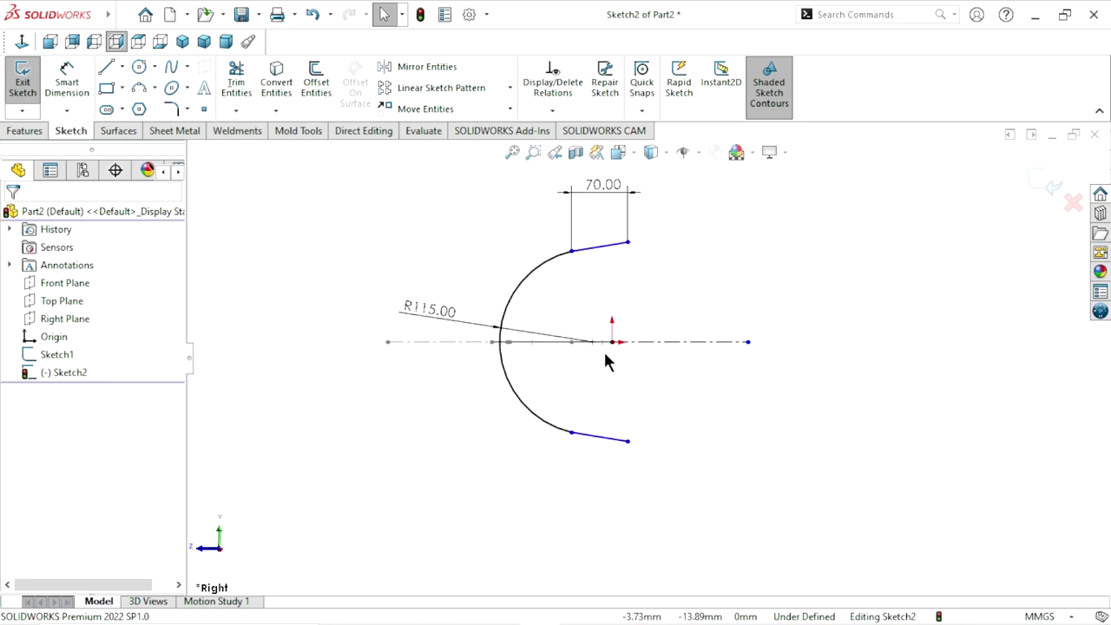
Delete the R115 arc, leaving the two short sloped lines
{"action": "left_click", "coordinate": [504, 306]}
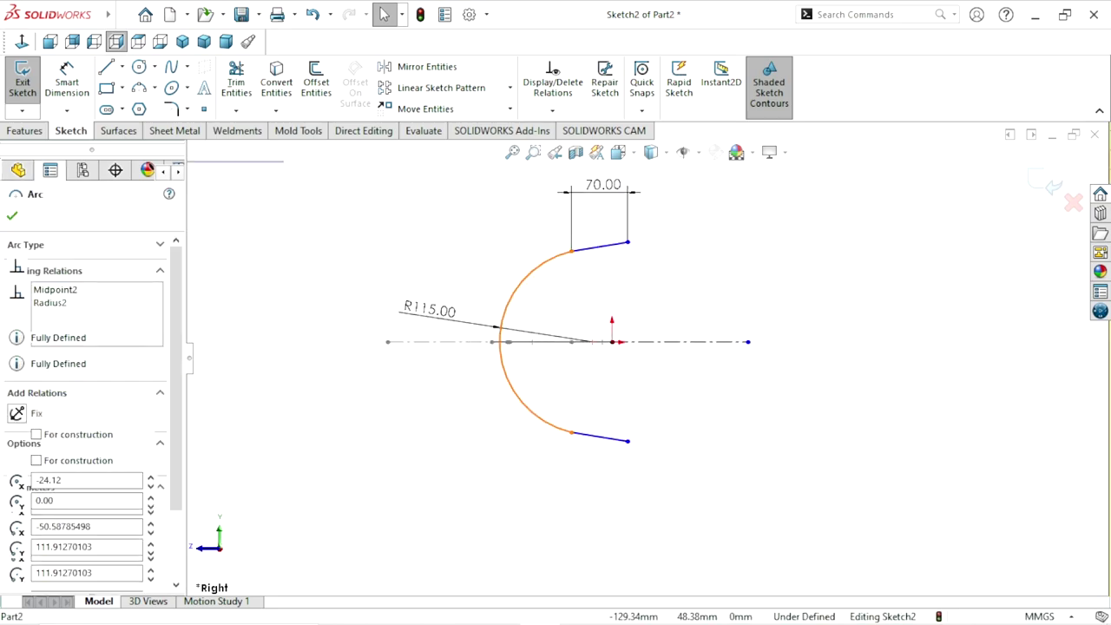
{"action": "right_click", "coordinate": [517, 316]}
{"action": "left_click", "coordinate": [545, 550]}
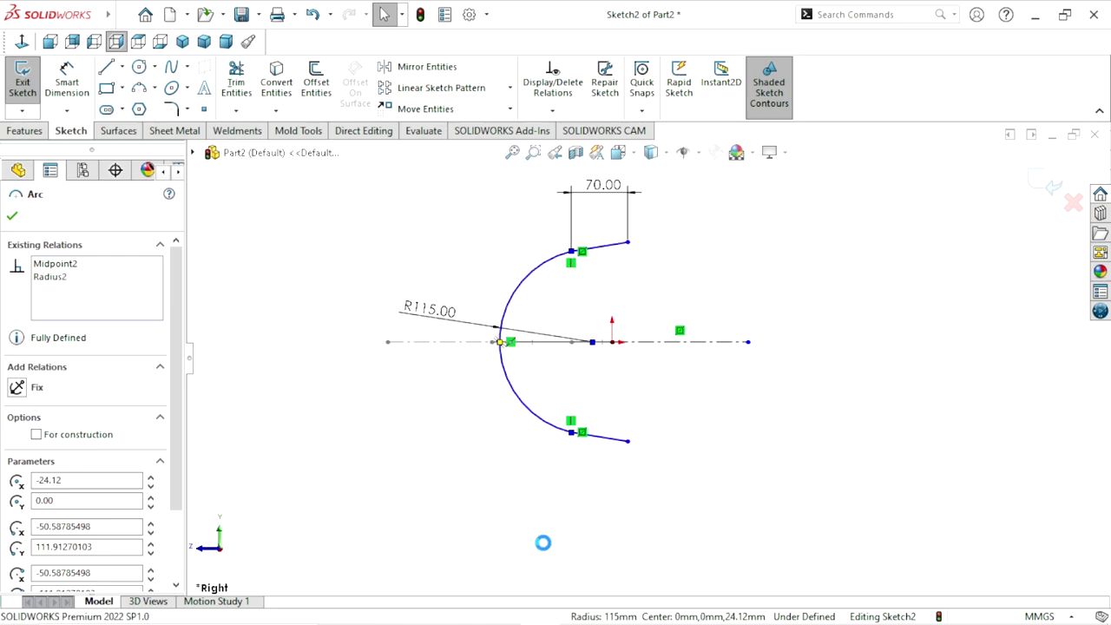
{"action": "left_click", "coordinate": [480, 305]}
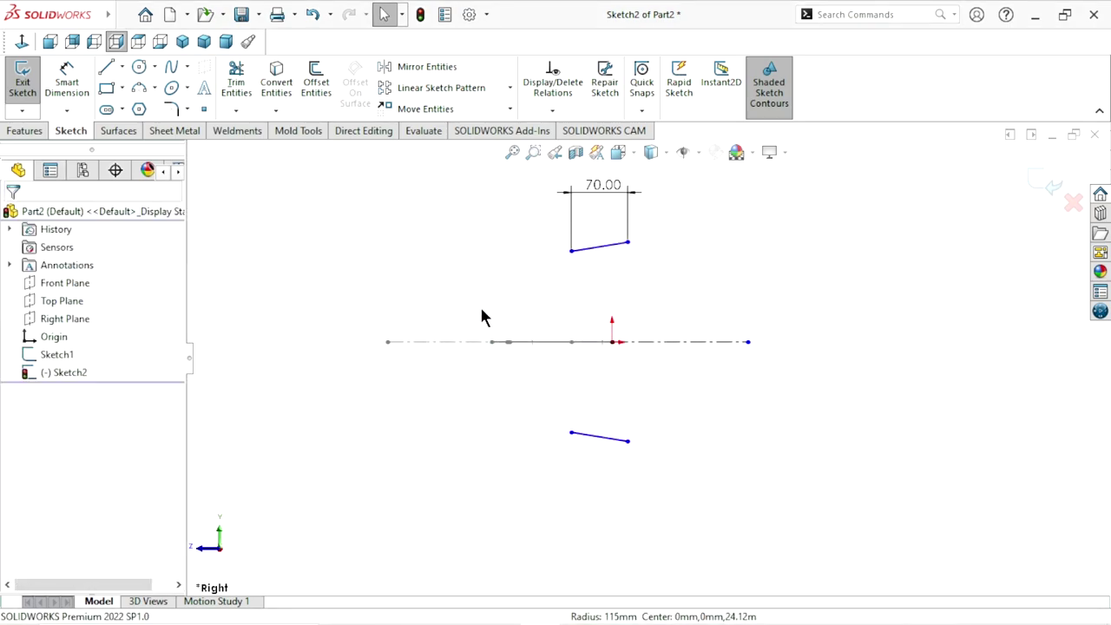
{"action": "scroll", "coordinate": [632, 347], "scroll_direction": "up", "scroll_amount": 2}
{"action": "scroll", "coordinate": [628, 348], "scroll_direction": "down", "scroll_amount": 2}
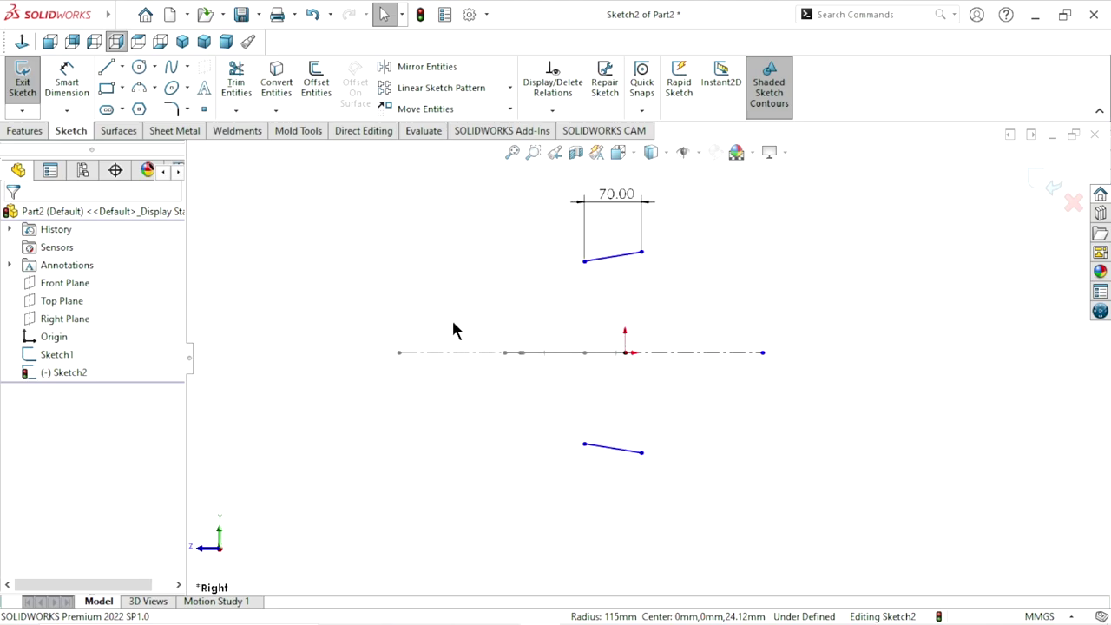
Start a line from the upper line's left end, cancel it, and recentre the sketch
{"action": "left_click", "coordinate": [106, 68]}
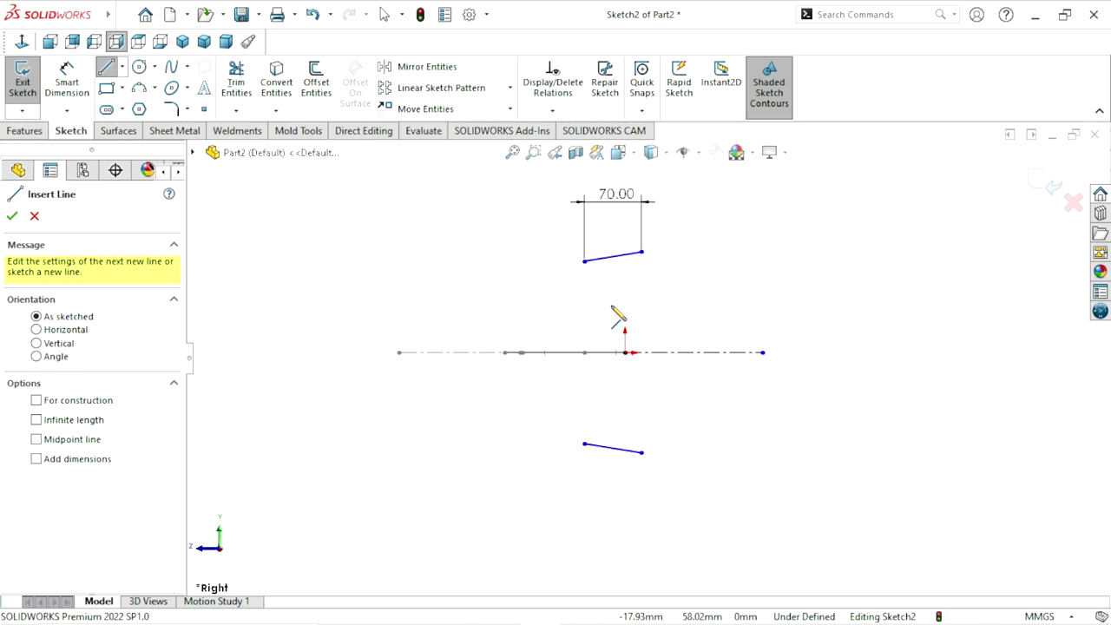
{"action": "left_click", "coordinate": [585, 261]}
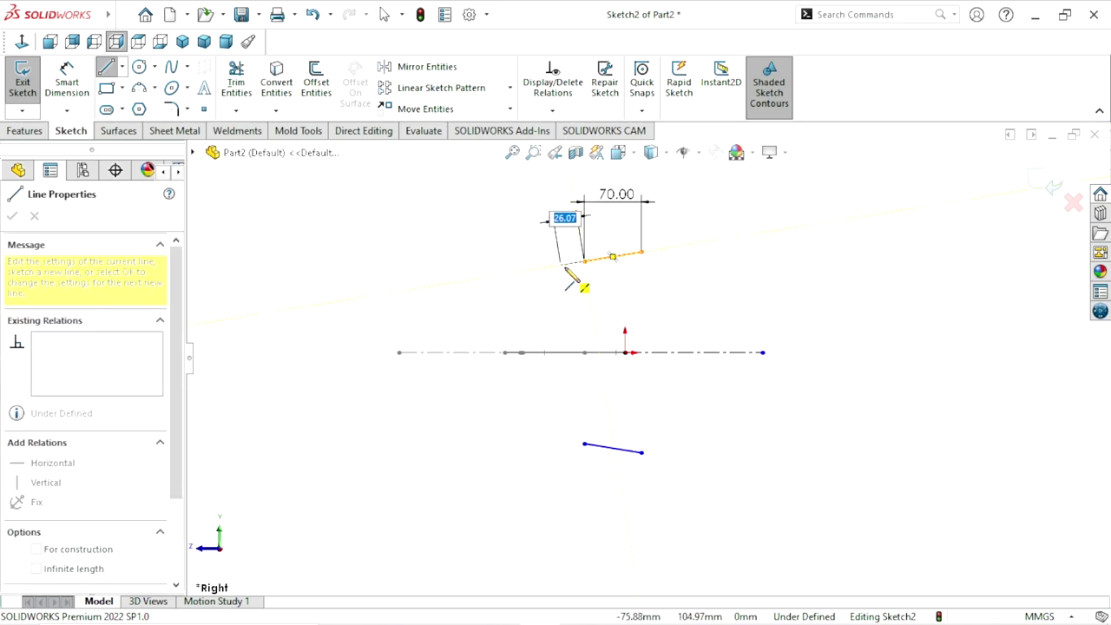
{"action": "key", "text": "Escape"}
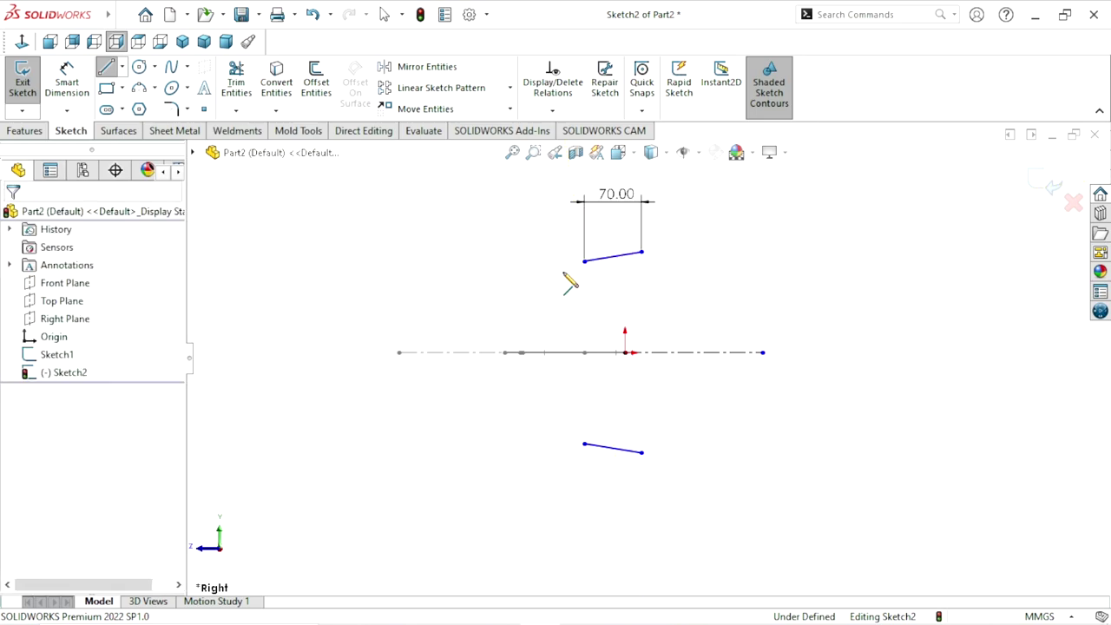
{"action": "middle_click_drag", "start_coordinate": [657, 273], "coordinate": [645, 295], "text": "ctrl"}
{"action": "scroll", "coordinate": [611, 333], "scroll_direction": "down", "scroll_amount": 2}
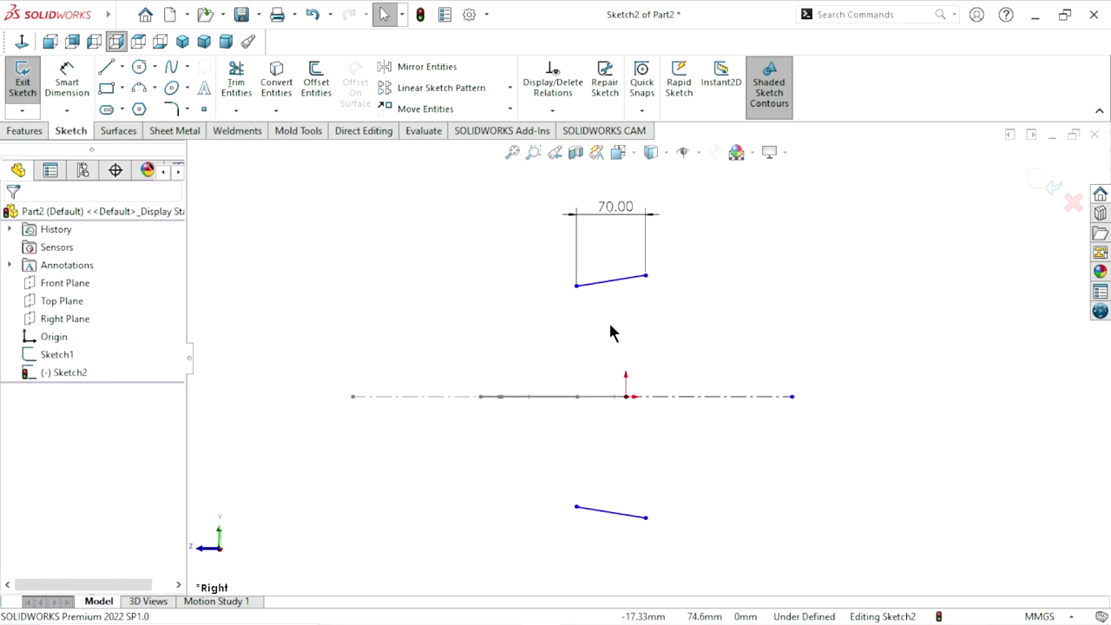
{"action": "scroll", "coordinate": [638, 389], "scroll_direction": "up", "scroll_amount": 2}
{"action": "scroll", "coordinate": [637, 389], "scroll_direction": "down", "scroll_amount": 2}
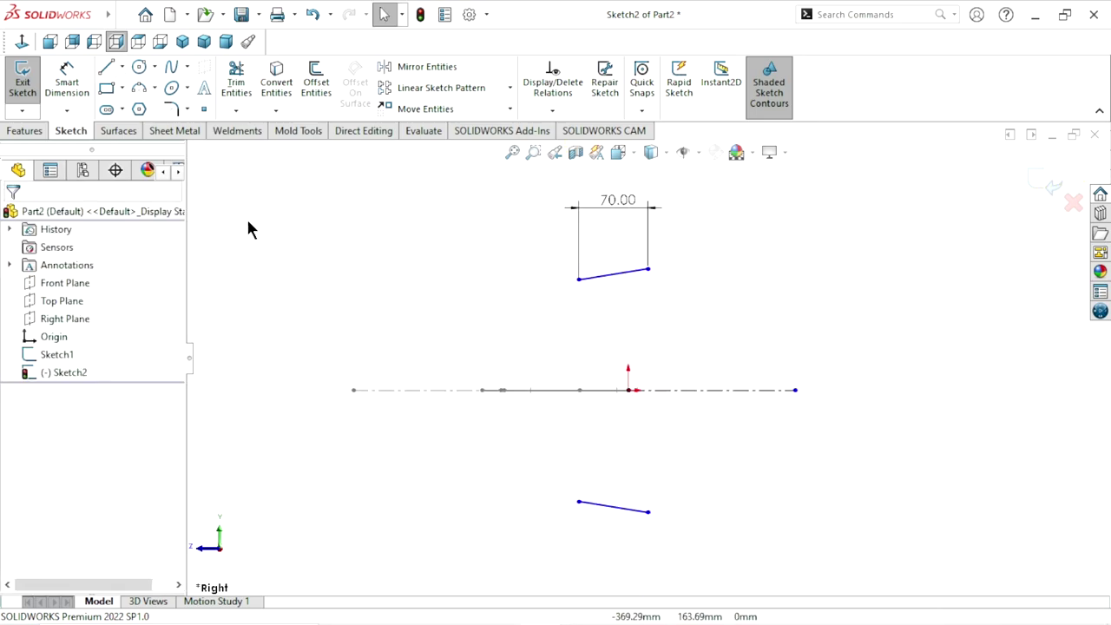
Draw a three-point arc bulging left near the two lines' left ends
{"action": "left_click", "coordinate": [139, 89]}
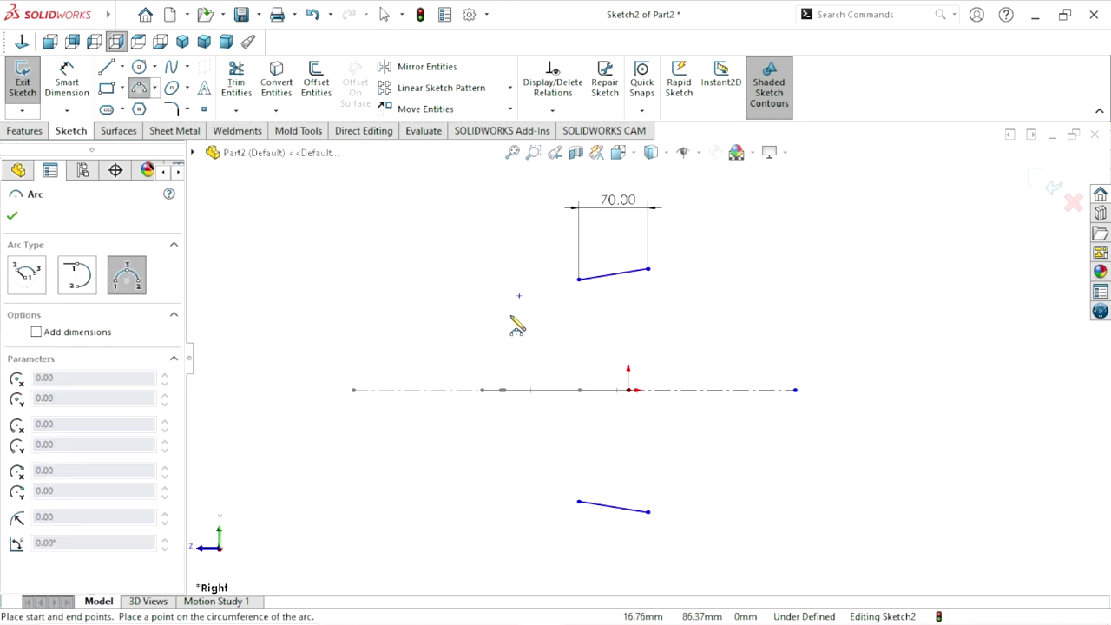
{"action": "left_click", "coordinate": [520, 465]}
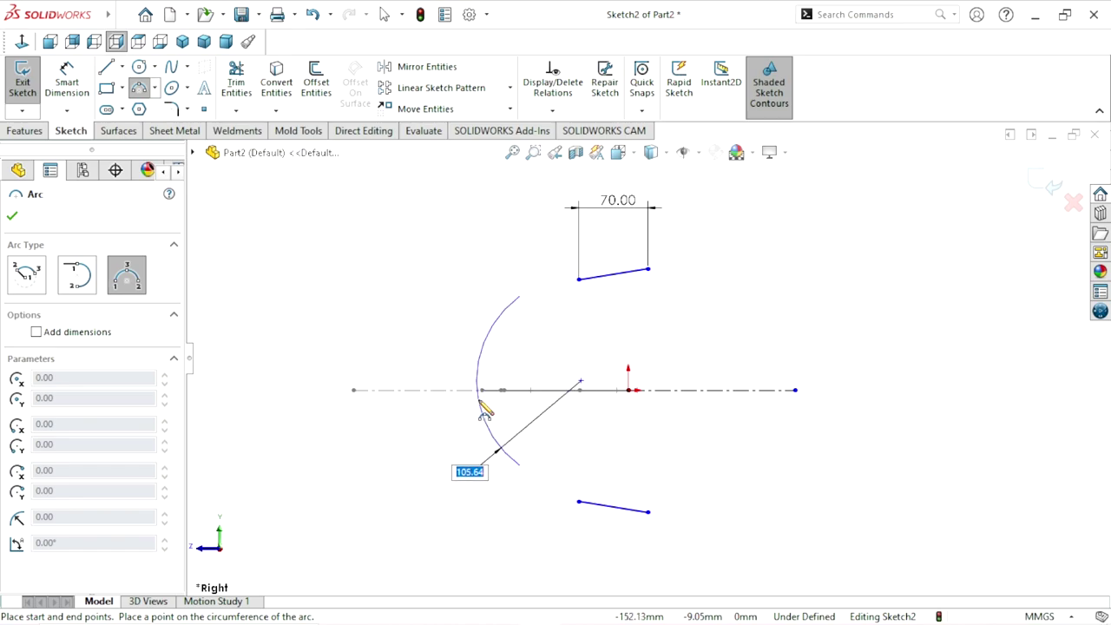
{"action": "left_click", "coordinate": [484, 413]}
{"action": "right_click", "coordinate": [560, 334]}
{"action": "left_click", "coordinate": [595, 339]}
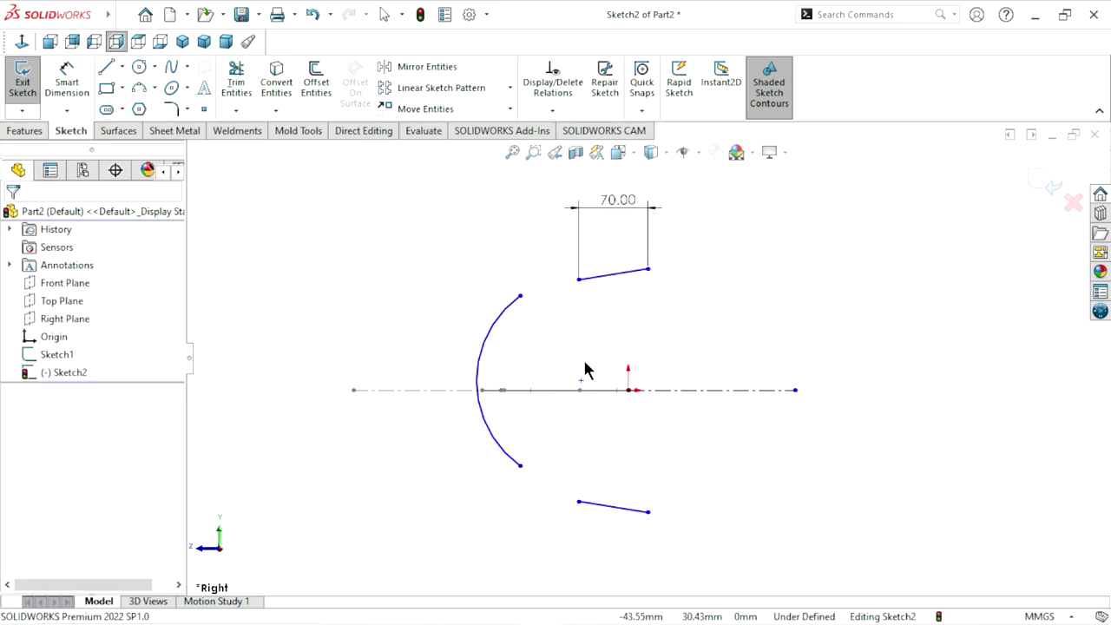
{"action": "scroll", "coordinate": [594, 356], "scroll_direction": "up", "scroll_amount": 2}
{"action": "scroll", "coordinate": [594, 356], "scroll_direction": "down", "scroll_amount": 2}
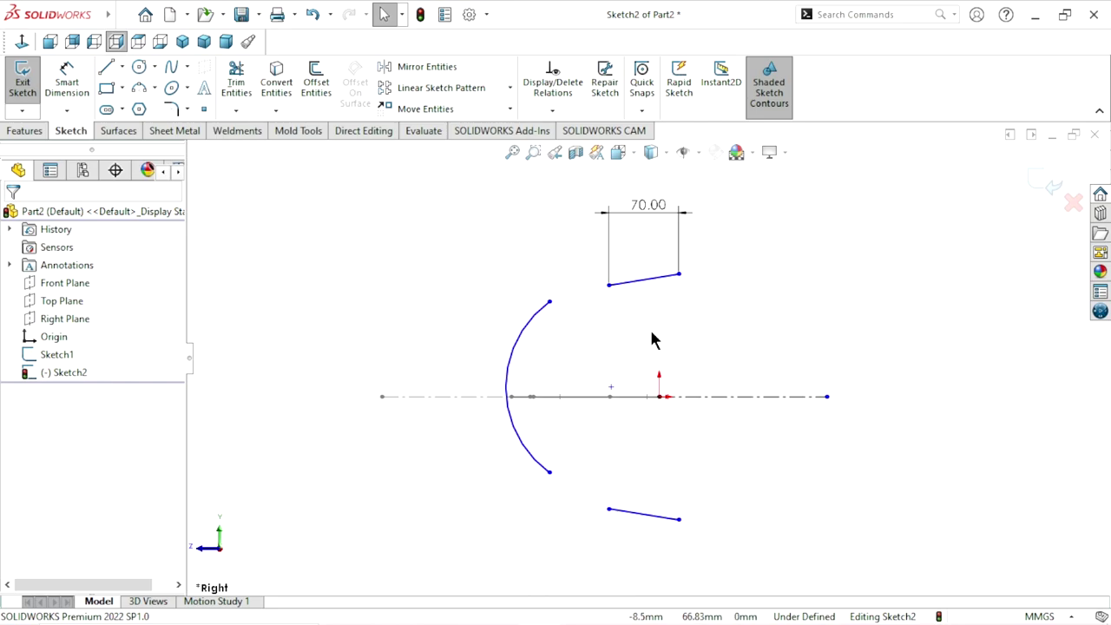
{"action": "scroll", "coordinate": [632, 364], "scroll_direction": "down", "scroll_amount": 1}
{"action": "scroll", "coordinate": [617, 344], "scroll_direction": "down", "scroll_amount": 1}
{"action": "scroll", "coordinate": [616, 339], "scroll_direction": "down", "scroll_amount": 1}
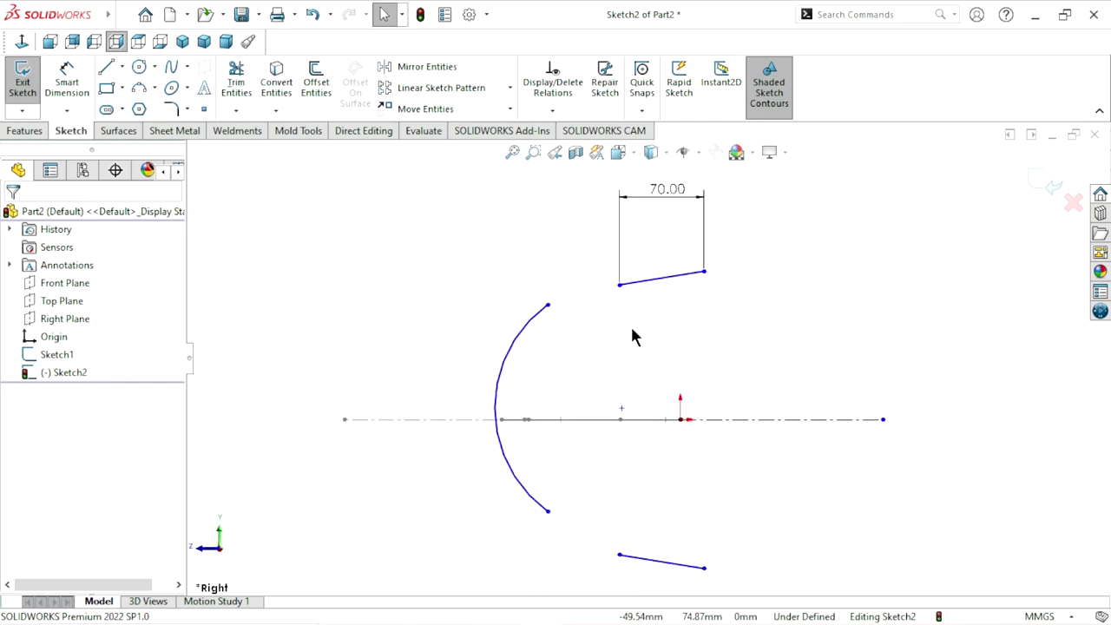
Make the arc's top and bottom ends coincident with the upper and lower lines' left ends
{"action": "left_click", "coordinate": [620, 289]}
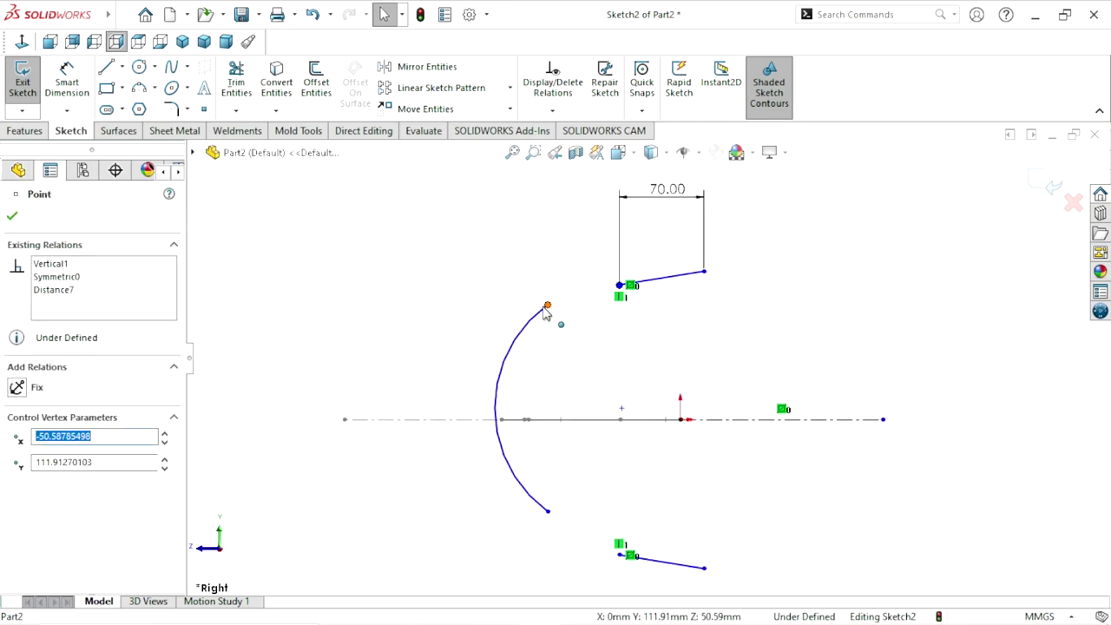
{"action": "left_click", "coordinate": [547, 306], "text": "ctrl"}
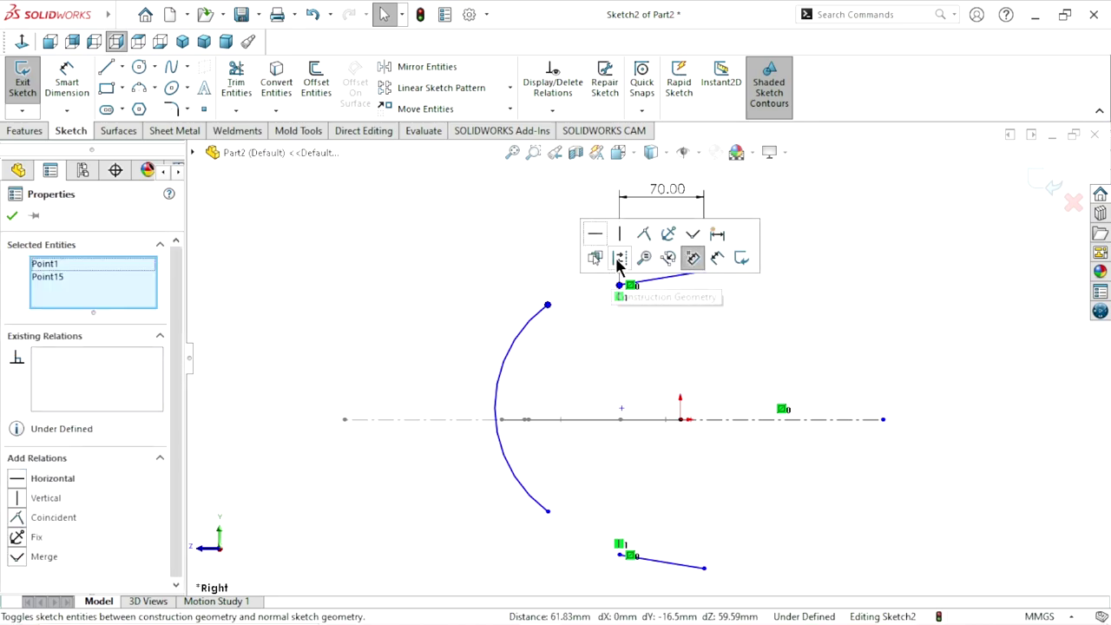
{"action": "left_click", "coordinate": [646, 231]}
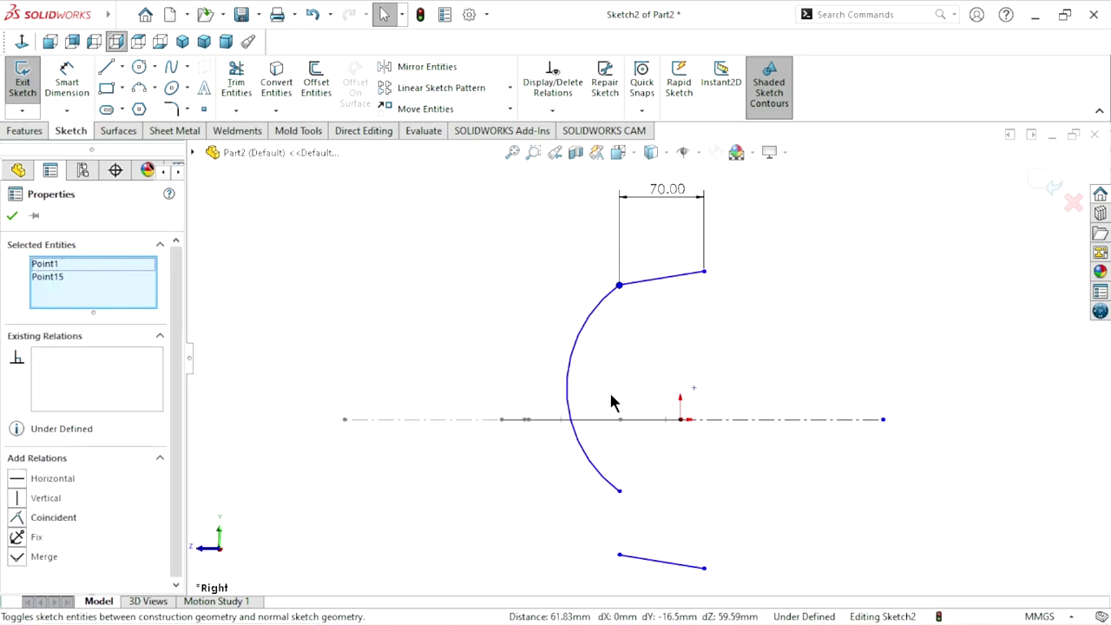
{"action": "left_click", "coordinate": [619, 556]}
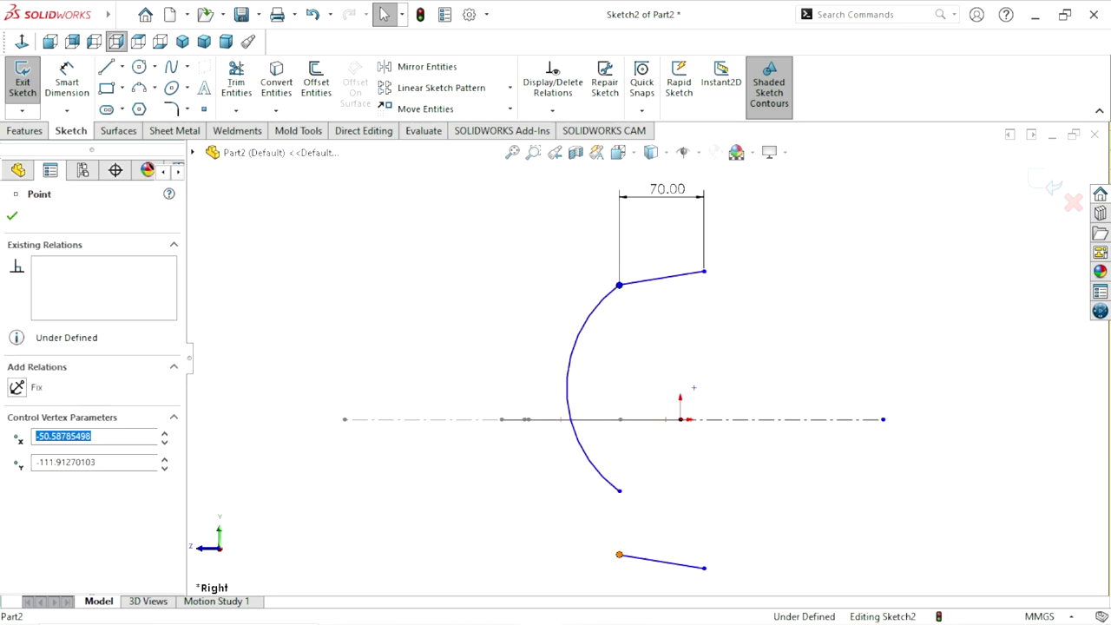
{"action": "left_click", "coordinate": [620, 491], "text": "ctrl"}
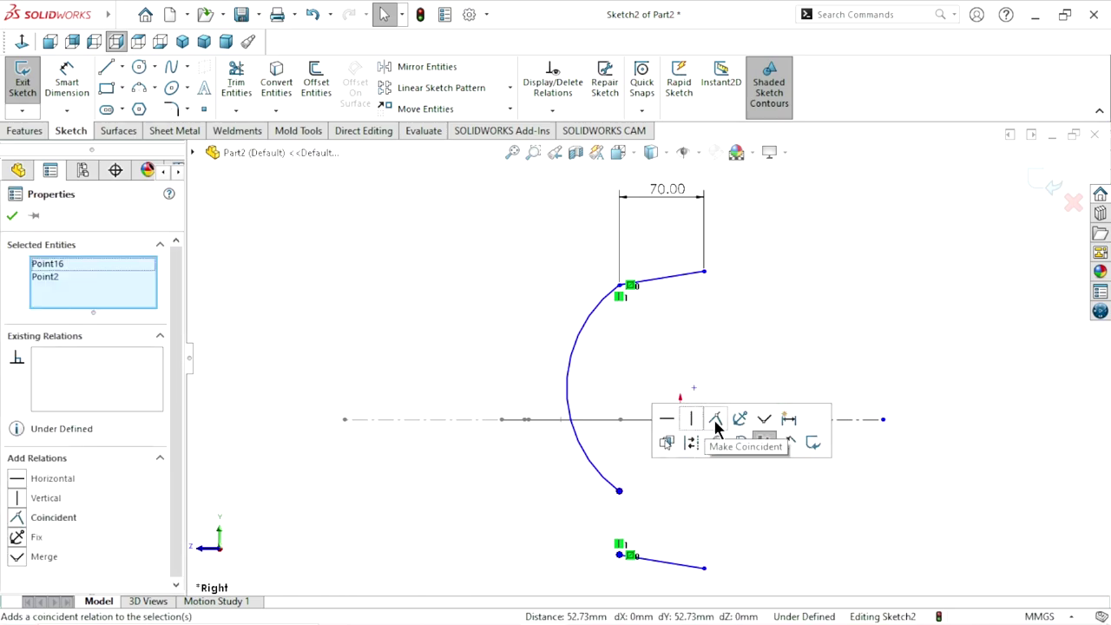
{"action": "left_click", "coordinate": [714, 418]}
{"action": "scroll", "coordinate": [595, 471], "scroll_direction": "up", "scroll_amount": 2}
{"action": "scroll", "coordinate": [698, 466], "scroll_direction": "up", "scroll_amount": 1}
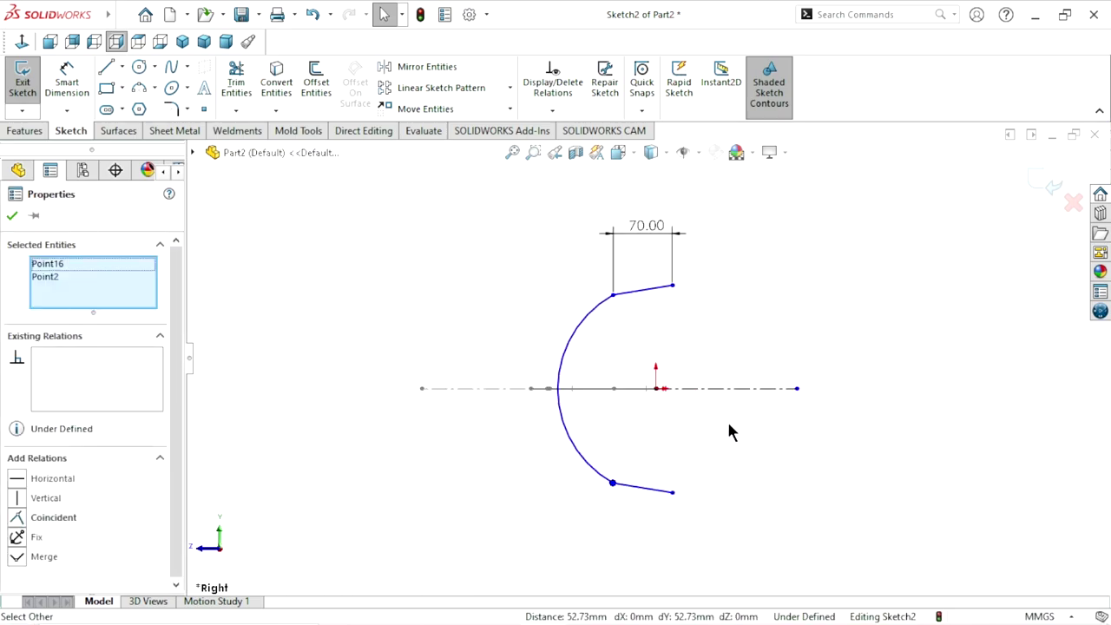
{"action": "scroll", "coordinate": [730, 431], "scroll_direction": "down", "scroll_amount": 1}
{"action": "scroll", "coordinate": [758, 347], "scroll_direction": "down", "scroll_amount": 1}
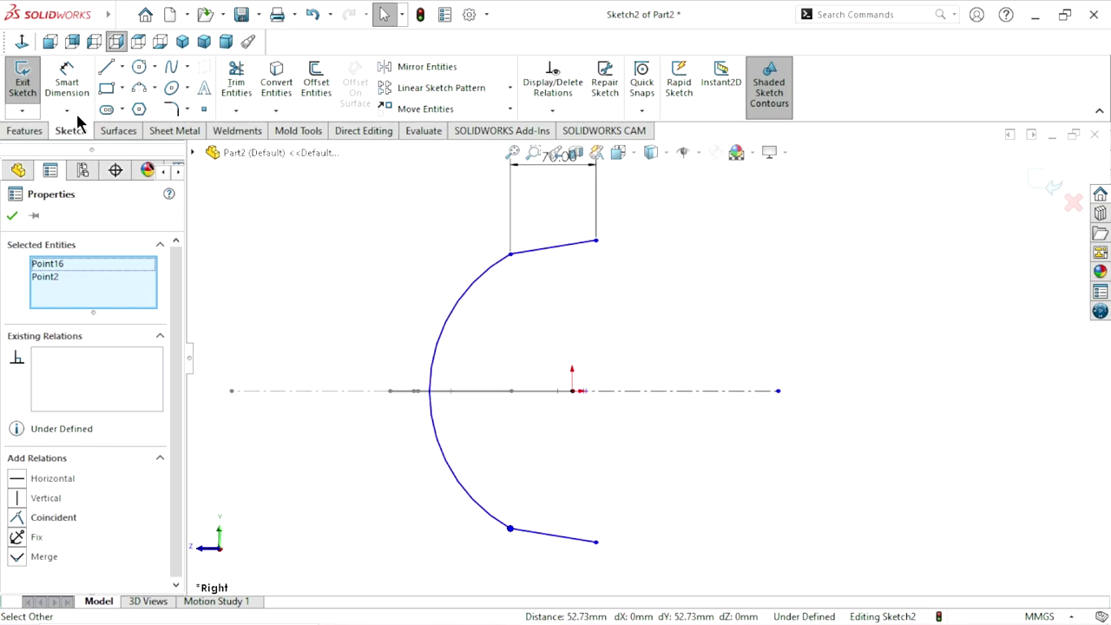
Dimension the new arc's radius to 115, replacing 127.93
{"action": "left_click", "coordinate": [66, 82]}
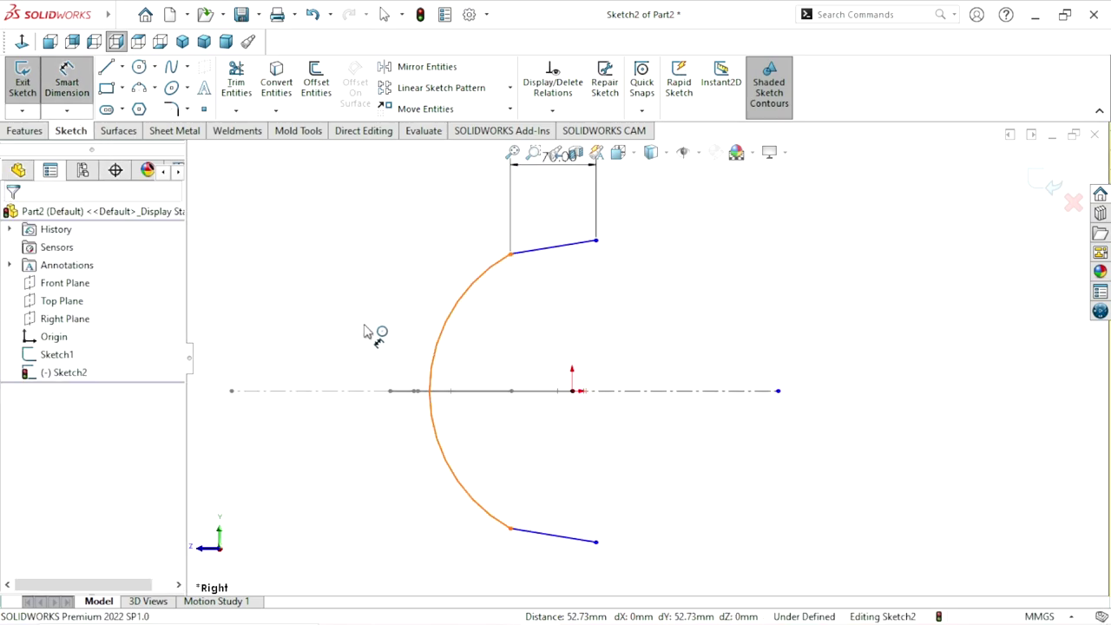
{"action": "left_click", "coordinate": [441, 332]}
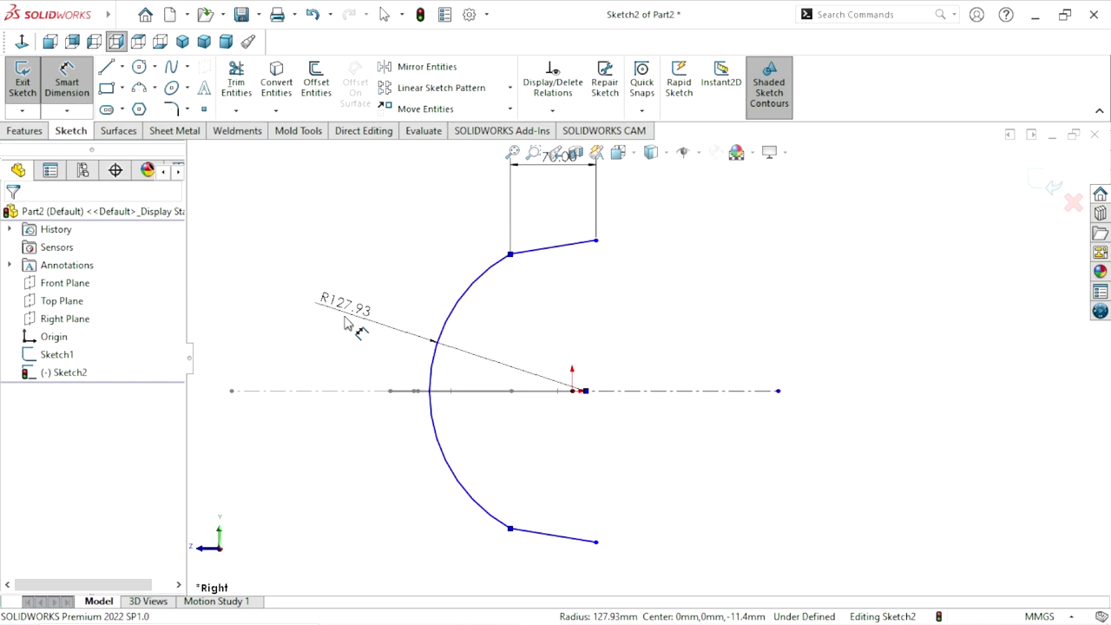
{"action": "left_click", "coordinate": [346, 323]}
{"action": "type", "text": "115"}
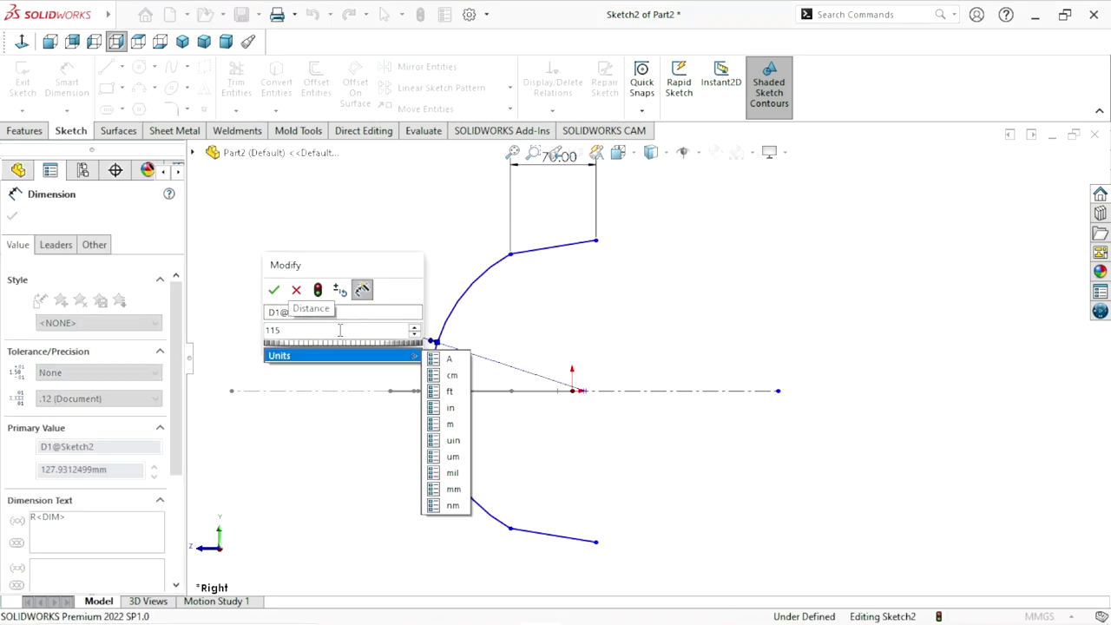
{"action": "left_click", "coordinate": [274, 289]}
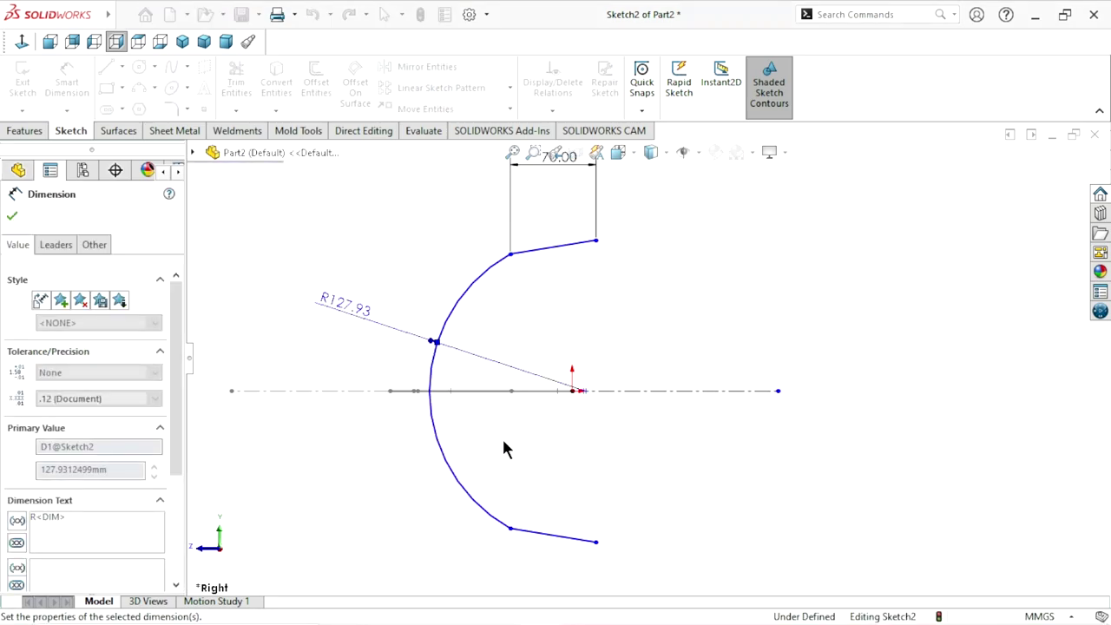
{"action": "mouse_move", "coordinate": [528, 432]}
{"action": "middle_mouse_down"}
{"action": "mouse_move", "coordinate": [633, 434]}
{"action": "mouse_move", "coordinate": [618, 428]}
{"action": "middle_mouse_up"}
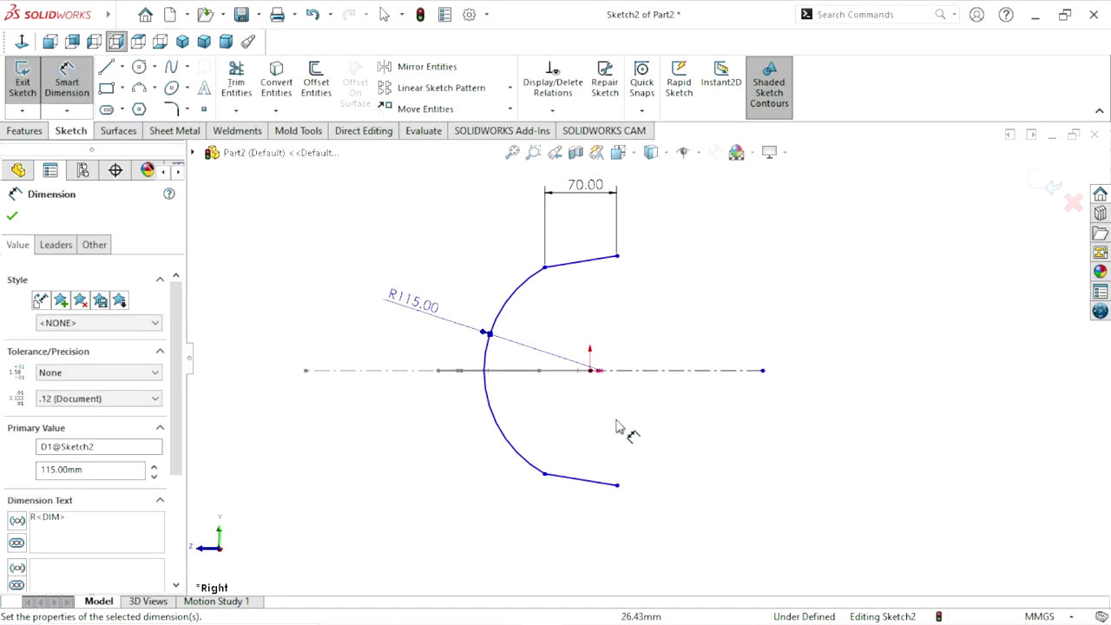
{"action": "left_click", "coordinate": [12, 215]}
{"action": "mouse_move", "coordinate": [664, 389]}
{"action": "middle_mouse_down"}
{"action": "mouse_move", "coordinate": [665, 366]}
{"action": "mouse_move", "coordinate": [739, 402]}
{"action": "mouse_move", "coordinate": [736, 437]}
{"action": "middle_mouse_up"}
Pierce the R115 arc onto Sketch1's sloped line, then view the Right plane face-on
{"action": "scroll", "coordinate": [463, 367], "scroll_direction": "down", "scroll_amount": 3}
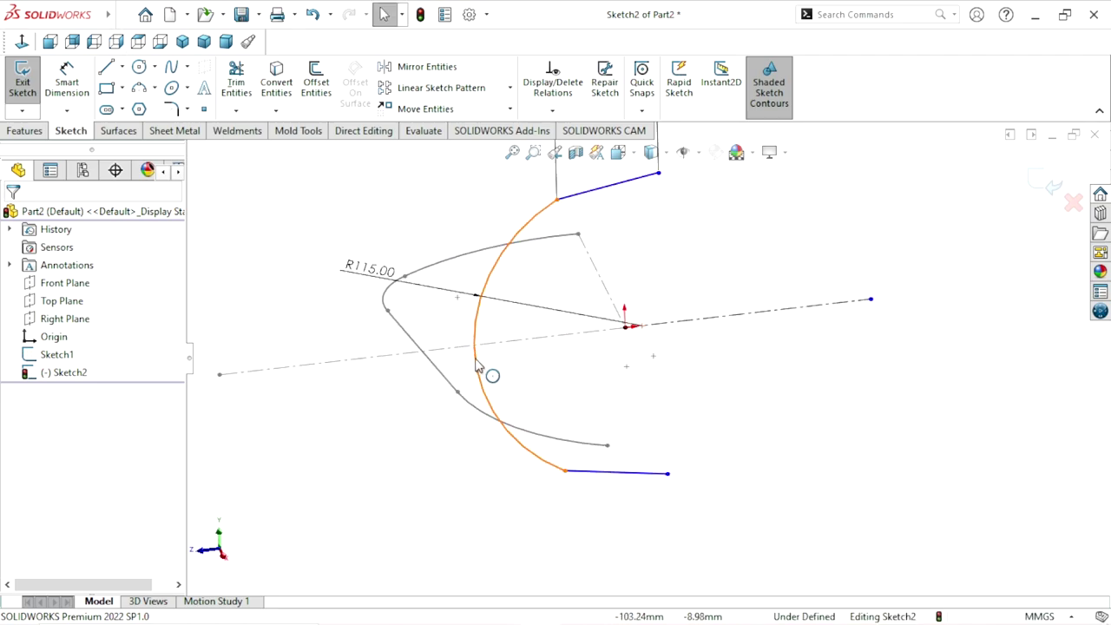
{"action": "left_click", "coordinate": [476, 348]}
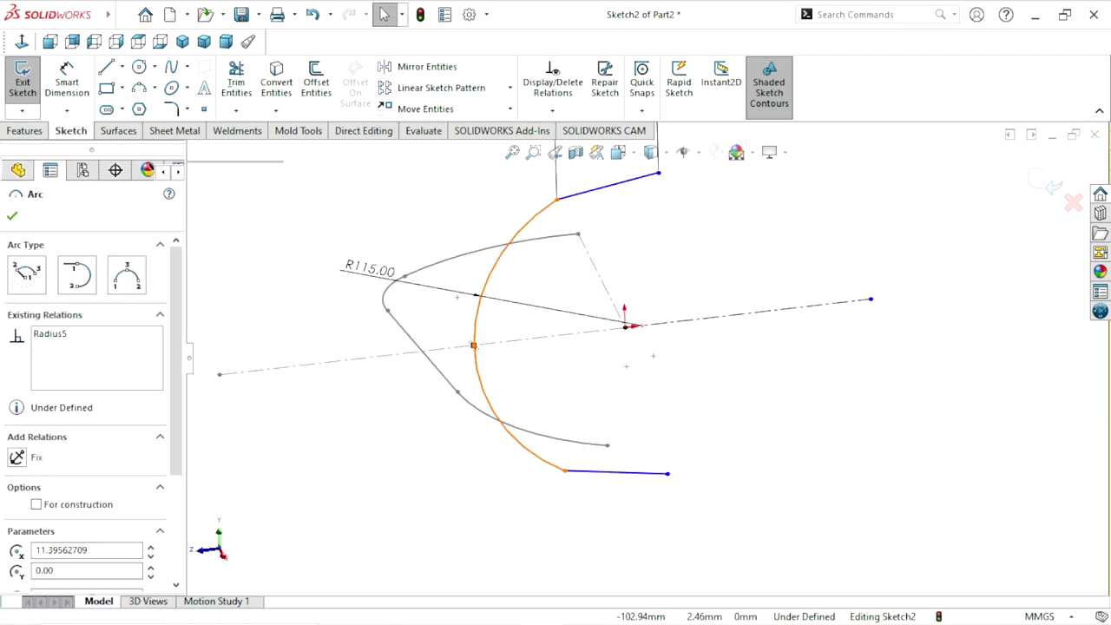
{"action": "left_click", "coordinate": [473, 345], "text": "ctrl"}
{"action": "key", "text": "Escape"}
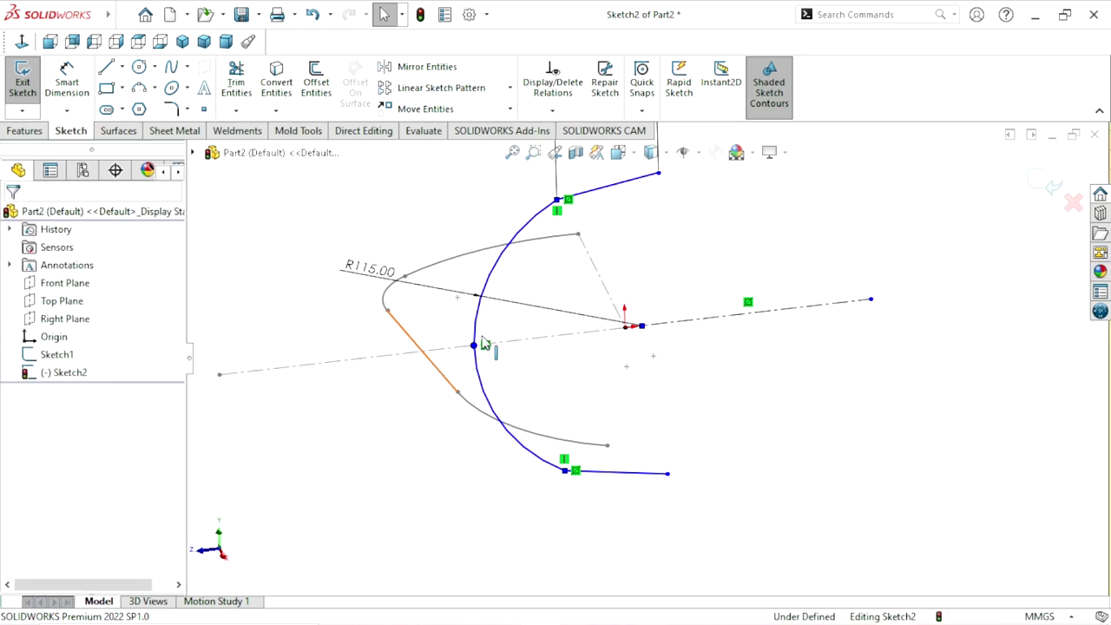
{"action": "left_click", "coordinate": [526, 337], "text": "ctrl"}
{"action": "left_click", "coordinate": [694, 422]}
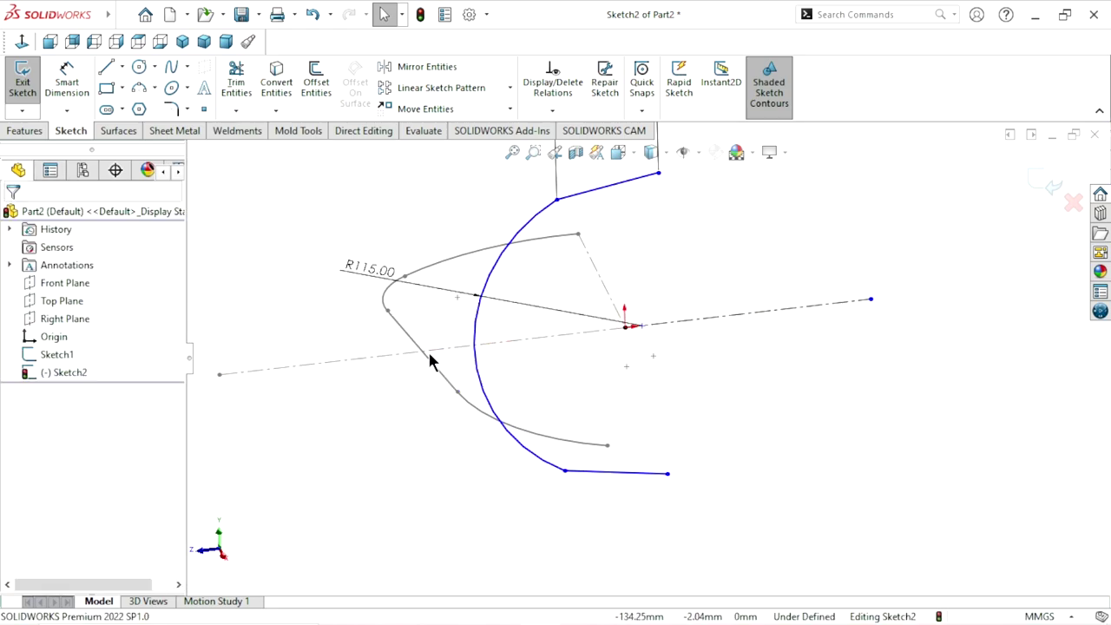
{"action": "left_click", "coordinate": [474, 346]}
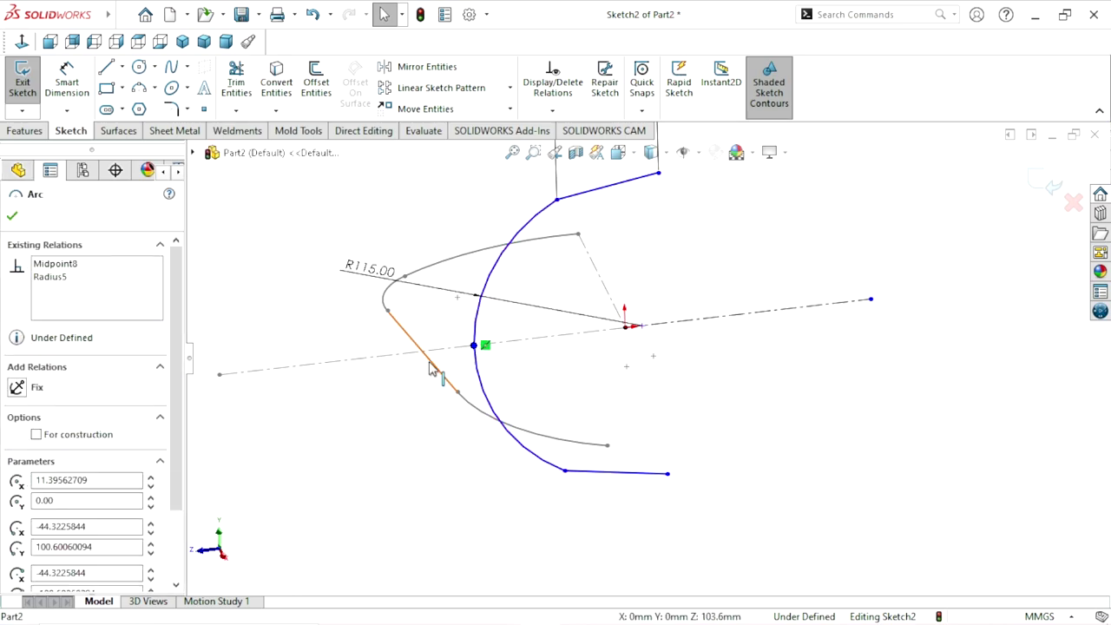
{"action": "left_click", "coordinate": [429, 361], "text": "ctrl"}
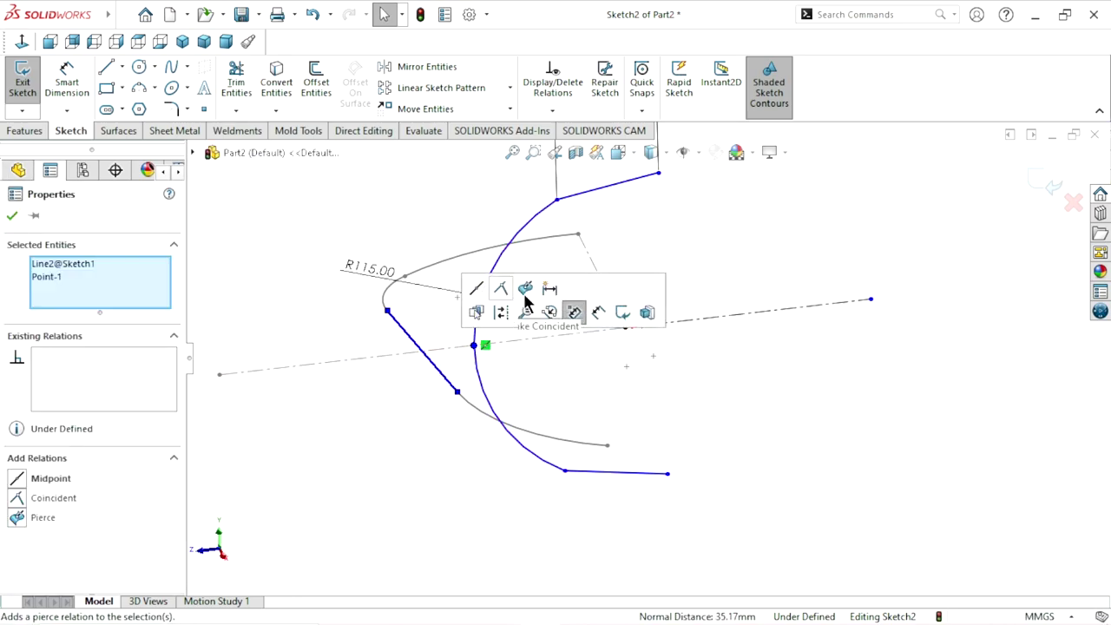
{"action": "left_click", "coordinate": [533, 290]}
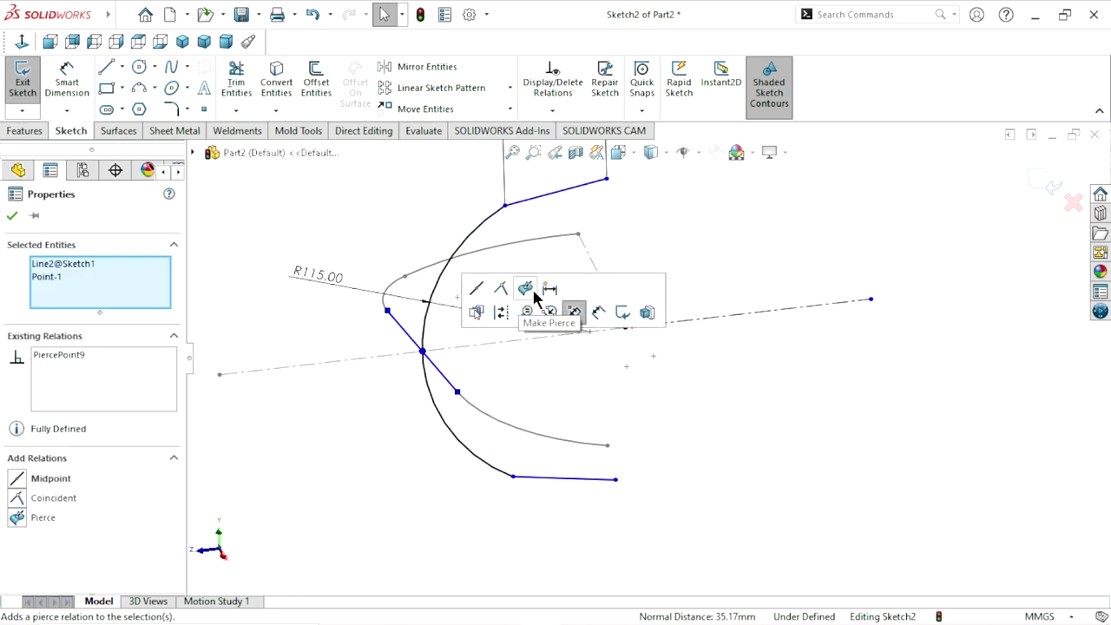
{"action": "left_click", "coordinate": [15, 218]}
{"action": "left_click", "coordinate": [21, 43]}
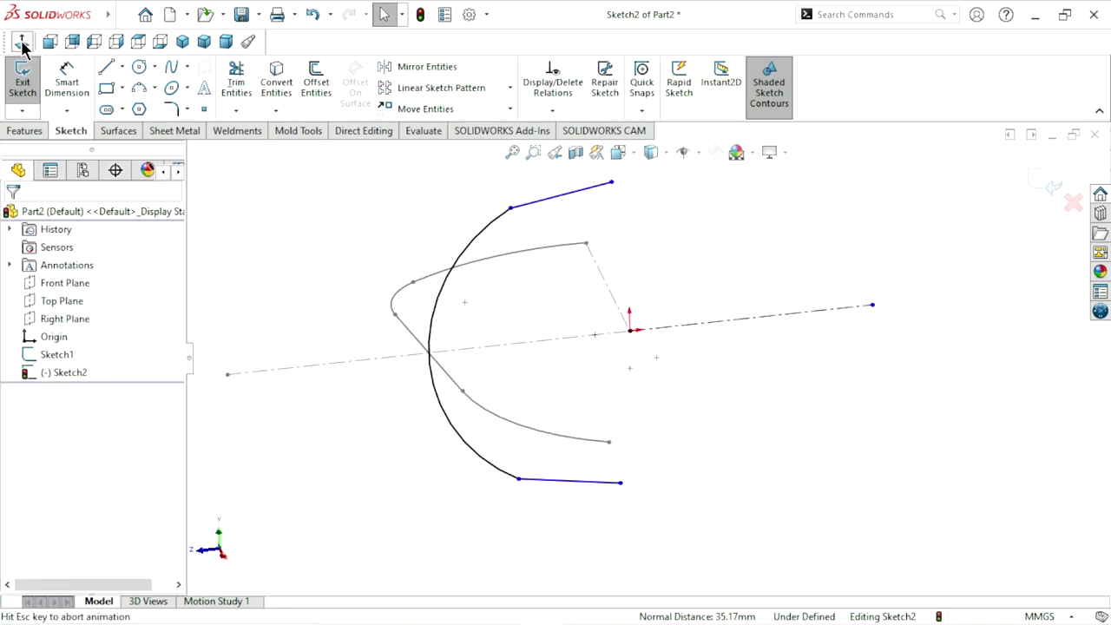
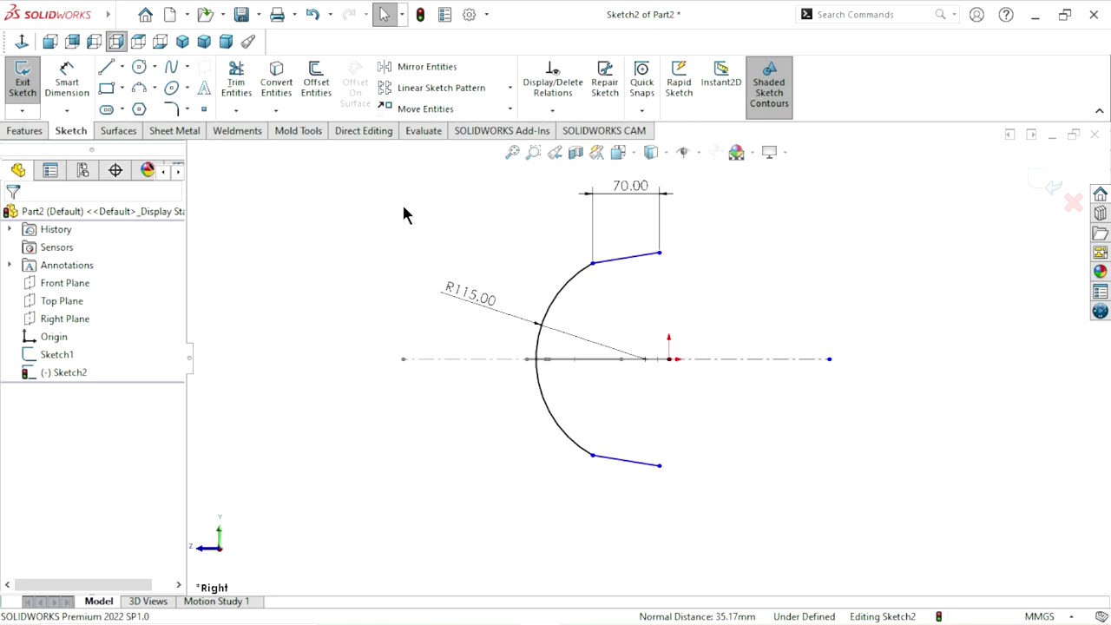
Round the top and bottom arc-to-line corners with R50 sketch fillets, accepting the warnings
{"action": "left_click", "coordinate": [169, 111]}
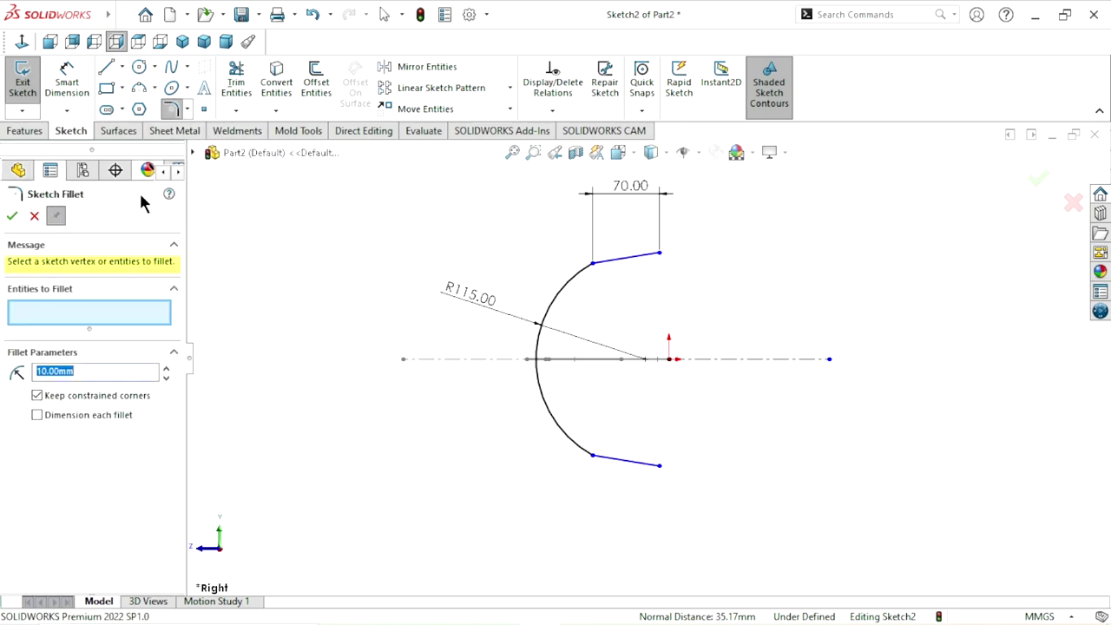
{"action": "left_click", "coordinate": [101, 371]}
{"action": "type", "text": "50"}
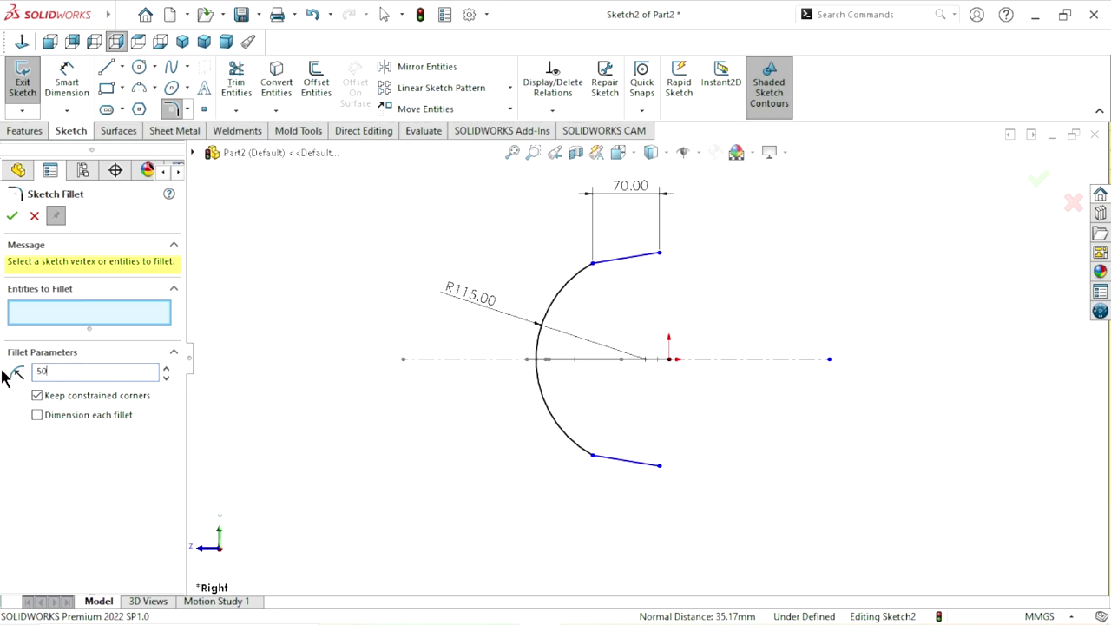
{"action": "left_click", "coordinate": [594, 263]}
{"action": "left_click", "coordinate": [590, 332]}
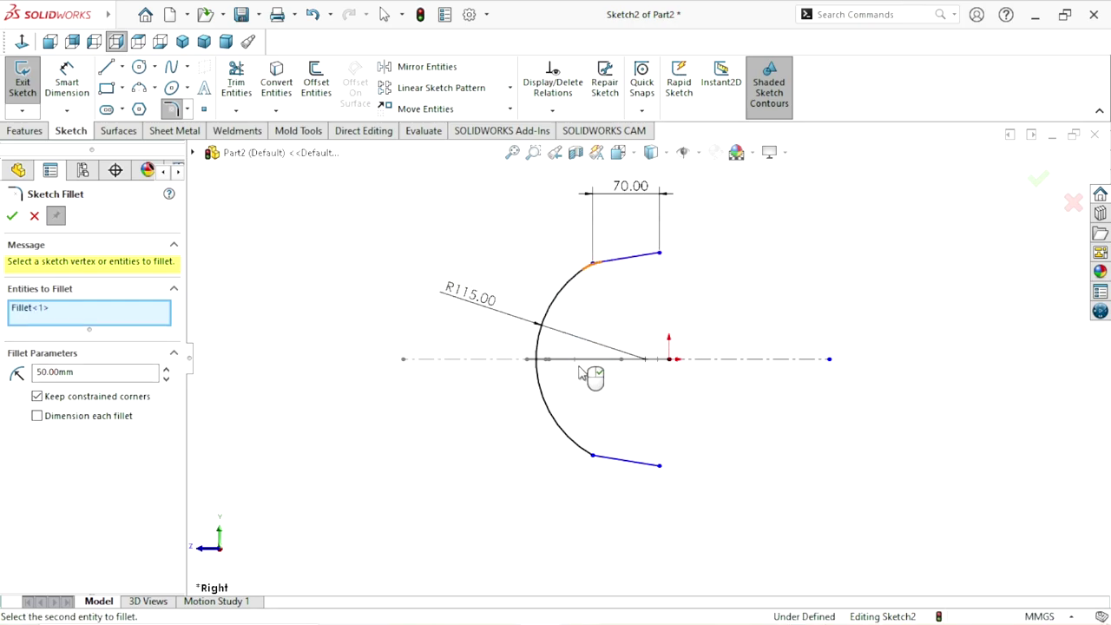
{"action": "left_click", "coordinate": [593, 457]}
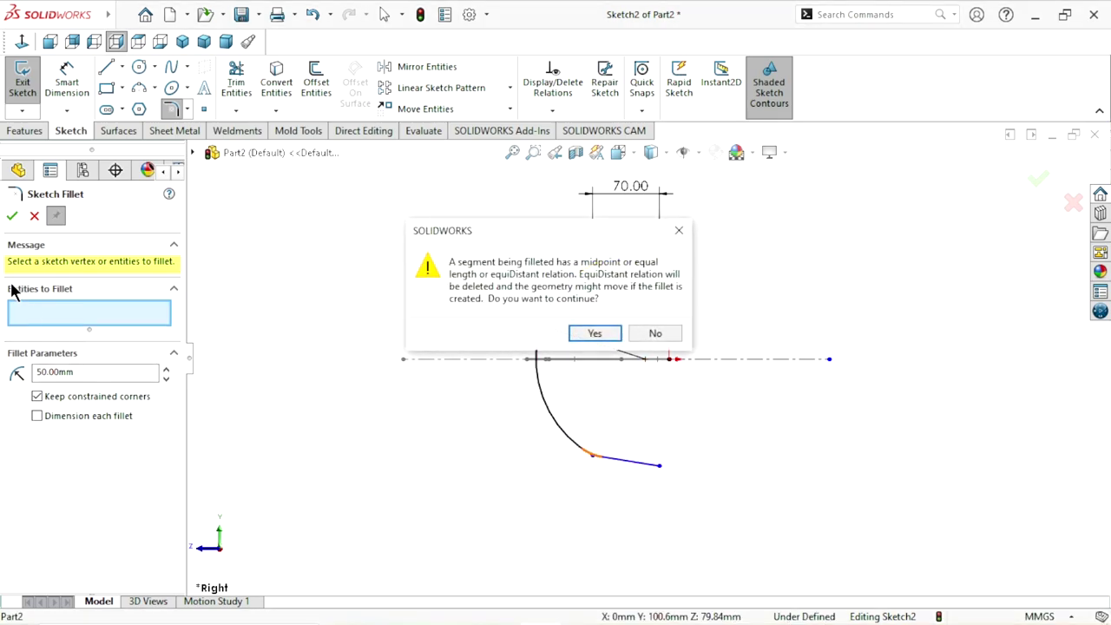
{"action": "left_click", "coordinate": [593, 335]}
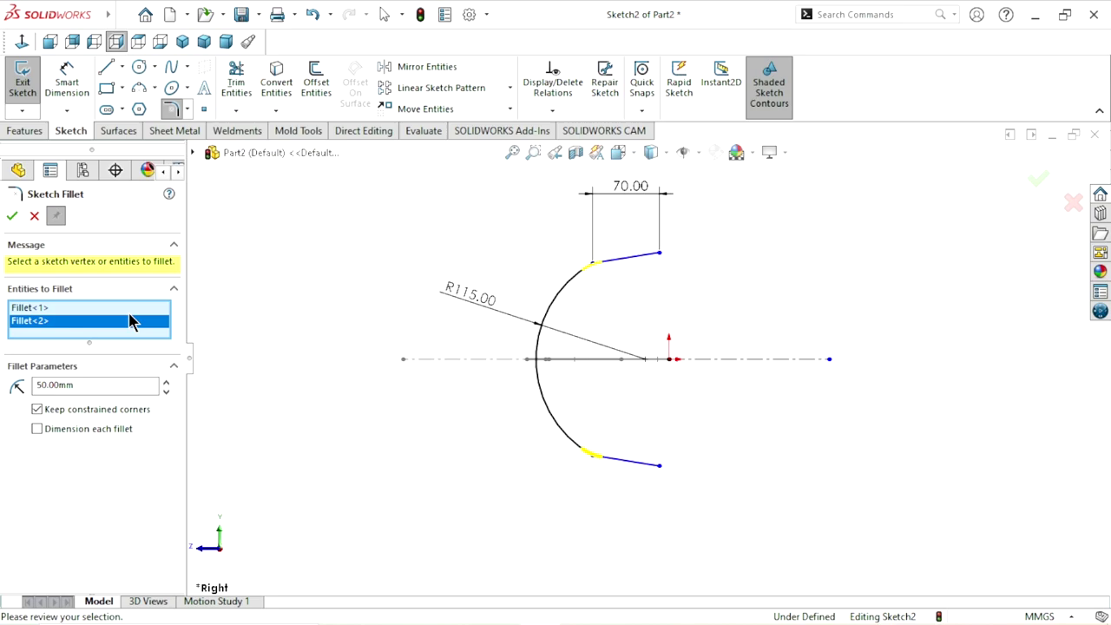
{"action": "left_click", "coordinate": [12, 216]}
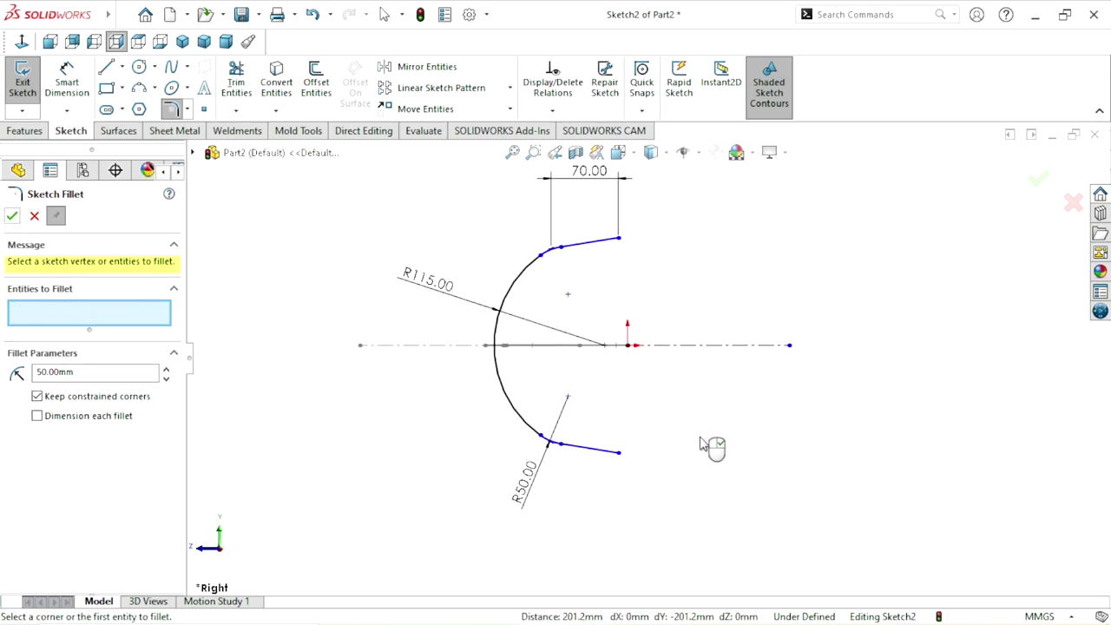
Try a 2 mm end-to-end distance, undo it, and delete the 223.82 dimension
{"action": "left_click", "coordinate": [33, 217]}
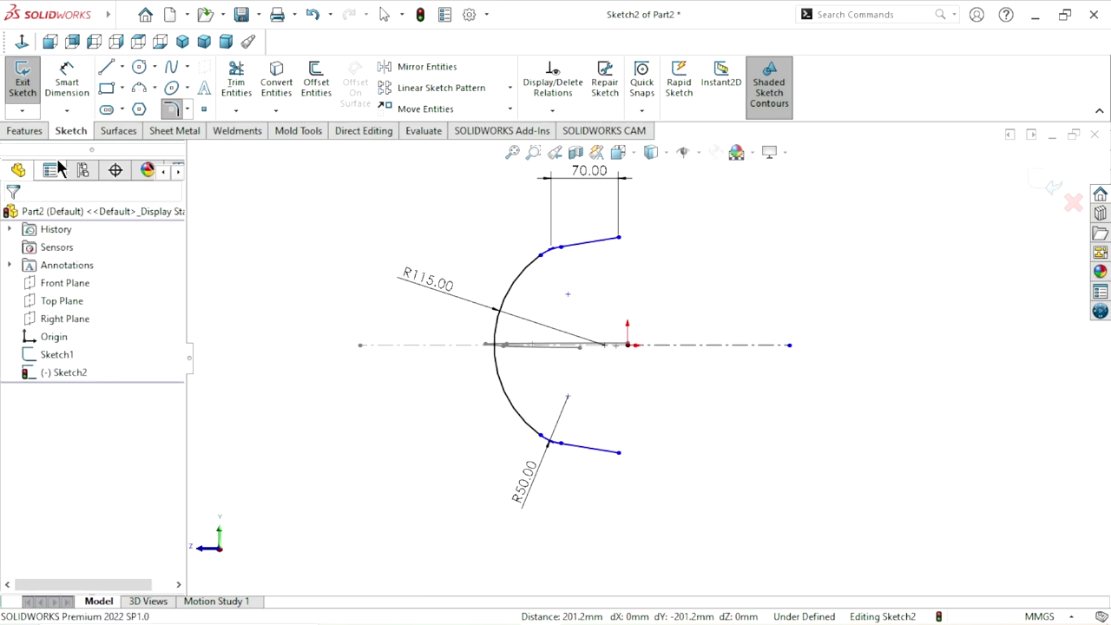
{"action": "left_click", "coordinate": [70, 87]}
{"action": "left_click", "coordinate": [618, 238]}
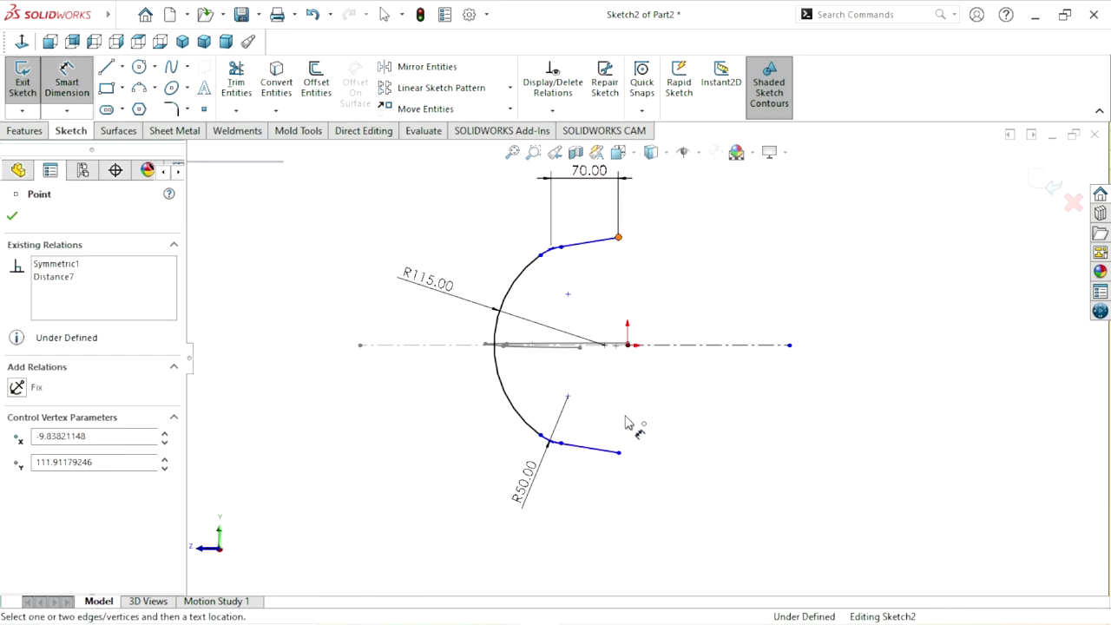
{"action": "left_click", "coordinate": [619, 453]}
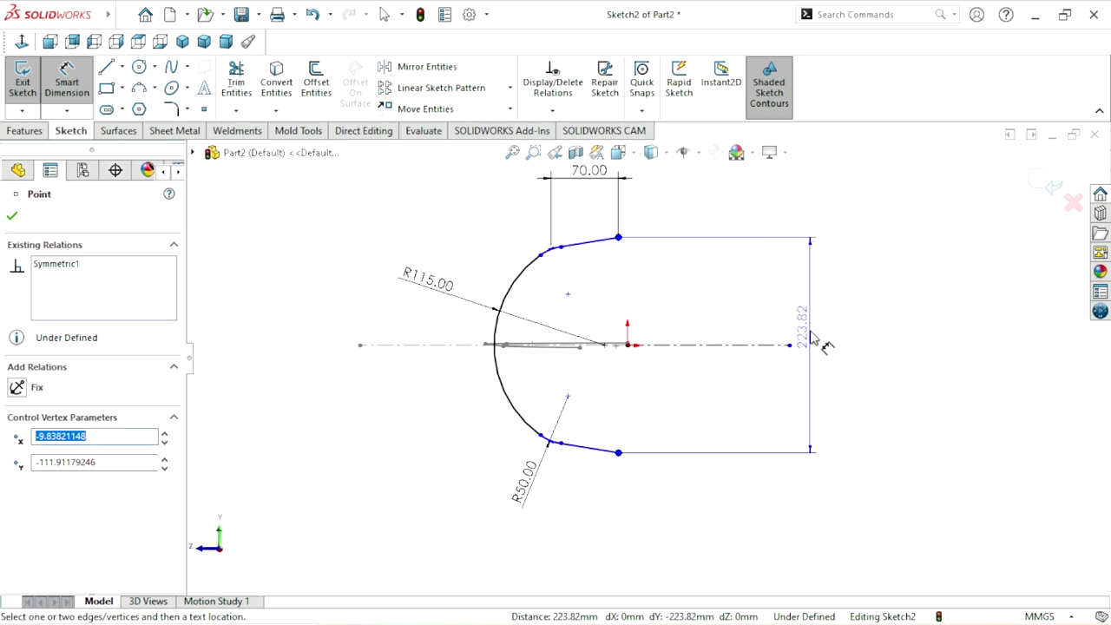
{"action": "left_click", "coordinate": [818, 344]}
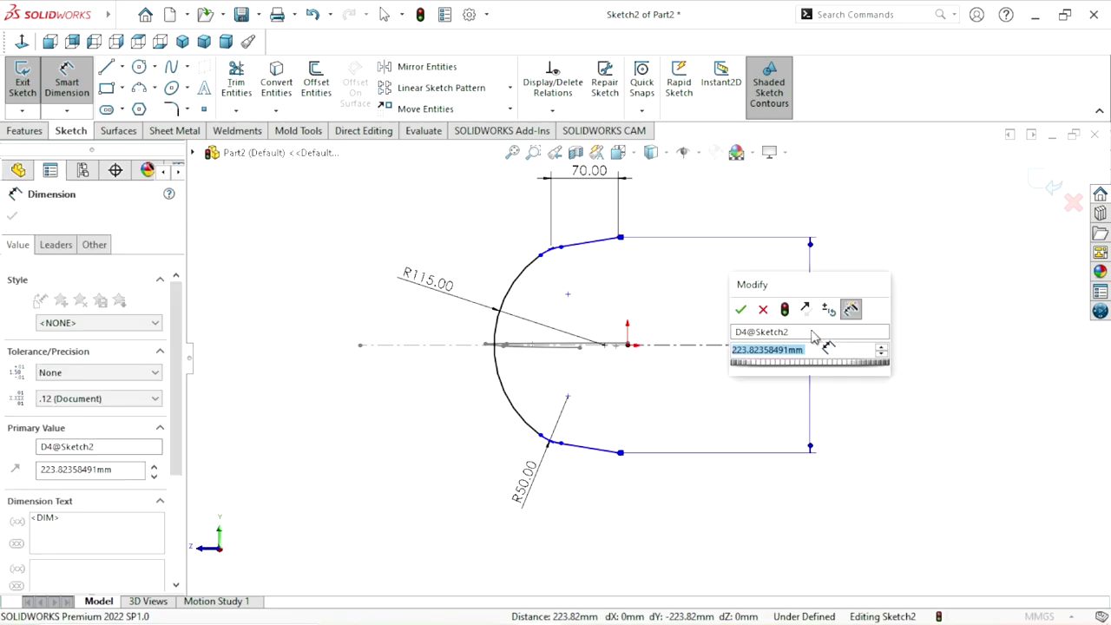
{"action": "type", "text": "2"}
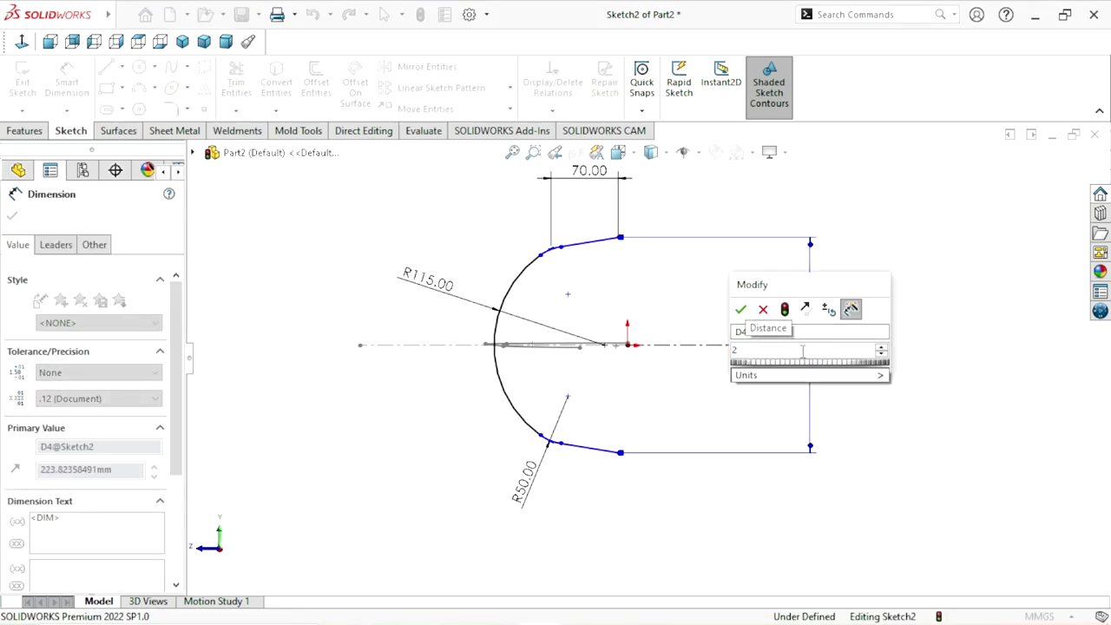
{"action": "left_click", "coordinate": [740, 309]}
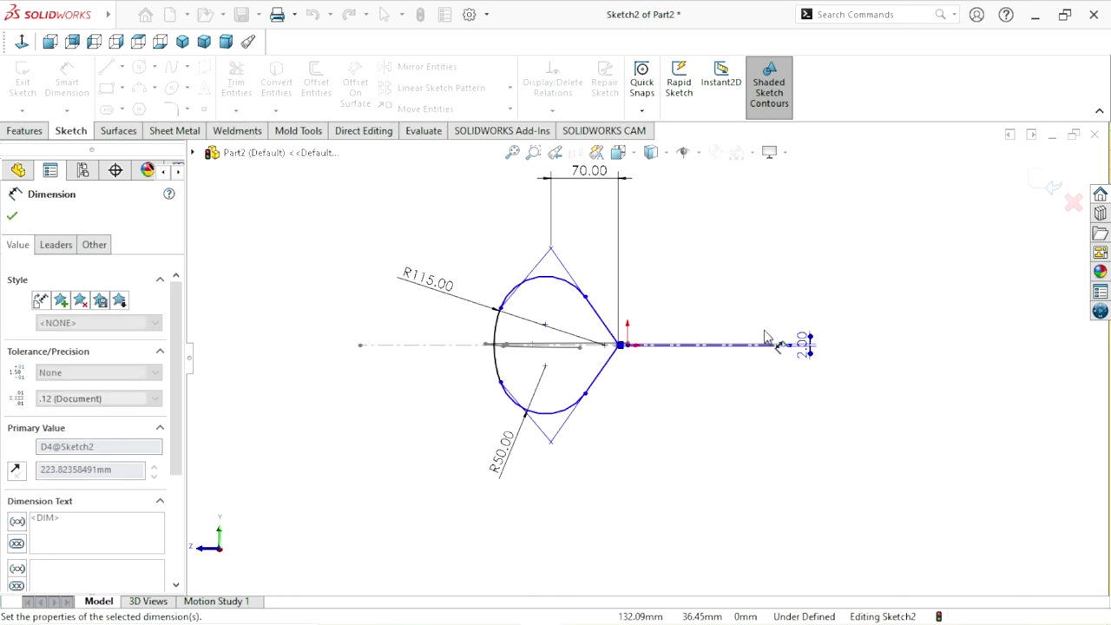
{"action": "middle_click_drag", "start_coordinate": [751, 393], "coordinate": [705, 385], "text": "ctrl"}
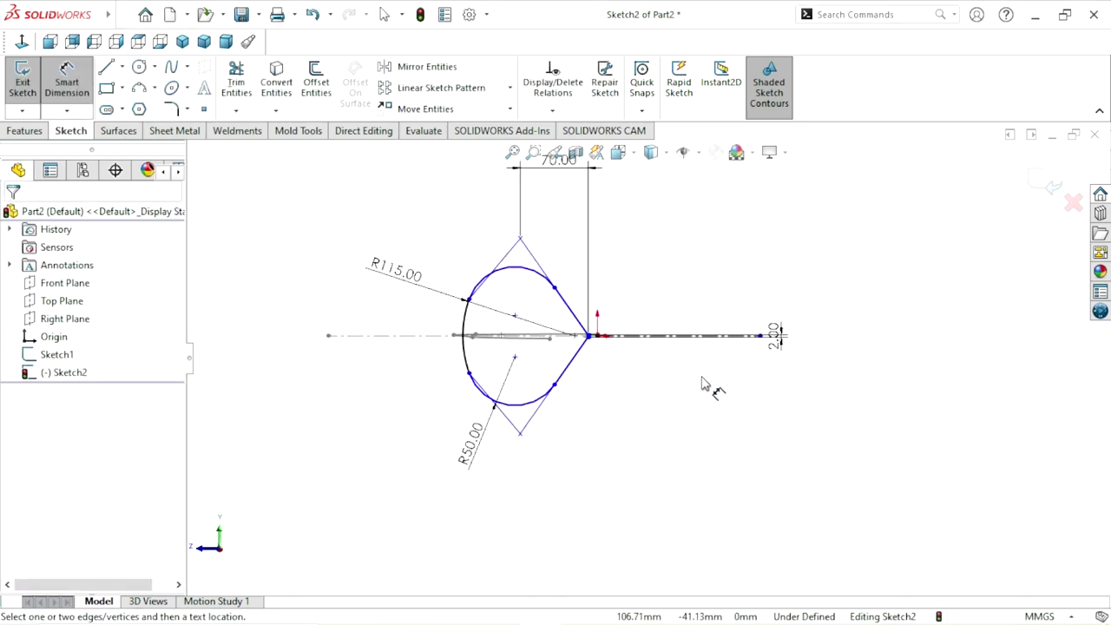
{"action": "key", "text": "ctrl+z"}
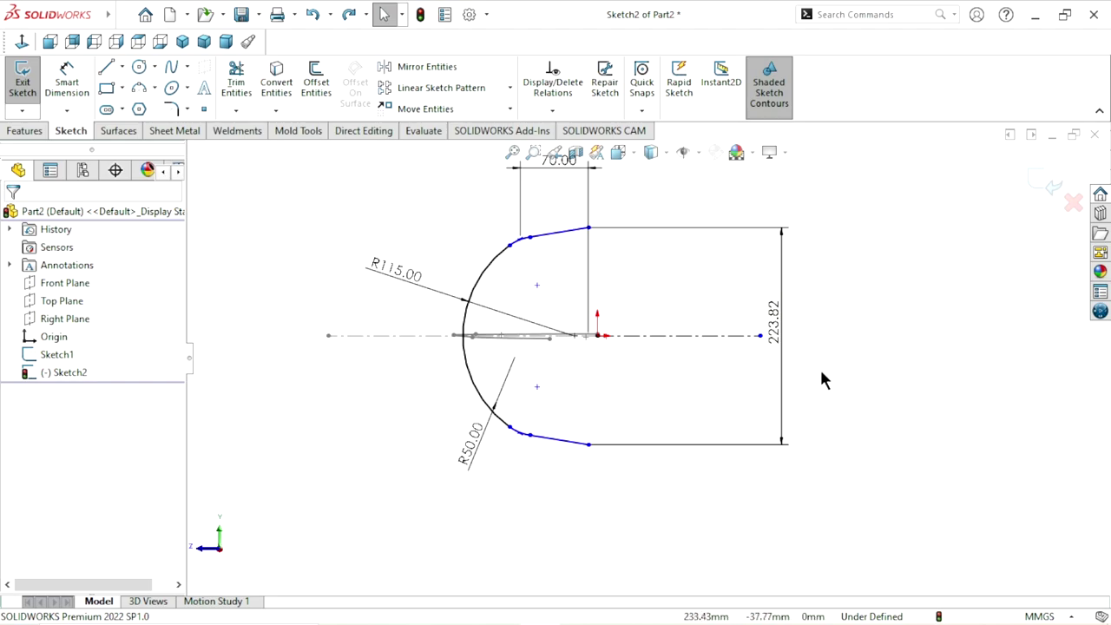
{"action": "left_click", "coordinate": [776, 331]}
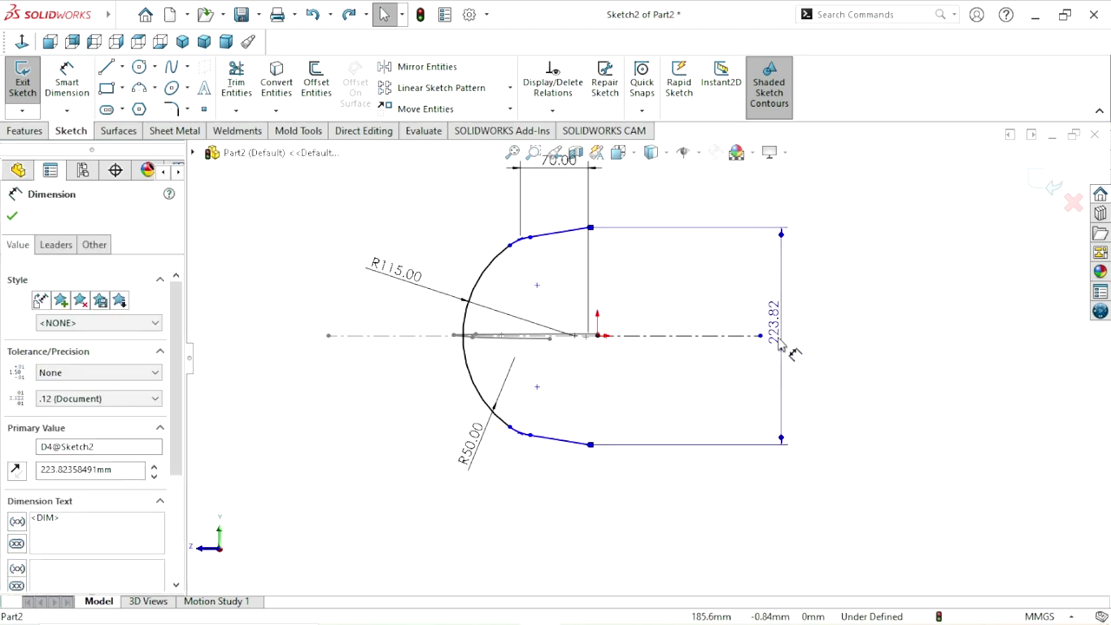
{"action": "key", "text": "Delete"}
Dimension the top sloped line at 4.5° to the centreline
{"action": "left_click", "coordinate": [69, 85]}
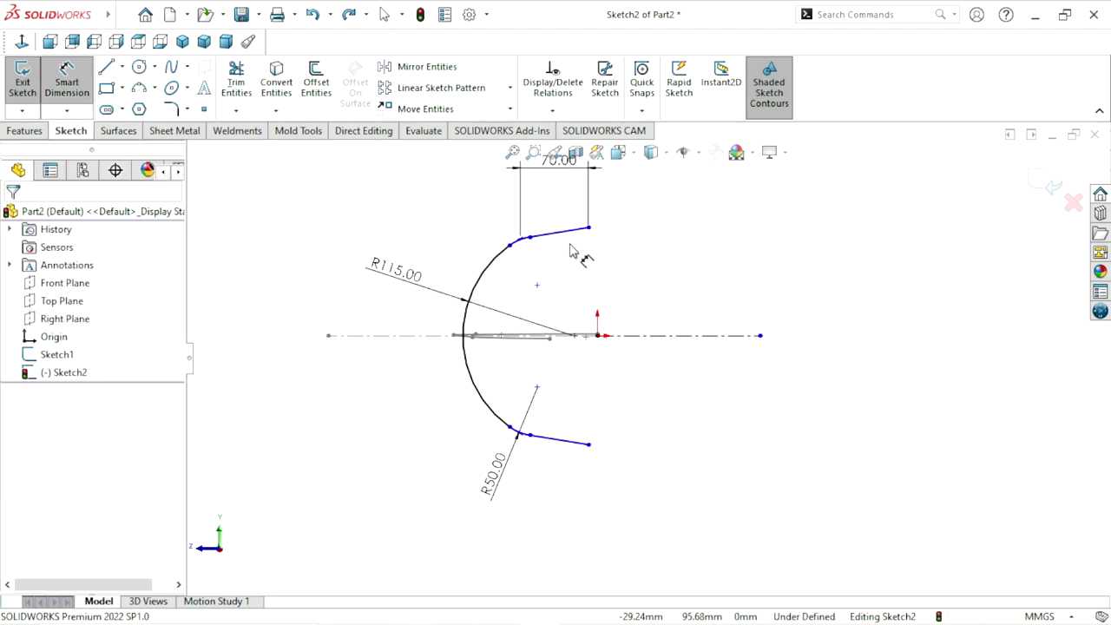
{"action": "left_click", "coordinate": [734, 337]}
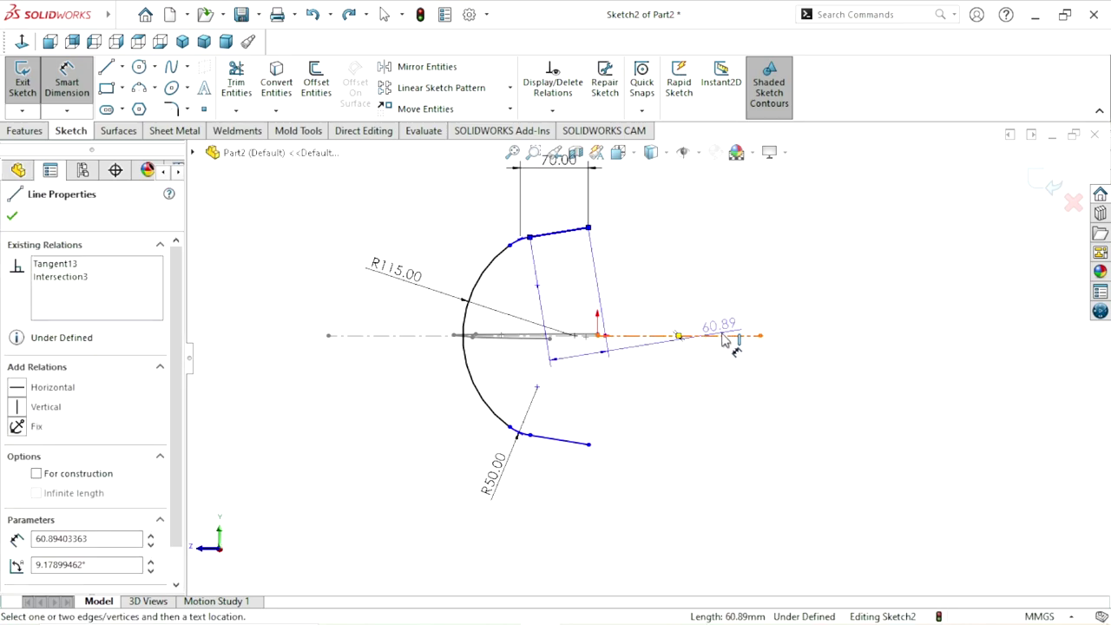
{"action": "left_click", "coordinate": [736, 337]}
{"action": "left_click", "coordinate": [584, 299]}
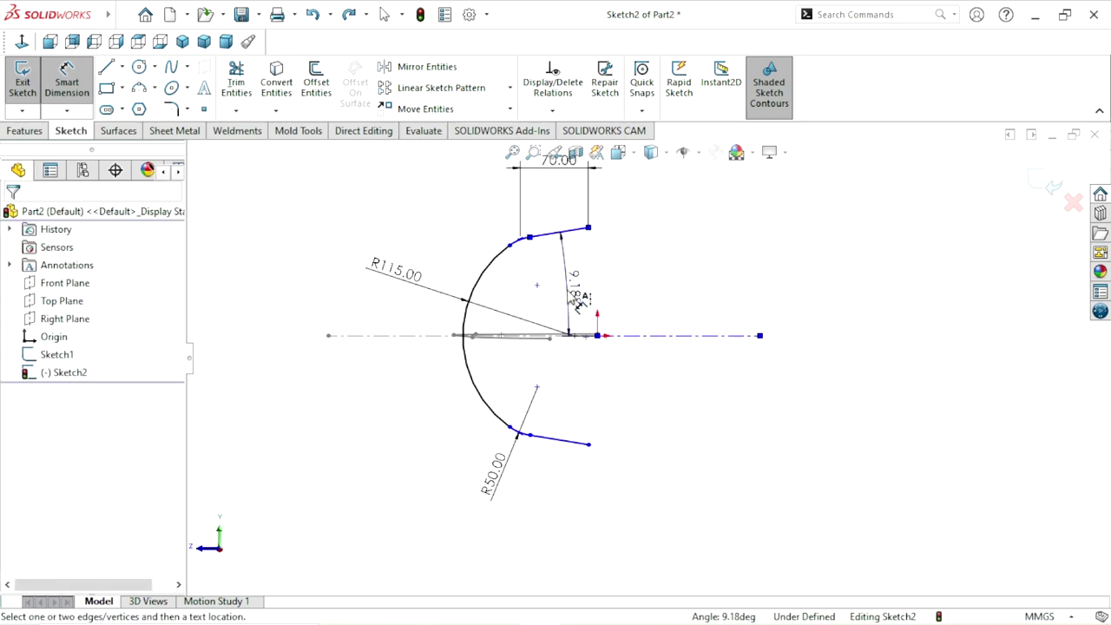
{"action": "type", "text": "4.5"}
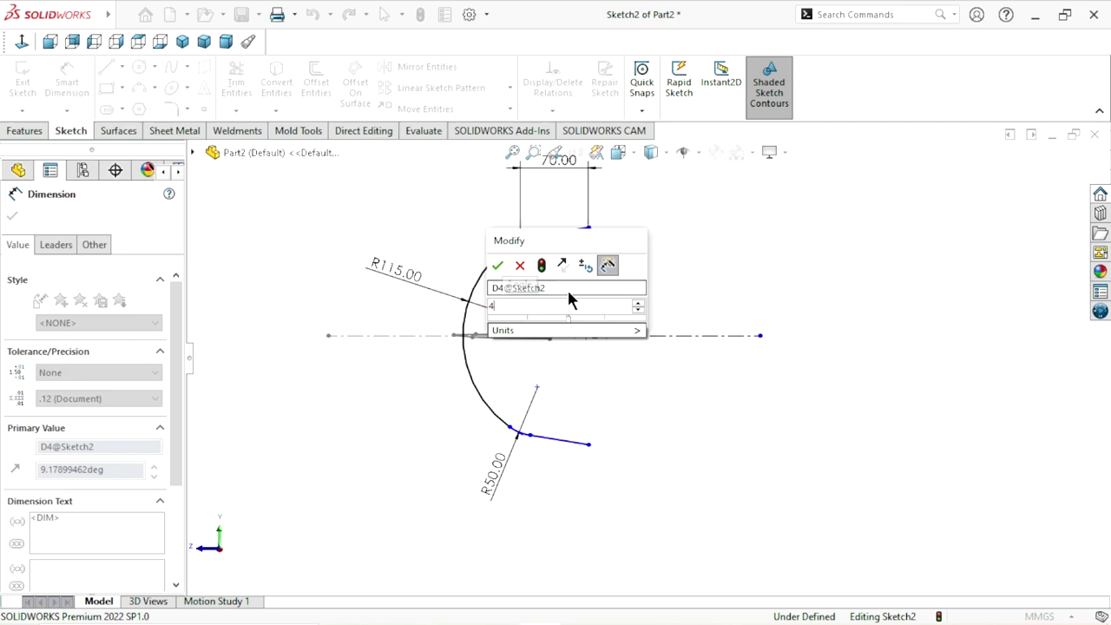
{"action": "left_click", "coordinate": [497, 266]}
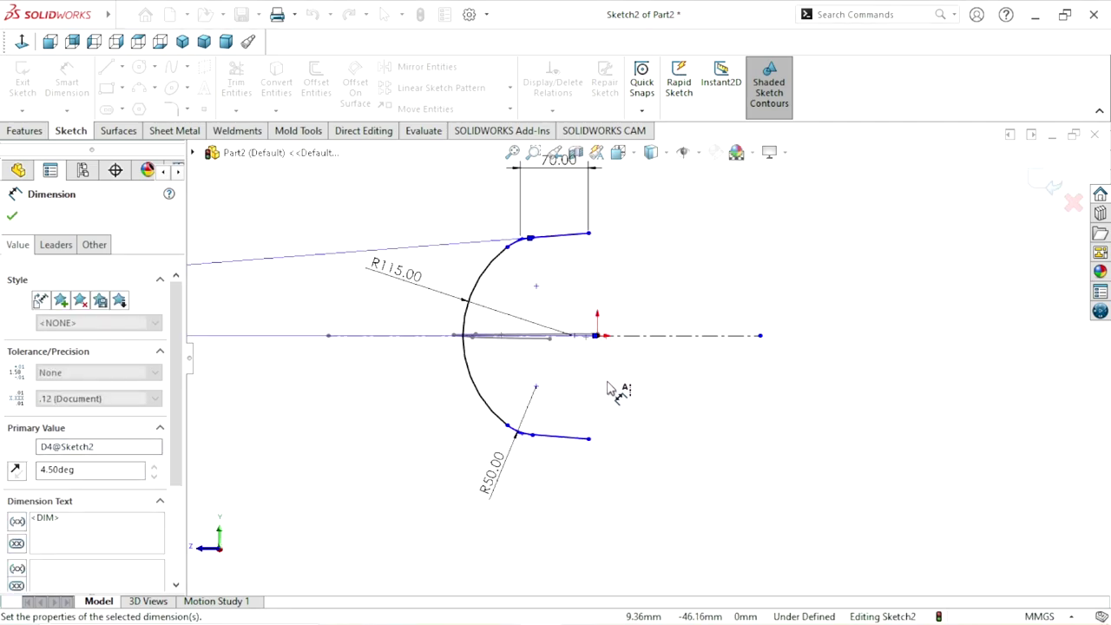
{"action": "scroll", "coordinate": [551, 375], "scroll_direction": "down", "scroll_amount": 3}
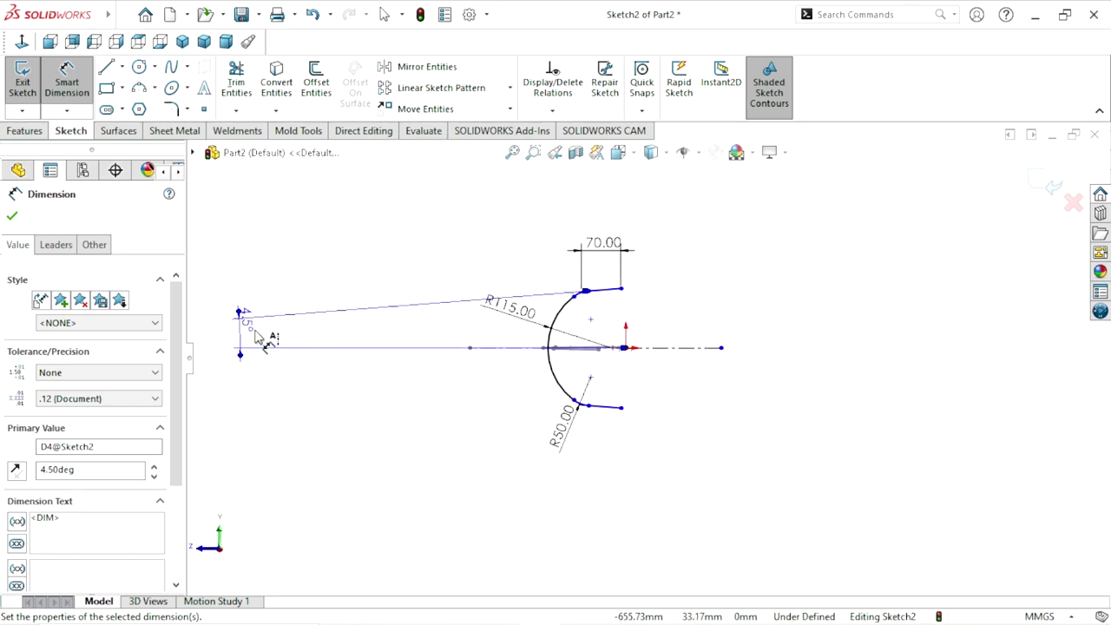
{"action": "left_click_drag", "start_coordinate": [259, 337], "coordinate": [617, 334]}
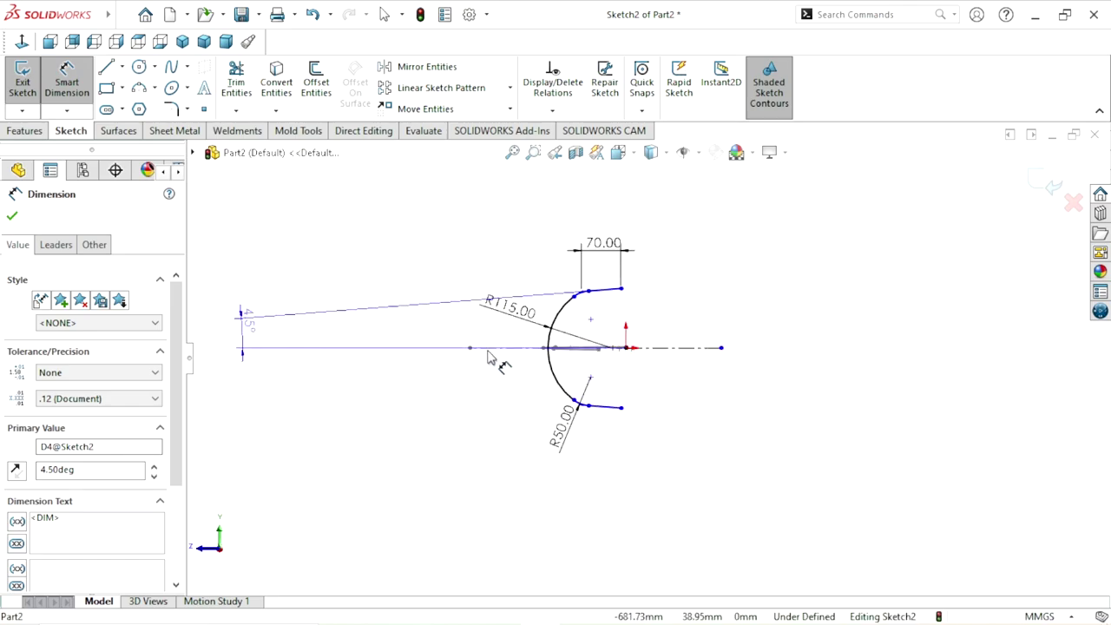
{"action": "left_click", "coordinate": [881, 328]}
Set the vertical distance between the two open line ends to 210 mm
{"action": "scroll", "coordinate": [665, 380], "scroll_direction": "down", "scroll_amount": 1}
{"action": "scroll", "coordinate": [635, 367], "scroll_direction": "down", "scroll_amount": 1}
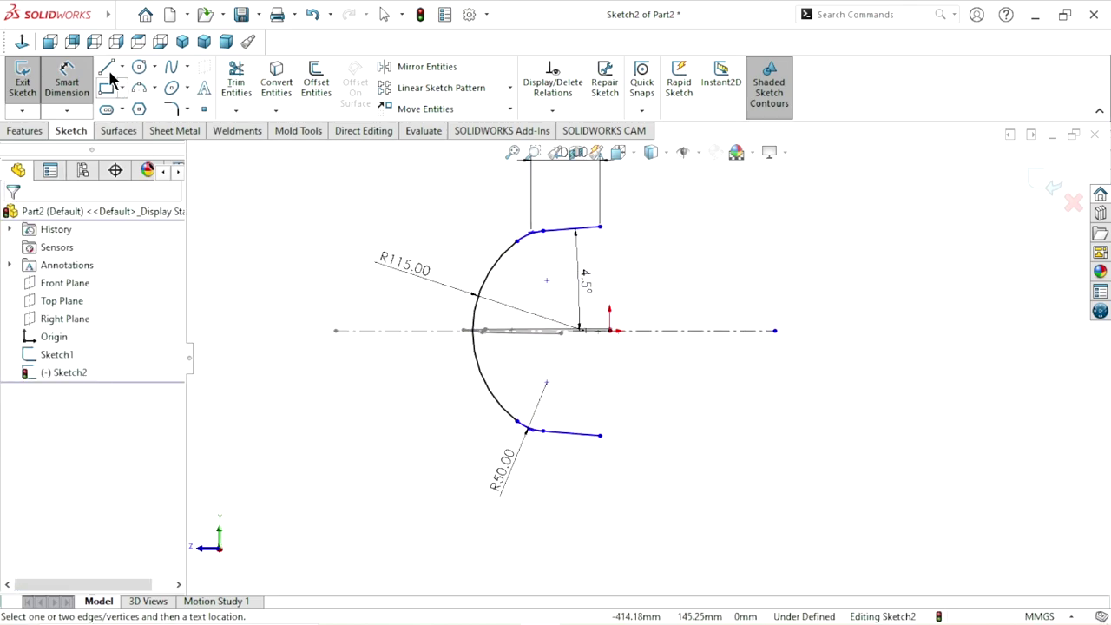
{"action": "left_click", "coordinate": [599, 227]}
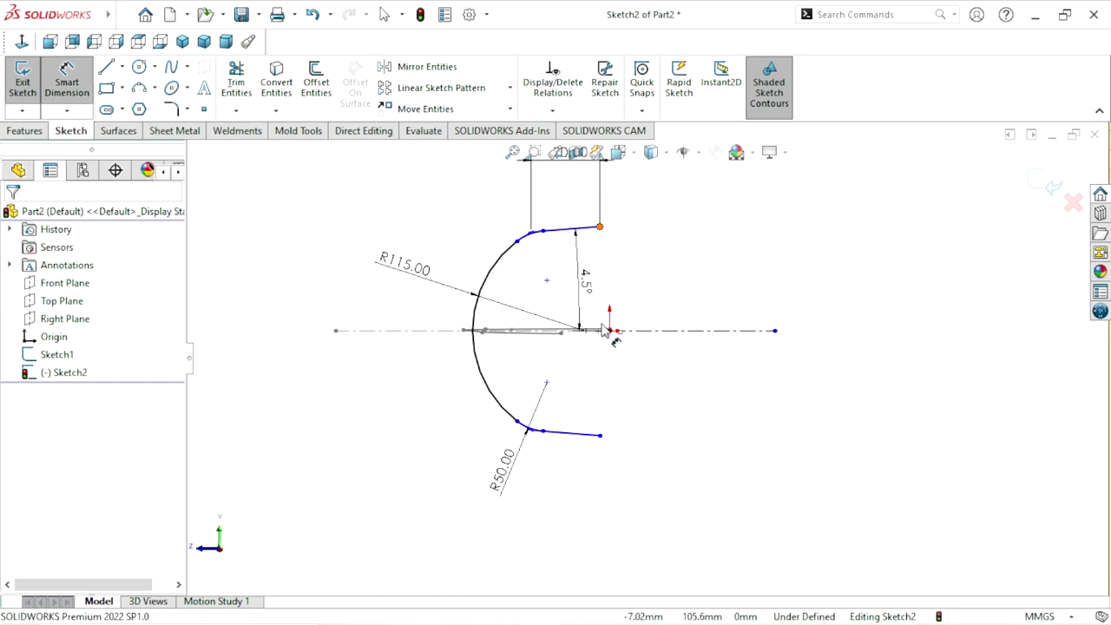
{"action": "left_click", "coordinate": [600, 435]}
{"action": "left_click", "coordinate": [809, 326]}
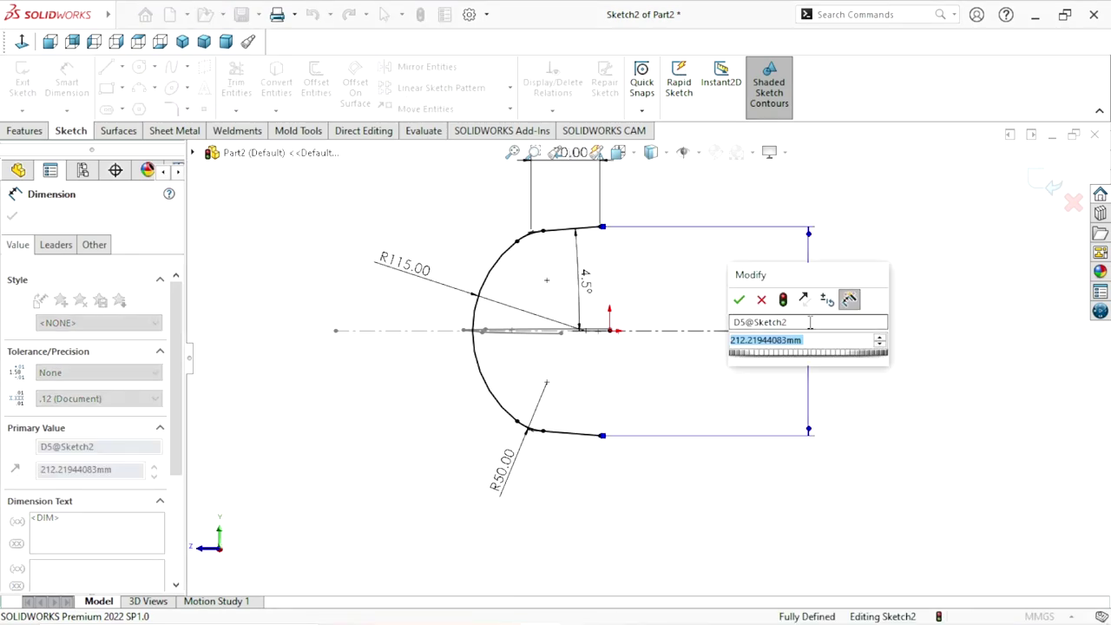
{"action": "type", "text": "210"}
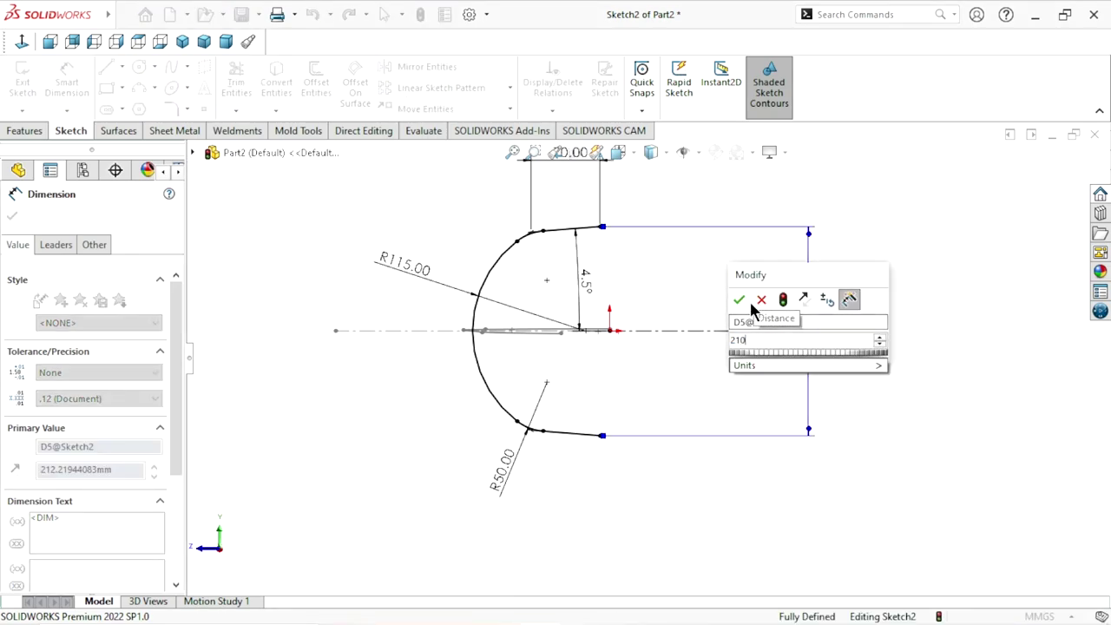
{"action": "left_click", "coordinate": [739, 300]}
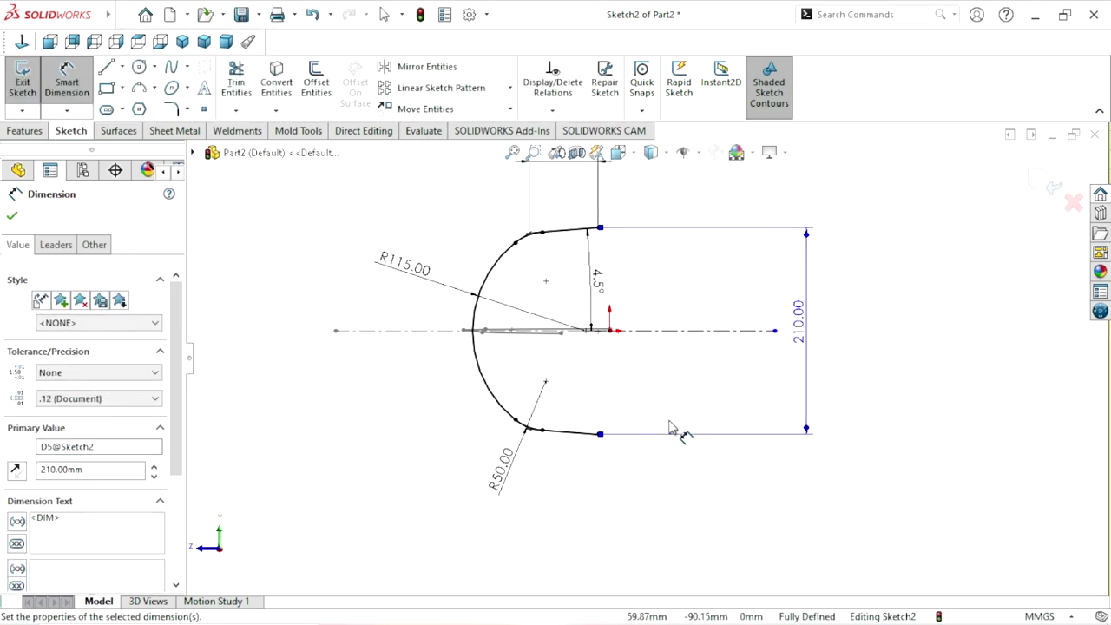
{"action": "scroll", "coordinate": [647, 365], "scroll_direction": "up", "scroll_amount": 2}
{"action": "scroll", "coordinate": [644, 340], "scroll_direction": "down", "scroll_amount": 1}
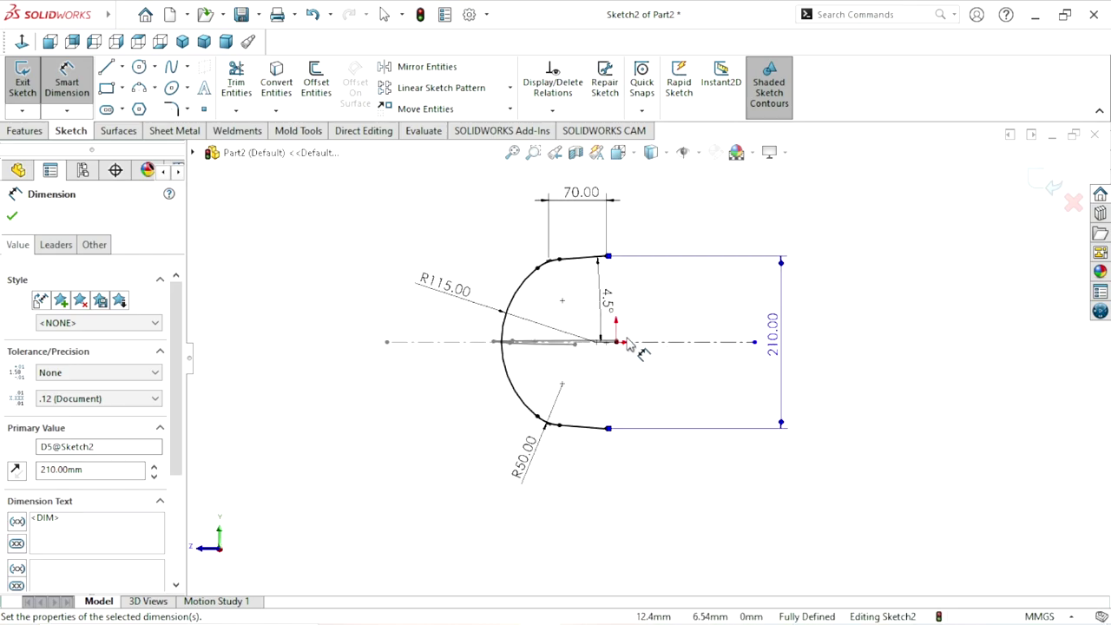
{"action": "scroll", "coordinate": [660, 356], "scroll_direction": "up", "scroll_amount": 1}
{"action": "scroll", "coordinate": [660, 356], "scroll_direction": "down", "scroll_amount": 1}
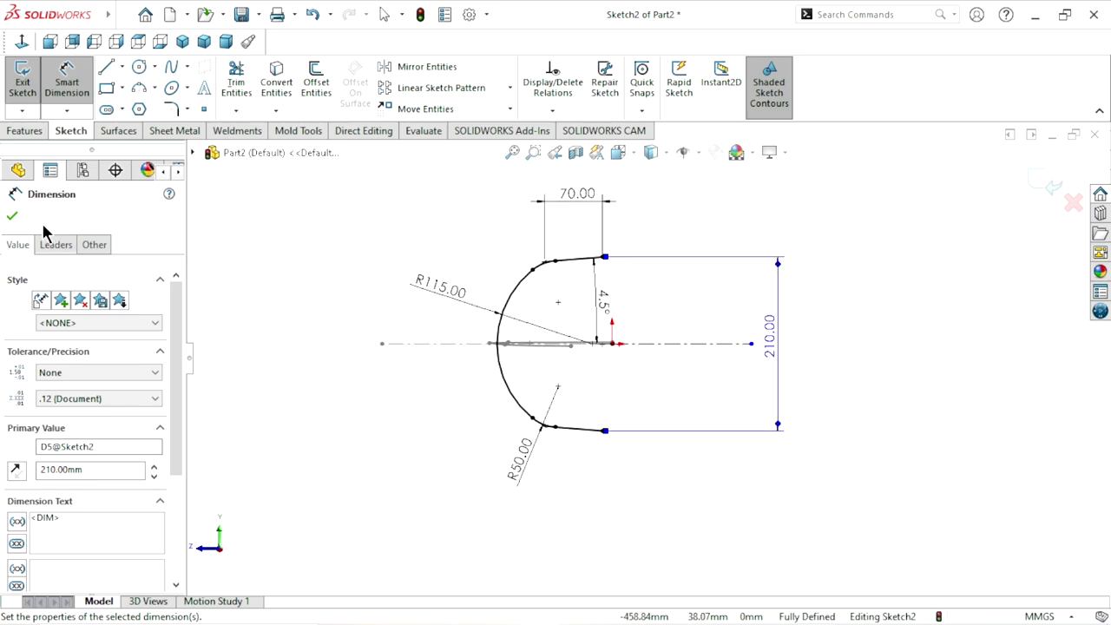
{"action": "left_click", "coordinate": [14, 217]}
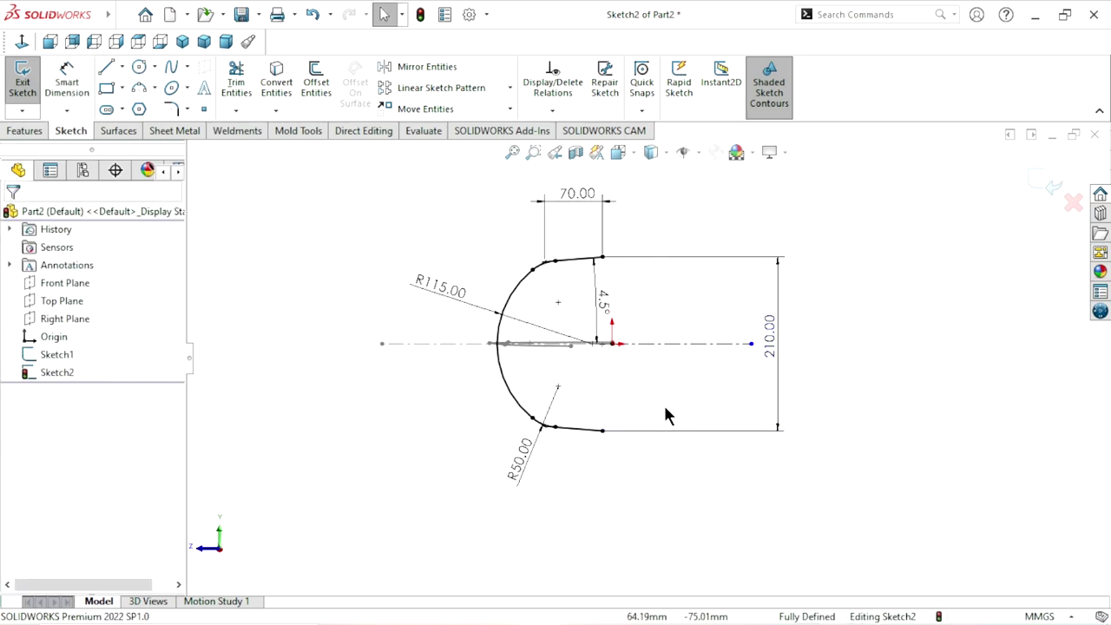
Exit Sketch2, briefly re-edit and exit it again, and orbit to see both sketches
{"action": "mouse_move", "coordinate": [620, 377]}
{"action": "middle_mouse_down"}
{"action": "mouse_move", "coordinate": [612, 282]}
{"action": "mouse_move", "coordinate": [656, 350]}
{"action": "mouse_move", "coordinate": [625, 318]}
{"action": "mouse_move", "coordinate": [635, 356]}
{"action": "mouse_move", "coordinate": [722, 194]}
{"action": "middle_mouse_up"}
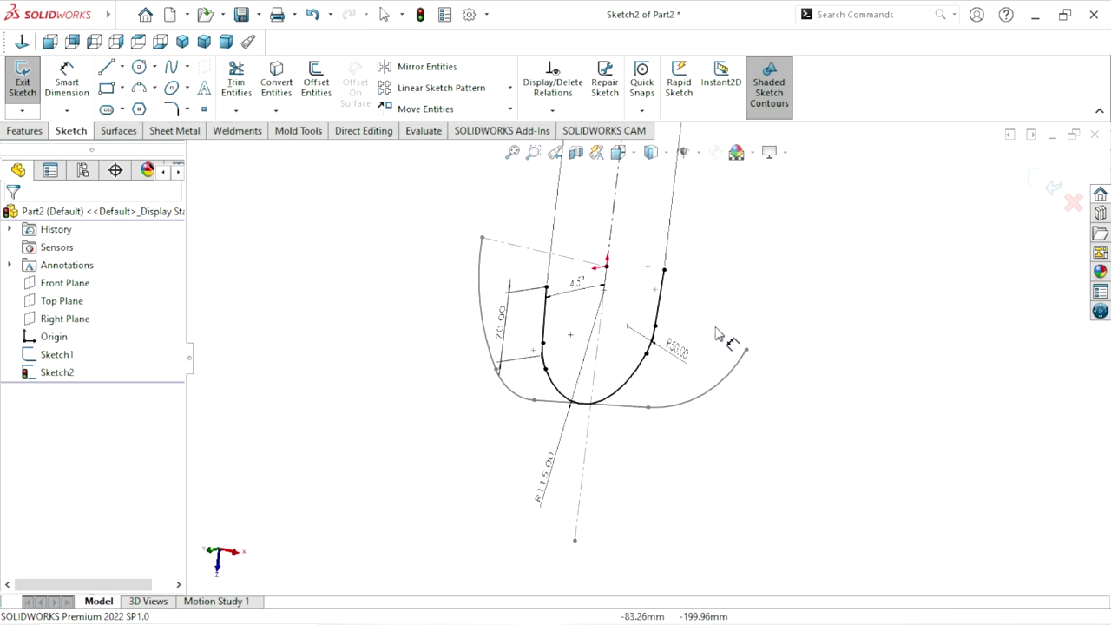
{"action": "left_click", "coordinate": [1052, 184]}
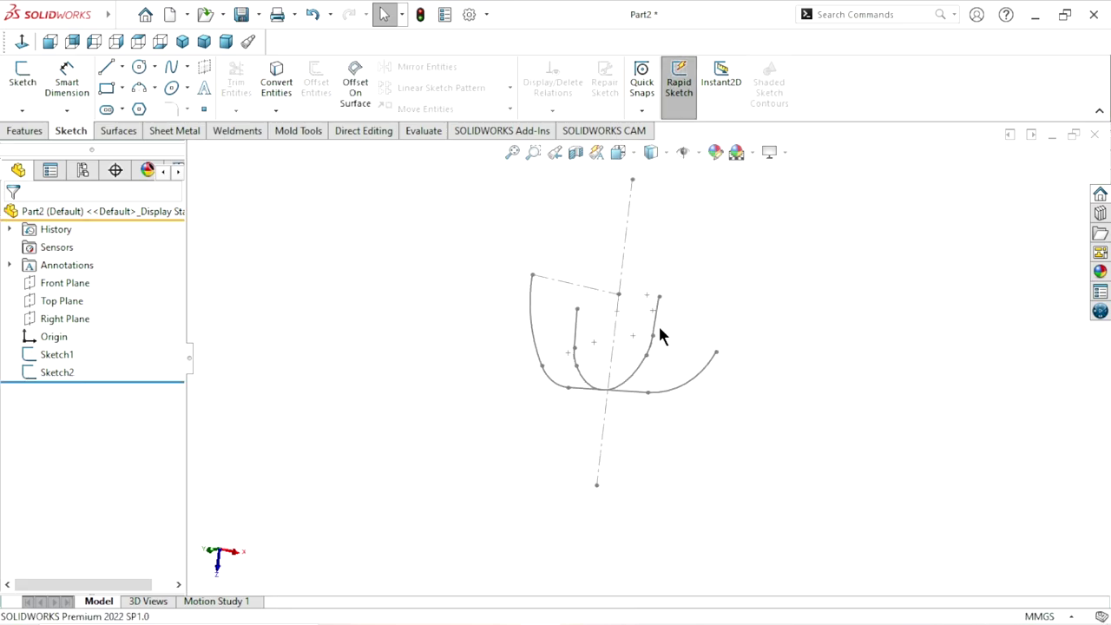
{"action": "left_click", "coordinate": [52, 380]}
{"action": "left_click", "coordinate": [65, 328]}
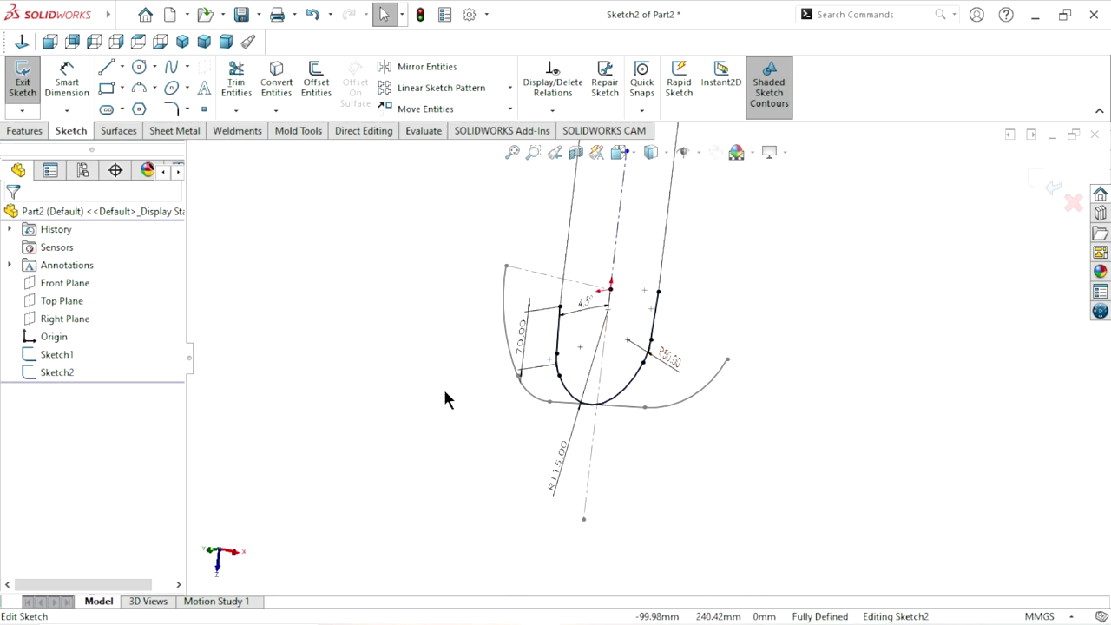
{"action": "left_click", "coordinate": [1052, 185]}
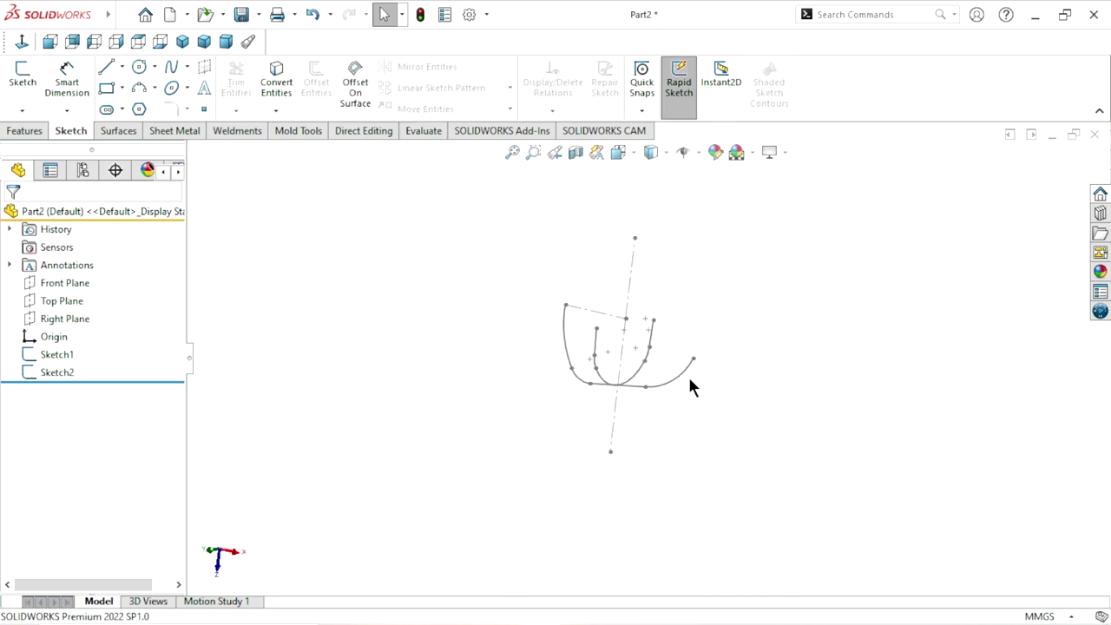
{"action": "mouse_move", "coordinate": [693, 389]}
{"action": "middle_mouse_down"}
{"action": "mouse_move", "coordinate": [772, 348]}
{"action": "mouse_move", "coordinate": [725, 320]}
{"action": "mouse_move", "coordinate": [799, 352]}
{"action": "mouse_move", "coordinate": [637, 377]}
{"action": "mouse_move", "coordinate": [672, 367]}
{"action": "mouse_move", "coordinate": [678, 390]}
{"action": "mouse_move", "coordinate": [678, 369]}
{"action": "middle_mouse_up"}
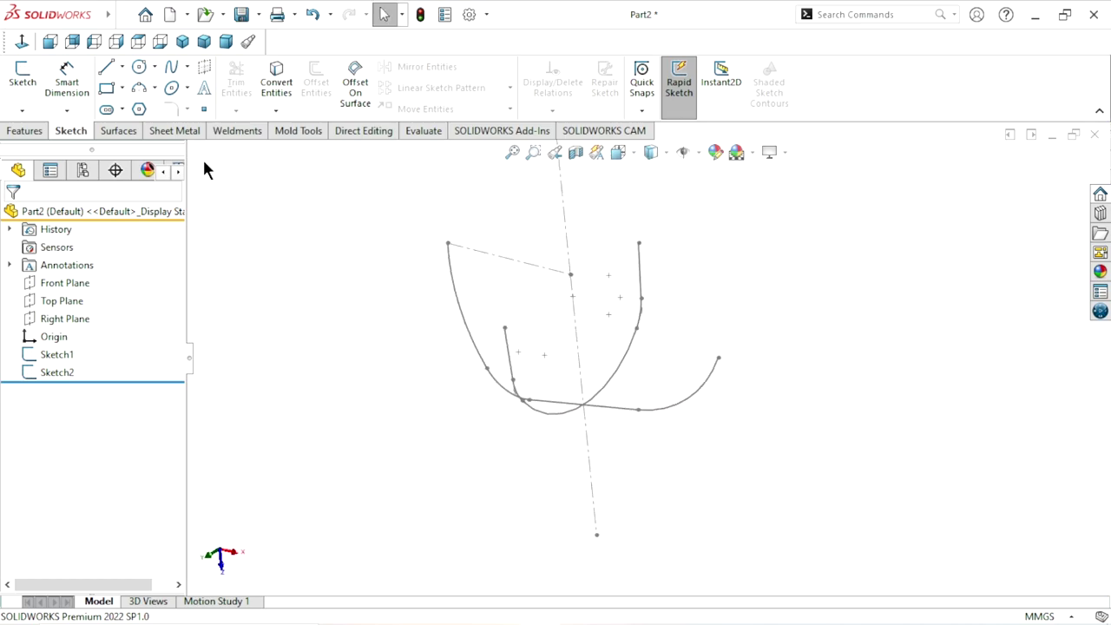
{"action": "left_click", "coordinate": [125, 135]}
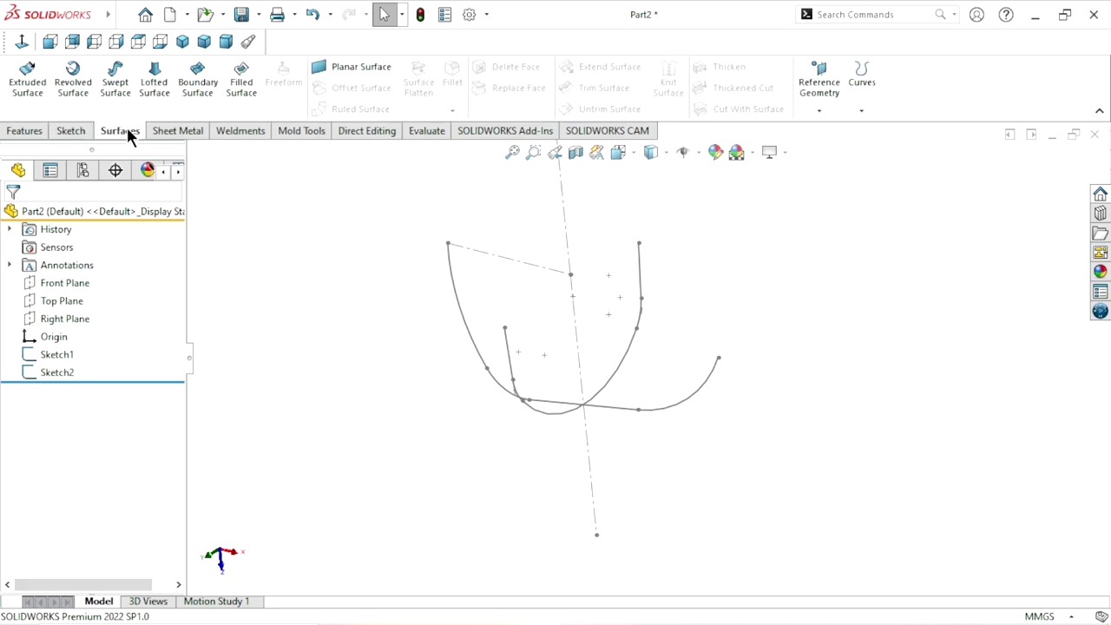
Create a boundary surface using Sketch1 for Direction 1 and Sketch2 for Direction 2
{"action": "left_click", "coordinate": [195, 97]}
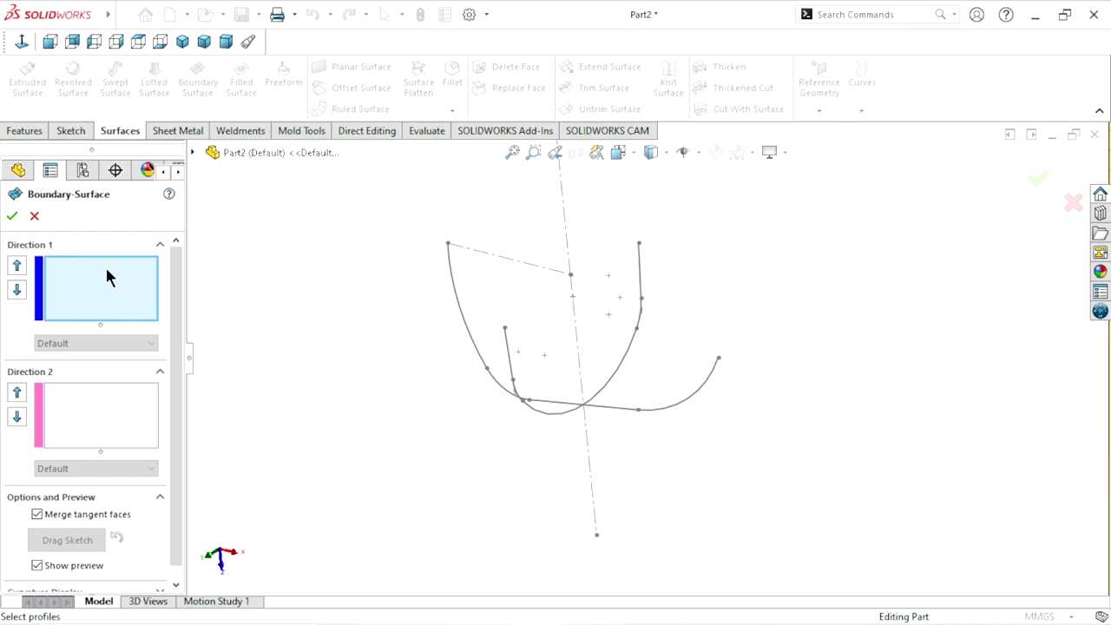
{"action": "left_click", "coordinate": [461, 313]}
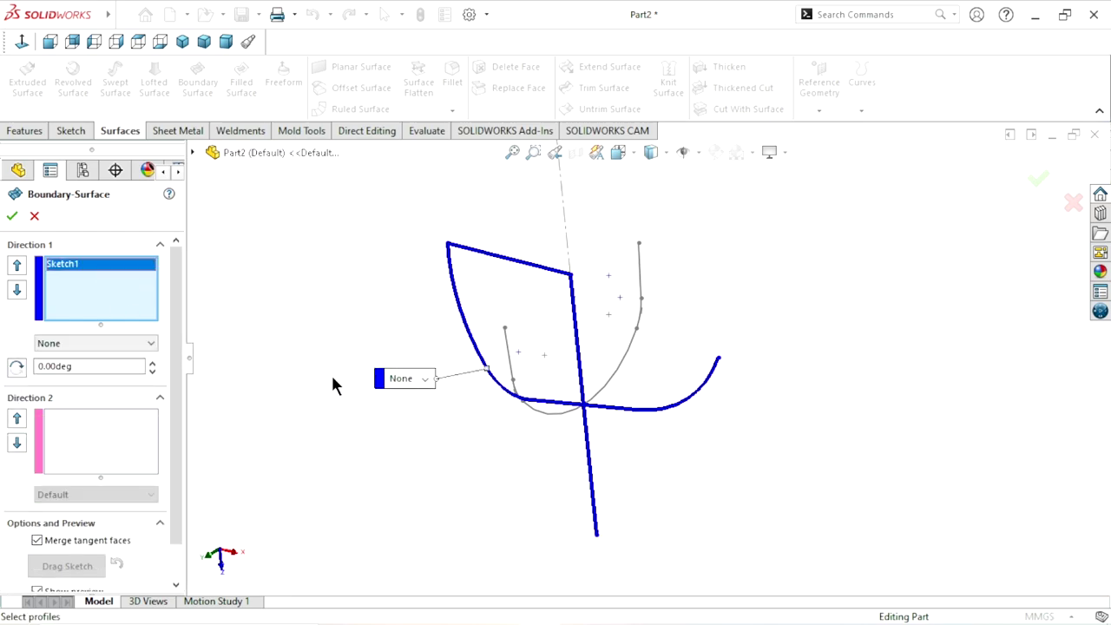
{"action": "left_click", "coordinate": [69, 464]}
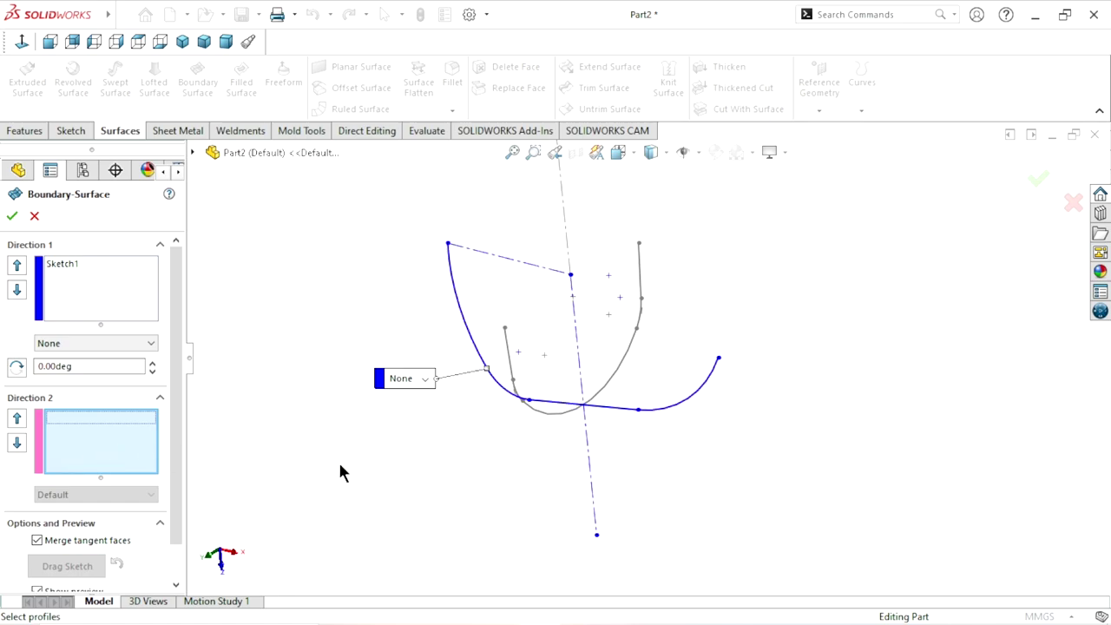
{"action": "left_click", "coordinate": [613, 386]}
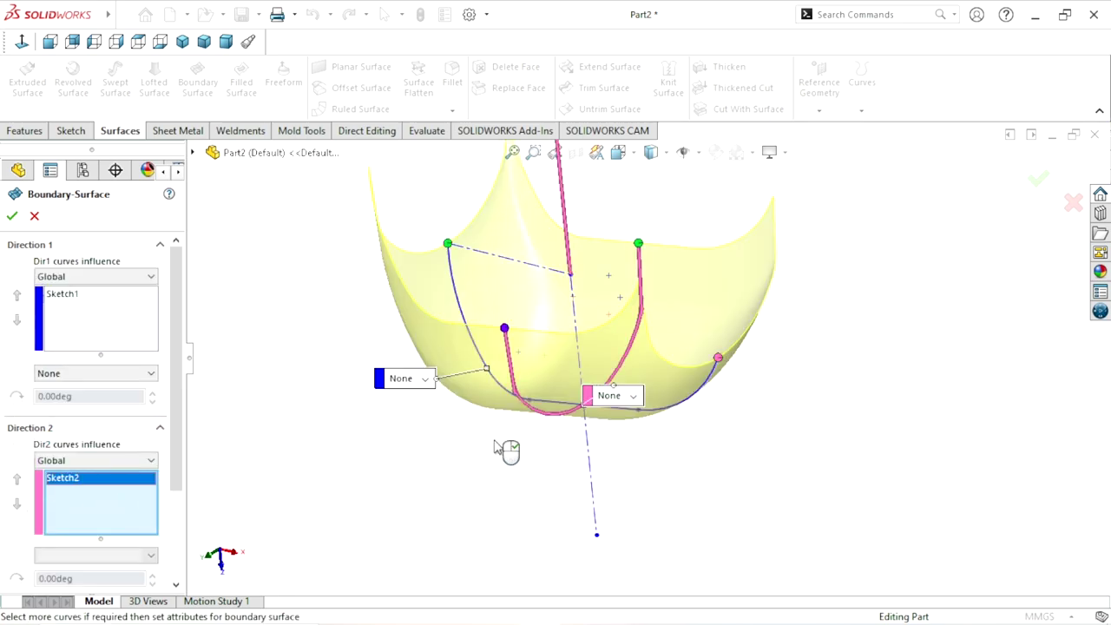
{"action": "scroll", "coordinate": [512, 439], "scroll_direction": "up", "scroll_amount": 3}
{"action": "mouse_move", "coordinate": [489, 392]}
{"action": "middle_mouse_down"}
{"action": "mouse_move", "coordinate": [764, 380]}
{"action": "mouse_move", "coordinate": [715, 418]}
{"action": "mouse_move", "coordinate": [653, 337]}
{"action": "middle_mouse_up"}
{"action": "scroll", "coordinate": [653, 331], "scroll_direction": "down", "scroll_amount": 5}
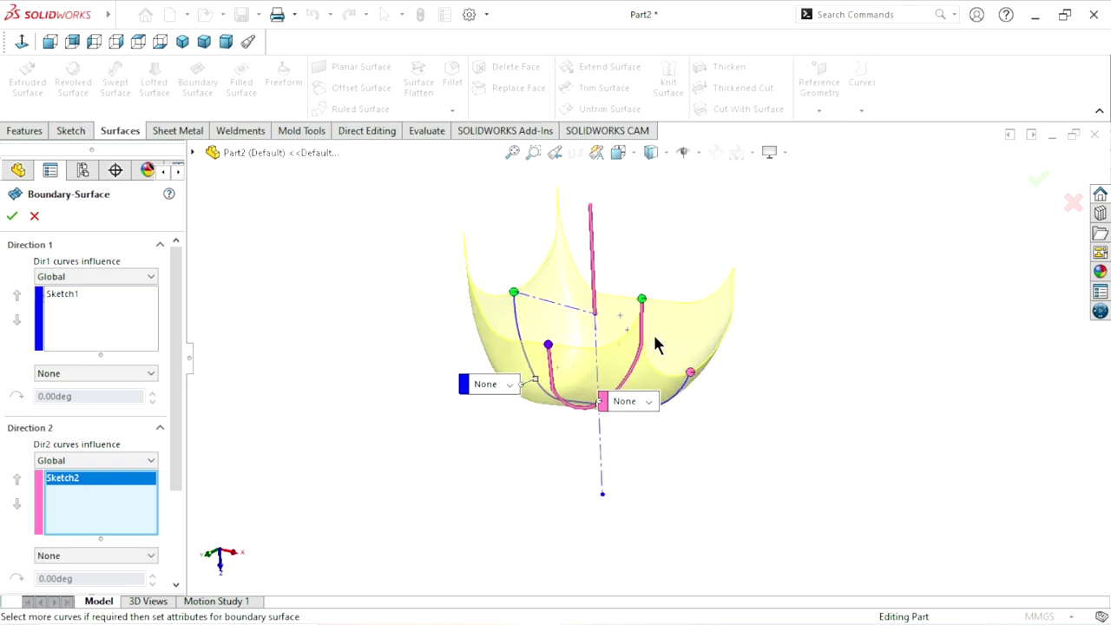
{"action": "left_click", "coordinate": [13, 217]}
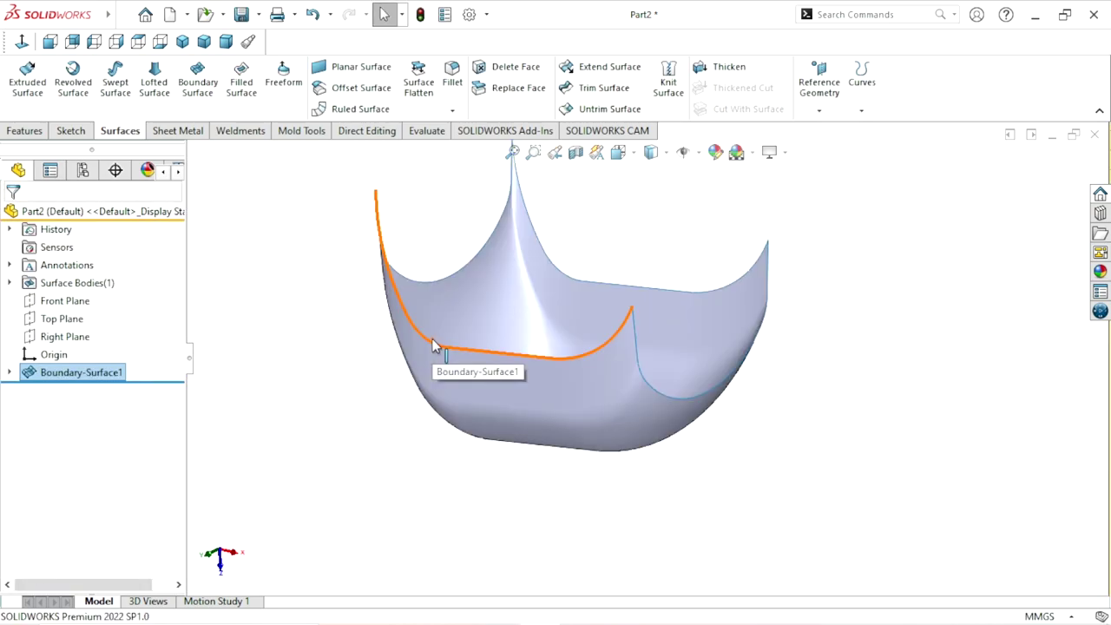
{"action": "mouse_move", "coordinate": [432, 343]}
{"action": "middle_mouse_down"}
{"action": "mouse_move", "coordinate": [807, 372]}
{"action": "mouse_move", "coordinate": [736, 308]}
{"action": "mouse_move", "coordinate": [629, 380]}
{"action": "mouse_move", "coordinate": [714, 422]}
{"action": "mouse_move", "coordinate": [687, 355]}
{"action": "mouse_move", "coordinate": [564, 391]}
{"action": "middle_mouse_up"}
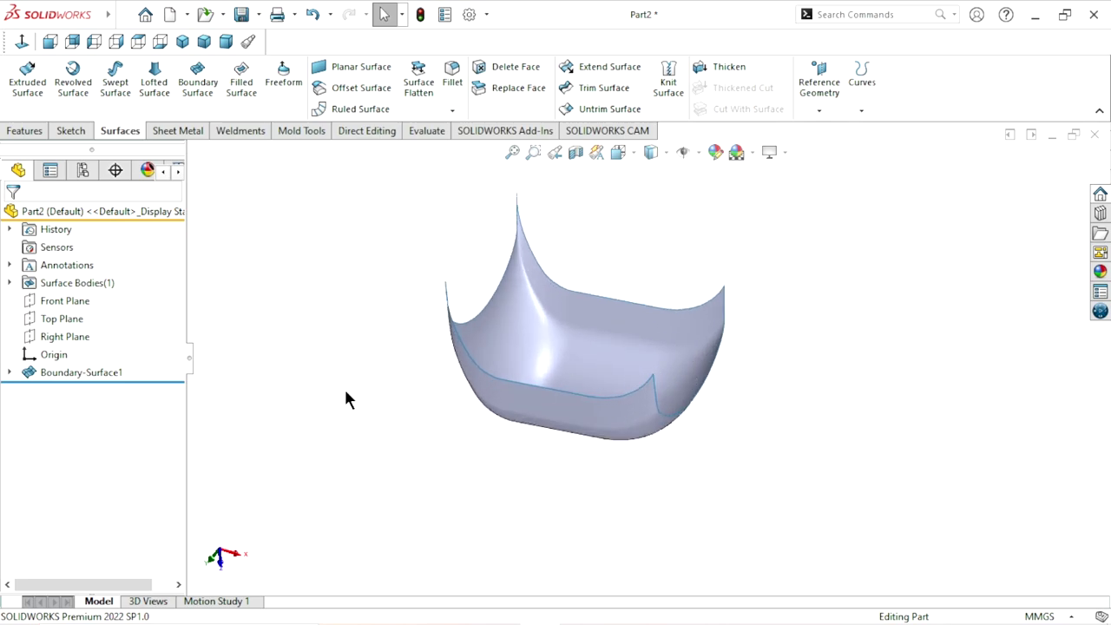
Start a new sketch on the Top Plane, viewed normal to the plane
{"action": "left_click", "coordinate": [50, 318]}
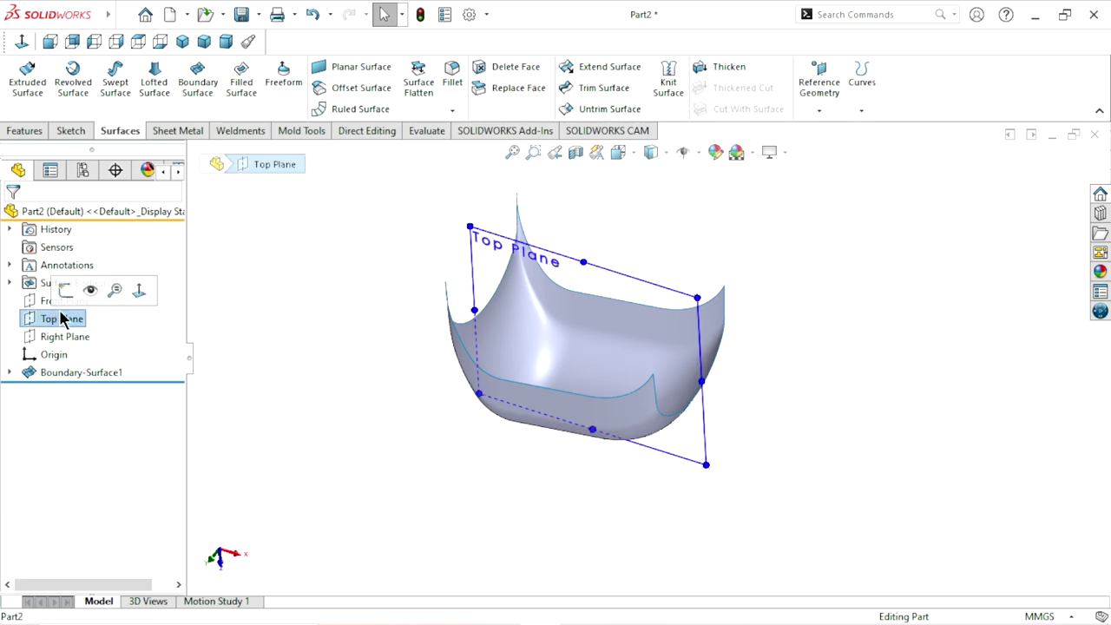
{"action": "left_click", "coordinate": [339, 323]}
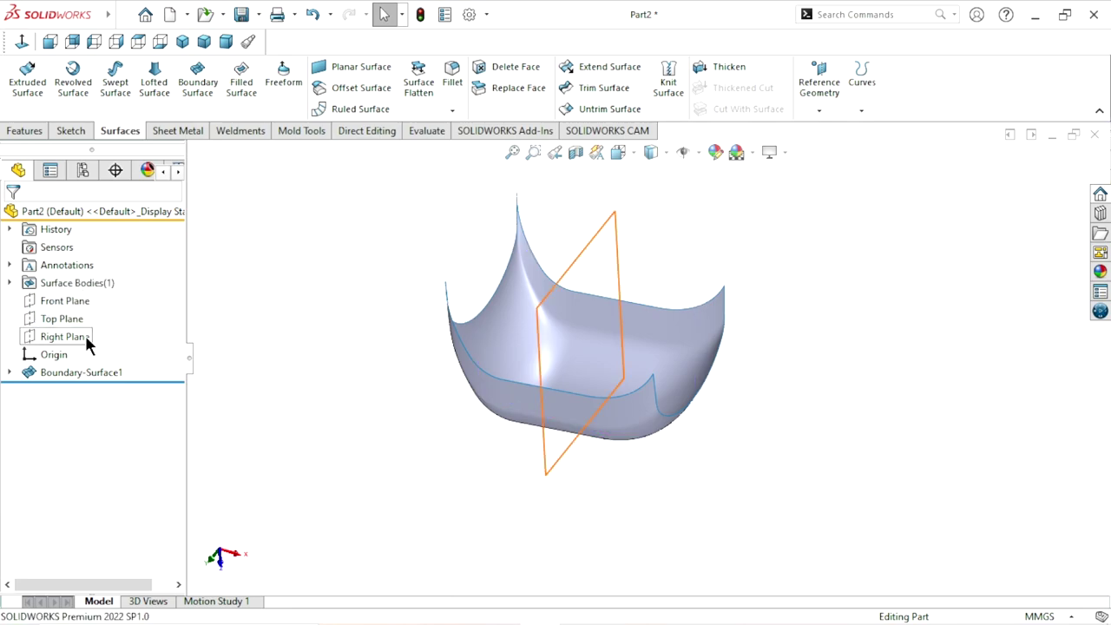
{"action": "left_click", "coordinate": [72, 319]}
{"action": "left_click", "coordinate": [91, 296]}
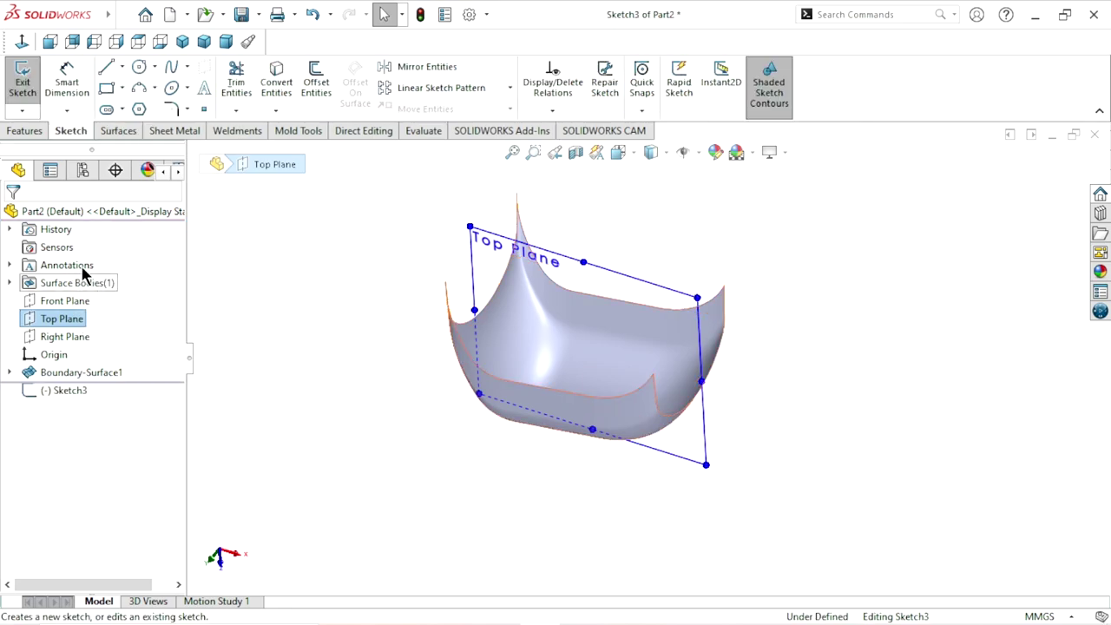
{"action": "left_click", "coordinate": [21, 41]}
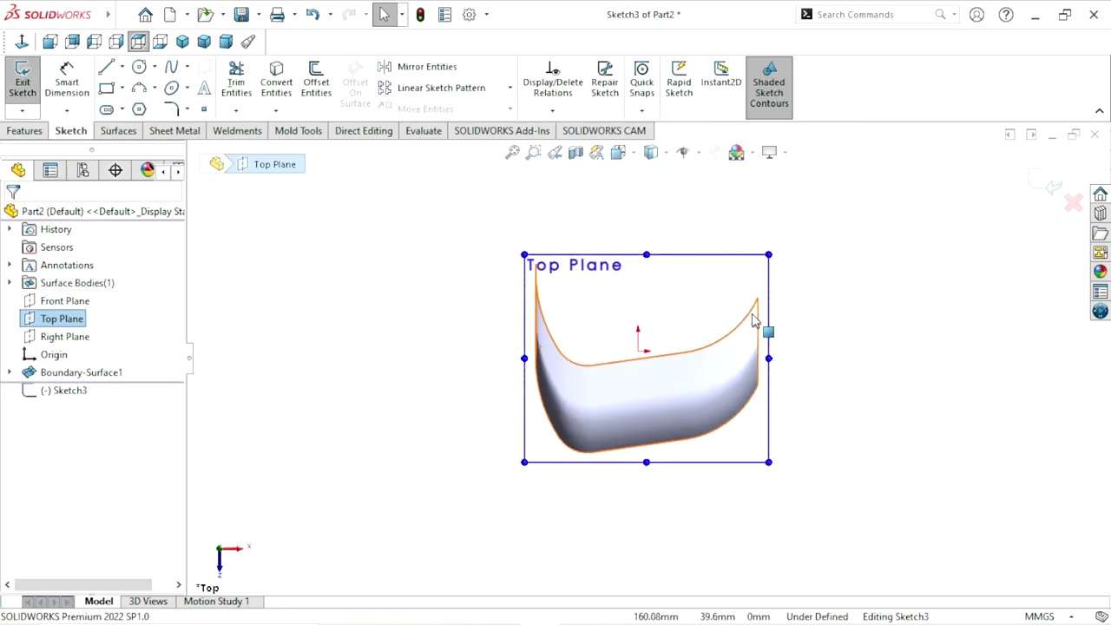
{"action": "scroll", "coordinate": [754, 321], "scroll_direction": "down", "scroll_amount": 3}
{"action": "left_click", "coordinate": [855, 399]}
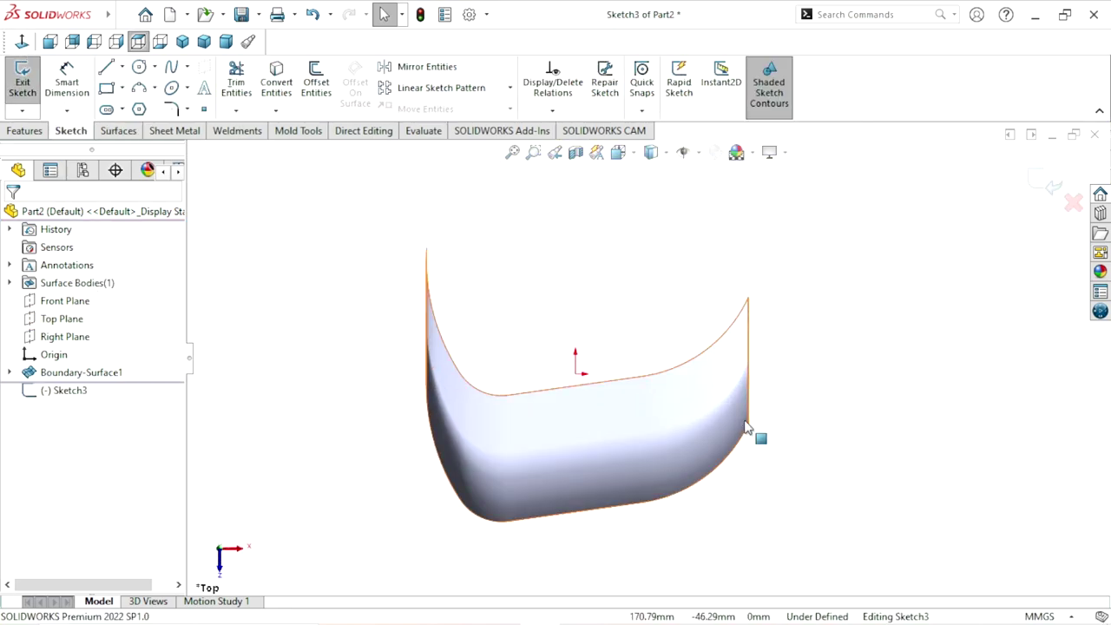
{"action": "scroll", "coordinate": [670, 409], "scroll_direction": "up", "scroll_amount": 1}
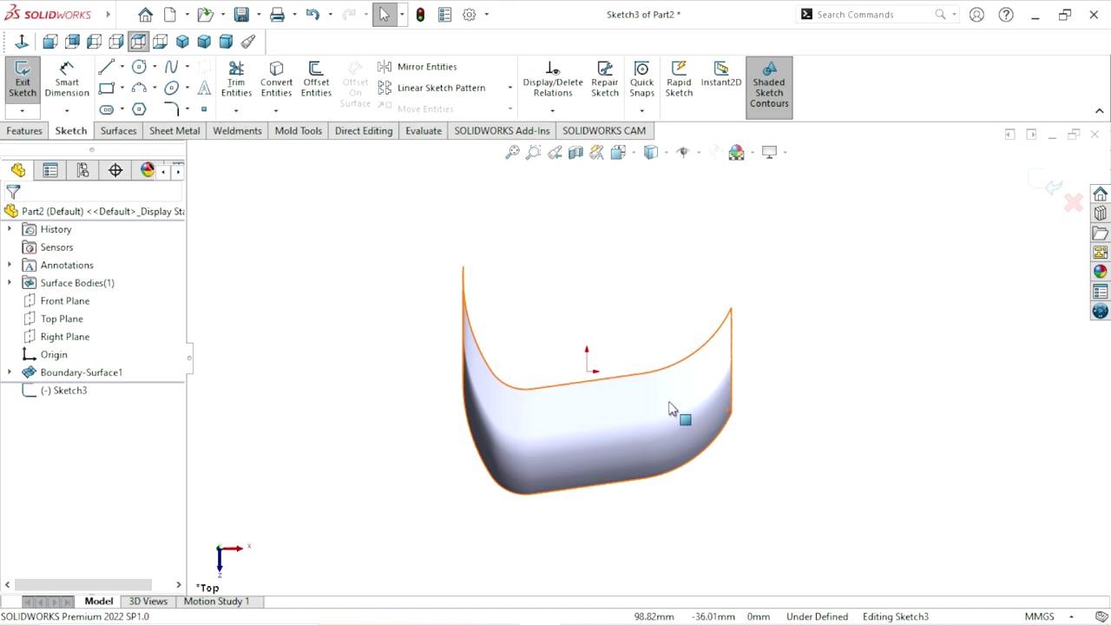
Draw a tilted three-point corner rectangle, about 437 × 173 mm, across the hull
{"action": "left_click", "coordinate": [122, 88]}
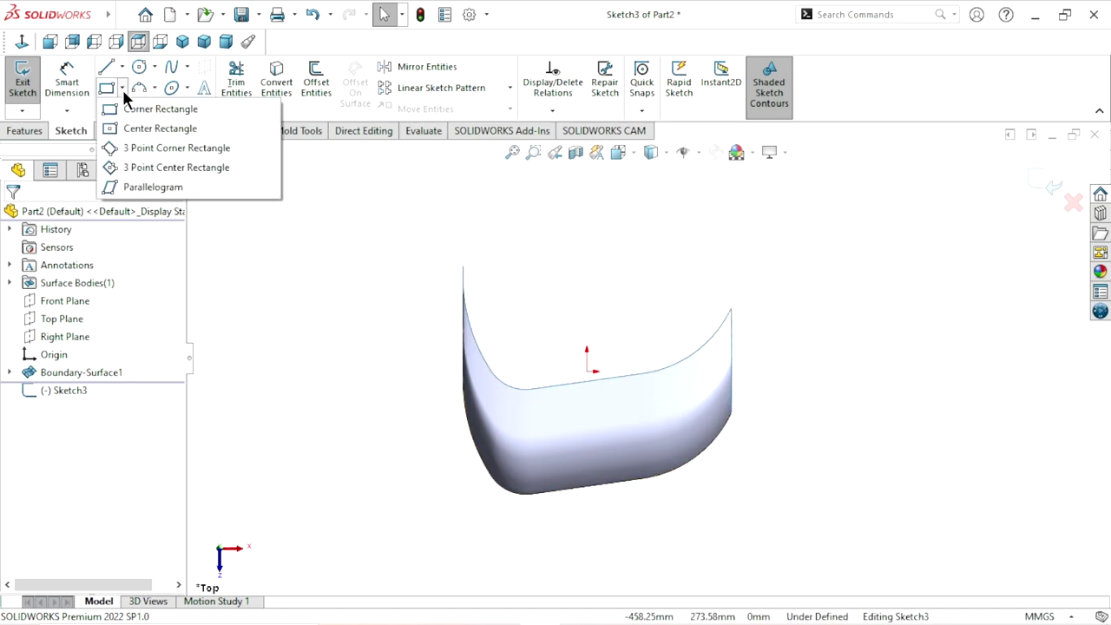
{"action": "left_click", "coordinate": [117, 146]}
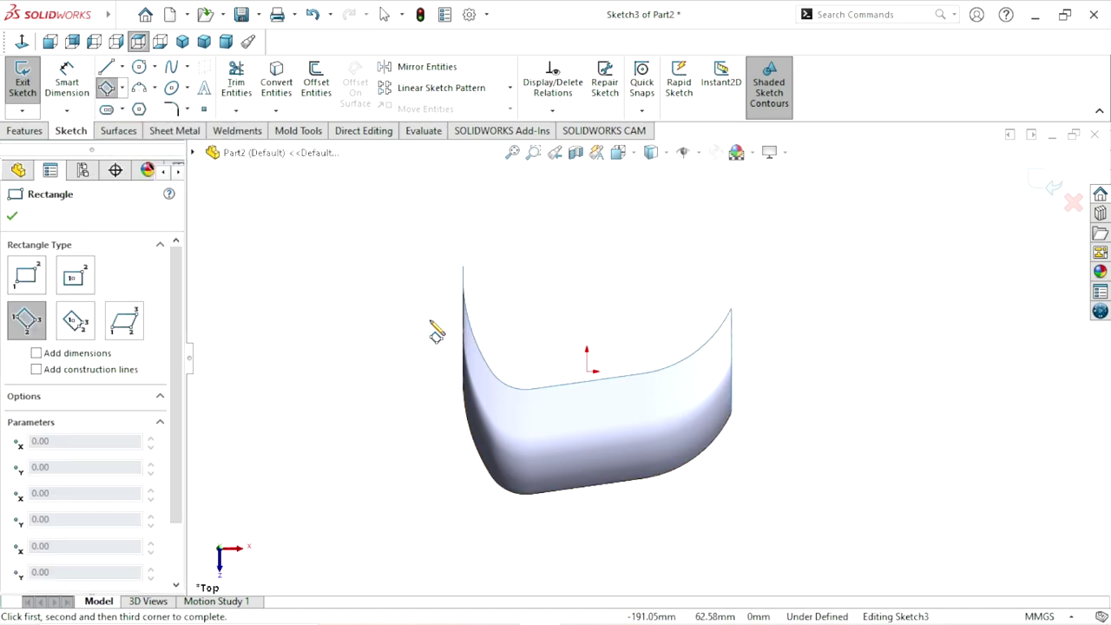
{"action": "left_click", "coordinate": [448, 239]}
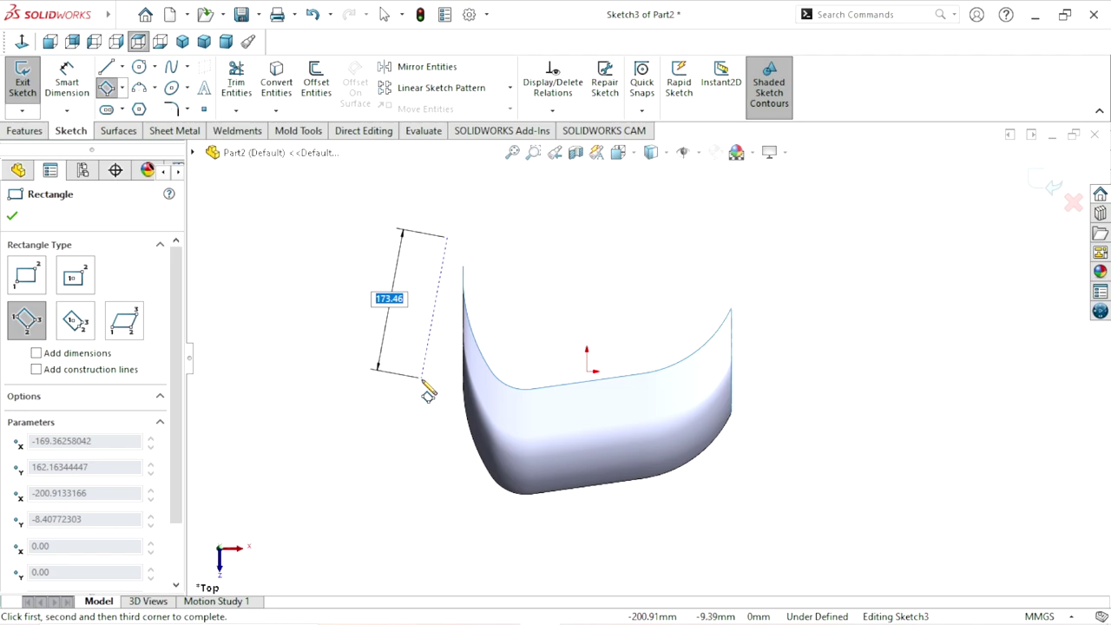
{"action": "left_click", "coordinate": [423, 378]}
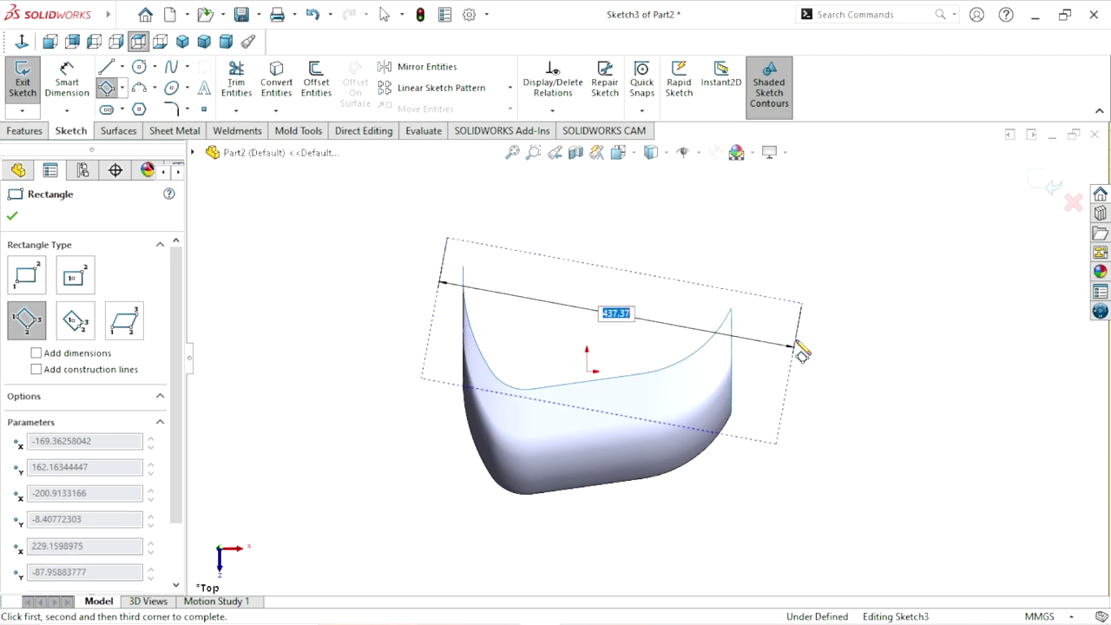
{"action": "left_click", "coordinate": [798, 347]}
{"action": "right_click", "coordinate": [844, 382]}
{"action": "left_click", "coordinate": [851, 385]}
{"action": "scroll", "coordinate": [719, 410], "scroll_direction": "up", "scroll_amount": 2}
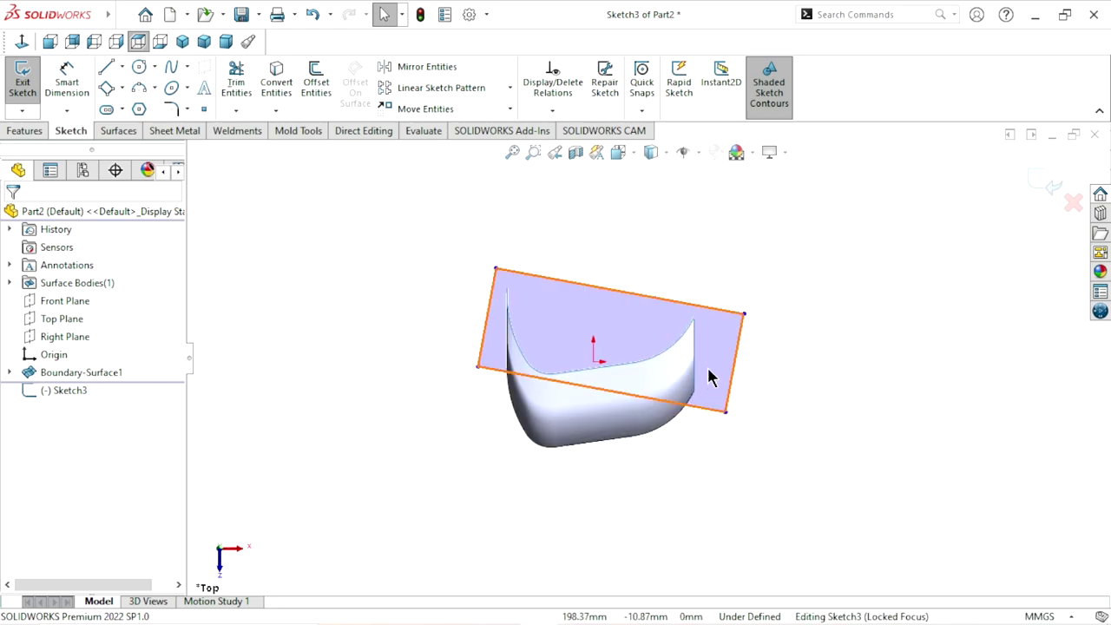
{"action": "scroll", "coordinate": [708, 370], "scroll_direction": "down", "scroll_amount": 1}
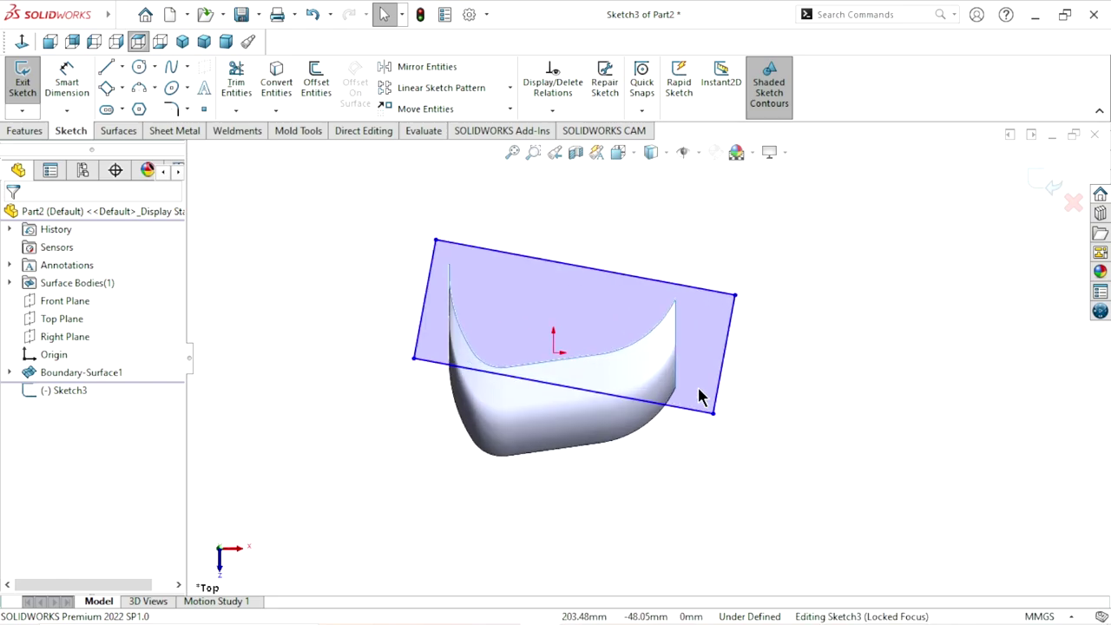
{"action": "left_click", "coordinate": [122, 67]}
{"action": "left_click", "coordinate": [119, 101]}
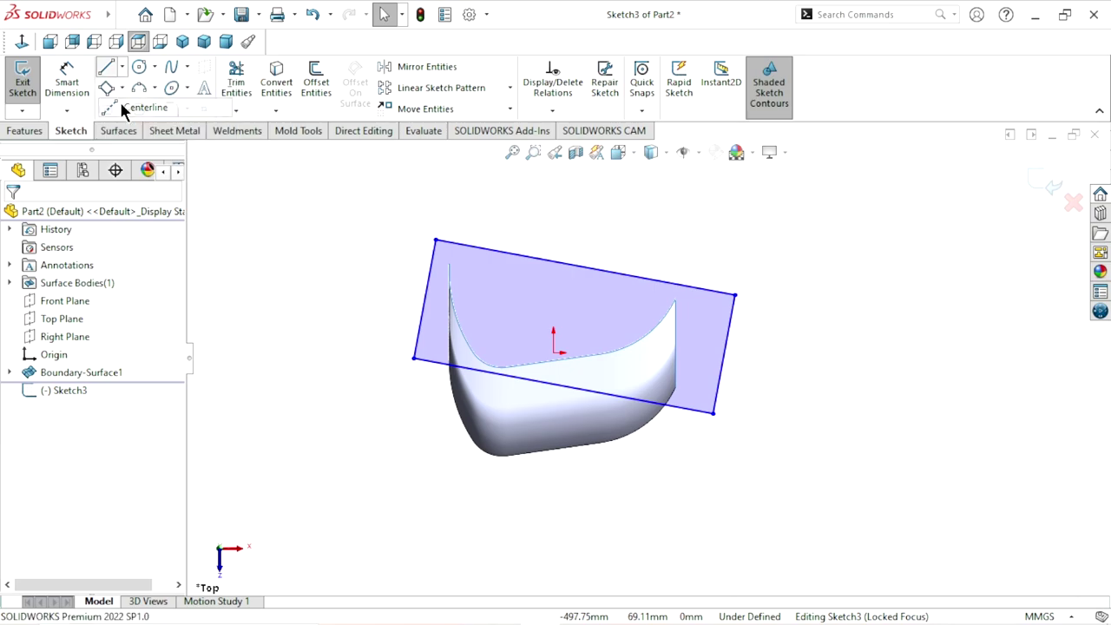
Draw a horizontal centerline from the origin to the right
{"action": "left_click", "coordinate": [554, 353]}
{"action": "left_click", "coordinate": [830, 352]}
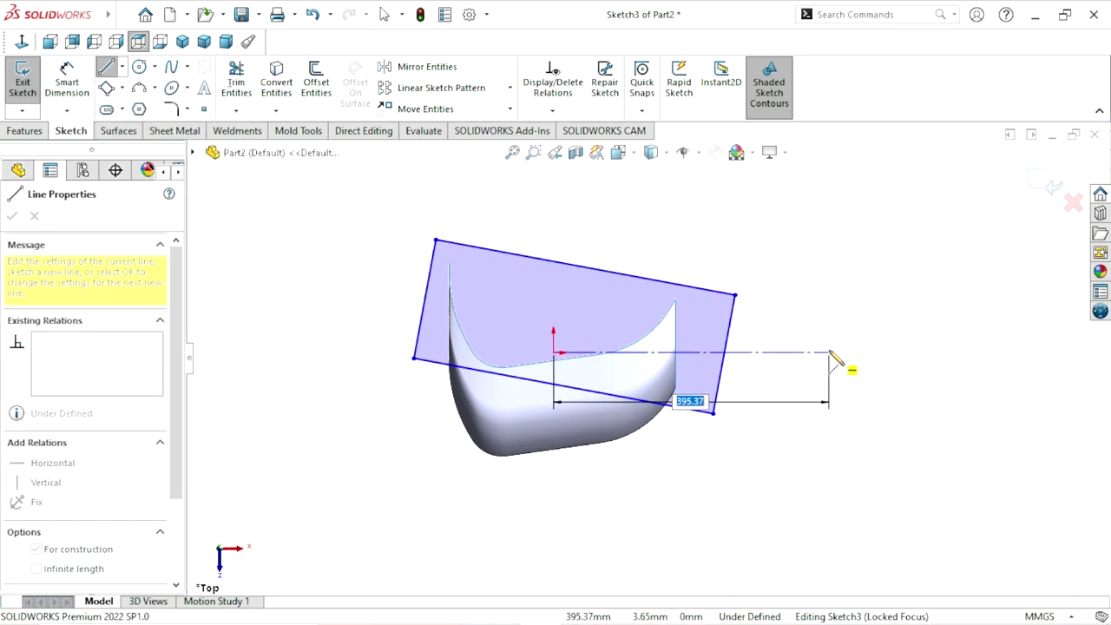
{"action": "right_click", "coordinate": [849, 283]}
{"action": "left_click", "coordinate": [878, 287]}
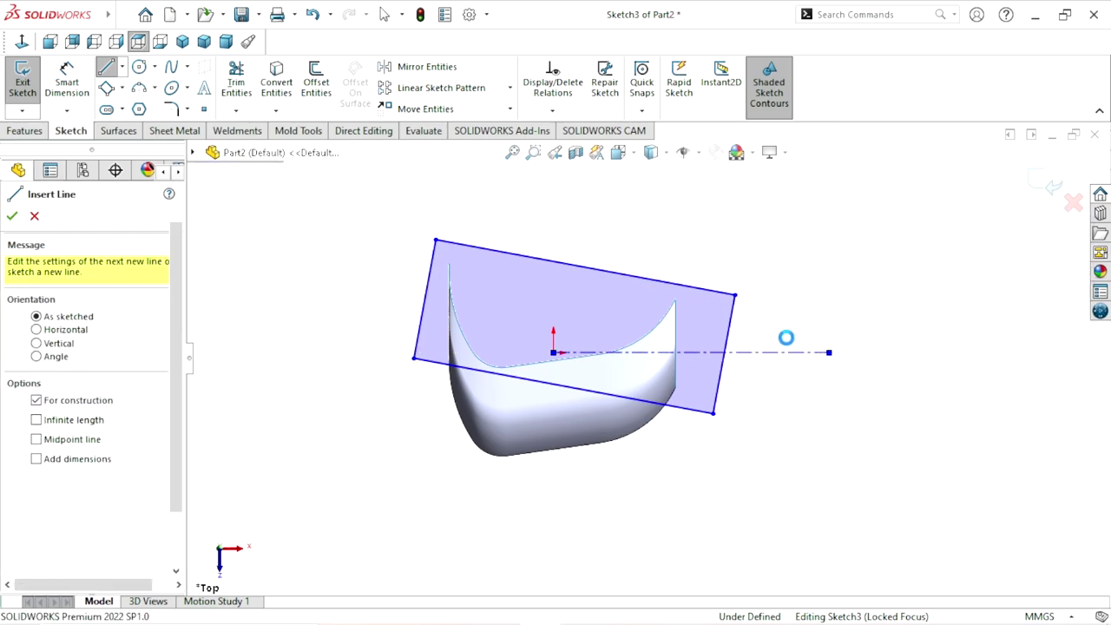
{"action": "left_click", "coordinate": [782, 352]}
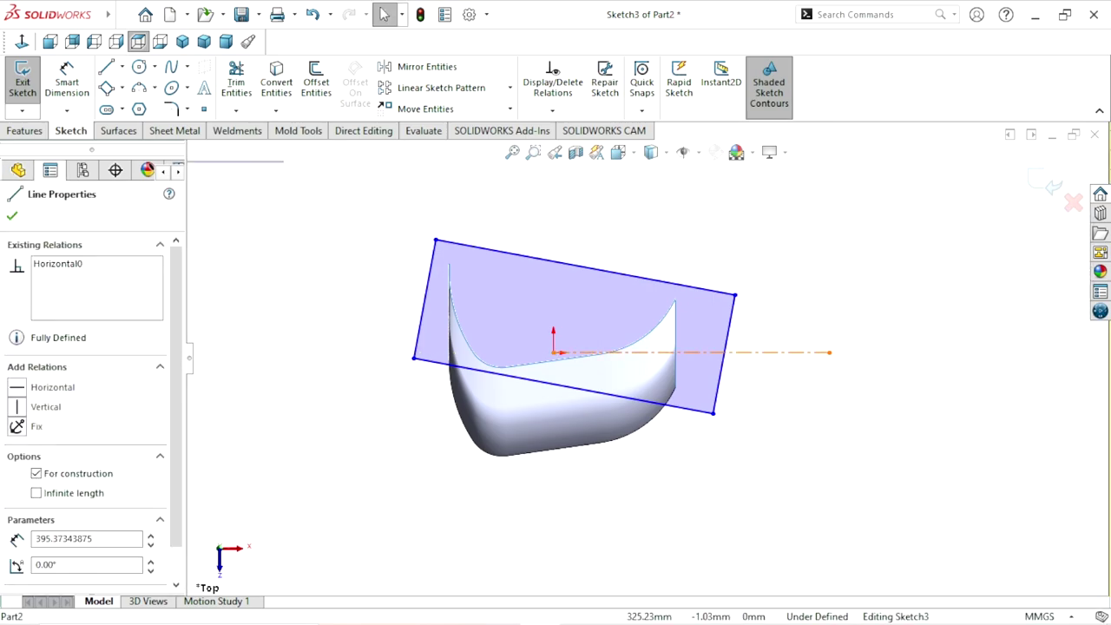
Dimension the rectangle's bottom edge at 3° to the centerline
{"action": "left_click", "coordinate": [779, 401]}
{"action": "left_click", "coordinate": [71, 87]}
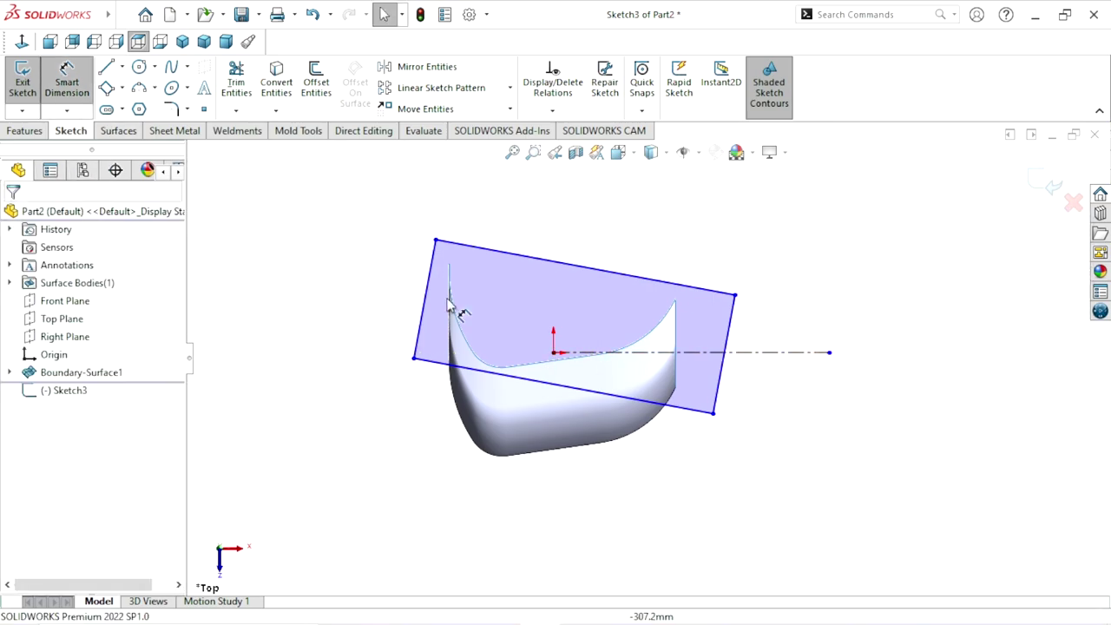
{"action": "left_click", "coordinate": [712, 352]}
{"action": "left_click", "coordinate": [685, 408]}
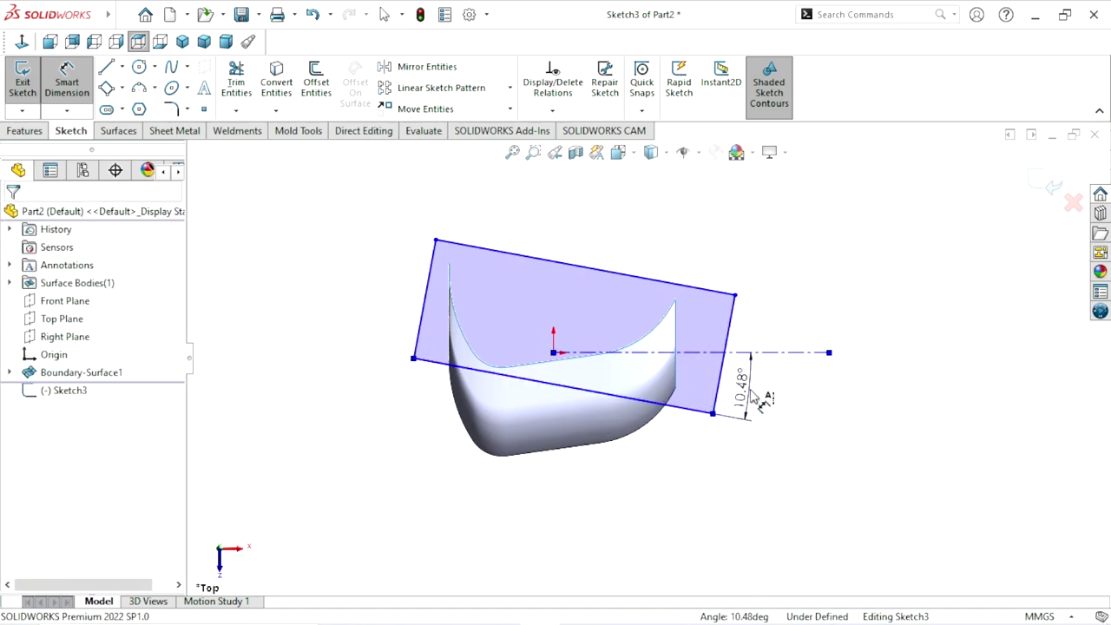
{"action": "left_click", "coordinate": [753, 396]}
{"action": "type", "text": "3"}
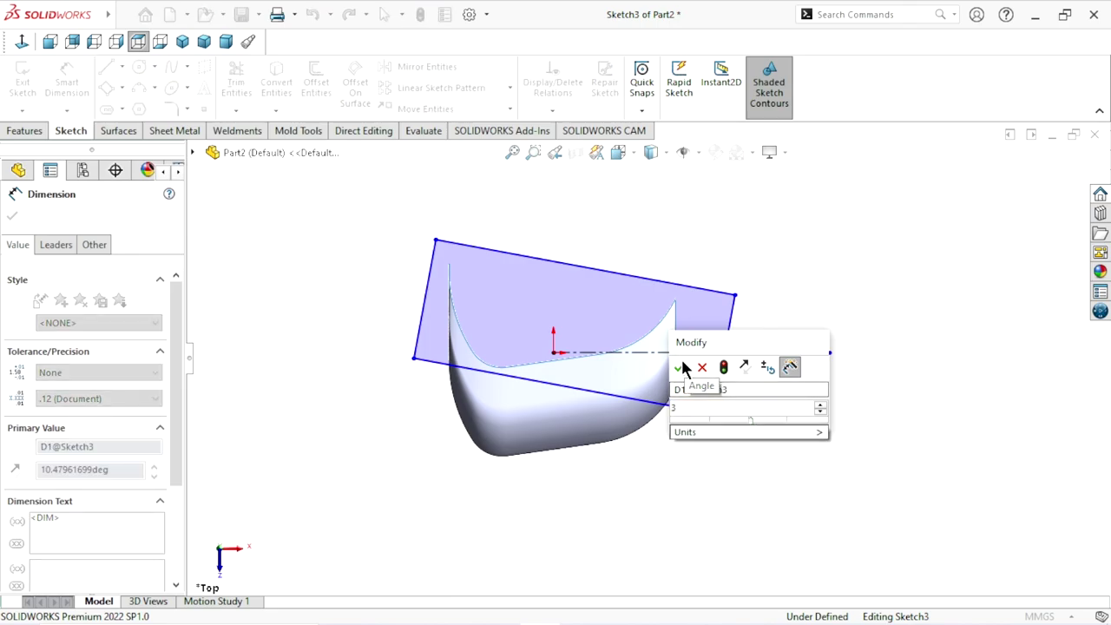
{"action": "left_click", "coordinate": [680, 367]}
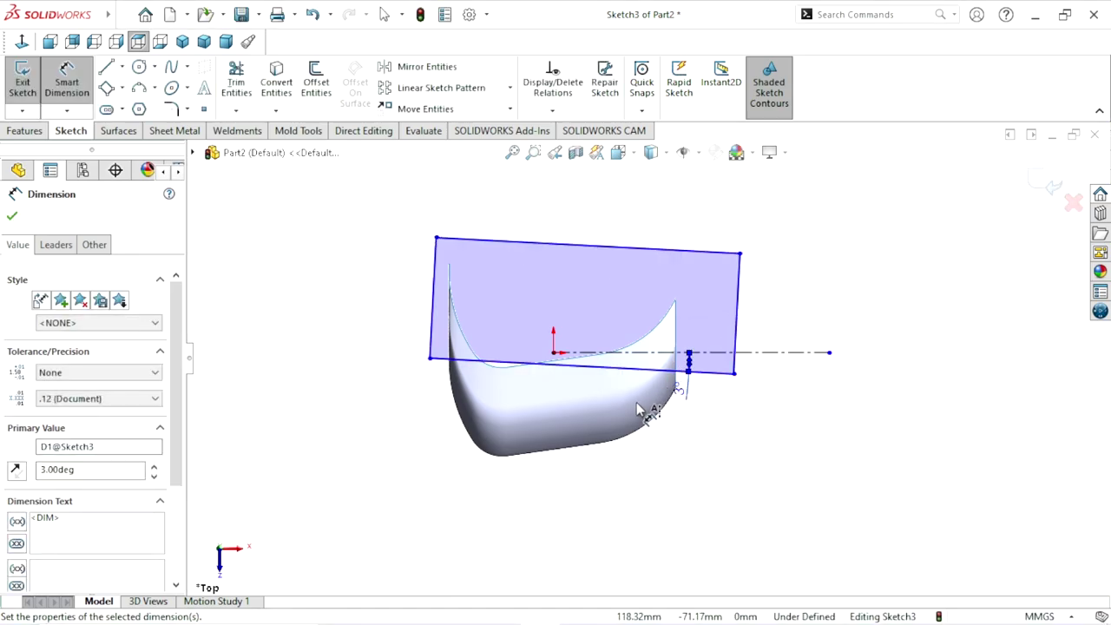
{"action": "mouse_move", "coordinate": [639, 410]}
{"action": "middle_mouse_down"}
{"action": "mouse_move", "coordinate": [684, 395]}
{"action": "mouse_move", "coordinate": [674, 360]}
{"action": "middle_mouse_up"}
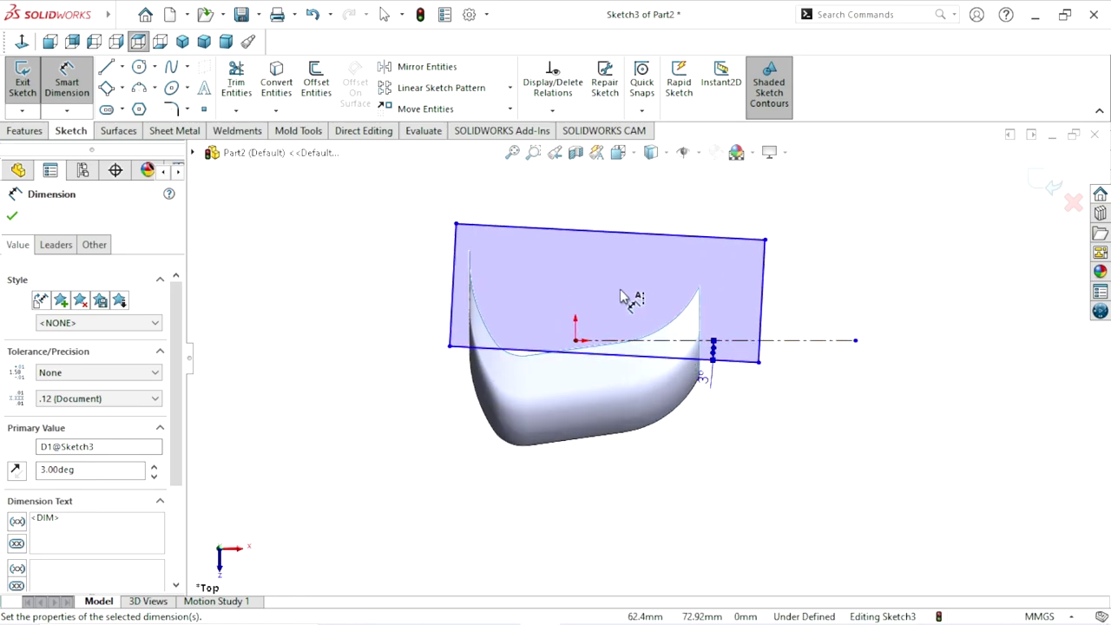
{"action": "middle_click_drag", "start_coordinate": [588, 384], "coordinate": [599, 338]}
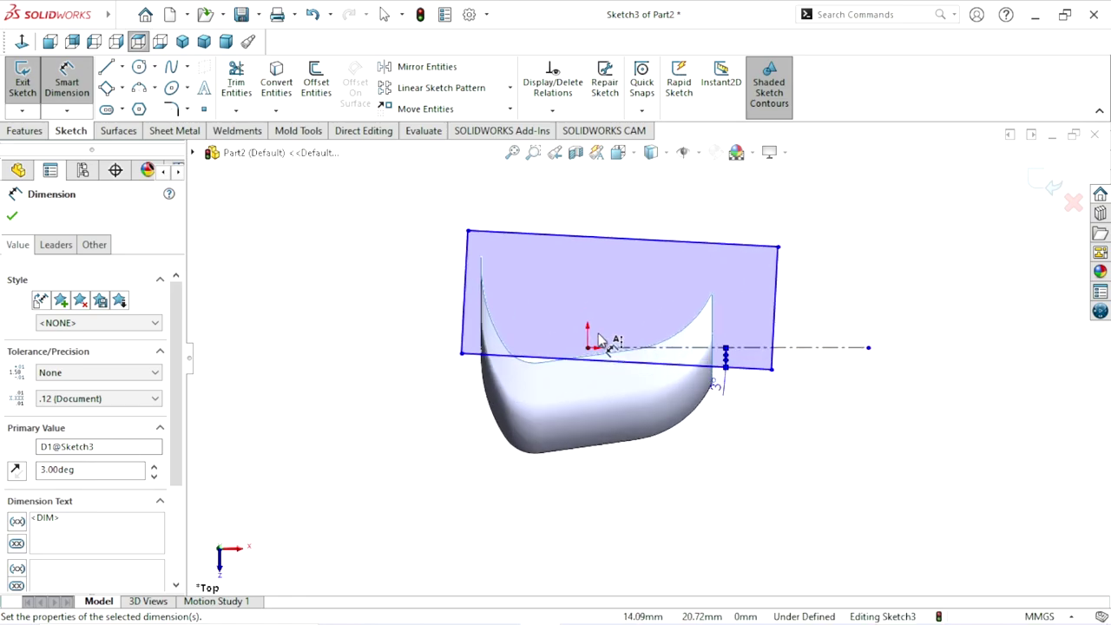
{"action": "left_click", "coordinate": [12, 217]}
{"action": "left_click_drag", "start_coordinate": [575, 290], "coordinate": [560, 294]}
Add a 26 mm distance from the origin point to the rectangle's lower edge
{"action": "left_click", "coordinate": [561, 300]}
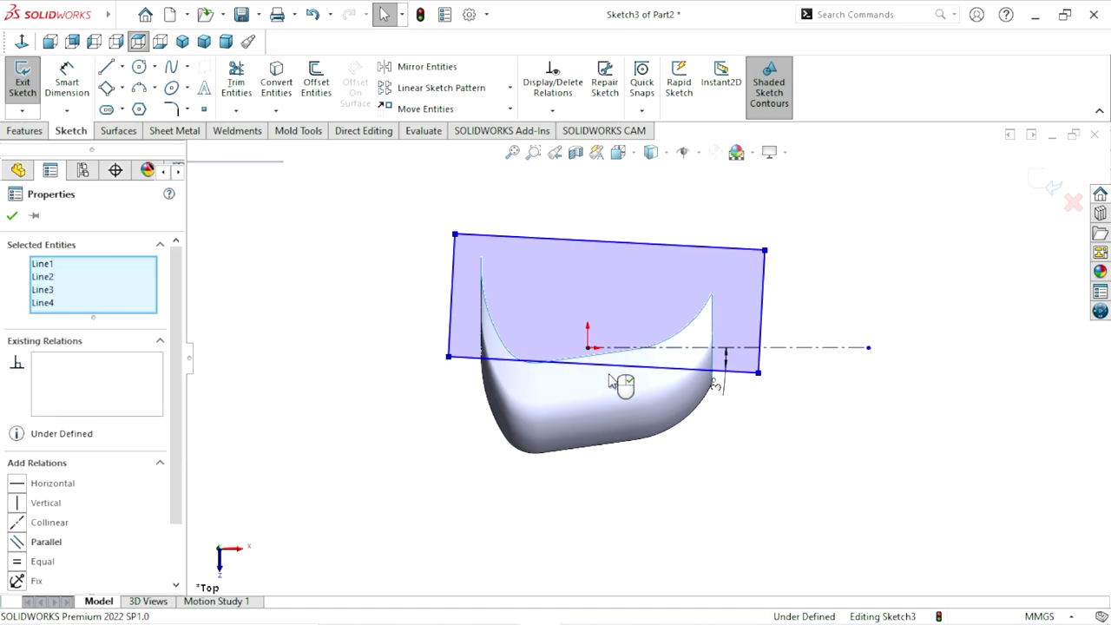
{"action": "left_click_drag", "start_coordinate": [620, 316], "coordinate": [603, 367]}
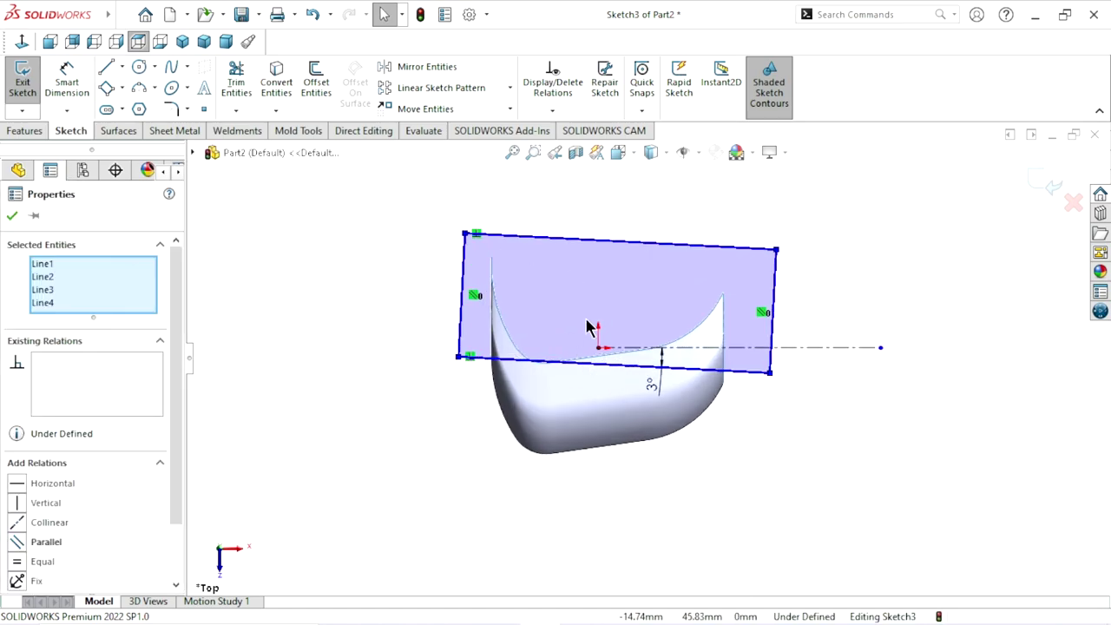
{"action": "left_click", "coordinate": [598, 361]}
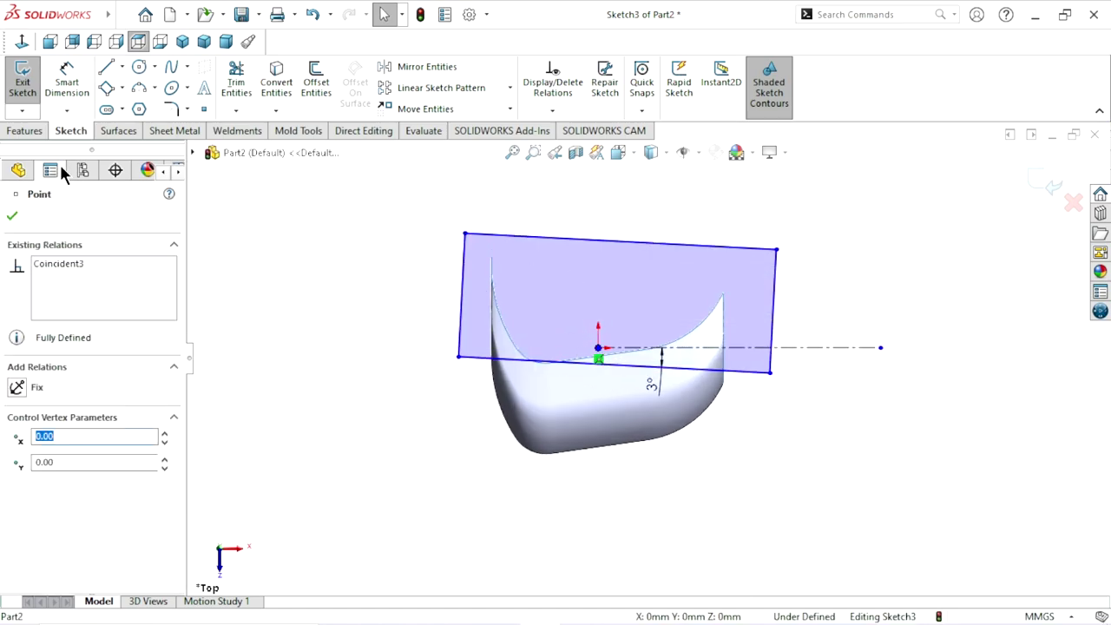
{"action": "left_click", "coordinate": [69, 80]}
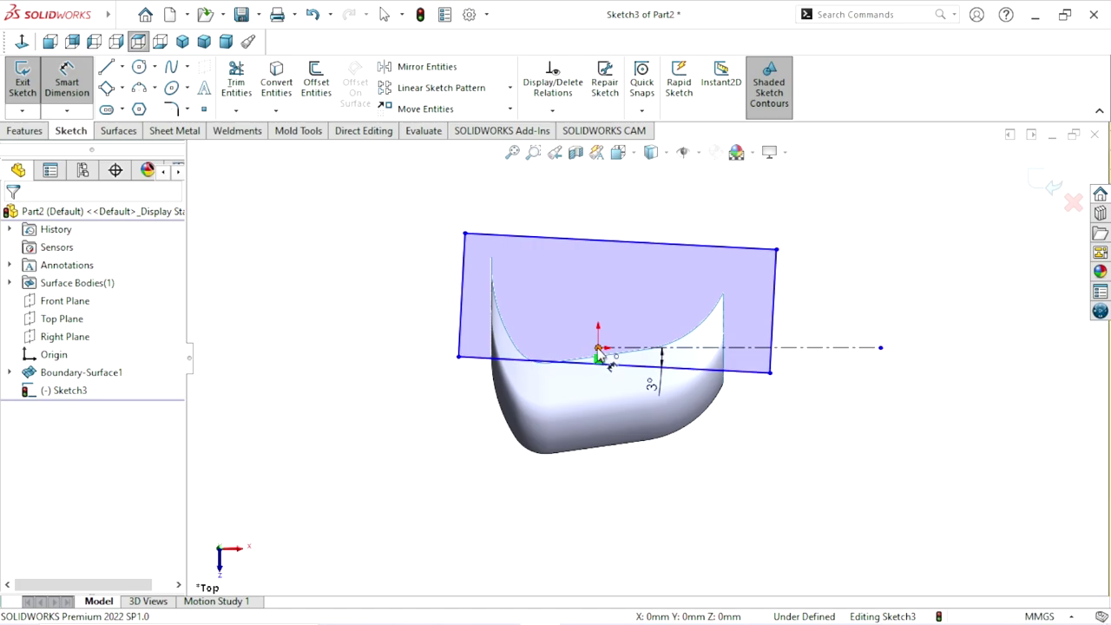
{"action": "left_click", "coordinate": [598, 351]}
{"action": "left_click", "coordinate": [555, 368]}
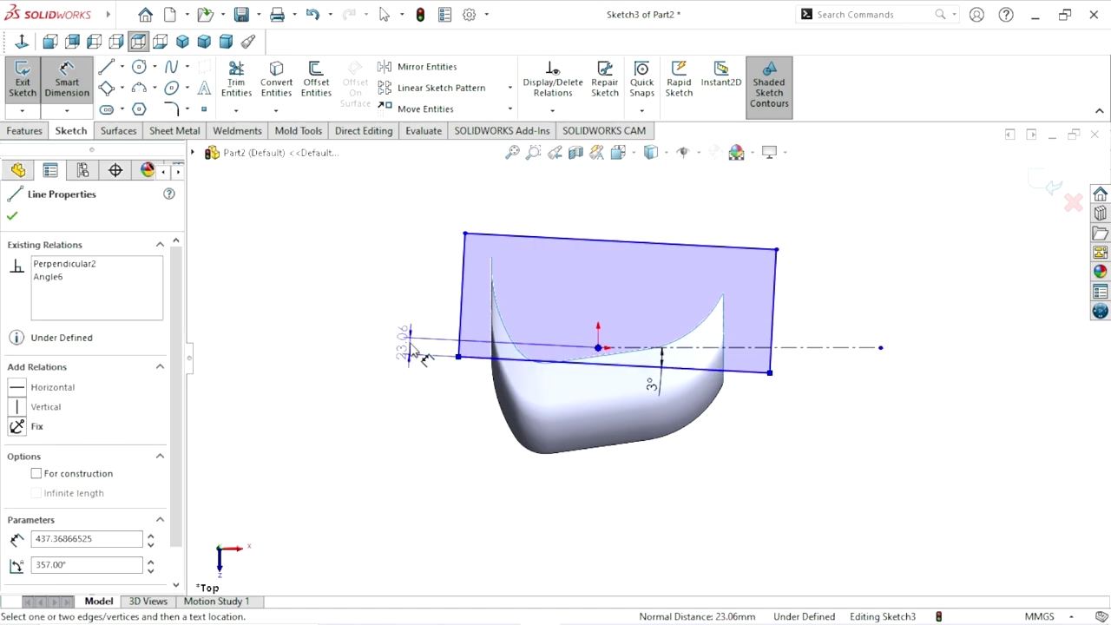
{"action": "left_click", "coordinate": [423, 357]}
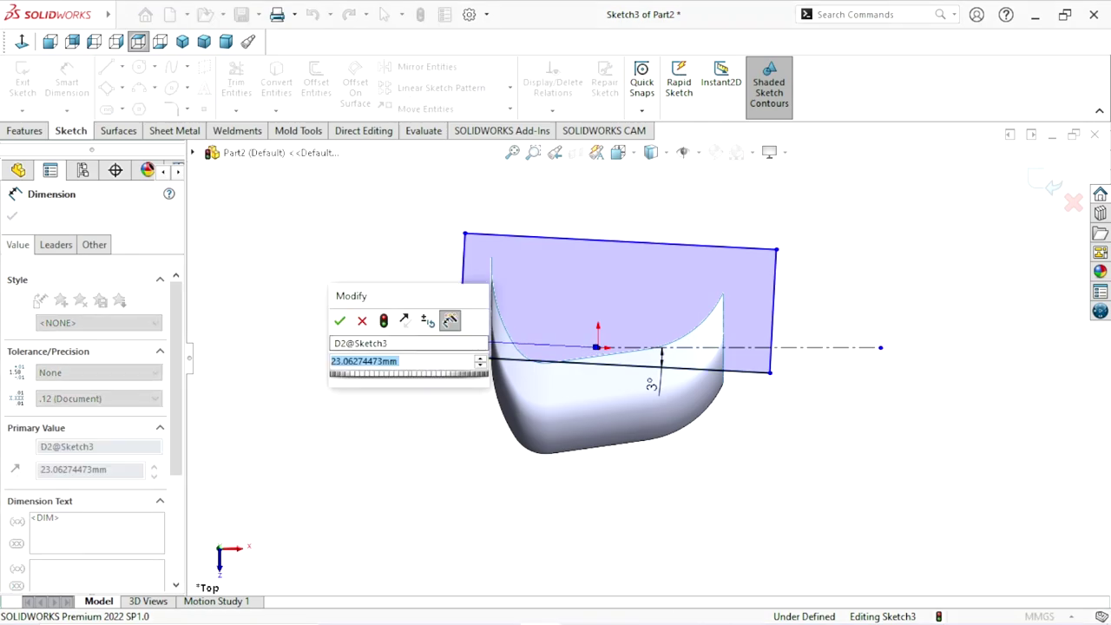
{"action": "type", "text": "26"}
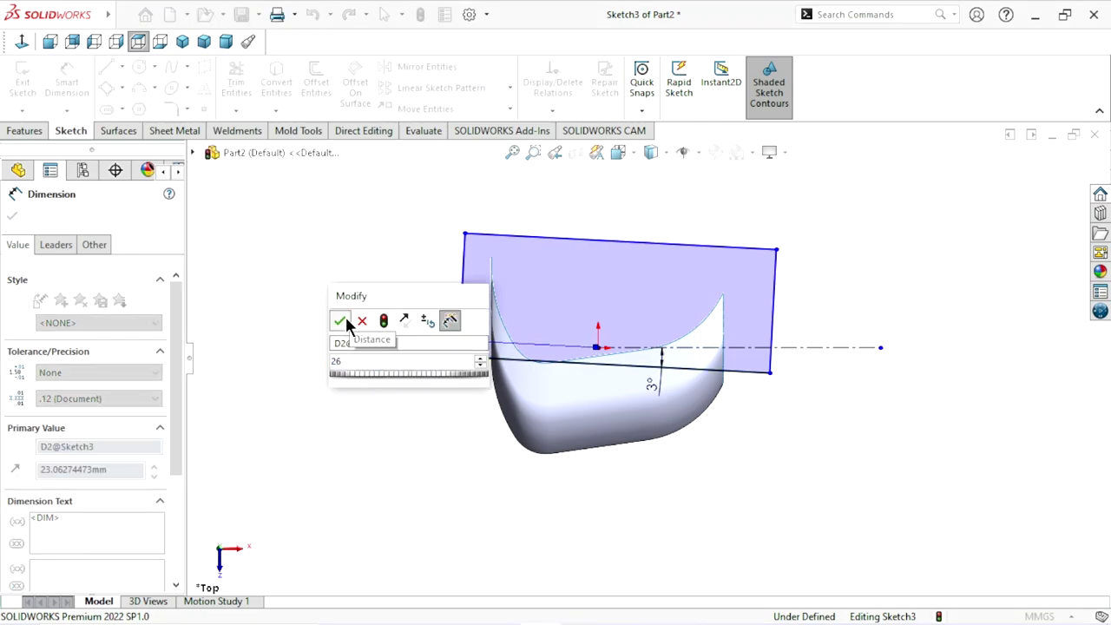
{"action": "left_click", "coordinate": [340, 322]}
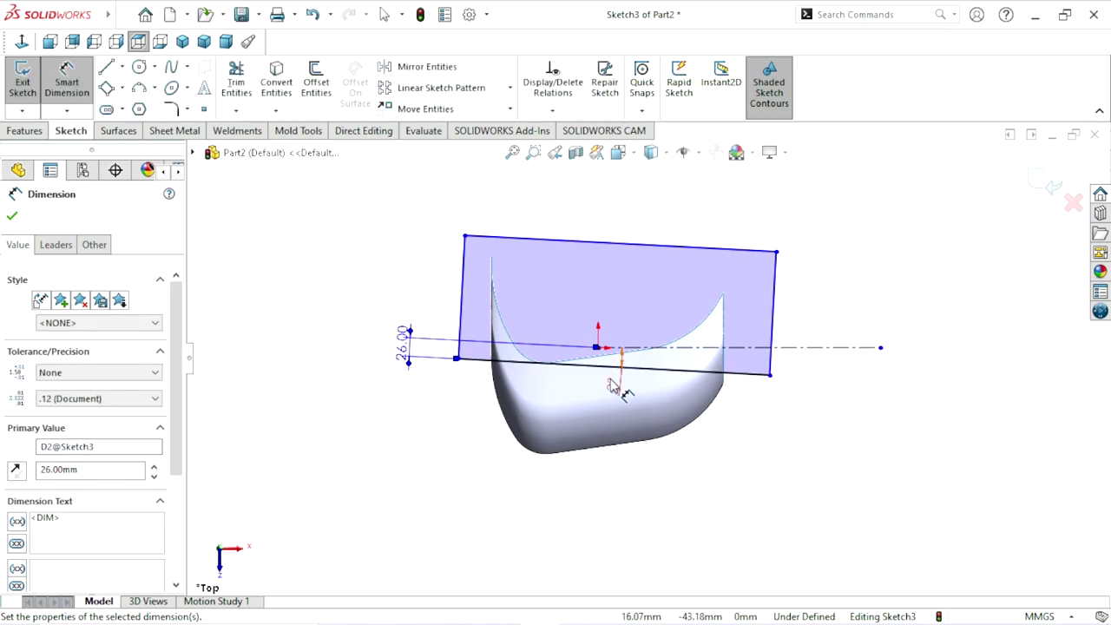
Change that distance dimension from 26 mm to 28 mm
{"action": "scroll", "coordinate": [615, 382], "scroll_direction": "down", "scroll_amount": 2}
{"action": "scroll", "coordinate": [615, 376], "scroll_direction": "down", "scroll_amount": 2}
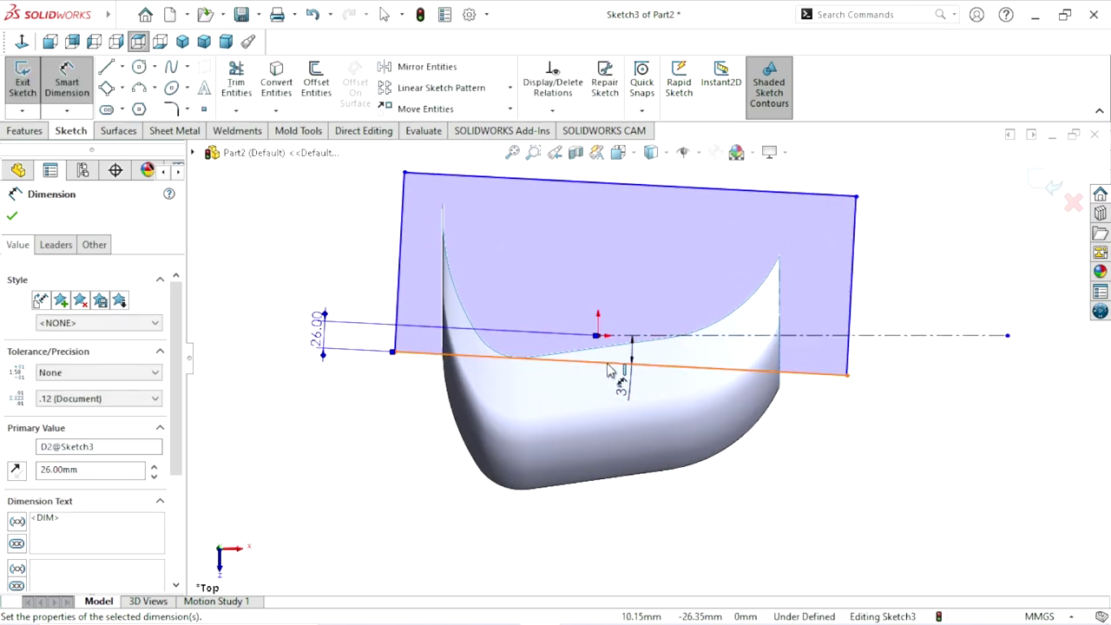
{"action": "double_click", "coordinate": [318, 330]}
{"action": "type", "text": "28"}
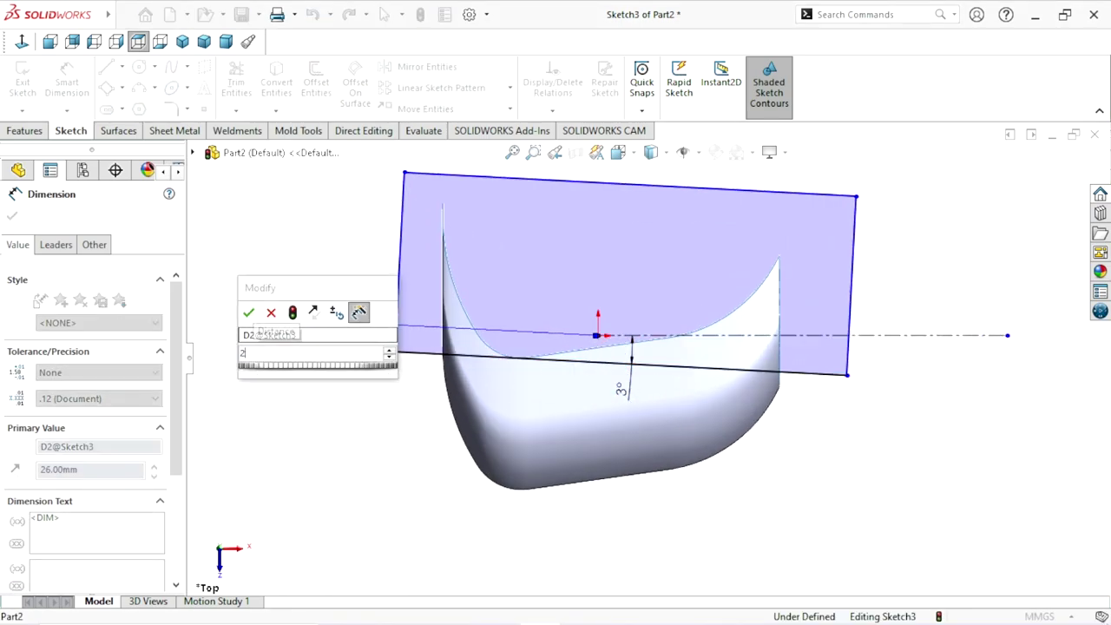
{"action": "left_click", "coordinate": [249, 315]}
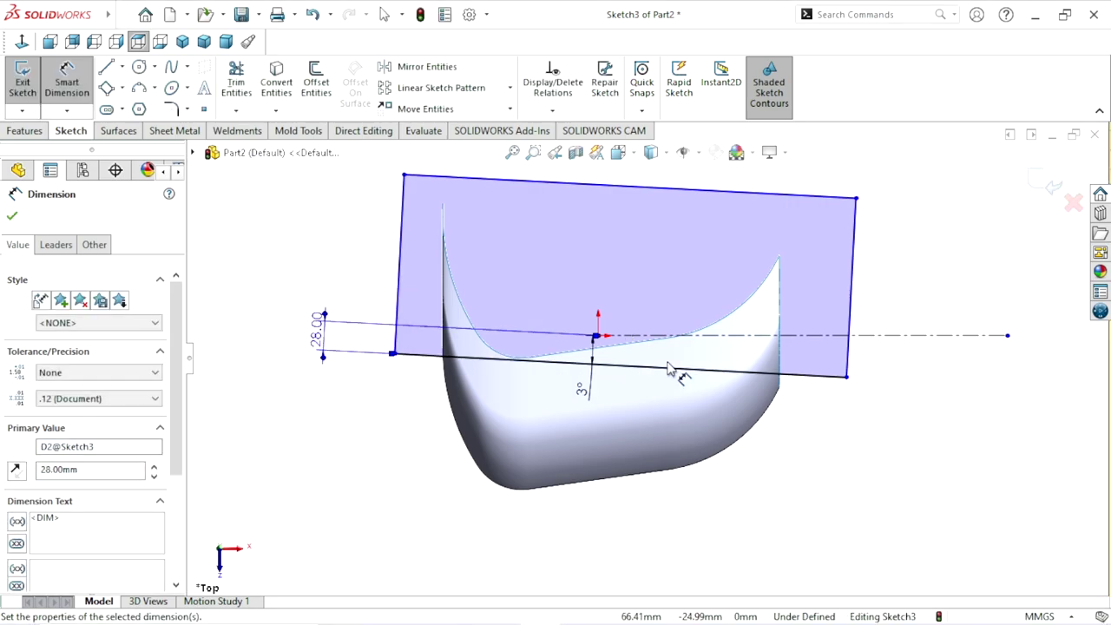
{"action": "scroll", "coordinate": [643, 386], "scroll_direction": "up", "scroll_amount": 2}
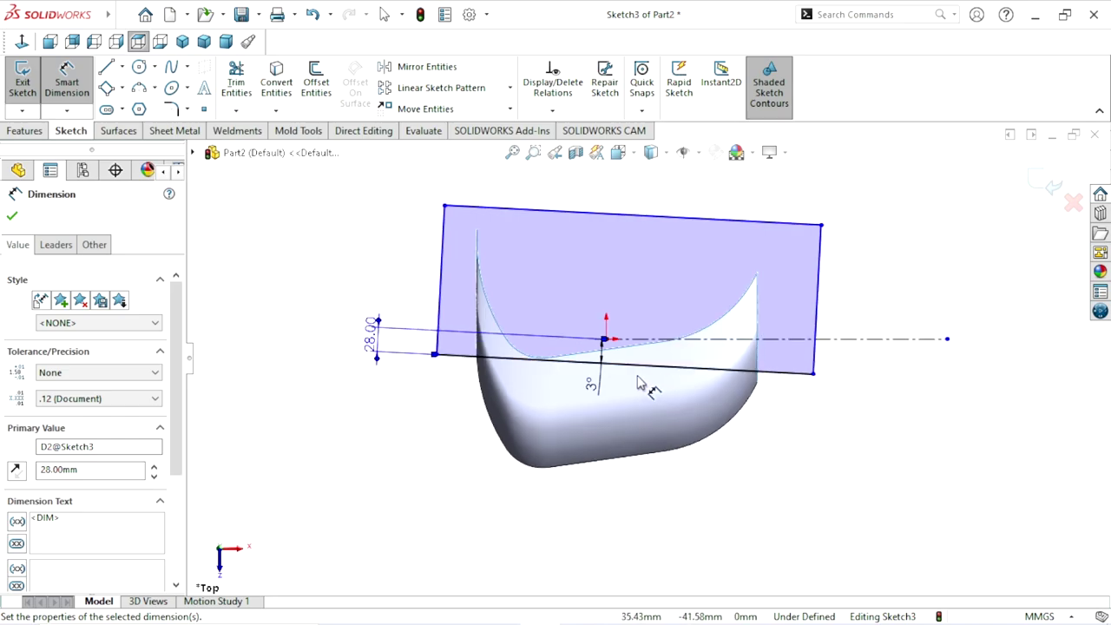
{"action": "scroll", "coordinate": [643, 386], "scroll_direction": "down", "scroll_amount": 3}
{"action": "scroll", "coordinate": [638, 385], "scroll_direction": "up", "scroll_amount": 1}
{"action": "scroll", "coordinate": [659, 364], "scroll_direction": "up", "scroll_amount": 1}
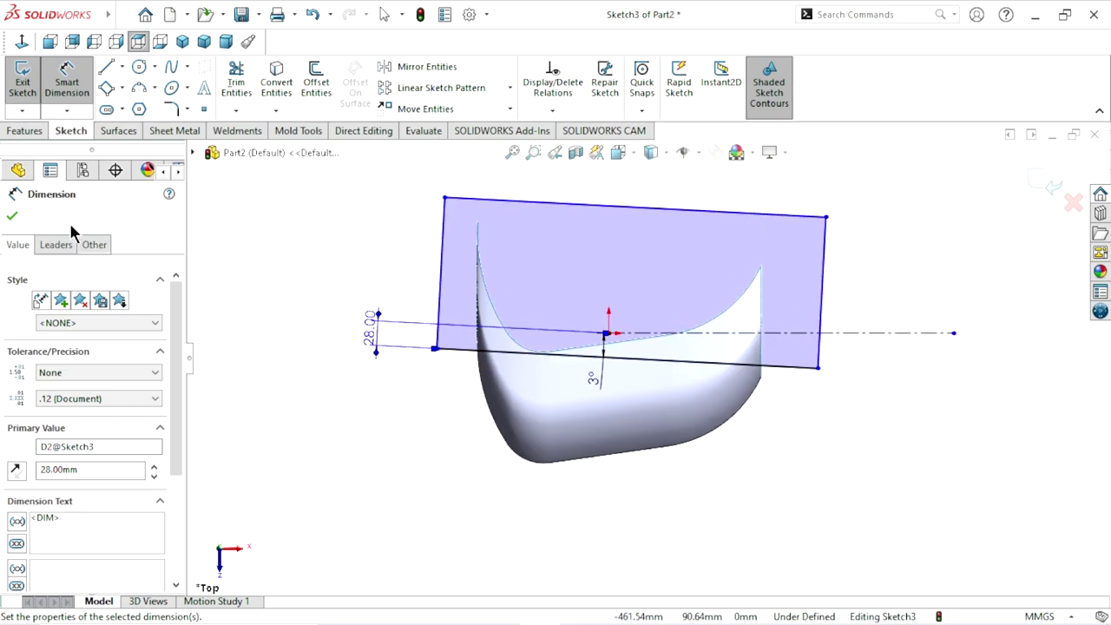
Nudge the rectangle's right edge slightly left, then deselect it
{"action": "left_click", "coordinate": [12, 217]}
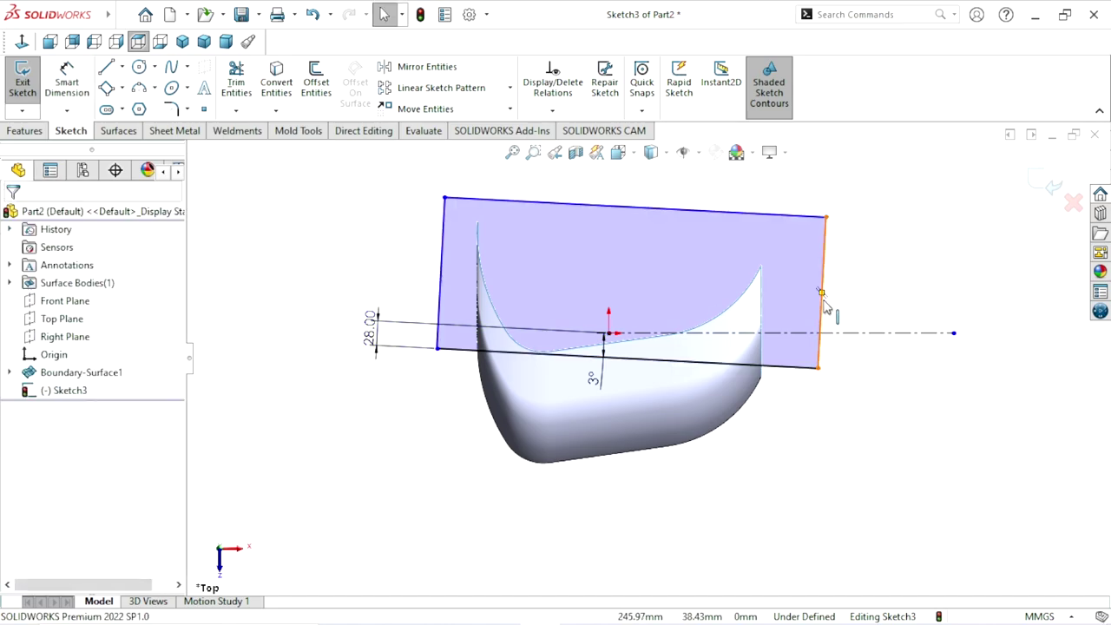
{"action": "left_click_drag", "start_coordinate": [823, 304], "coordinate": [799, 311]}
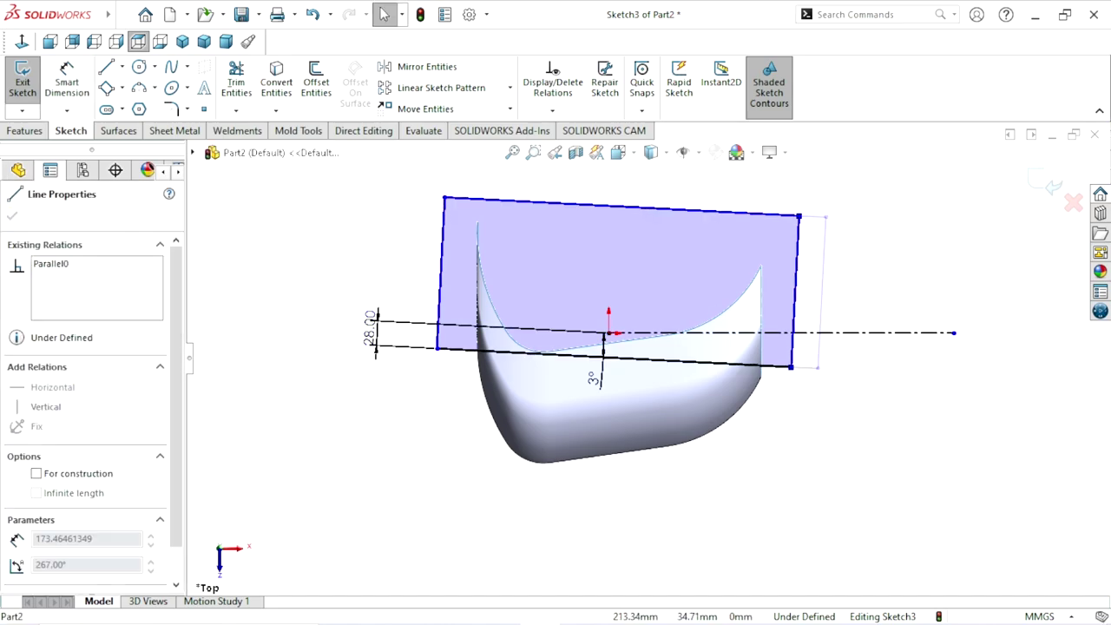
{"action": "left_click", "coordinate": [781, 465]}
{"action": "scroll", "coordinate": [673, 353], "scroll_direction": "up", "scroll_amount": 1}
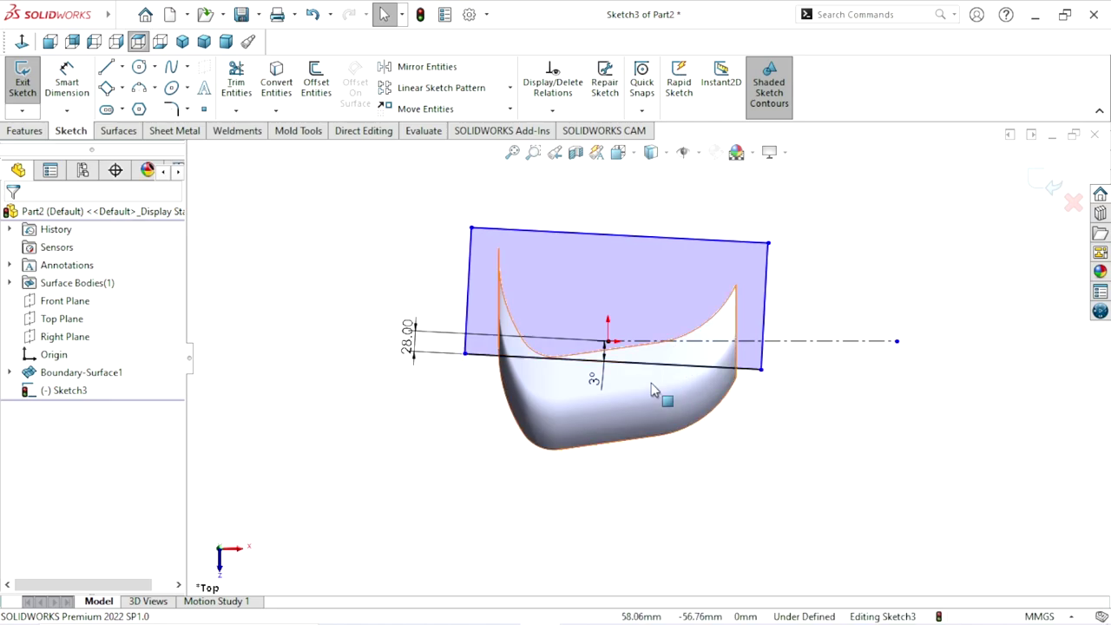
{"action": "middle_click_drag", "start_coordinate": [651, 383], "coordinate": [658, 363]}
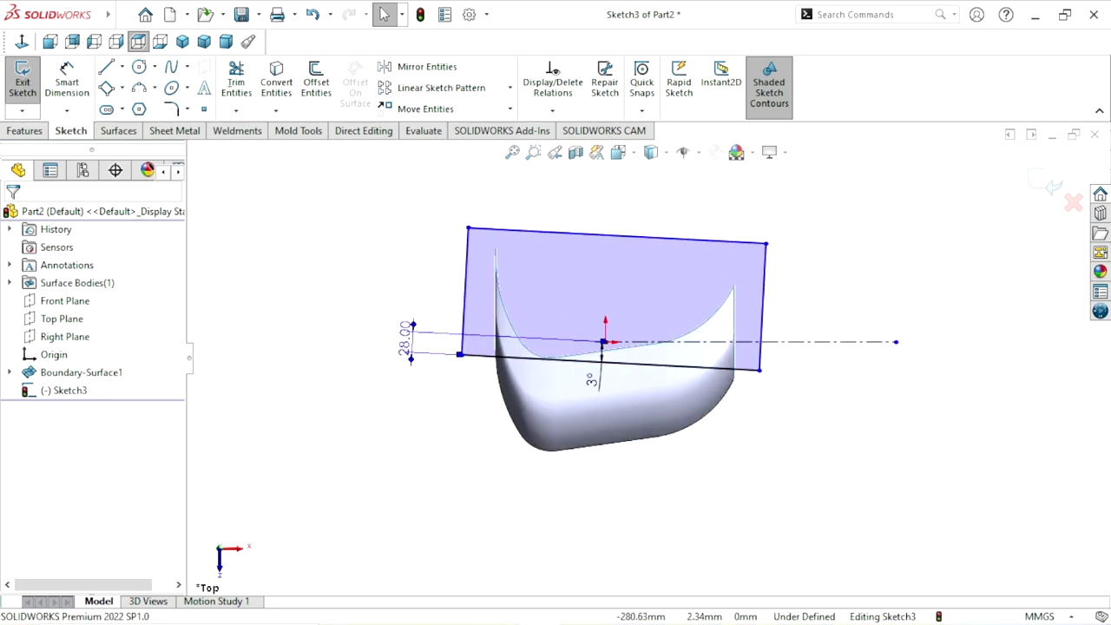
Change the offset dimension from 28 mm to 29 mm and move its label upward
{"action": "double_click", "coordinate": [405, 339]}
{"action": "type", "text": "2"}
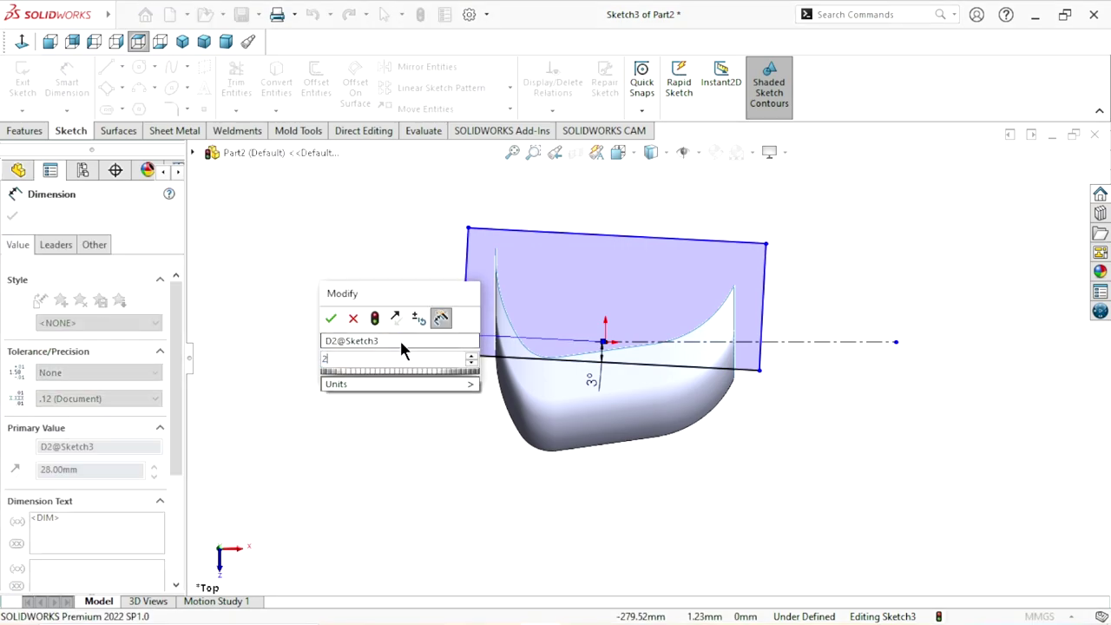
{"action": "type", "text": "9"}
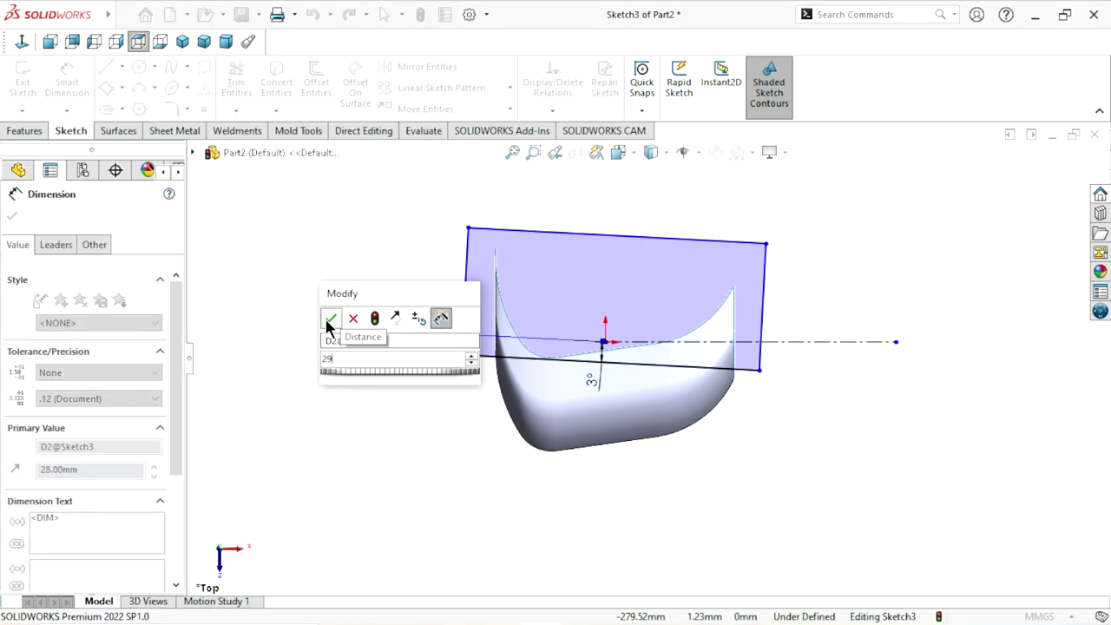
{"action": "left_click", "coordinate": [330, 317]}
{"action": "scroll", "coordinate": [583, 375], "scroll_direction": "down", "scroll_amount": 1}
{"action": "scroll", "coordinate": [586, 380], "scroll_direction": "down", "scroll_amount": 1}
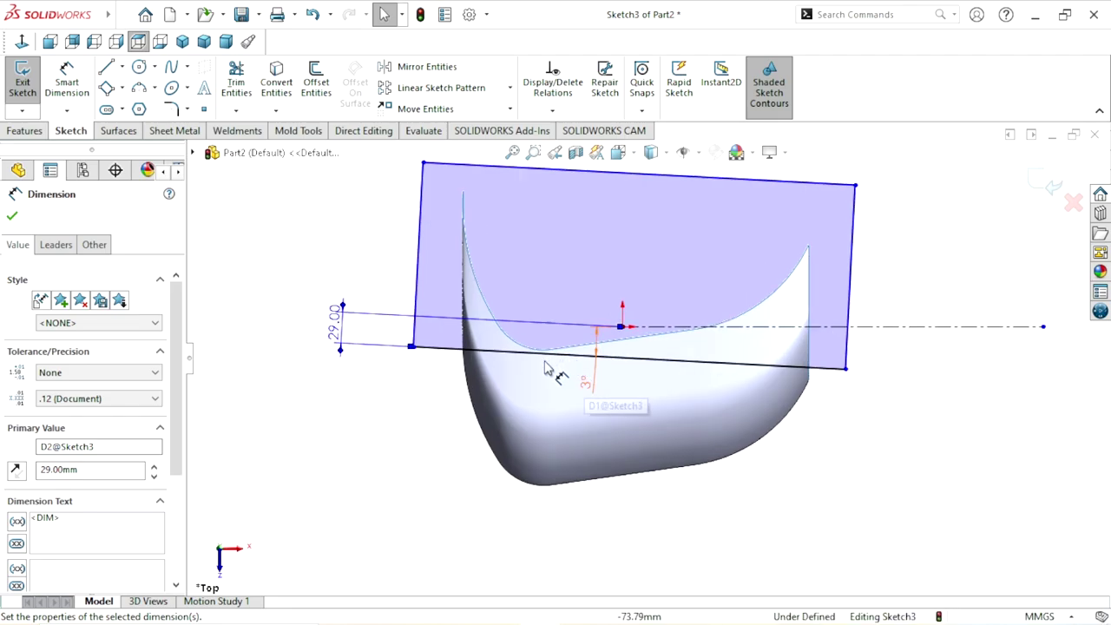
{"action": "scroll", "coordinate": [657, 430], "scroll_direction": "up", "scroll_amount": 2}
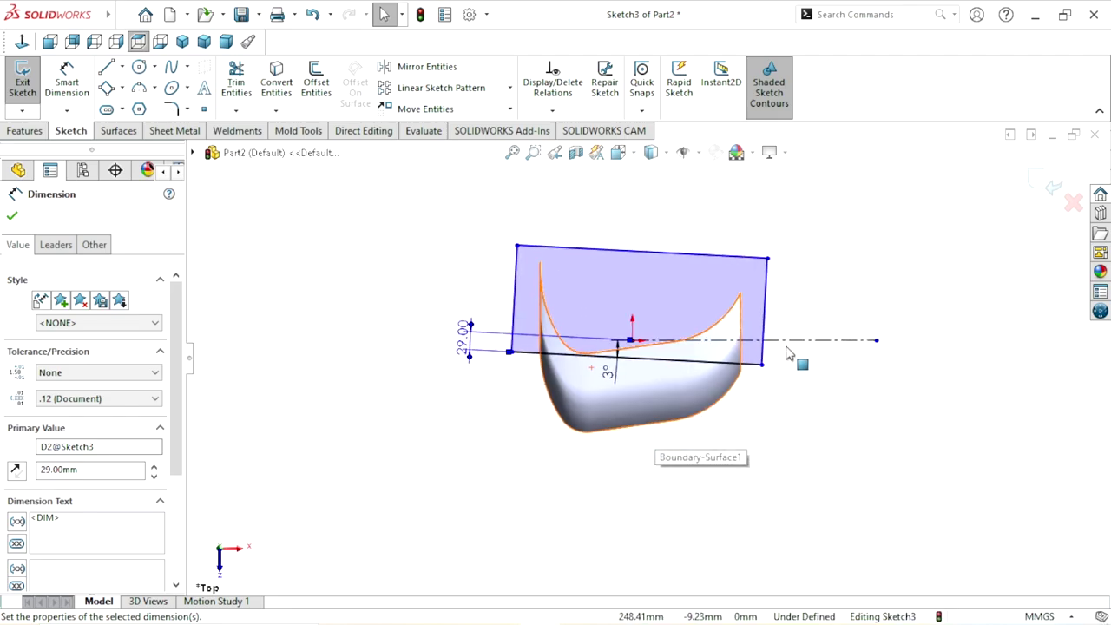
{"action": "scroll", "coordinate": [804, 341], "scroll_direction": "down", "scroll_amount": 1}
{"action": "scroll", "coordinate": [781, 386], "scroll_direction": "up", "scroll_amount": 1}
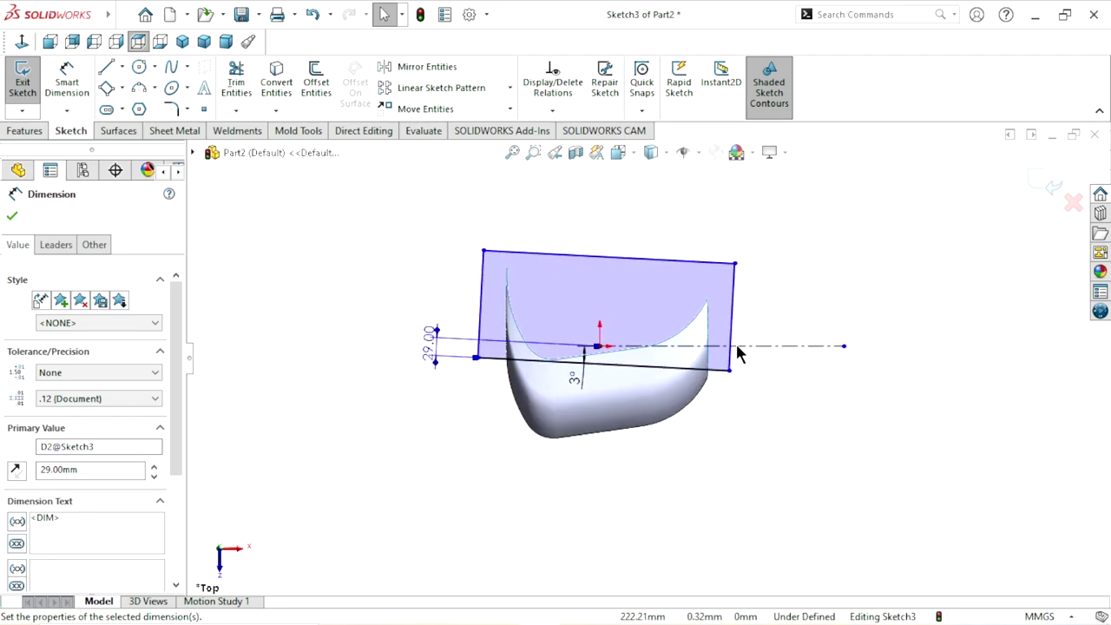
{"action": "scroll", "coordinate": [756, 361], "scroll_direction": "down", "scroll_amount": 1}
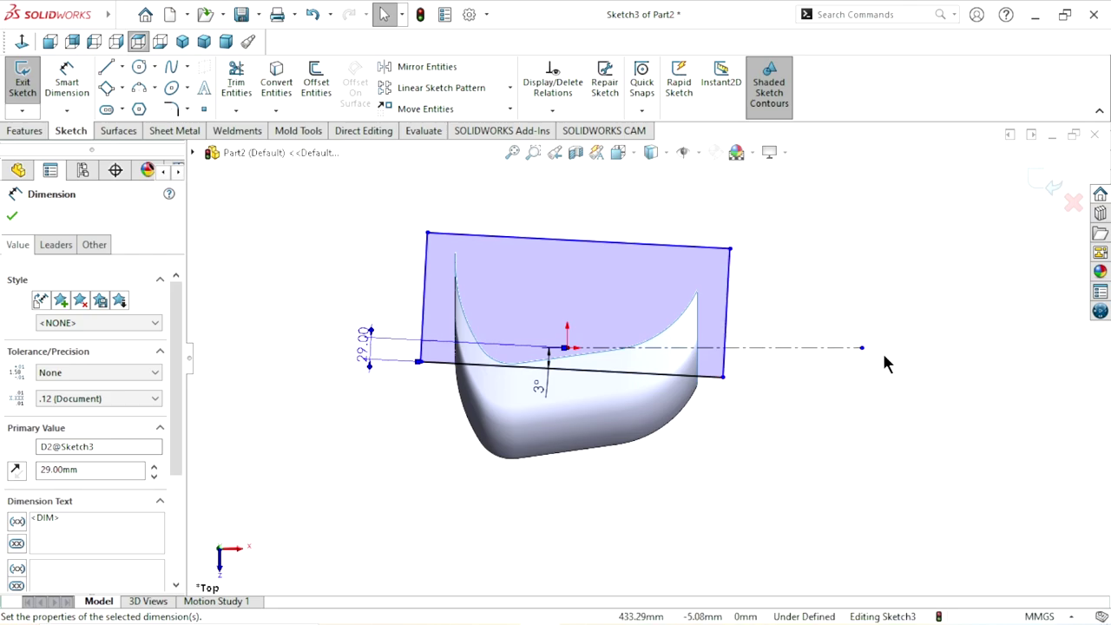
{"action": "left_click", "coordinate": [10, 217]}
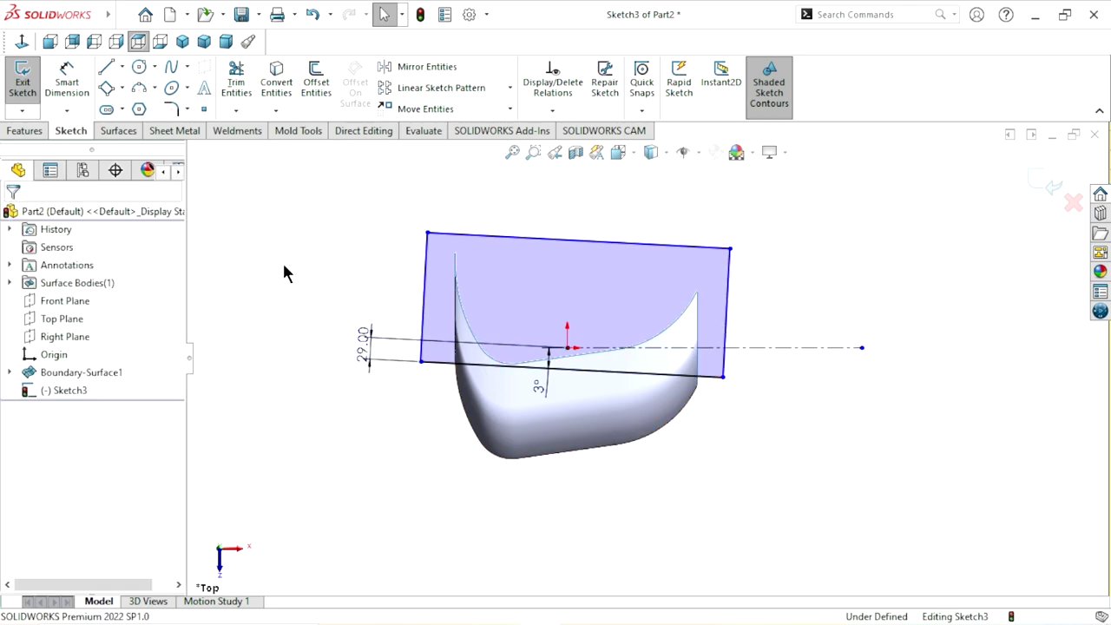
{"action": "left_click_drag", "start_coordinate": [369, 326], "coordinate": [373, 289]}
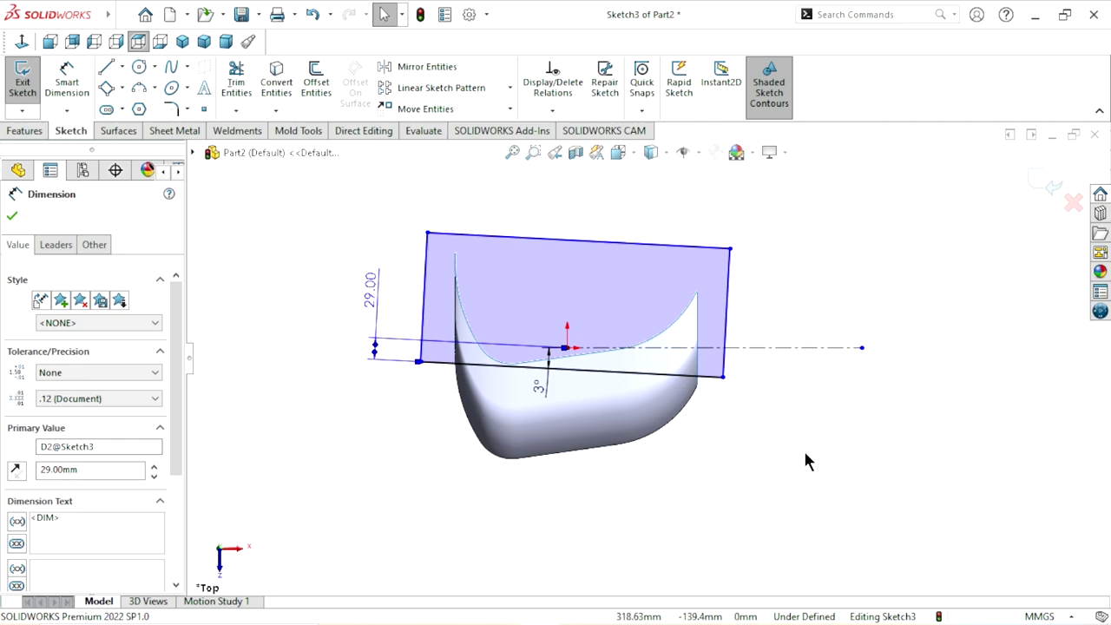
{"action": "left_click", "coordinate": [37, 132]}
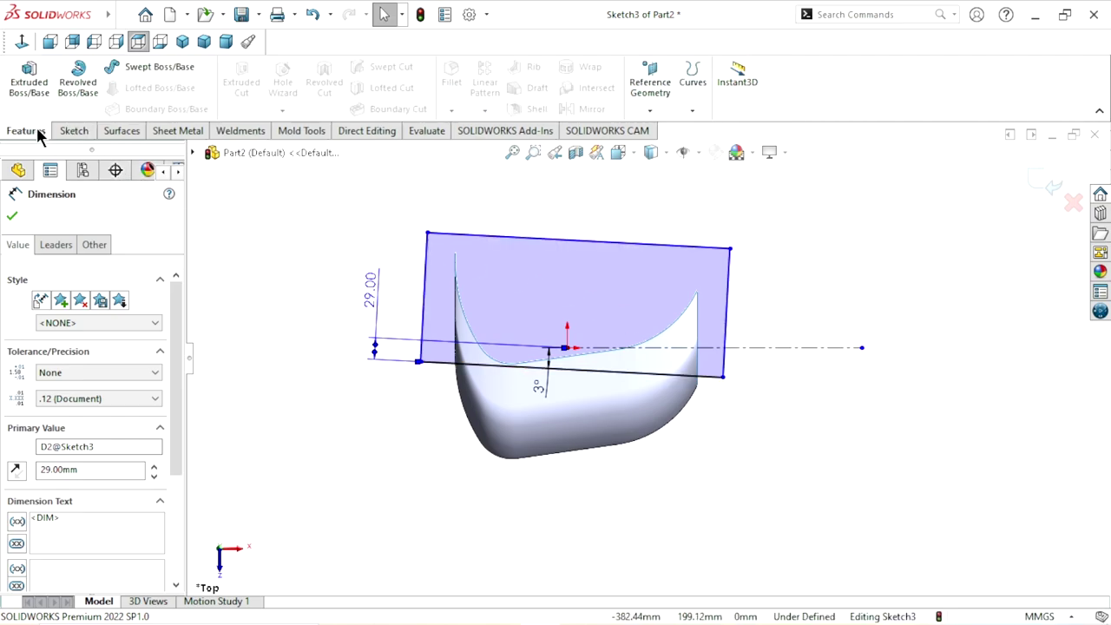
Trim the hull surface with Sketch3, removing the outer upper region
{"action": "left_click", "coordinate": [105, 132]}
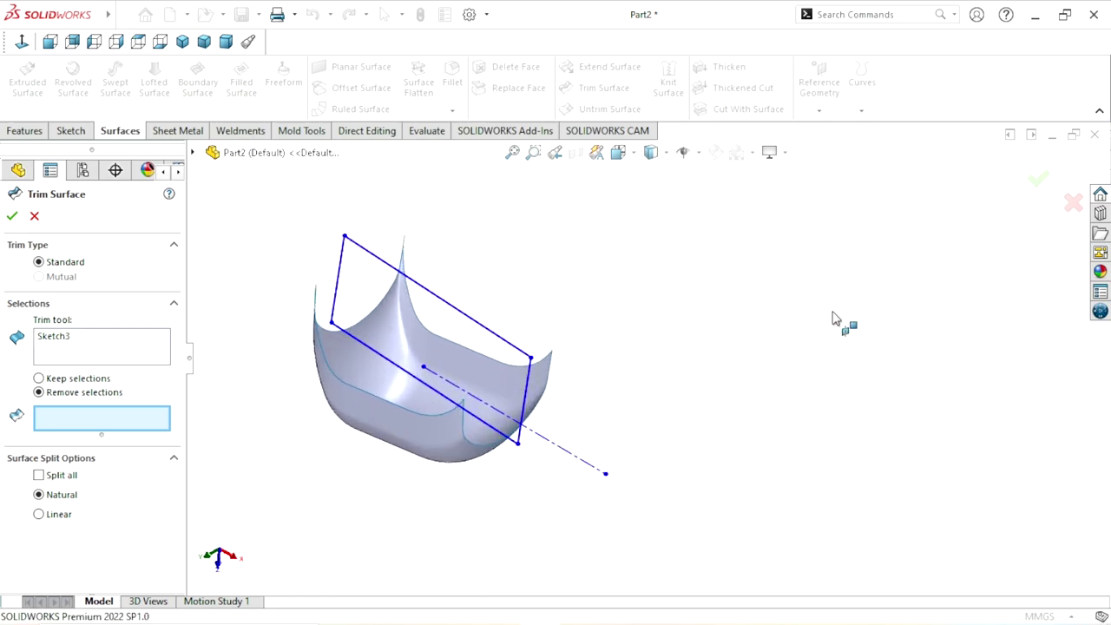
{"action": "middle_click_drag", "start_coordinate": [833, 318], "coordinate": [601, 390]}
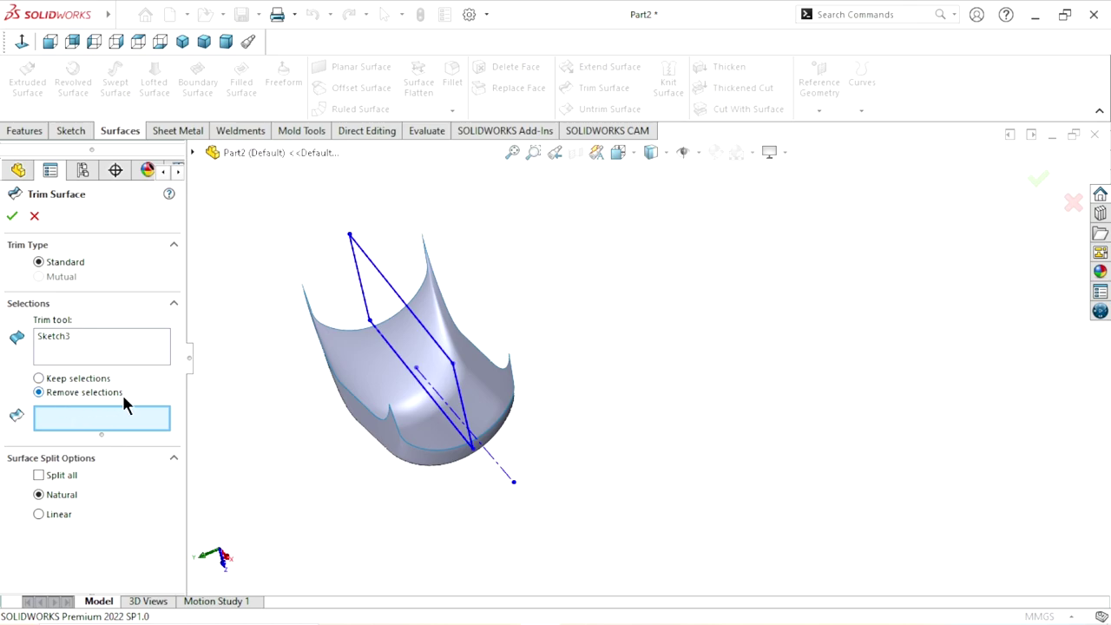
{"action": "left_click", "coordinate": [330, 349]}
{"action": "scroll", "coordinate": [469, 424], "scroll_direction": "down", "scroll_amount": 2}
{"action": "scroll", "coordinate": [547, 412], "scroll_direction": "down", "scroll_amount": 4}
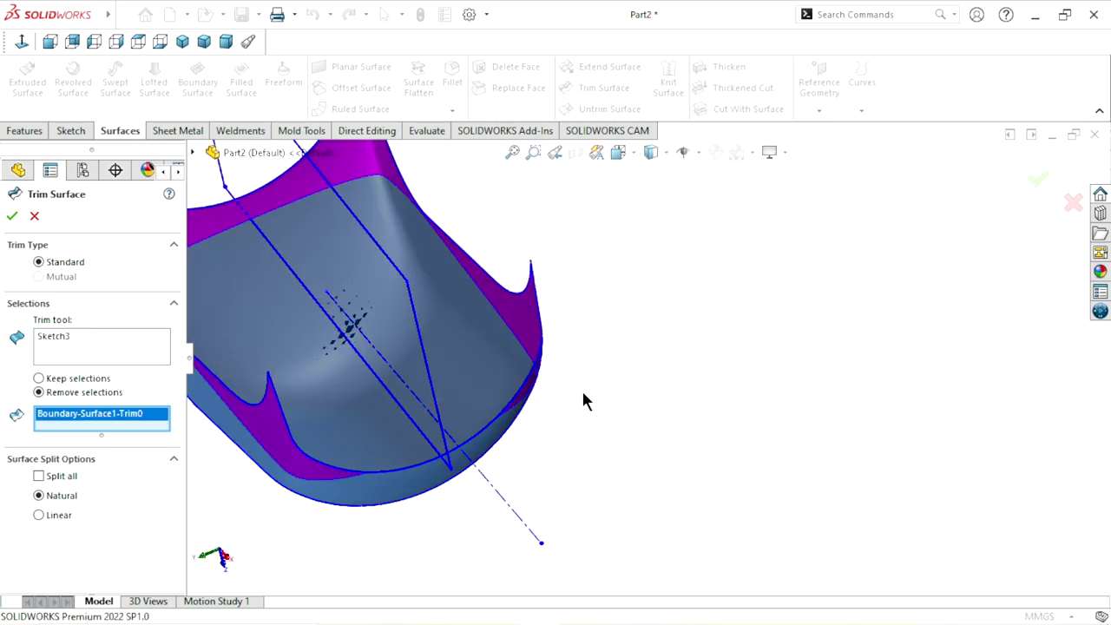
{"action": "middle_click_drag", "start_coordinate": [605, 408], "coordinate": [635, 378]}
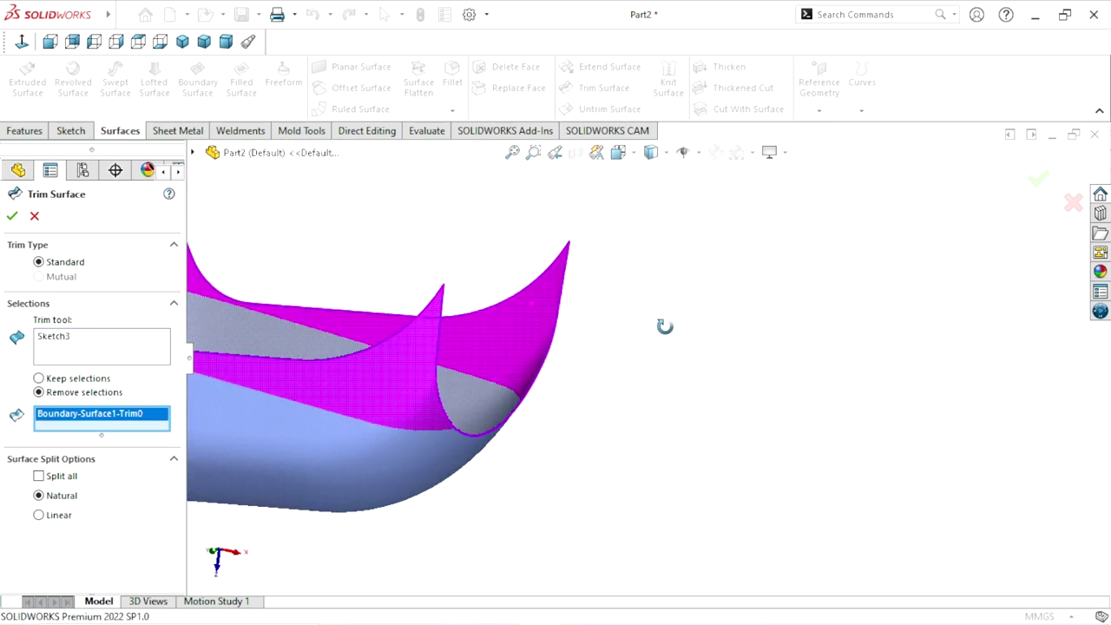
{"action": "scroll", "coordinate": [635, 378], "scroll_direction": "up", "scroll_amount": 3}
{"action": "middle_click_drag", "start_coordinate": [463, 392], "coordinate": [566, 347]}
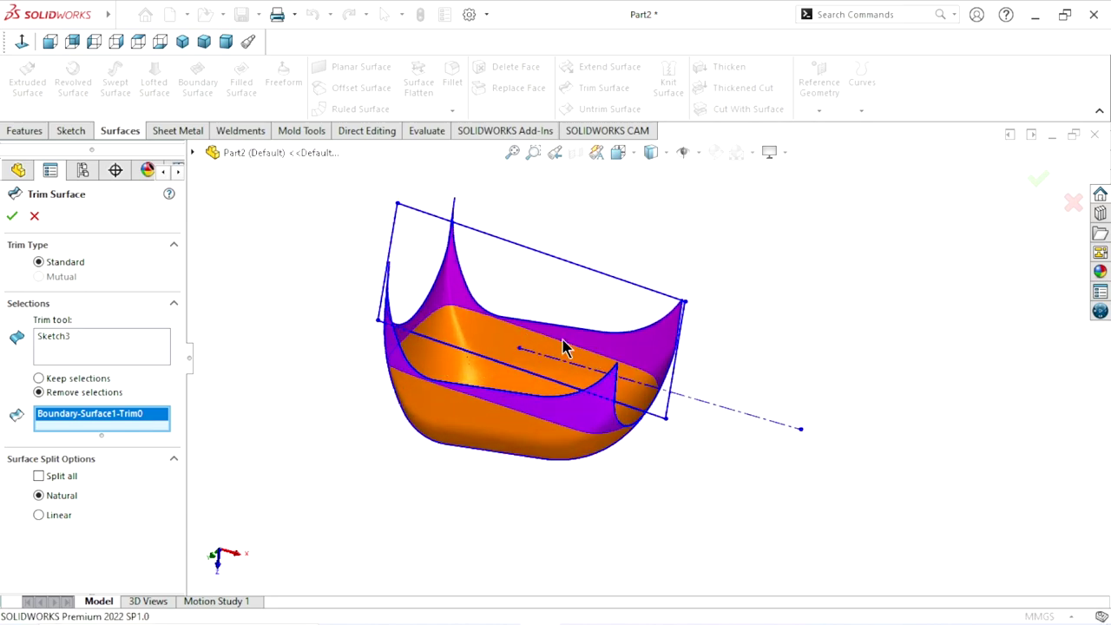
{"action": "left_click", "coordinate": [13, 218]}
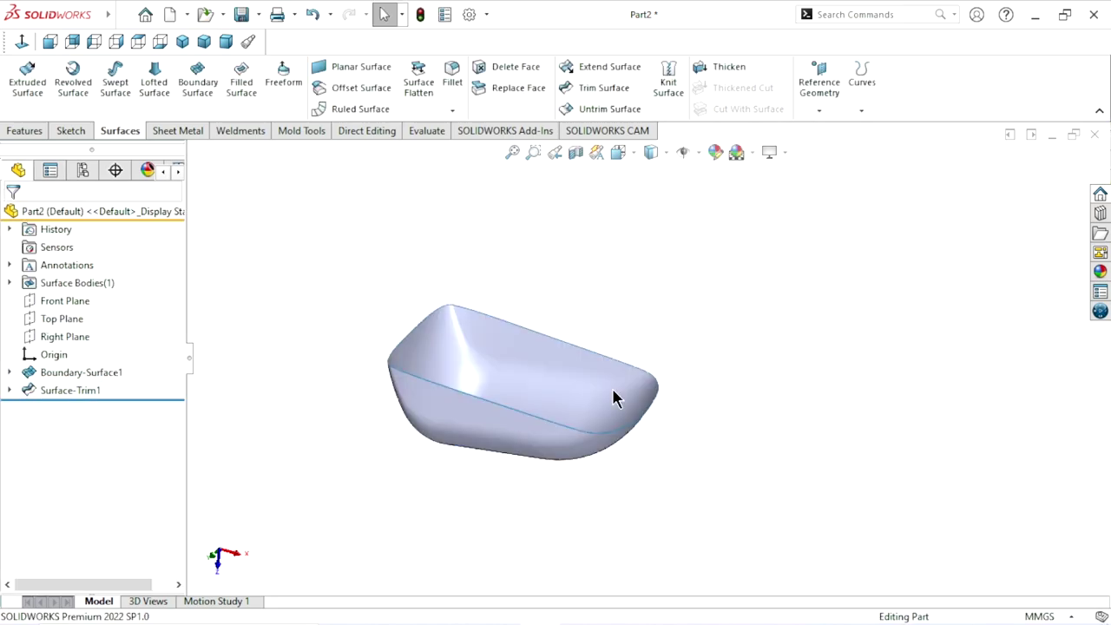
{"action": "mouse_move", "coordinate": [622, 300]}
{"action": "middle_mouse_down"}
{"action": "mouse_move", "coordinate": [509, 359]}
{"action": "mouse_move", "coordinate": [611, 328]}
{"action": "mouse_move", "coordinate": [441, 406]}
{"action": "mouse_move", "coordinate": [385, 273]}
{"action": "mouse_move", "coordinate": [353, 330]}
{"action": "mouse_move", "coordinate": [434, 397]}
{"action": "mouse_move", "coordinate": [509, 330]}
{"action": "mouse_move", "coordinate": [509, 350]}
{"action": "mouse_move", "coordinate": [469, 303]}
{"action": "mouse_move", "coordinate": [471, 322]}
{"action": "mouse_move", "coordinate": [441, 353]}
{"action": "mouse_move", "coordinate": [570, 397]}
{"action": "mouse_move", "coordinate": [706, 373]}
{"action": "mouse_move", "coordinate": [694, 371]}
{"action": "middle_mouse_up"}
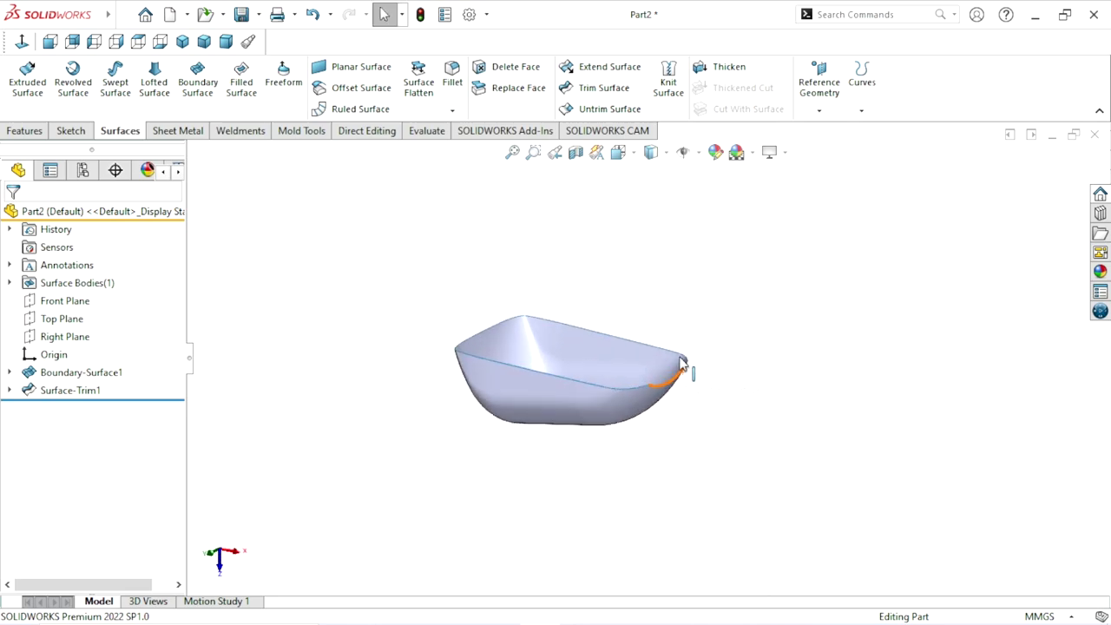
Start a new sketch on the Top Plane and view it face-on
{"action": "left_click", "coordinate": [49, 319]}
{"action": "left_click", "coordinate": [53, 295]}
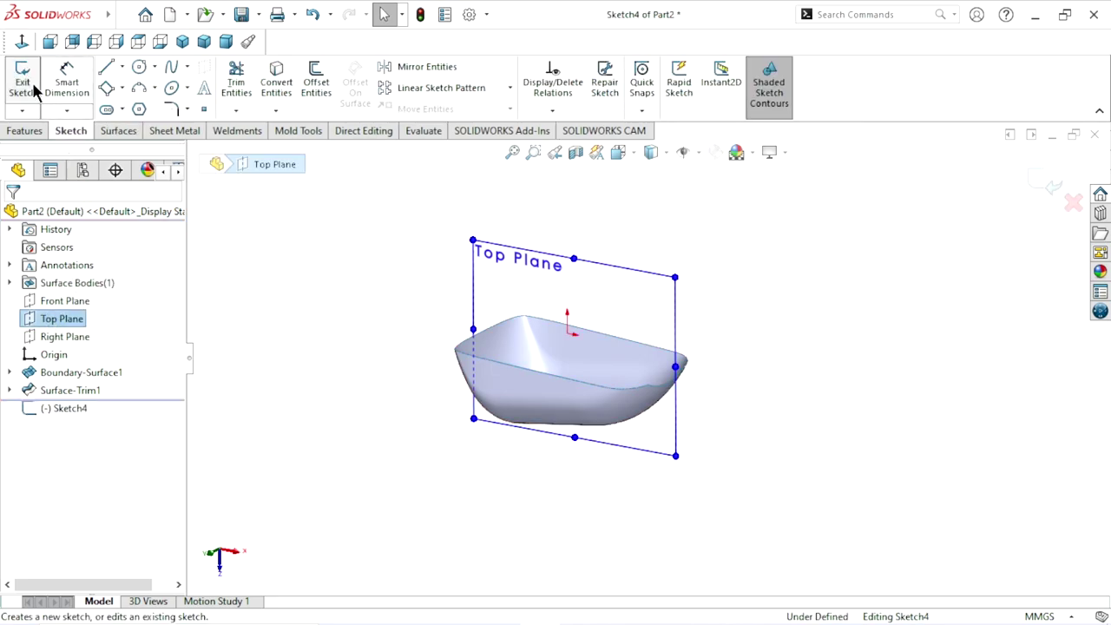
{"action": "left_click", "coordinate": [21, 41]}
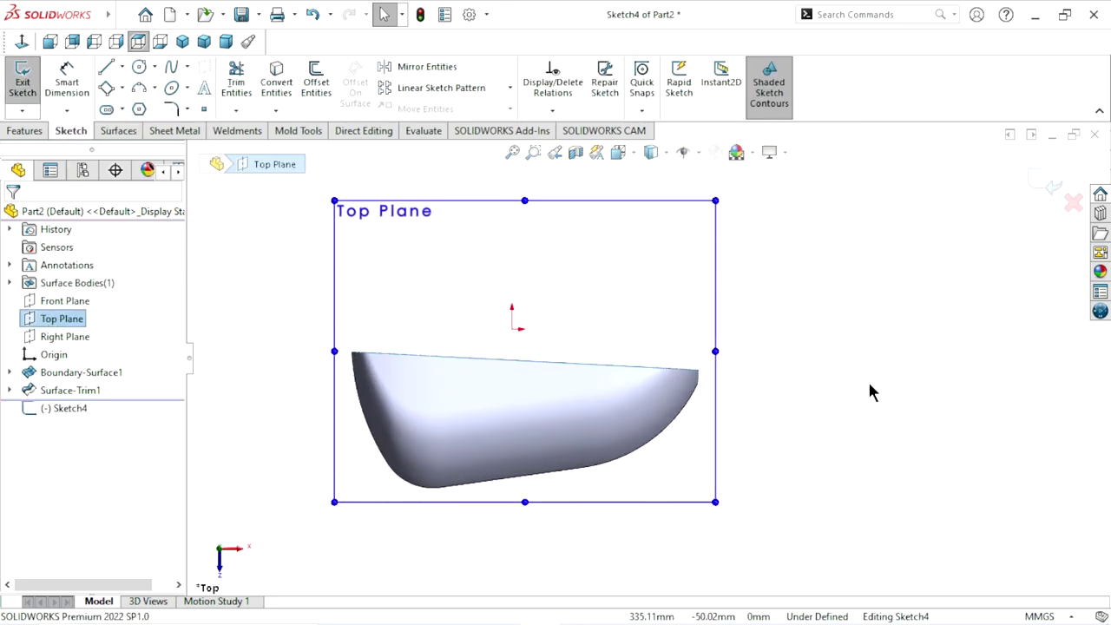
{"action": "left_click", "coordinate": [199, 154]}
Draw a tilted three-point rectangle, roughly 65 × 163 mm, across the hull's pointed end
{"action": "left_click", "coordinate": [106, 88]}
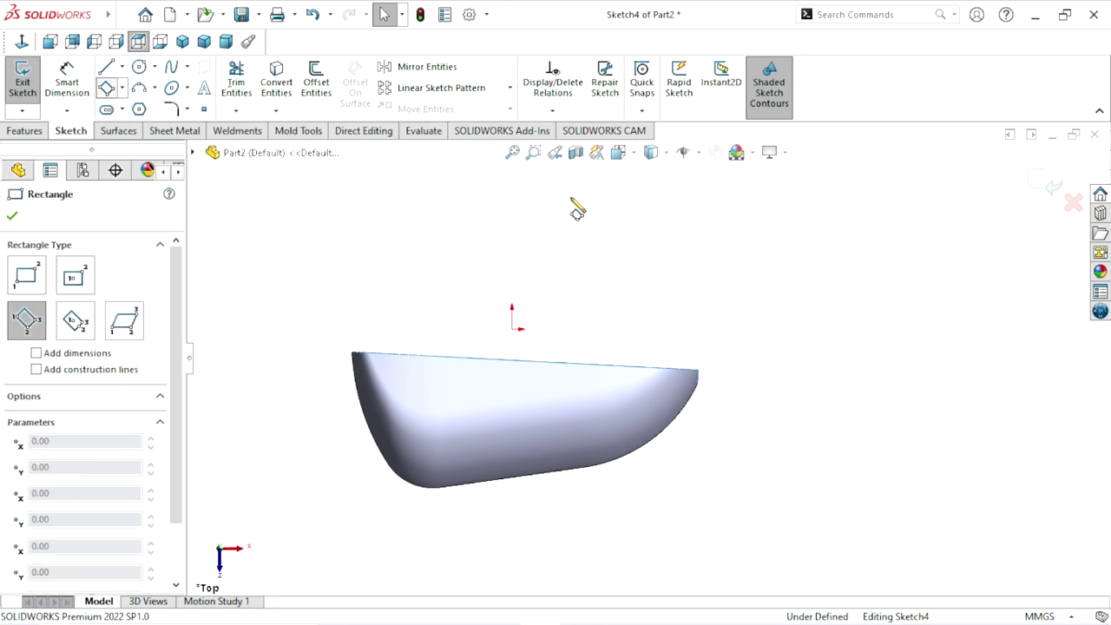
{"action": "left_click", "coordinate": [663, 298]}
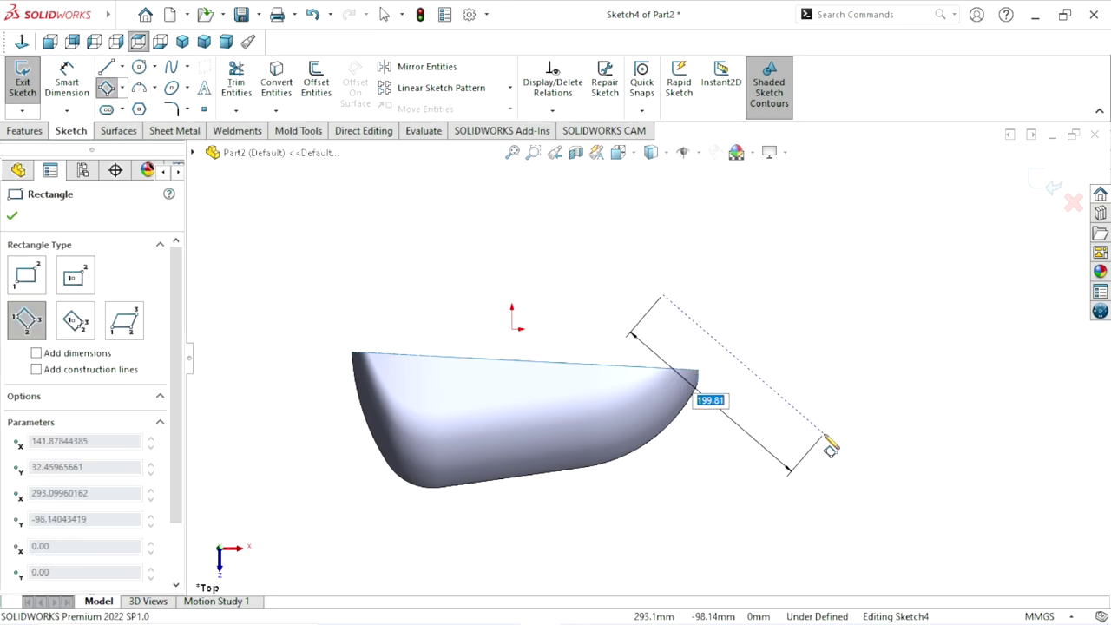
{"action": "left_click", "coordinate": [627, 355]}
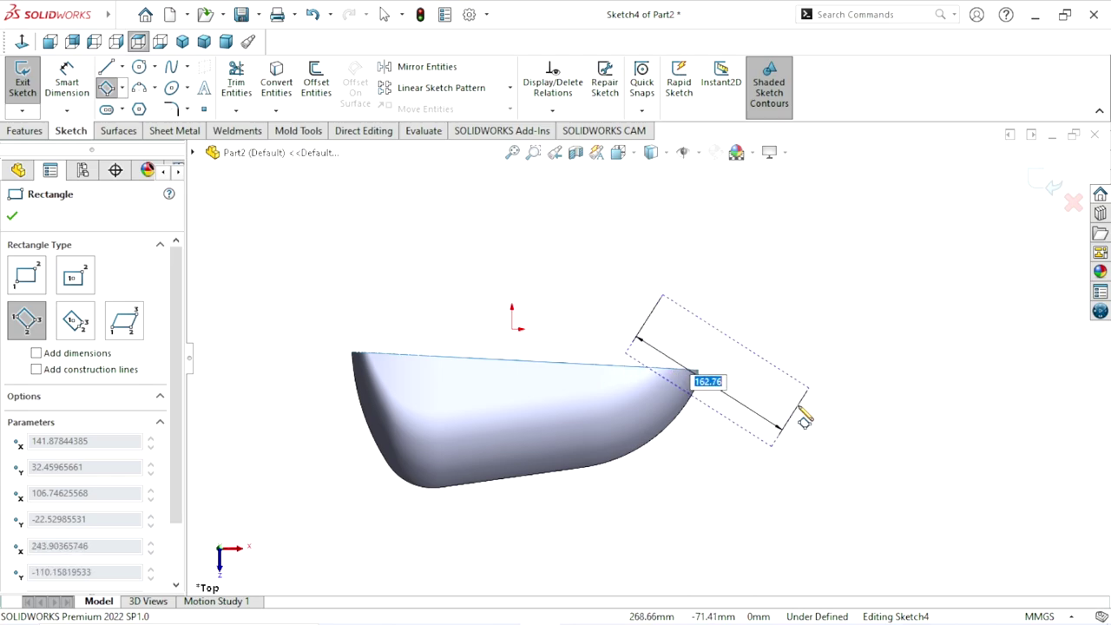
{"action": "left_click", "coordinate": [784, 365]}
{"action": "right_click", "coordinate": [795, 309]}
{"action": "left_click", "coordinate": [836, 320]}
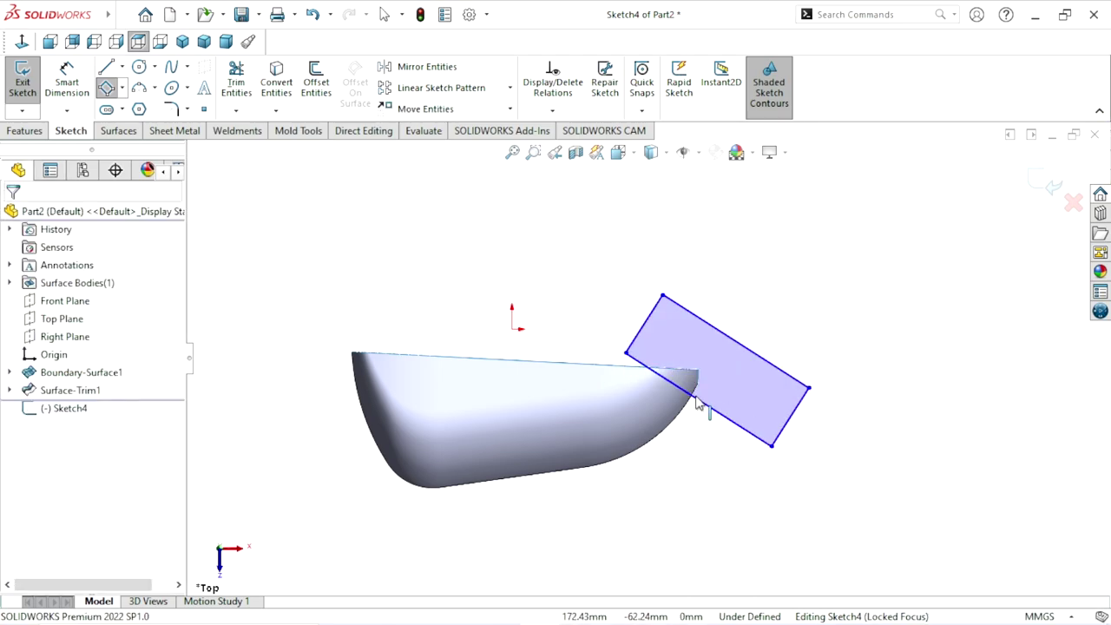
{"action": "scroll", "coordinate": [728, 404], "scroll_direction": "down", "scroll_amount": 2}
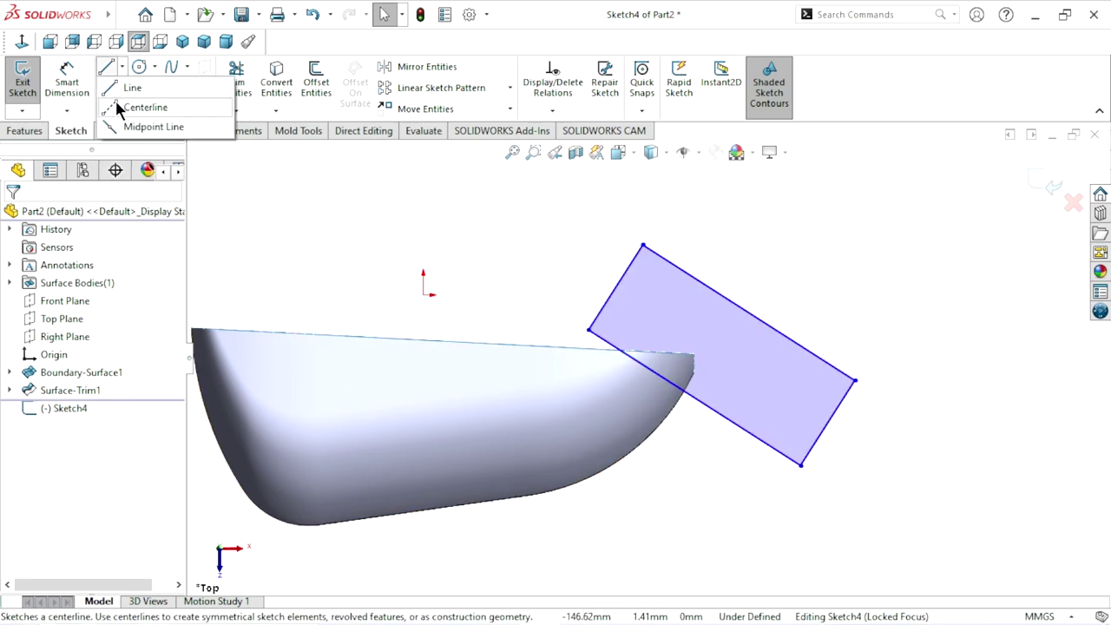
Draw a vertical centerline running down below the hull
{"action": "left_click", "coordinate": [120, 91]}
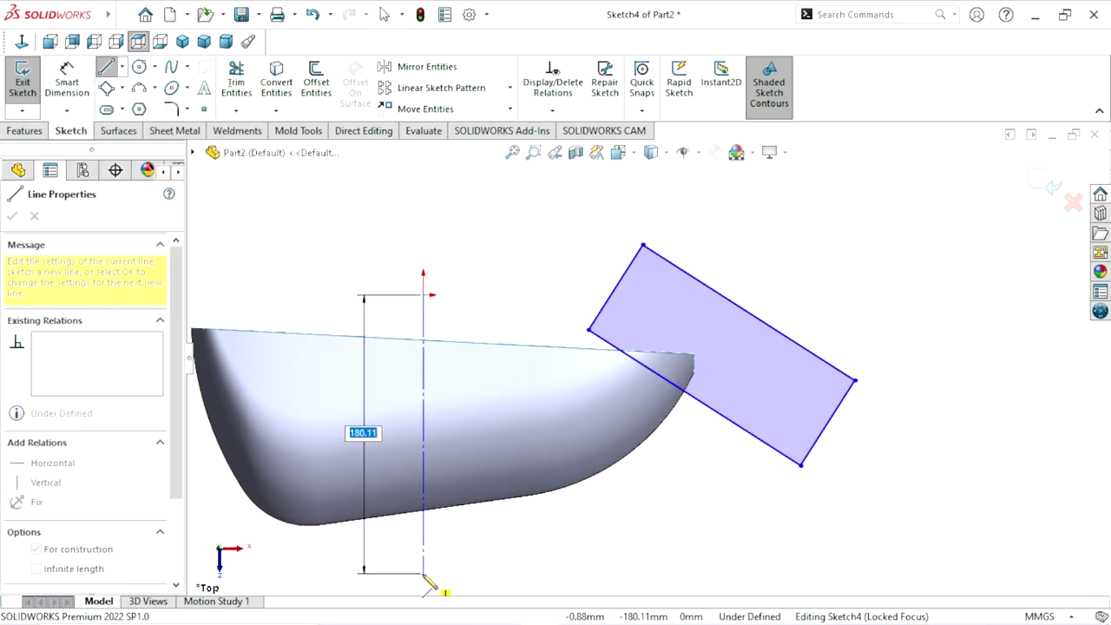
{"action": "left_click", "coordinate": [423, 568]}
{"action": "right_click", "coordinate": [556, 534]}
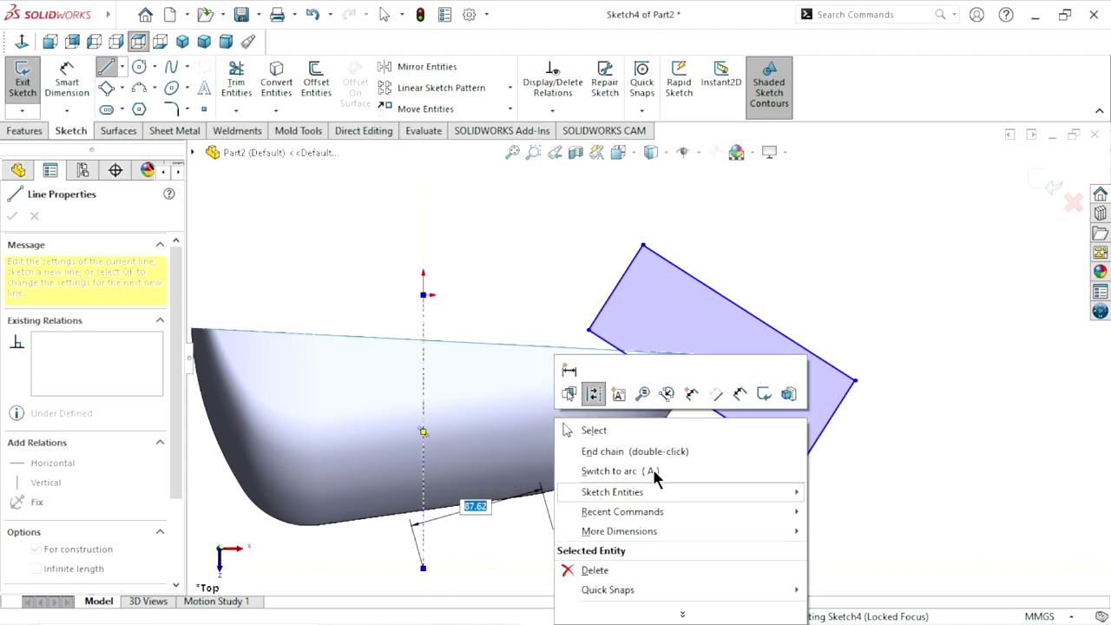
{"action": "left_click", "coordinate": [590, 431]}
Dimension the angle between the centerline and the rectangle's lower edge as 58°
{"action": "left_click", "coordinate": [74, 96]}
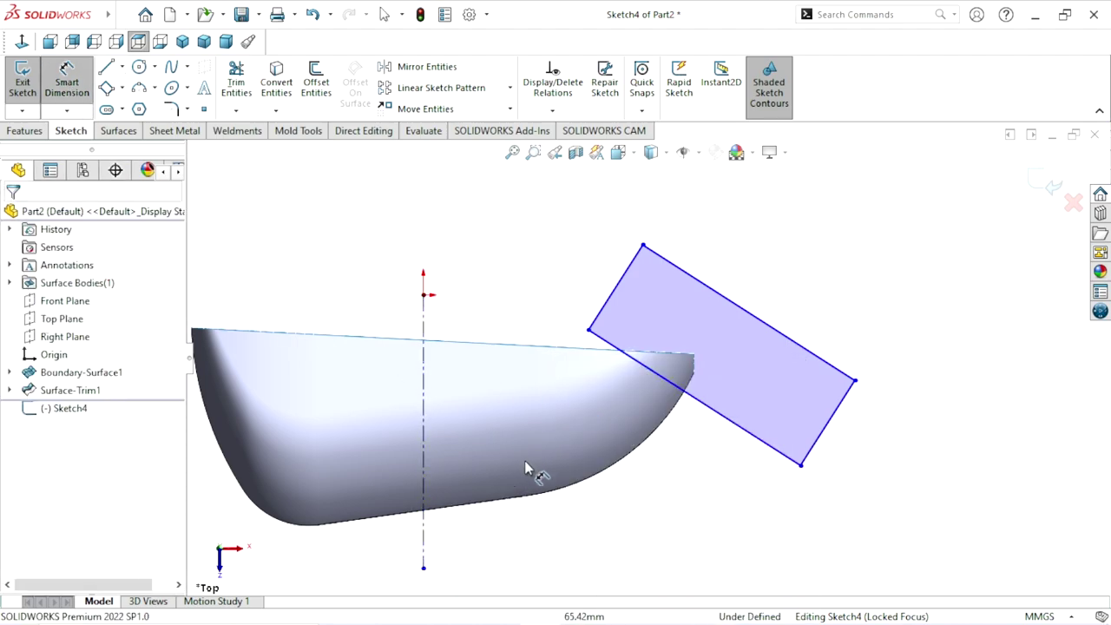
{"action": "left_click", "coordinate": [425, 543]}
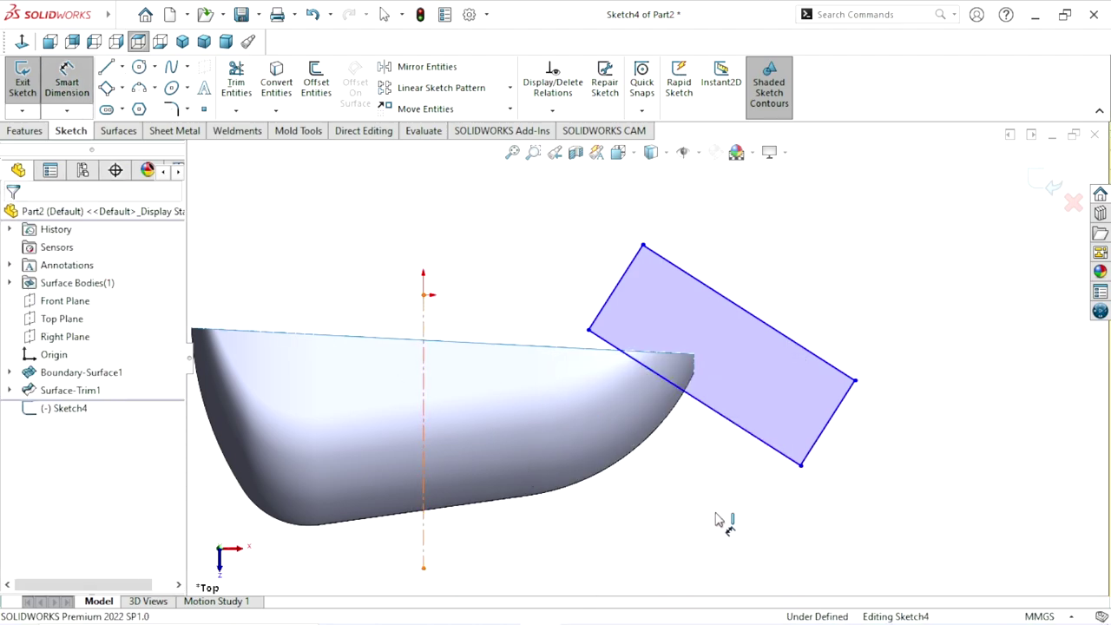
{"action": "left_click", "coordinate": [758, 443]}
{"action": "left_click", "coordinate": [611, 517]}
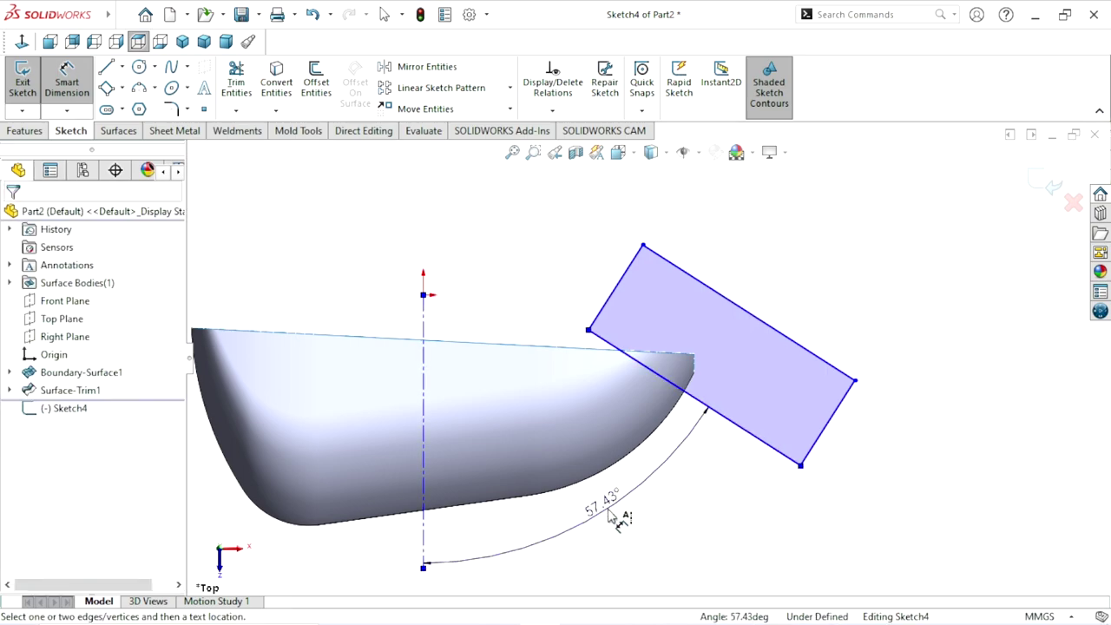
{"action": "type", "text": "5"}
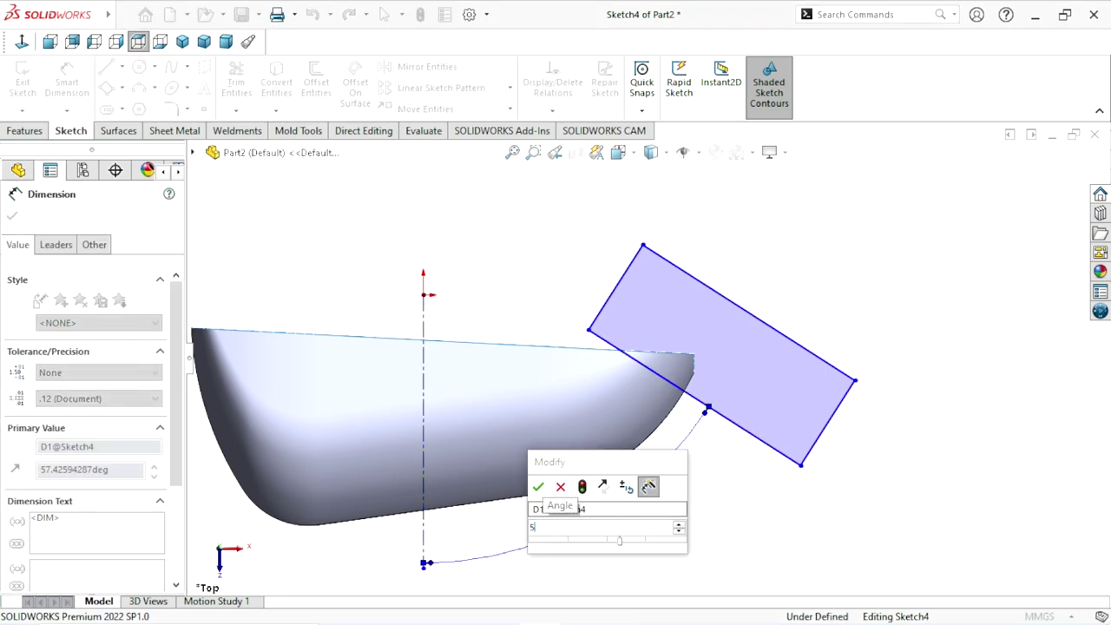
{"action": "type", "text": "8"}
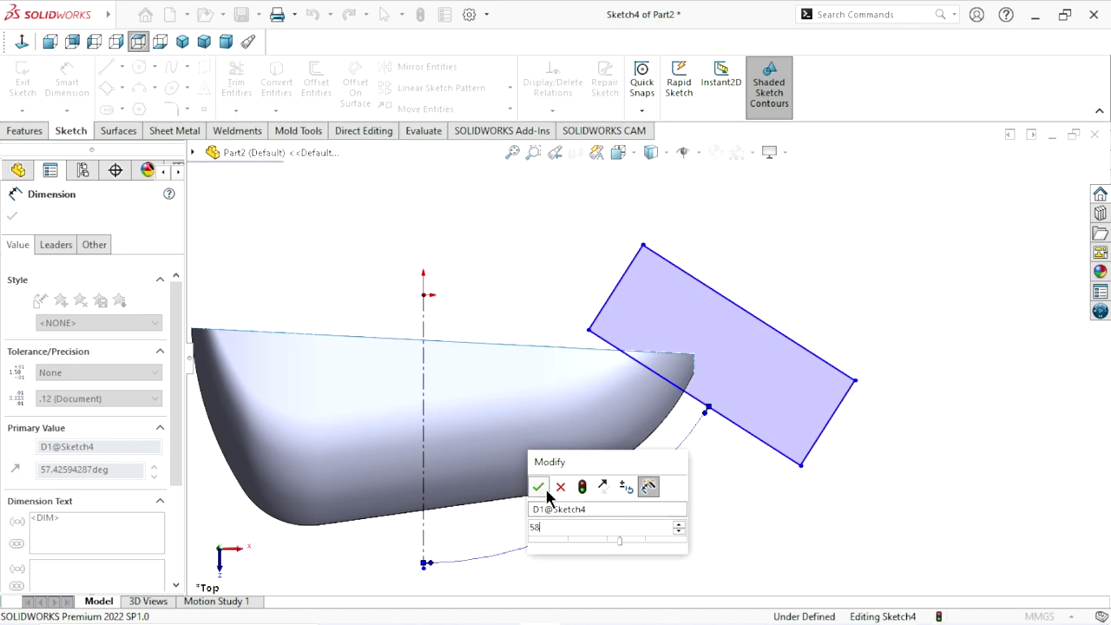
{"action": "left_click", "coordinate": [539, 488]}
{"action": "scroll", "coordinate": [739, 444], "scroll_direction": "up", "scroll_amount": 1}
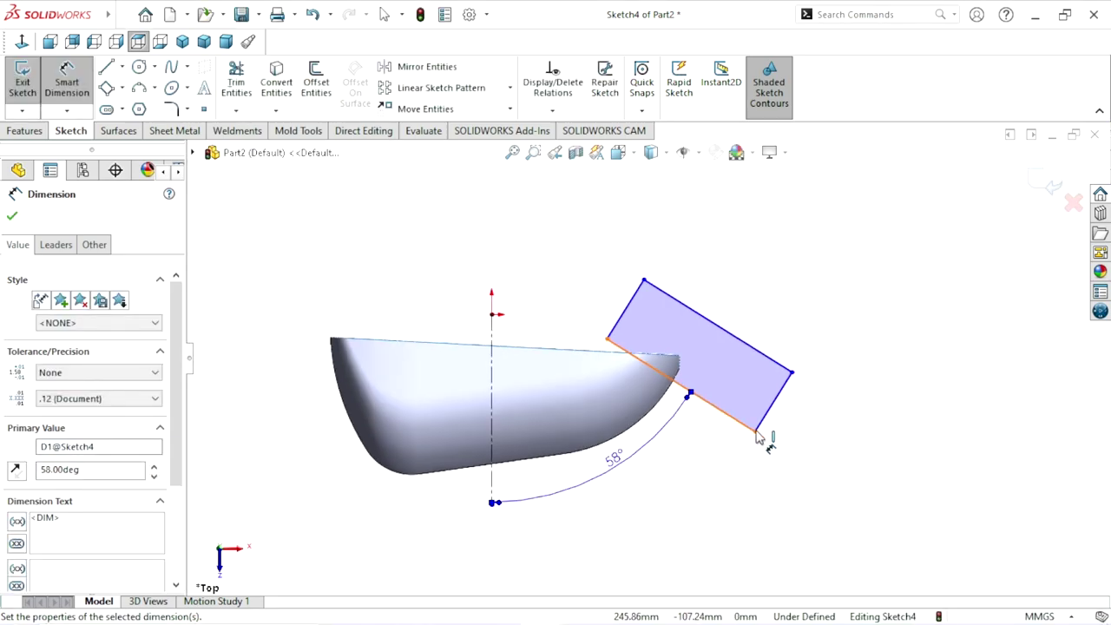
{"action": "scroll", "coordinate": [756, 429], "scroll_direction": "down", "scroll_amount": 1}
{"action": "scroll", "coordinate": [742, 399], "scroll_direction": "down", "scroll_amount": 1}
{"action": "scroll", "coordinate": [678, 408], "scroll_direction": "down", "scroll_amount": 1}
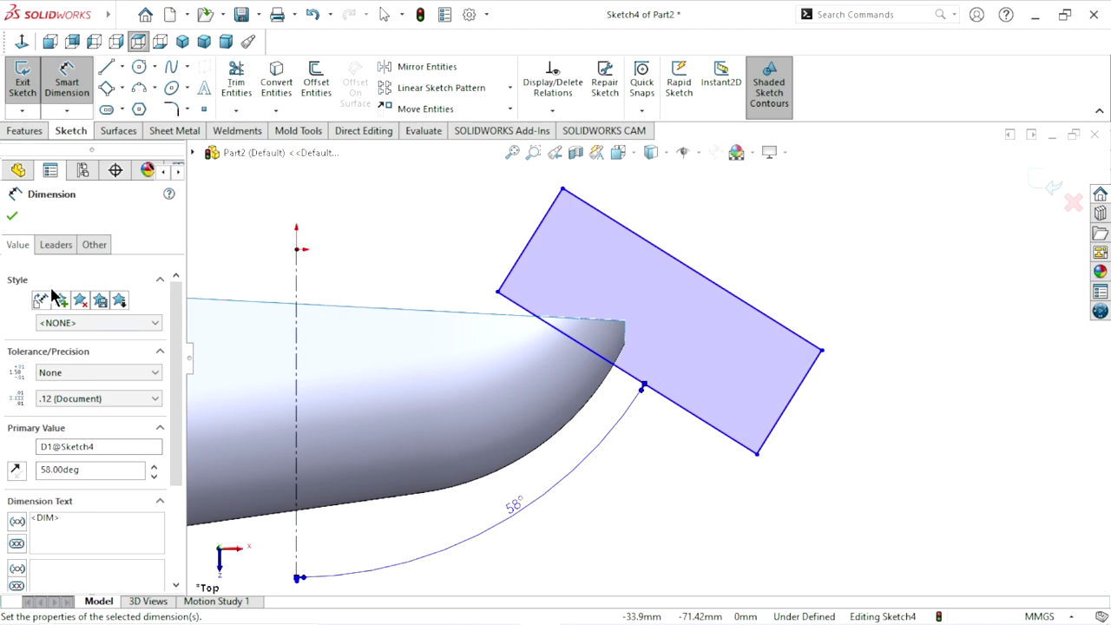
{"action": "left_click", "coordinate": [11, 219]}
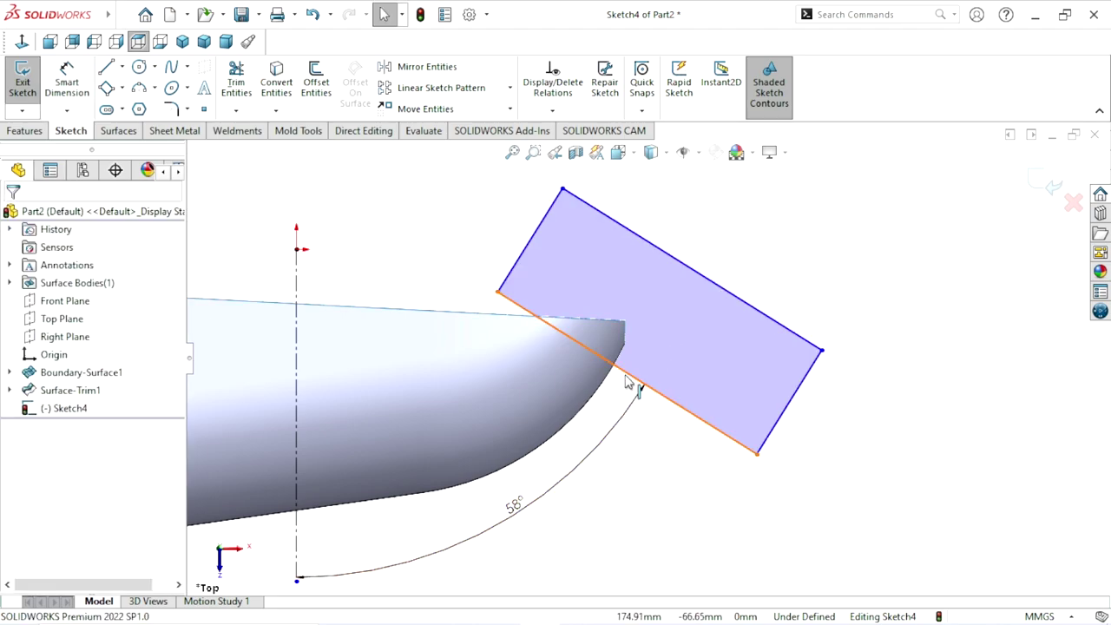
Slide the rectangle's lower edge up to the hull's corner
{"action": "left_click_drag", "start_coordinate": [631, 380], "coordinate": [635, 365]}
{"action": "scroll", "coordinate": [635, 356], "scroll_direction": "down", "scroll_amount": 2}
{"action": "scroll", "coordinate": [635, 353], "scroll_direction": "down", "scroll_amount": 2}
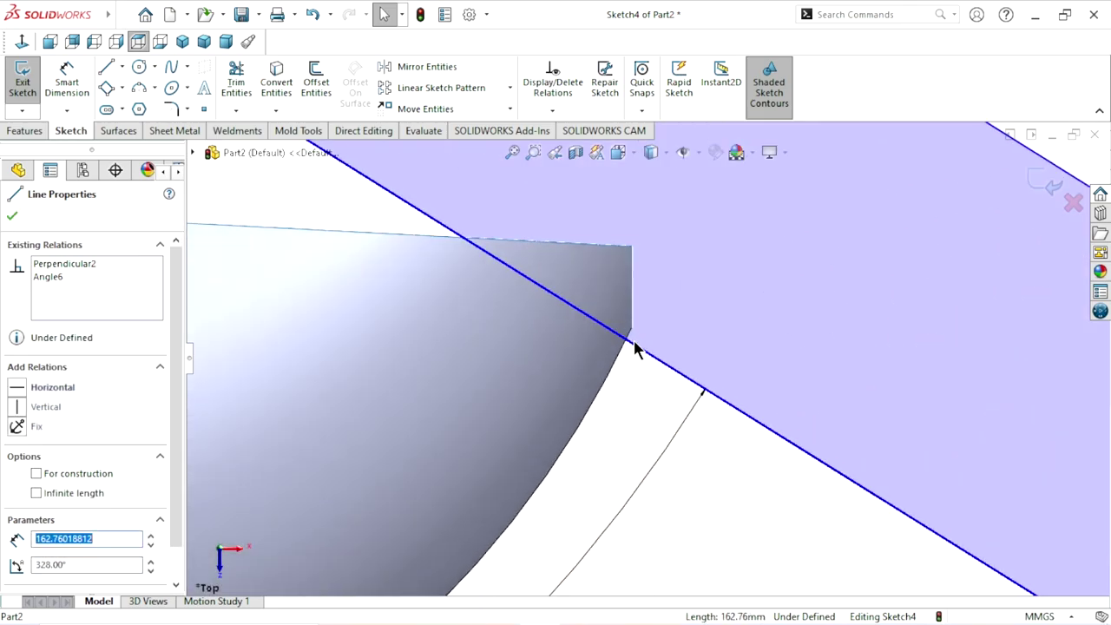
{"action": "scroll", "coordinate": [644, 330], "scroll_direction": "down", "scroll_amount": 1}
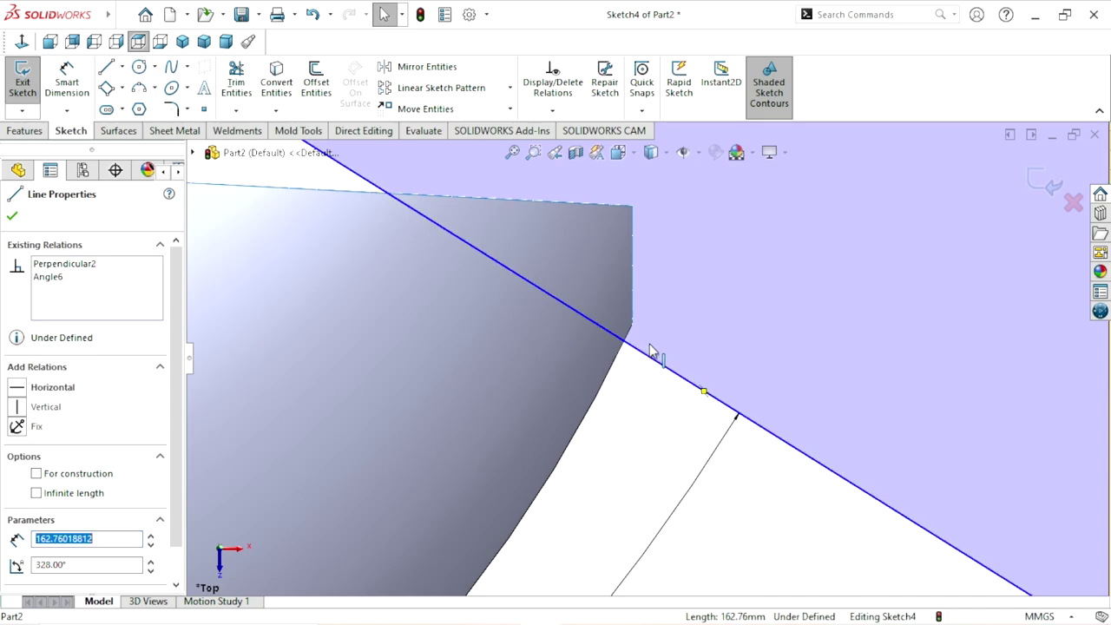
{"action": "left_click_drag", "start_coordinate": [650, 347], "coordinate": [653, 348]}
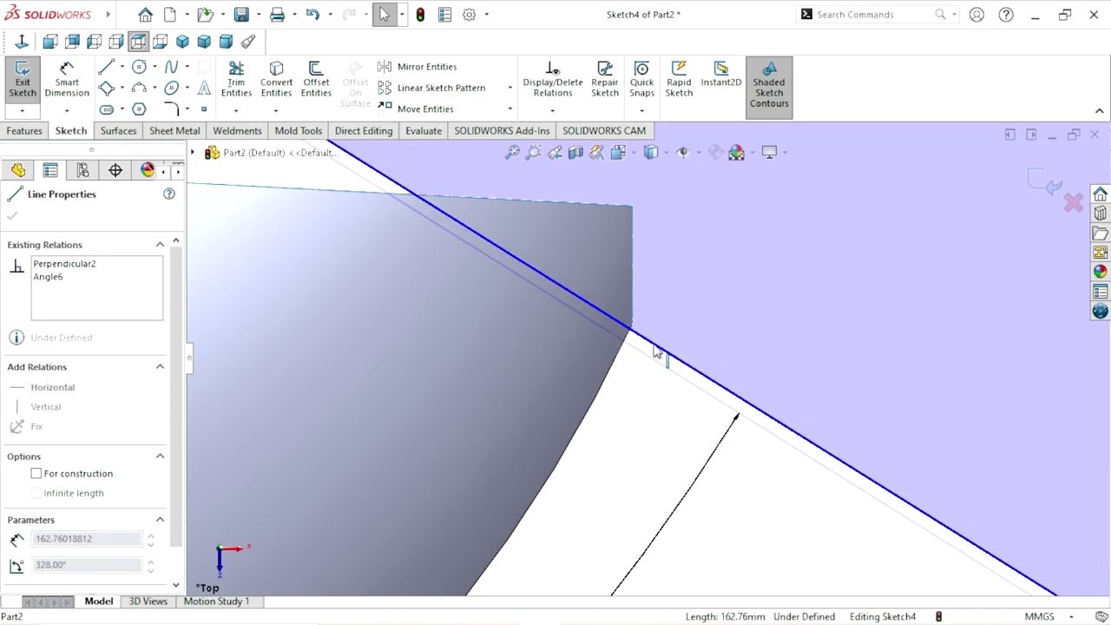
{"action": "scroll", "coordinate": [652, 346], "scroll_direction": "up", "scroll_amount": 2}
{"action": "scroll", "coordinate": [625, 379], "scroll_direction": "up", "scroll_amount": 2}
{"action": "scroll", "coordinate": [694, 393], "scroll_direction": "down", "scroll_amount": 2}
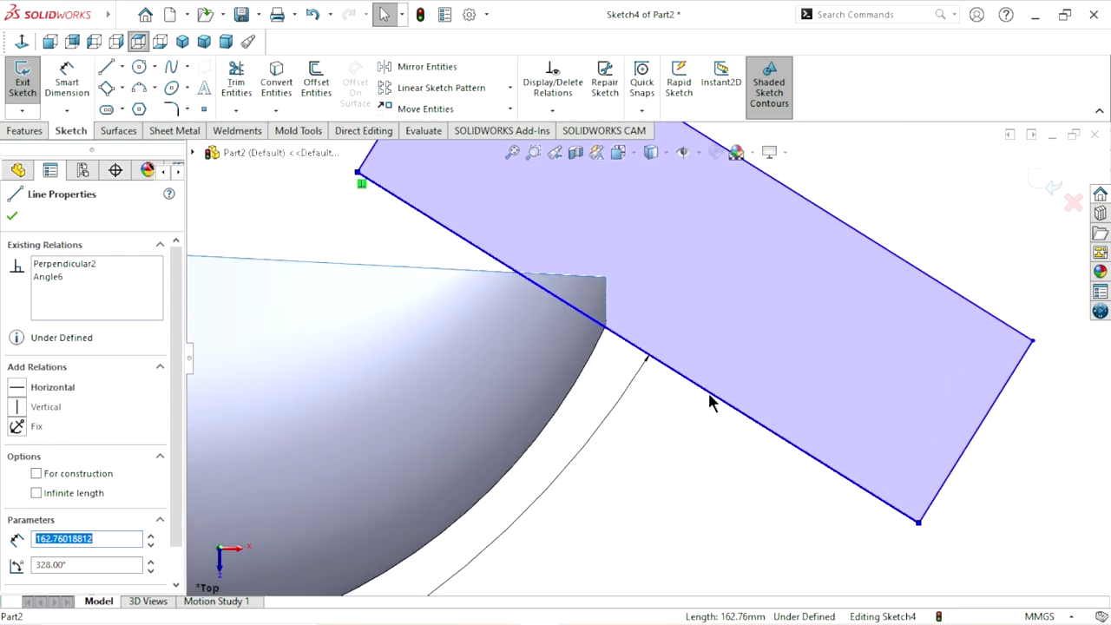
{"action": "scroll", "coordinate": [721, 385], "scroll_direction": "up", "scroll_amount": 3}
{"action": "scroll", "coordinate": [730, 369], "scroll_direction": "down", "scroll_amount": 1}
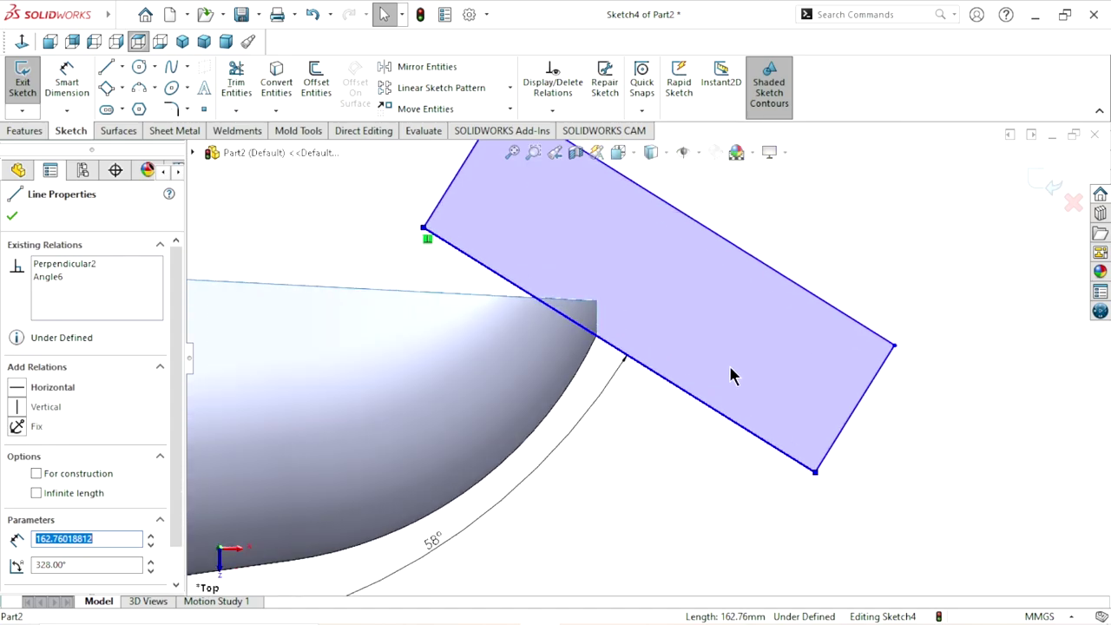
{"action": "left_click", "coordinate": [1046, 192]}
Orbit the bowl and Sketch4 into a tilted 3D view
{"action": "scroll", "coordinate": [831, 258], "scroll_direction": "up", "scroll_amount": 3}
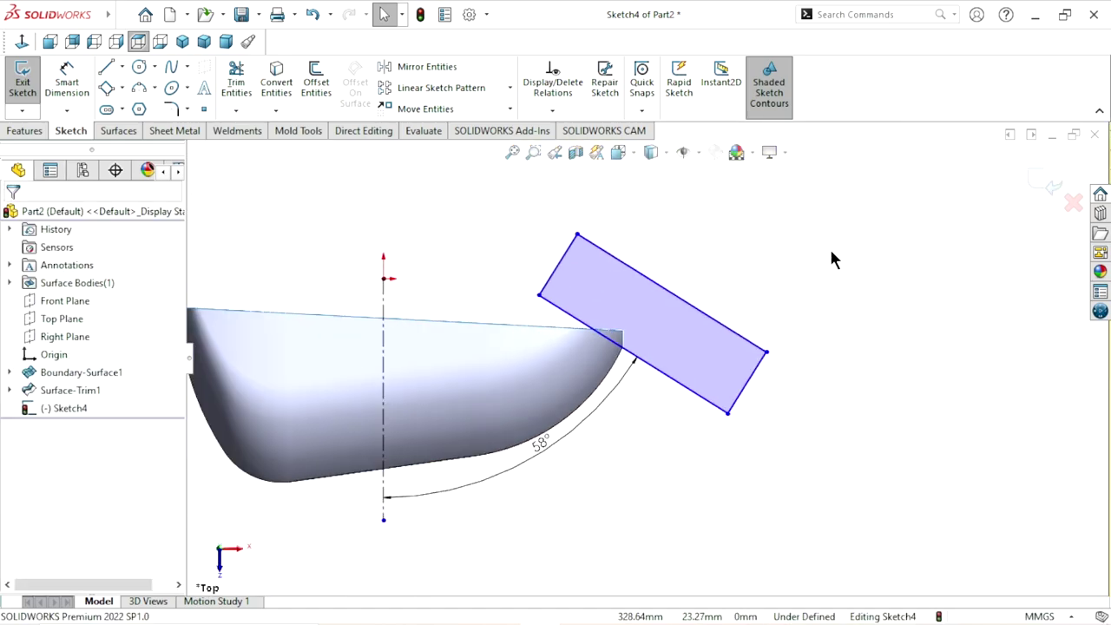
{"action": "middle_click_drag", "start_coordinate": [831, 259], "coordinate": [565, 422]}
{"action": "scroll", "coordinate": [565, 422], "scroll_direction": "up", "scroll_amount": 2}
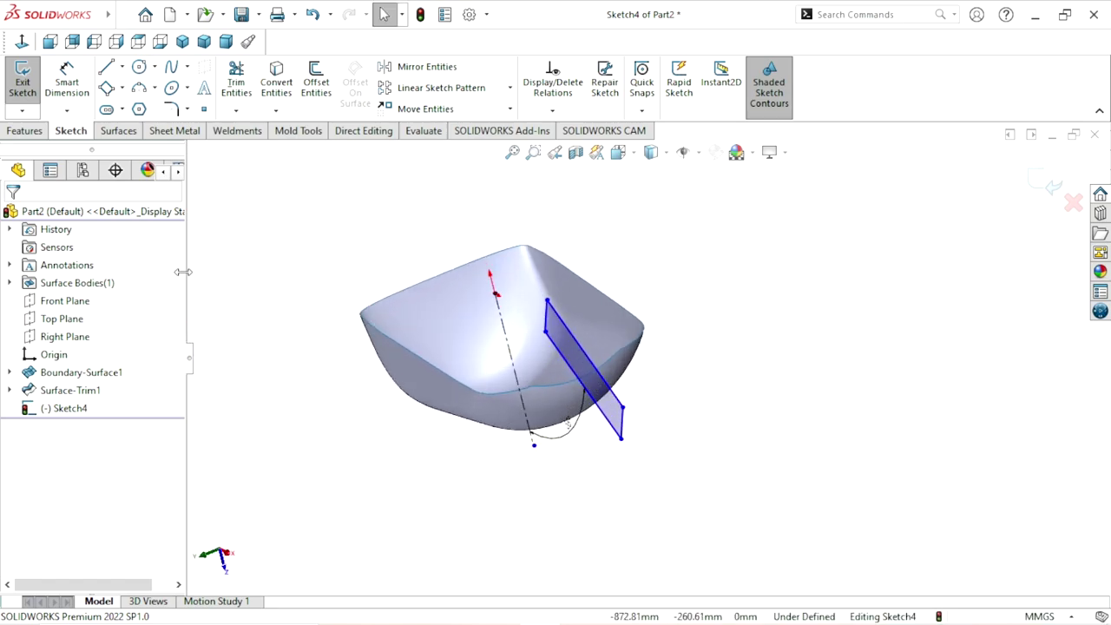
Trim the hull surface with Sketch4, removing the thin strip at the pointed end
{"action": "left_click", "coordinate": [25, 132]}
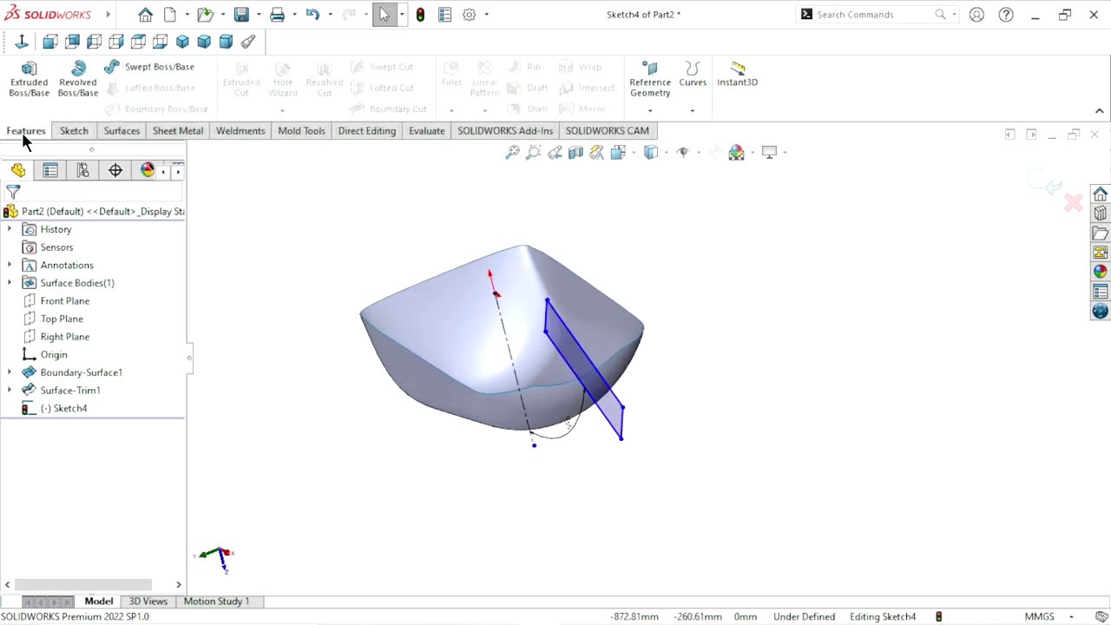
{"action": "left_click", "coordinate": [121, 132]}
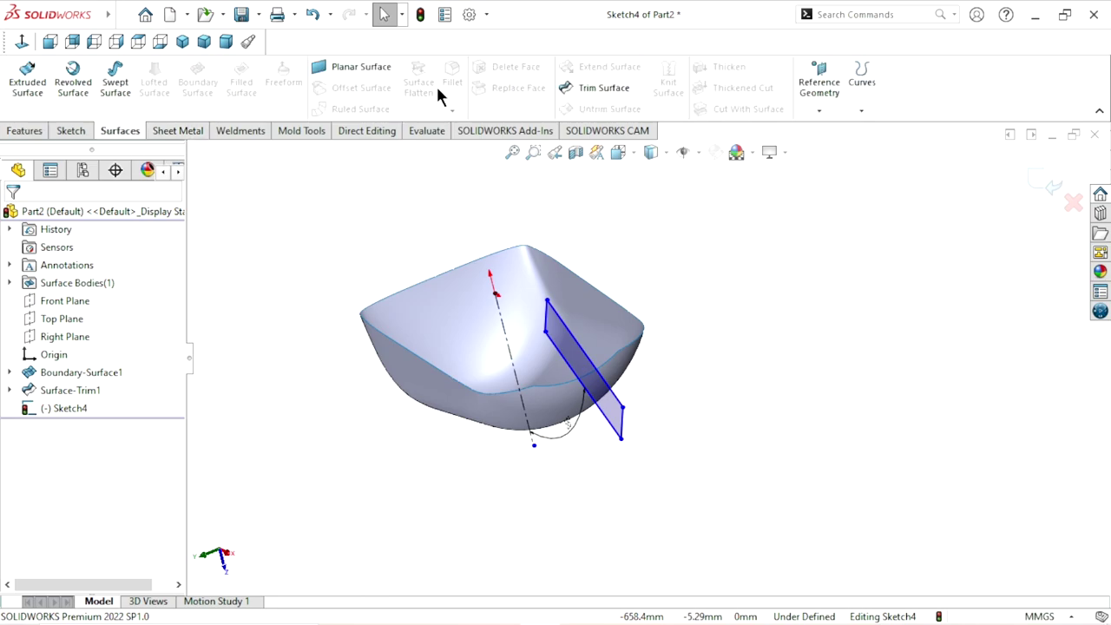
{"action": "left_click", "coordinate": [608, 96]}
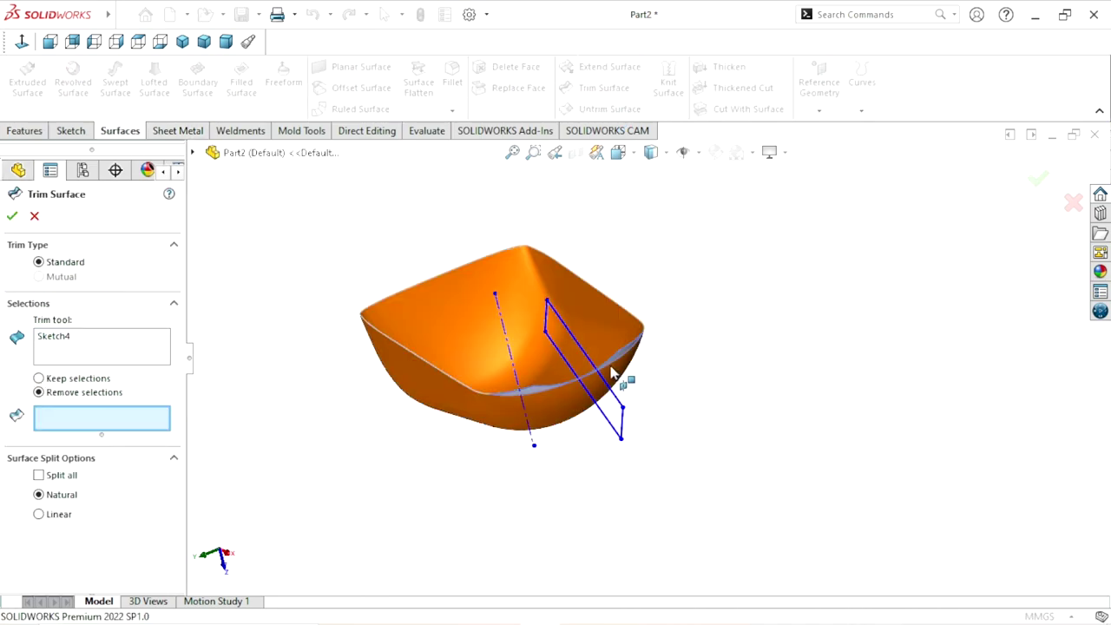
{"action": "scroll", "coordinate": [612, 373], "scroll_direction": "down", "scroll_amount": 1}
{"action": "scroll", "coordinate": [610, 369], "scroll_direction": "down", "scroll_amount": 6}
{"action": "scroll", "coordinate": [625, 356], "scroll_direction": "down", "scroll_amount": 2}
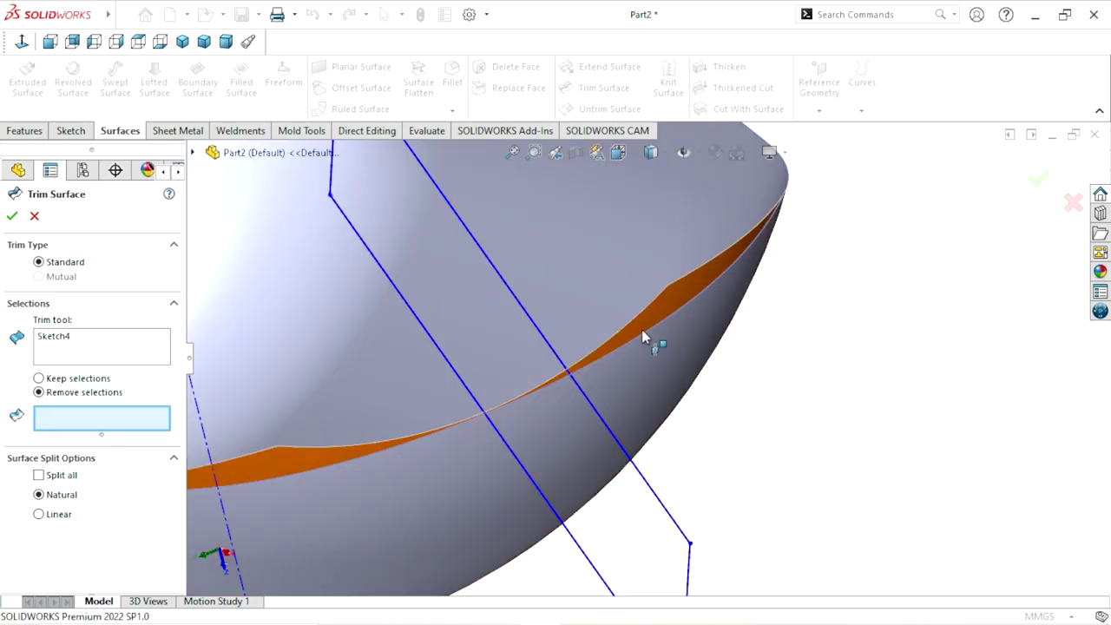
{"action": "left_click", "coordinate": [643, 338]}
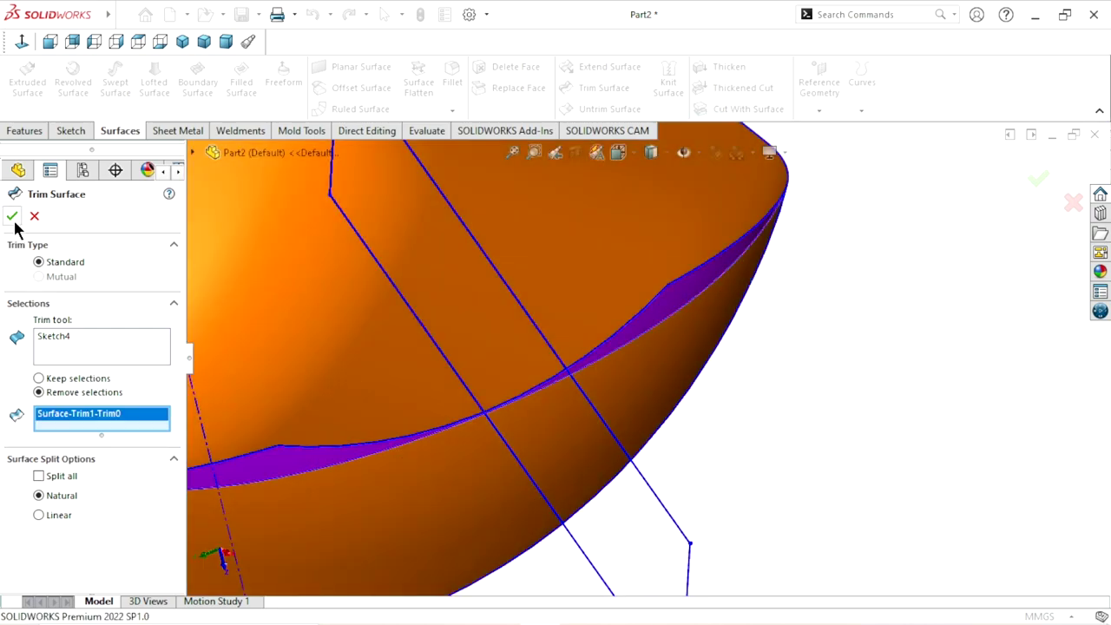
{"action": "left_click", "coordinate": [12, 217]}
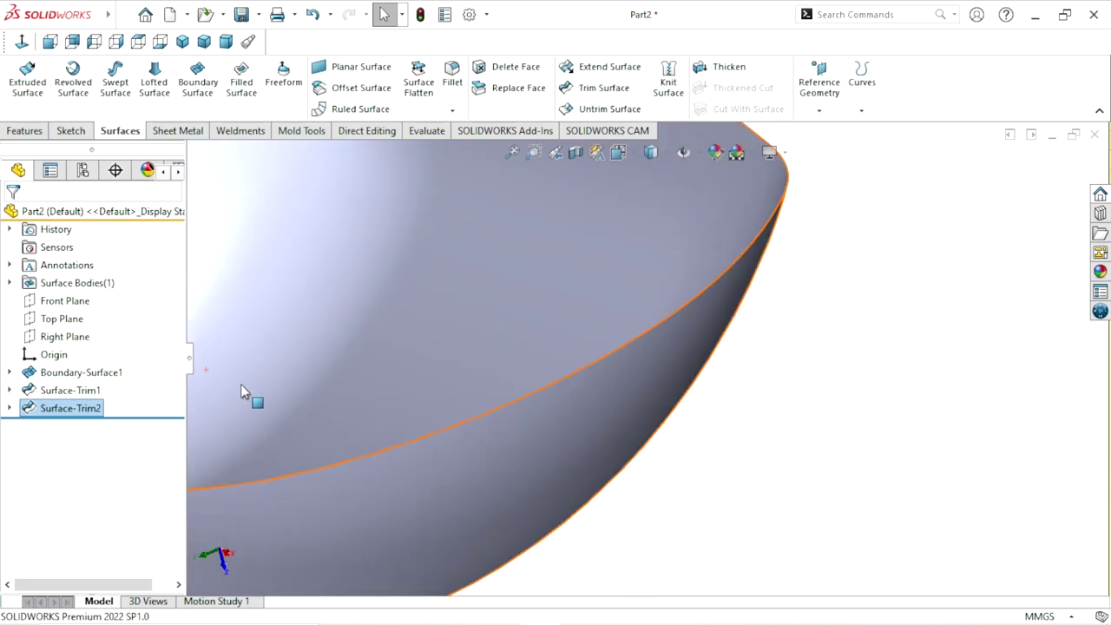
Orbit around the trimmed hull to inspect the cut end
{"action": "scroll", "coordinate": [541, 403], "scroll_direction": "up", "scroll_amount": 5}
{"action": "mouse_move", "coordinate": [541, 403]}
{"action": "middle_mouse_down"}
{"action": "mouse_move", "coordinate": [717, 409]}
{"action": "mouse_move", "coordinate": [786, 318]}
{"action": "mouse_move", "coordinate": [787, 329]}
{"action": "middle_mouse_up"}
{"action": "scroll", "coordinate": [719, 318], "scroll_direction": "up", "scroll_amount": 3}
{"action": "scroll", "coordinate": [697, 324], "scroll_direction": "down", "scroll_amount": 3}
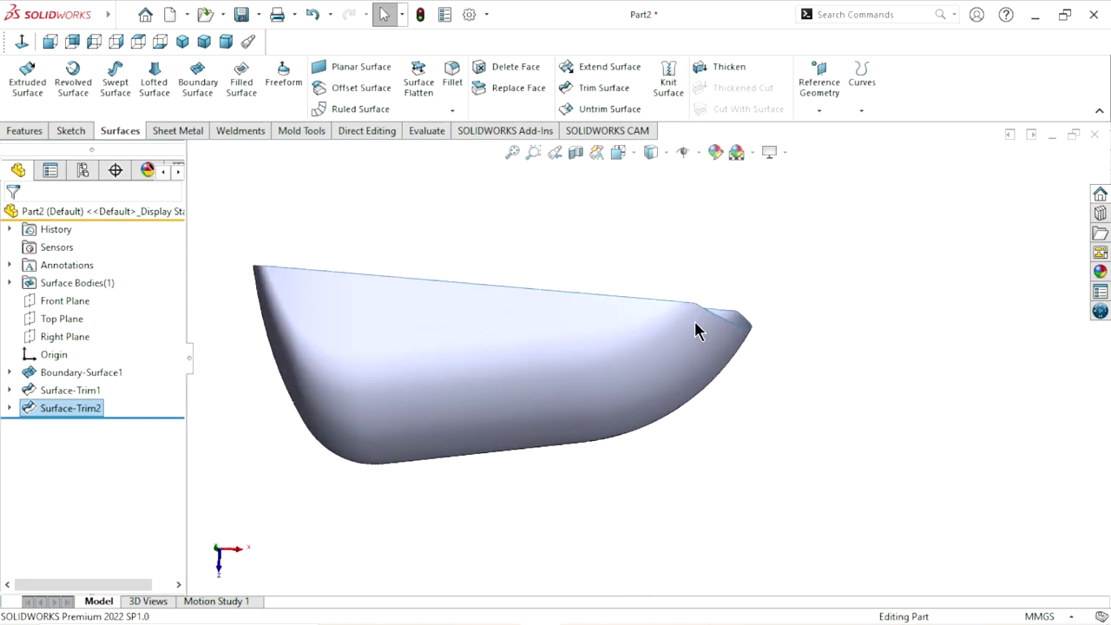
{"action": "scroll", "coordinate": [781, 320], "scroll_direction": "down", "scroll_amount": 3}
{"action": "left_click", "coordinate": [879, 313]}
{"action": "scroll", "coordinate": [725, 382], "scroll_direction": "up", "scroll_amount": 3}
{"action": "mouse_move", "coordinate": [721, 385]}
{"action": "middle_mouse_down"}
{"action": "mouse_move", "coordinate": [457, 345]}
{"action": "mouse_move", "coordinate": [456, 397]}
{"action": "mouse_move", "coordinate": [320, 391]}
{"action": "middle_mouse_up"}
Open Sketch5 on the Top Plane and look straight down at it
{"action": "left_click", "coordinate": [54, 319]}
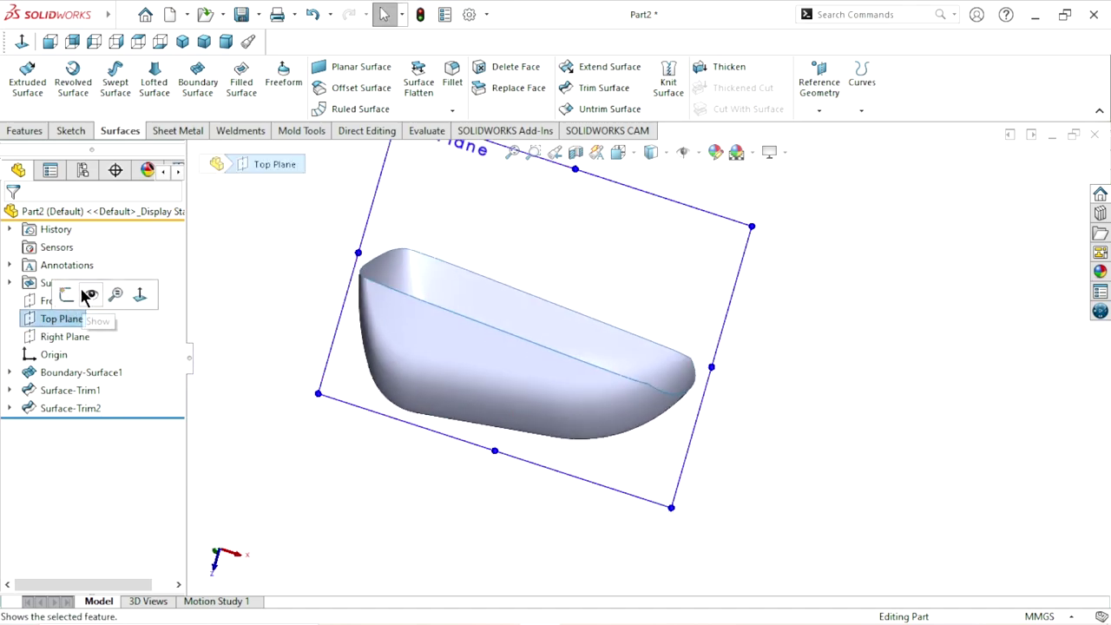
{"action": "left_click", "coordinate": [65, 296]}
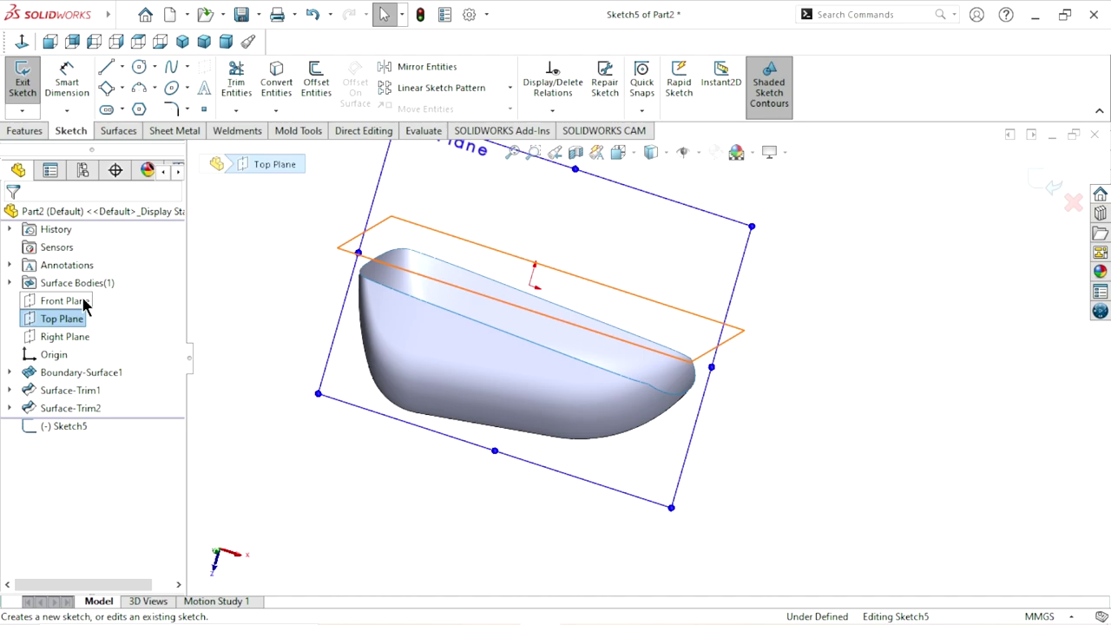
{"action": "left_click", "coordinate": [22, 42]}
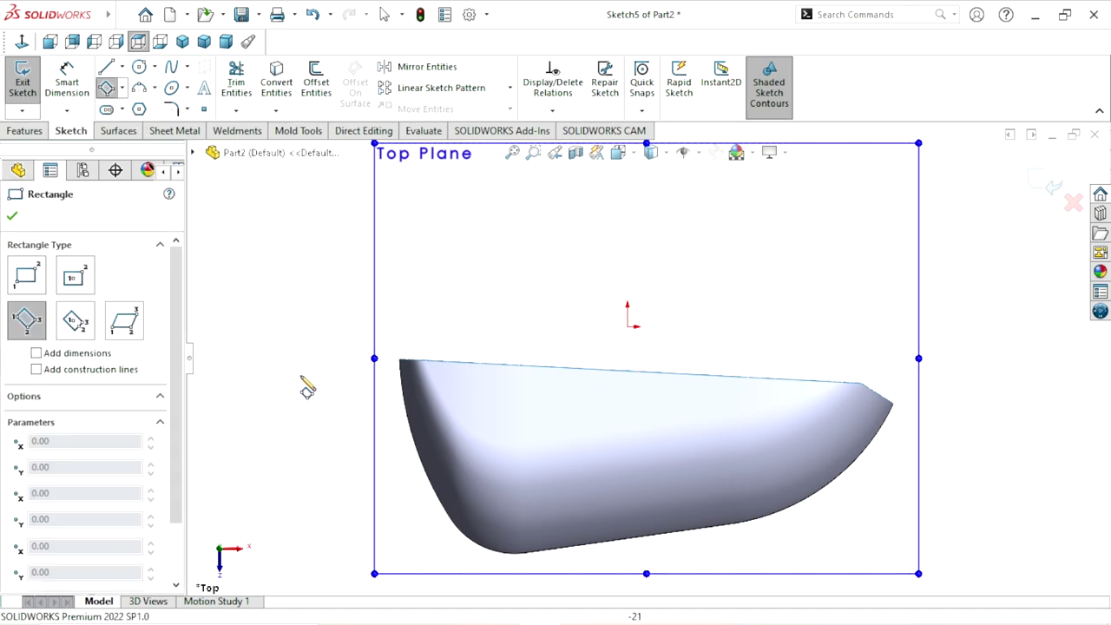
Draw a tilted three-point rectangle overlapping the hull's left stern corner
{"action": "left_click", "coordinate": [288, 367]}
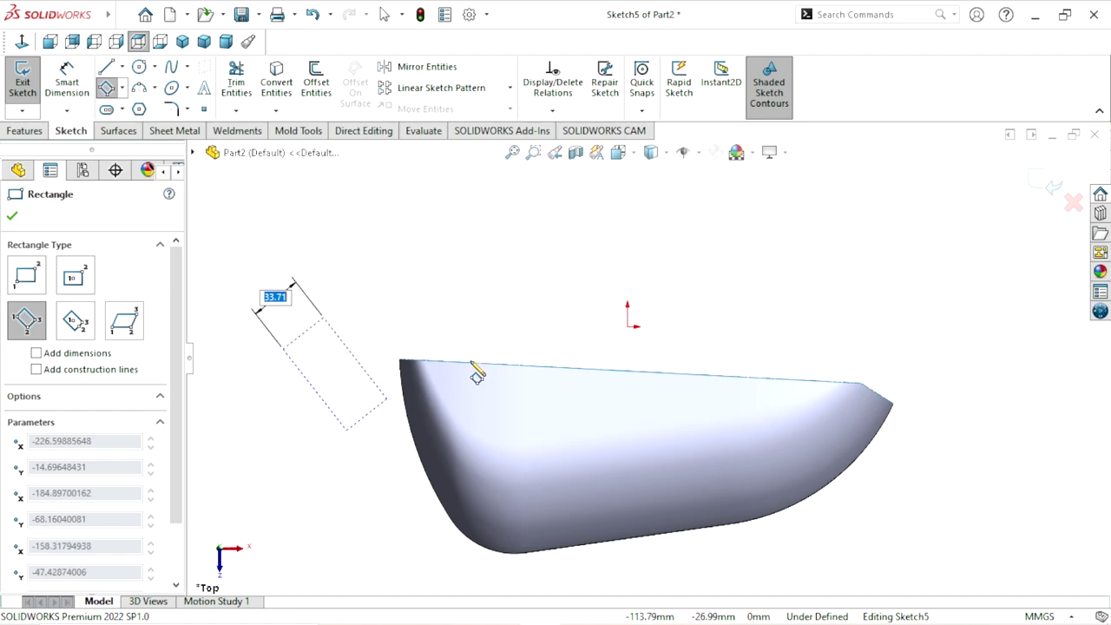
{"action": "left_click", "coordinate": [472, 202]}
{"action": "left_click", "coordinate": [559, 315]}
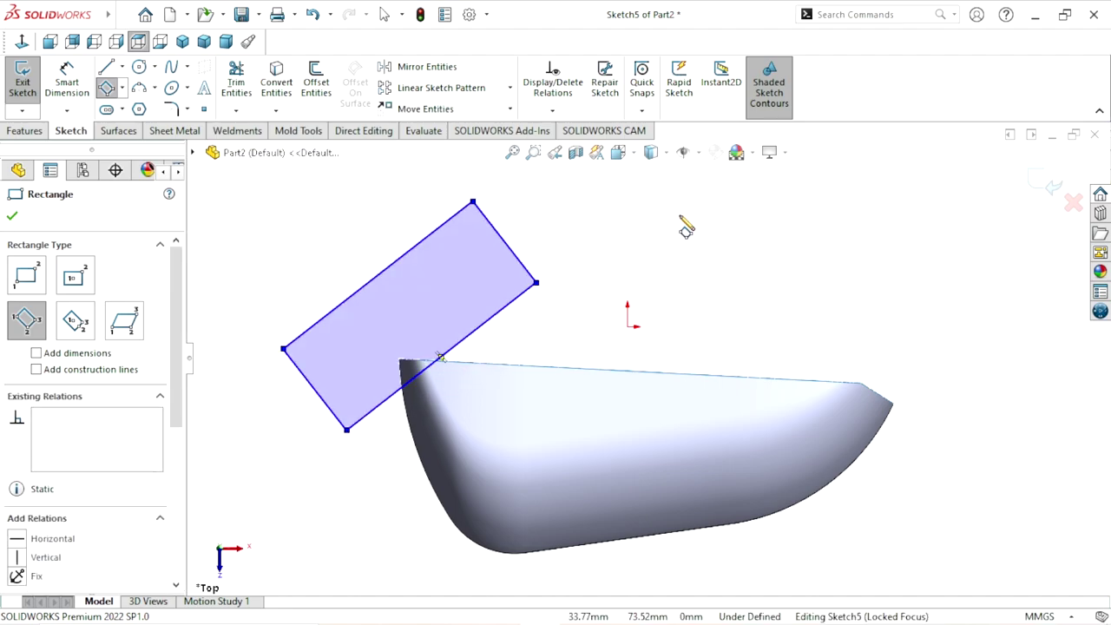
{"action": "right_click", "coordinate": [687, 223]}
{"action": "left_click", "coordinate": [698, 228]}
{"action": "middle_click_drag", "start_coordinate": [695, 235], "coordinate": [614, 372]}
{"action": "scroll", "coordinate": [593, 348], "scroll_direction": "down", "scroll_amount": 2}
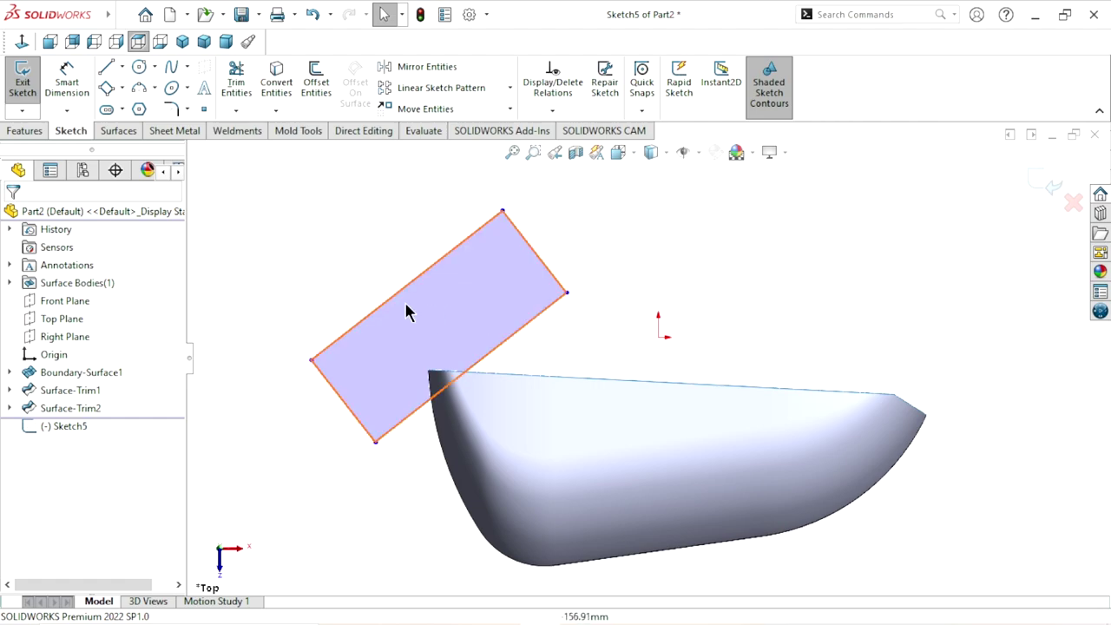
Draw a vertical centerline straight down from the sketch origin
{"action": "left_click", "coordinate": [121, 66]}
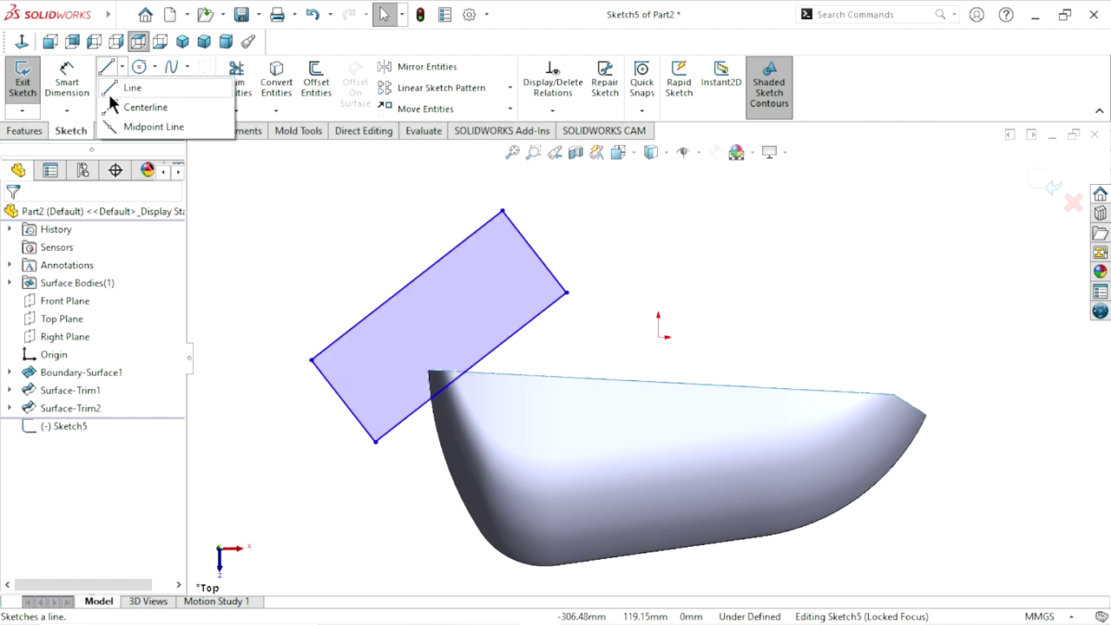
{"action": "left_click", "coordinate": [143, 107]}
{"action": "scroll", "coordinate": [651, 395], "scroll_direction": "up", "scroll_amount": 4}
{"action": "scroll", "coordinate": [686, 460], "scroll_direction": "down", "scroll_amount": 2}
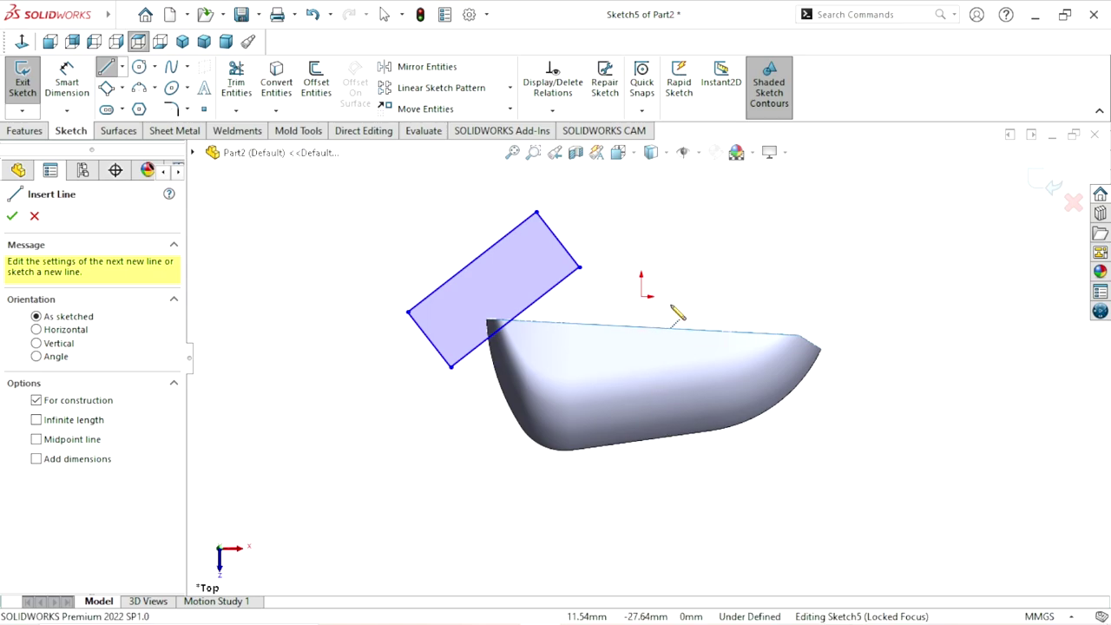
{"action": "left_click", "coordinate": [641, 296]}
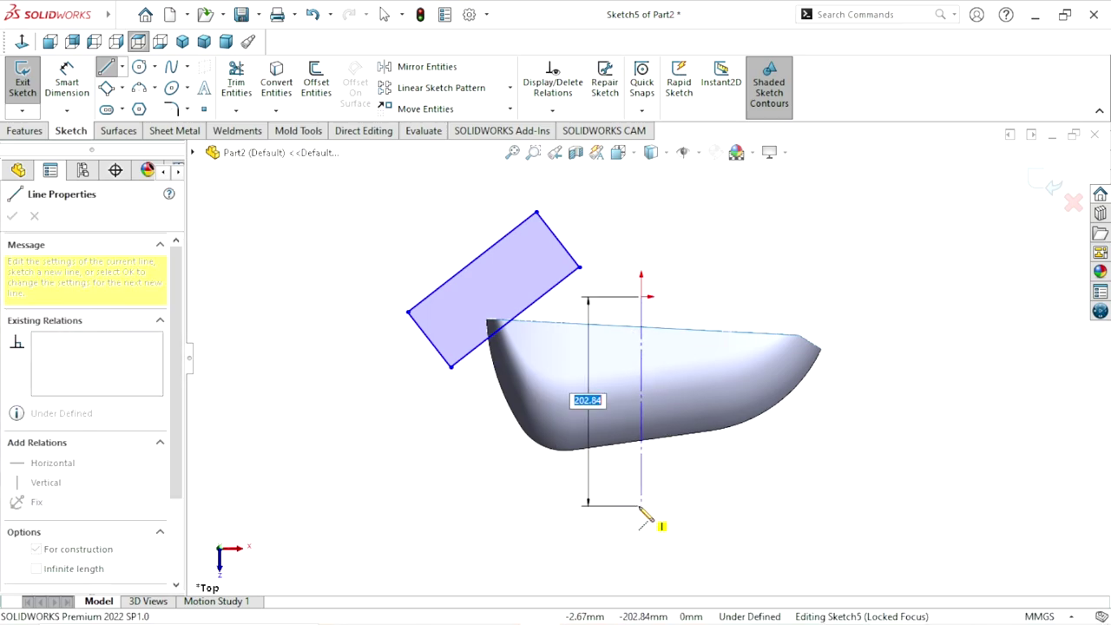
{"action": "left_click", "coordinate": [641, 505]}
{"action": "right_click", "coordinate": [756, 488]}
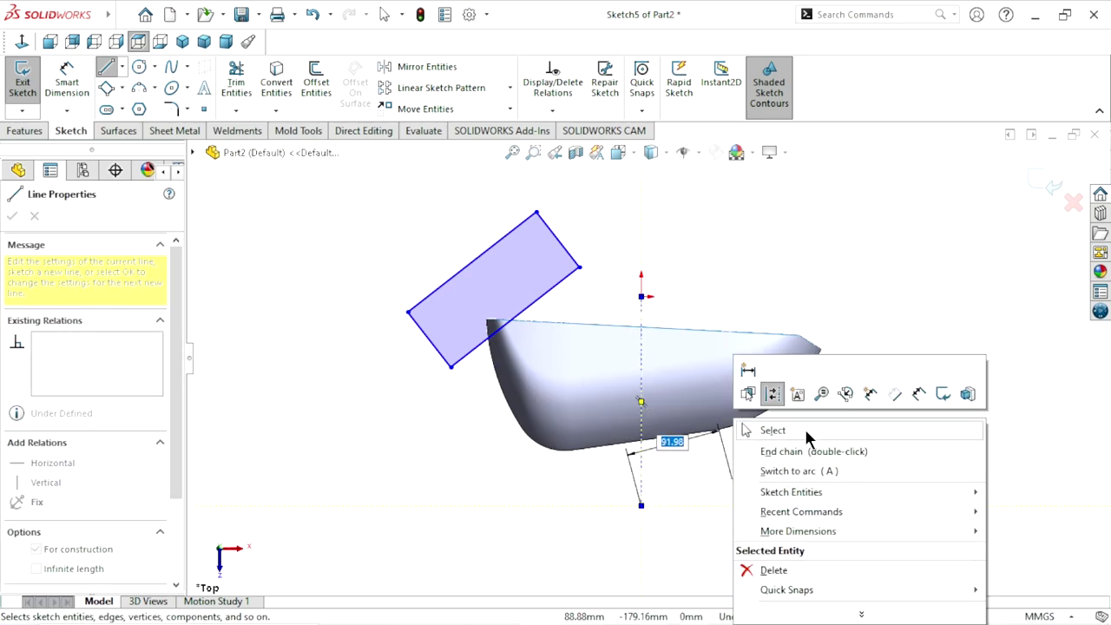
{"action": "left_click", "coordinate": [752, 428]}
Dimension the rectangle's lower edge at 60° to the centerline
{"action": "left_click", "coordinate": [67, 83]}
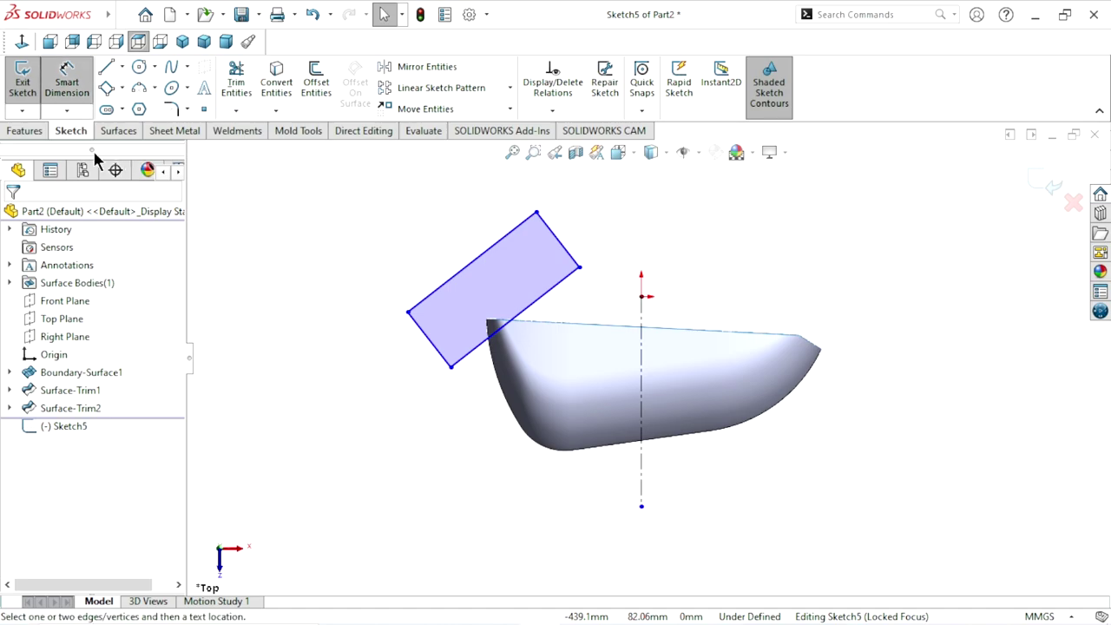
{"action": "left_click", "coordinate": [474, 356]}
{"action": "left_click", "coordinate": [641, 474]}
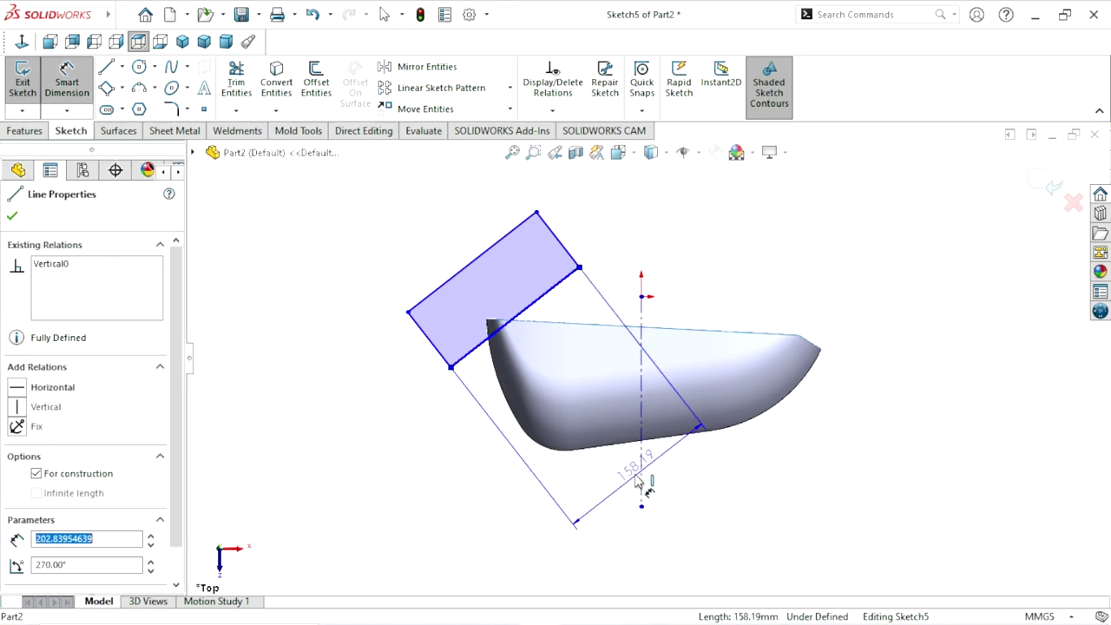
{"action": "left_click", "coordinate": [542, 479]}
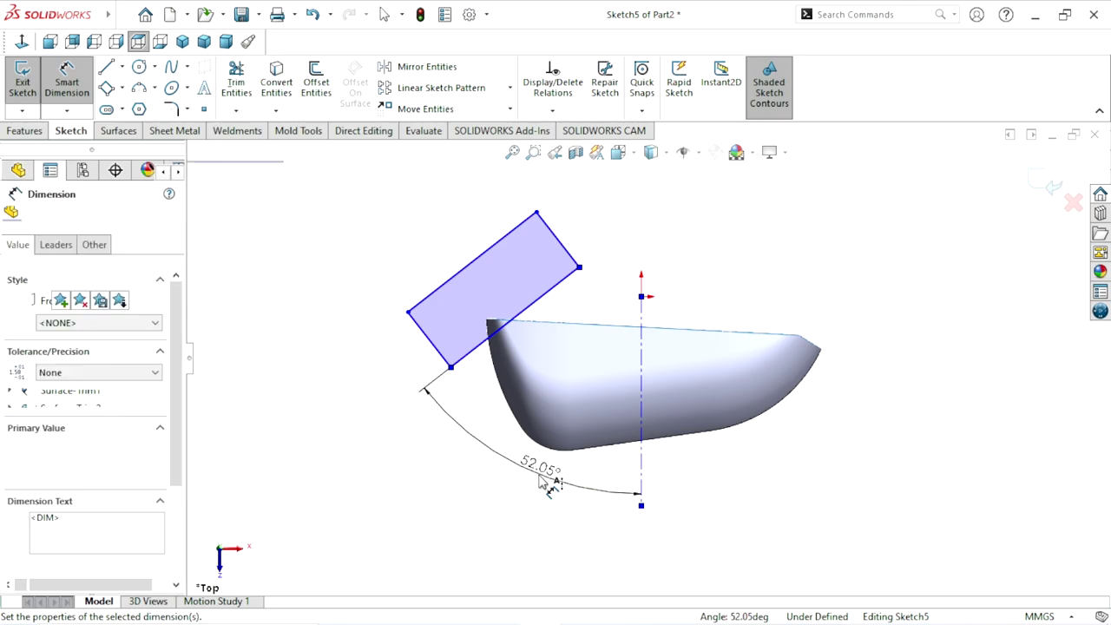
{"action": "type", "text": "60"}
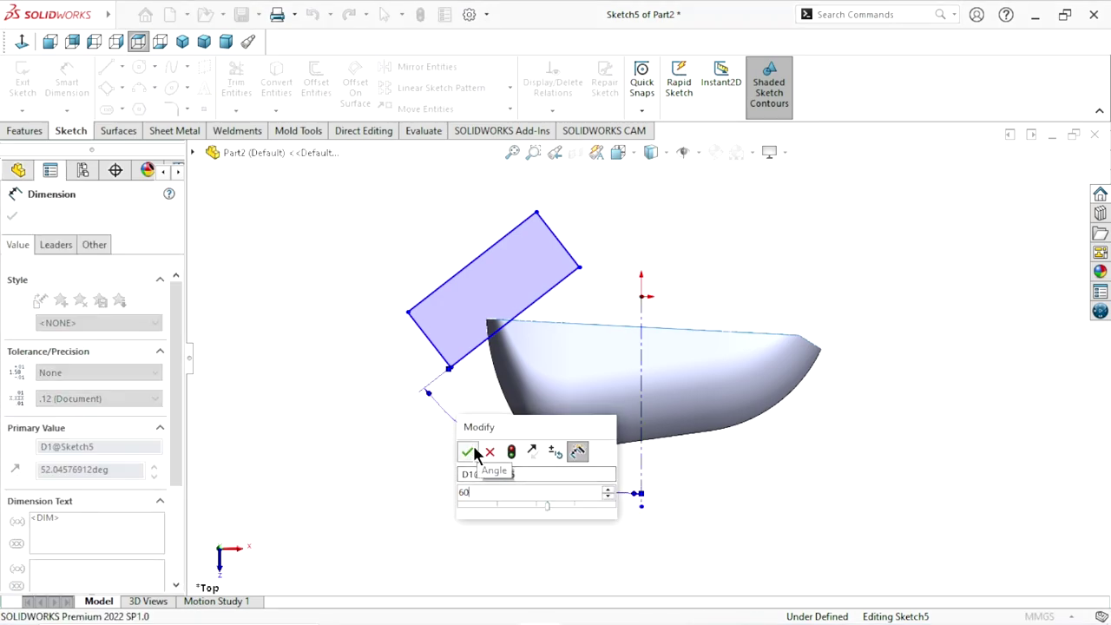
{"action": "left_click", "coordinate": [490, 451]}
{"action": "scroll", "coordinate": [579, 420], "scroll_direction": "down", "scroll_amount": 2}
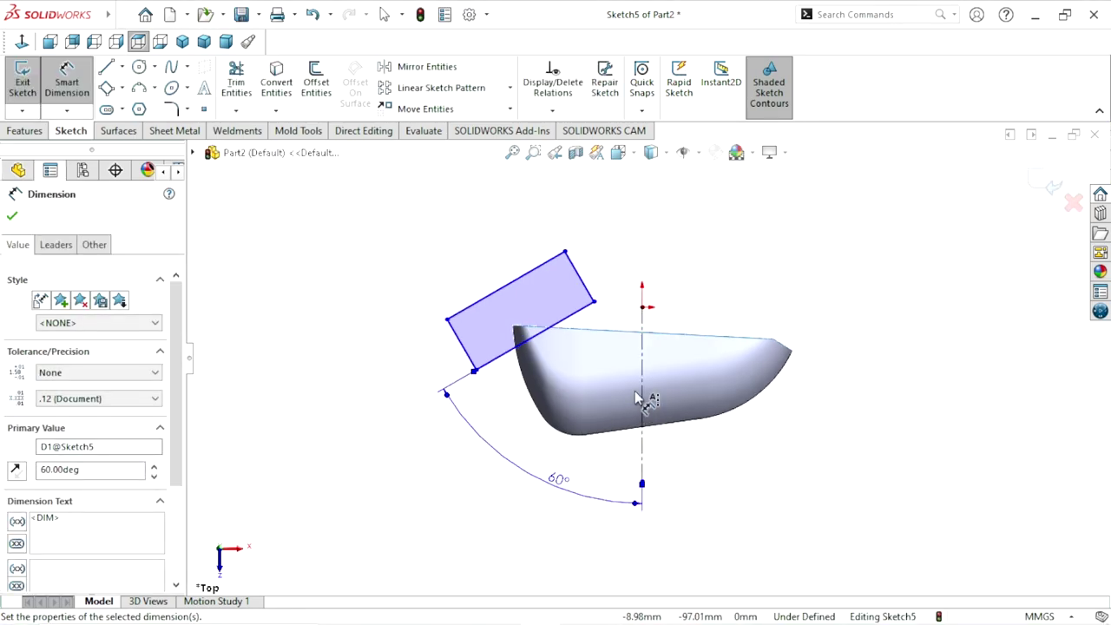
{"action": "scroll", "coordinate": [635, 404], "scroll_direction": "down", "scroll_amount": 1}
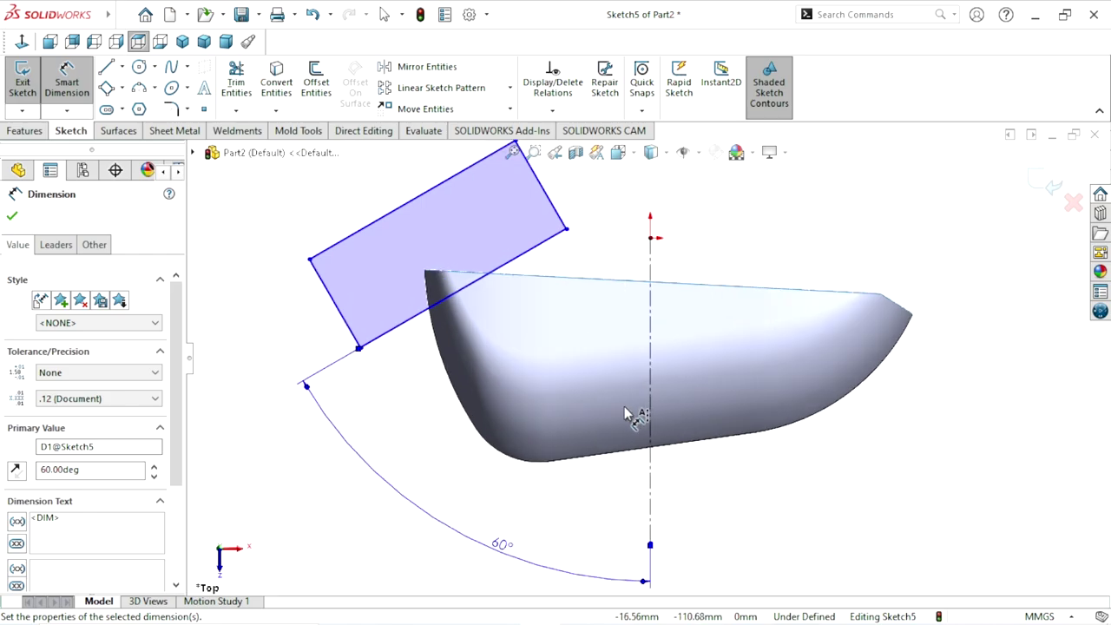
{"action": "scroll", "coordinate": [660, 425], "scroll_direction": "up", "scroll_amount": 2}
{"action": "scroll", "coordinate": [675, 436], "scroll_direction": "down", "scroll_amount": 1}
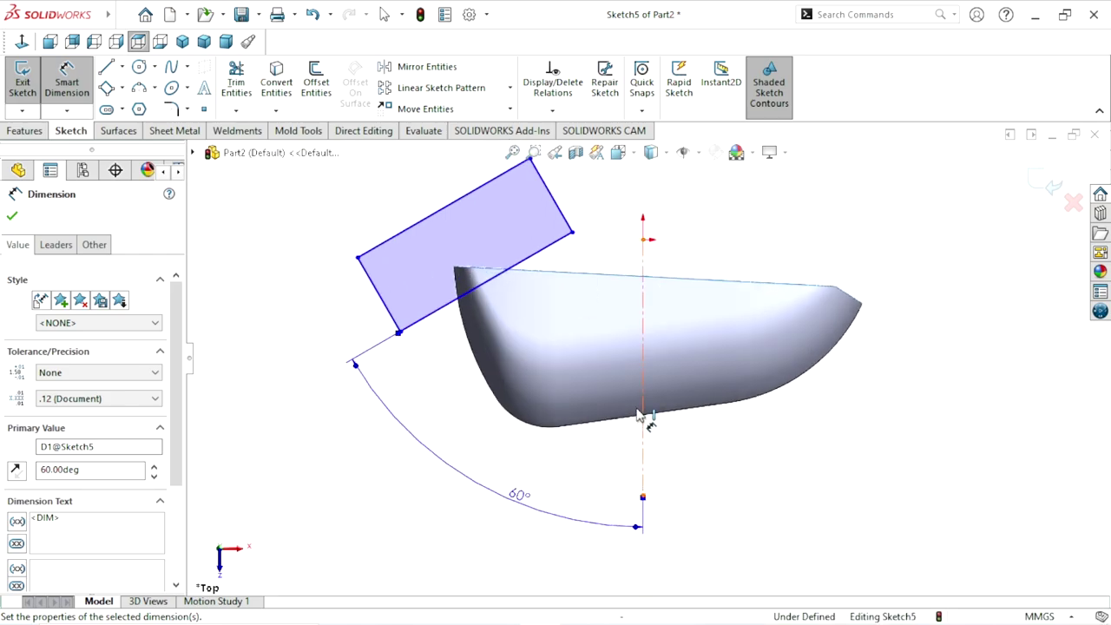
{"action": "left_click", "coordinate": [12, 221]}
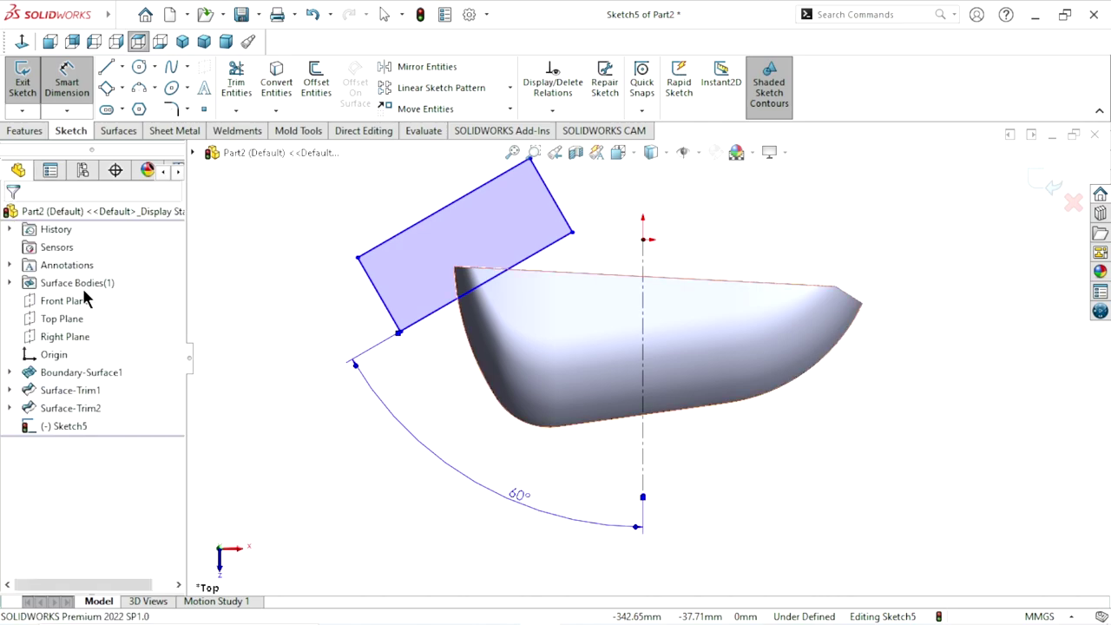
{"action": "key", "text": "Escape"}
{"action": "scroll", "coordinate": [564, 425], "scroll_direction": "up", "scroll_amount": 1}
{"action": "scroll", "coordinate": [540, 404], "scroll_direction": "down", "scroll_amount": 2}
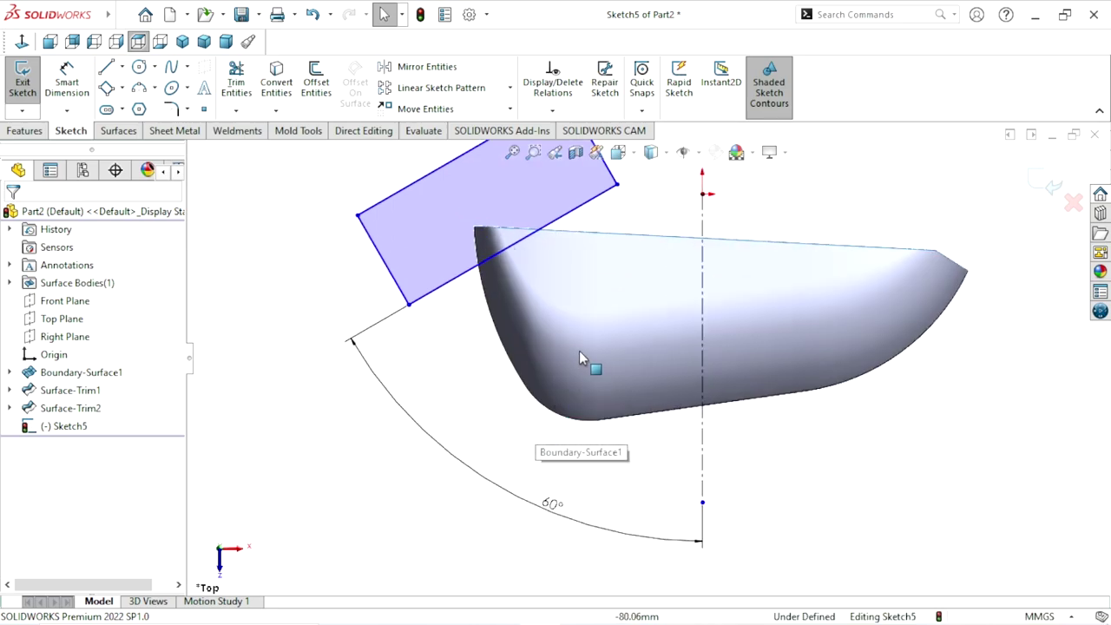
{"action": "scroll", "coordinate": [580, 351], "scroll_direction": "up", "scroll_amount": 1}
{"action": "scroll", "coordinate": [673, 289], "scroll_direction": "up", "scroll_amount": 1}
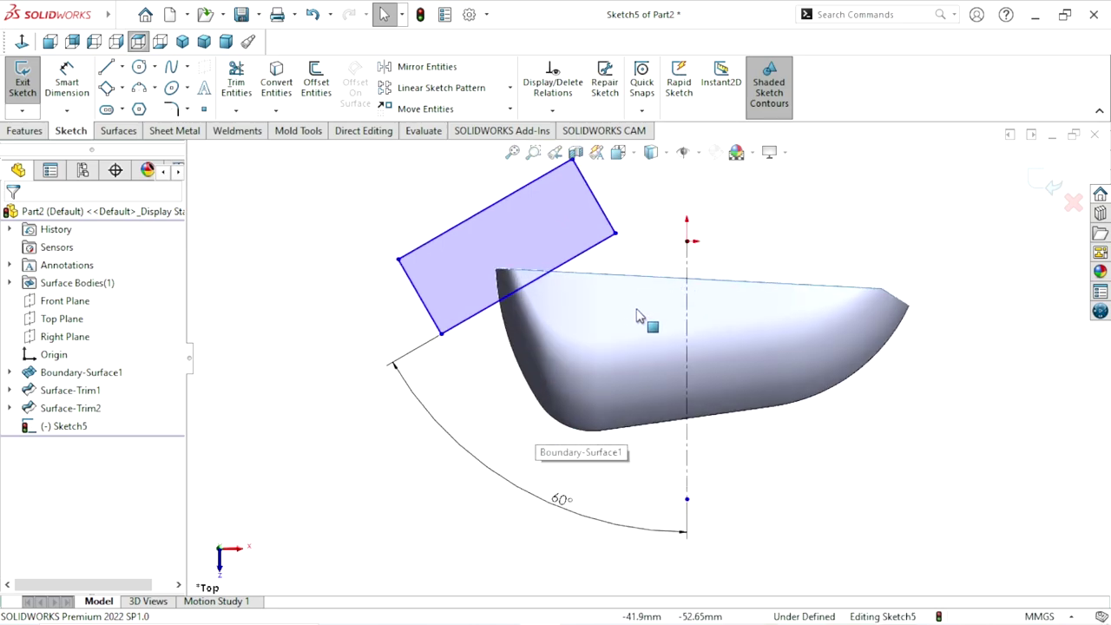
Add a horizontal relation between the sketch origin and the rectangle's right corner
{"action": "left_click", "coordinate": [687, 242]}
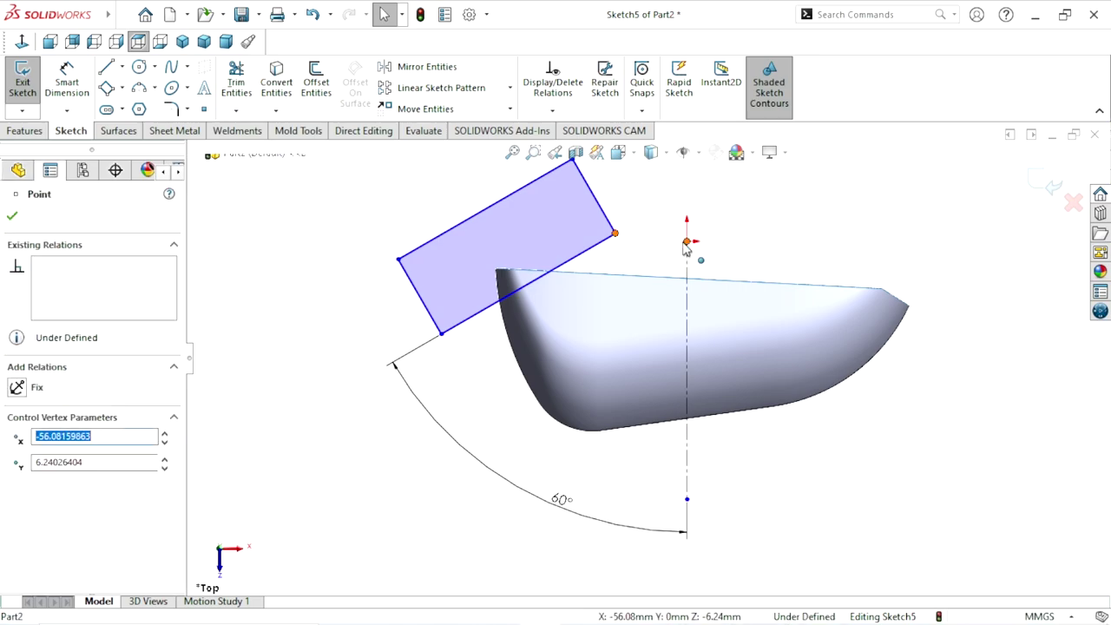
{"action": "left_click", "coordinate": [615, 232], "text": "ctrl"}
{"action": "left_click", "coordinate": [734, 179]}
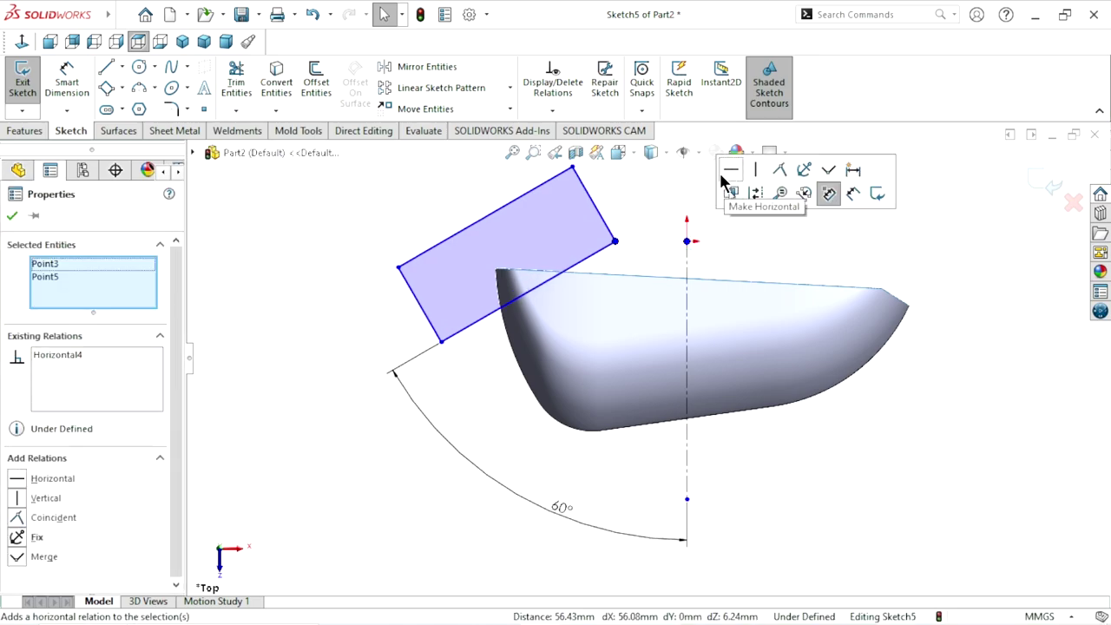
{"action": "left_click", "coordinate": [835, 423]}
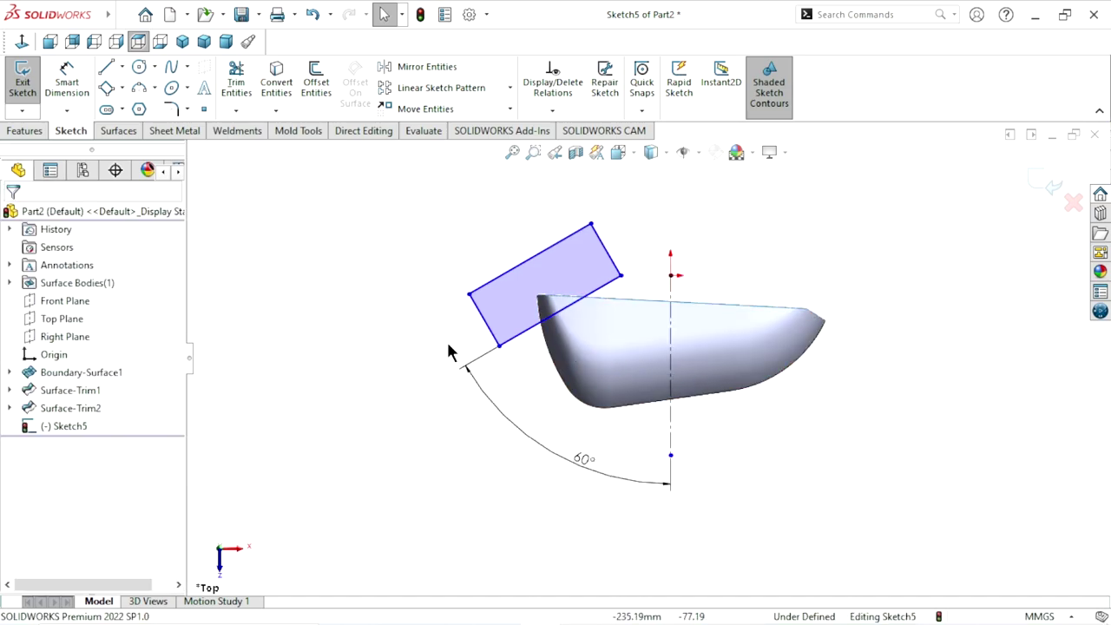
Trim the hull with Sketch5, removing the stern corner piece as Surface-Trim3
{"action": "left_click", "coordinate": [122, 130]}
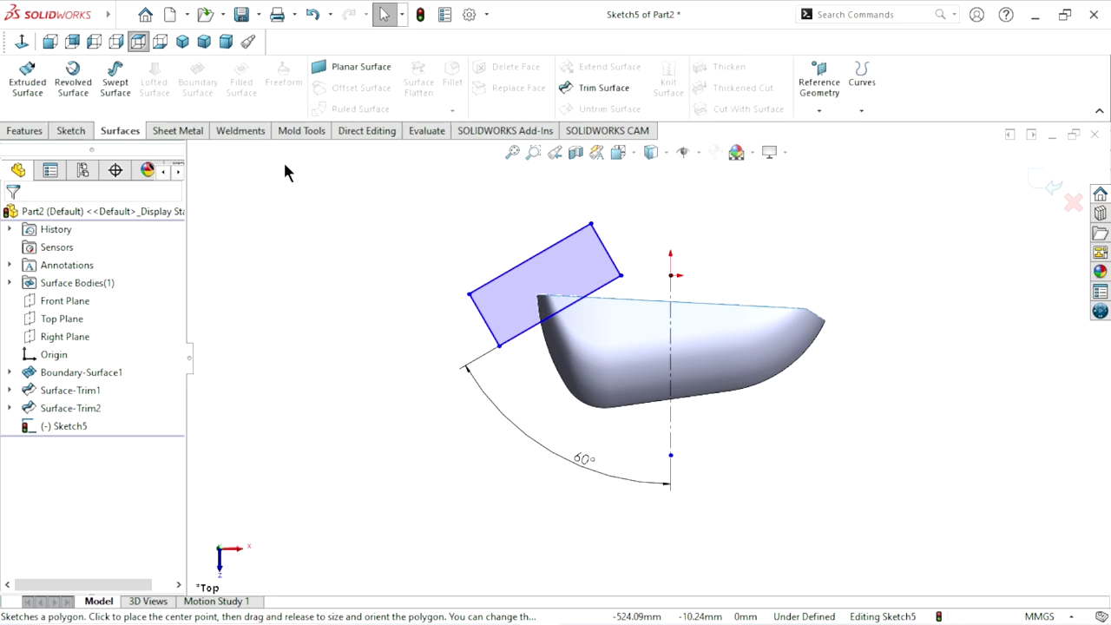
{"action": "left_click", "coordinate": [612, 96]}
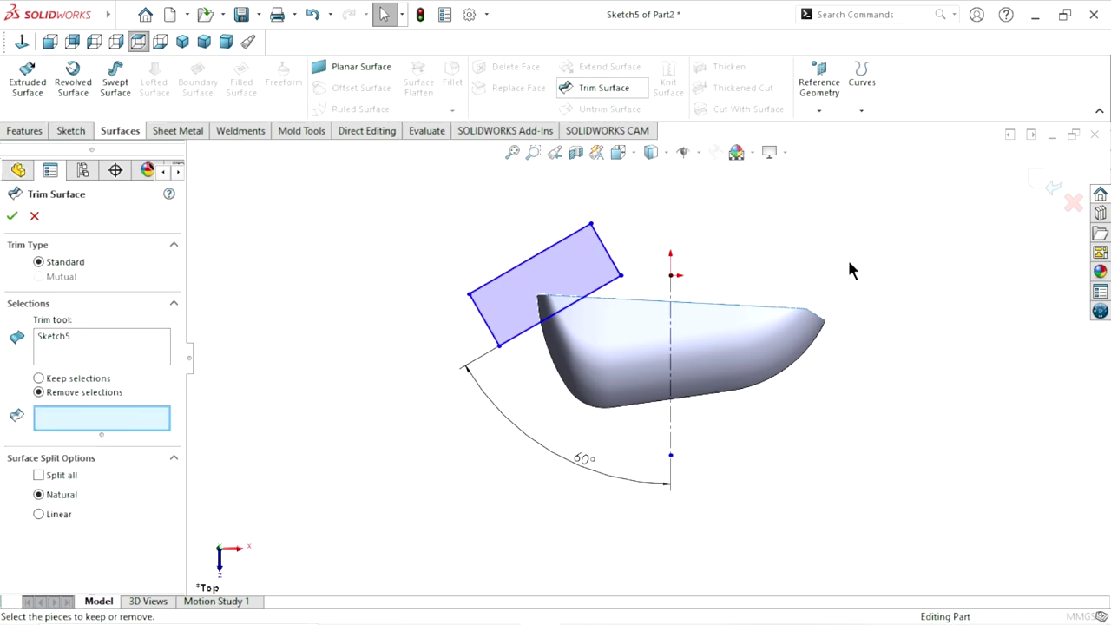
{"action": "middle_click_drag", "start_coordinate": [830, 260], "coordinate": [587, 250]}
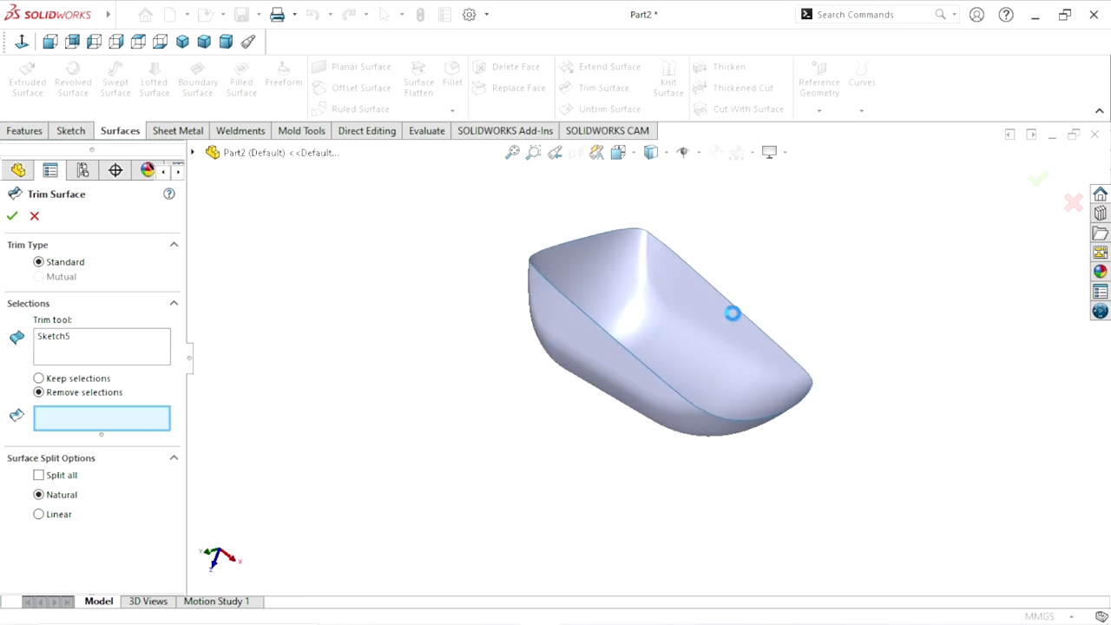
{"action": "left_click", "coordinate": [579, 265]}
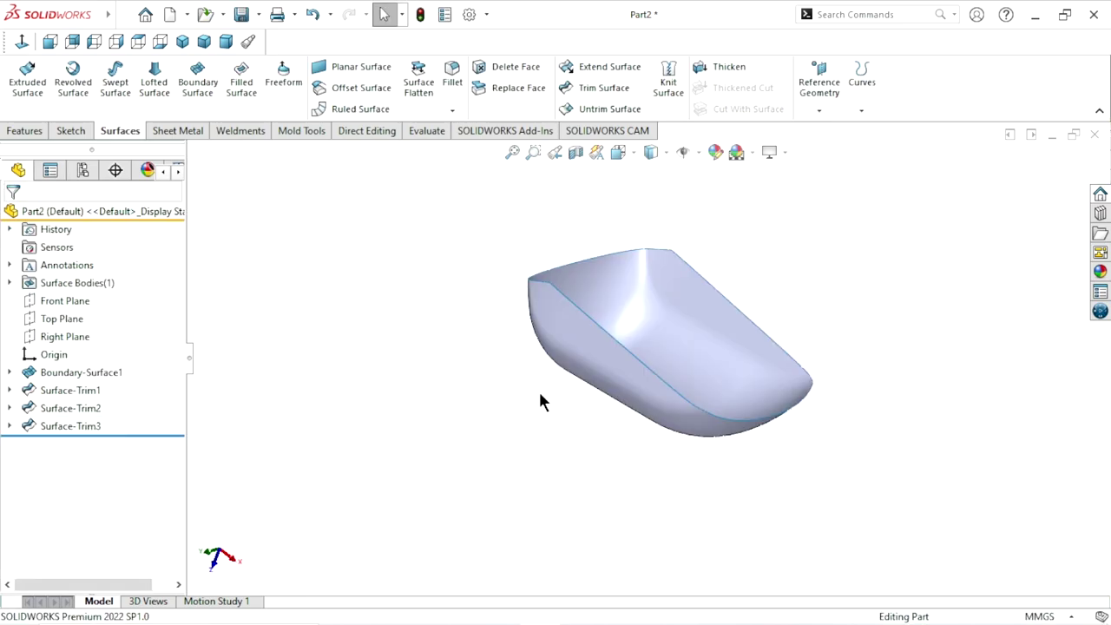
{"action": "mouse_move", "coordinate": [540, 395]}
{"action": "middle_mouse_down"}
{"action": "mouse_move", "coordinate": [636, 316]}
{"action": "mouse_move", "coordinate": [579, 429]}
{"action": "middle_mouse_up"}
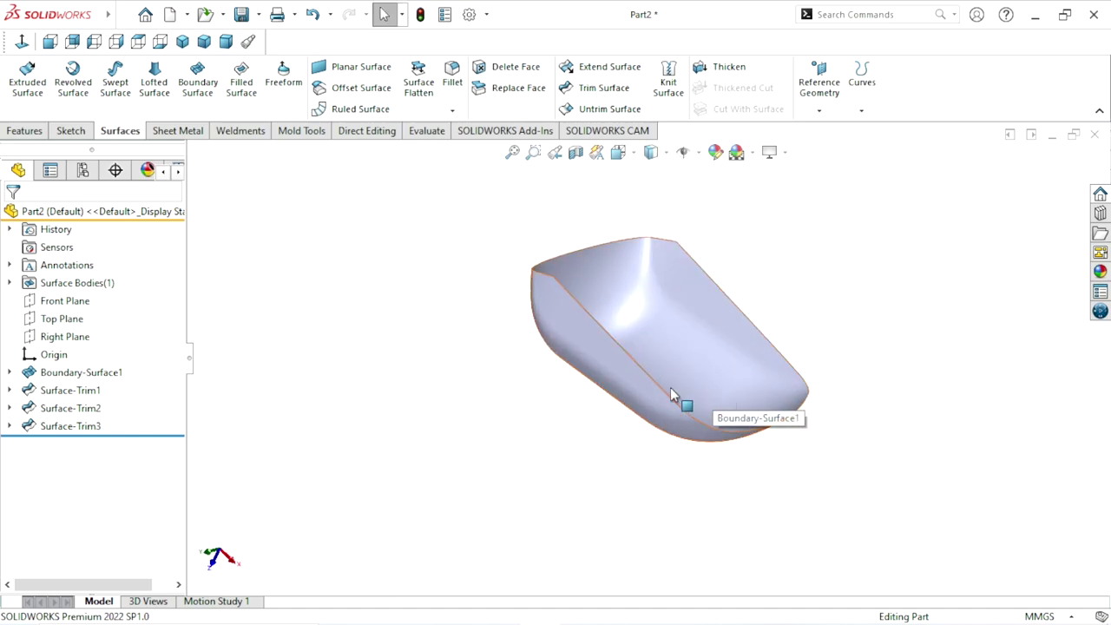
{"action": "scroll", "coordinate": [660, 395], "scroll_direction": "up", "scroll_amount": 2}
{"action": "scroll", "coordinate": [676, 330], "scroll_direction": "down", "scroll_amount": 3}
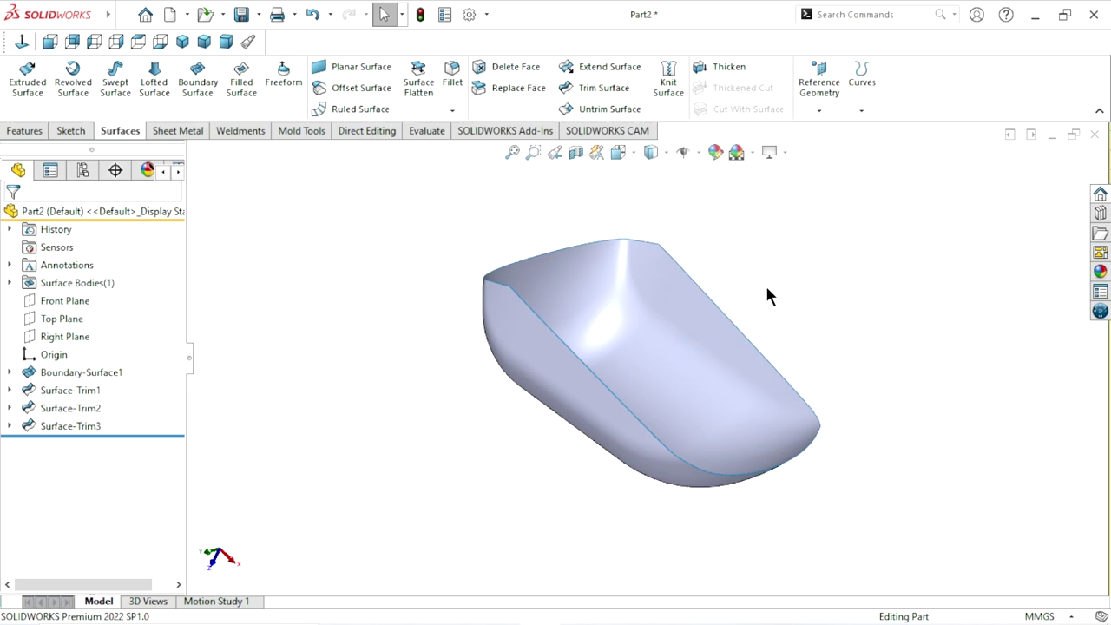
Thicken Surface-Trim3 on one side into a 3 mm solid wall
{"action": "left_click", "coordinate": [728, 70]}
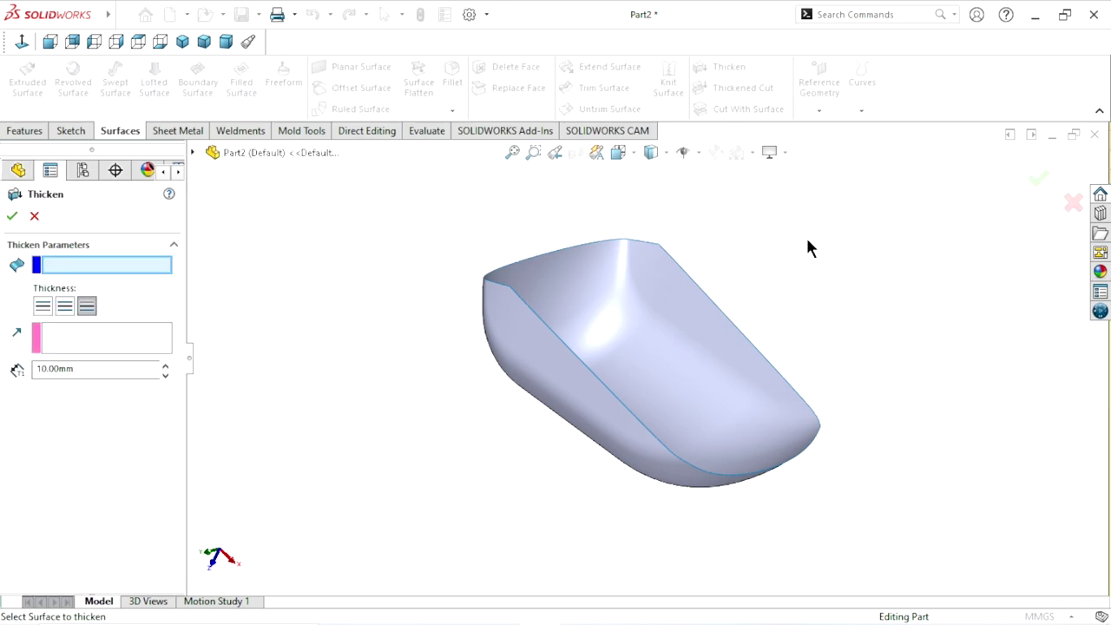
{"action": "left_click", "coordinate": [569, 386]}
{"action": "scroll", "coordinate": [587, 367], "scroll_direction": "down", "scroll_amount": 3}
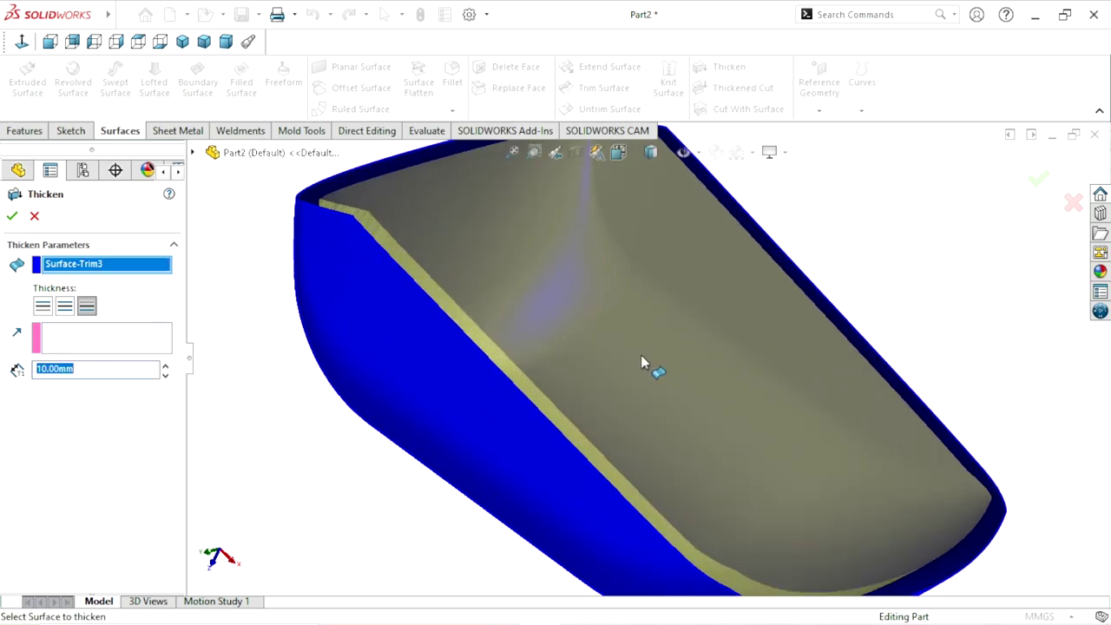
{"action": "mouse_move", "coordinate": [521, 392]}
{"action": "middle_mouse_down"}
{"action": "mouse_move", "coordinate": [495, 417]}
{"action": "mouse_move", "coordinate": [304, 419]}
{"action": "middle_mouse_up"}
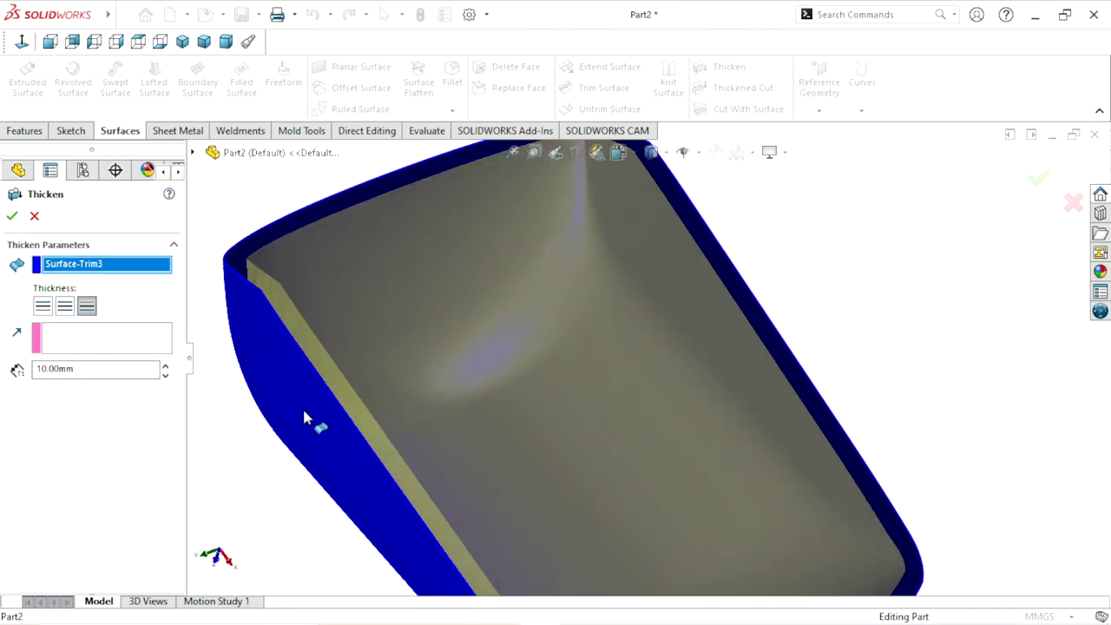
{"action": "left_click", "coordinate": [40, 307]}
{"action": "key", "text": "z"}
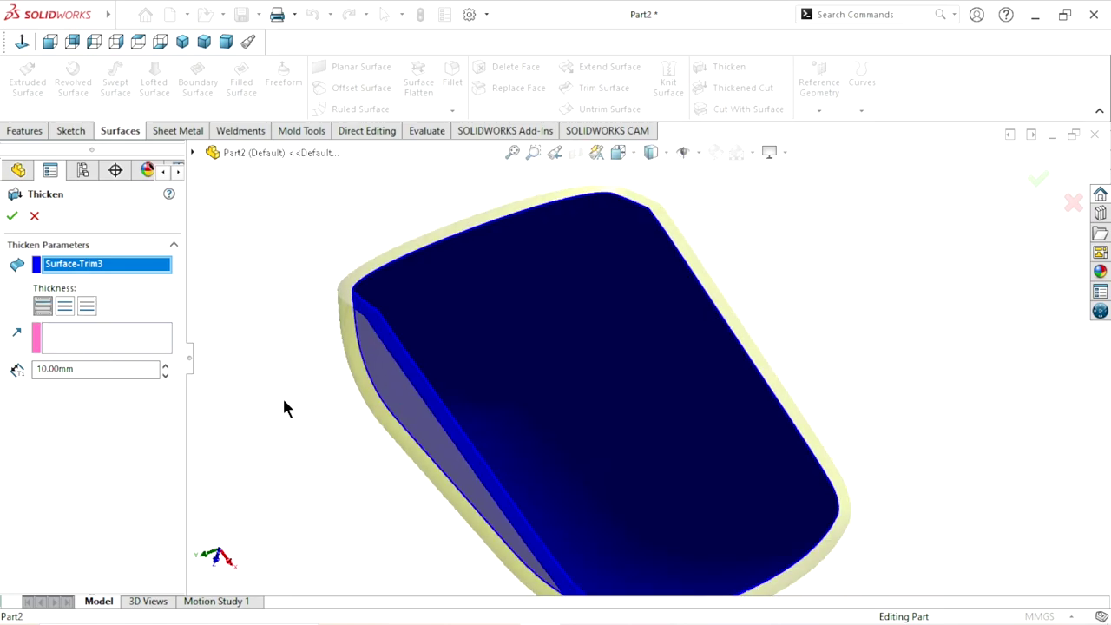
{"action": "left_click", "coordinate": [102, 372]}
{"action": "type", "text": "3"}
{"action": "key", "text": "Return"}
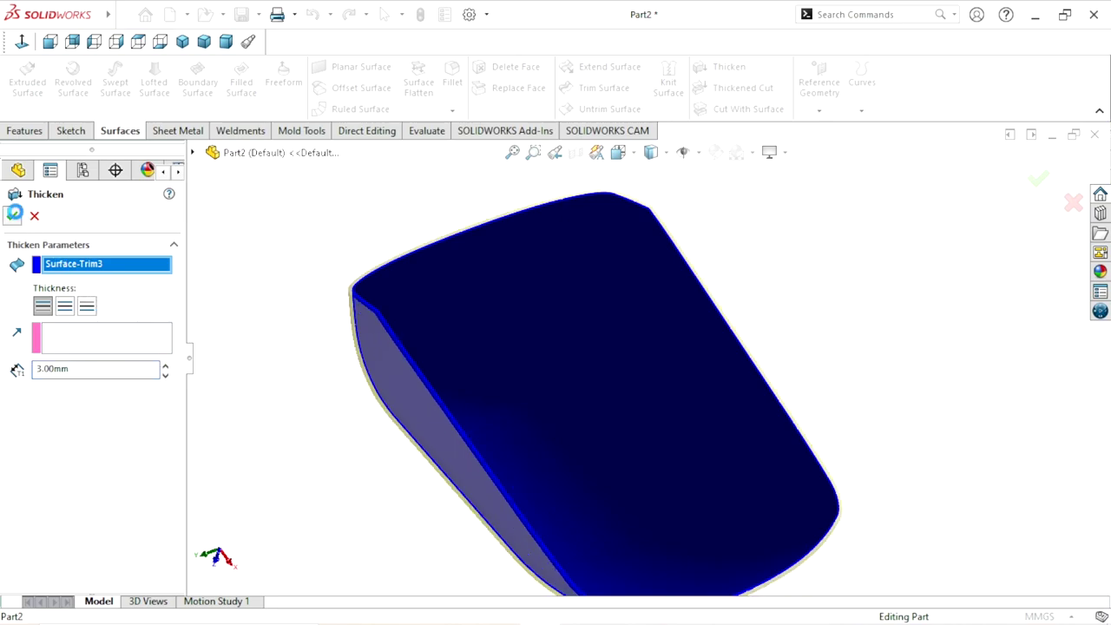
{"action": "key", "text": "Return"}
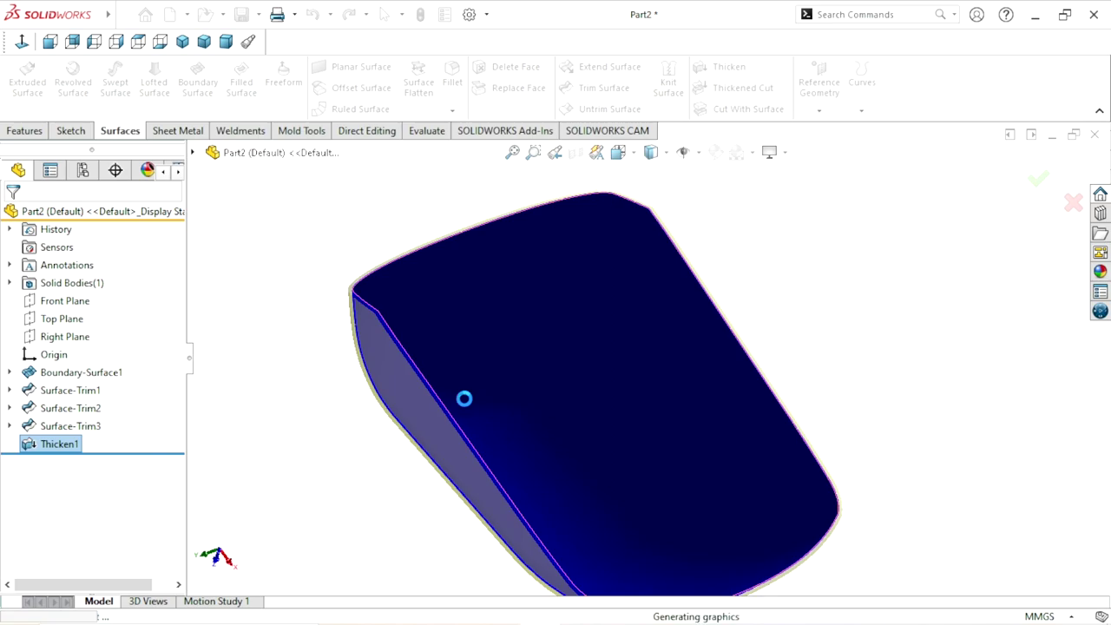
{"action": "key", "text": "z"}
{"action": "mouse_move", "coordinate": [549, 417]}
{"action": "middle_mouse_down"}
{"action": "mouse_move", "coordinate": [676, 385]}
{"action": "mouse_move", "coordinate": [751, 384]}
{"action": "mouse_move", "coordinate": [765, 364]}
{"action": "middle_mouse_up"}
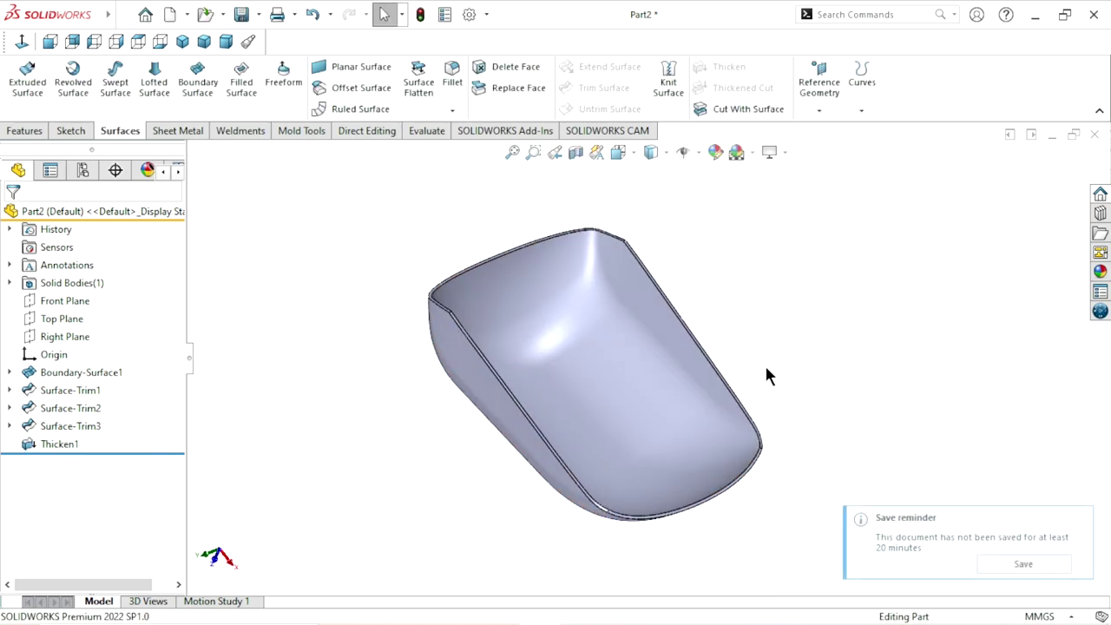
Dismiss the save reminder and bring up the Fillet command, showing a 10 mm radius
{"action": "left_click", "coordinate": [1081, 519]}
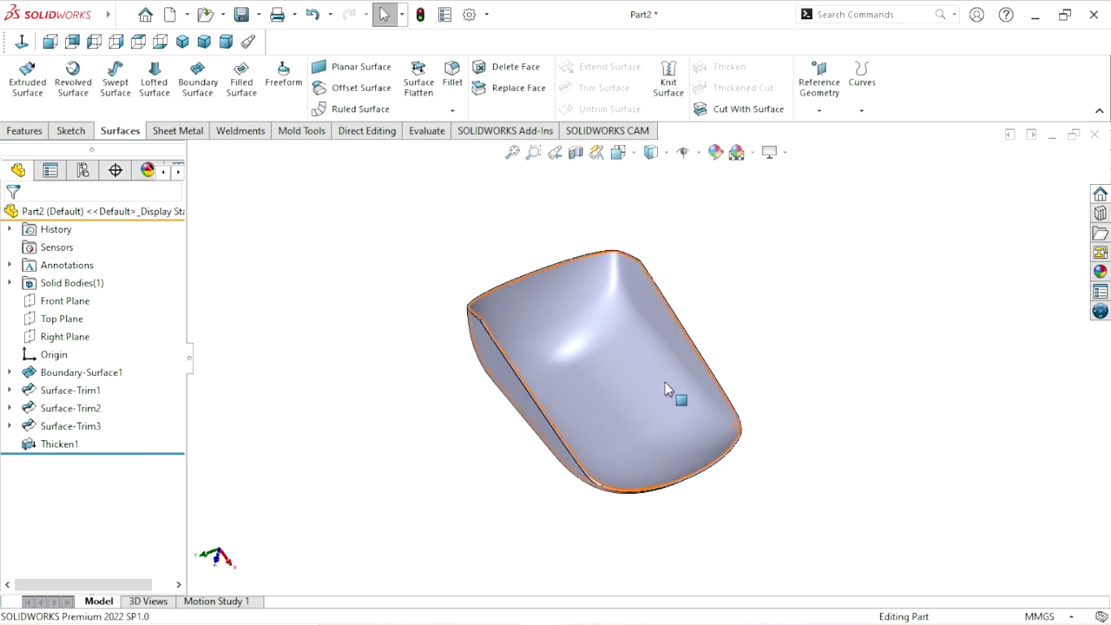
{"action": "mouse_move", "coordinate": [770, 277]}
{"action": "middle_mouse_down"}
{"action": "mouse_move", "coordinate": [596, 377]}
{"action": "mouse_move", "coordinate": [592, 410]}
{"action": "mouse_move", "coordinate": [762, 333]}
{"action": "mouse_move", "coordinate": [821, 266]}
{"action": "middle_mouse_up"}
{"action": "scroll", "coordinate": [794, 330], "scroll_direction": "up", "scroll_amount": 2}
{"action": "scroll", "coordinate": [645, 406], "scroll_direction": "down", "scroll_amount": 3}
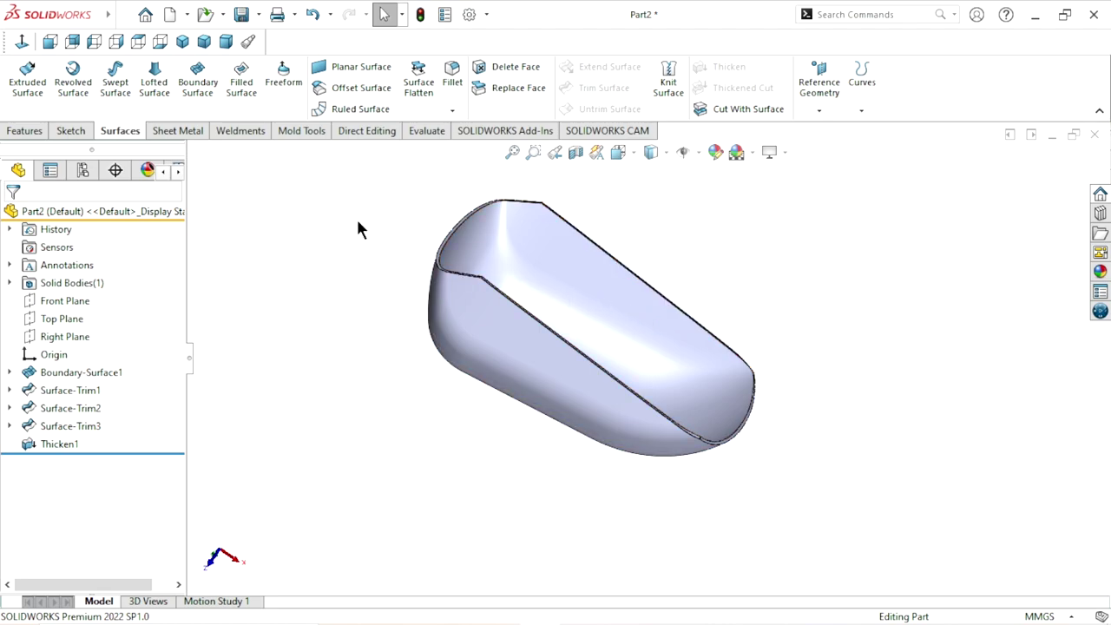
{"action": "left_click", "coordinate": [450, 89]}
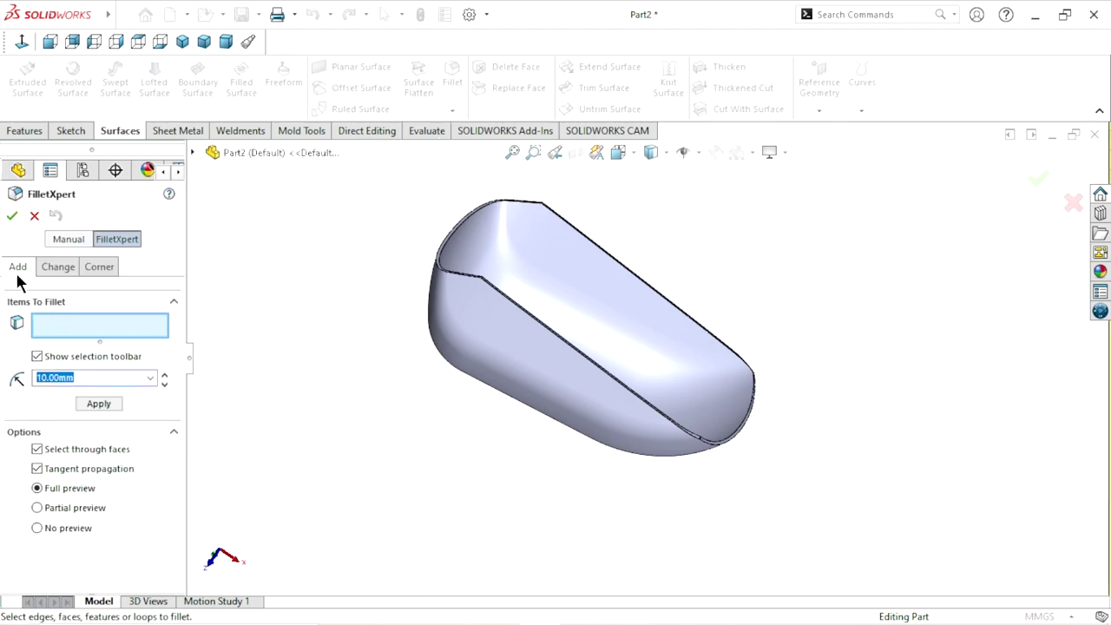
Set a manual constant-size fillet of 70 mm and pick the hull's thin rim edge
{"action": "left_click", "coordinate": [69, 241]}
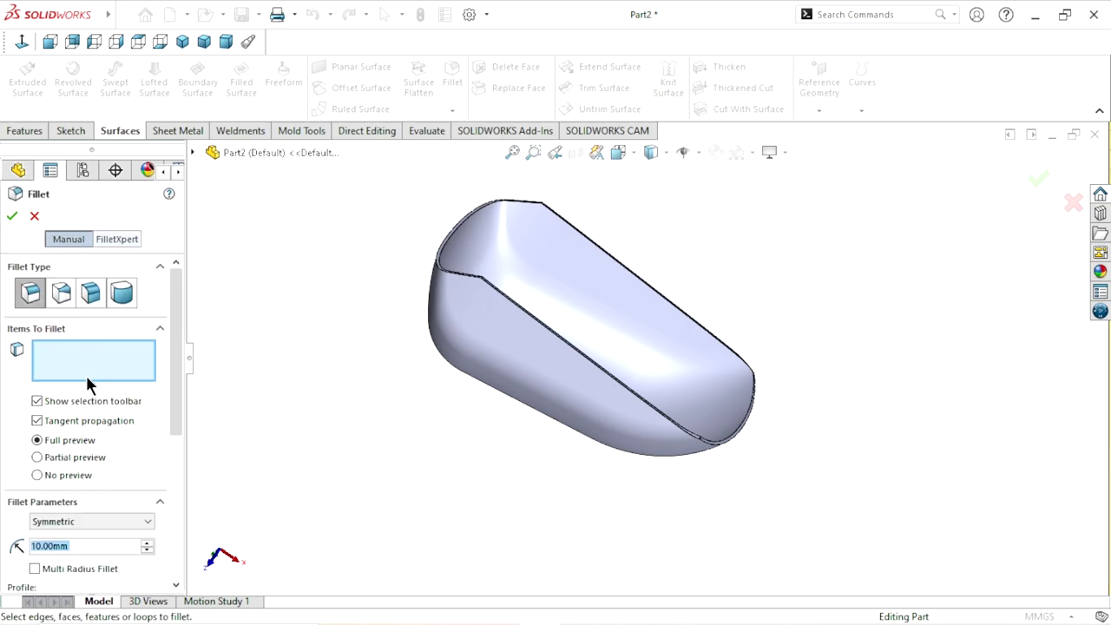
{"action": "left_click", "coordinate": [26, 297]}
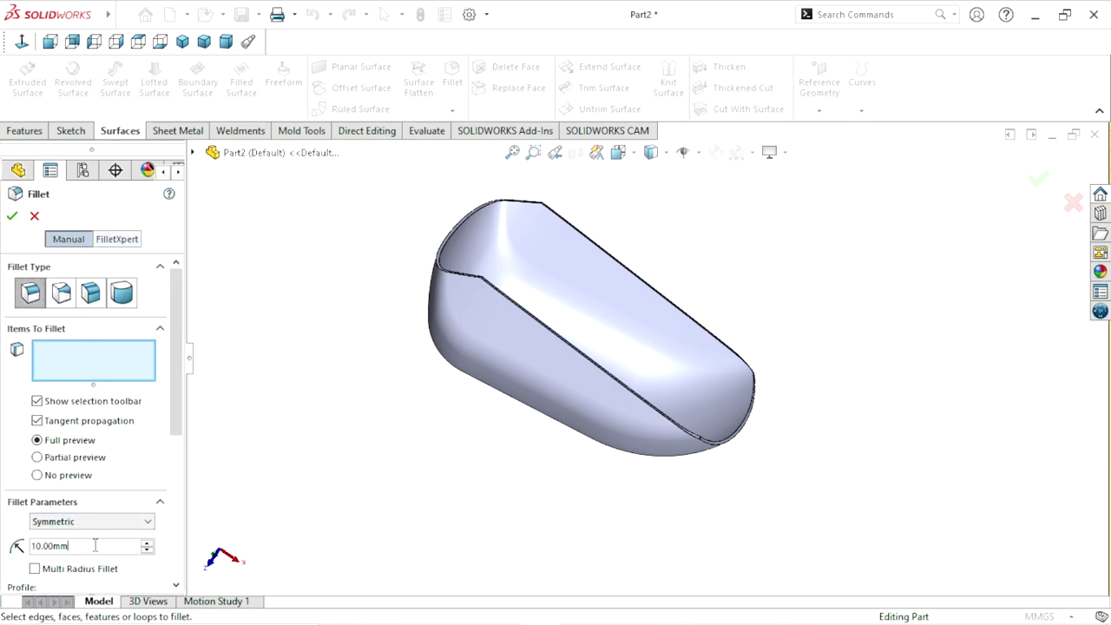
{"action": "type", "text": "70"}
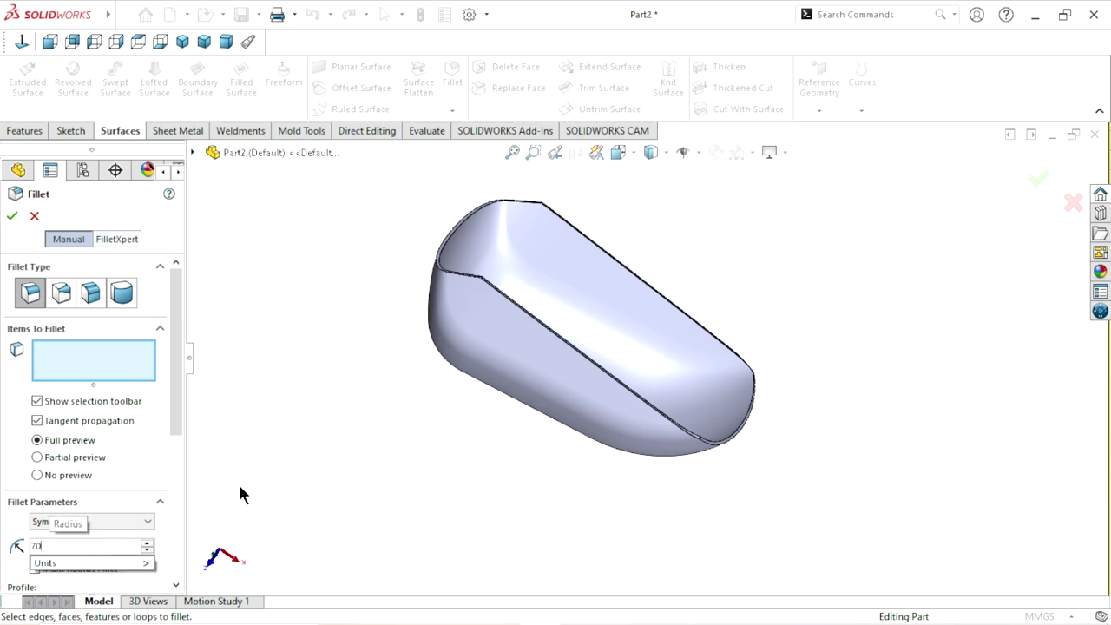
{"action": "key", "text": "Return"}
{"action": "scroll", "coordinate": [707, 456], "scroll_direction": "down", "scroll_amount": 2}
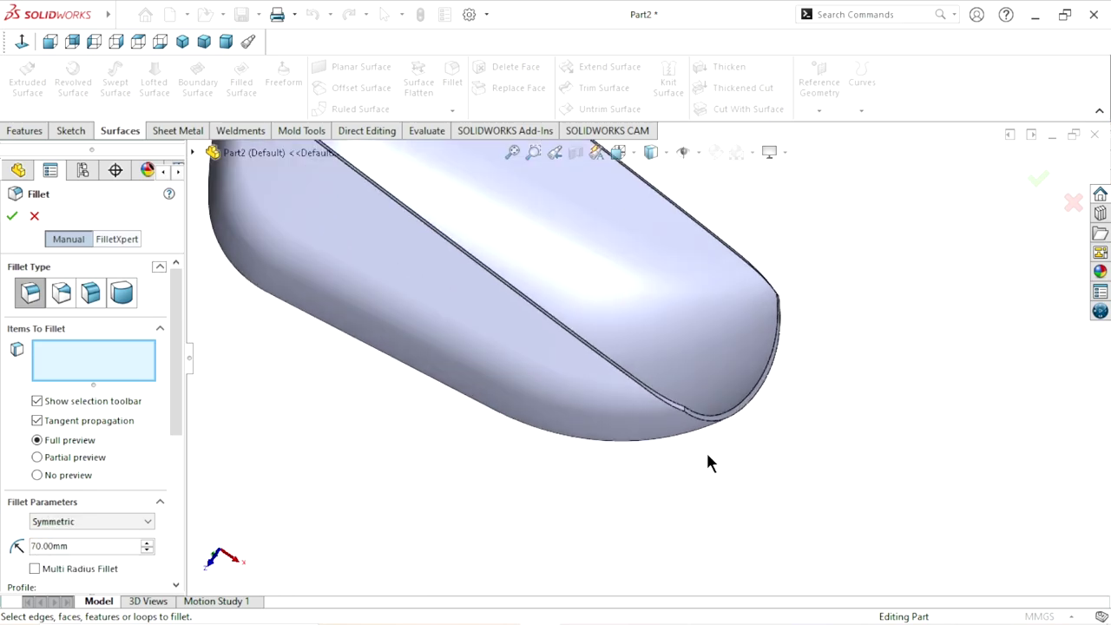
{"action": "scroll", "coordinate": [699, 435], "scroll_direction": "down", "scroll_amount": 3}
{"action": "scroll", "coordinate": [677, 396], "scroll_direction": "down", "scroll_amount": 2}
{"action": "scroll", "coordinate": [666, 387], "scroll_direction": "down", "scroll_amount": 3}
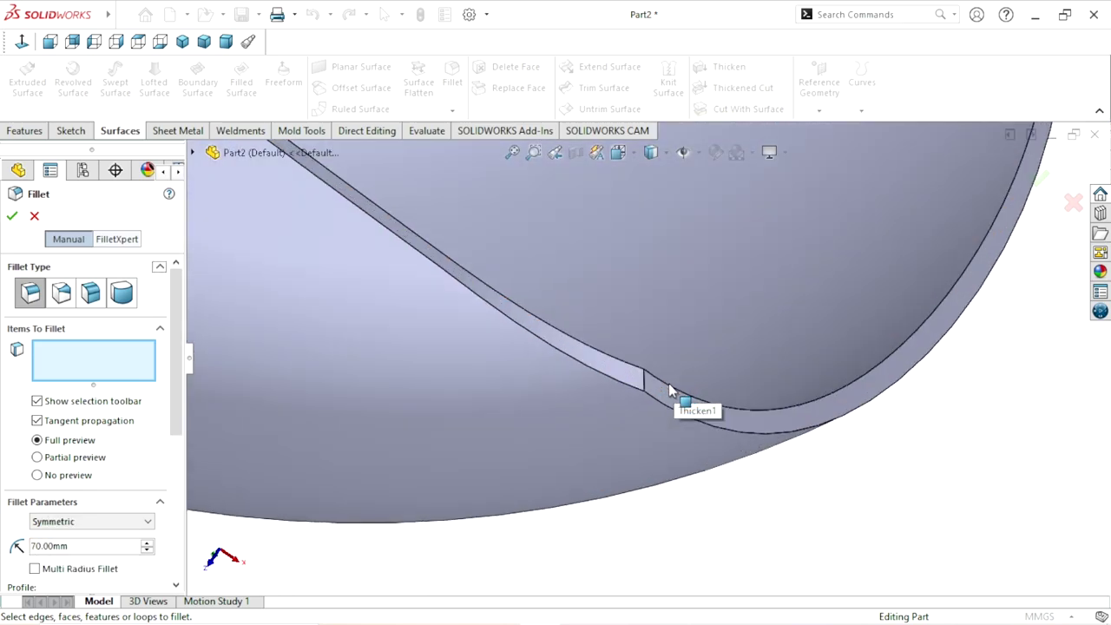
{"action": "left_click", "coordinate": [647, 388]}
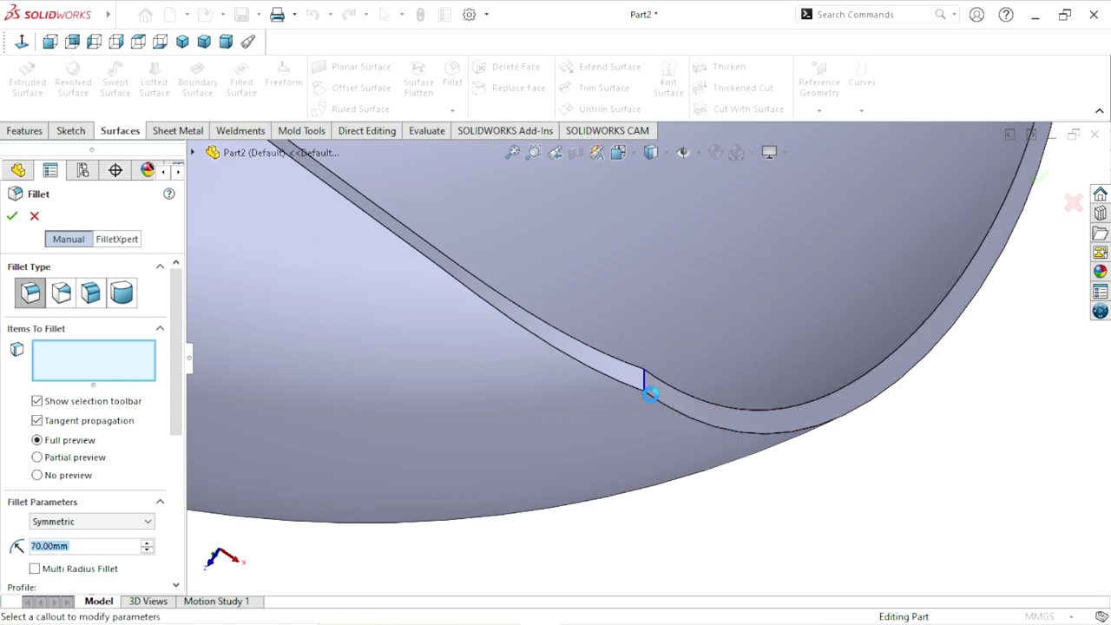
Try fillet radii of 40, 20 and 30 mm while orbiting to check the preview
{"action": "left_click", "coordinate": [100, 545]}
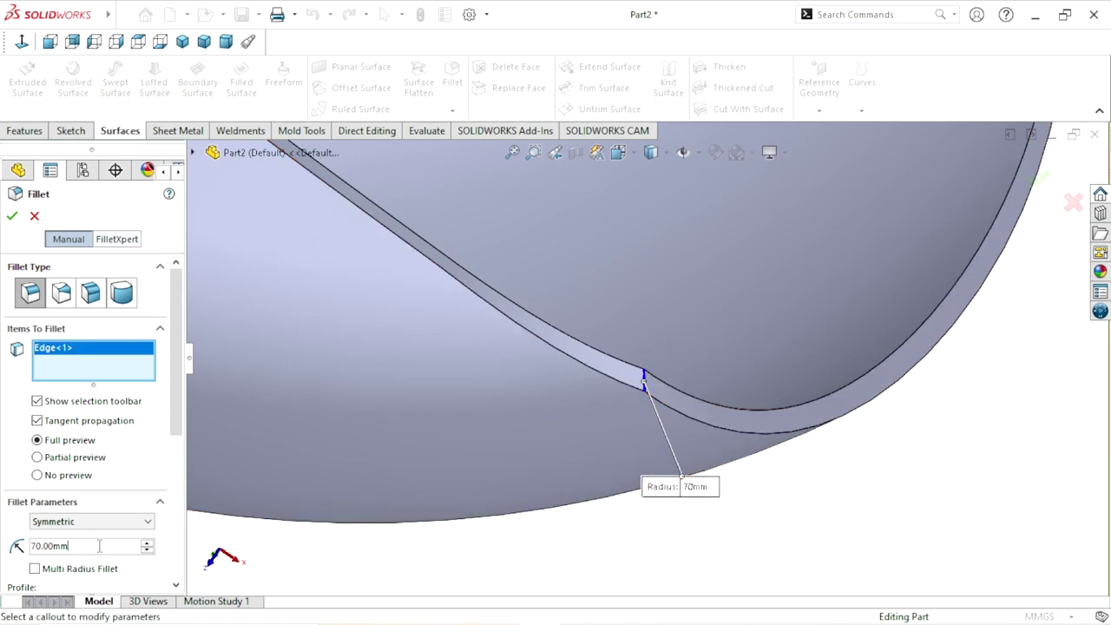
{"action": "type", "text": "4"}
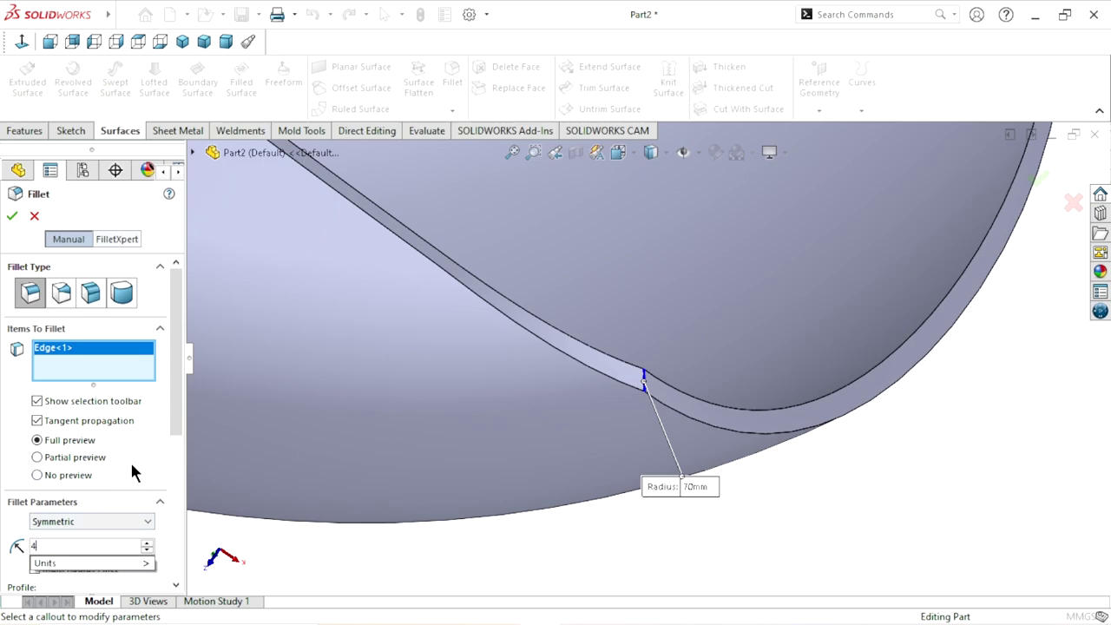
{"action": "type", "text": "0.00mm"}
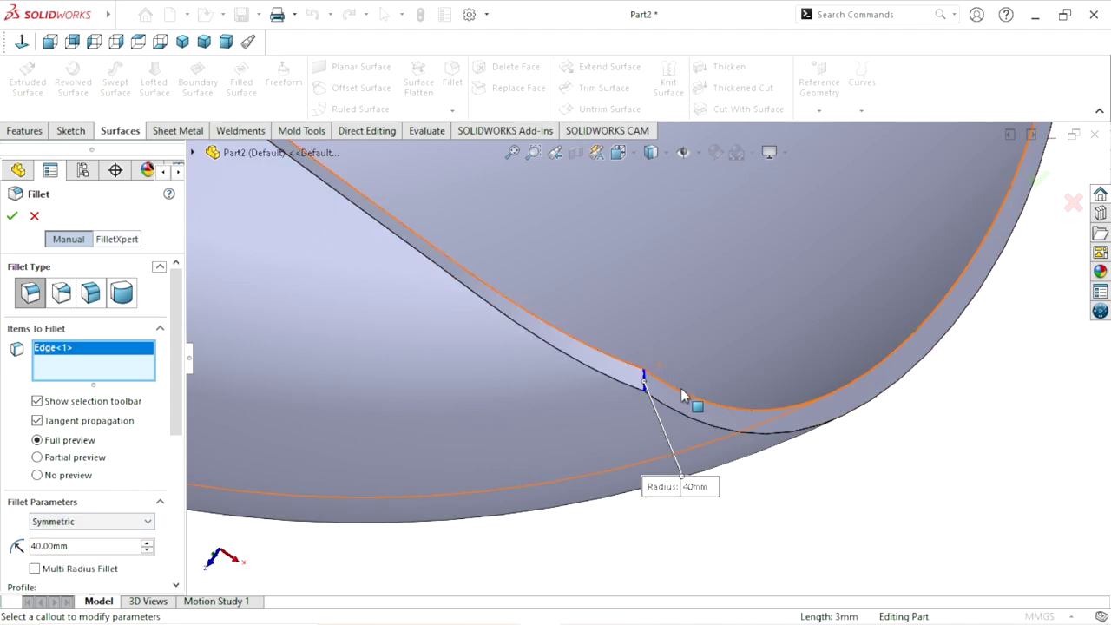
{"action": "mouse_move", "coordinate": [680, 388]}
{"action": "middle_mouse_down"}
{"action": "mouse_move", "coordinate": [757, 464]}
{"action": "mouse_move", "coordinate": [781, 460]}
{"action": "mouse_move", "coordinate": [761, 380]}
{"action": "mouse_move", "coordinate": [625, 444]}
{"action": "mouse_move", "coordinate": [702, 340]}
{"action": "mouse_move", "coordinate": [470, 424]}
{"action": "middle_mouse_up"}
{"action": "scroll", "coordinate": [608, 352], "scroll_direction": "up", "scroll_amount": 2}
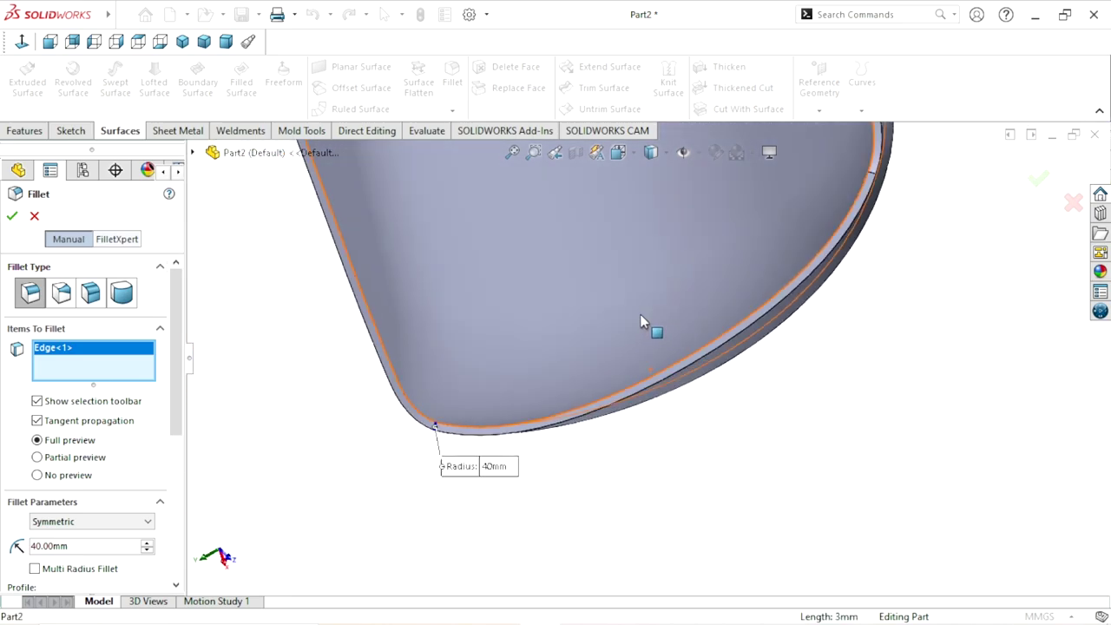
{"action": "mouse_move", "coordinate": [613, 329]}
{"action": "middle_mouse_down"}
{"action": "mouse_move", "coordinate": [533, 397]}
{"action": "mouse_move", "coordinate": [617, 402]}
{"action": "mouse_move", "coordinate": [704, 318]}
{"action": "mouse_move", "coordinate": [632, 337]}
{"action": "mouse_move", "coordinate": [565, 330]}
{"action": "middle_mouse_up"}
{"action": "scroll", "coordinate": [651, 390], "scroll_direction": "down", "scroll_amount": 2}
{"action": "scroll", "coordinate": [650, 390], "scroll_direction": "down", "scroll_amount": 1}
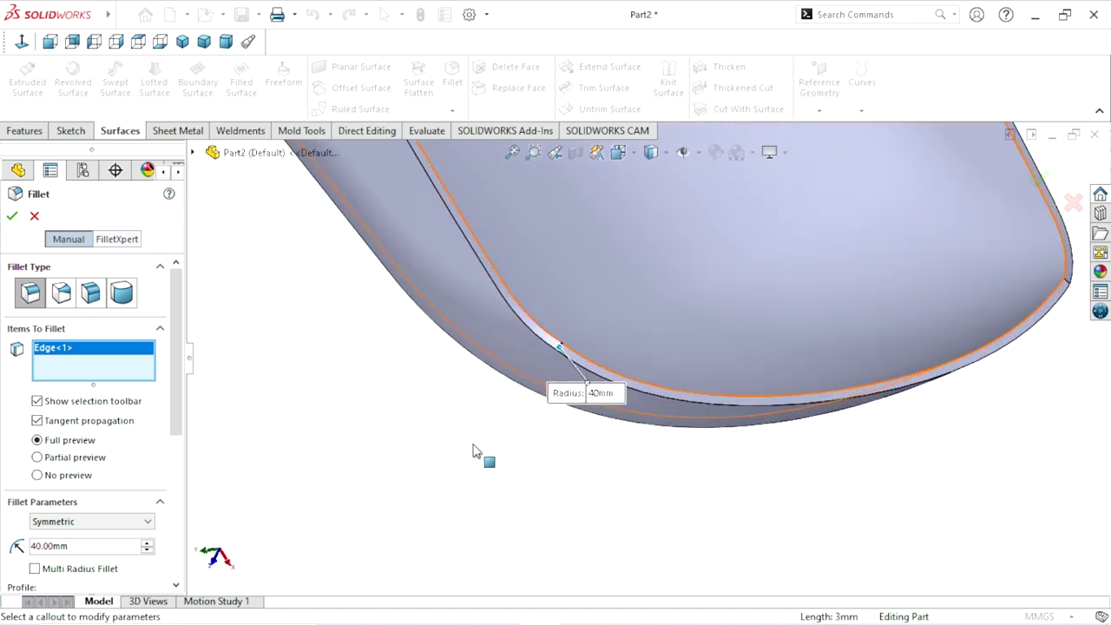
{"action": "left_click", "coordinate": [100, 546]}
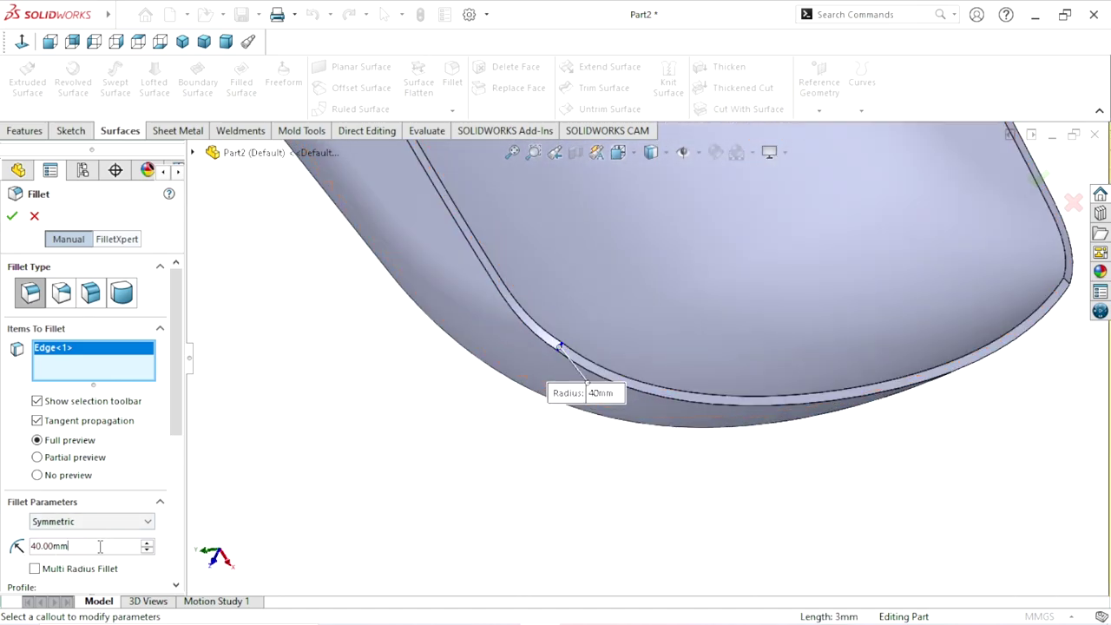
{"action": "type", "text": "20"}
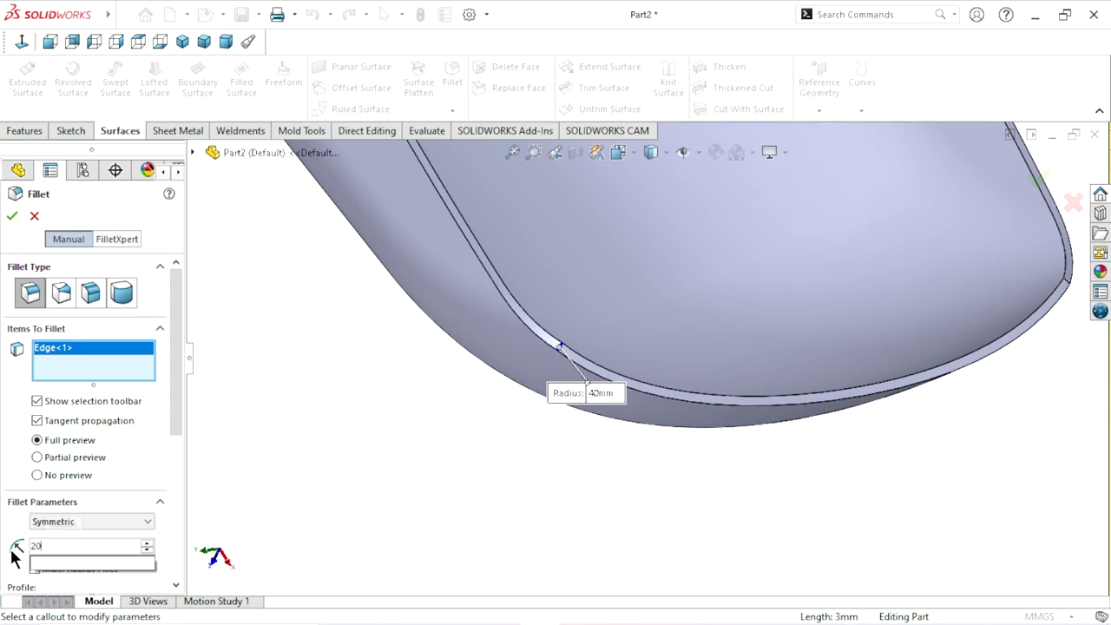
{"action": "key", "text": "Return"}
{"action": "scroll", "coordinate": [504, 405], "scroll_direction": "down", "scroll_amount": 1}
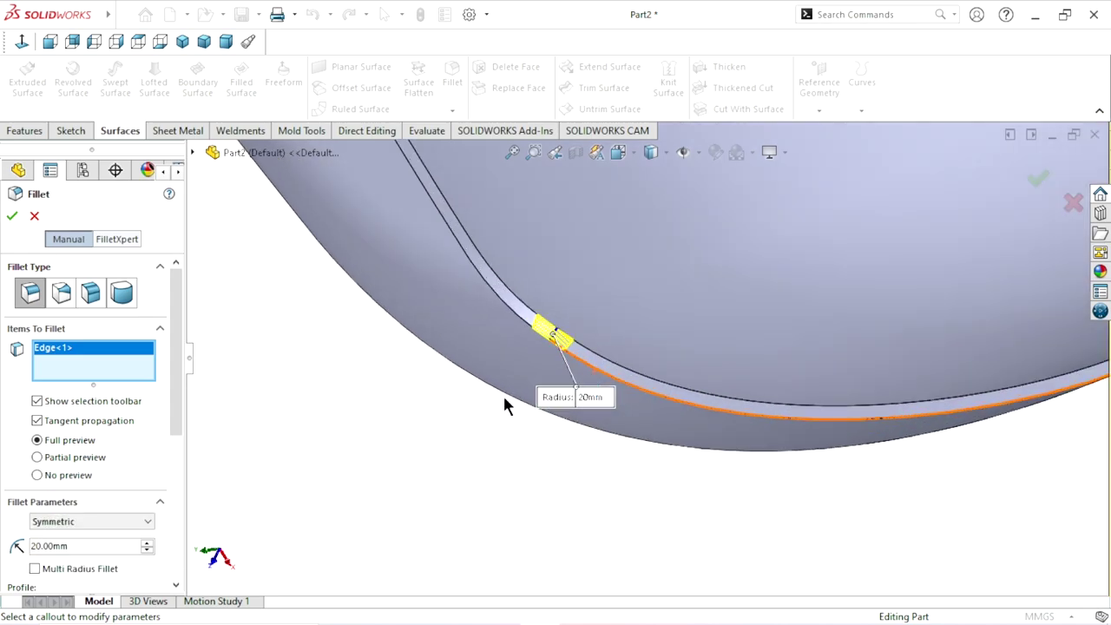
{"action": "mouse_move", "coordinate": [504, 405]}
{"action": "middle_mouse_down"}
{"action": "mouse_move", "coordinate": [561, 338]}
{"action": "mouse_move", "coordinate": [556, 388]}
{"action": "middle_mouse_up"}
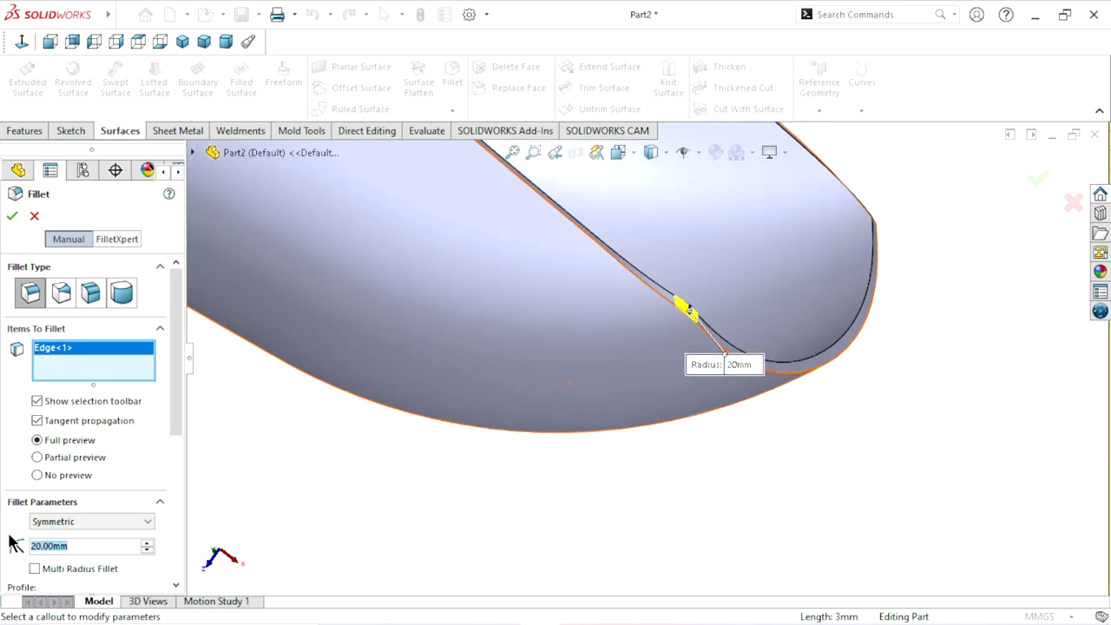
{"action": "type", "text": "30"}
{"action": "key", "text": "Return"}
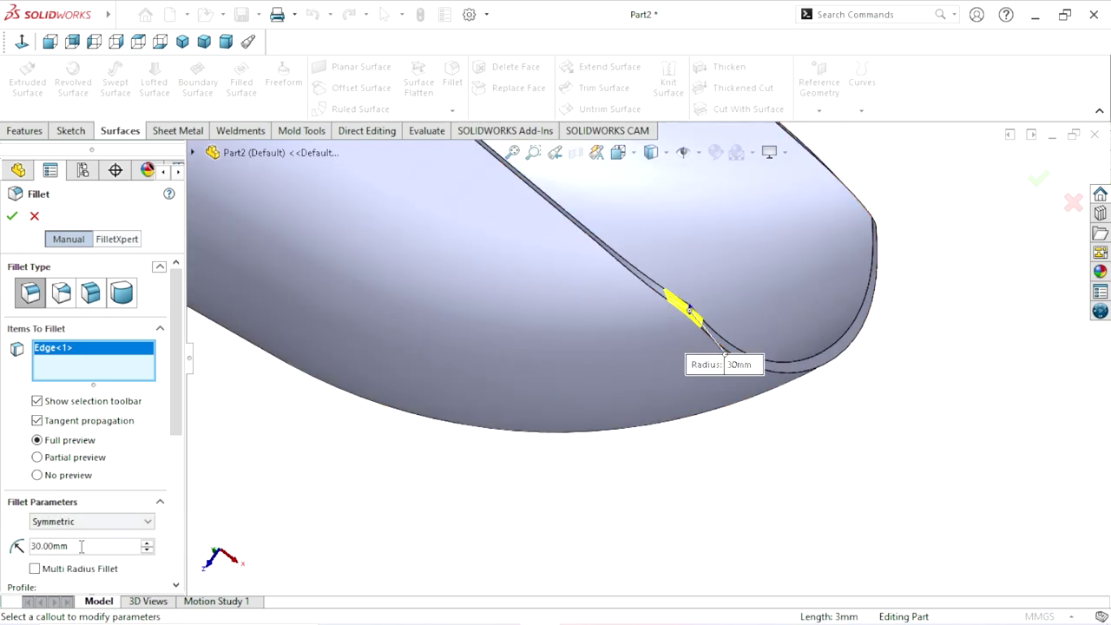
Settle on a 35 mm radius, add the short corner edge, and confirm the fillet
{"action": "left_click_drag", "start_coordinate": [81, 547], "coordinate": [3, 548]}
{"action": "type", "text": "40"}
{"action": "left_click_drag", "start_coordinate": [86, 553], "coordinate": [3, 558]}
{"action": "type", "text": "35"}
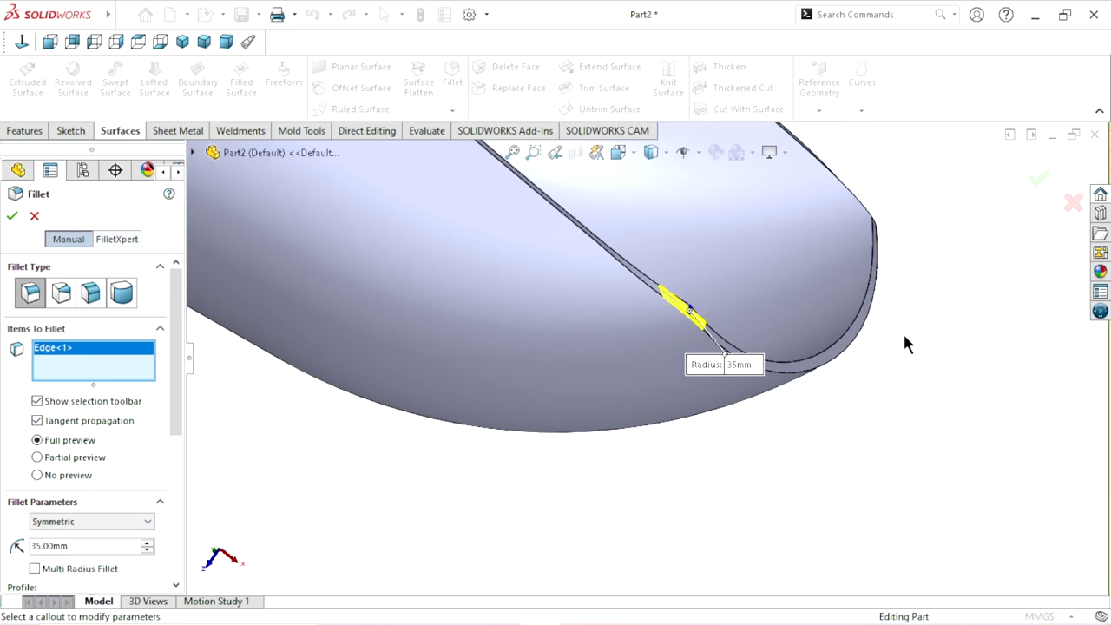
{"action": "middle_click_drag", "start_coordinate": [906, 343], "coordinate": [754, 322]}
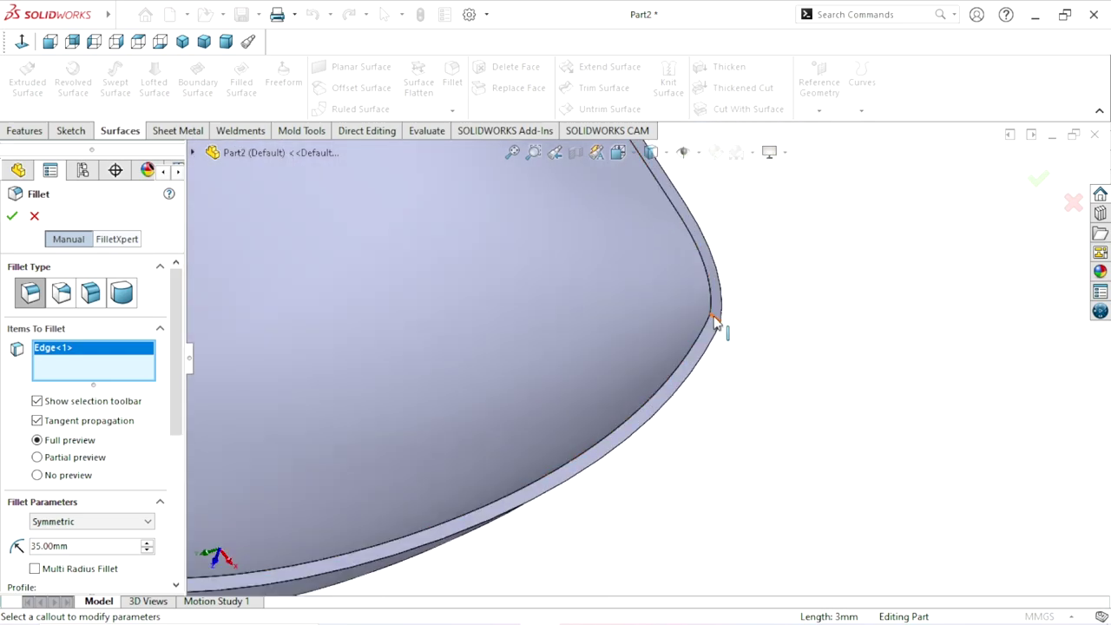
{"action": "left_click", "coordinate": [719, 327]}
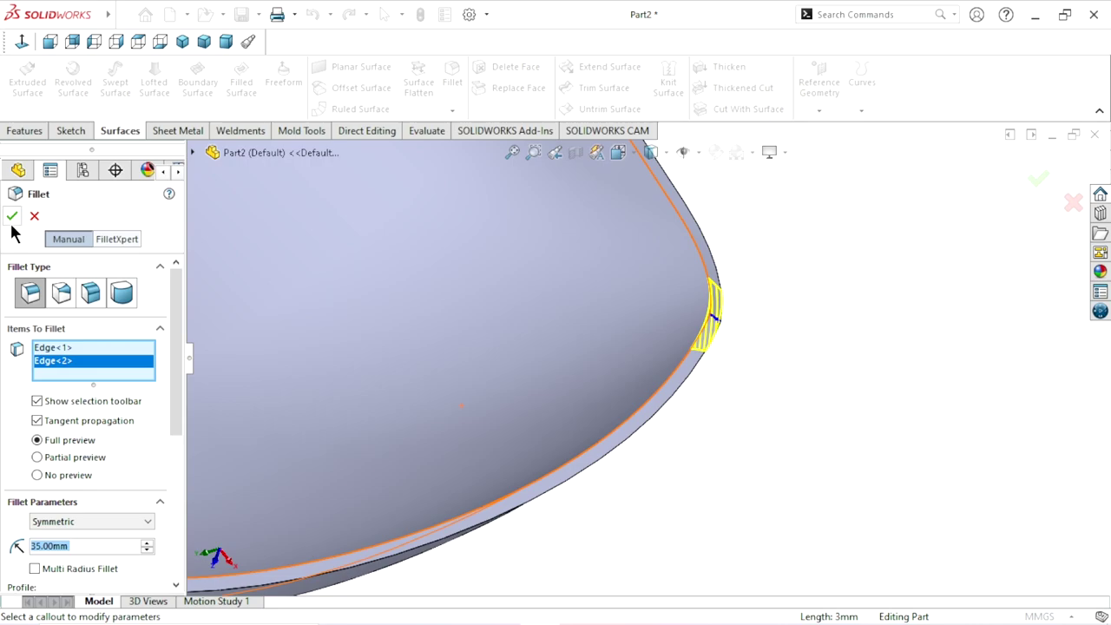
{"action": "key", "text": "Return"}
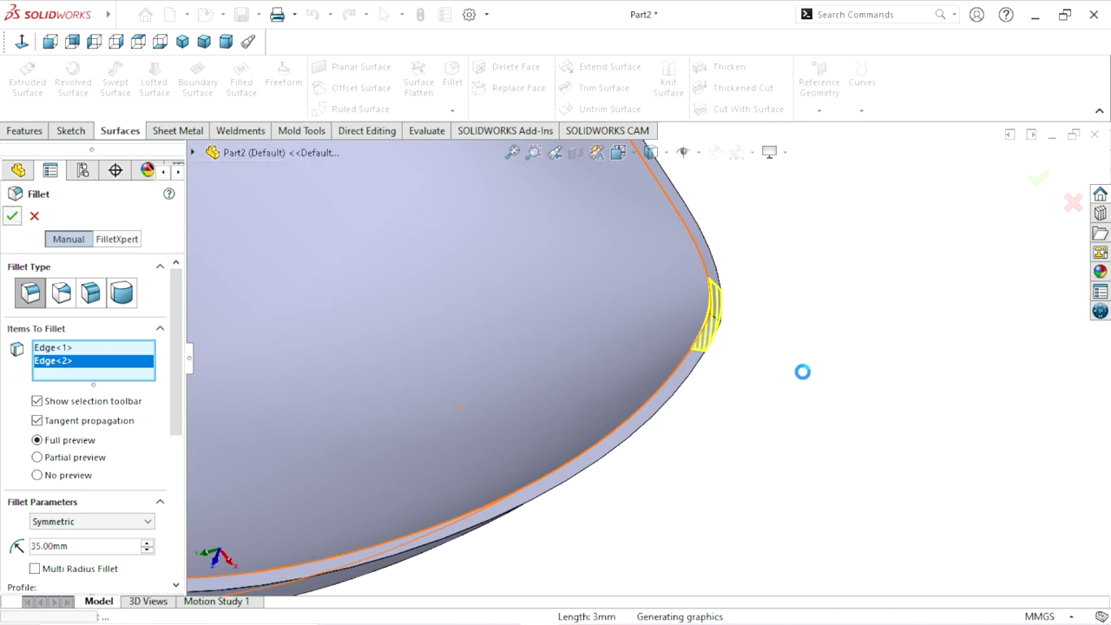
{"action": "mouse_move", "coordinate": [794, 368]}
{"action": "middle_mouse_down"}
{"action": "mouse_move", "coordinate": [676, 393]}
{"action": "mouse_move", "coordinate": [649, 347]}
{"action": "mouse_move", "coordinate": [687, 312]}
{"action": "mouse_move", "coordinate": [710, 313]}
{"action": "mouse_move", "coordinate": [708, 327]}
{"action": "mouse_move", "coordinate": [717, 310]}
{"action": "mouse_move", "coordinate": [685, 342]}
{"action": "mouse_move", "coordinate": [671, 393]}
{"action": "middle_mouse_up"}
Set the new fillet radius to 80 mm and pick the scoop's rim edge
{"action": "scroll", "coordinate": [608, 382], "scroll_direction": "up", "scroll_amount": 5}
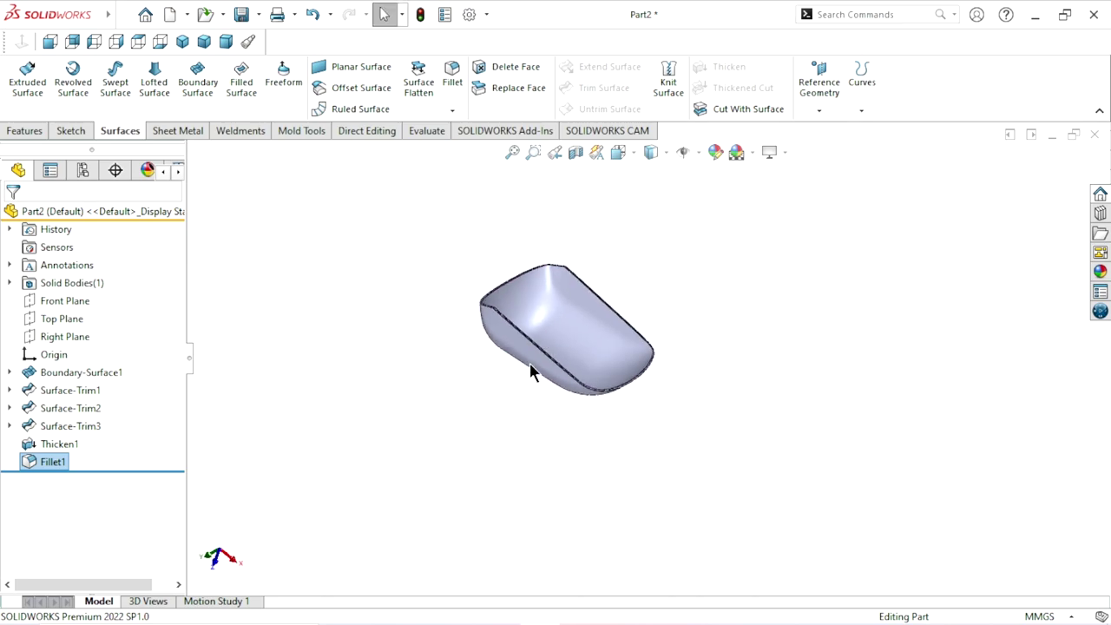
{"action": "scroll", "coordinate": [530, 373], "scroll_direction": "down", "scroll_amount": 3}
{"action": "scroll", "coordinate": [650, 322], "scroll_direction": "down", "scroll_amount": 2}
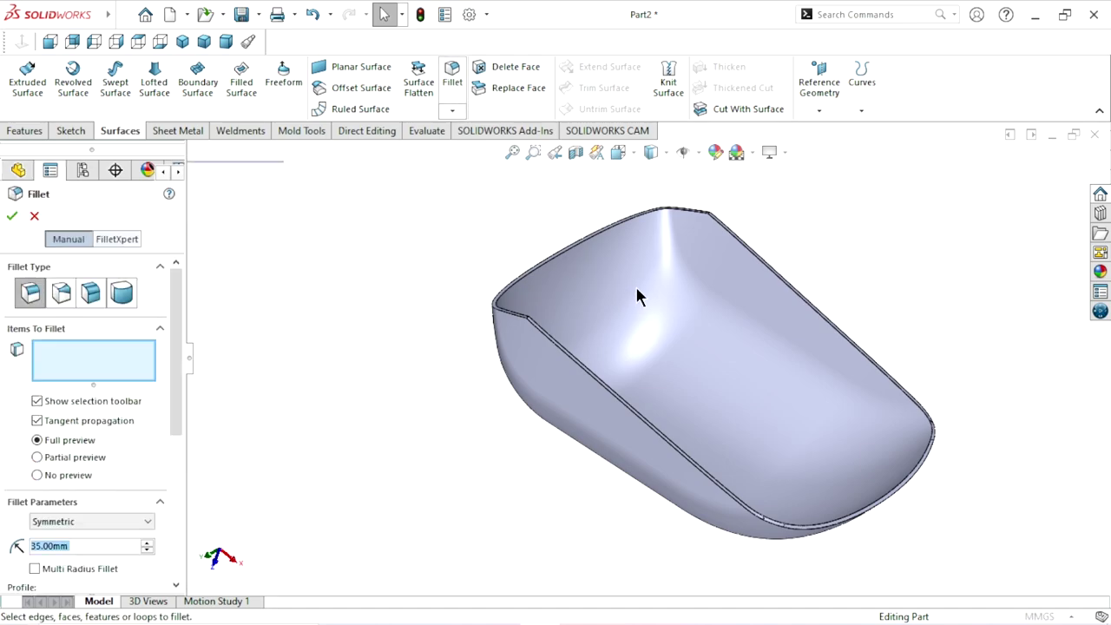
{"action": "left_click", "coordinate": [98, 548]}
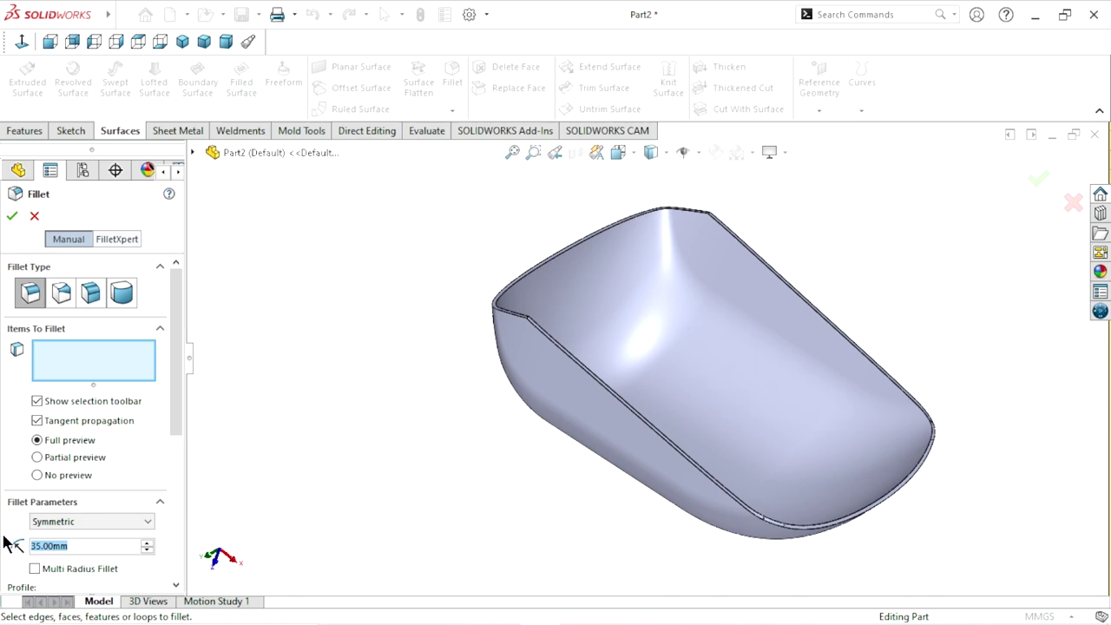
{"action": "type", "text": "80"}
{"action": "key", "text": "Return"}
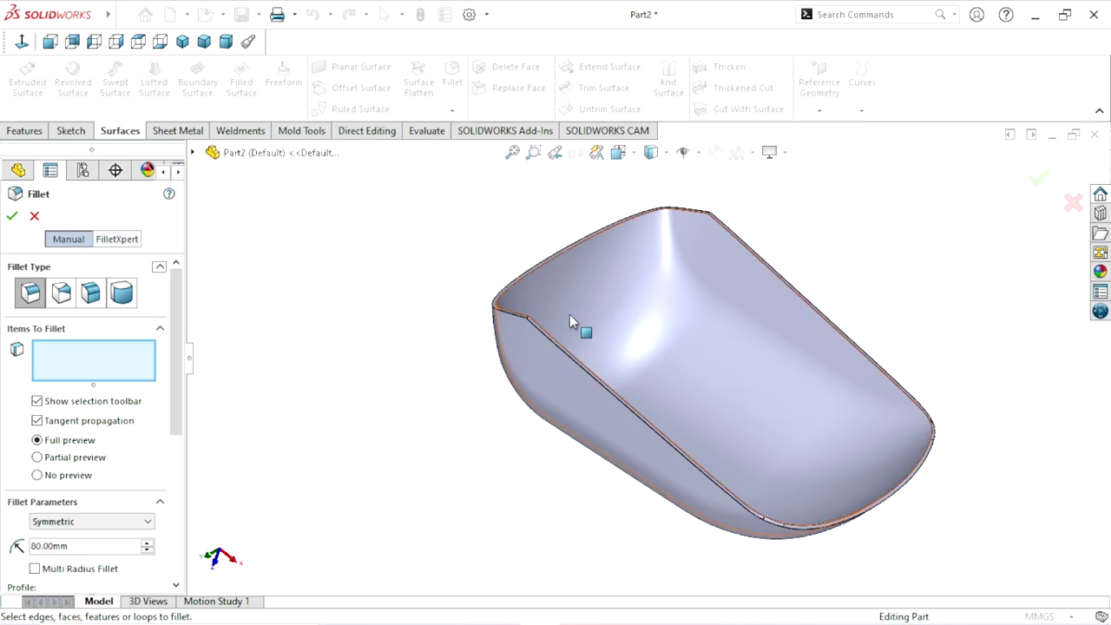
{"action": "scroll", "coordinate": [549, 321], "scroll_direction": "down", "scroll_amount": 5}
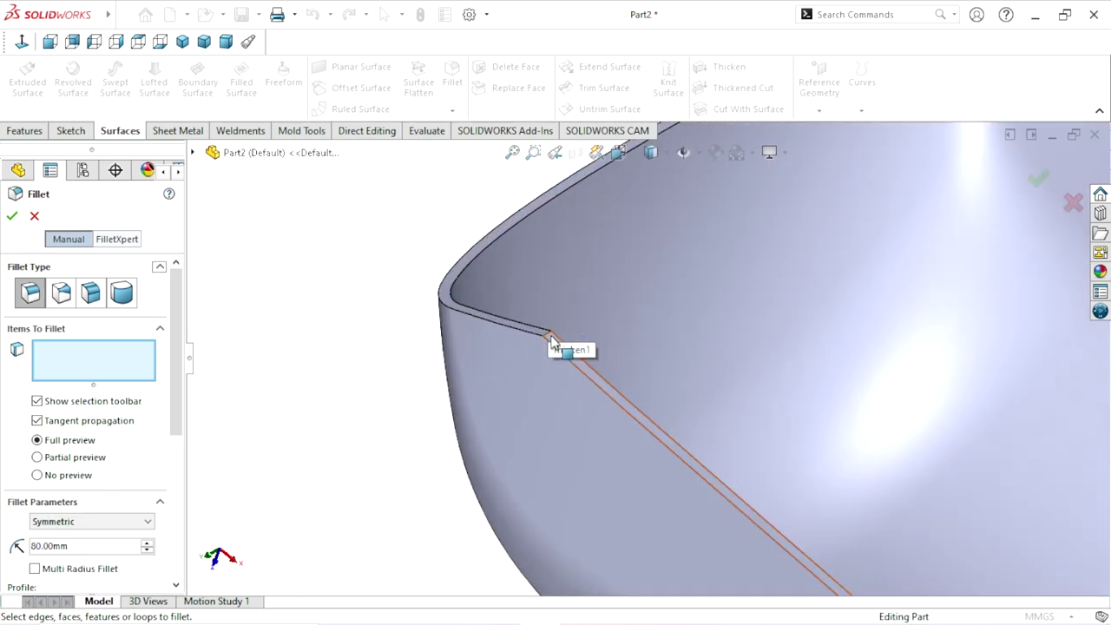
{"action": "left_click", "coordinate": [550, 341]}
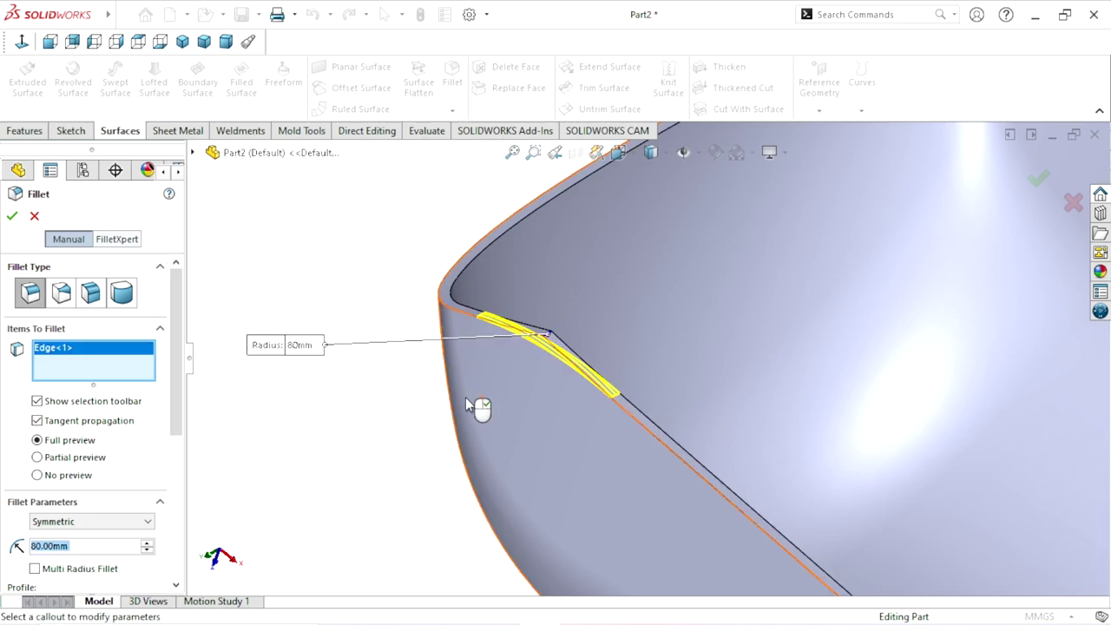
Replace a wrongly picked edge with the correct short corner edge in the fillet selection
{"action": "scroll", "coordinate": [467, 405], "scroll_direction": "up", "scroll_amount": 5}
{"action": "scroll", "coordinate": [834, 236], "scroll_direction": "down", "scroll_amount": 3}
{"action": "scroll", "coordinate": [780, 266], "scroll_direction": "down", "scroll_amount": 2}
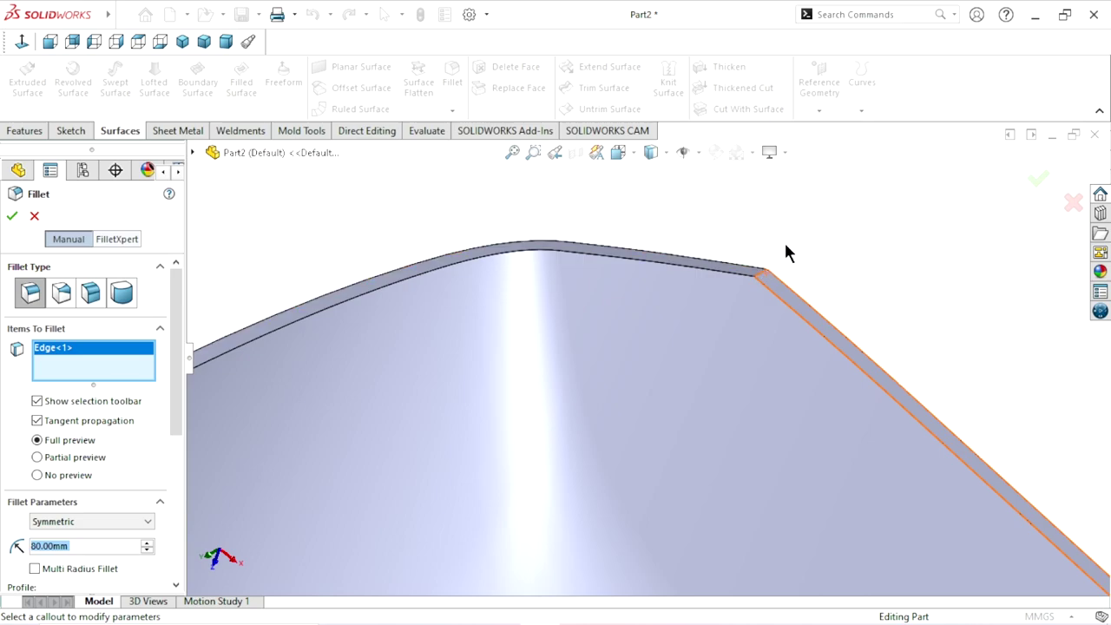
{"action": "left_click", "coordinate": [762, 275]}
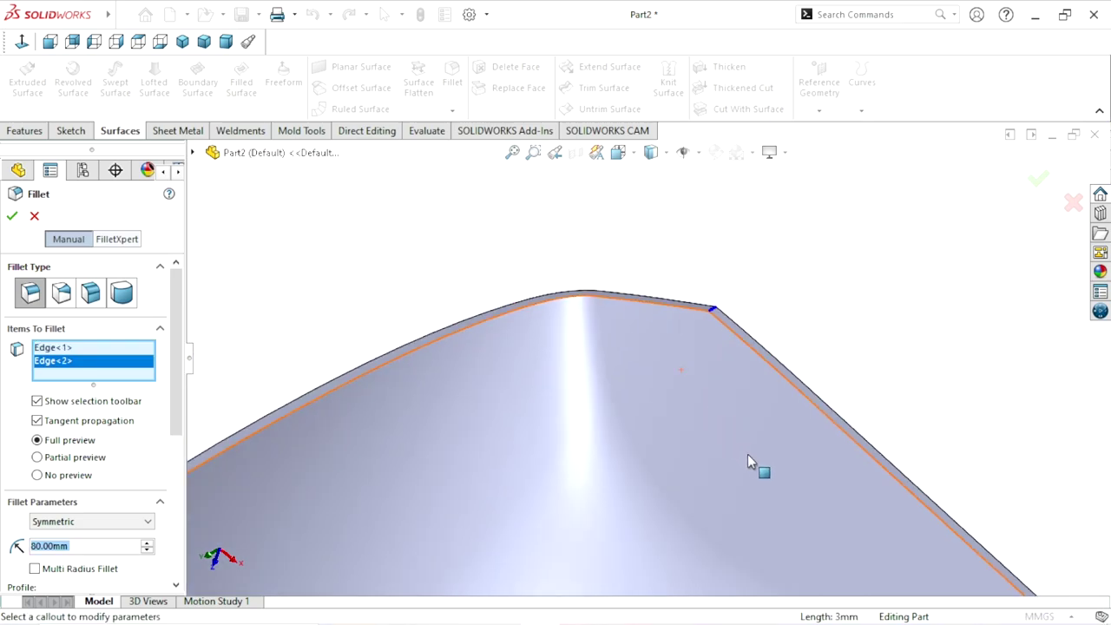
{"action": "right_click", "coordinate": [73, 367]}
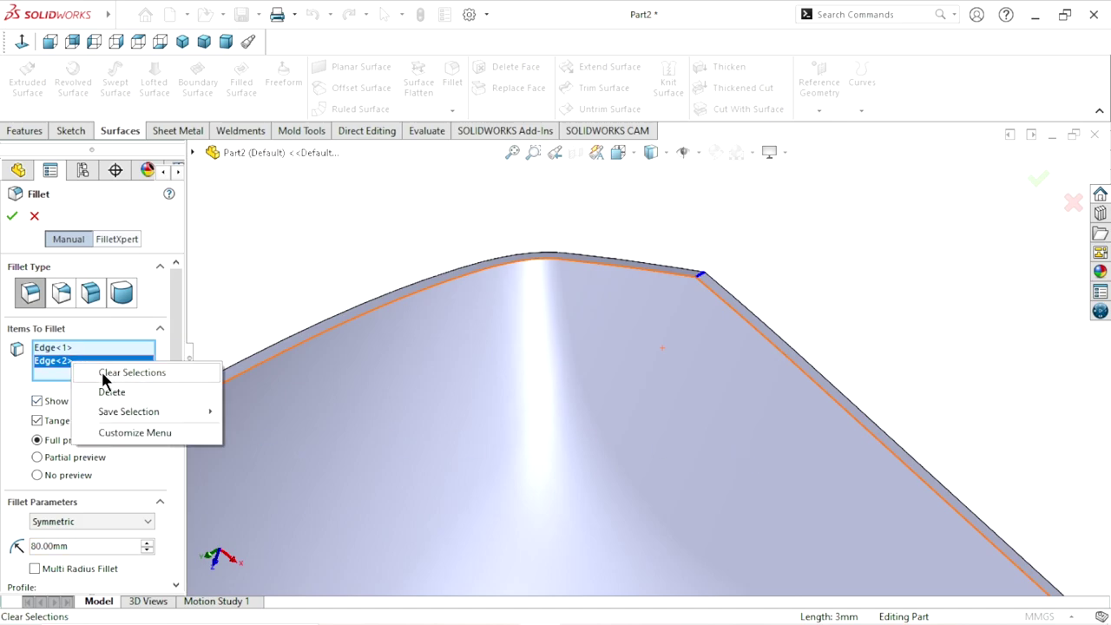
{"action": "left_click", "coordinate": [109, 390]}
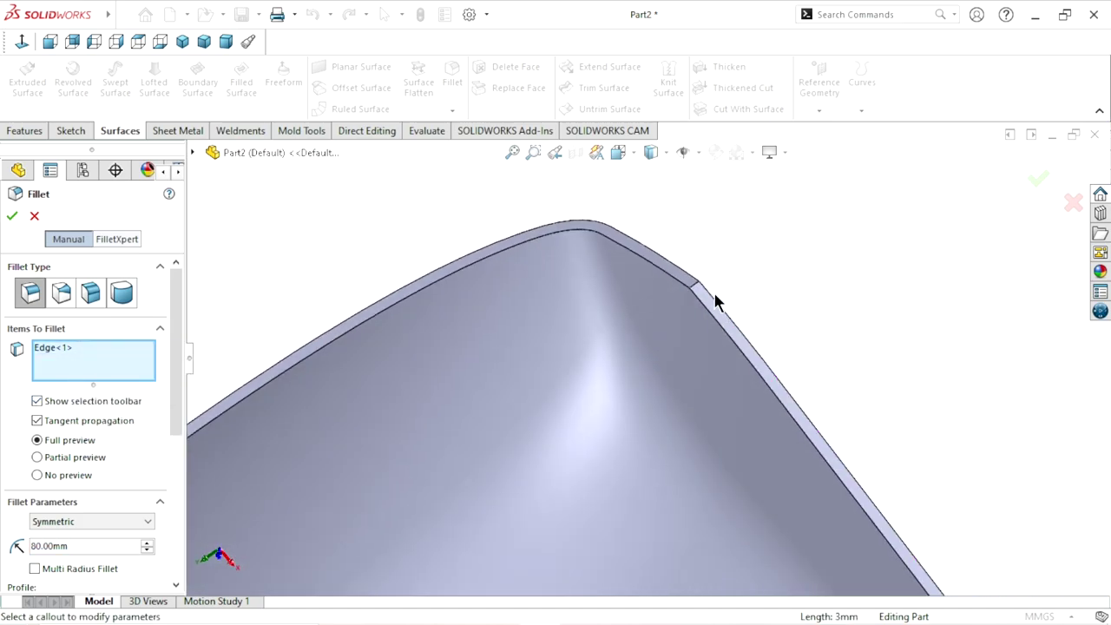
{"action": "left_click", "coordinate": [695, 289]}
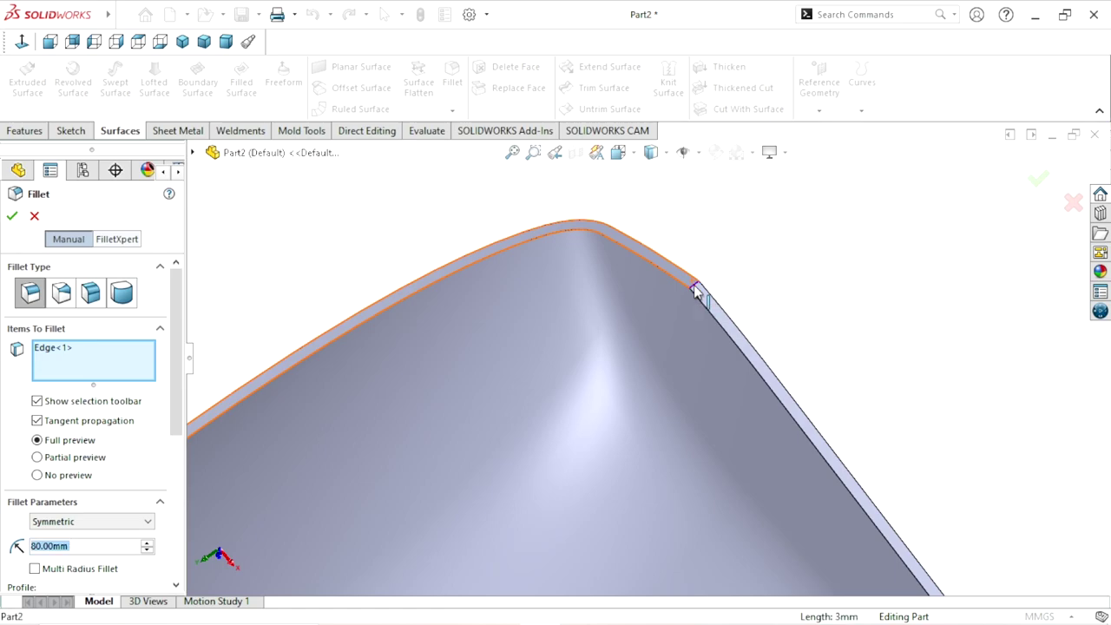
Change the fillet radius to 70 mm and confirm it
{"action": "scroll", "coordinate": [642, 412], "scroll_direction": "up", "scroll_amount": 3}
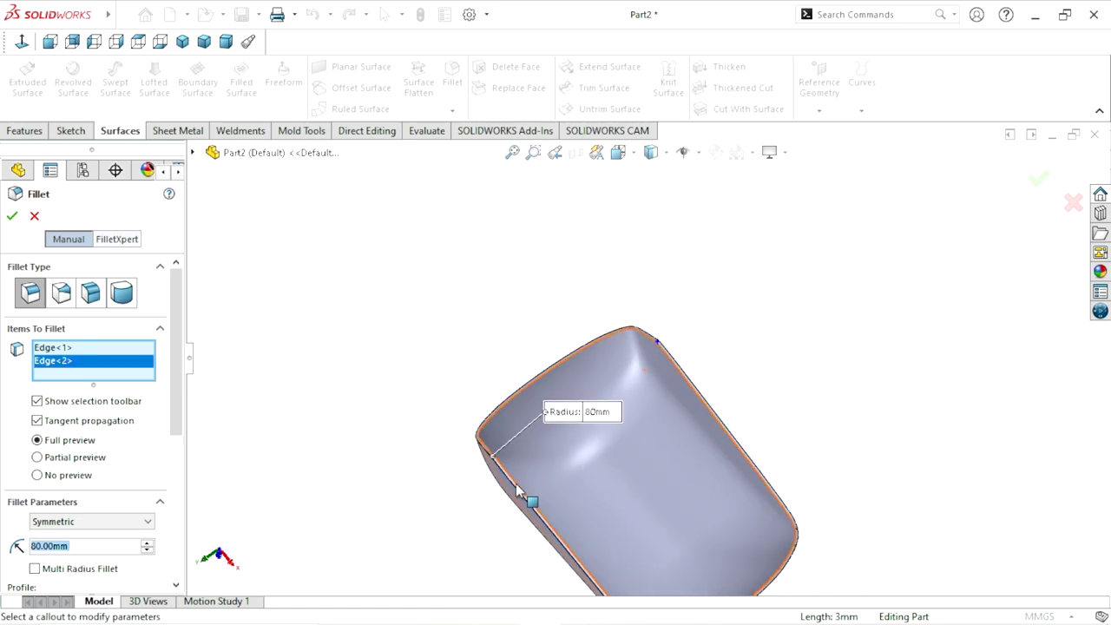
{"action": "scroll", "coordinate": [427, 467], "scroll_direction": "down", "scroll_amount": 3}
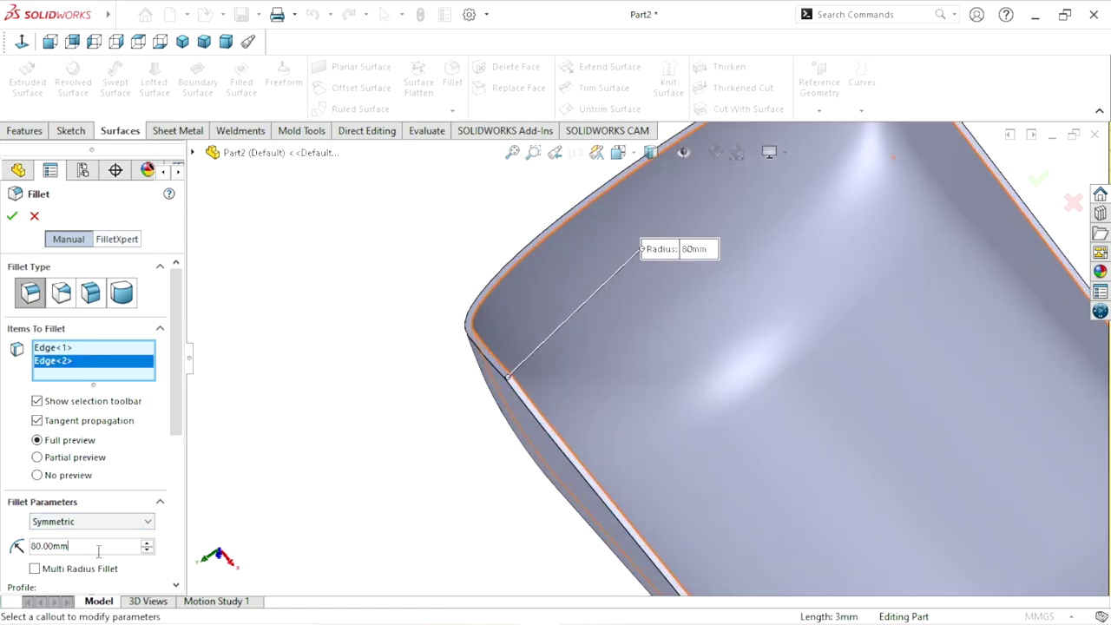
{"action": "type", "text": "70"}
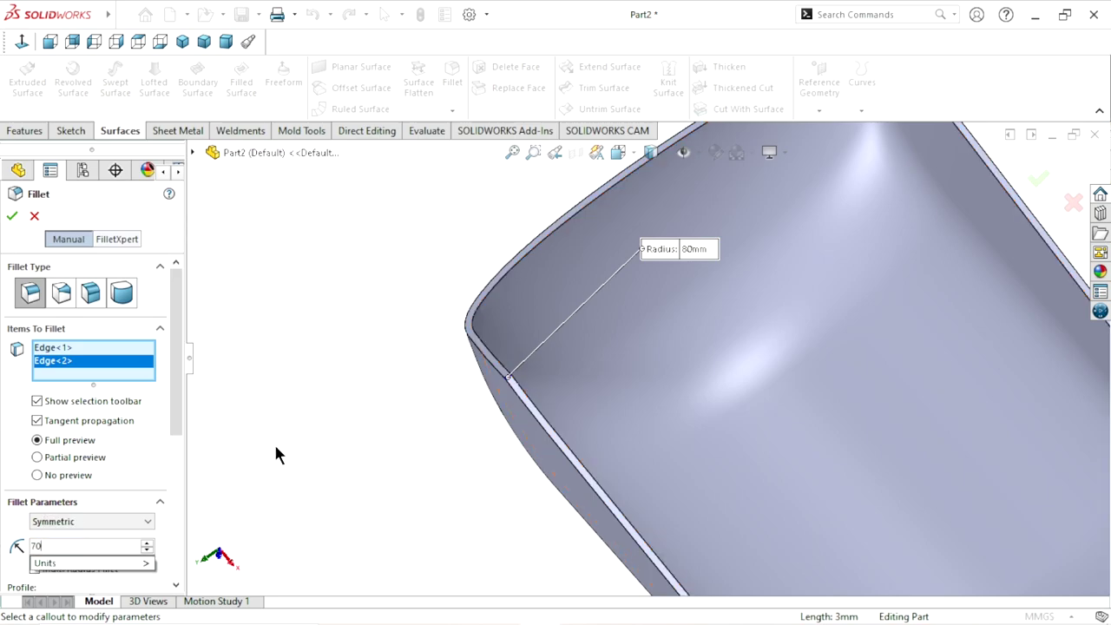
{"action": "scroll", "coordinate": [476, 433], "scroll_direction": "up", "scroll_amount": 3}
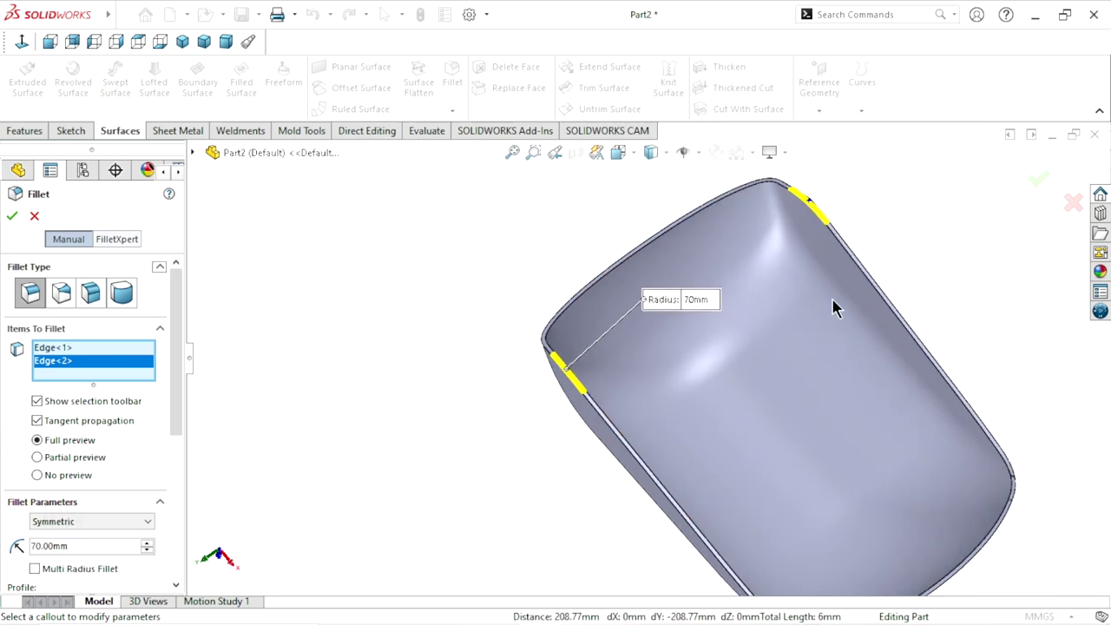
{"action": "scroll", "coordinate": [825, 278], "scroll_direction": "down", "scroll_amount": 2}
{"action": "scroll", "coordinate": [782, 260], "scroll_direction": "down", "scroll_amount": 2}
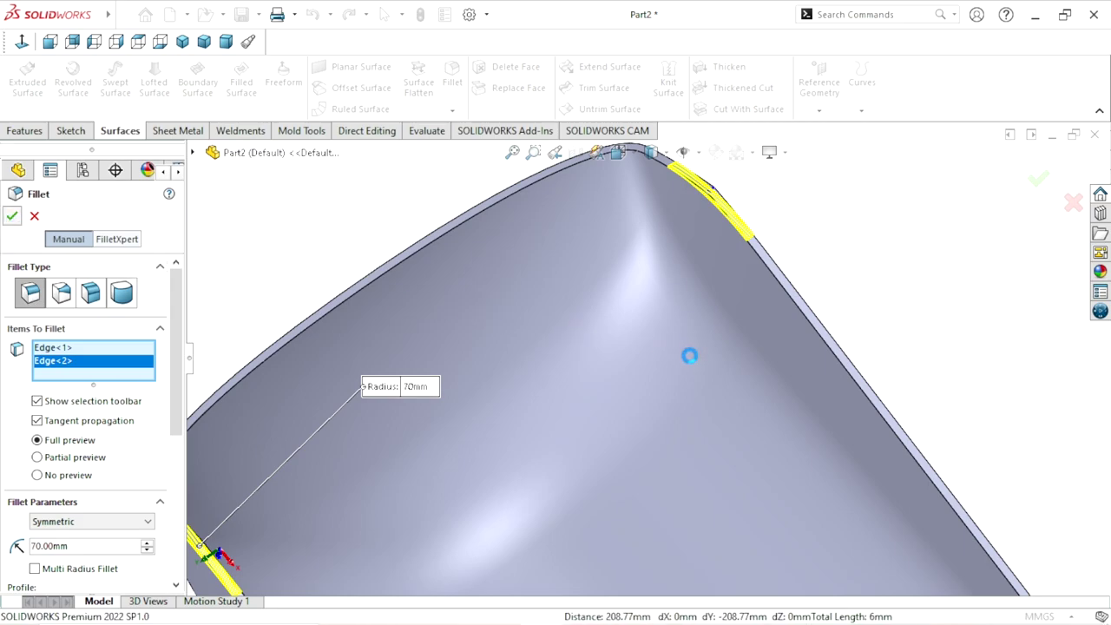
{"action": "key", "text": "Return"}
{"action": "scroll", "coordinate": [687, 357], "scroll_direction": "up", "scroll_amount": 3}
Orbit around the hull to inspect the new fillet and the rounded tip
{"action": "scroll", "coordinate": [688, 364], "scroll_direction": "up", "scroll_amount": 1}
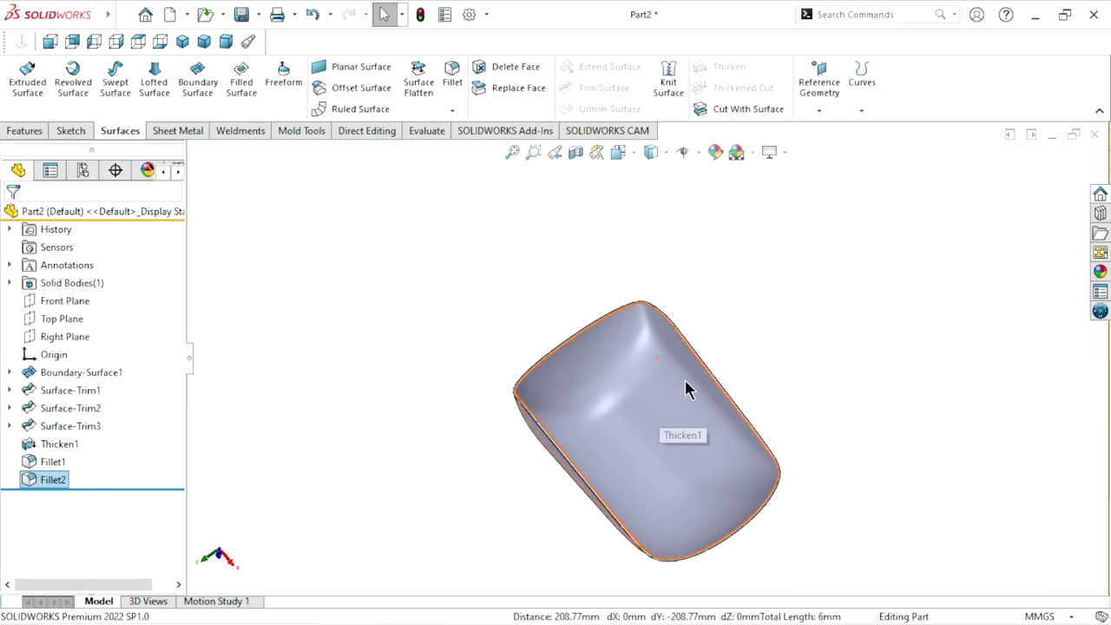
{"action": "mouse_move", "coordinate": [686, 388]}
{"action": "middle_mouse_down"}
{"action": "mouse_move", "coordinate": [761, 280]}
{"action": "mouse_move", "coordinate": [721, 318]}
{"action": "mouse_move", "coordinate": [712, 258]}
{"action": "mouse_move", "coordinate": [745, 263]}
{"action": "mouse_move", "coordinate": [717, 320]}
{"action": "mouse_move", "coordinate": [703, 288]}
{"action": "mouse_move", "coordinate": [724, 258]}
{"action": "middle_mouse_up"}
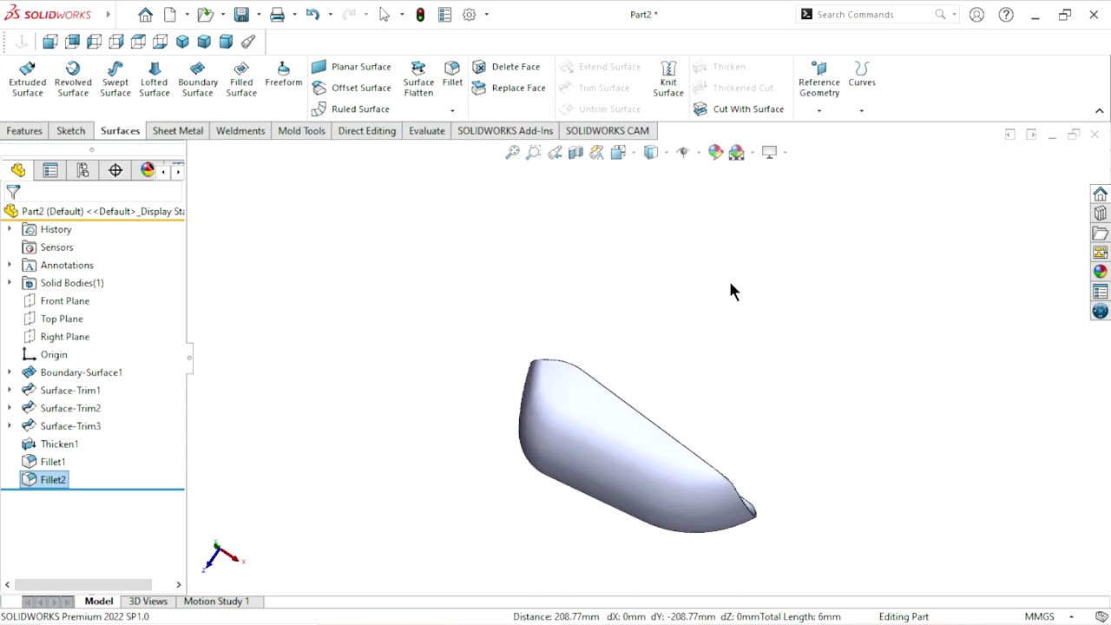
{"action": "scroll", "coordinate": [764, 511], "scroll_direction": "down", "scroll_amount": 3}
{"action": "mouse_move", "coordinate": [673, 486]}
{"action": "middle_mouse_down"}
{"action": "mouse_move", "coordinate": [822, 392]}
{"action": "mouse_move", "coordinate": [745, 457]}
{"action": "middle_mouse_up"}
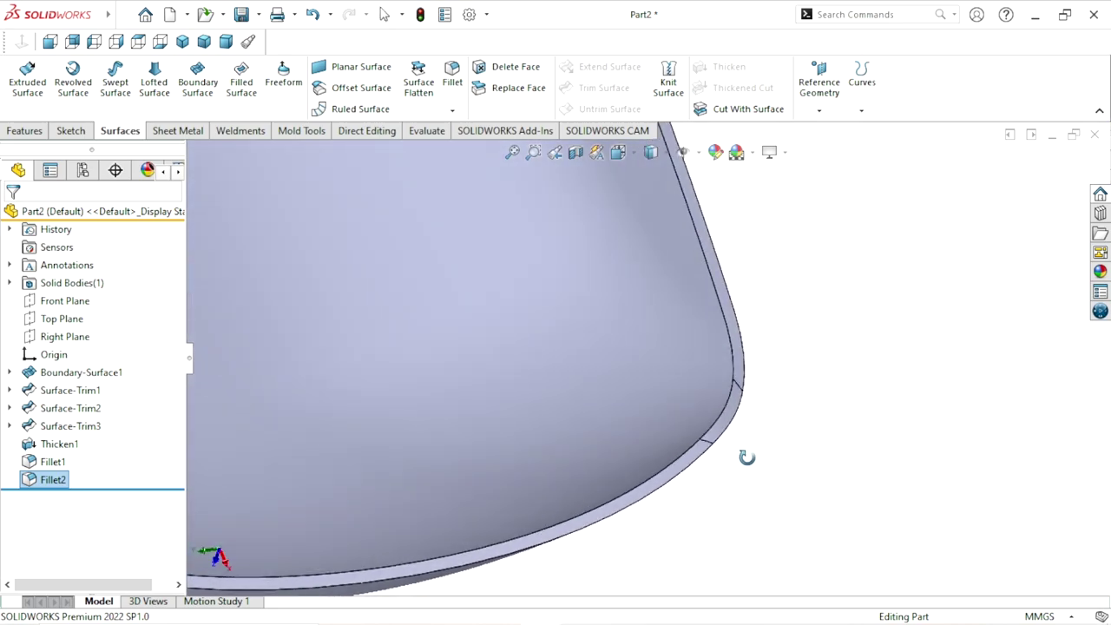
{"action": "scroll", "coordinate": [778, 441], "scroll_direction": "up", "scroll_amount": 3}
{"action": "scroll", "coordinate": [762, 429], "scroll_direction": "up", "scroll_amount": 3}
{"action": "mouse_move", "coordinate": [608, 390]}
{"action": "middle_mouse_down"}
{"action": "mouse_move", "coordinate": [700, 417]}
{"action": "mouse_move", "coordinate": [677, 373]}
{"action": "mouse_move", "coordinate": [652, 379]}
{"action": "mouse_move", "coordinate": [634, 358]}
{"action": "middle_mouse_up"}
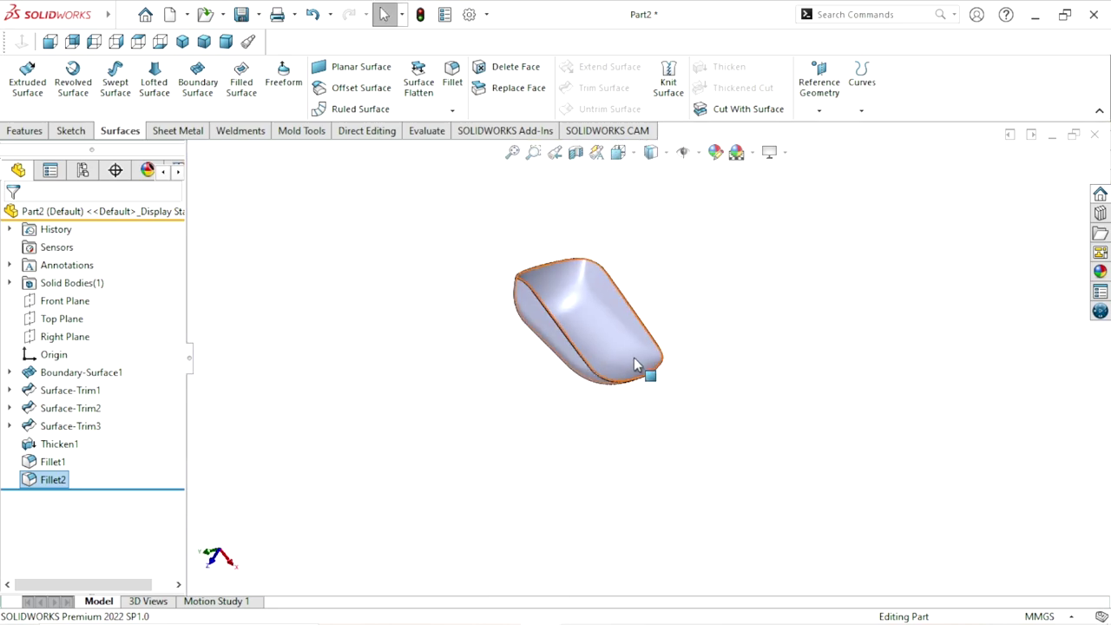
Turn the hull to show its rounded underside and open the Reference Geometry list
{"action": "scroll", "coordinate": [634, 348], "scroll_direction": "up", "scroll_amount": 2}
{"action": "scroll", "coordinate": [686, 343], "scroll_direction": "down", "scroll_amount": 5}
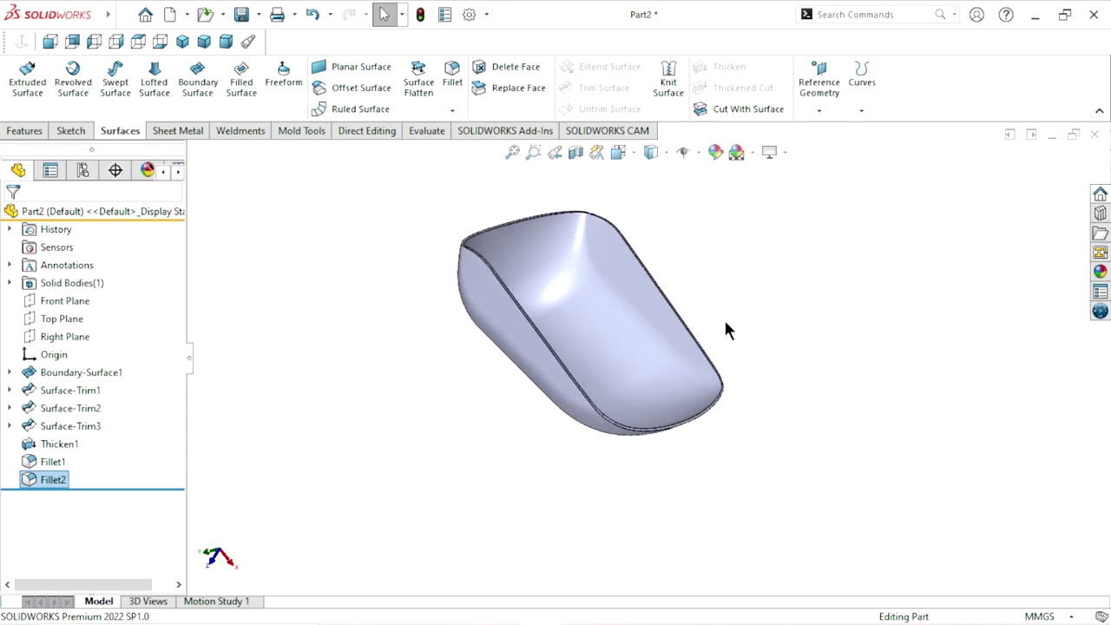
{"action": "scroll", "coordinate": [730, 323], "scroll_direction": "up", "scroll_amount": 1}
{"action": "mouse_move", "coordinate": [732, 324]}
{"action": "middle_mouse_down"}
{"action": "mouse_move", "coordinate": [787, 310]}
{"action": "mouse_move", "coordinate": [773, 351]}
{"action": "middle_mouse_up"}
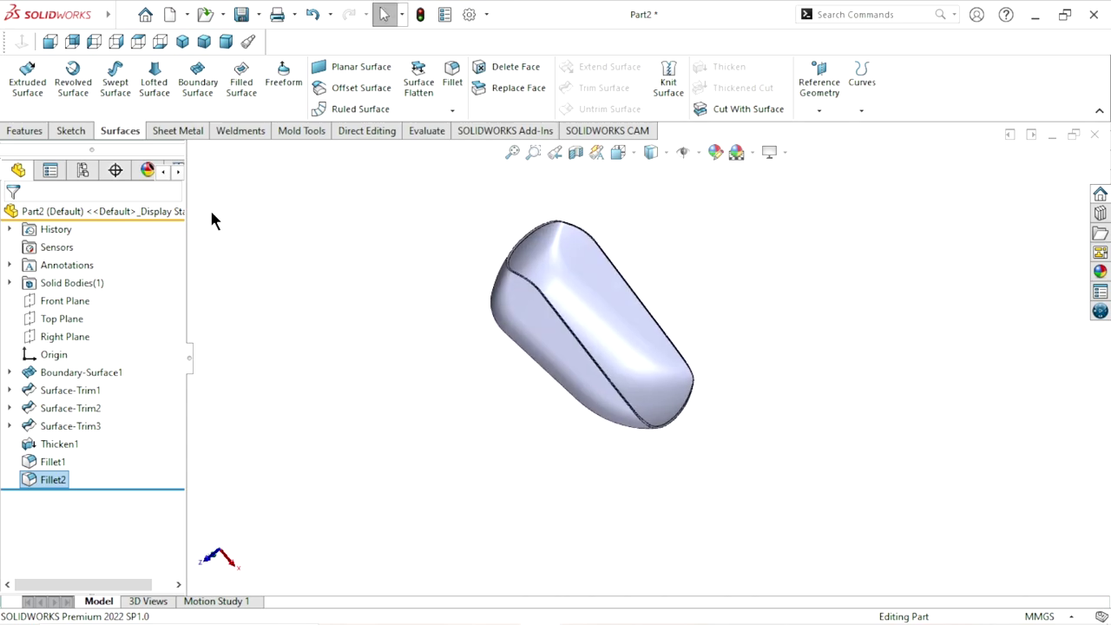
{"action": "left_click", "coordinate": [27, 131]}
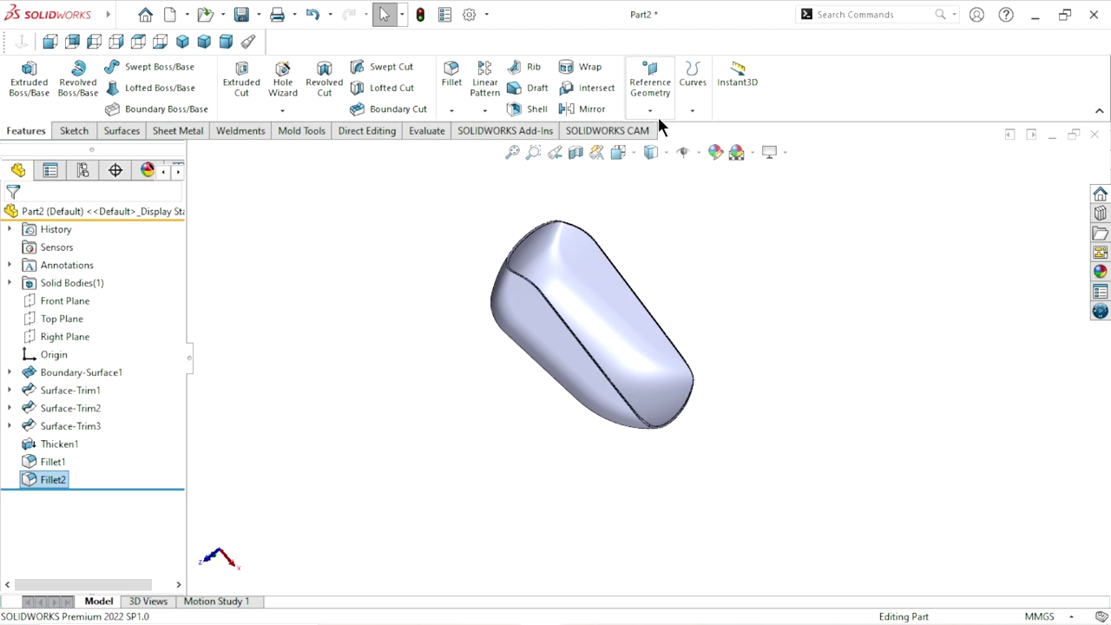
{"action": "left_click", "coordinate": [649, 112]}
Start a reference plane, swapping the first reference from Top Plane to Front Plane
{"action": "left_click", "coordinate": [662, 129]}
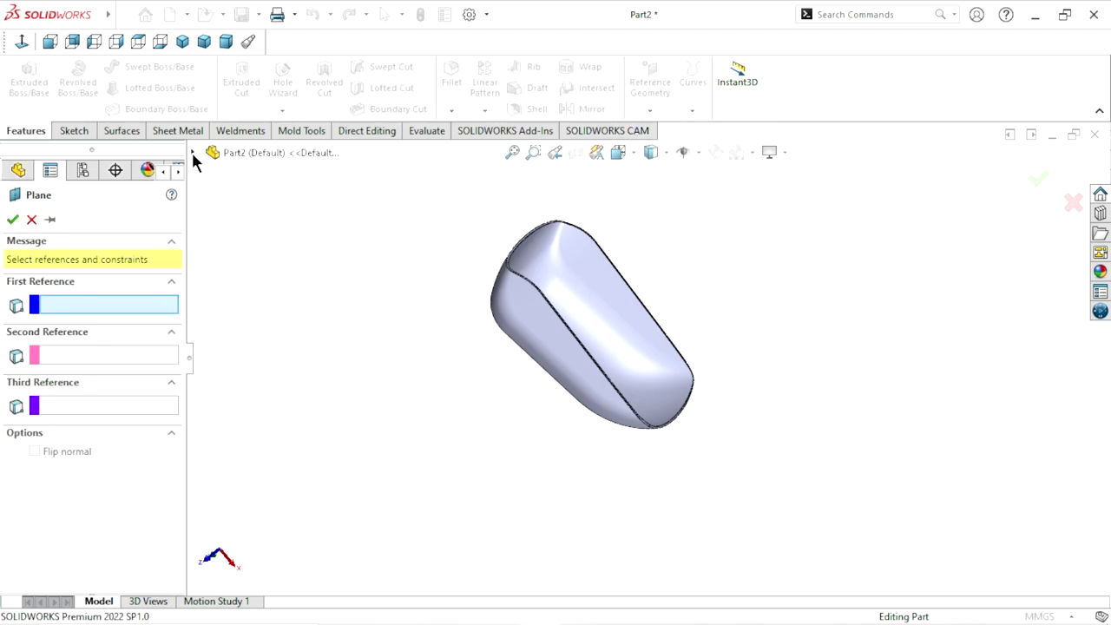
{"action": "left_click", "coordinate": [193, 153]}
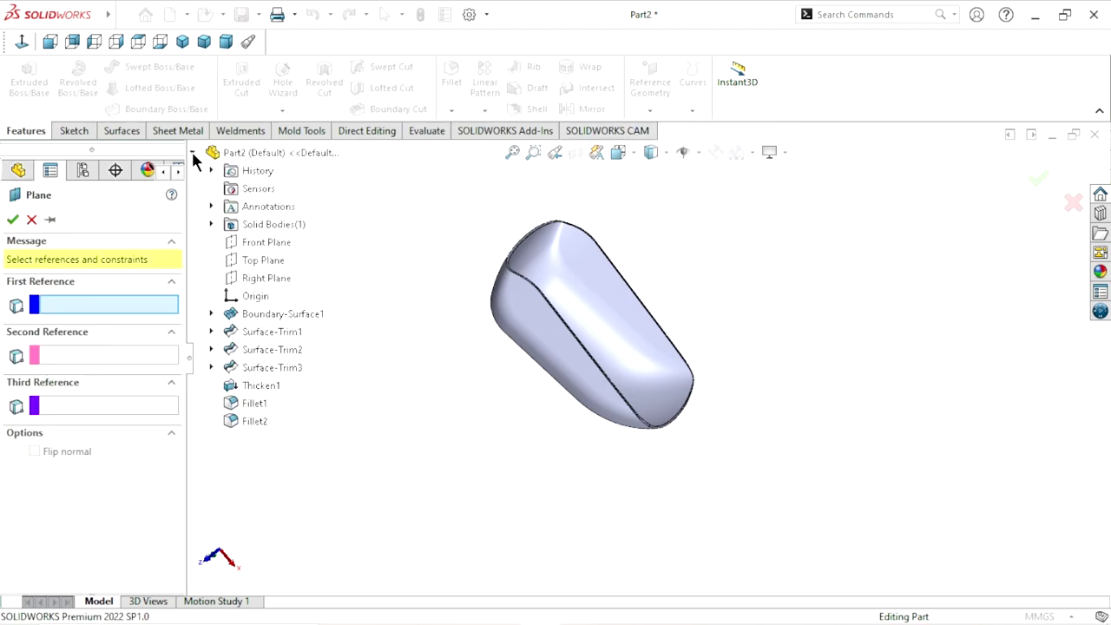
{"action": "left_click", "coordinate": [252, 260]}
{"action": "middle_click_drag", "start_coordinate": [516, 372], "coordinate": [467, 383]}
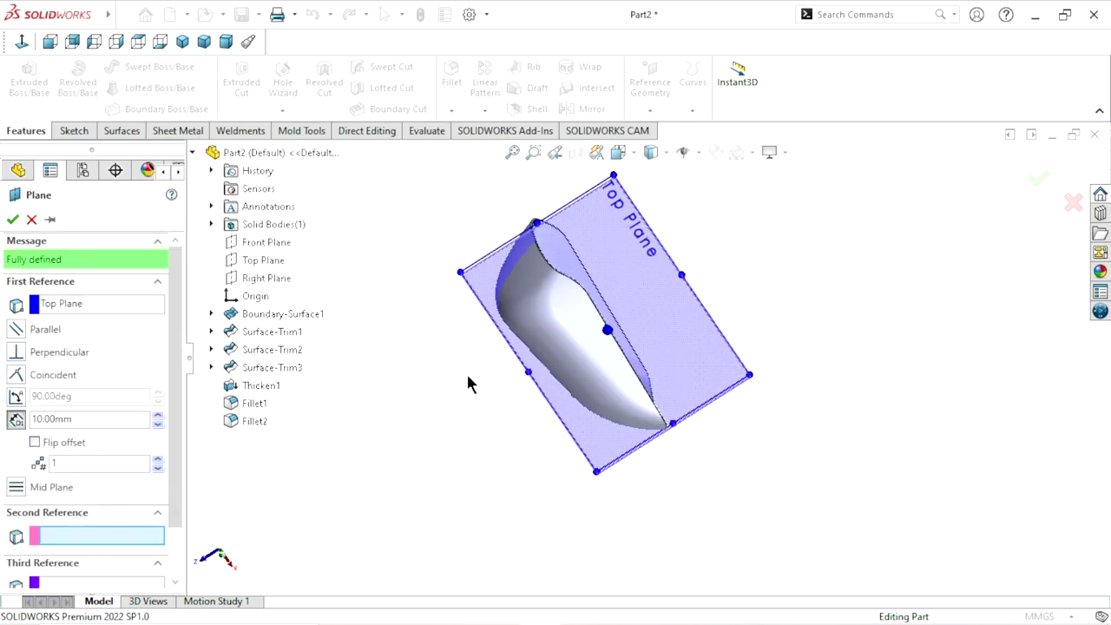
{"action": "left_click", "coordinate": [76, 305]}
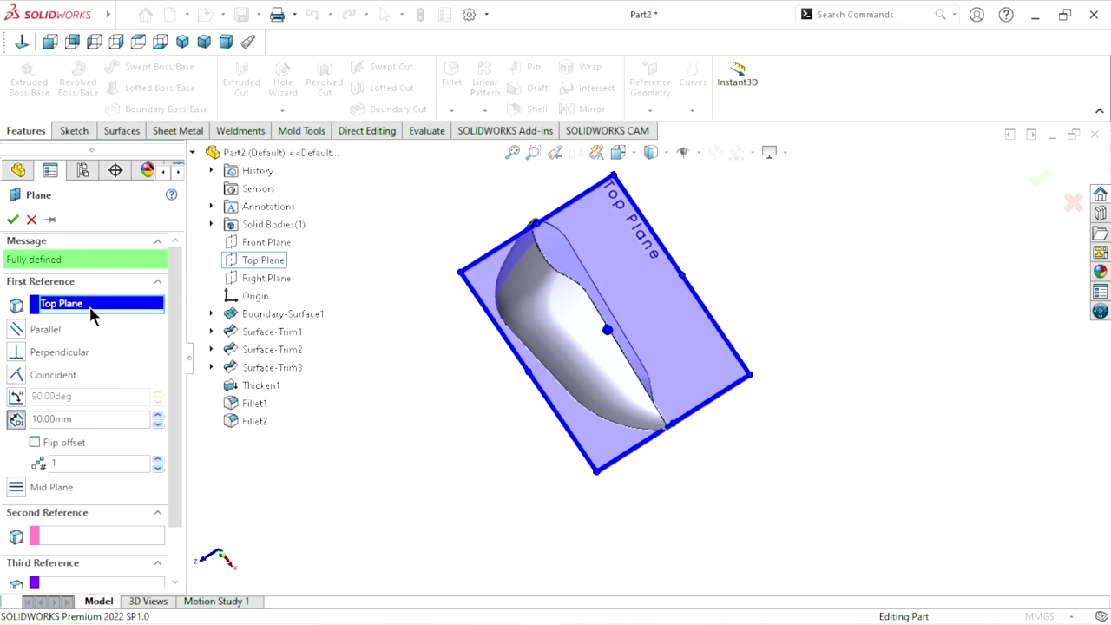
{"action": "key", "text": "Delete"}
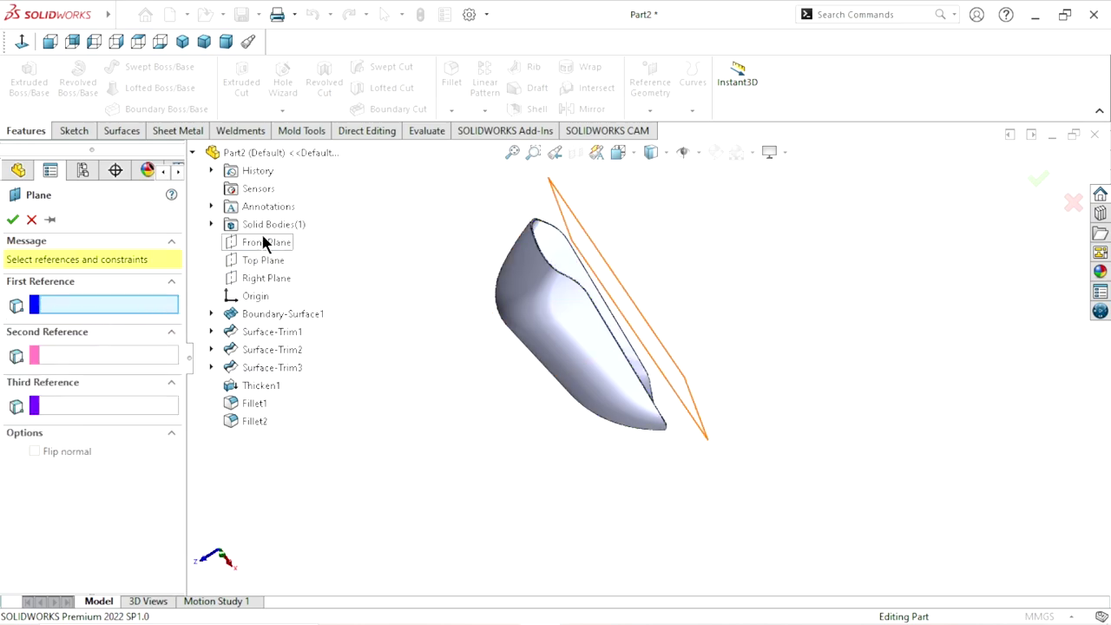
{"action": "left_click", "coordinate": [263, 247]}
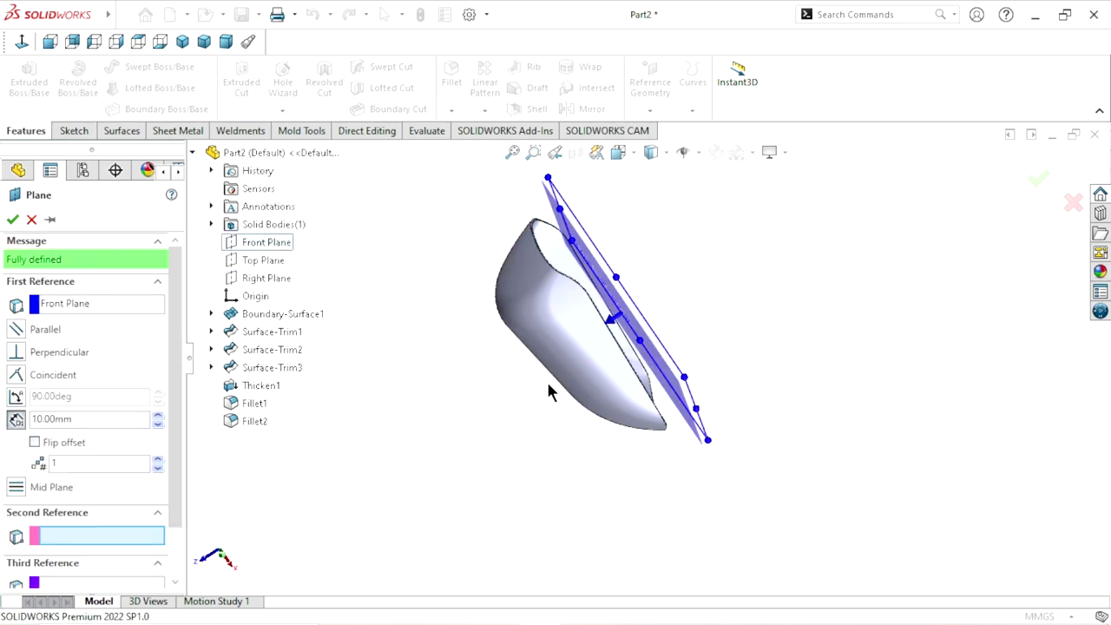
Adjust the plane offset from 153 to 155 and finally 154 mm
{"action": "mouse_move", "coordinate": [550, 390]}
{"action": "middle_mouse_down"}
{"action": "mouse_move", "coordinate": [503, 336]}
{"action": "mouse_move", "coordinate": [537, 270]}
{"action": "middle_mouse_up"}
{"action": "type", "text": "153"}
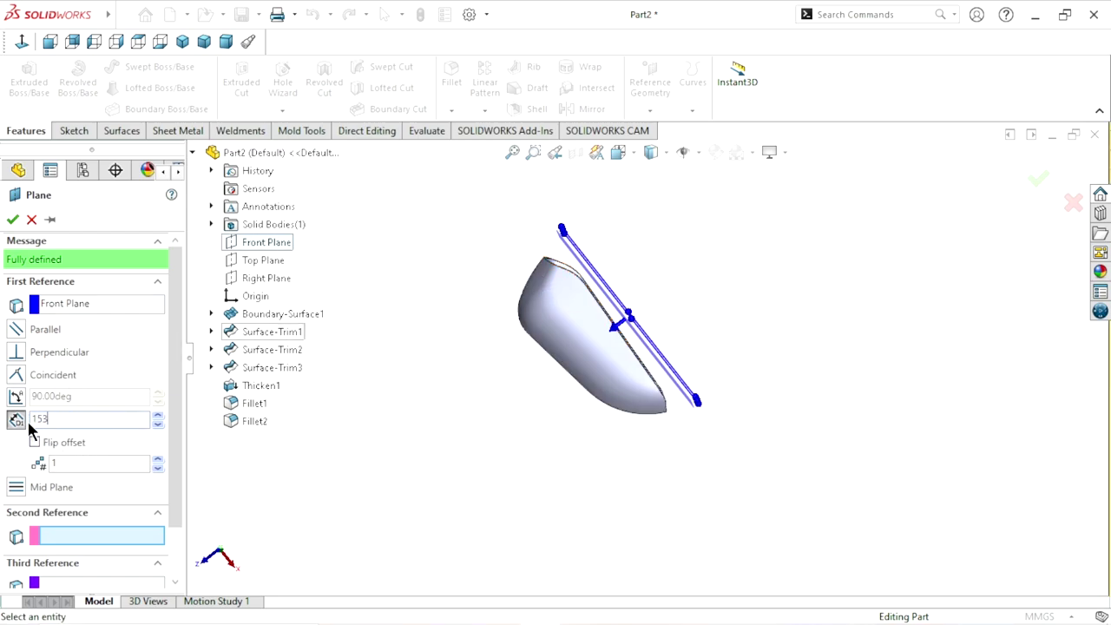
{"action": "key", "text": "Return"}
{"action": "mouse_move", "coordinate": [446, 396]}
{"action": "middle_mouse_down"}
{"action": "mouse_move", "coordinate": [535, 300]}
{"action": "mouse_move", "coordinate": [591, 359]}
{"action": "mouse_move", "coordinate": [745, 330]}
{"action": "mouse_move", "coordinate": [683, 365]}
{"action": "mouse_move", "coordinate": [694, 370]}
{"action": "middle_mouse_up"}
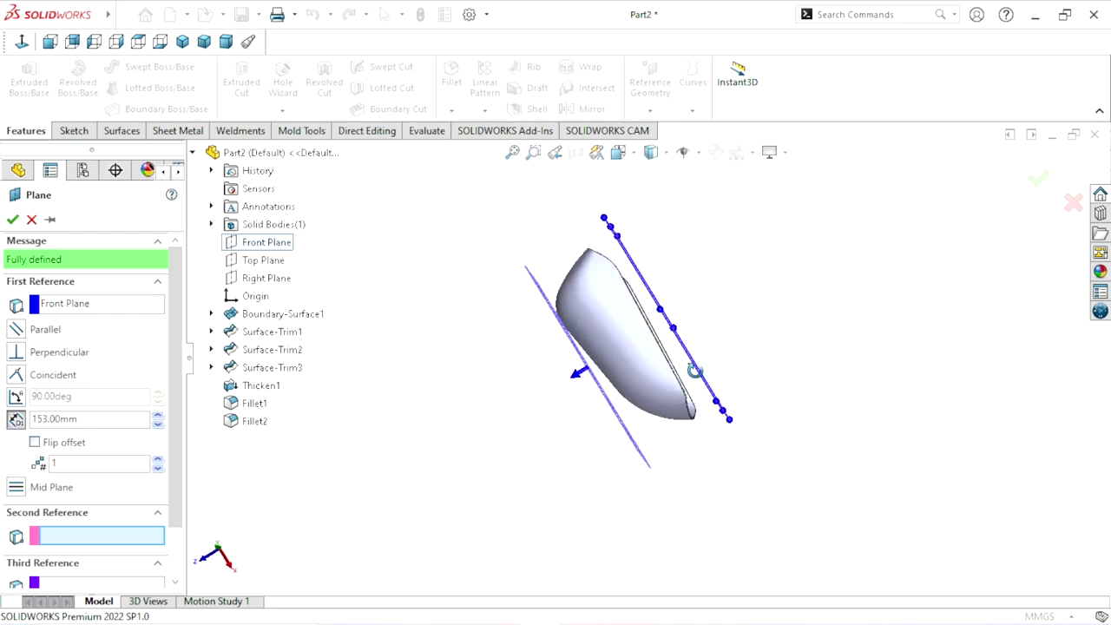
{"action": "scroll", "coordinate": [596, 323], "scroll_direction": "down", "scroll_amount": 5}
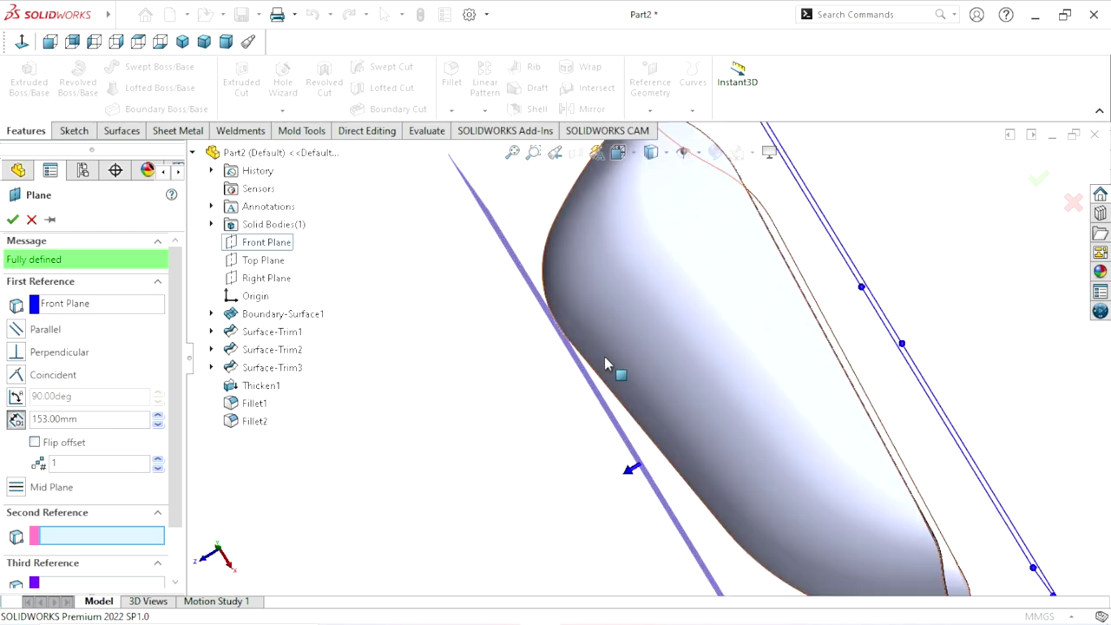
{"action": "scroll", "coordinate": [606, 363], "scroll_direction": "down", "scroll_amount": 2}
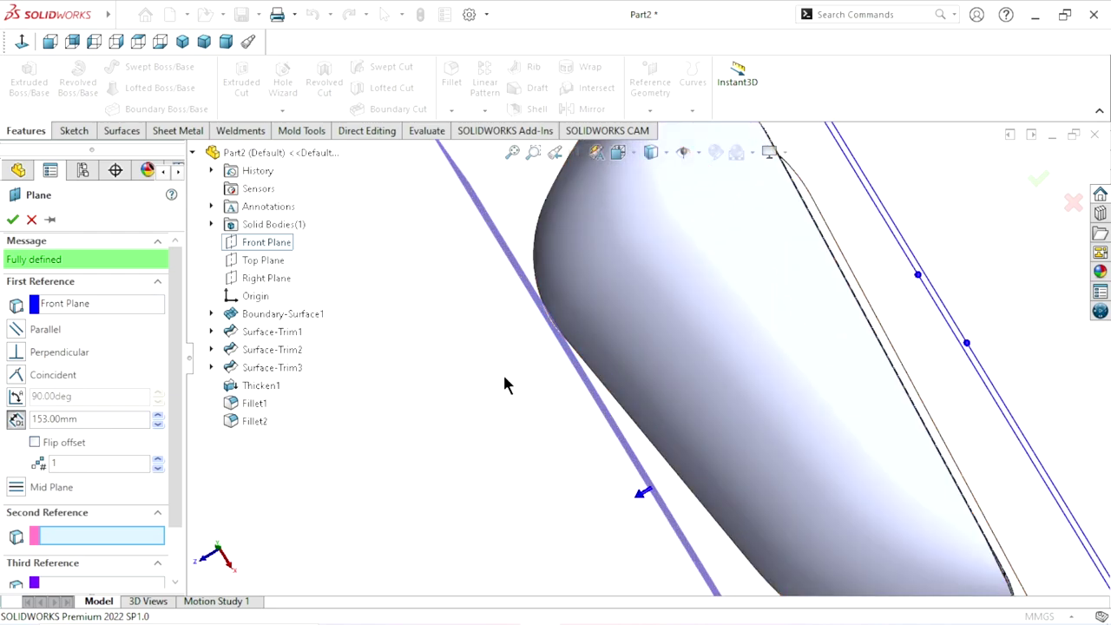
{"action": "left_click_drag", "start_coordinate": [86, 417], "coordinate": [4, 421]}
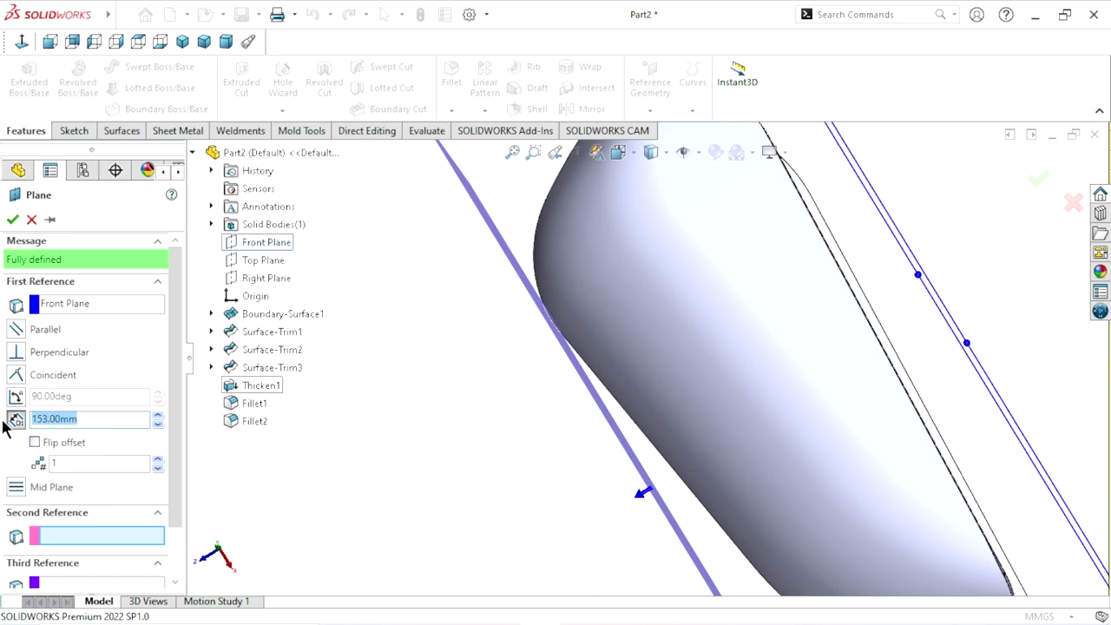
{"action": "type", "text": "155"}
{"action": "key", "text": "Return"}
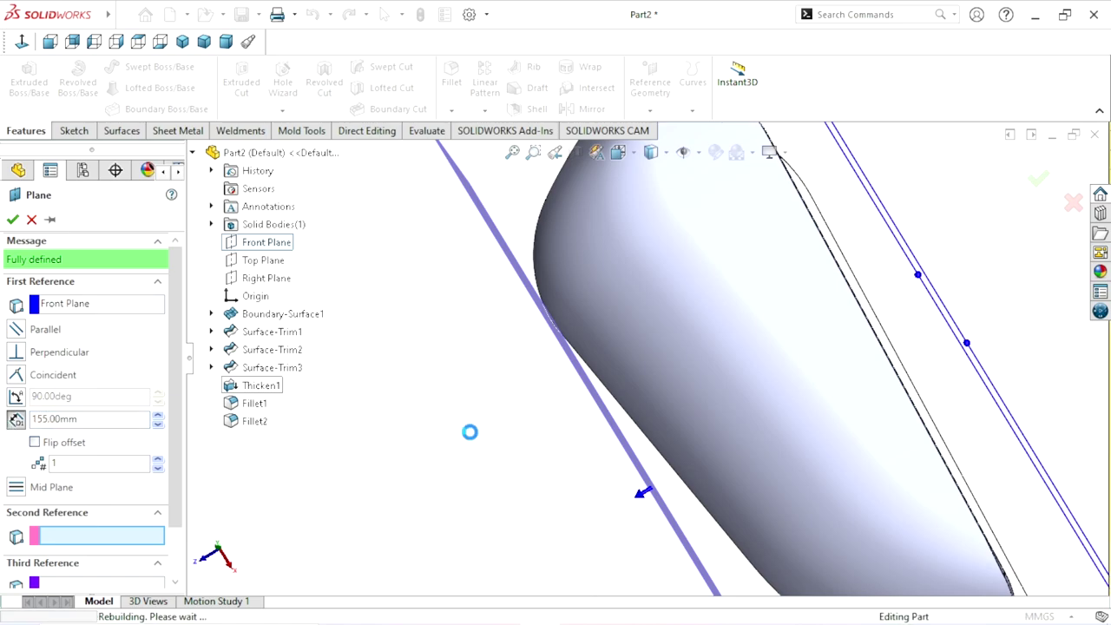
{"action": "left_click_drag", "start_coordinate": [92, 423], "coordinate": [5, 442]}
{"action": "type", "text": "154"}
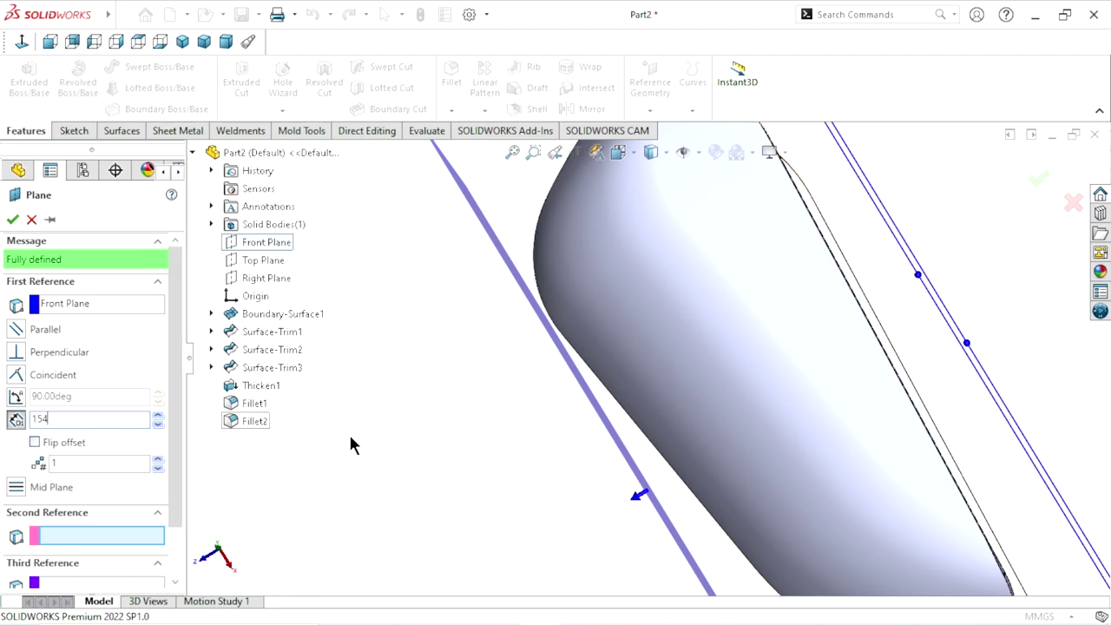
{"action": "key", "text": "Return"}
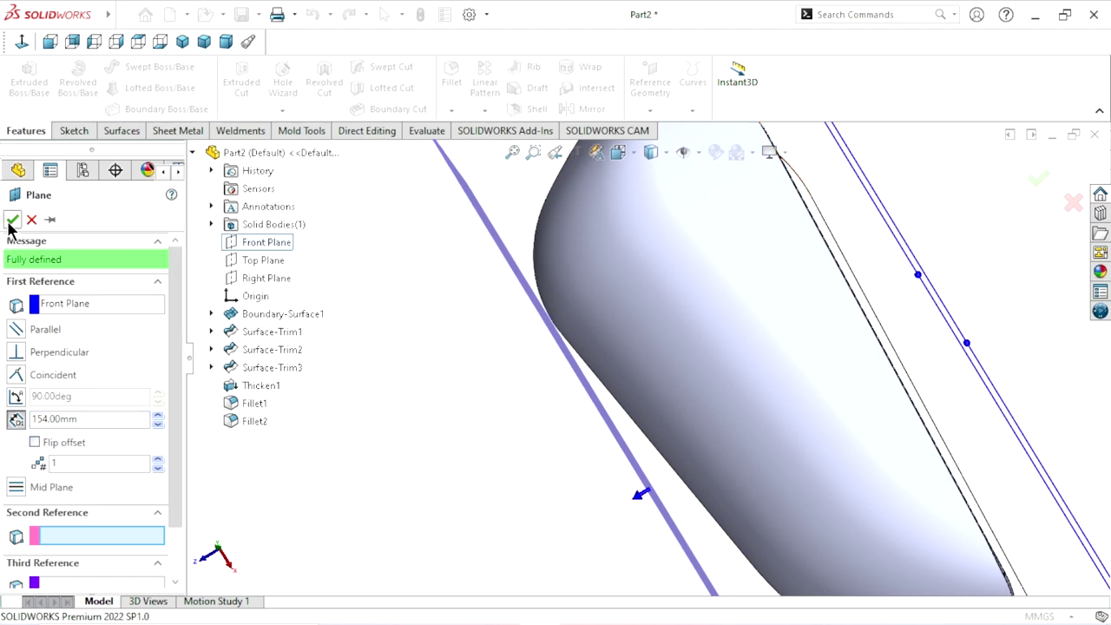
Create Plane1 and start a new sketch on it, viewed face-on
{"action": "key", "text": "Return"}
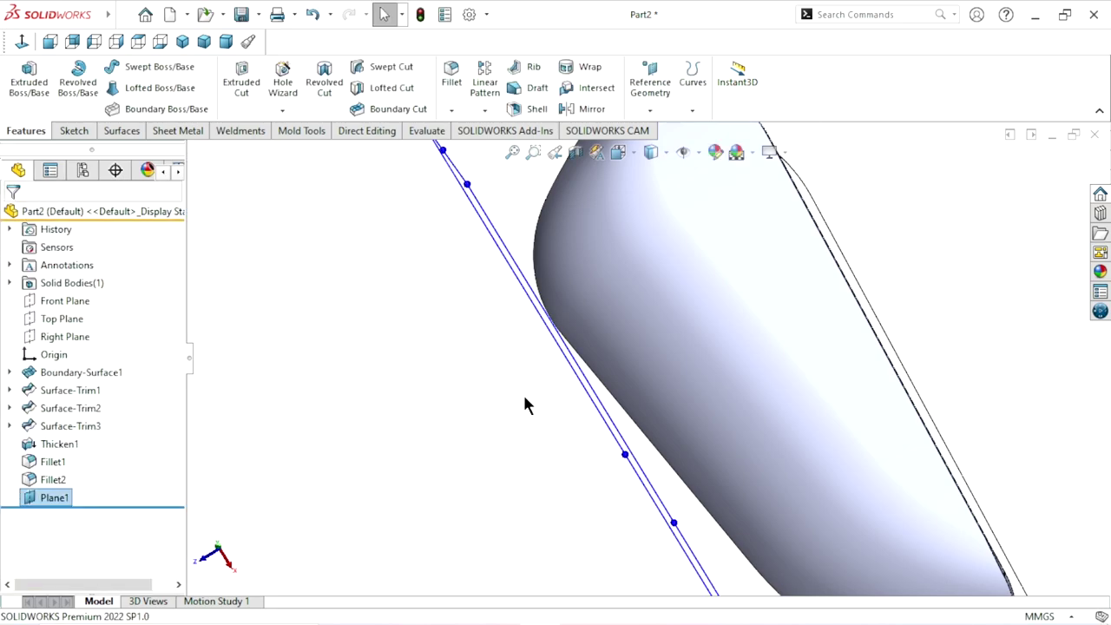
{"action": "left_click", "coordinate": [73, 130]}
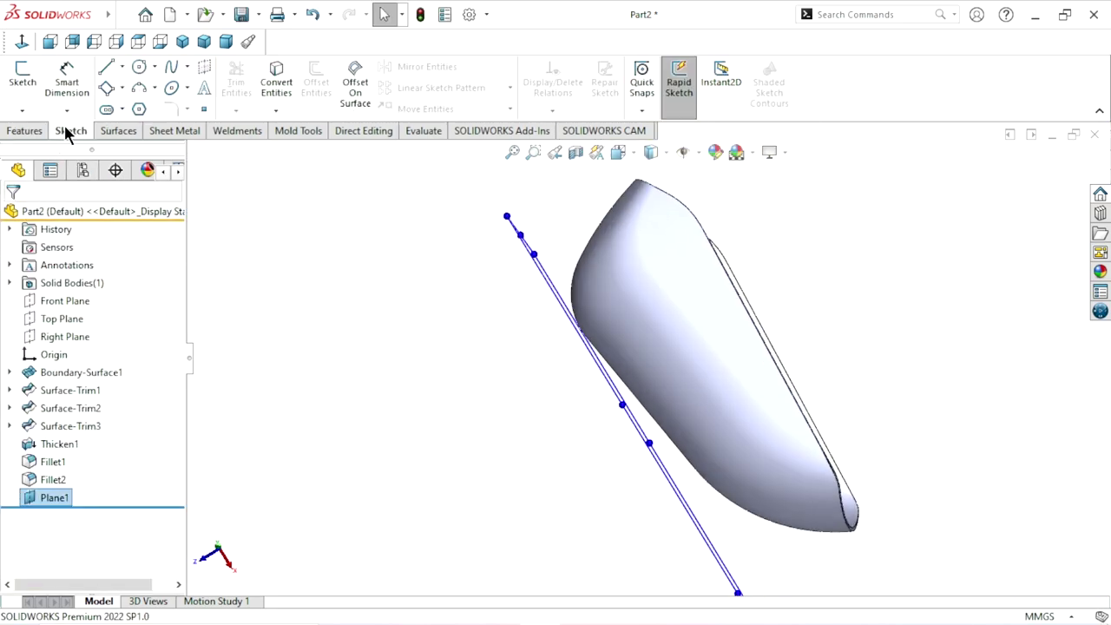
{"action": "left_click", "coordinate": [22, 82]}
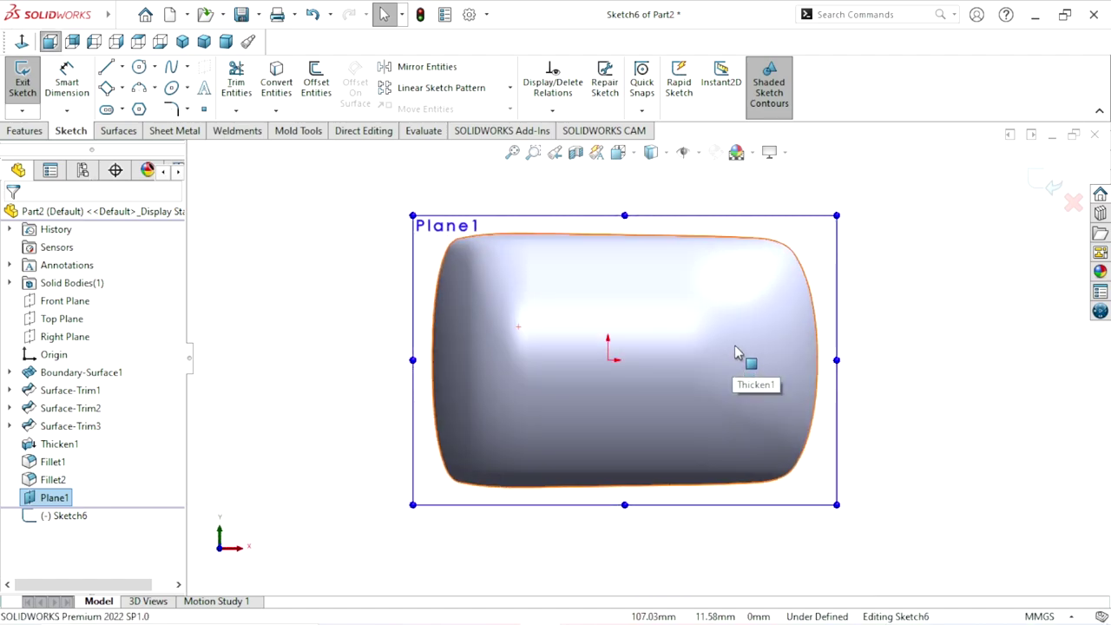
{"action": "middle_click_drag", "start_coordinate": [737, 349], "coordinate": [784, 365]}
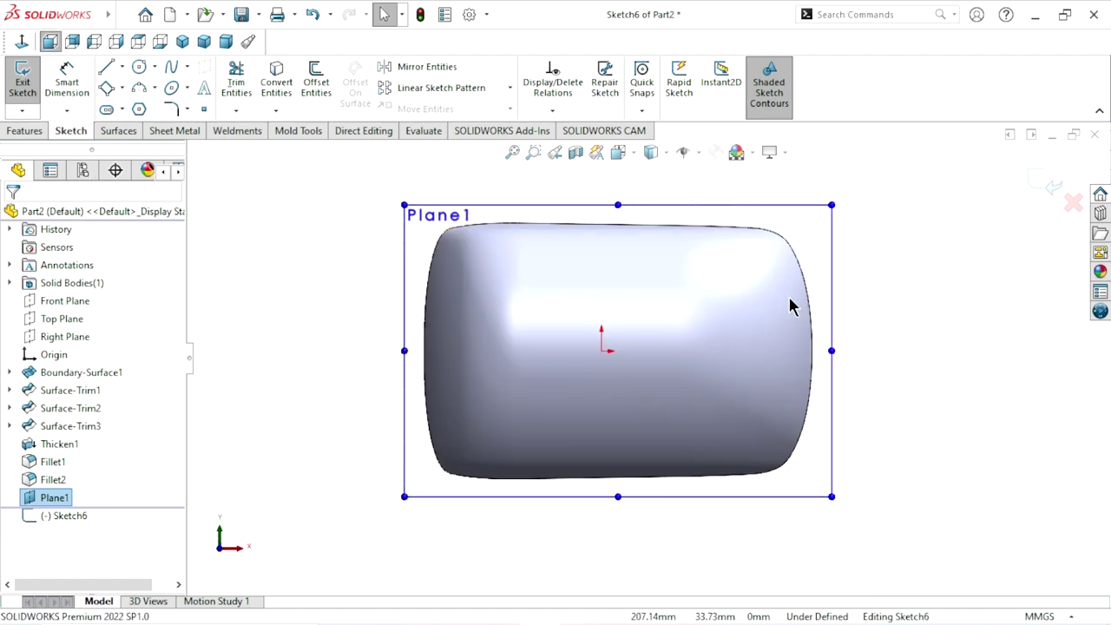
{"action": "key", "text": "Escape"}
Draw an outer and a smaller inner center rectangle, both centred on the origin
{"action": "left_click", "coordinate": [121, 89]}
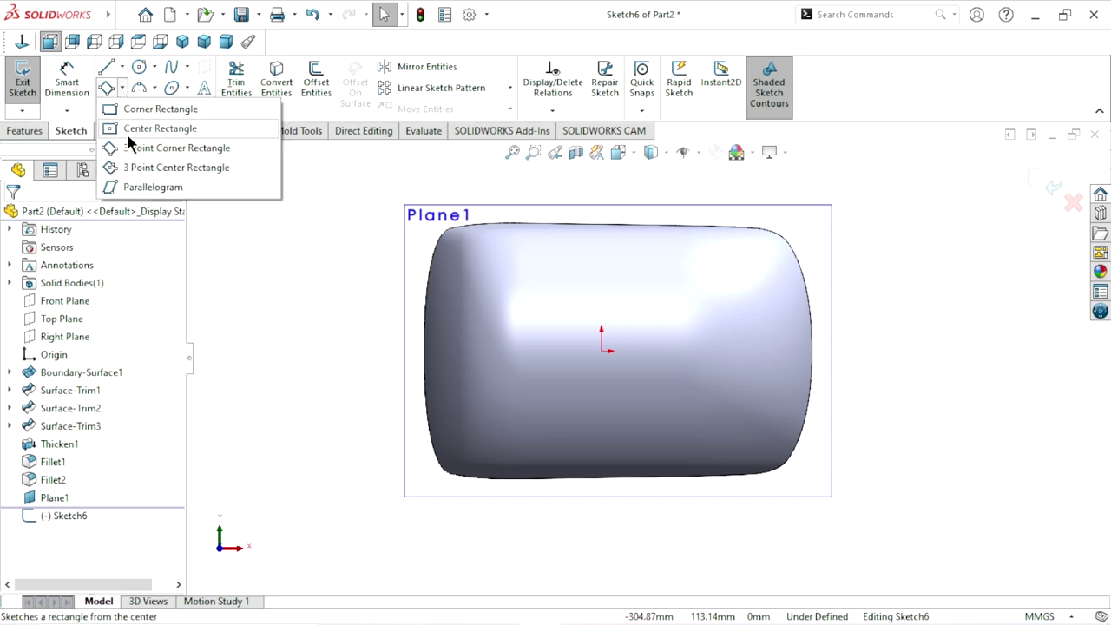
{"action": "left_click", "coordinate": [126, 131]}
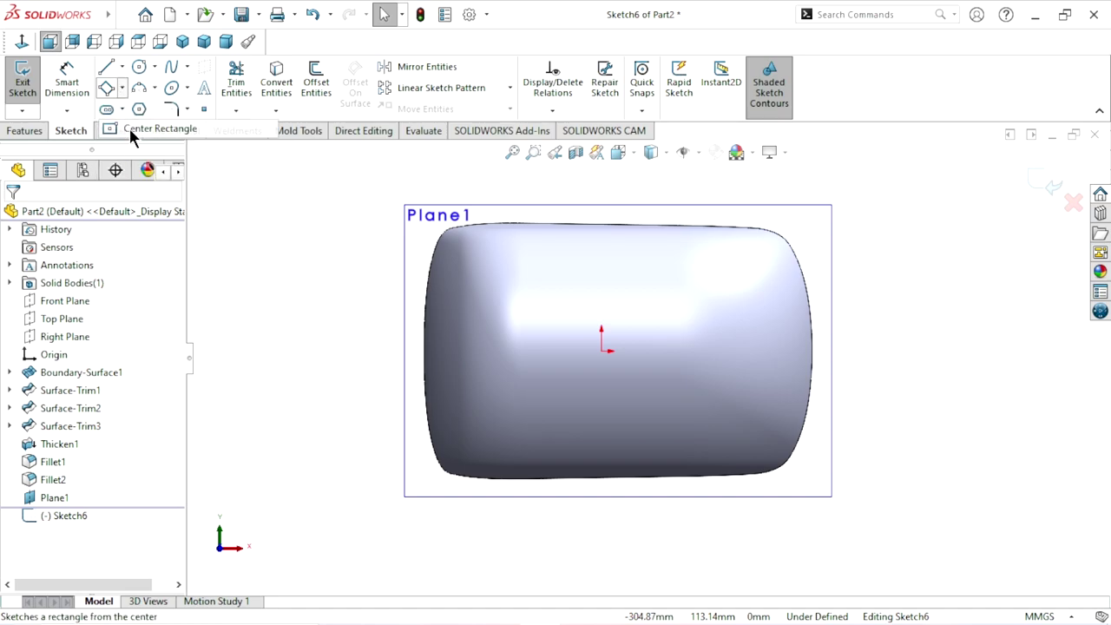
{"action": "left_click", "coordinate": [602, 351]}
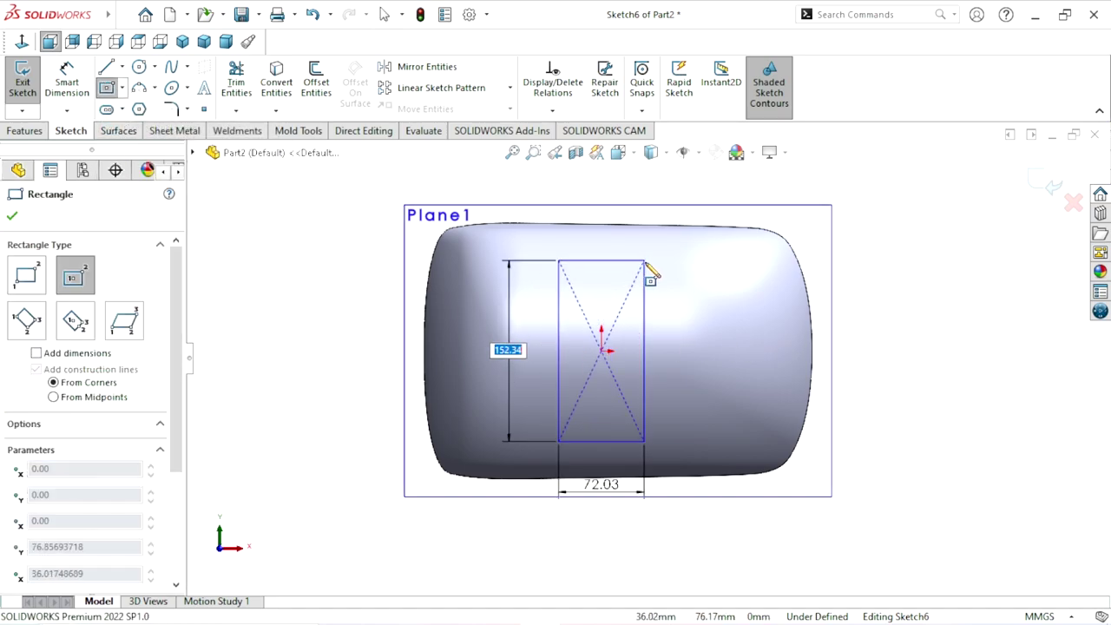
{"action": "left_click", "coordinate": [649, 275]}
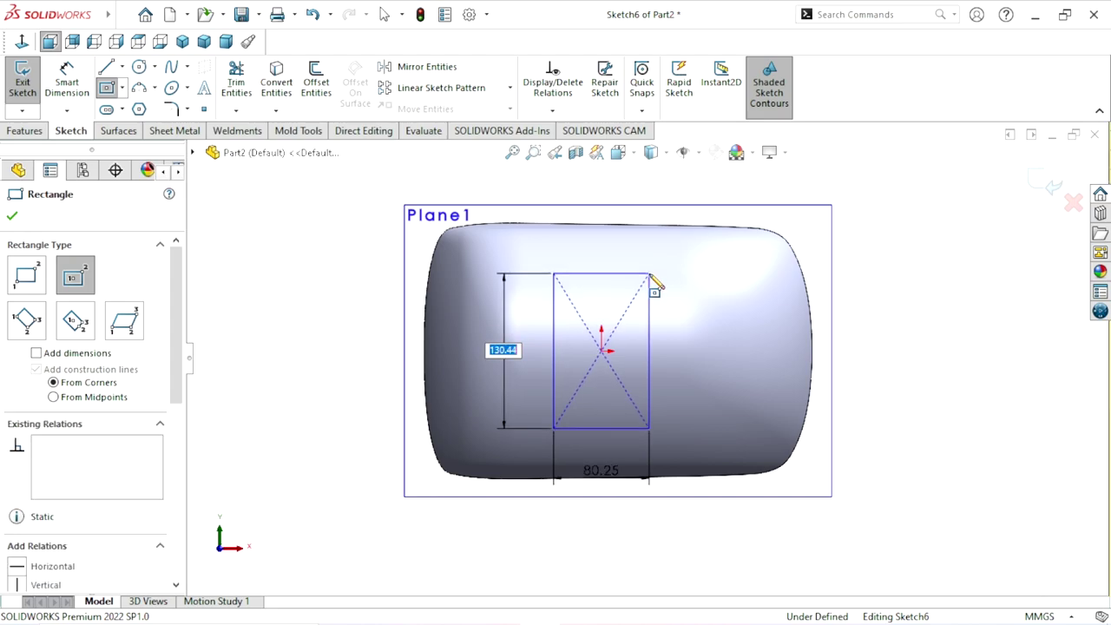
{"action": "left_click", "coordinate": [602, 351]}
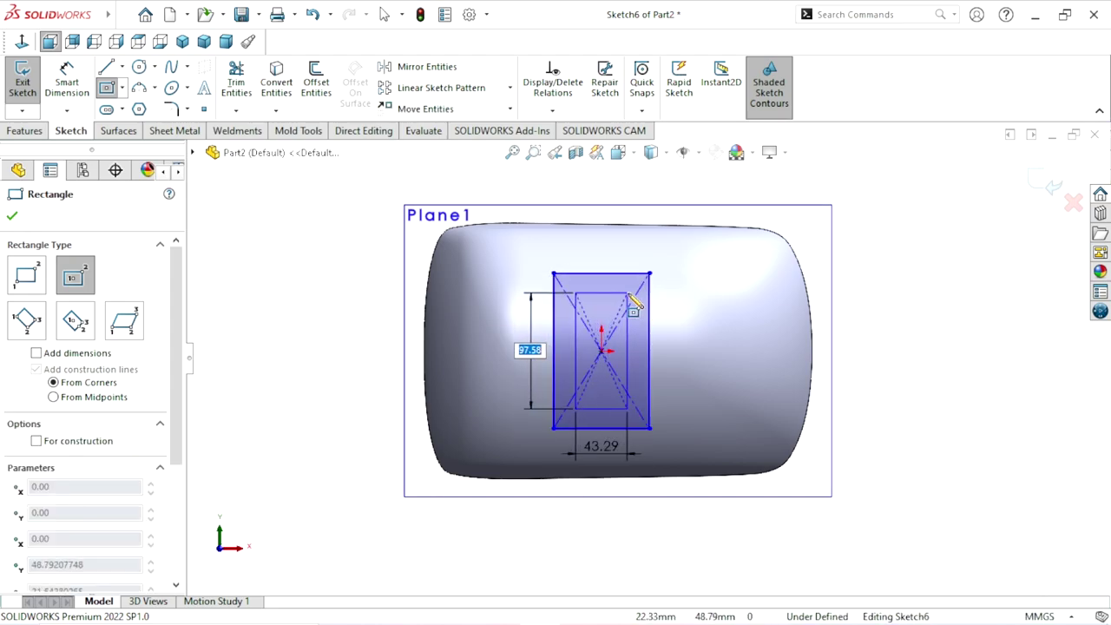
{"action": "left_click", "coordinate": [628, 295]}
{"action": "right_click", "coordinate": [264, 345]}
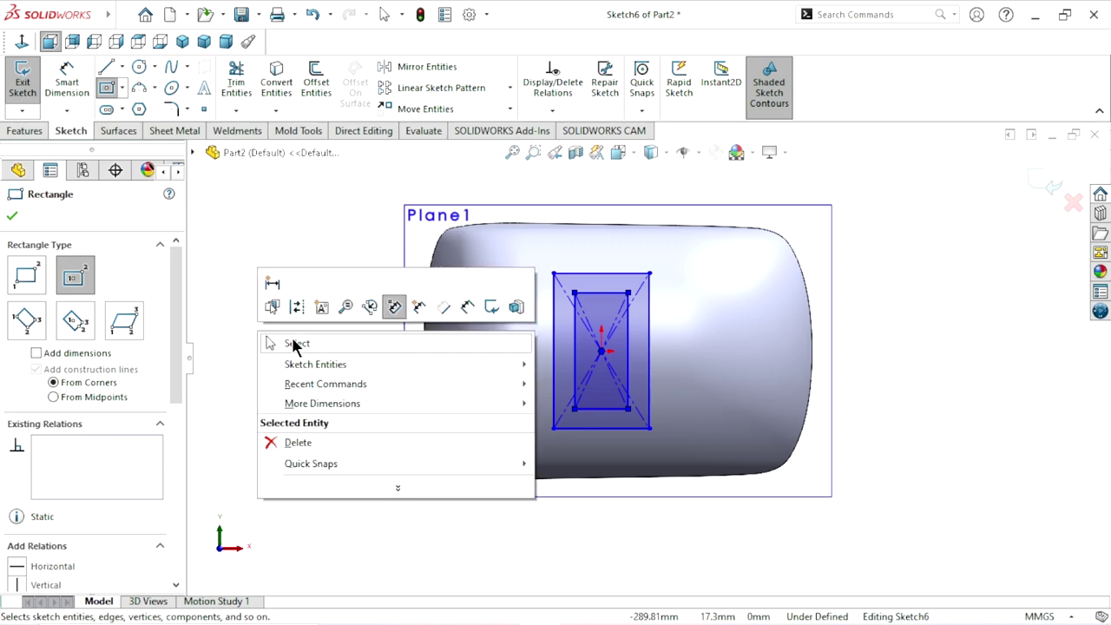
{"action": "left_click", "coordinate": [290, 342]}
Dimension the outer rectangle to 115 mm tall and 95 mm wide
{"action": "left_click", "coordinate": [79, 83]}
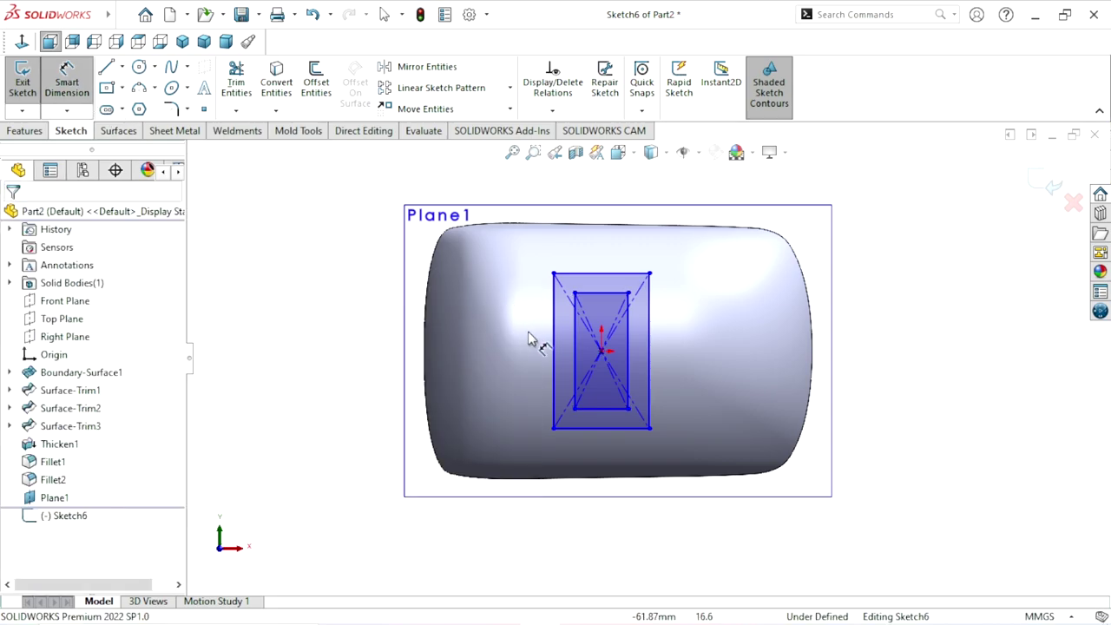
{"action": "left_click", "coordinate": [554, 348]}
{"action": "left_click", "coordinate": [499, 345]}
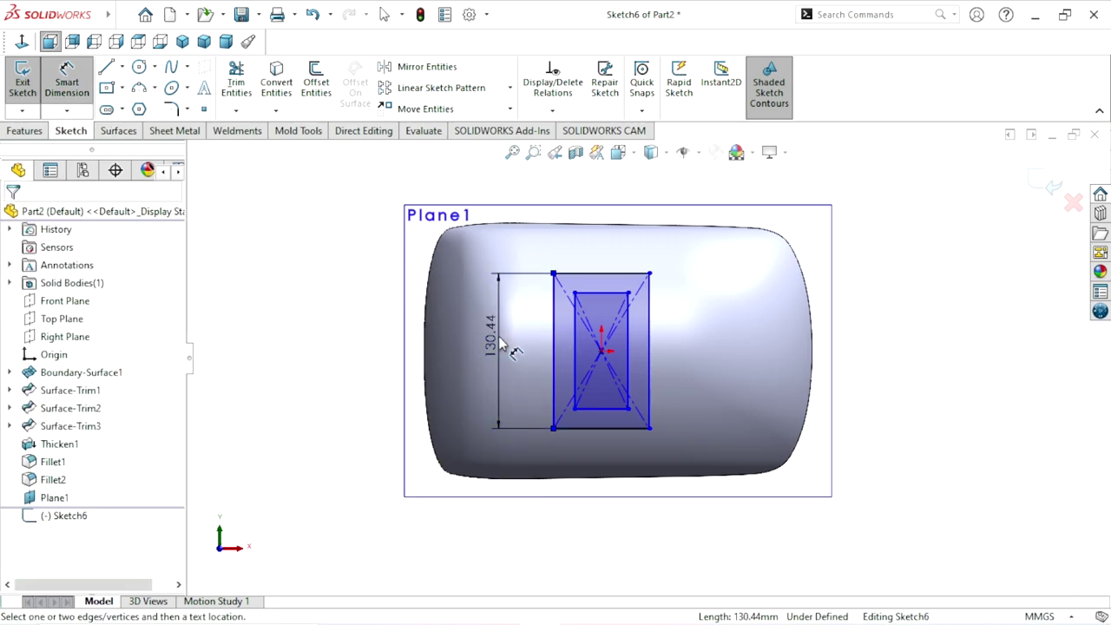
{"action": "type", "text": "115"}
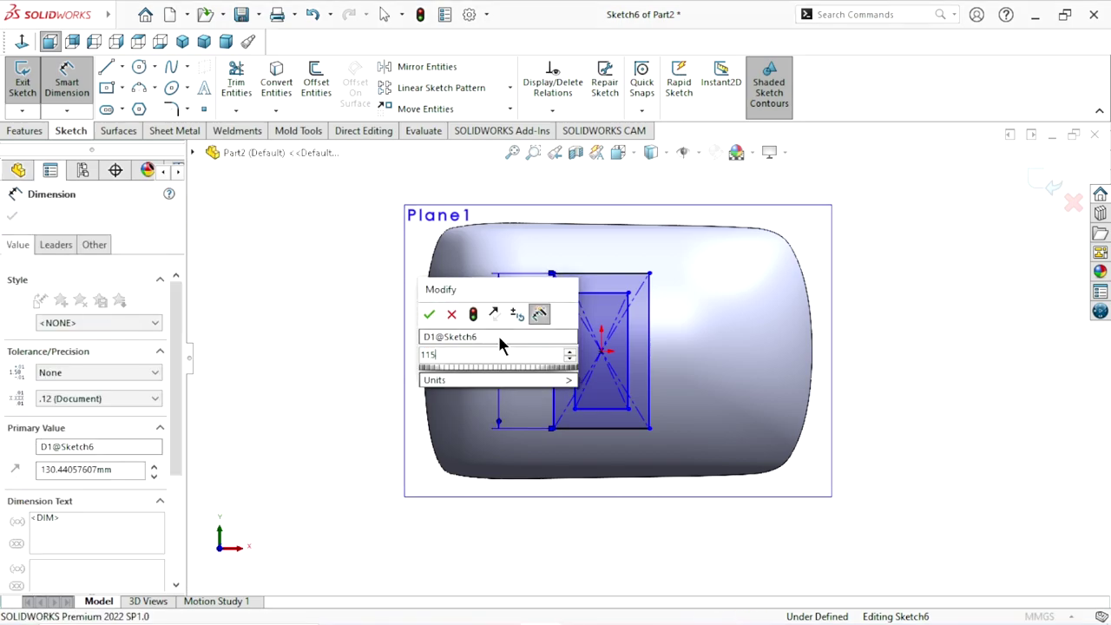
{"action": "left_click", "coordinate": [431, 314]}
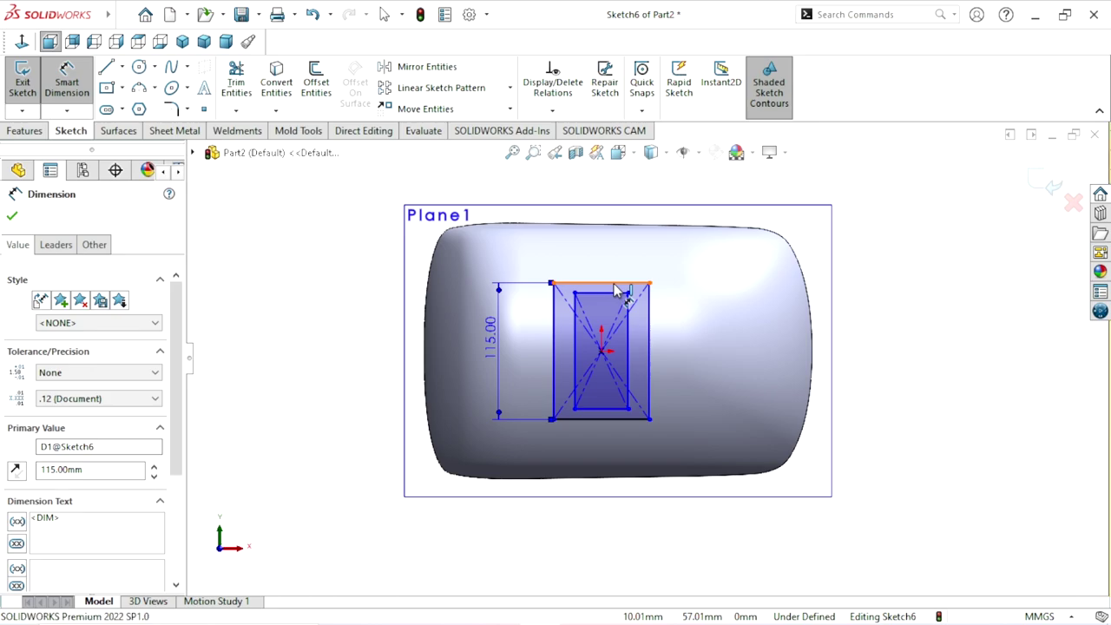
{"action": "left_click", "coordinate": [618, 296]}
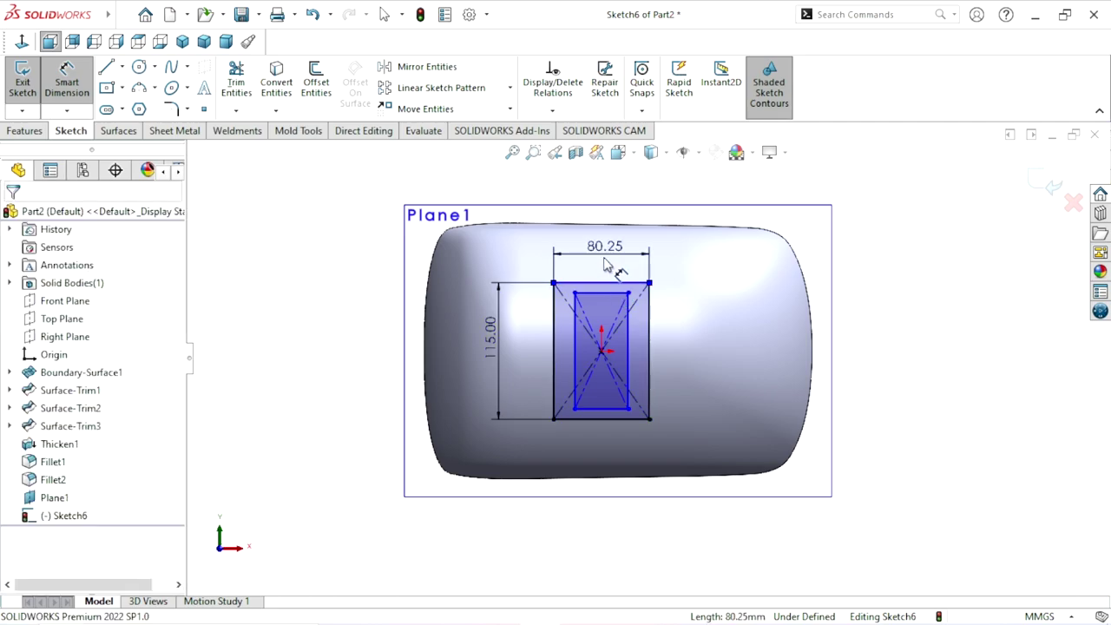
{"action": "left_click", "coordinate": [608, 266]}
{"action": "type", "text": "95"}
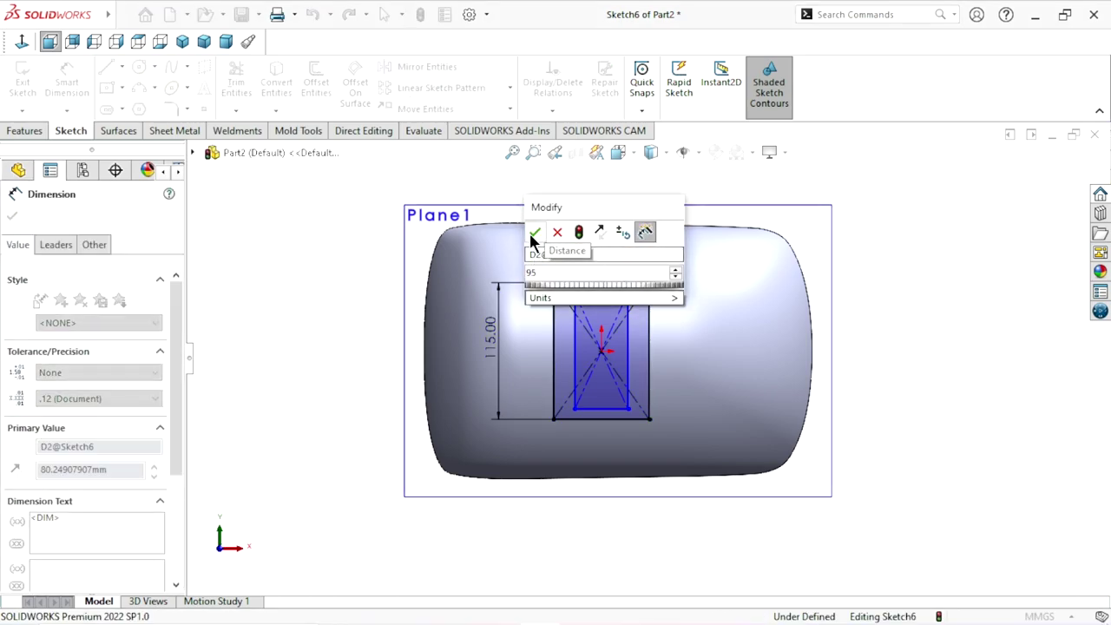
{"action": "left_click", "coordinate": [534, 233]}
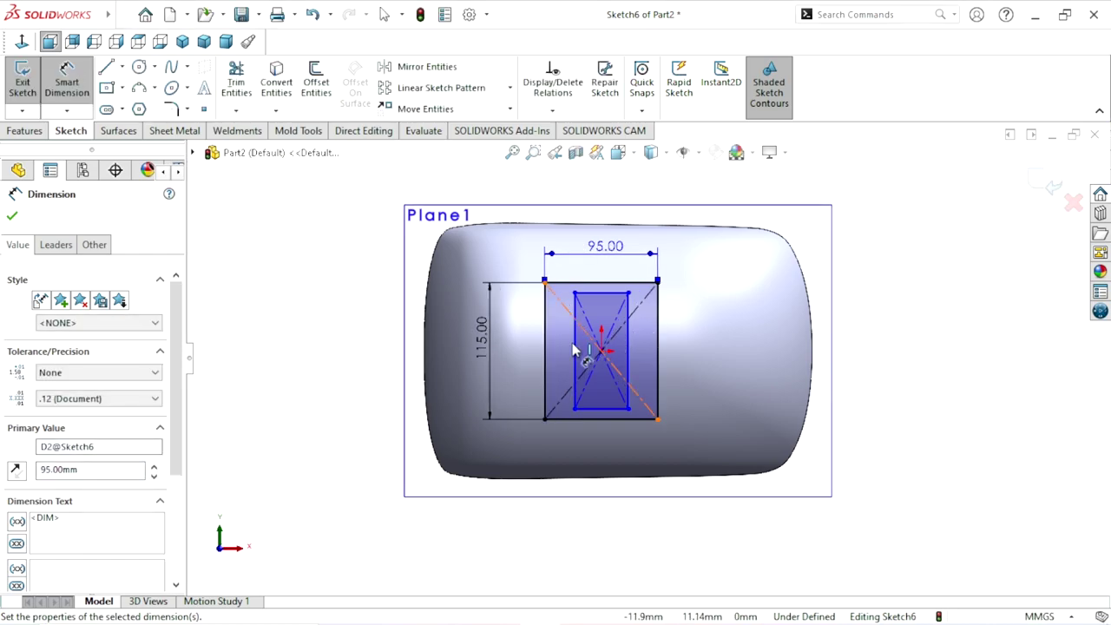
Dimension the inner rectangle to 93 mm tall and 70 mm wide
{"action": "left_click", "coordinate": [632, 351]}
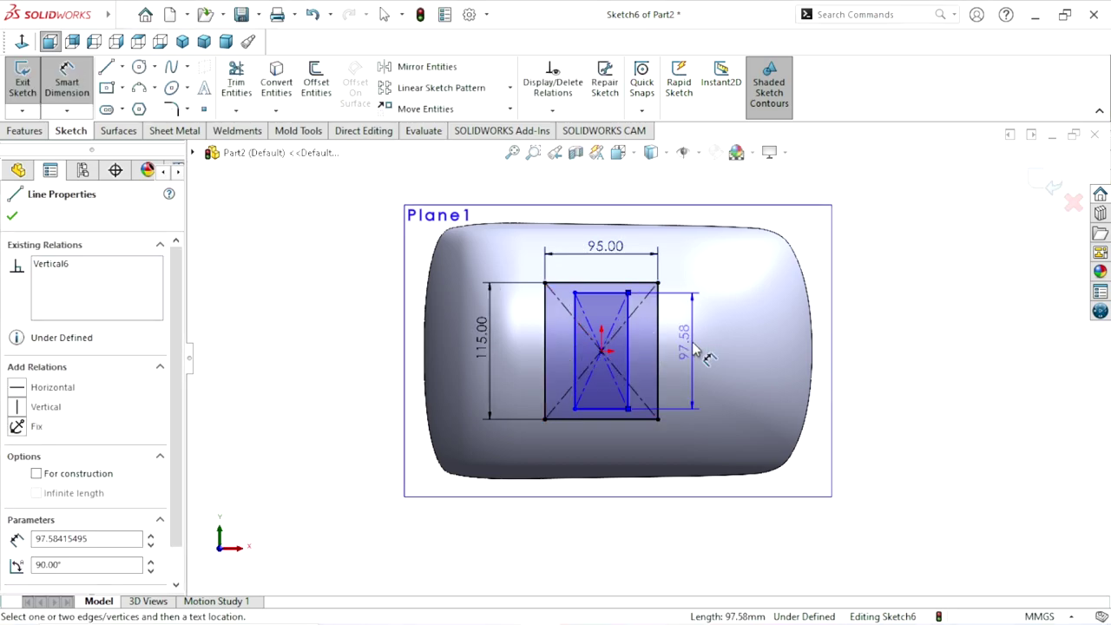
{"action": "left_click", "coordinate": [697, 353]}
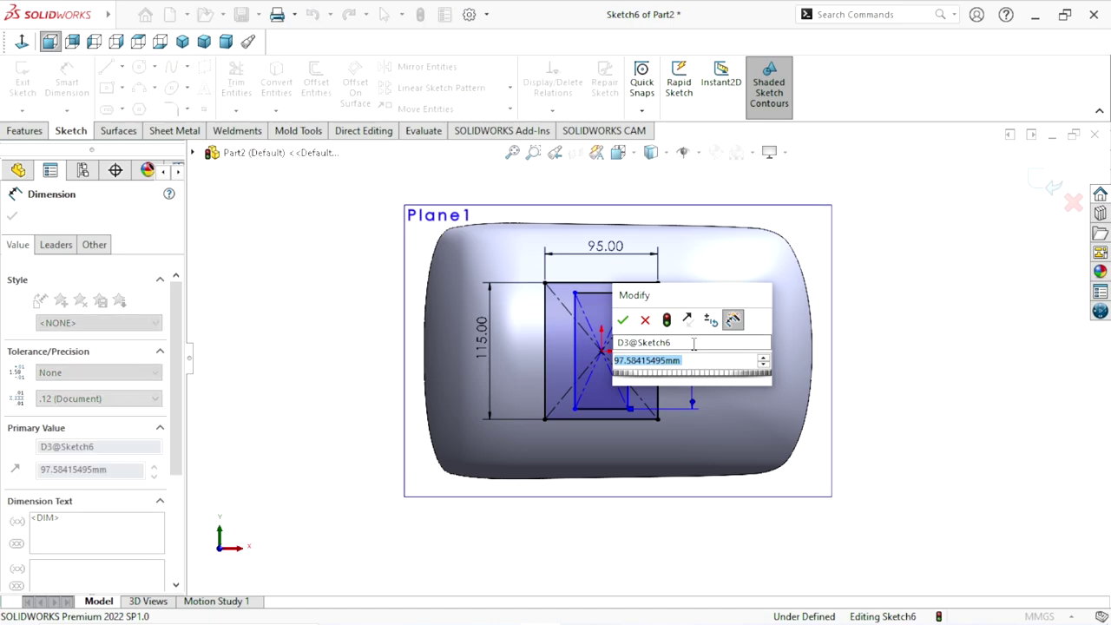
{"action": "type", "text": "93"}
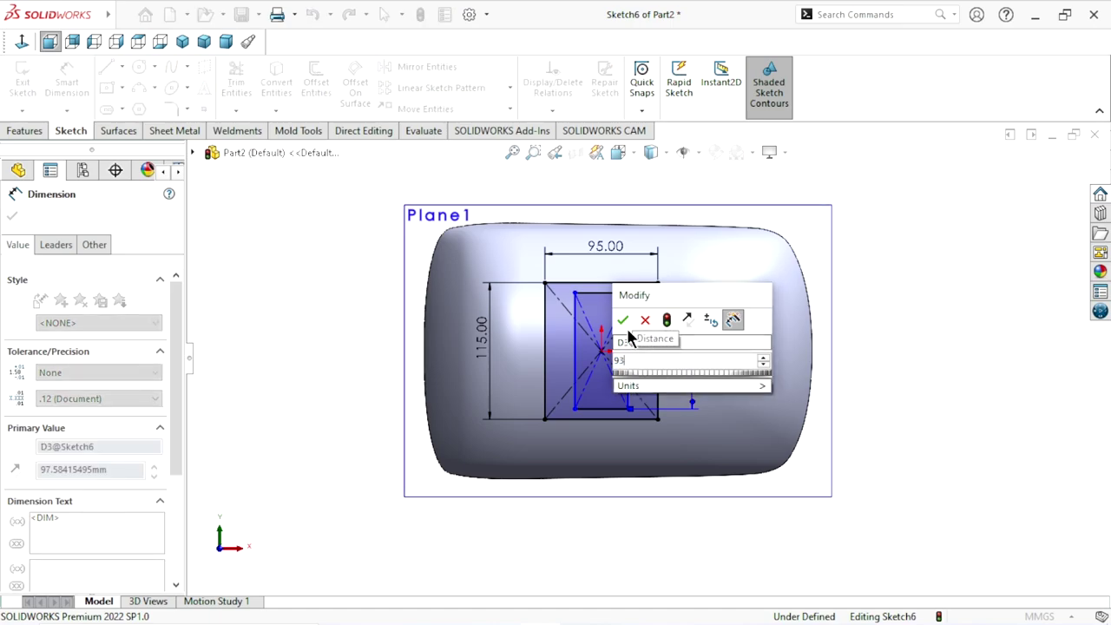
{"action": "left_click", "coordinate": [623, 320]}
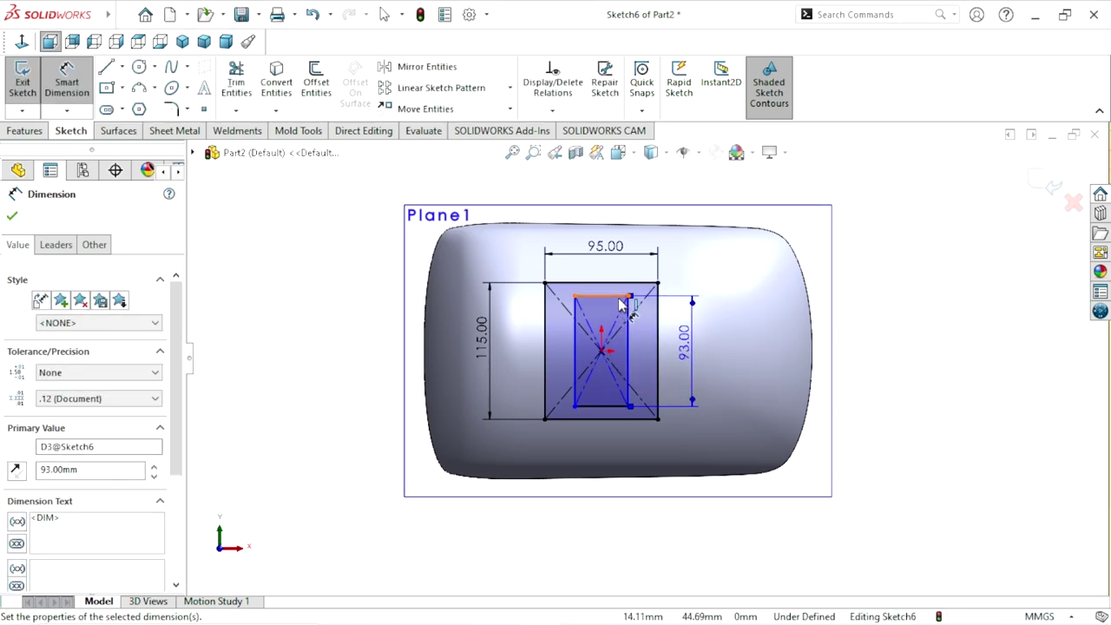
{"action": "left_click", "coordinate": [619, 297]}
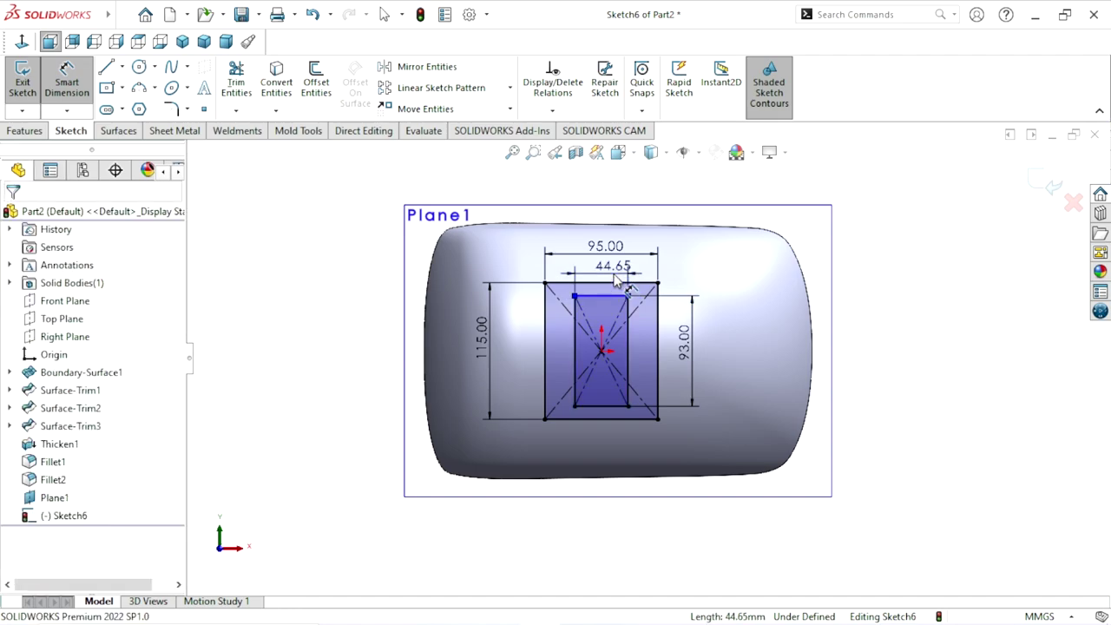
{"action": "left_click", "coordinate": [615, 278]}
{"action": "type", "text": "70"}
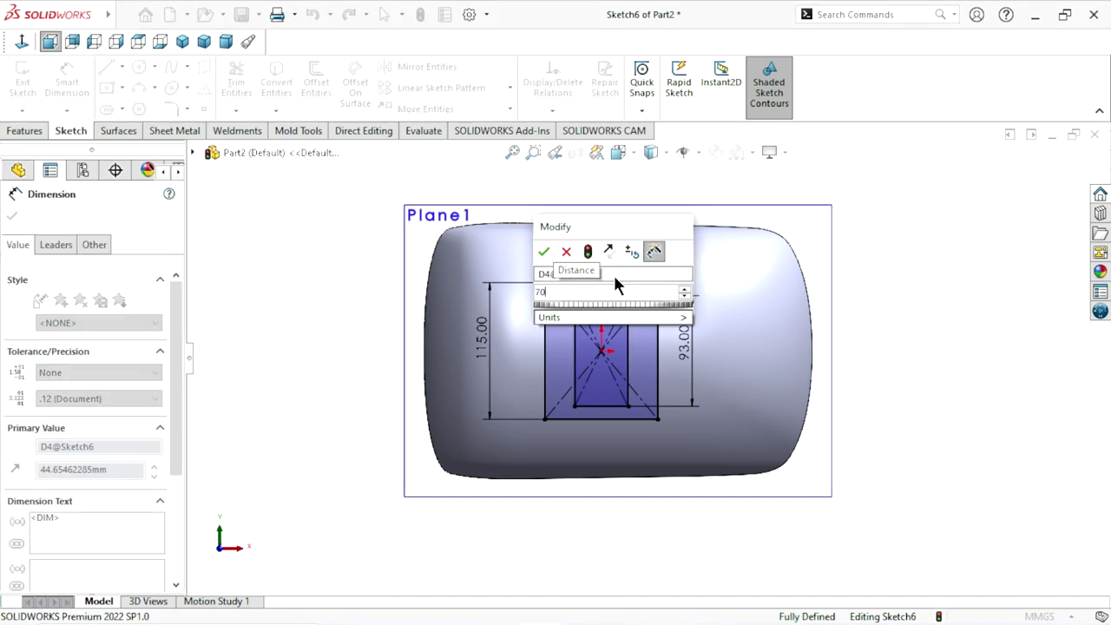
{"action": "left_click", "coordinate": [544, 252]}
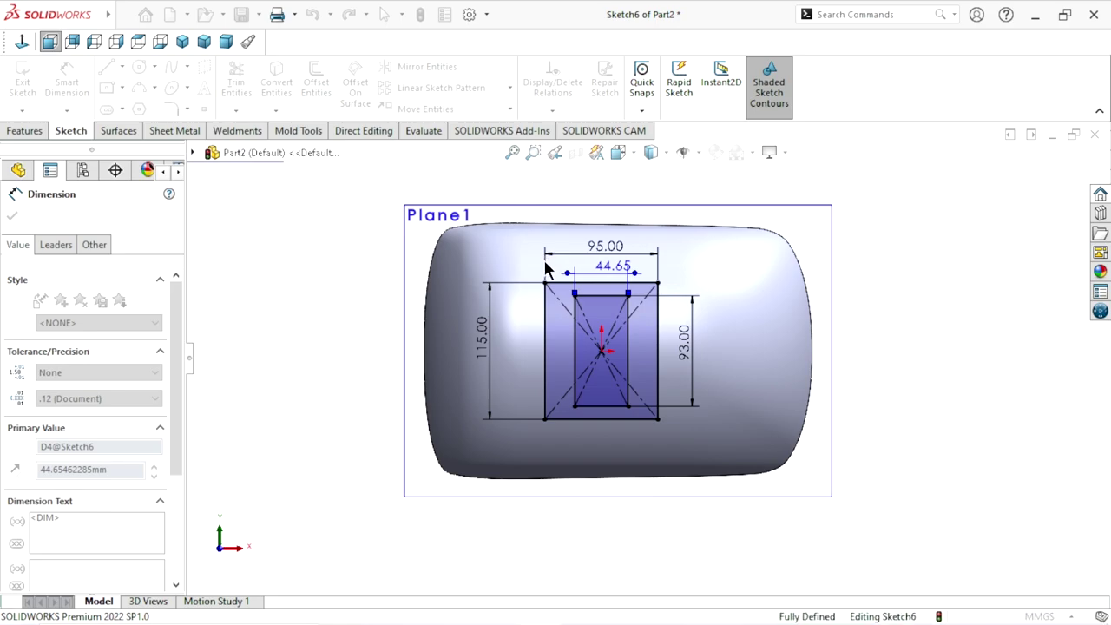
{"action": "scroll", "coordinate": [642, 373], "scroll_direction": "down", "scroll_amount": 3}
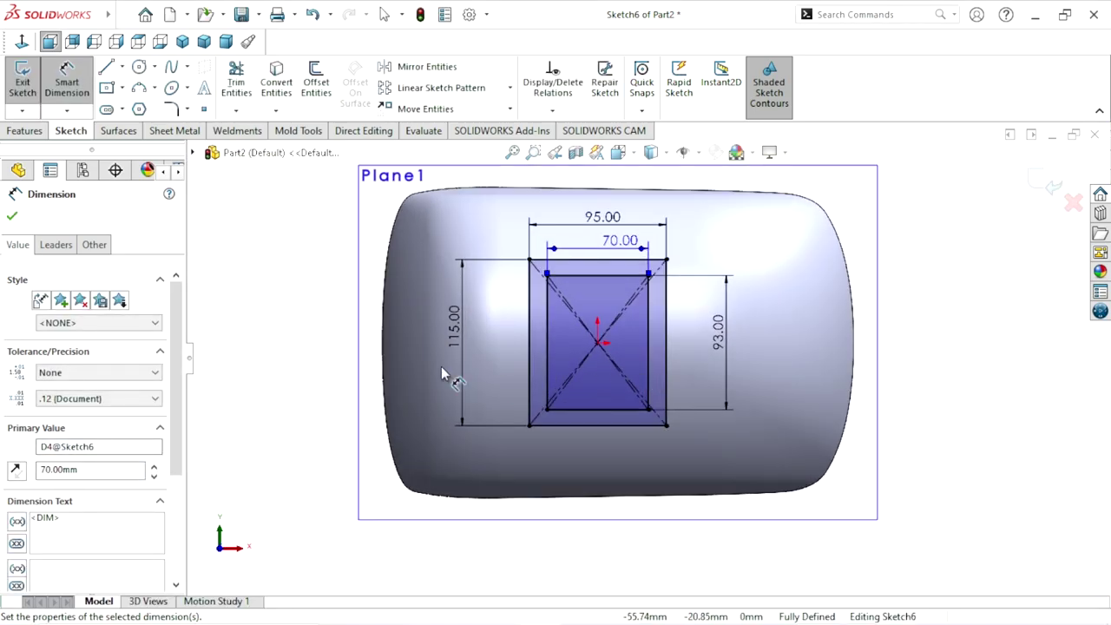
{"action": "left_click", "coordinate": [12, 216]}
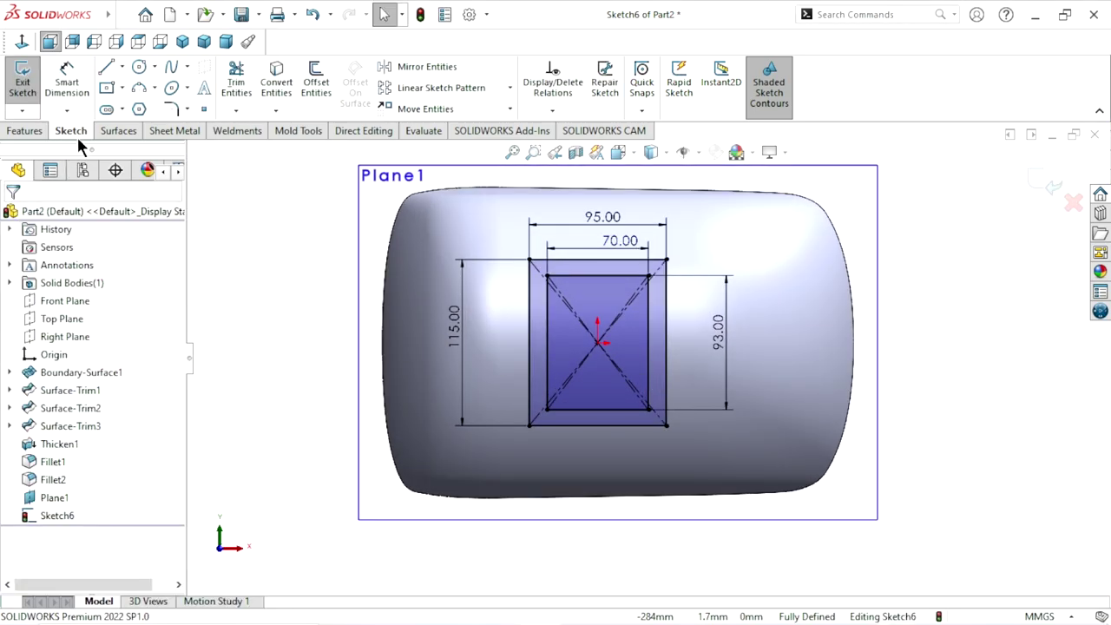
Round all four outer rectangle corners of Sketch6 with 10 mm sketch fillets
{"action": "left_click", "coordinate": [172, 112]}
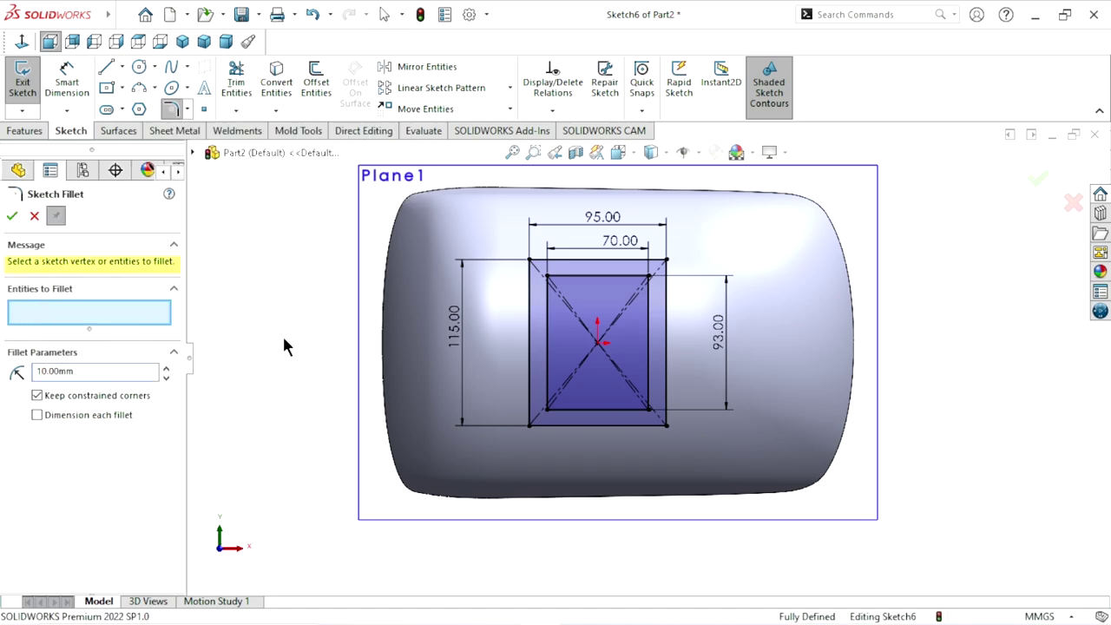
{"action": "left_click", "coordinate": [531, 261]}
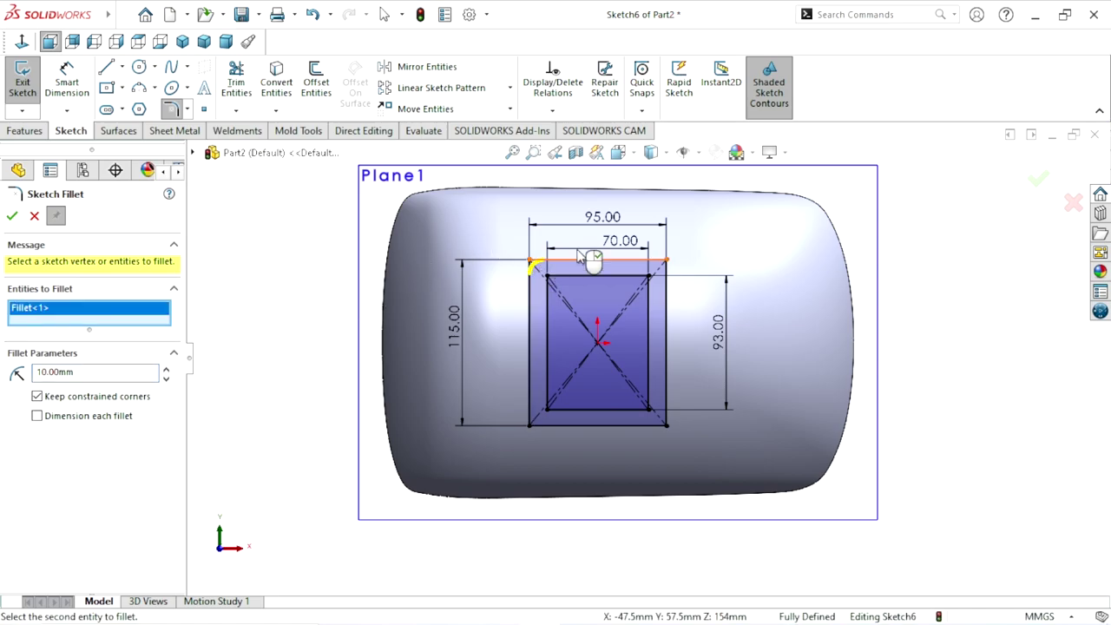
{"action": "left_click", "coordinate": [666, 262]}
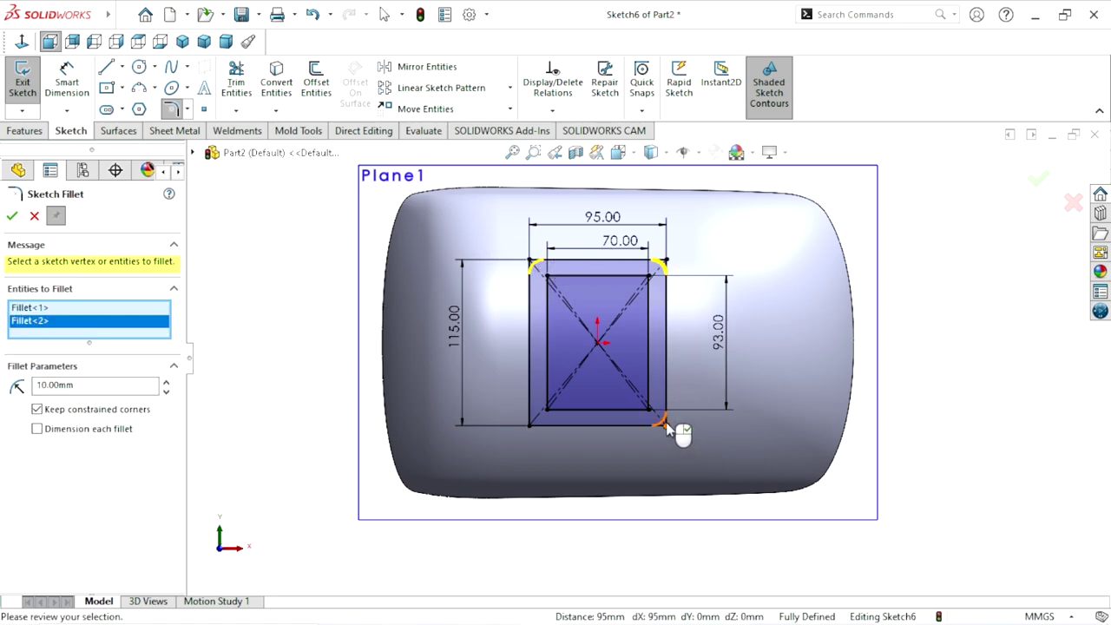
{"action": "left_click", "coordinate": [665, 425]}
{"action": "left_click", "coordinate": [531, 425]}
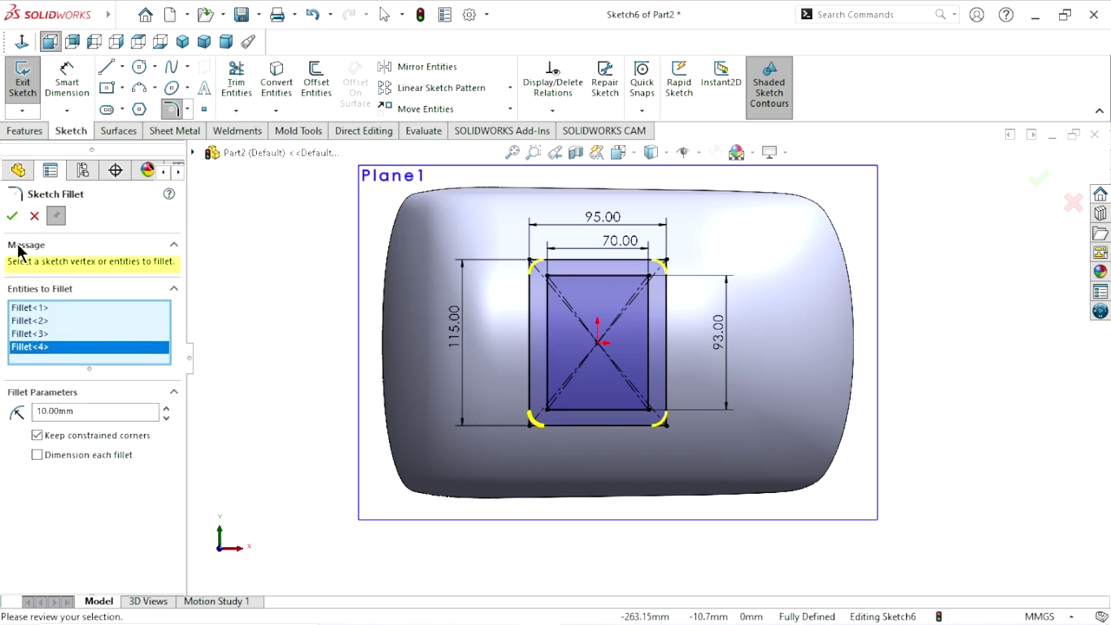
{"action": "left_click", "coordinate": [13, 216]}
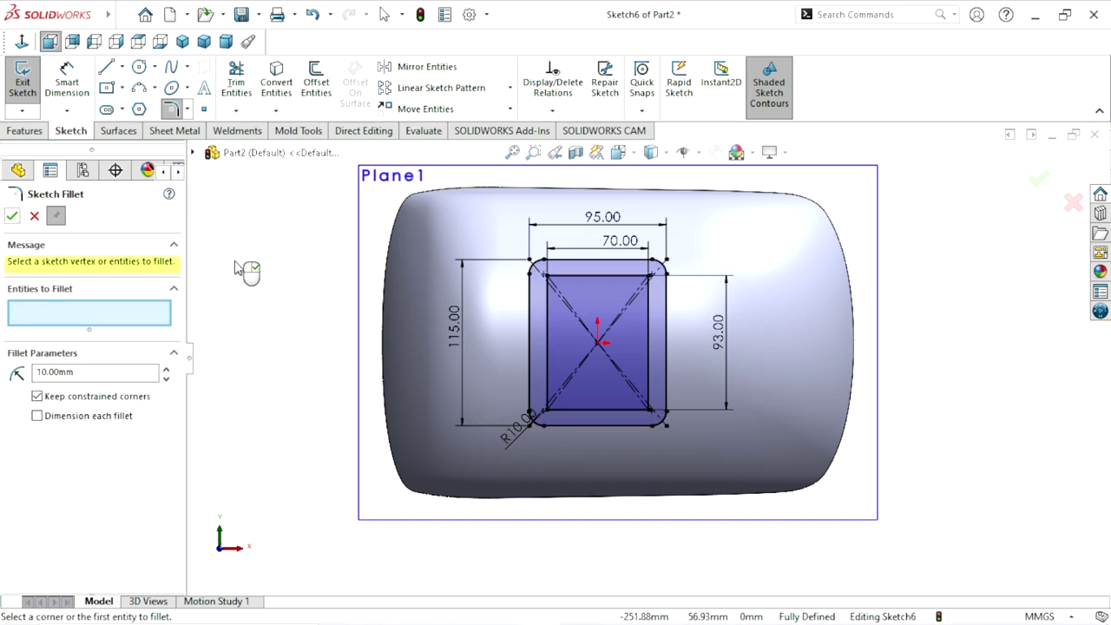
{"action": "left_click", "coordinate": [33, 215]}
{"action": "scroll", "coordinate": [706, 384], "scroll_direction": "up", "scroll_amount": 2}
{"action": "scroll", "coordinate": [669, 367], "scroll_direction": "down", "scroll_amount": 1}
{"action": "scroll", "coordinate": [675, 372], "scroll_direction": "down", "scroll_amount": 1}
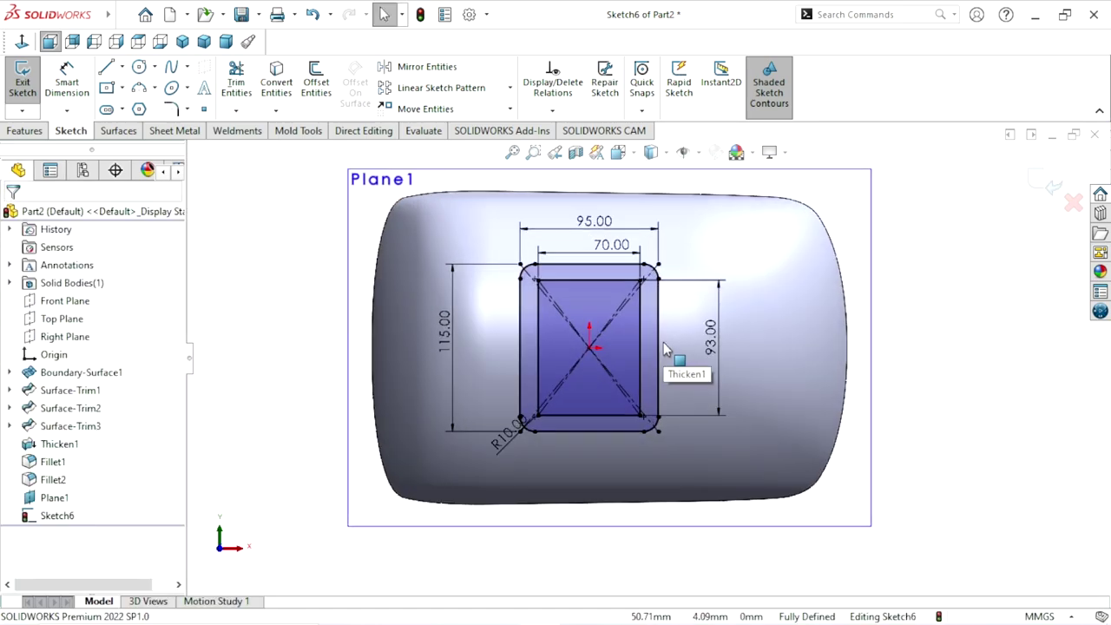
{"action": "scroll", "coordinate": [605, 372], "scroll_direction": "down", "scroll_amount": 1}
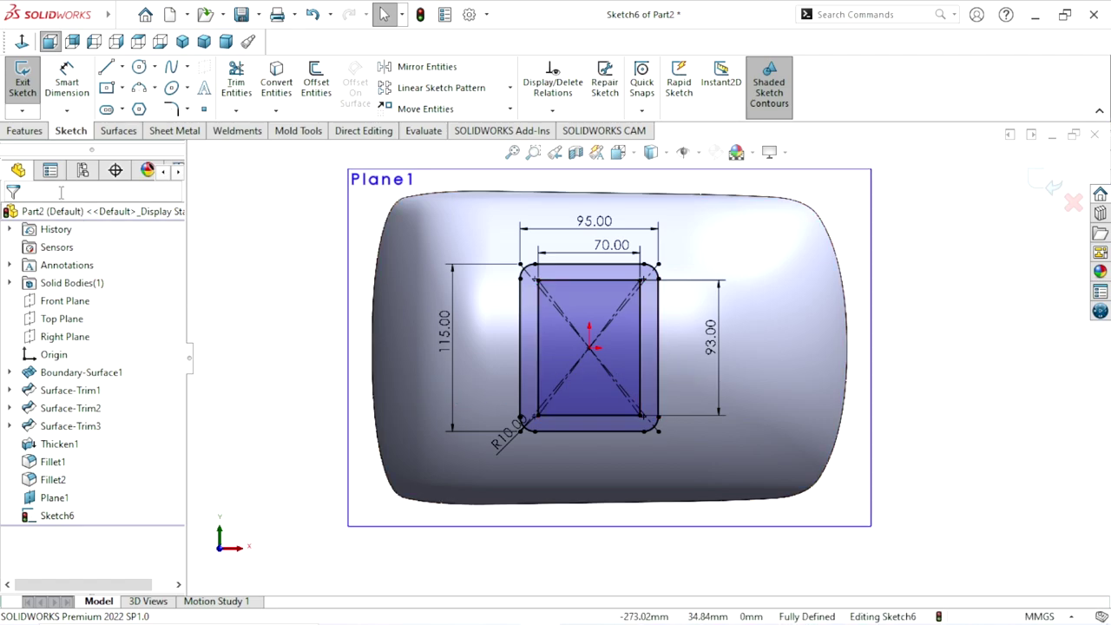
Begin a 10 mm blind boss-extrude of Sketch6 limited to the outer rounded contour
{"action": "left_click", "coordinate": [24, 131]}
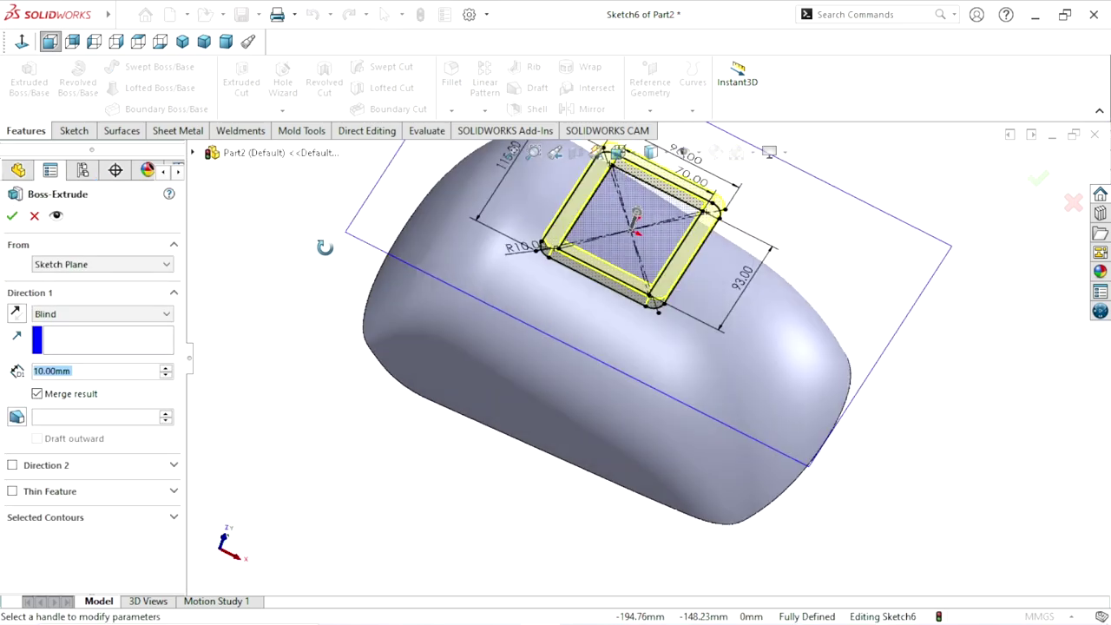
{"action": "scroll", "coordinate": [642, 334], "scroll_direction": "down", "scroll_amount": 3}
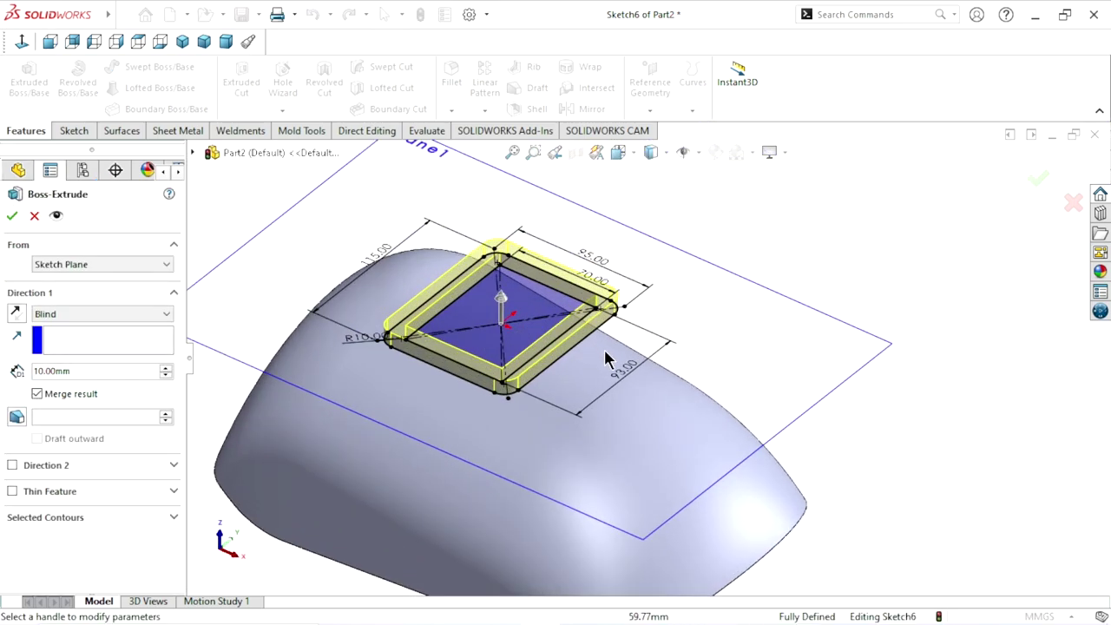
{"action": "left_click", "coordinate": [81, 516]}
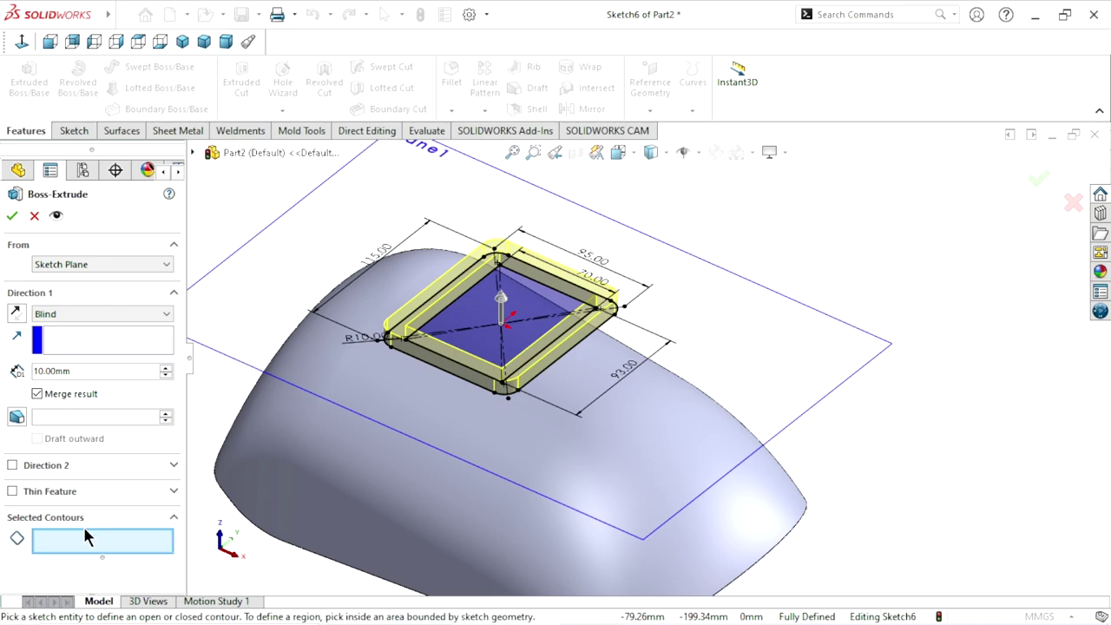
{"action": "left_click", "coordinate": [439, 375]}
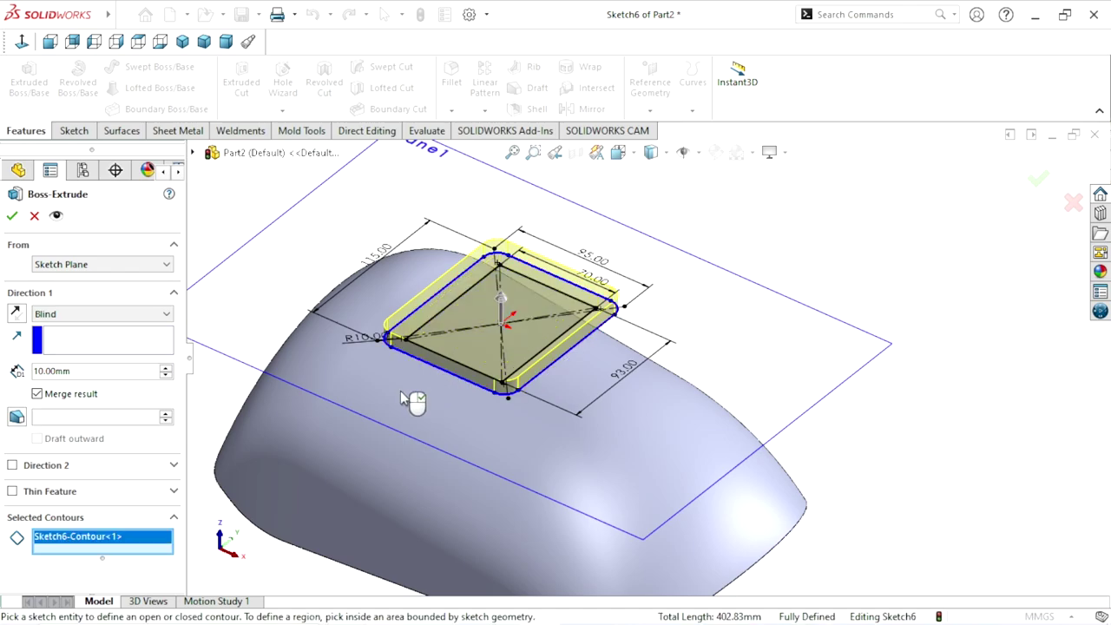
{"action": "left_click", "coordinate": [74, 321]}
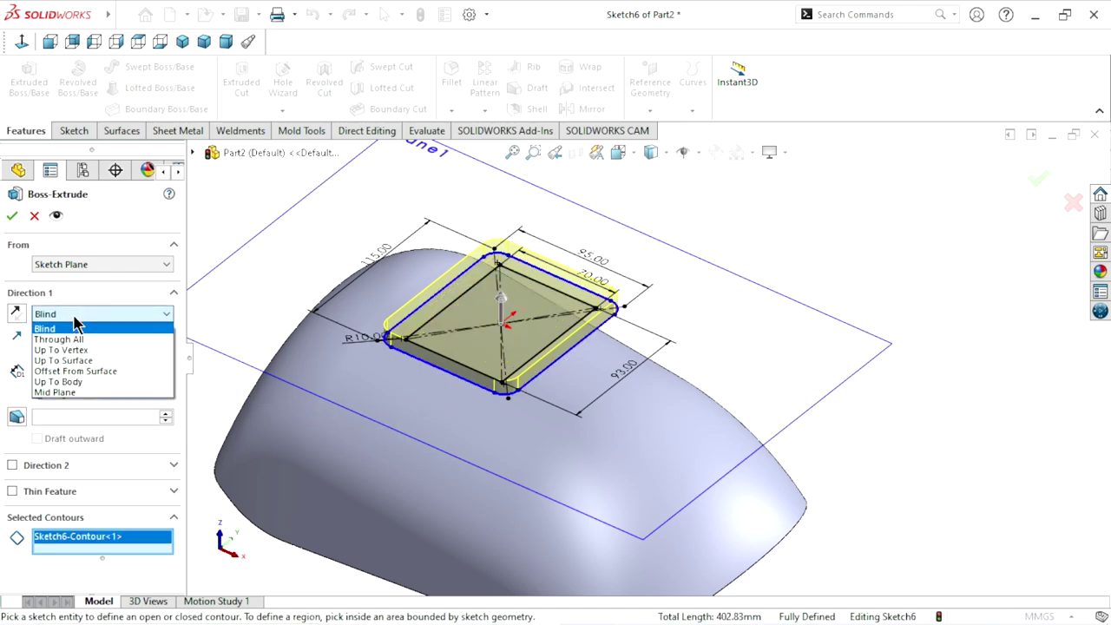
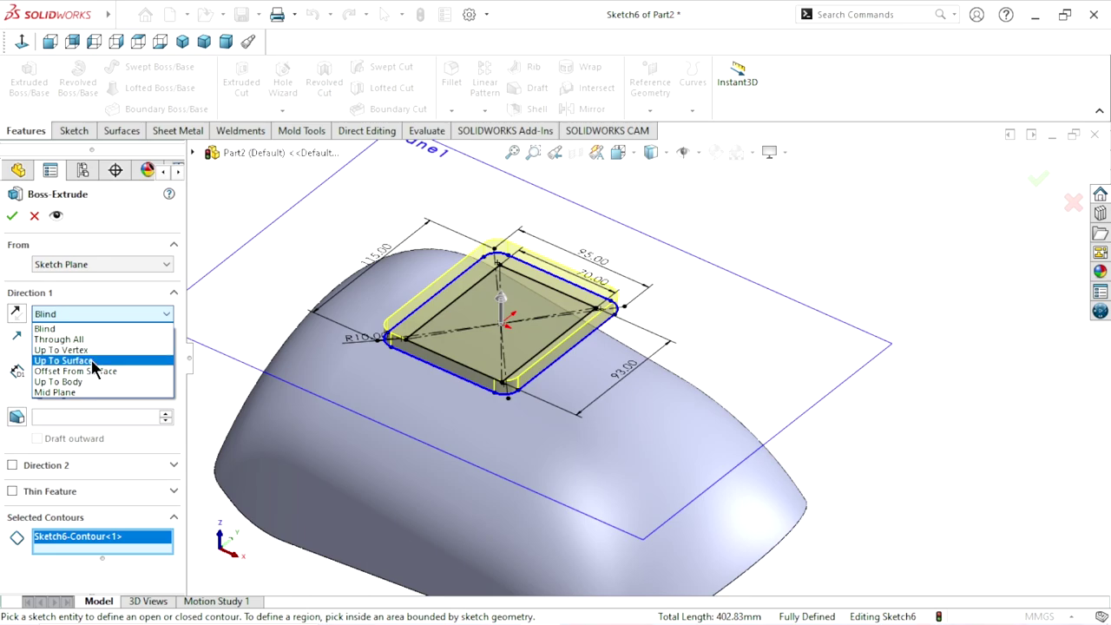
Set the Plane1 boss extrusion's end condition to Up To Next and accept it
{"action": "left_click", "coordinate": [90, 361]}
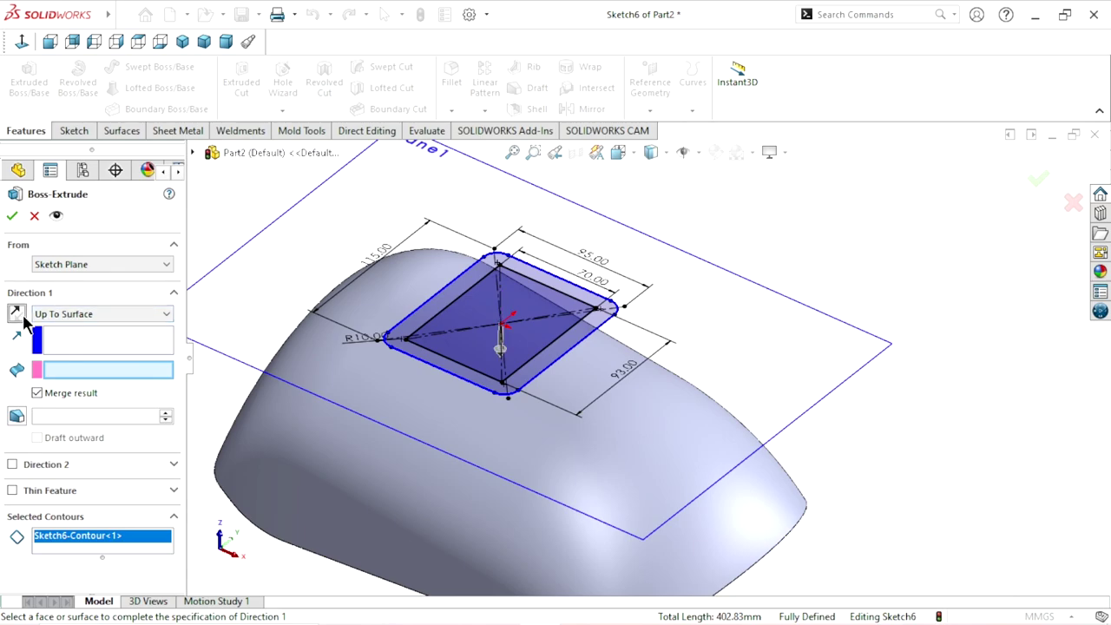
{"action": "left_click", "coordinate": [83, 318]}
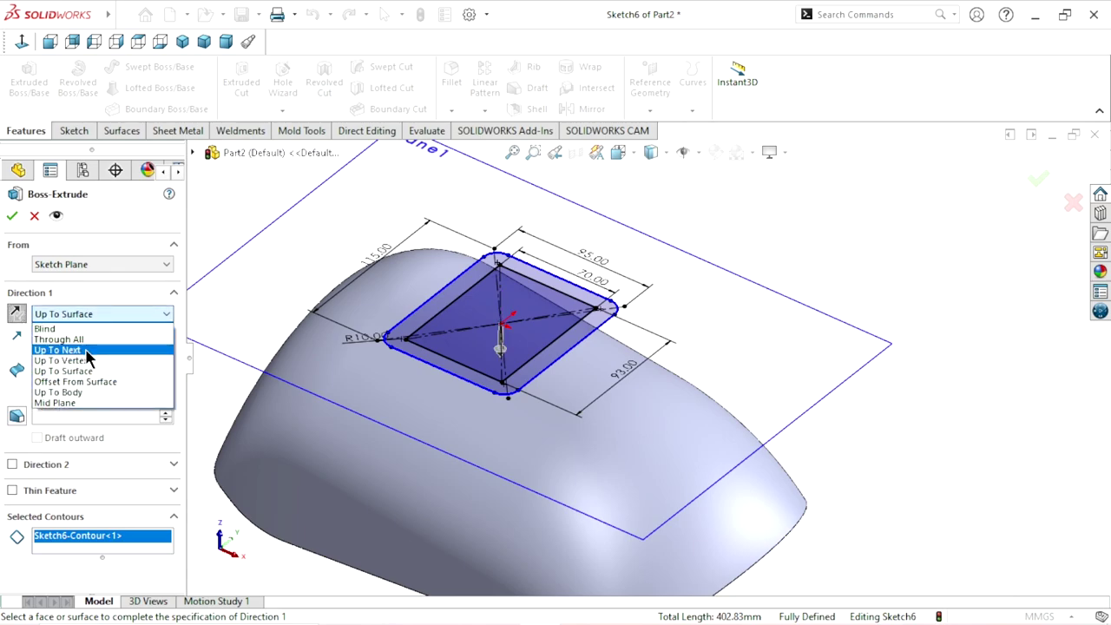
{"action": "left_click", "coordinate": [73, 350]}
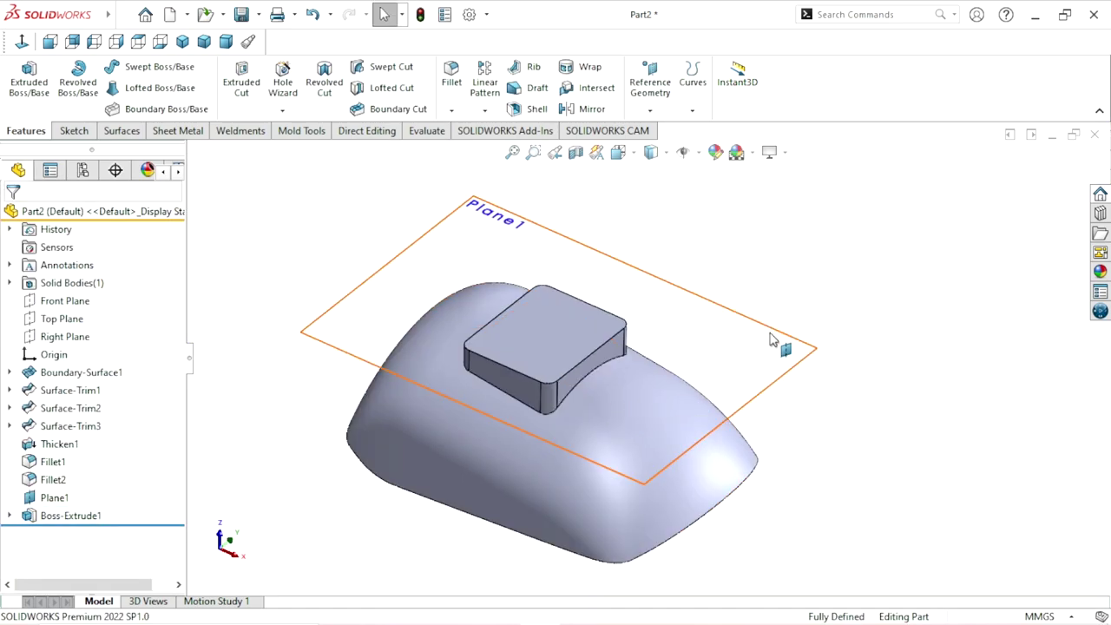
Hide Plane1 and orbit the view to inspect the boss's sides
{"action": "left_click", "coordinate": [776, 329]}
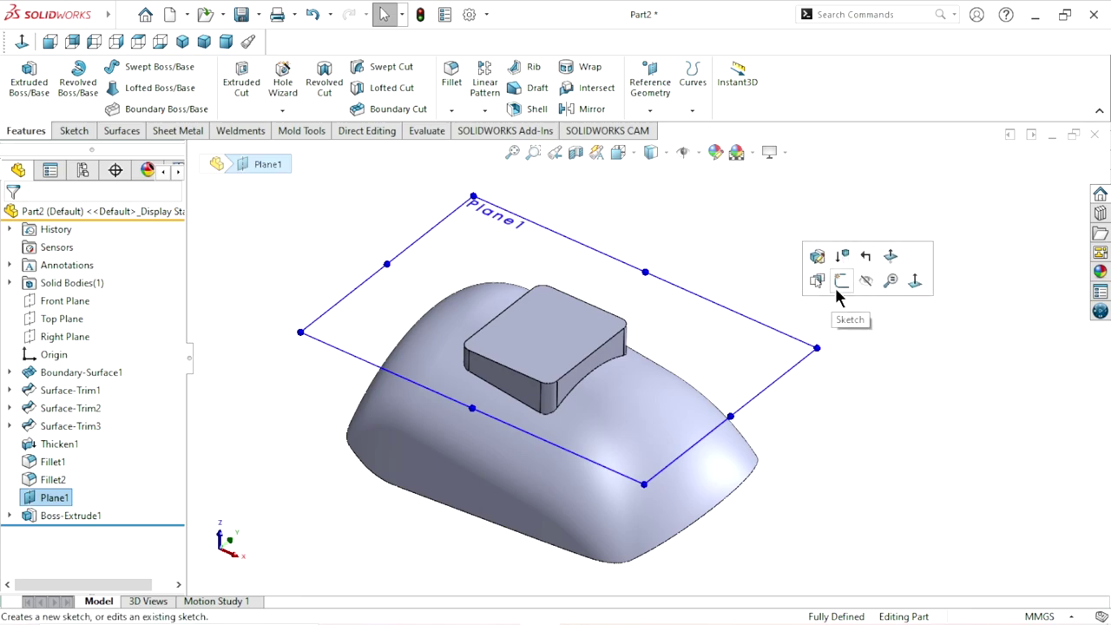
{"action": "left_click", "coordinate": [866, 280]}
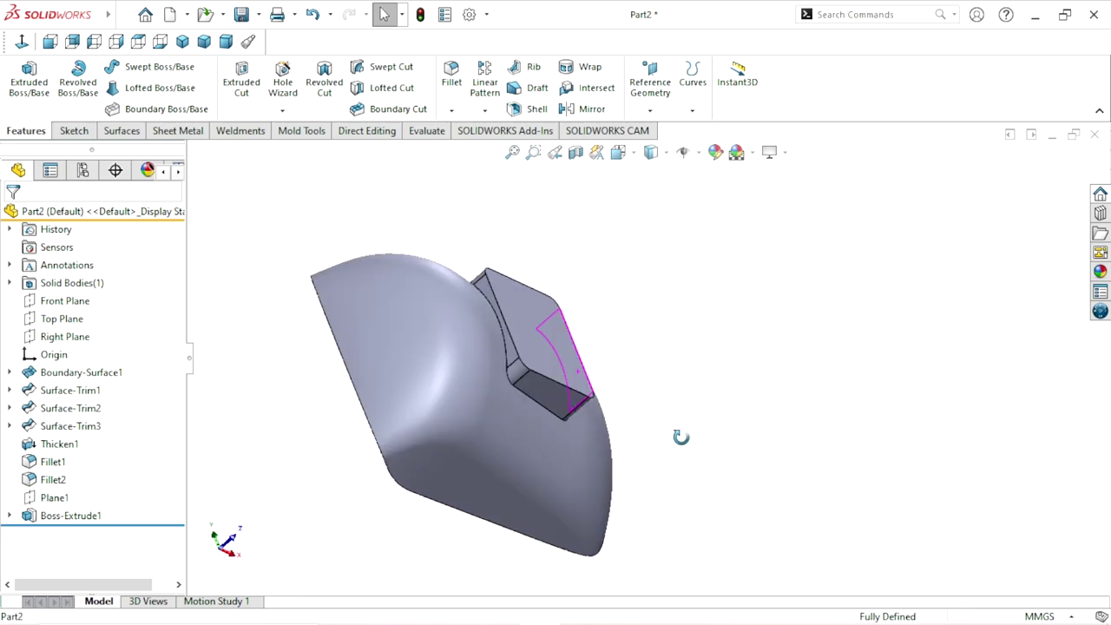
{"action": "mouse_move", "coordinate": [680, 437]}
{"action": "middle_mouse_down"}
{"action": "mouse_move", "coordinate": [633, 315]}
{"action": "mouse_move", "coordinate": [576, 427]}
{"action": "mouse_move", "coordinate": [645, 353]}
{"action": "mouse_move", "coordinate": [675, 385]}
{"action": "mouse_move", "coordinate": [663, 414]}
{"action": "mouse_move", "coordinate": [613, 425]}
{"action": "middle_mouse_up"}
{"action": "scroll", "coordinate": [582, 342], "scroll_direction": "down", "scroll_amount": 3}
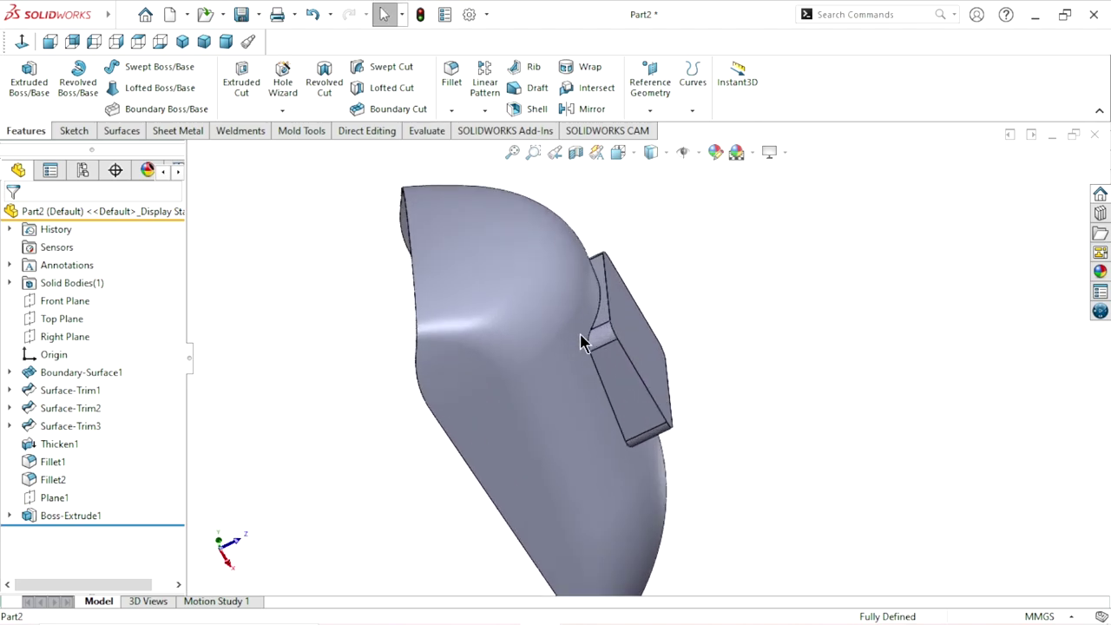
{"action": "scroll", "coordinate": [637, 413], "scroll_direction": "up", "scroll_amount": 1}
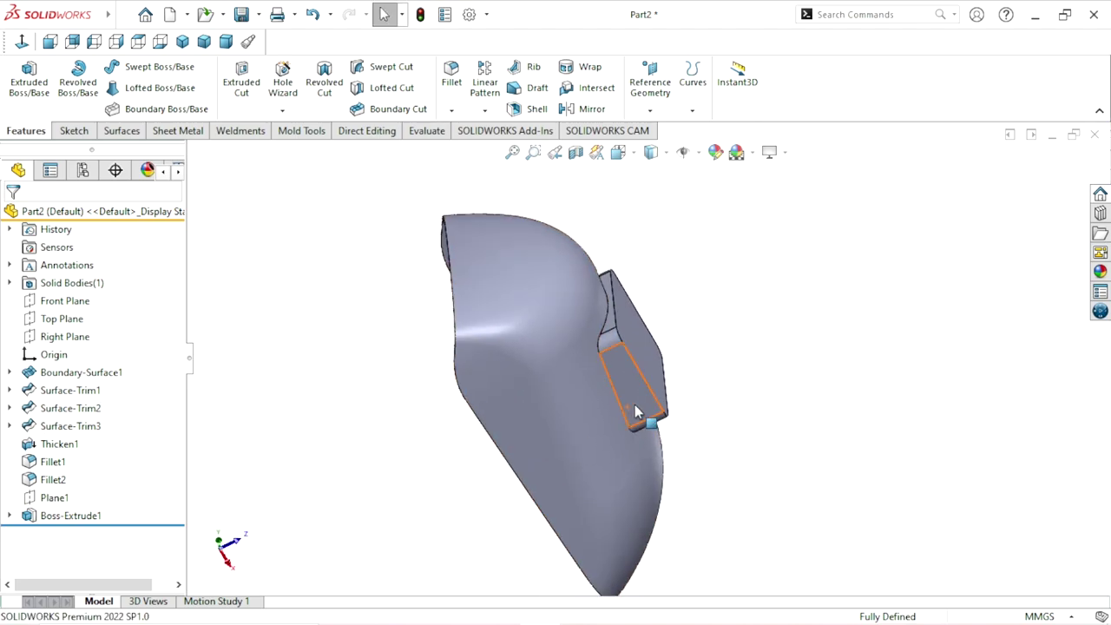
{"action": "scroll", "coordinate": [636, 413], "scroll_direction": "down", "scroll_amount": 1}
{"action": "mouse_move", "coordinate": [753, 347]}
{"action": "middle_mouse_down"}
{"action": "mouse_move", "coordinate": [696, 292]}
{"action": "mouse_move", "coordinate": [645, 382]}
{"action": "middle_mouse_up"}
{"action": "scroll", "coordinate": [607, 377], "scroll_direction": "down", "scroll_amount": 2}
{"action": "scroll", "coordinate": [571, 341], "scroll_direction": "down", "scroll_amount": 2}
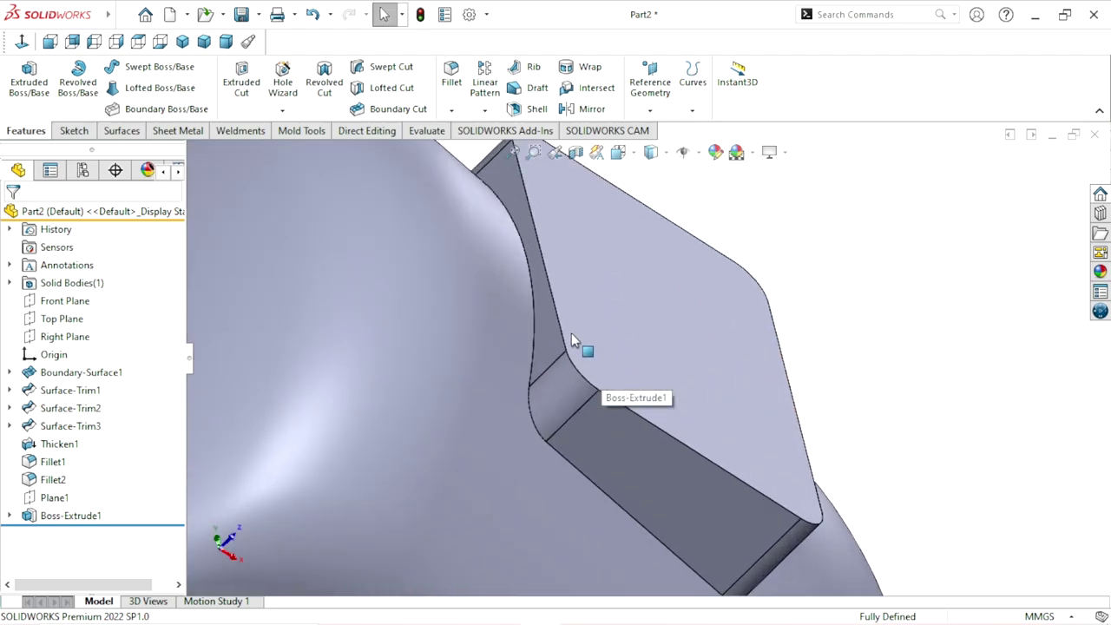
{"action": "scroll", "coordinate": [572, 341], "scroll_direction": "up", "scroll_amount": 3}
Select Sketch6 under Boss-Extrude1 for reuse in the next feature
{"action": "mouse_move", "coordinate": [752, 397]}
{"action": "middle_mouse_down"}
{"action": "mouse_move", "coordinate": [640, 305]}
{"action": "mouse_move", "coordinate": [752, 440]}
{"action": "mouse_move", "coordinate": [699, 378]}
{"action": "mouse_move", "coordinate": [752, 355]}
{"action": "mouse_move", "coordinate": [699, 293]}
{"action": "mouse_move", "coordinate": [700, 260]}
{"action": "mouse_move", "coordinate": [665, 345]}
{"action": "mouse_move", "coordinate": [729, 364]}
{"action": "mouse_move", "coordinate": [716, 375]}
{"action": "middle_mouse_up"}
{"action": "scroll", "coordinate": [752, 440], "scroll_direction": "up", "scroll_amount": 2}
{"action": "scroll", "coordinate": [737, 417], "scroll_direction": "up", "scroll_amount": 2}
{"action": "scroll", "coordinate": [757, 422], "scroll_direction": "down", "scroll_amount": 2}
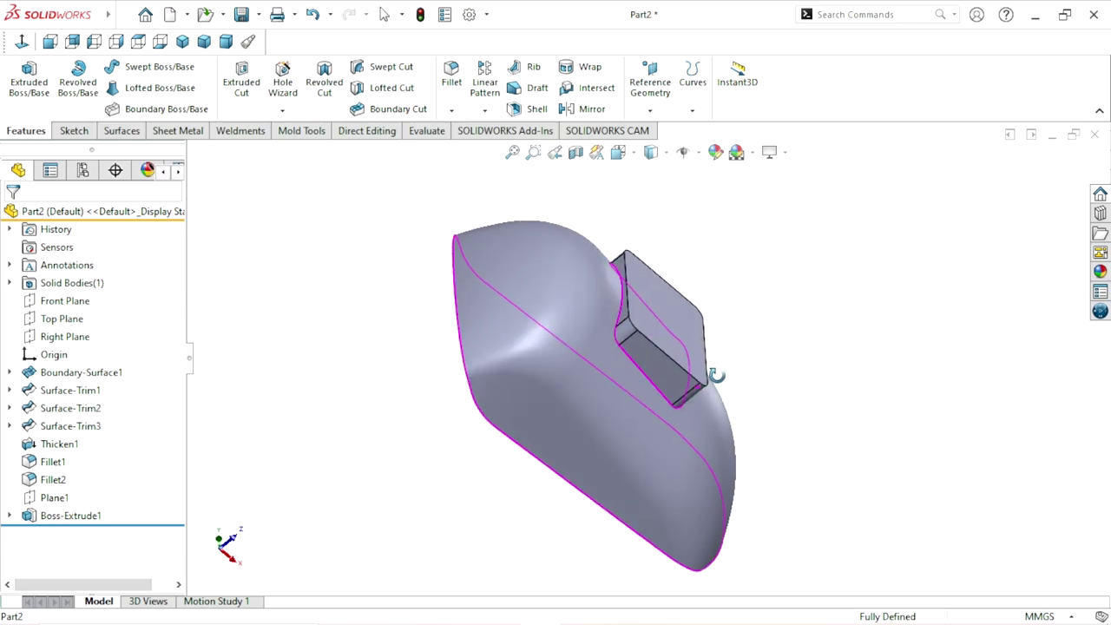
{"action": "scroll", "coordinate": [650, 356], "scroll_direction": "up", "scroll_amount": 2}
{"action": "scroll", "coordinate": [668, 357], "scroll_direction": "down", "scroll_amount": 3}
{"action": "scroll", "coordinate": [658, 345], "scroll_direction": "down", "scroll_amount": 1}
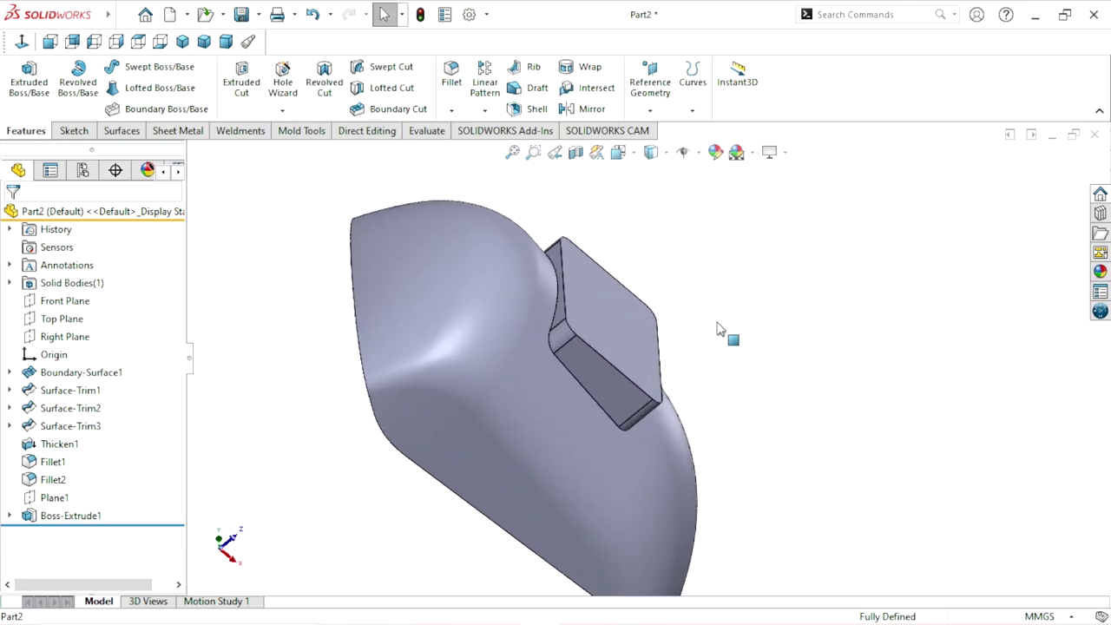
{"action": "left_click", "coordinate": [10, 516]}
{"action": "left_click", "coordinate": [76, 533]}
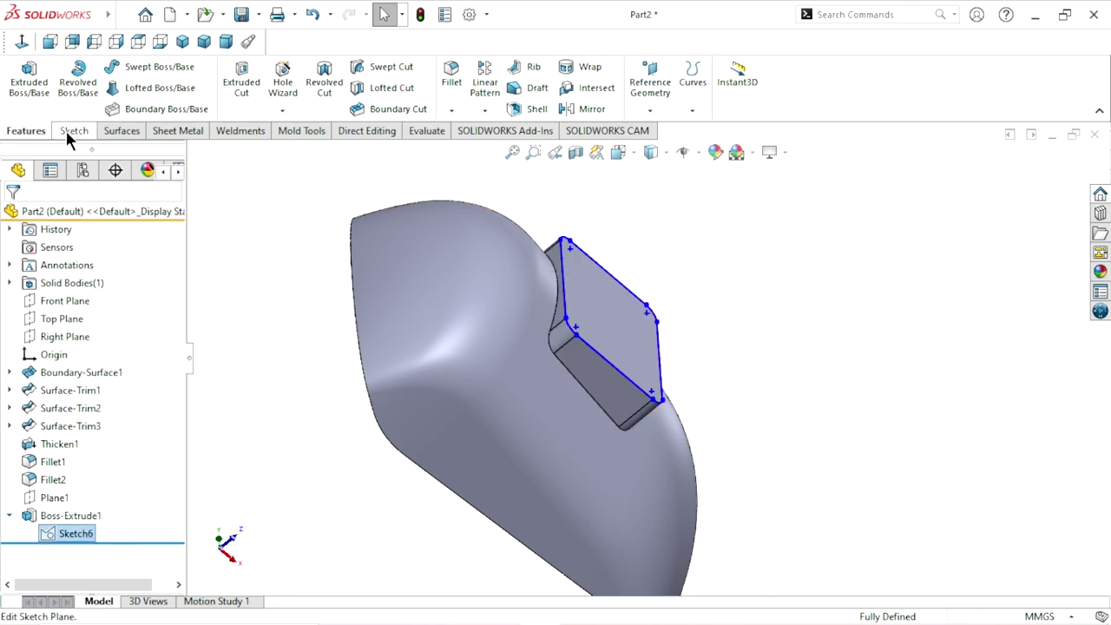
Cut Sketch6's inner square contour Through All to open the window through boss and shell
{"action": "left_click", "coordinate": [232, 85]}
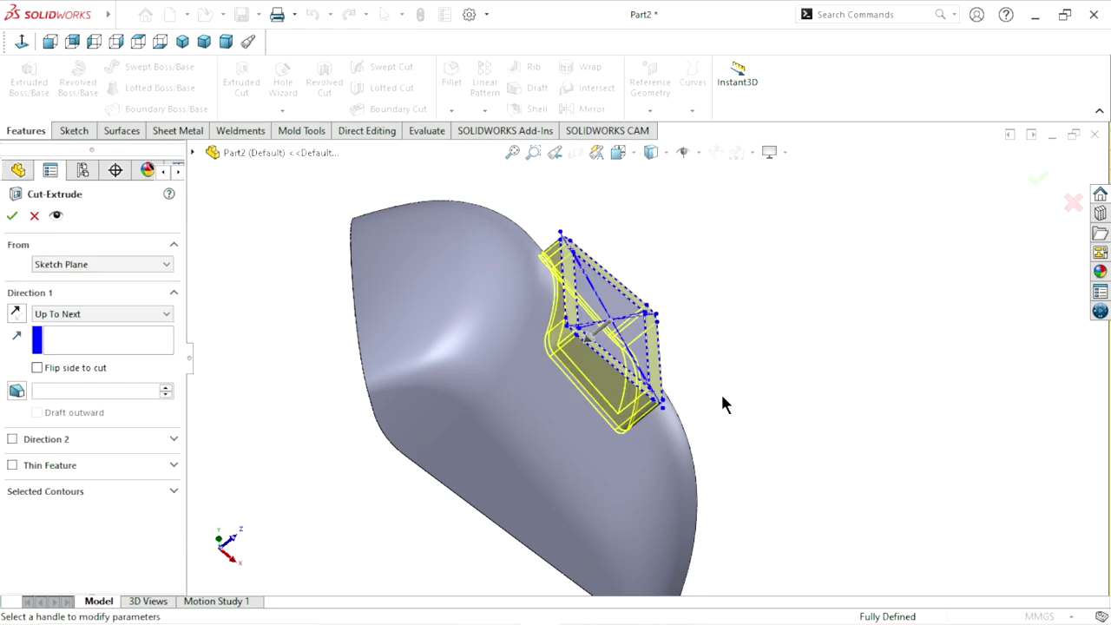
{"action": "scroll", "coordinate": [721, 392], "scroll_direction": "down", "scroll_amount": 3}
{"action": "left_click", "coordinate": [70, 503]}
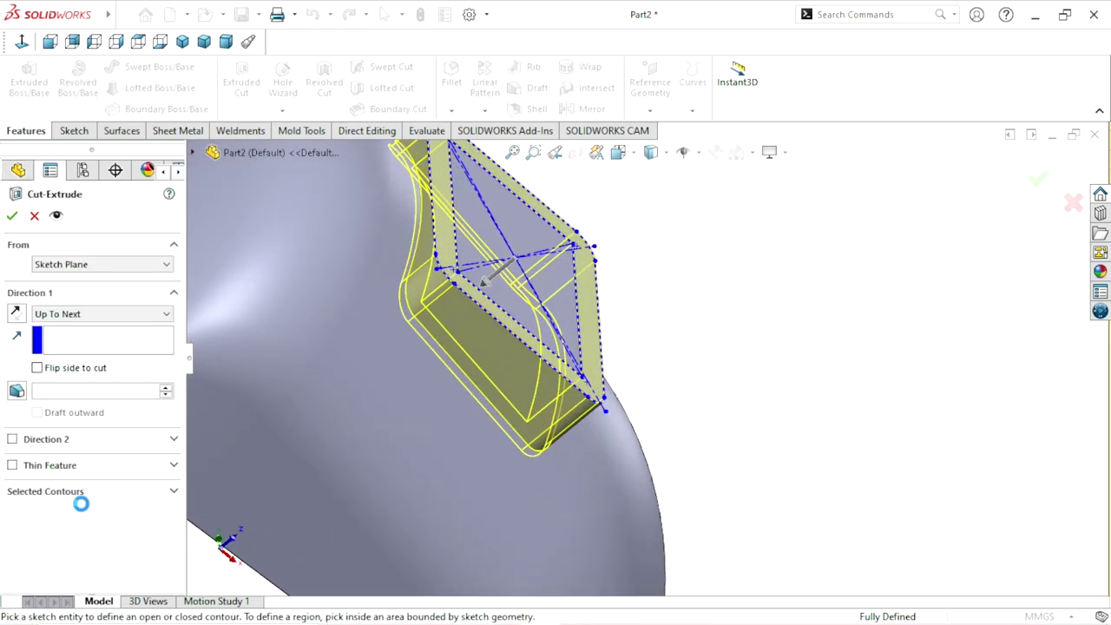
{"action": "right_click", "coordinate": [66, 510]}
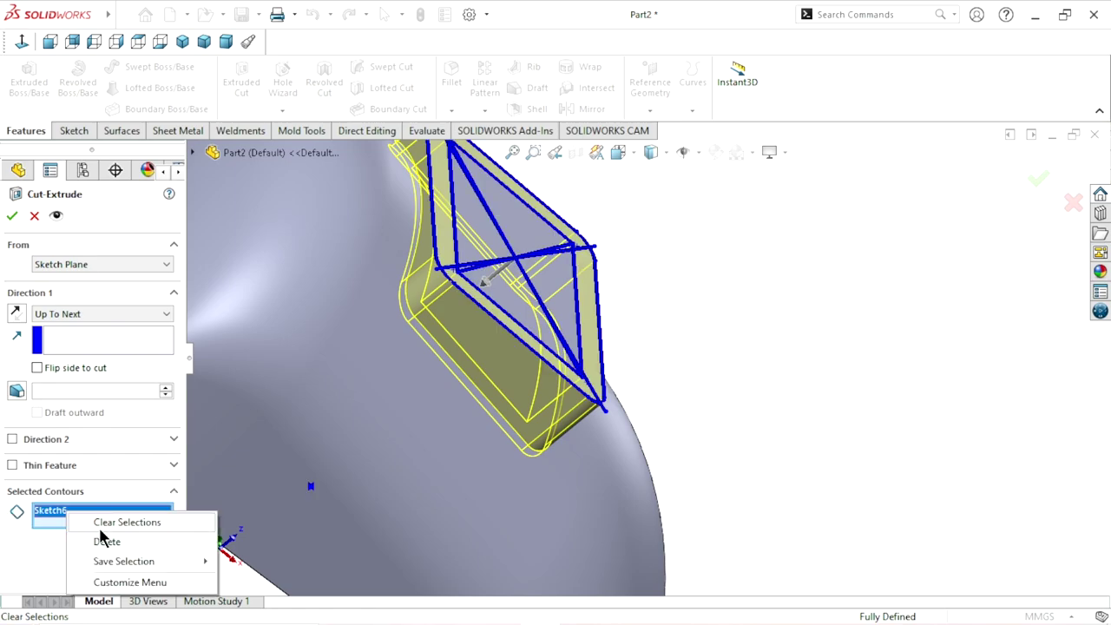
{"action": "left_click", "coordinate": [99, 526]}
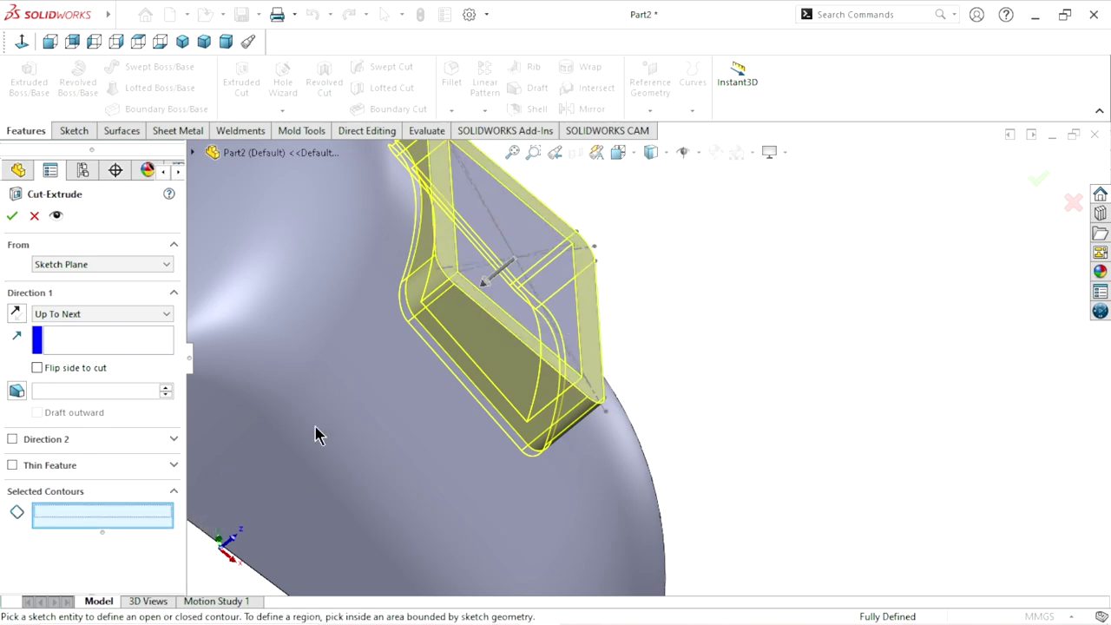
{"action": "left_click", "coordinate": [567, 371]}
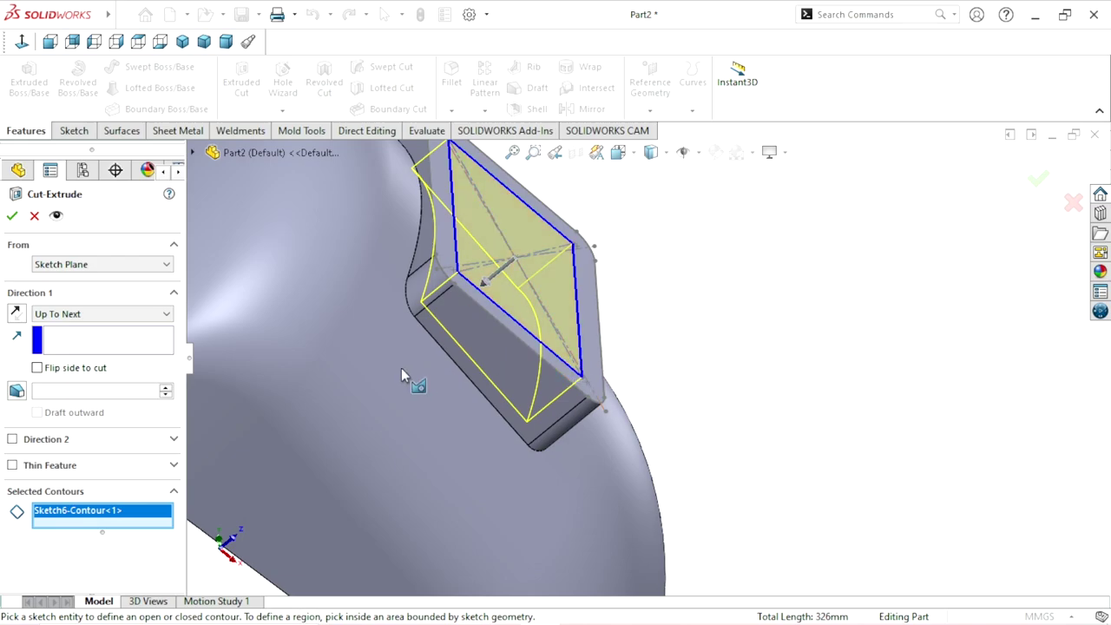
{"action": "left_click", "coordinate": [83, 314]}
{"action": "left_click", "coordinate": [80, 334]}
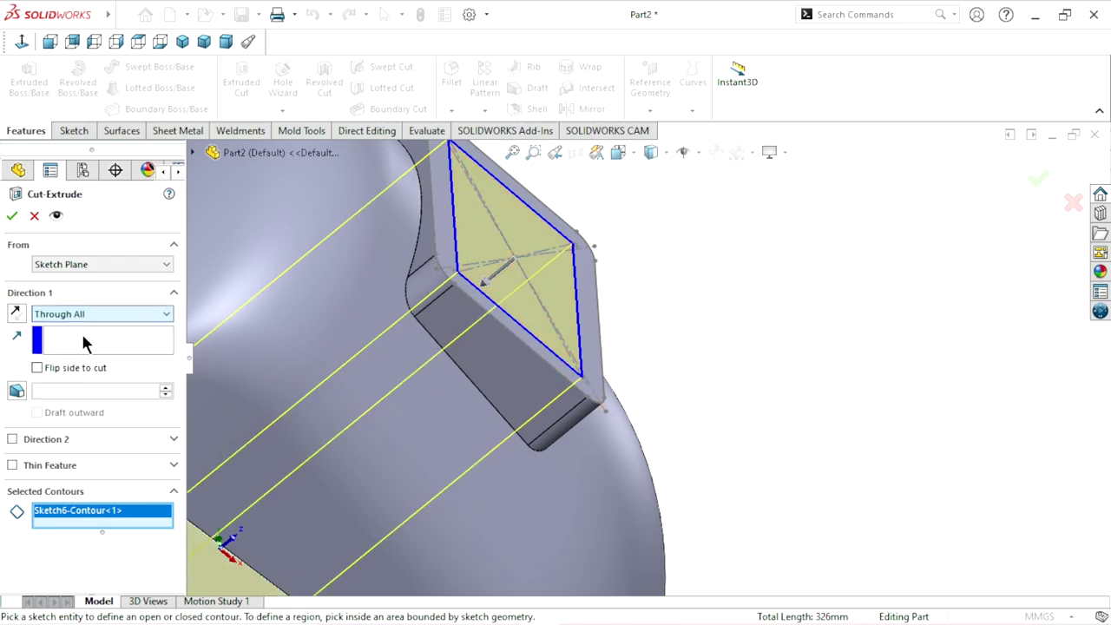
{"action": "left_click", "coordinate": [12, 215]}
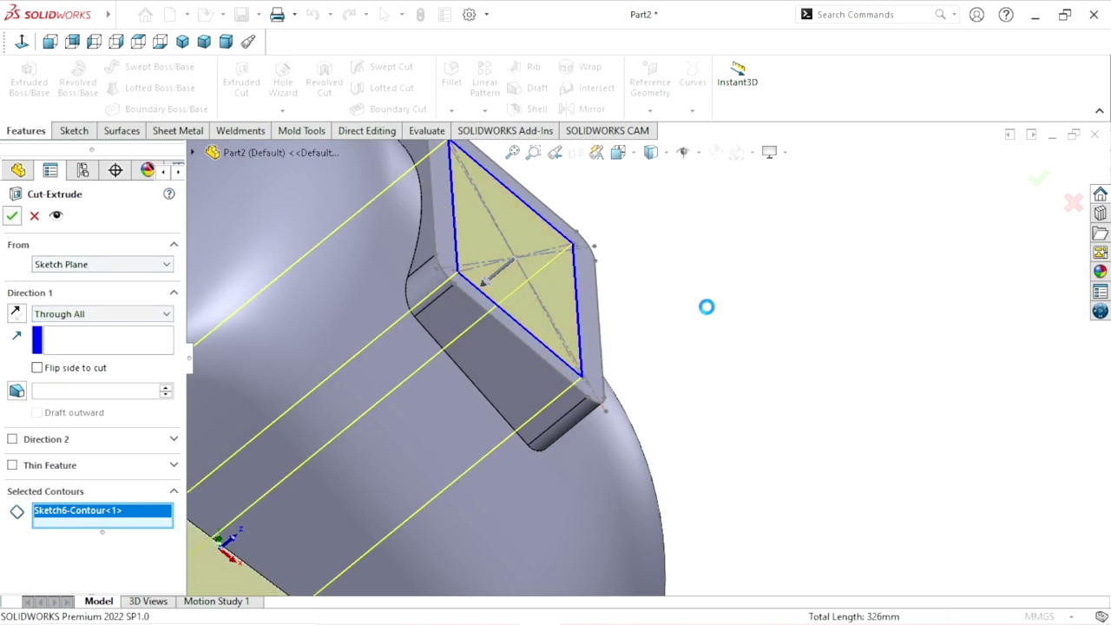
{"action": "mouse_move", "coordinate": [702, 350]}
{"action": "middle_mouse_down"}
{"action": "mouse_move", "coordinate": [658, 333]}
{"action": "mouse_move", "coordinate": [635, 400]}
{"action": "middle_mouse_up"}
{"action": "scroll", "coordinate": [634, 399], "scroll_direction": "up", "scroll_amount": 5}
{"action": "scroll", "coordinate": [590, 355], "scroll_direction": "down", "scroll_amount": 4}
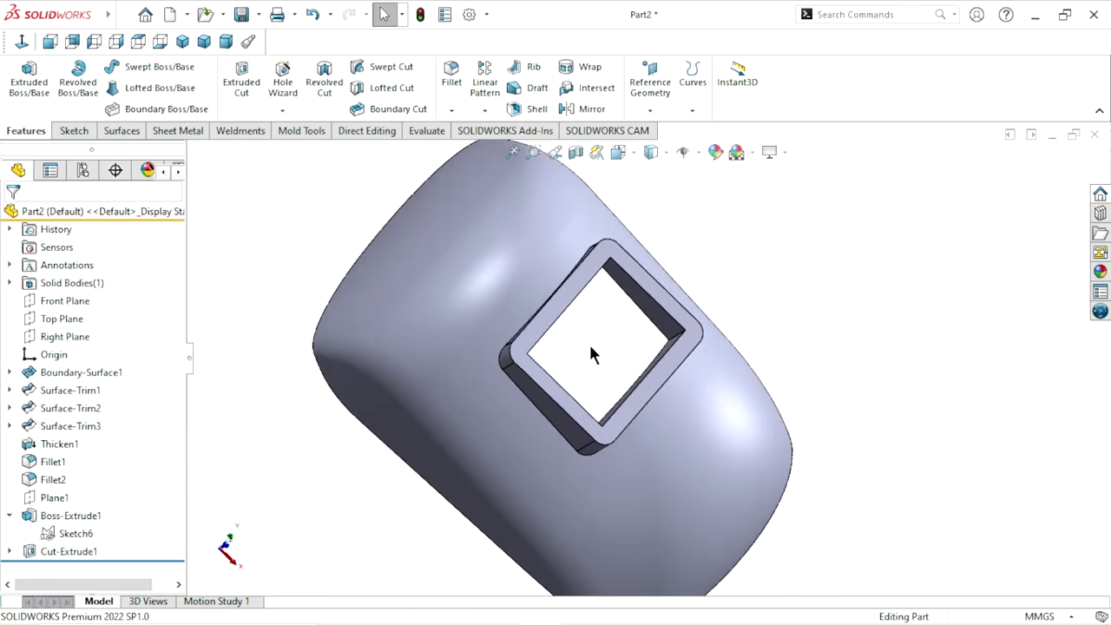
{"action": "mouse_move", "coordinate": [590, 354]}
{"action": "middle_mouse_down"}
{"action": "mouse_move", "coordinate": [764, 300]}
{"action": "mouse_move", "coordinate": [641, 310]}
{"action": "mouse_move", "coordinate": [588, 280]}
{"action": "middle_mouse_up"}
{"action": "scroll", "coordinate": [587, 281], "scroll_direction": "up", "scroll_amount": 5}
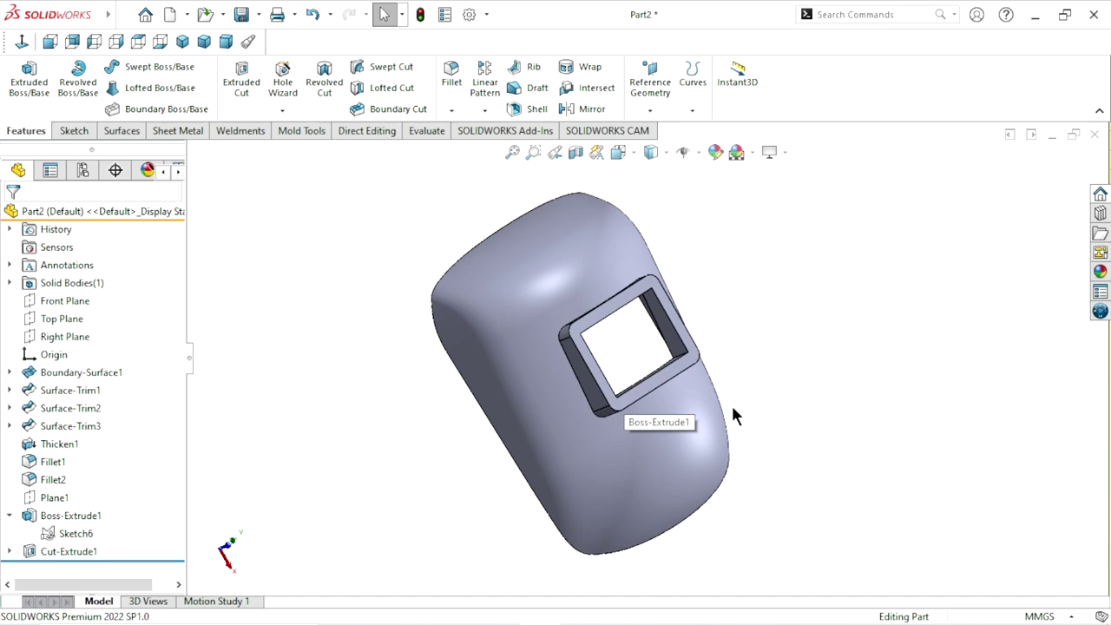
{"action": "scroll", "coordinate": [647, 441], "scroll_direction": "up", "scroll_amount": 3}
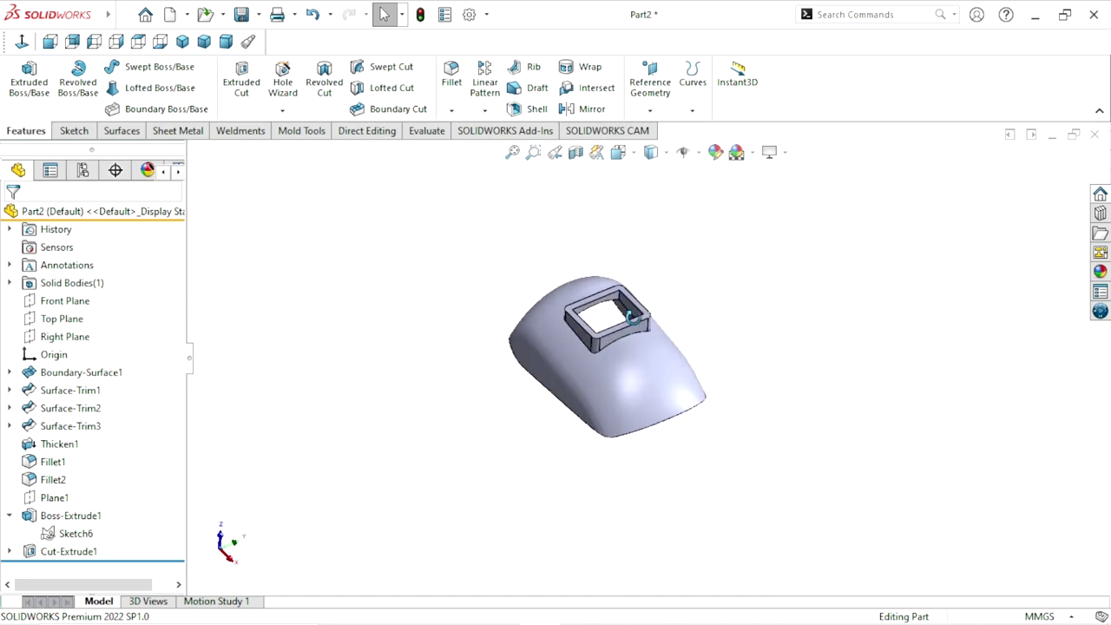
{"action": "middle_click_drag", "start_coordinate": [660, 435], "coordinate": [669, 442]}
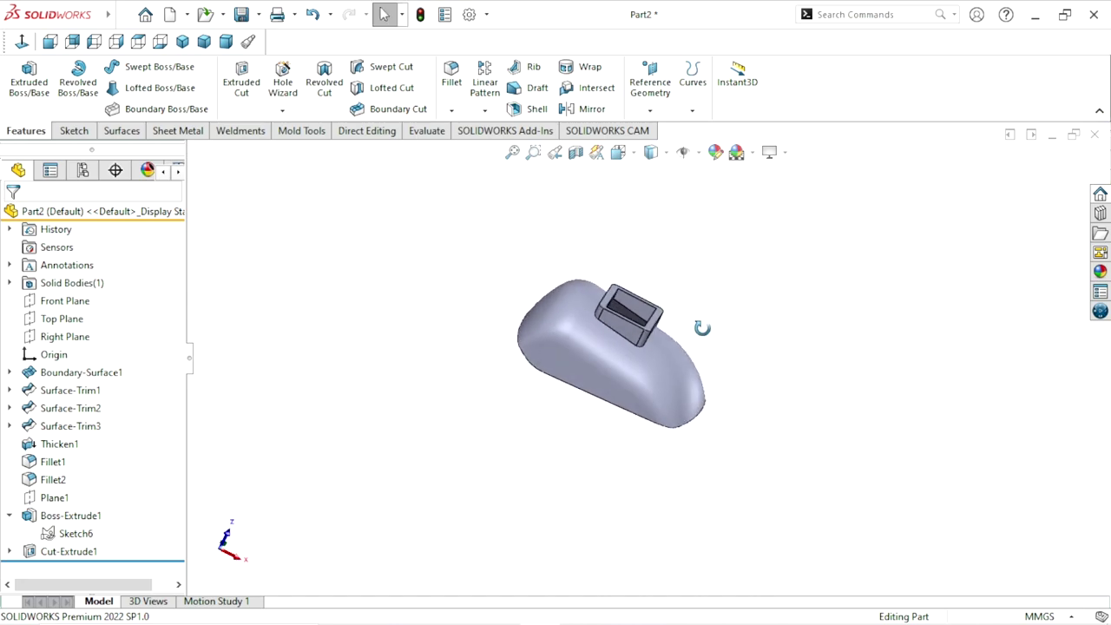
Start a sketch on the Top Plane with a Ø2 circle just below the shell
{"action": "left_click", "coordinate": [64, 320]}
{"action": "left_click", "coordinate": [77, 291]}
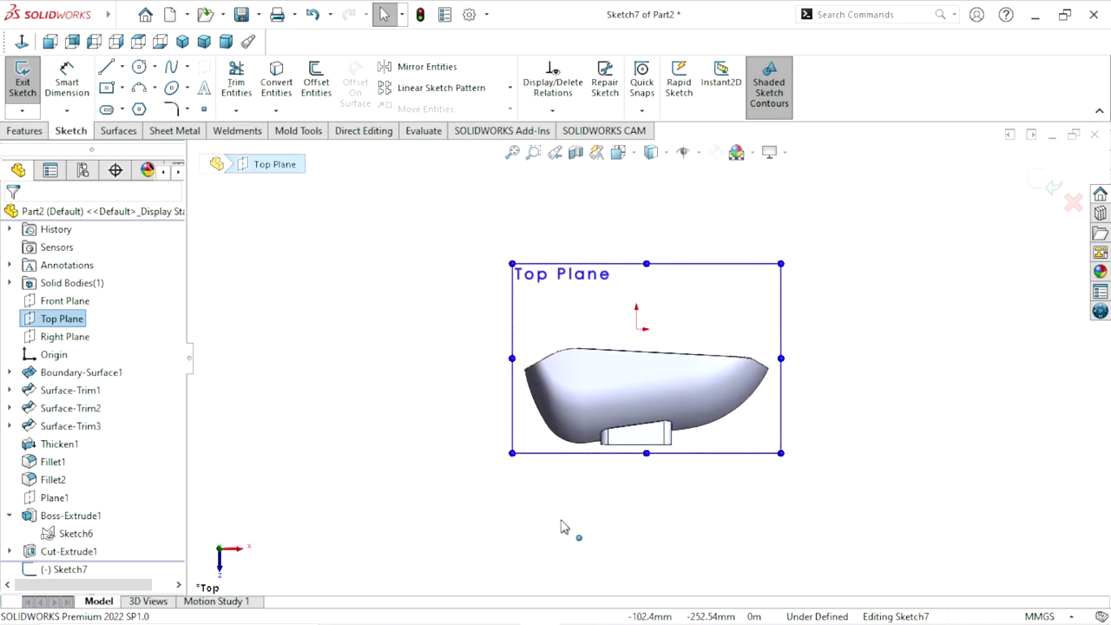
{"action": "scroll", "coordinate": [599, 500], "scroll_direction": "down", "scroll_amount": 4}
{"action": "scroll", "coordinate": [619, 482], "scroll_direction": "down", "scroll_amount": 2}
{"action": "scroll", "coordinate": [683, 478], "scroll_direction": "down", "scroll_amount": 2}
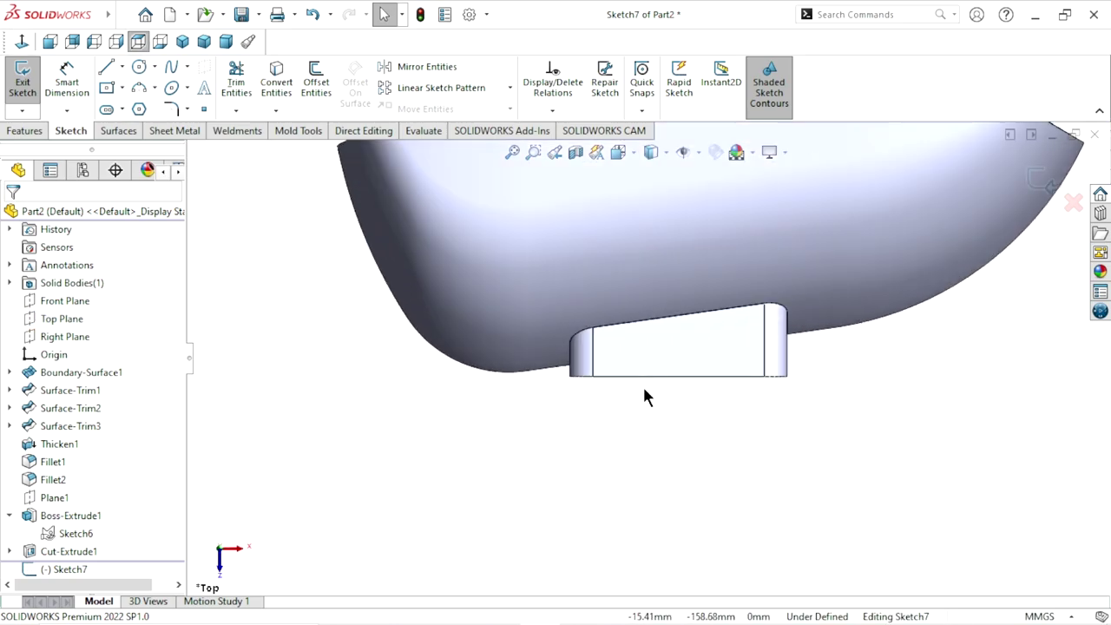
{"action": "scroll", "coordinate": [643, 388], "scroll_direction": "up", "scroll_amount": 1}
{"action": "scroll", "coordinate": [608, 387], "scroll_direction": "down", "scroll_amount": 1}
{"action": "scroll", "coordinate": [591, 382], "scroll_direction": "down", "scroll_amount": 2}
{"action": "scroll", "coordinate": [600, 365], "scroll_direction": "down", "scroll_amount": 1}
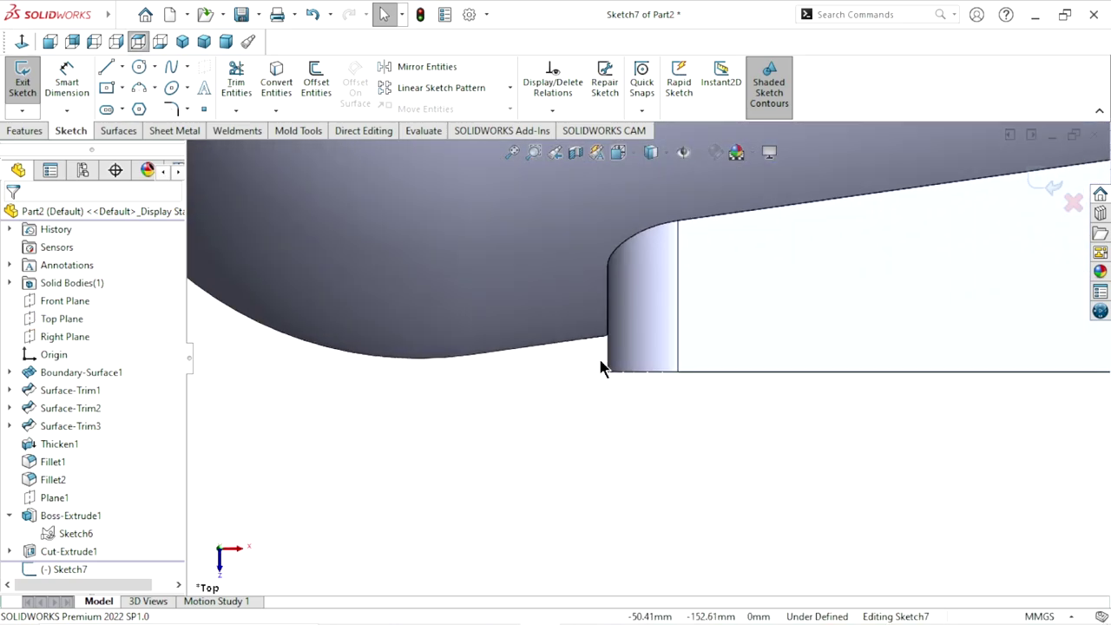
{"action": "scroll", "coordinate": [612, 364], "scroll_direction": "down", "scroll_amount": 1}
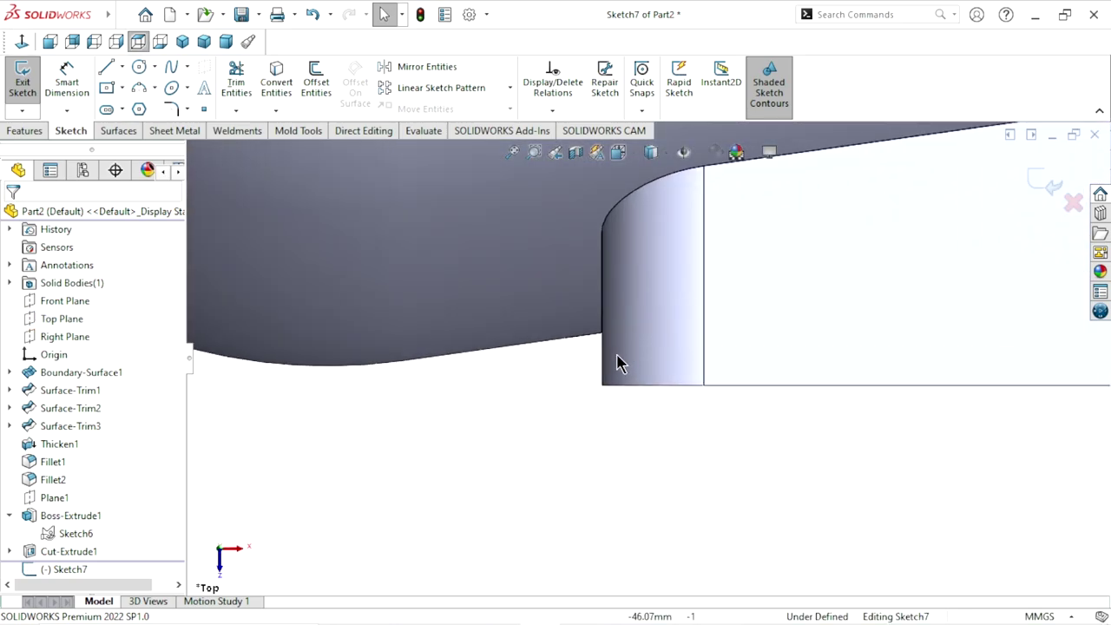
{"action": "left_click", "coordinate": [141, 71]}
{"action": "left_click", "coordinate": [544, 385]}
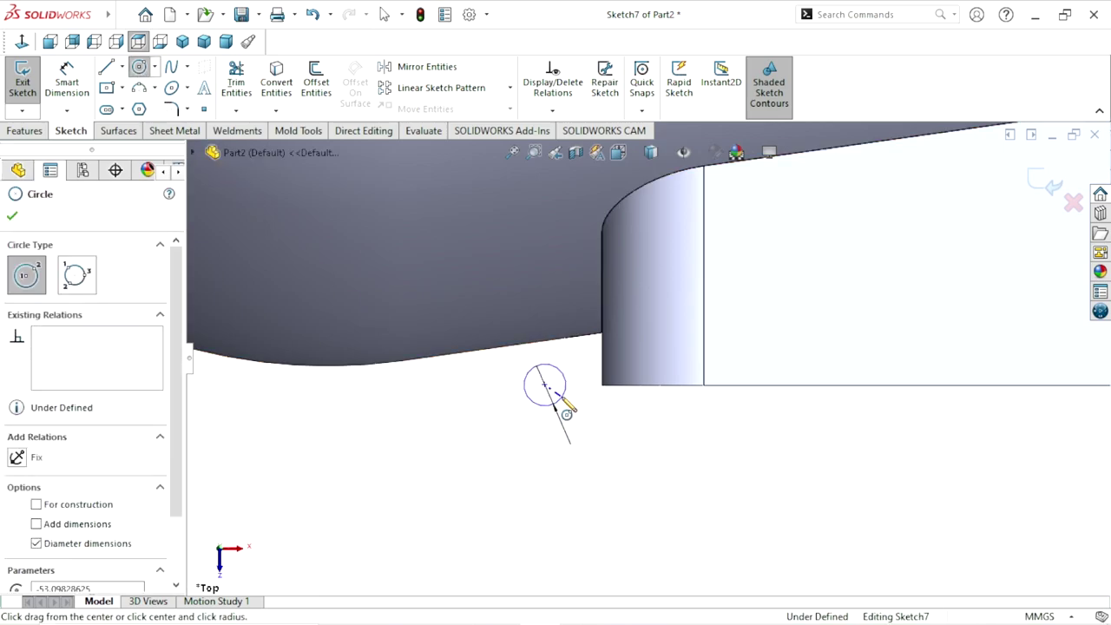
{"action": "left_click", "coordinate": [560, 400]}
{"action": "left_click", "coordinate": [84, 88]}
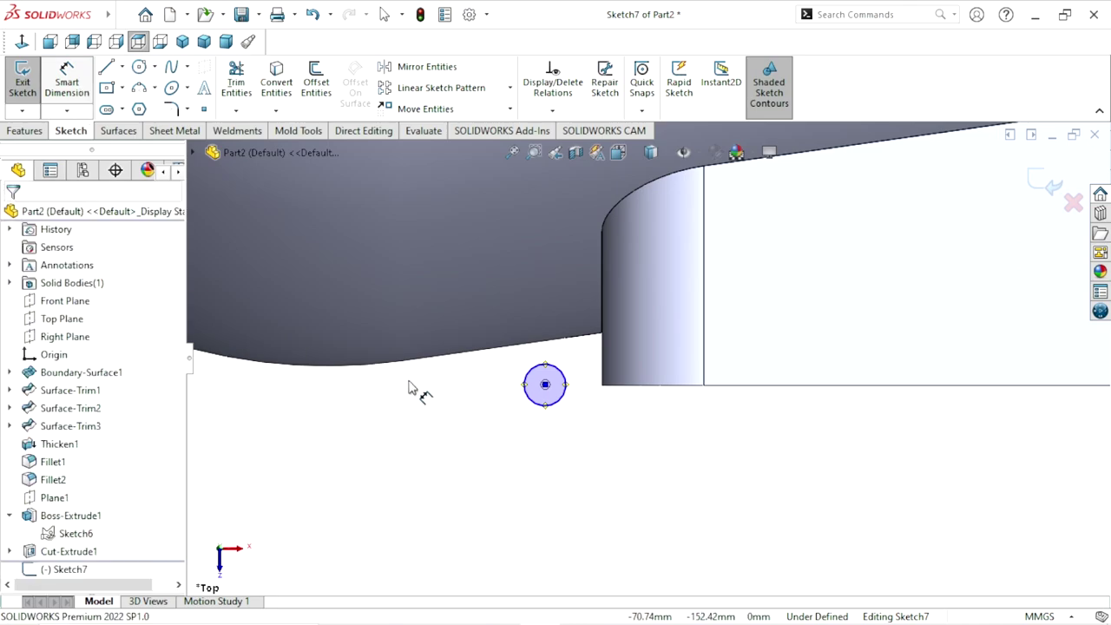
{"action": "left_click", "coordinate": [465, 413]}
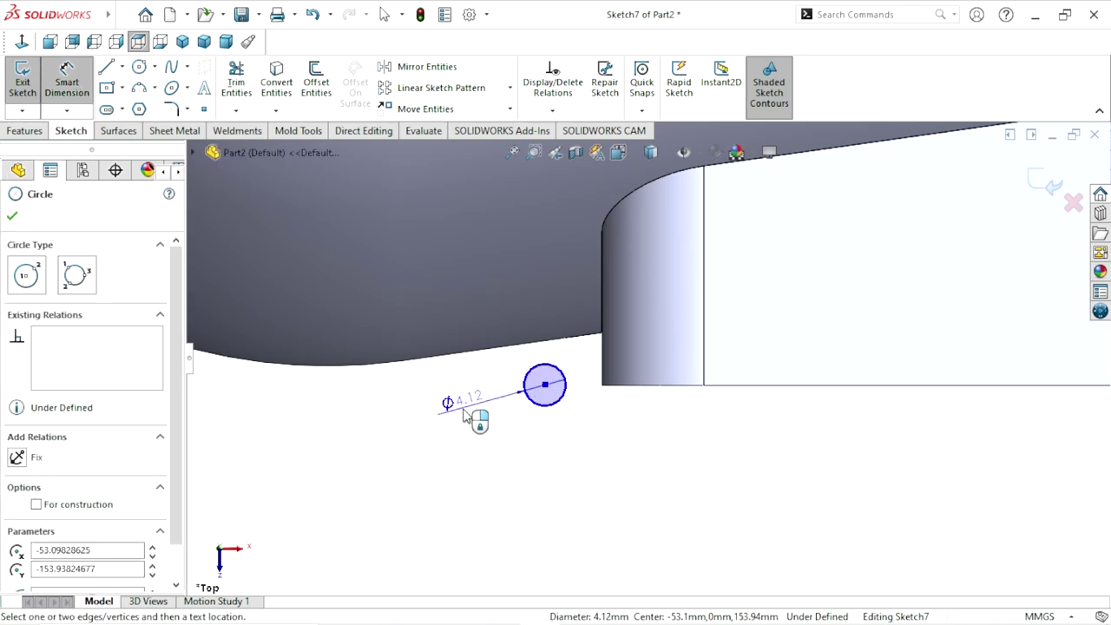
{"action": "left_click", "coordinate": [461, 423]}
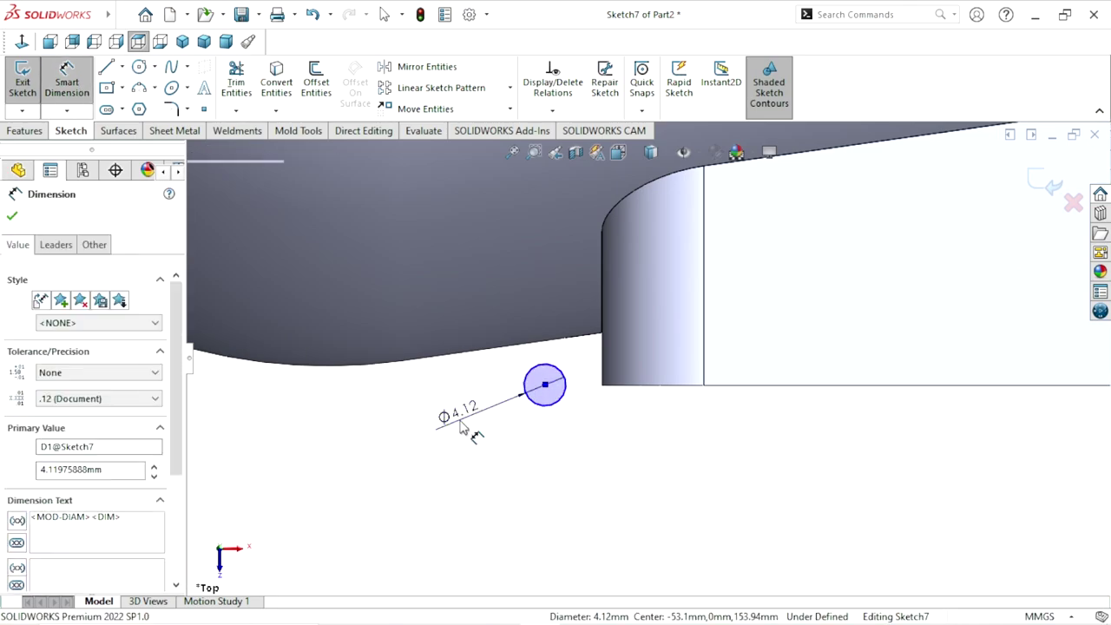
{"action": "type", "text": "2"}
{"action": "left_click", "coordinate": [390, 398]}
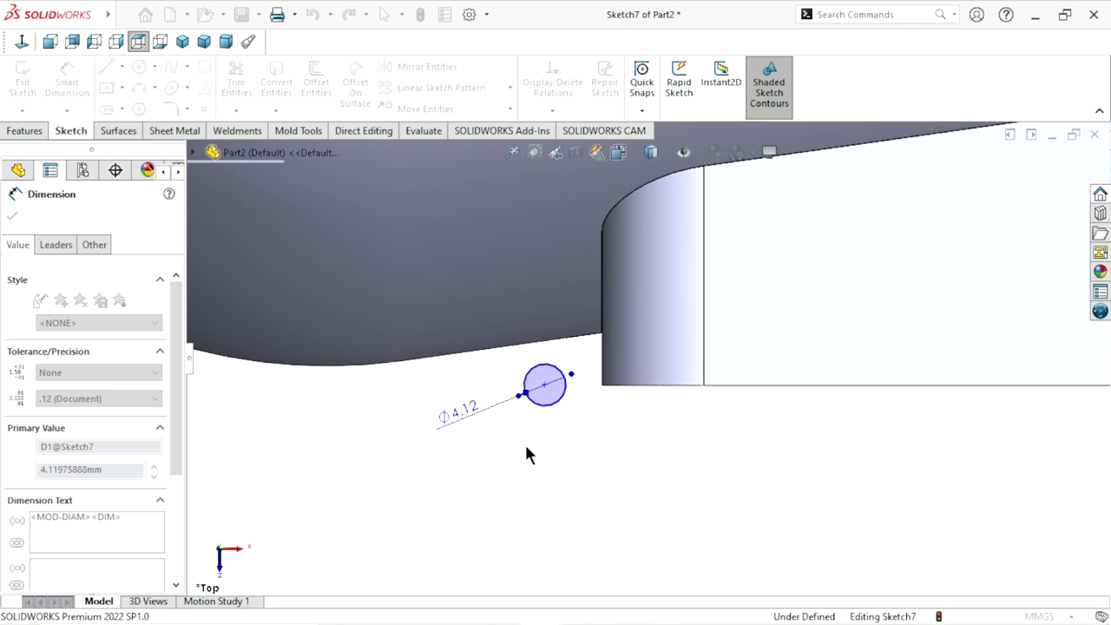
Add a concentric Ø1 circle inside the Ø2 circle
{"action": "scroll", "coordinate": [548, 405], "scroll_direction": "down", "scroll_amount": 2}
{"action": "scroll", "coordinate": [548, 405], "scroll_direction": "down", "scroll_amount": 2}
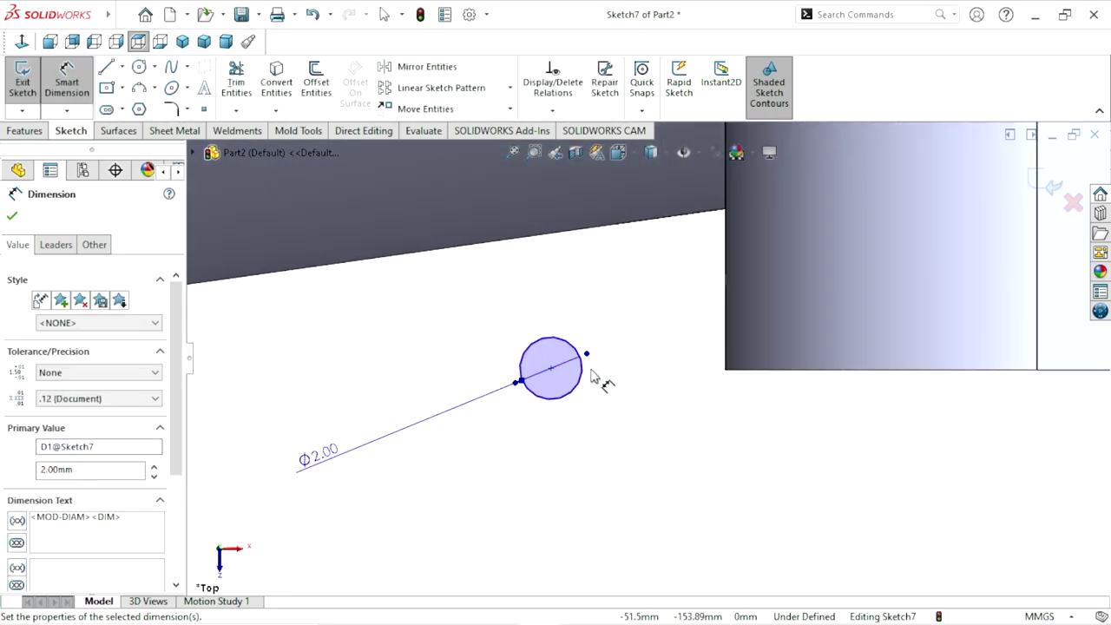
{"action": "scroll", "coordinate": [578, 382], "scroll_direction": "down", "scroll_amount": 2}
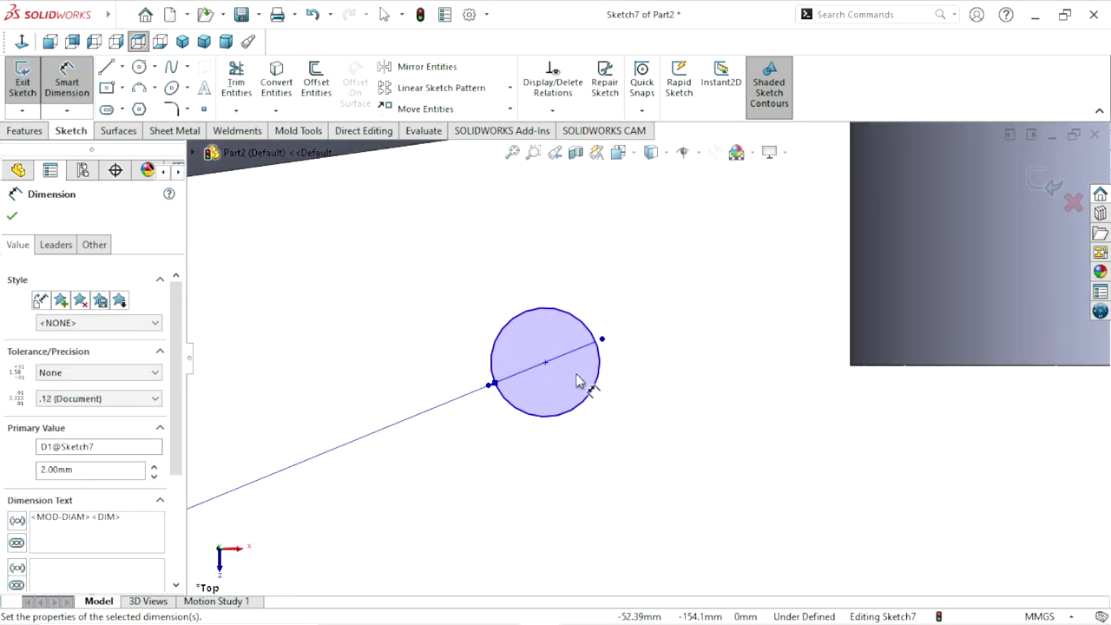
{"action": "left_click", "coordinate": [140, 64]}
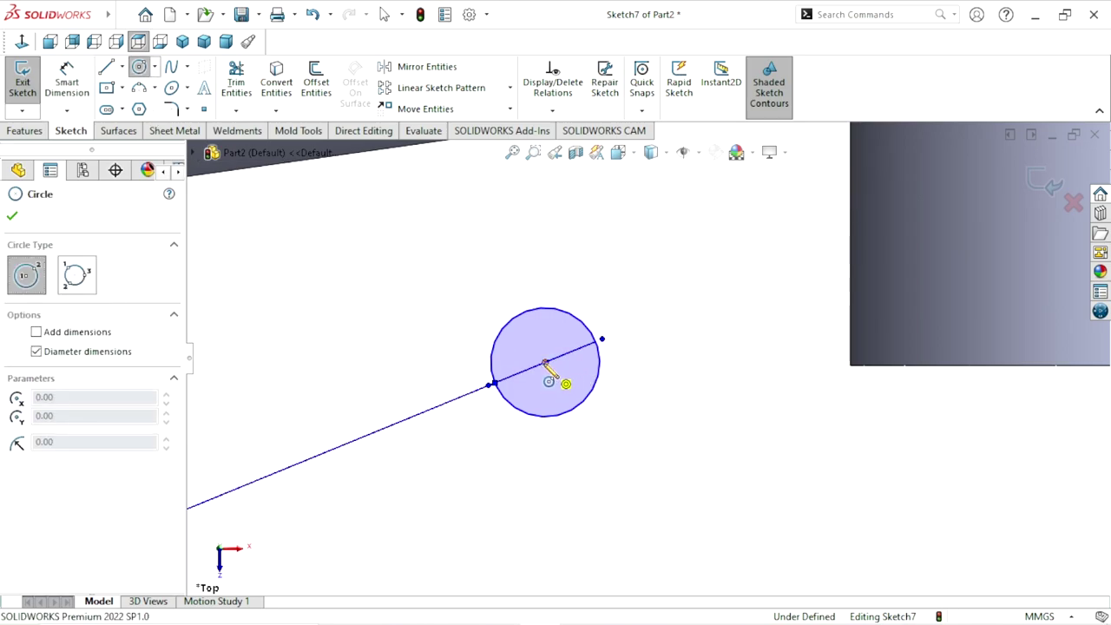
{"action": "left_click", "coordinate": [545, 363]}
{"action": "left_click", "coordinate": [554, 384]}
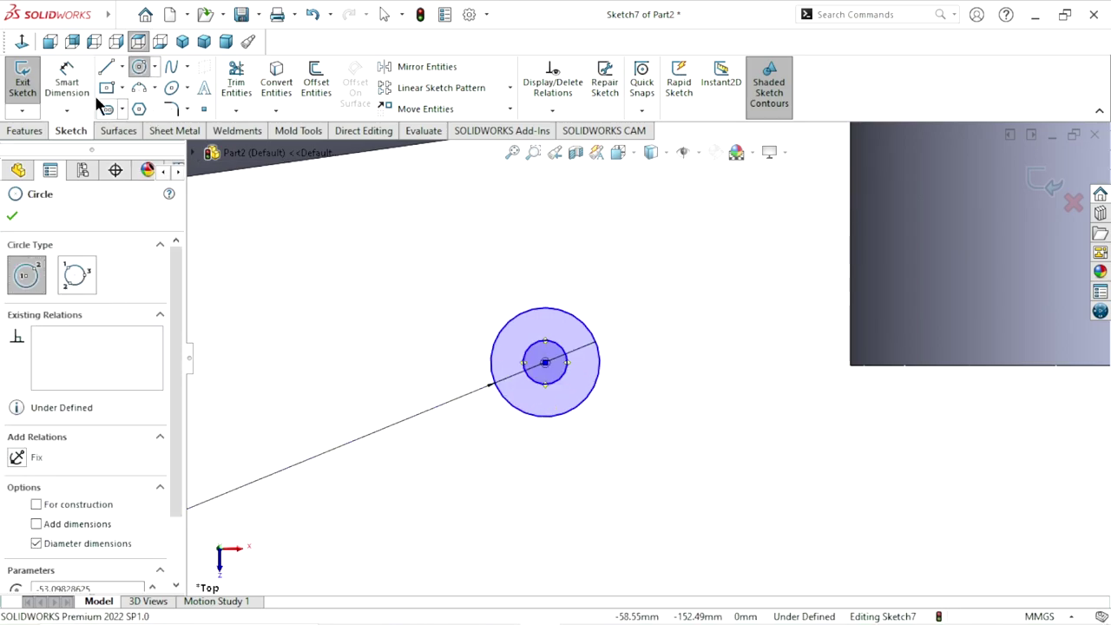
{"action": "left_click", "coordinate": [68, 83]}
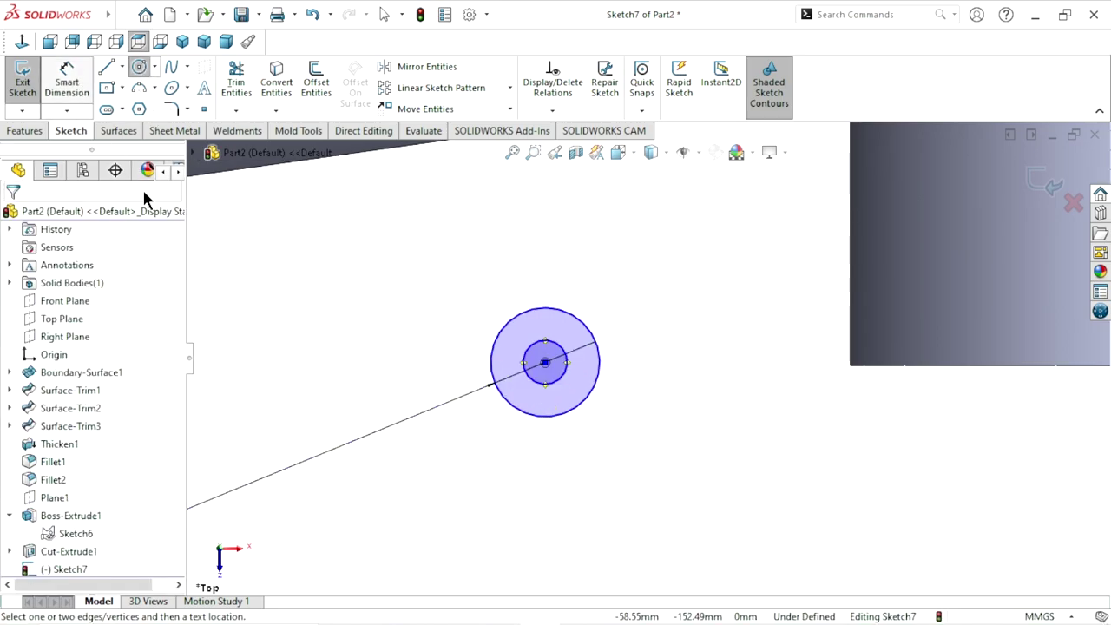
{"action": "left_click", "coordinate": [527, 384]}
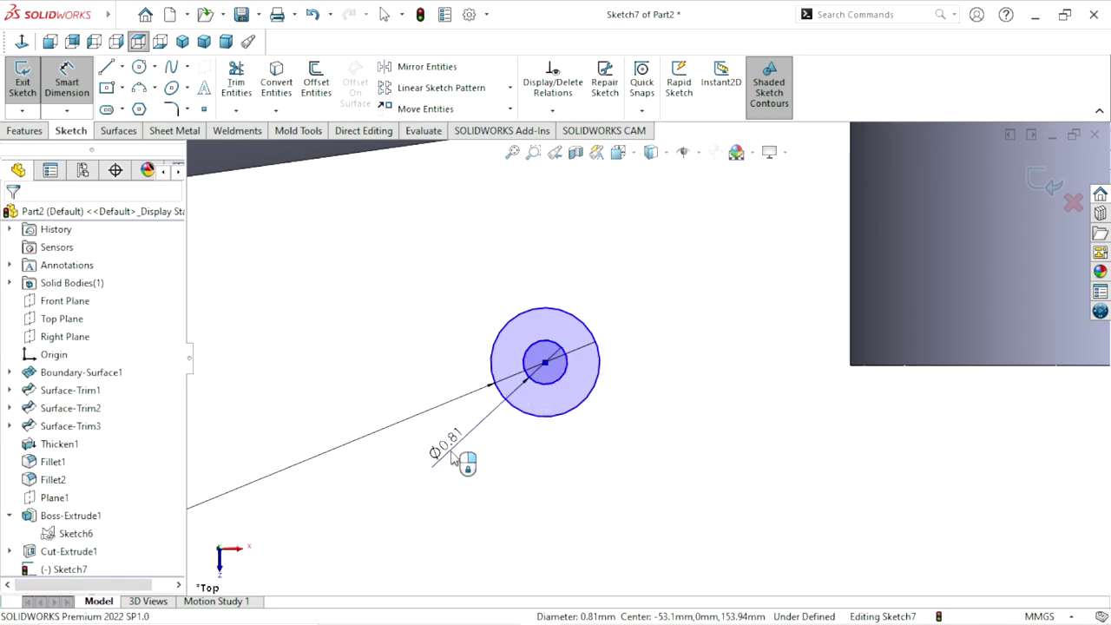
{"action": "left_click", "coordinate": [451, 458]}
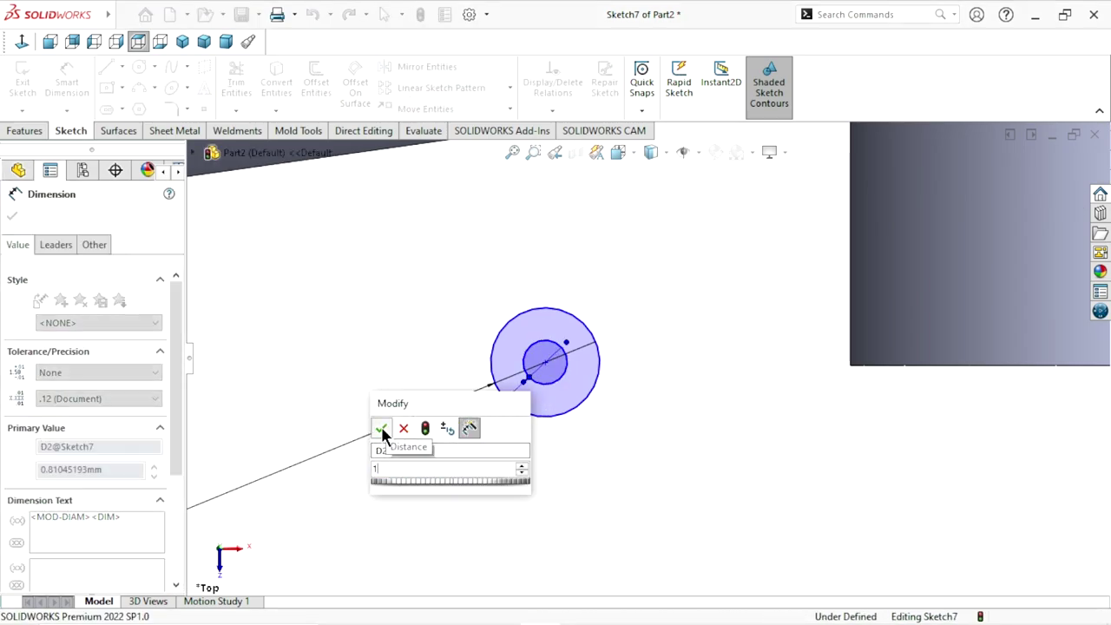
{"action": "left_click", "coordinate": [381, 426]}
{"action": "scroll", "coordinate": [698, 391], "scroll_direction": "up", "scroll_amount": 3}
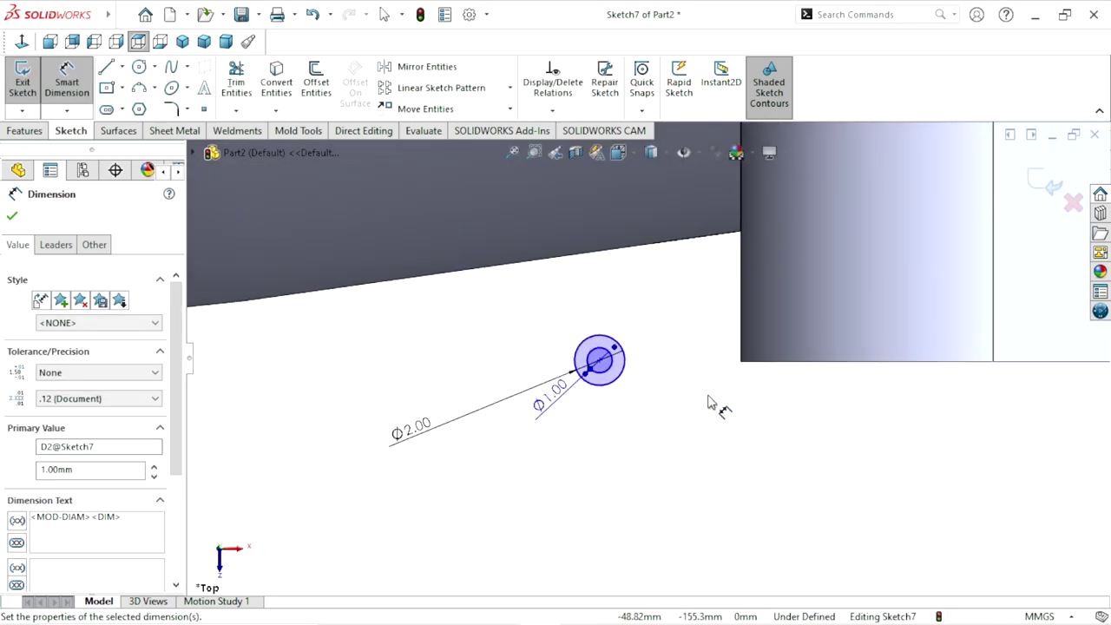
{"action": "scroll", "coordinate": [708, 404], "scroll_direction": "down", "scroll_amount": 2}
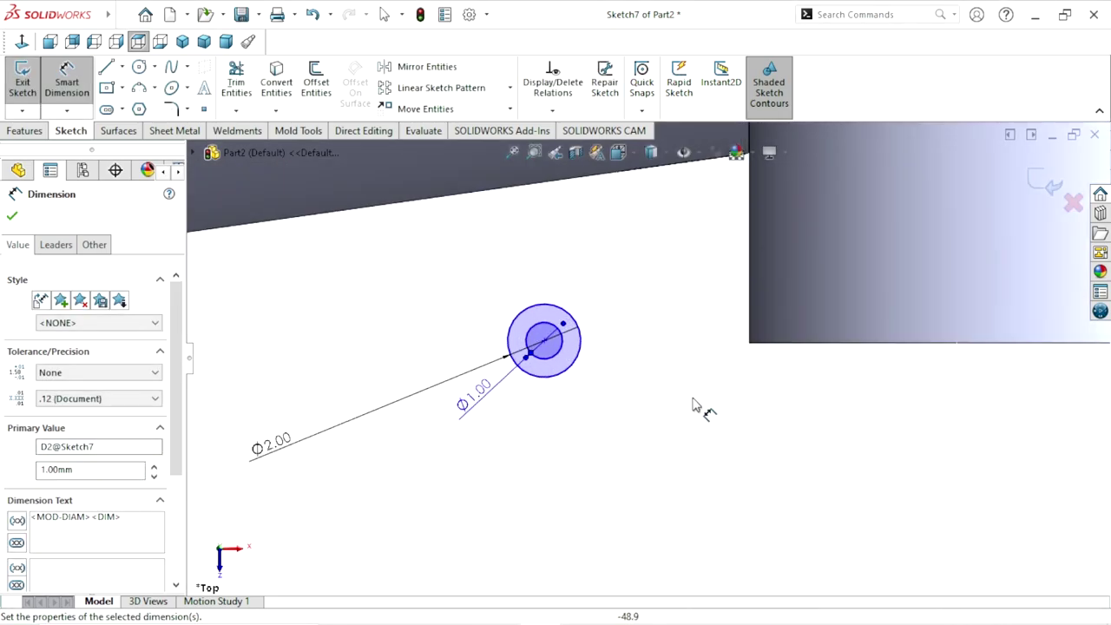
Draw a horizontal centerline from the circle centre to the body corner
{"action": "left_click", "coordinate": [123, 66]}
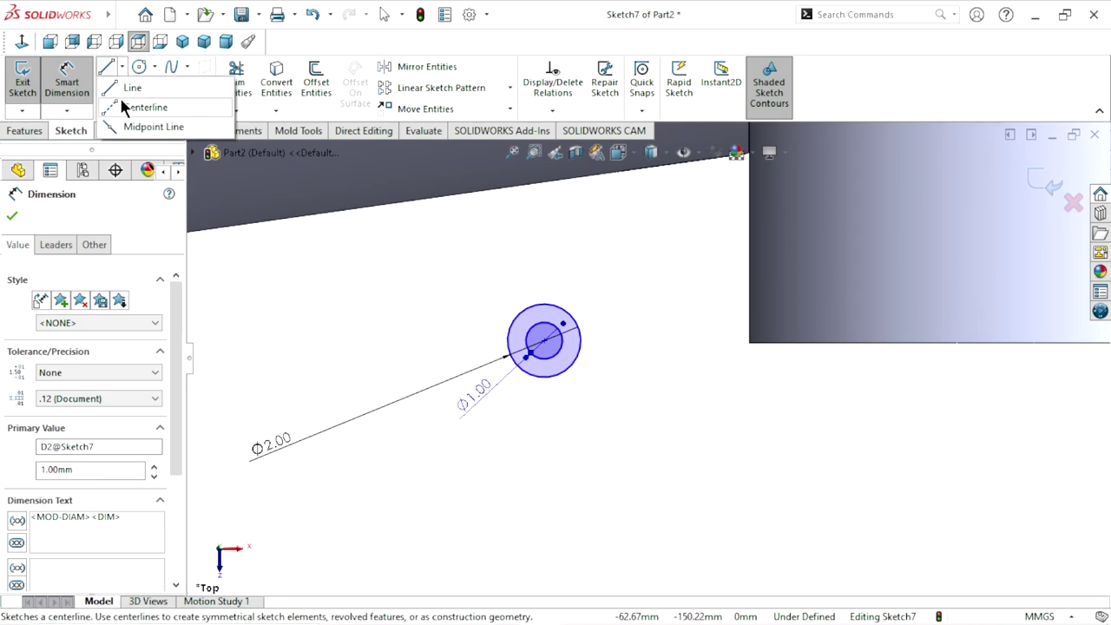
{"action": "left_click", "coordinate": [122, 105]}
{"action": "left_click", "coordinate": [544, 341]}
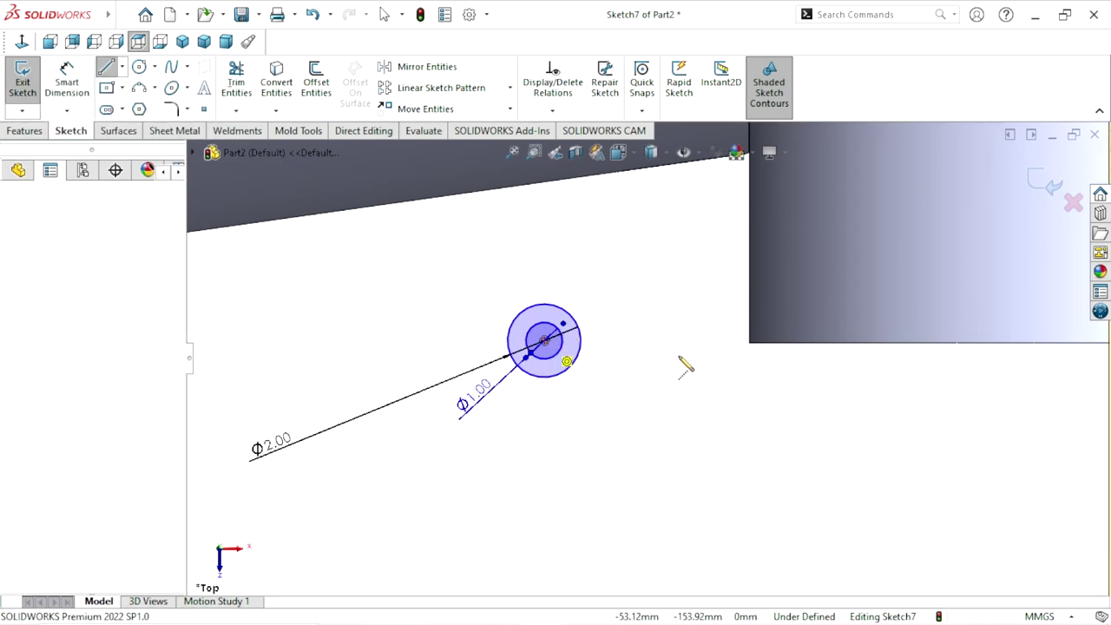
{"action": "right_click", "coordinate": [652, 258]}
{"action": "left_click", "coordinate": [686, 288]}
{"action": "key", "text": "Escape"}
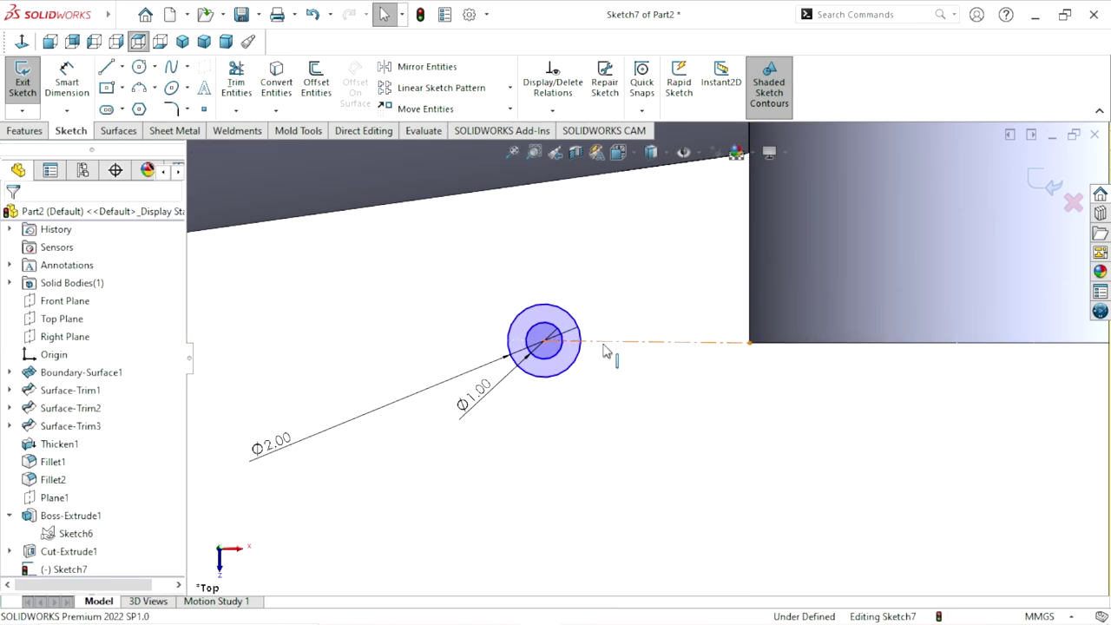
{"action": "left_click", "coordinate": [608, 347]}
{"action": "left_click", "coordinate": [657, 275]}
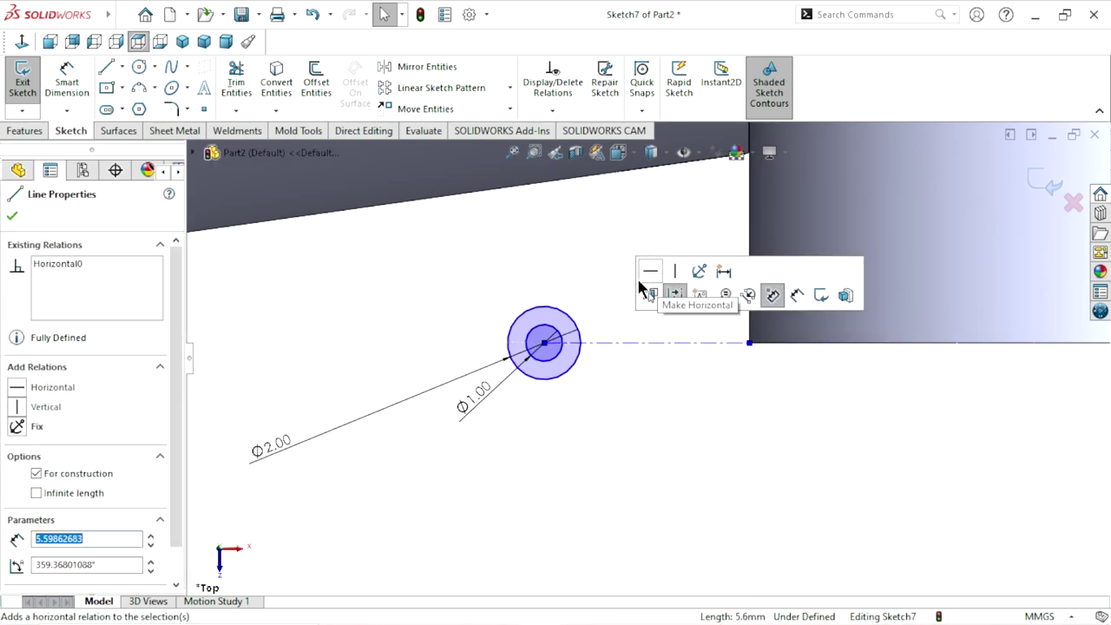
Dimension the gap between the Ø2 circle and the body corner to 0.5 mm
{"action": "left_click", "coordinate": [76, 99]}
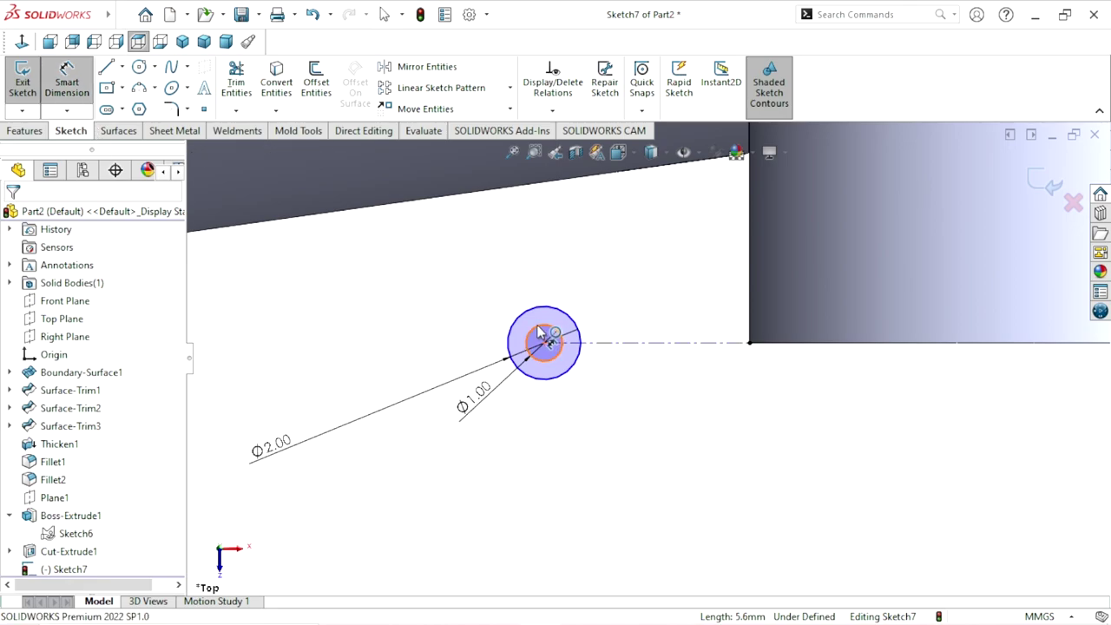
{"action": "left_click", "coordinate": [751, 350]}
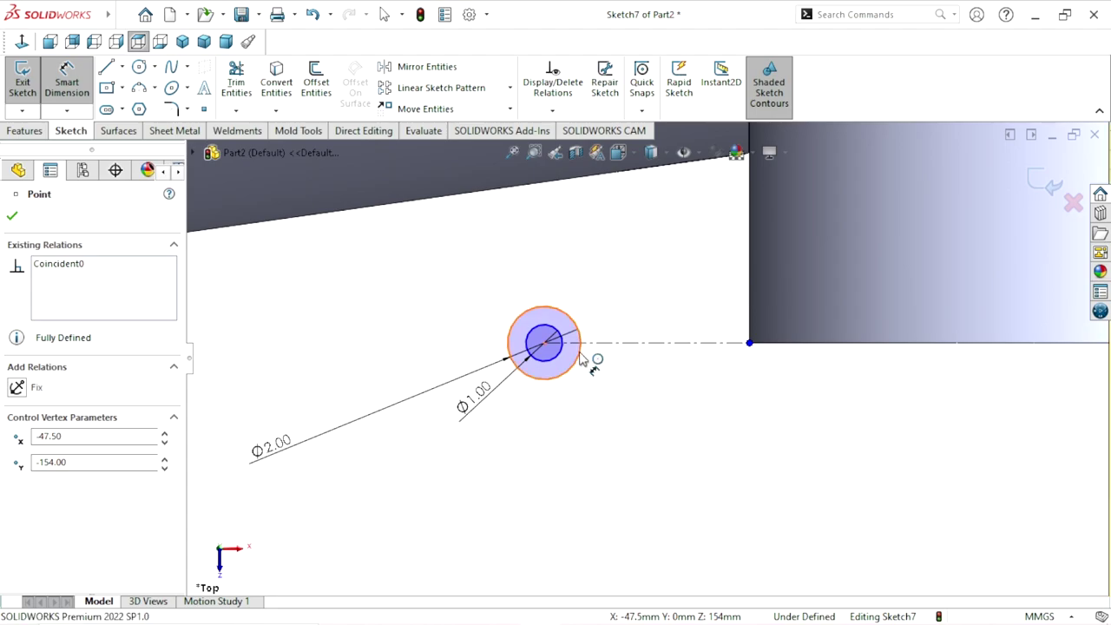
{"action": "left_click", "coordinate": [587, 361]}
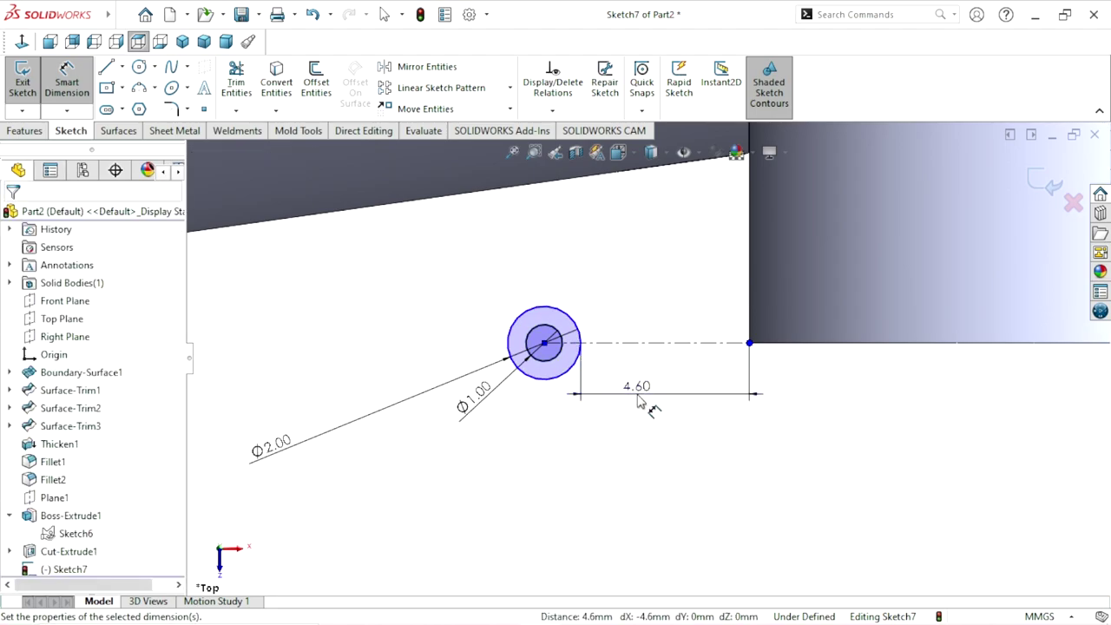
{"action": "left_click", "coordinate": [638, 399]}
{"action": "type", "text": "0.5"}
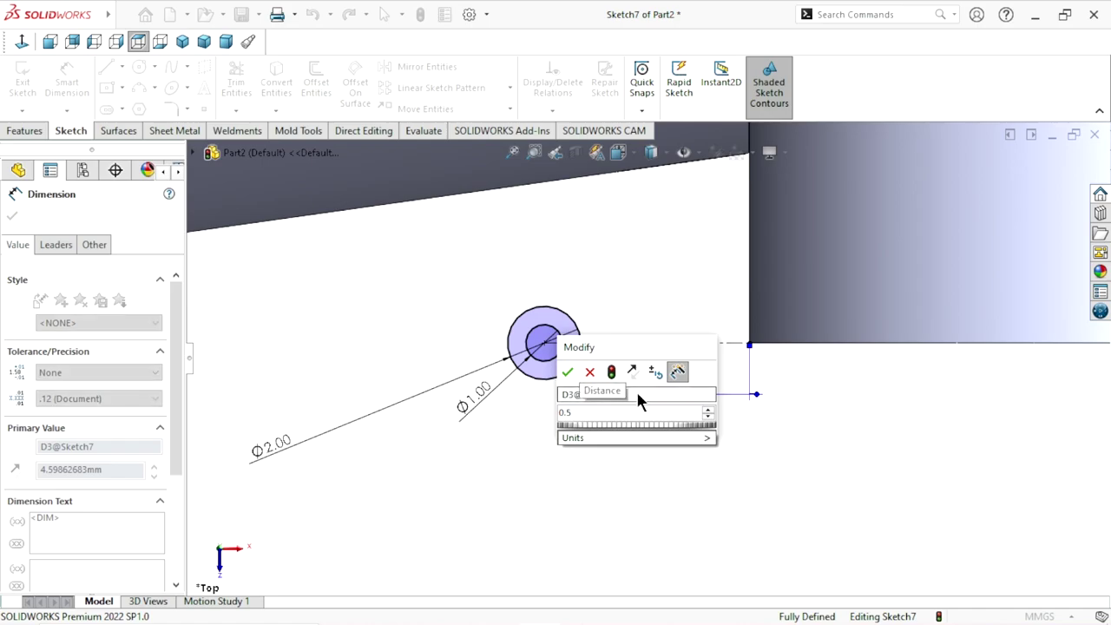
{"action": "left_click", "coordinate": [568, 372]}
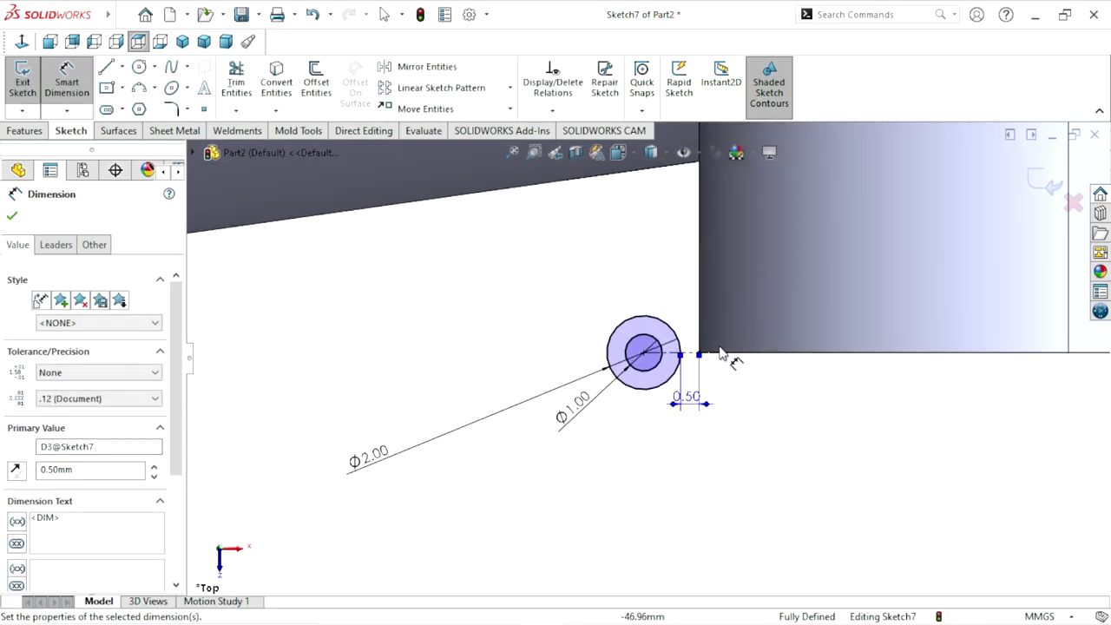
{"action": "scroll", "coordinate": [717, 360], "scroll_direction": "down", "scroll_amount": 1}
{"action": "scroll", "coordinate": [699, 374], "scroll_direction": "down", "scroll_amount": 1}
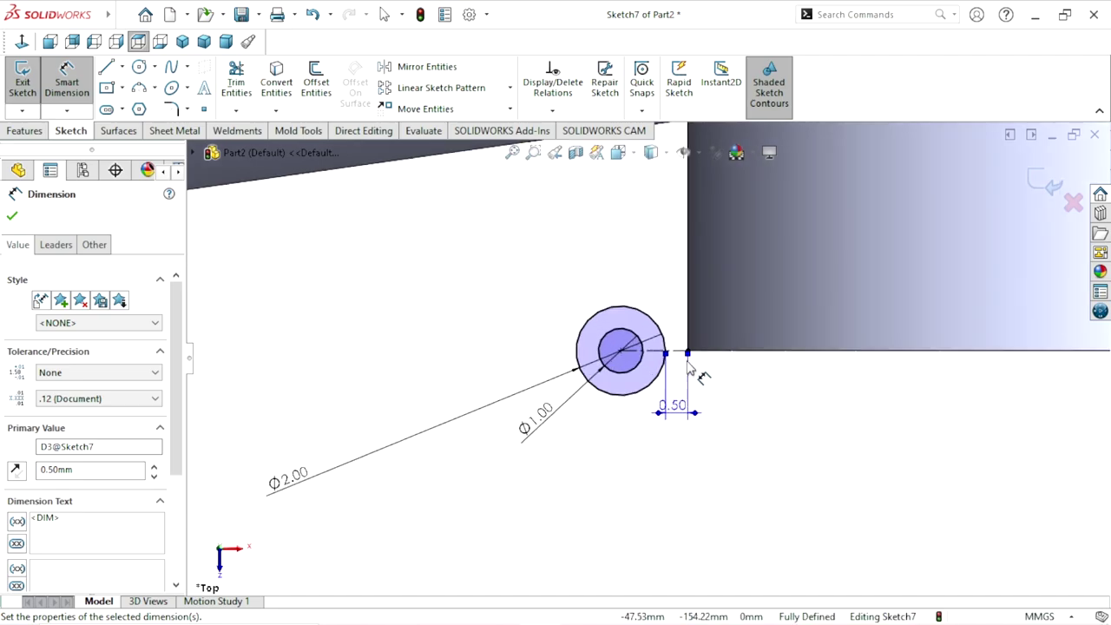
{"action": "left_click", "coordinate": [12, 217]}
{"action": "scroll", "coordinate": [713, 353], "scroll_direction": "down", "scroll_amount": 2}
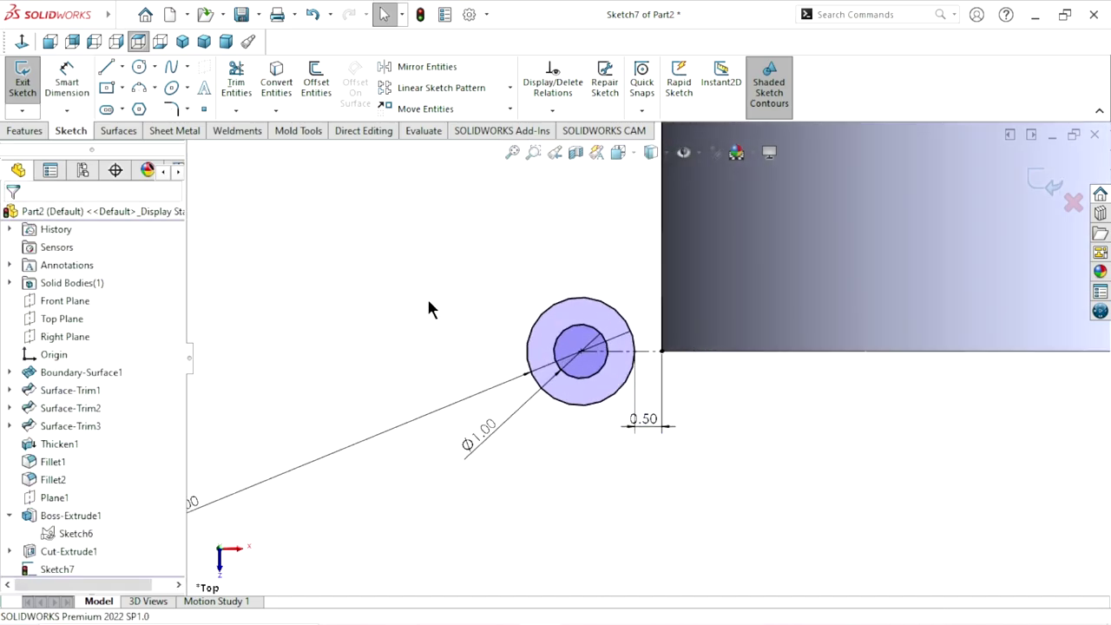
Draw a three-point arc from the top of the Ø2 circle to the body's vertical edge
{"action": "left_click", "coordinate": [139, 87]}
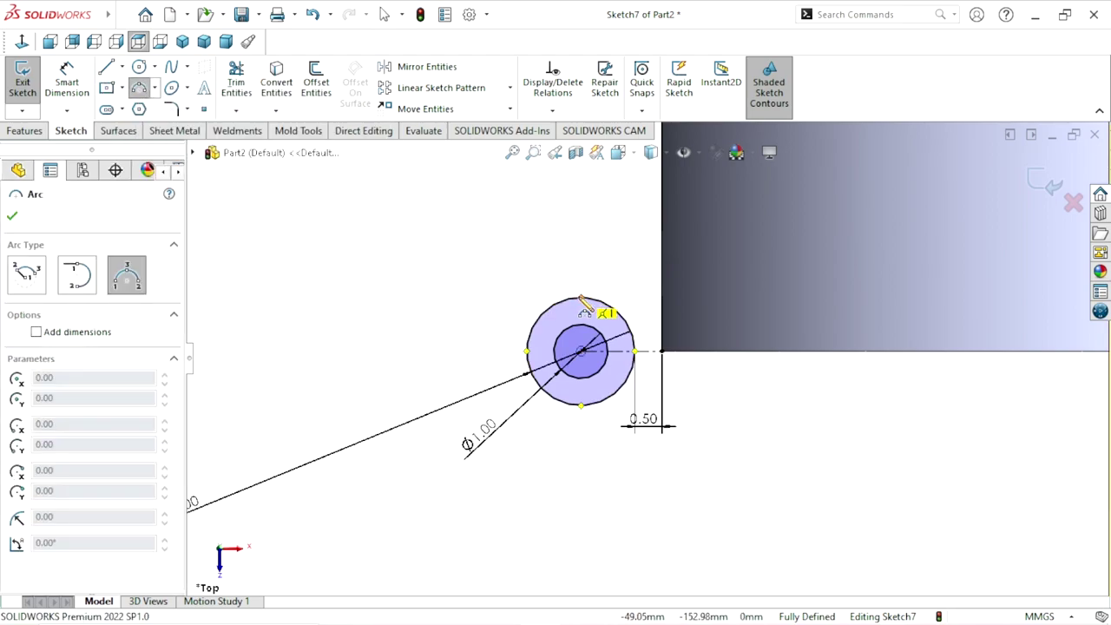
{"action": "left_click", "coordinate": [580, 298]}
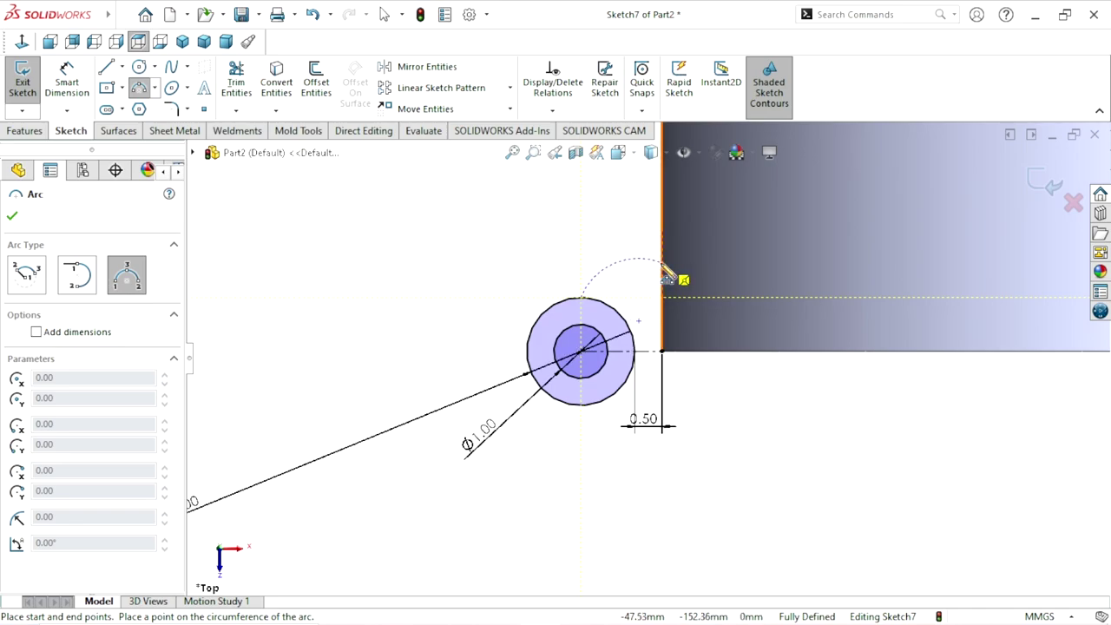
{"action": "left_click", "coordinate": [667, 276]}
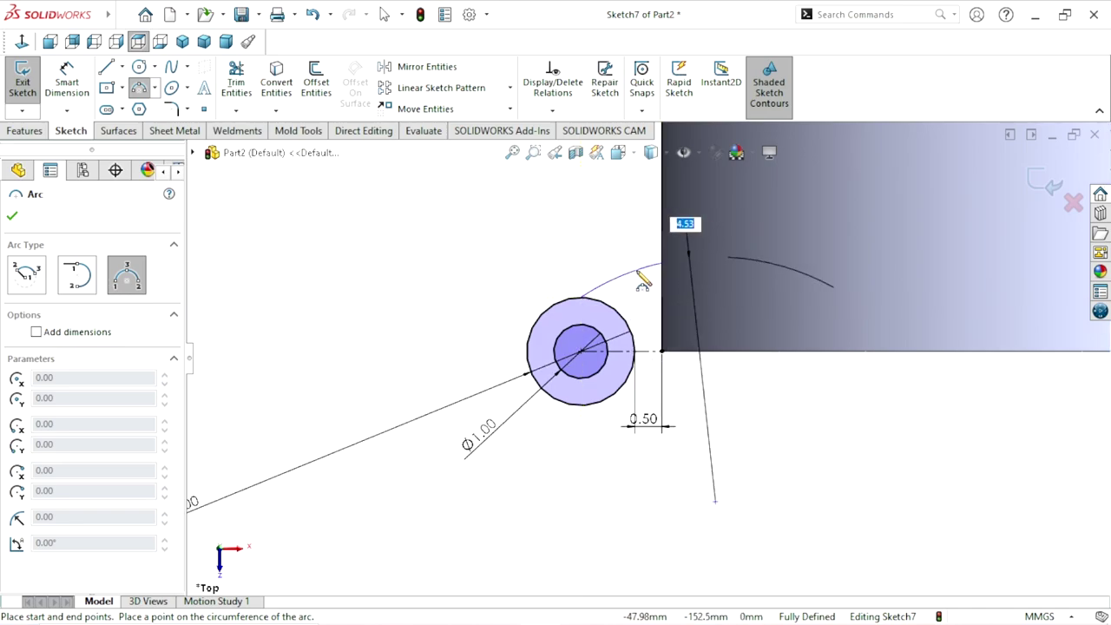
{"action": "left_click", "coordinate": [642, 279]}
{"action": "right_click", "coordinate": [524, 252]}
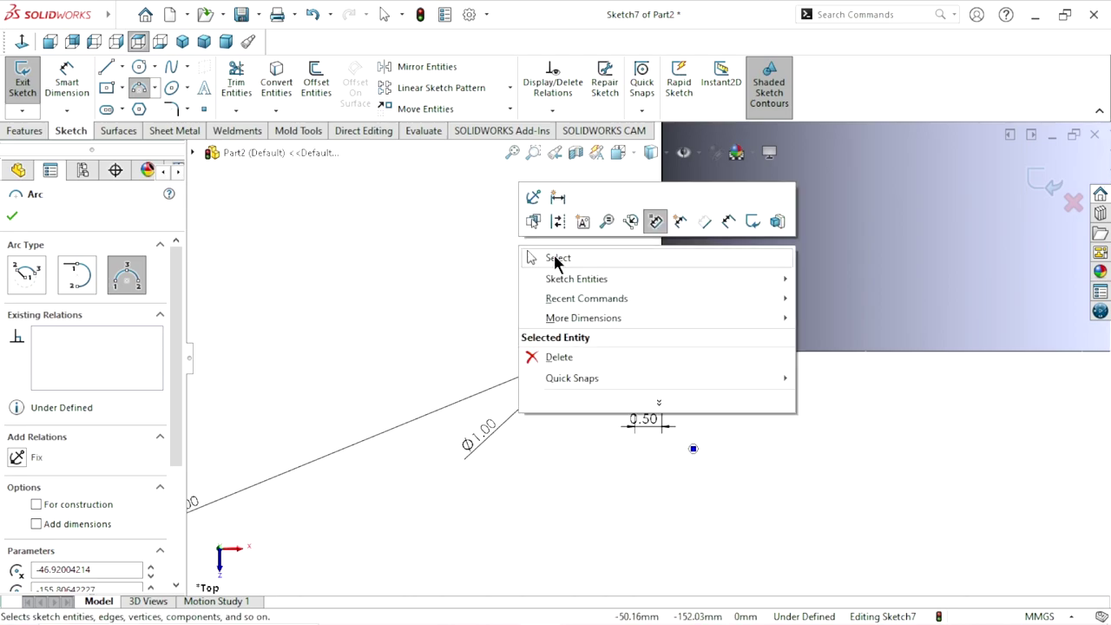
{"action": "left_click", "coordinate": [556, 260]}
Make the arc tangent to the Ø2 circle
{"action": "left_click", "coordinate": [583, 292]}
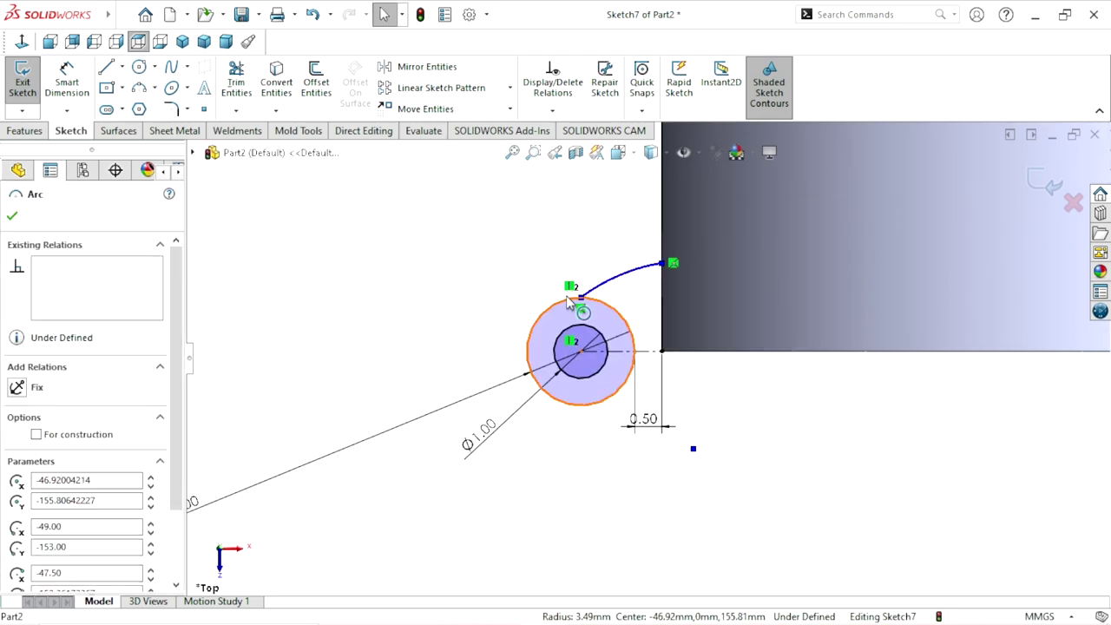
{"action": "left_click", "coordinate": [566, 299], "text": "ctrl"}
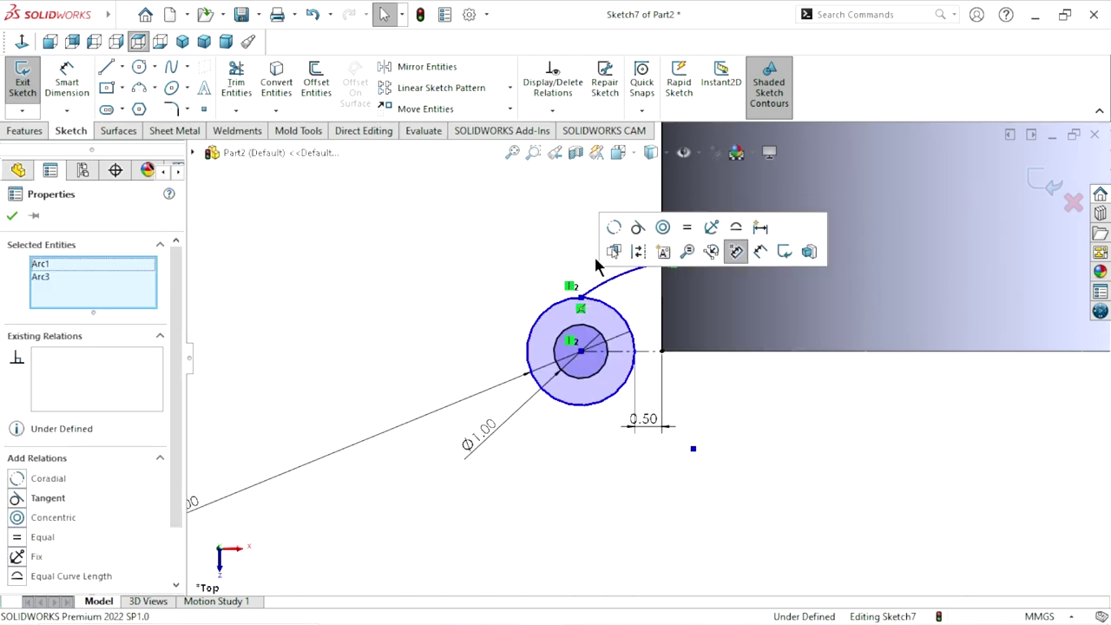
{"action": "left_click", "coordinate": [638, 227]}
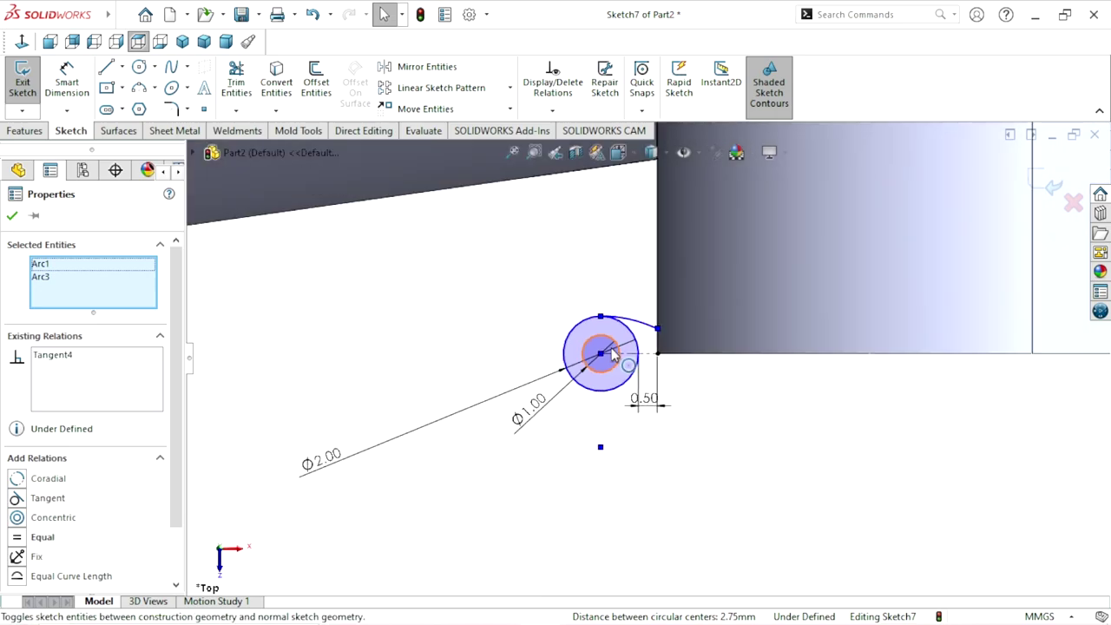
{"action": "scroll", "coordinate": [678, 363], "scroll_direction": "down", "scroll_amount": 1}
{"action": "scroll", "coordinate": [677, 365], "scroll_direction": "up", "scroll_amount": 1}
{"action": "scroll", "coordinate": [679, 367], "scroll_direction": "down", "scroll_amount": 1}
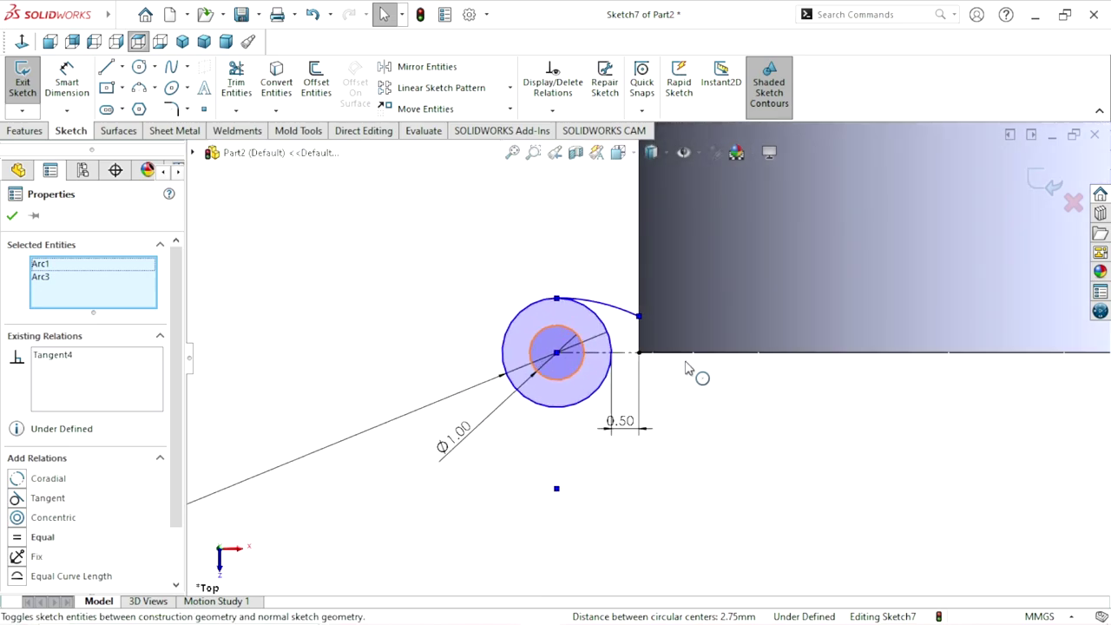
{"action": "scroll", "coordinate": [684, 369], "scroll_direction": "down", "scroll_amount": 1}
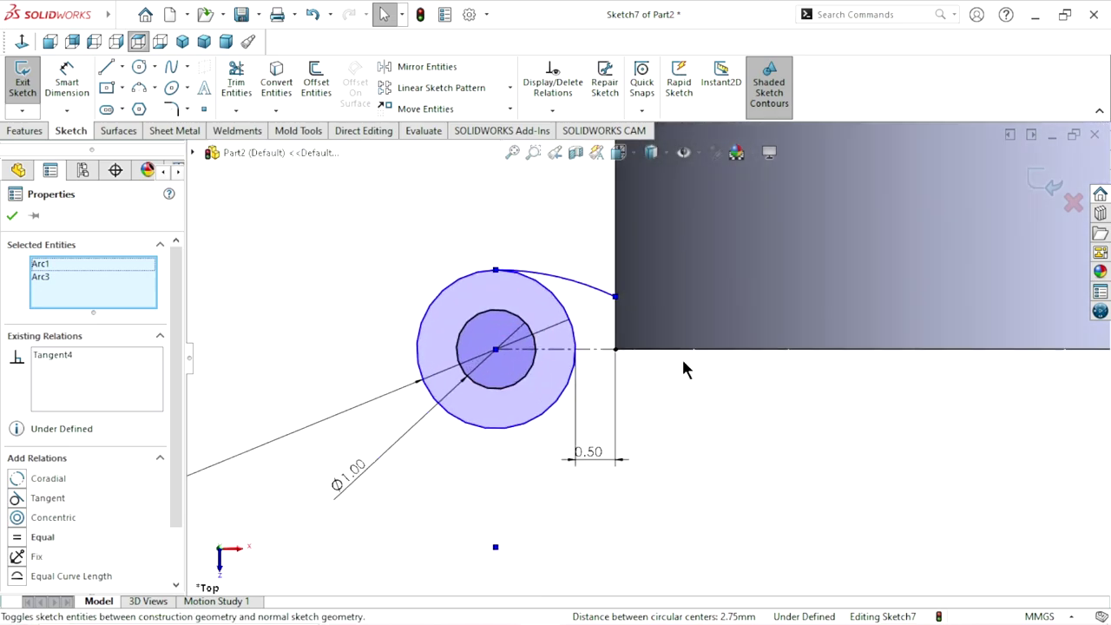
Drag the arc's end point upward to flatten the curve
{"action": "left_click", "coordinate": [615, 298]}
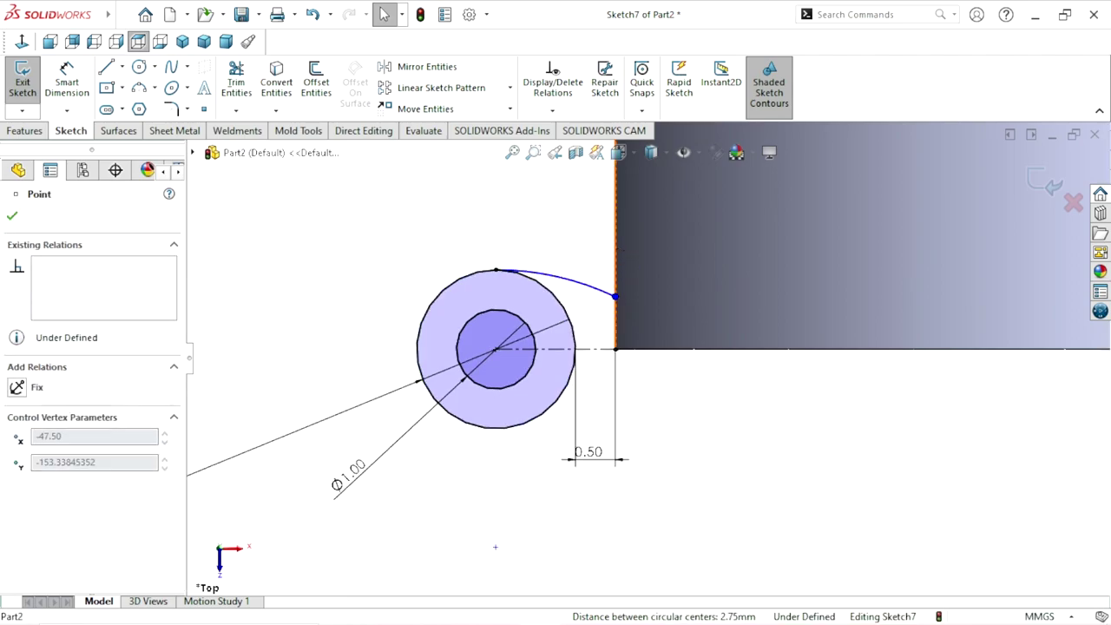
{"action": "left_click", "coordinate": [662, 426]}
{"action": "scroll", "coordinate": [670, 328], "scroll_direction": "up", "scroll_amount": 1}
{"action": "scroll", "coordinate": [607, 315], "scroll_direction": "down", "scroll_amount": 2}
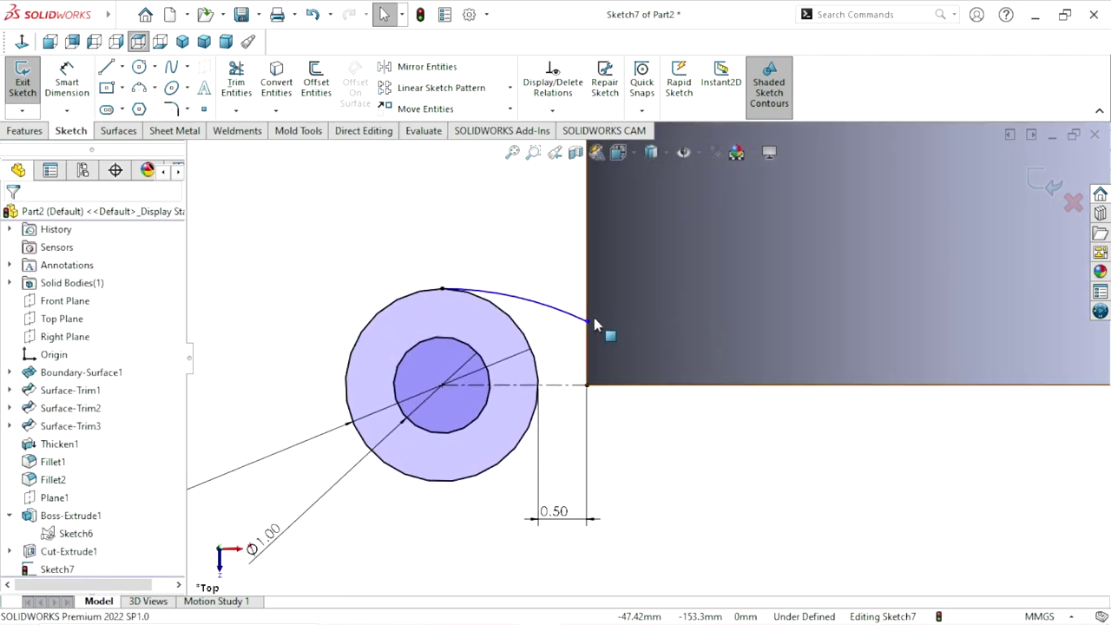
{"action": "left_click", "coordinate": [598, 323]}
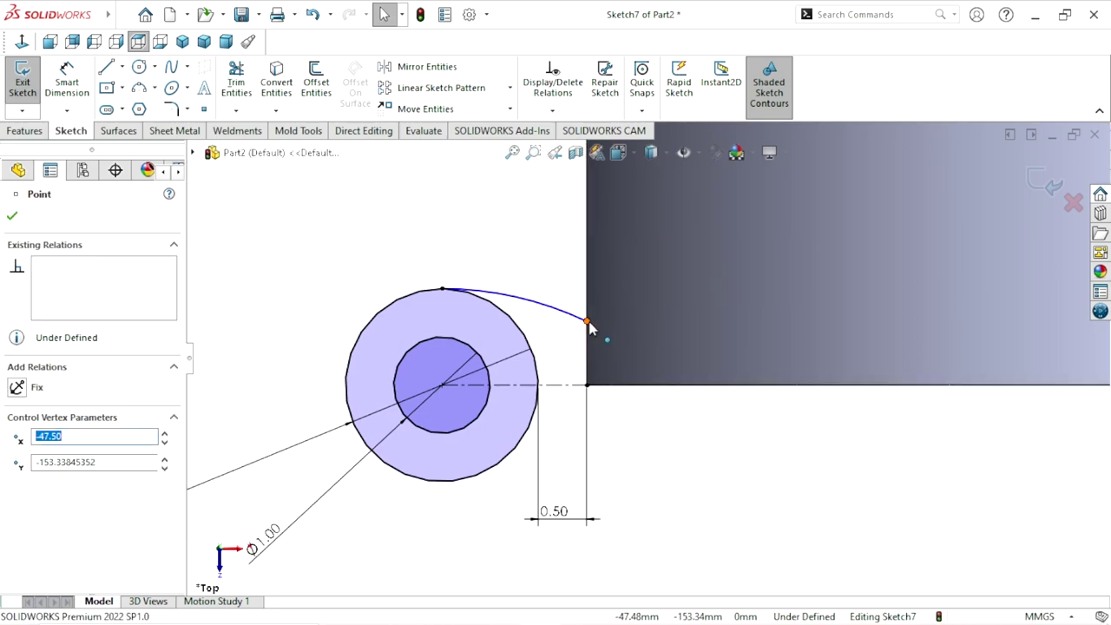
{"action": "mouse_move", "coordinate": [593, 329]}
{"action": "left_mouse_down"}
{"action": "mouse_move", "coordinate": [583, 258]}
{"action": "mouse_move", "coordinate": [591, 278]}
{"action": "left_mouse_up"}
{"action": "left_click", "coordinate": [687, 450]}
{"action": "scroll", "coordinate": [651, 429], "scroll_direction": "up", "scroll_amount": 3}
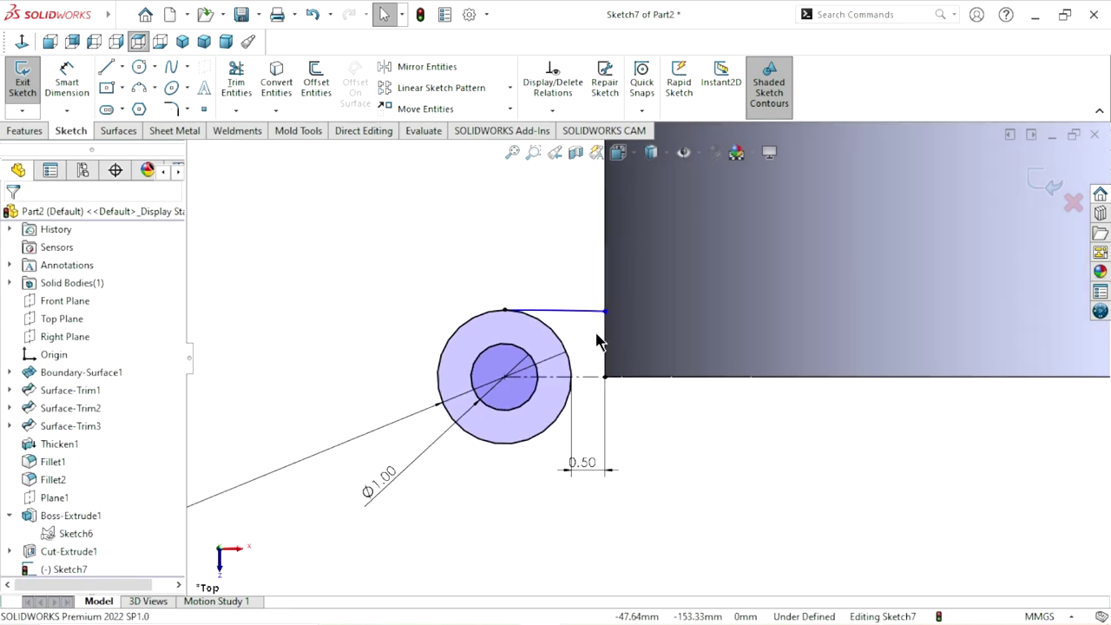
{"action": "scroll", "coordinate": [601, 347], "scroll_direction": "up", "scroll_amount": 1}
Dimension the arc radius to R40, fully defining Sketch7
{"action": "left_click", "coordinate": [67, 80]}
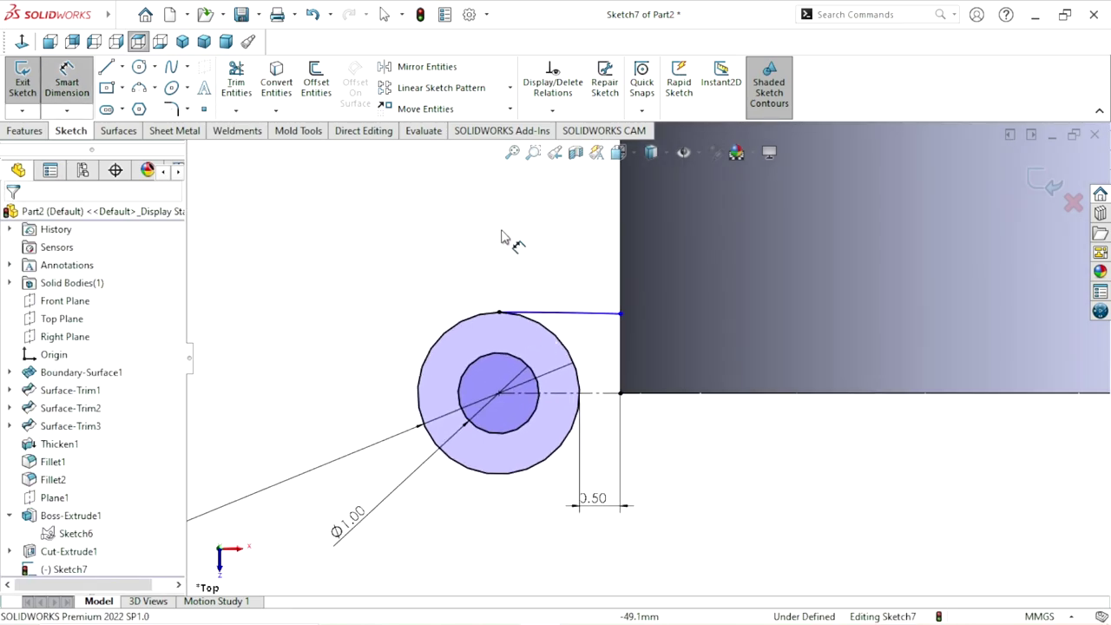
{"action": "left_click", "coordinate": [560, 315]}
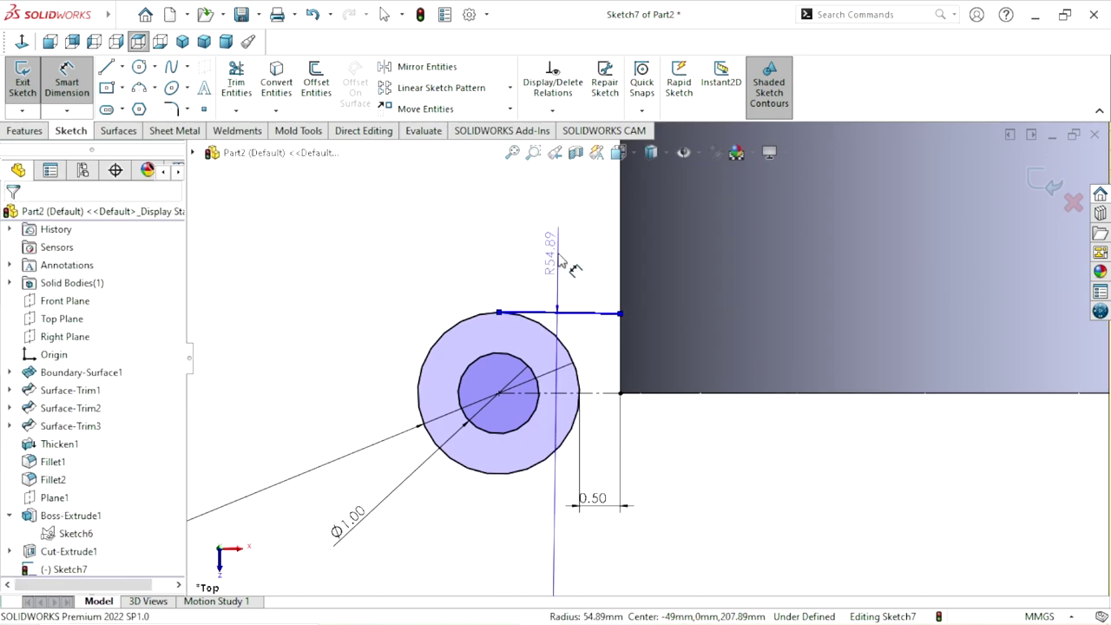
{"action": "left_click", "coordinate": [560, 261]}
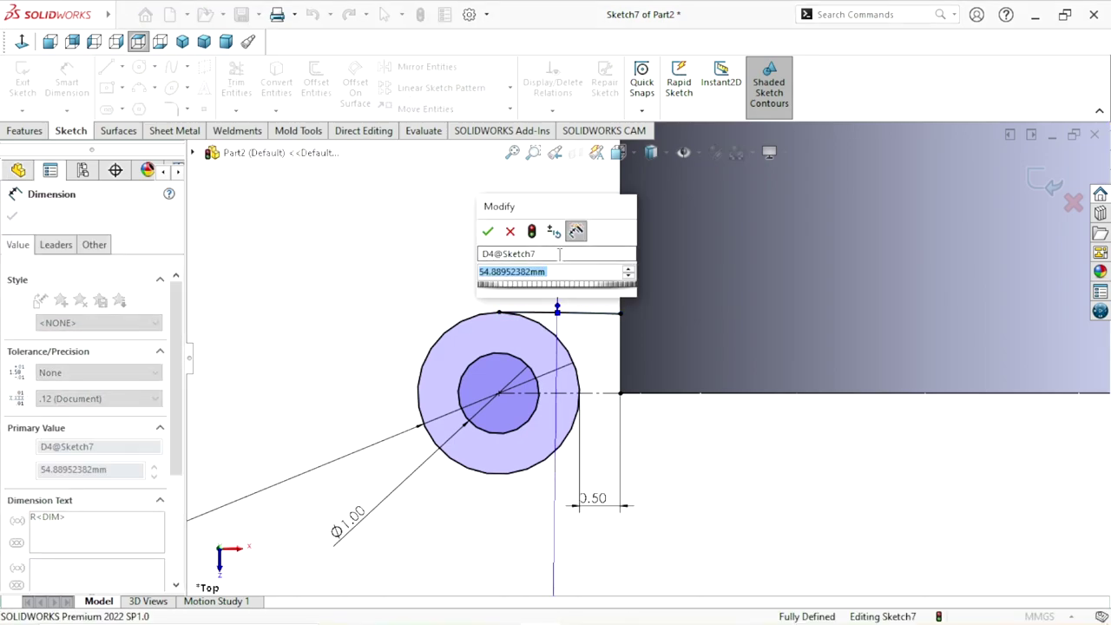
{"action": "type", "text": "40"}
{"action": "key", "text": "Return"}
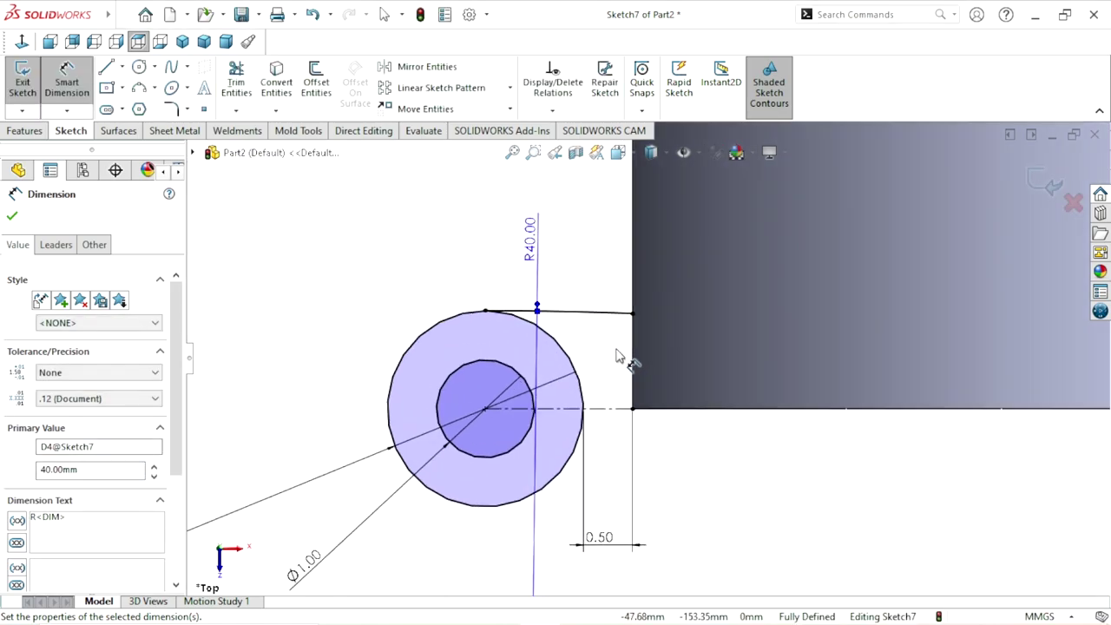
{"action": "left_click", "coordinate": [12, 216]}
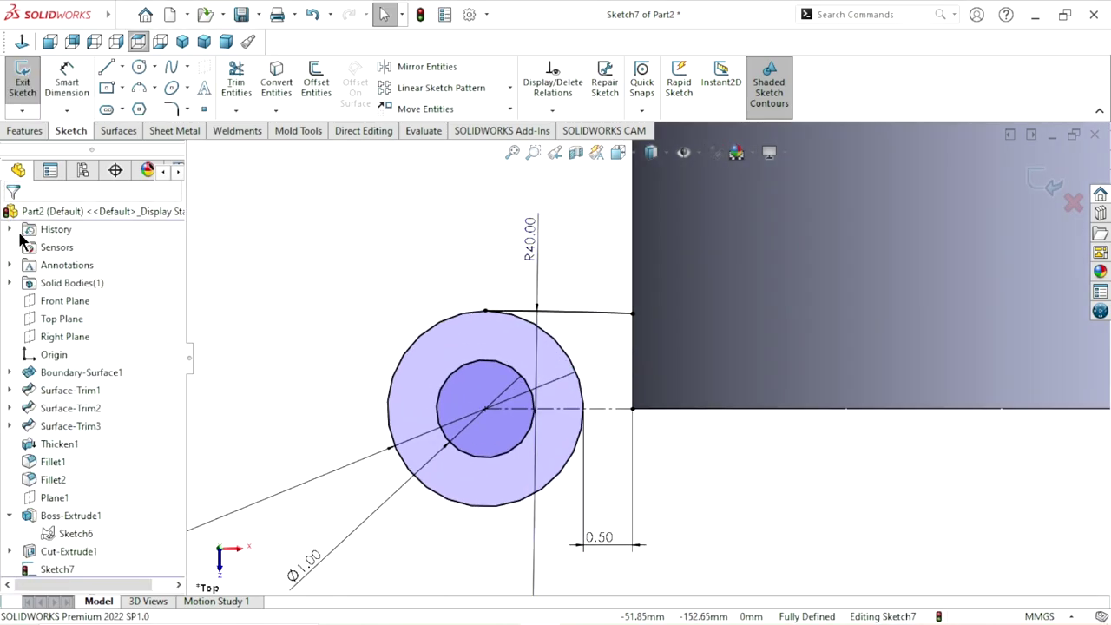
{"action": "left_click", "coordinate": [9, 229]}
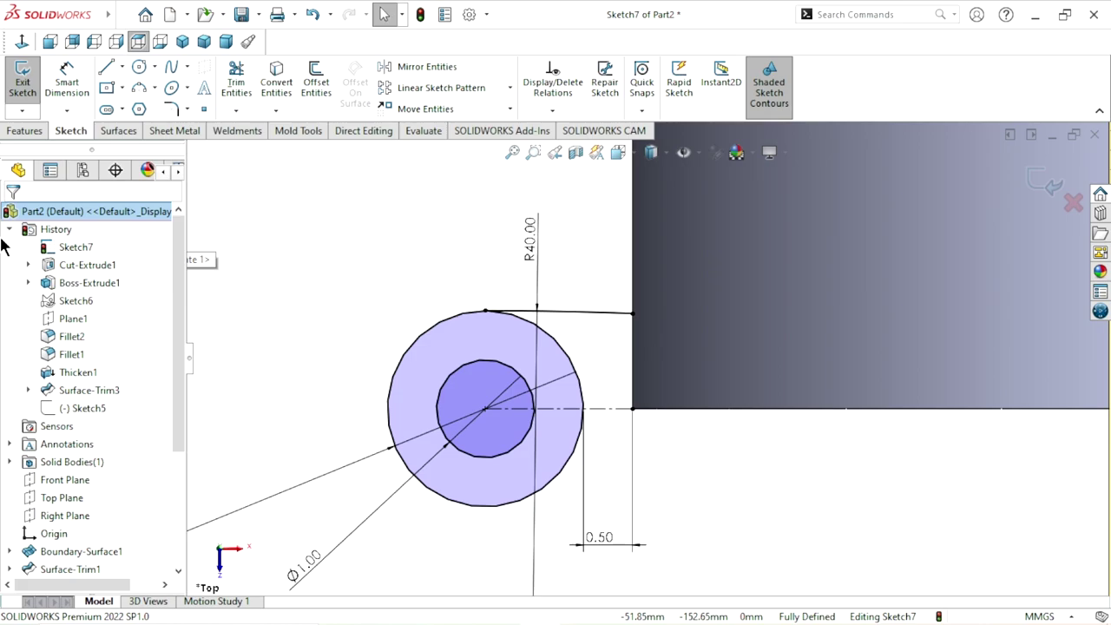
{"action": "scroll", "coordinate": [528, 340], "scroll_direction": "up", "scroll_amount": 1}
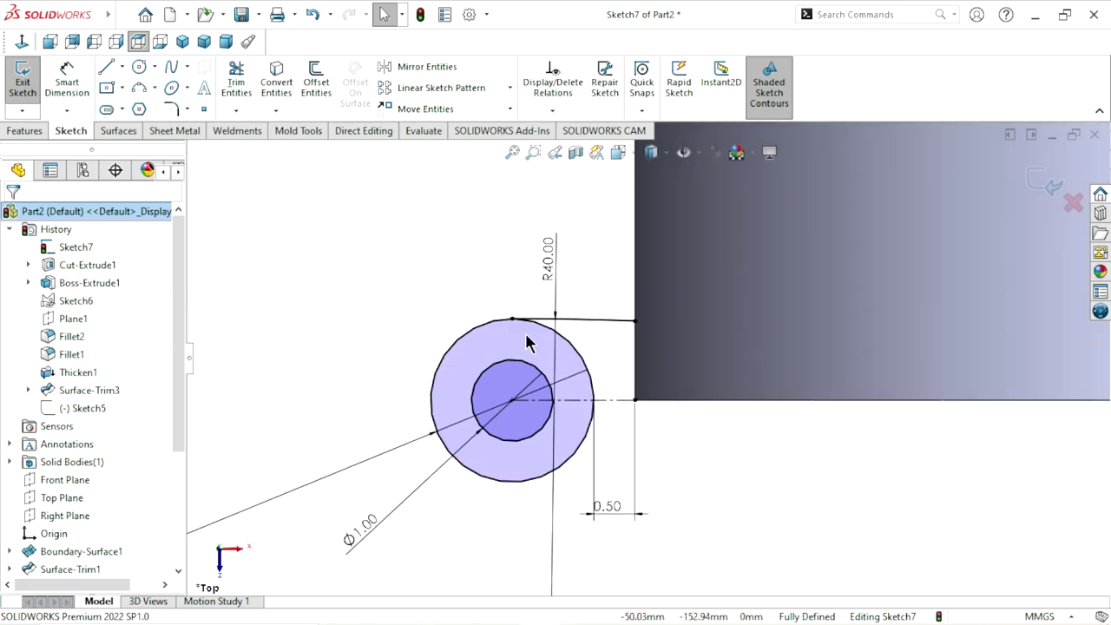
{"action": "scroll", "coordinate": [645, 385], "scroll_direction": "up", "scroll_amount": 2}
{"action": "scroll", "coordinate": [613, 385], "scroll_direction": "down", "scroll_amount": 2}
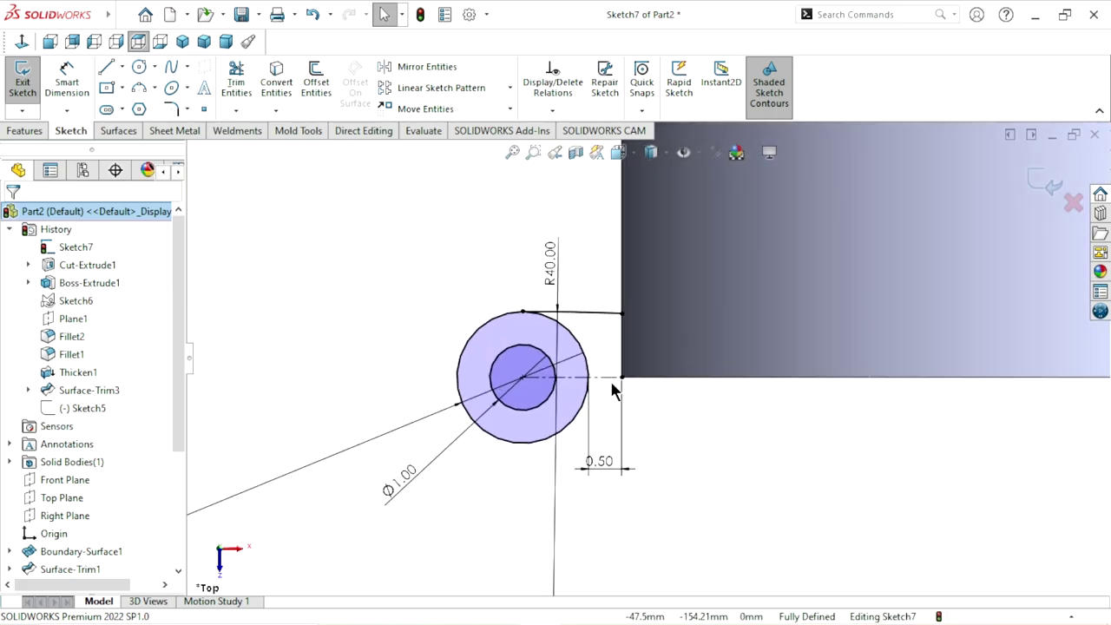
Draw a vertical line down the shell edge and a horizontal line back to the circle
{"action": "left_click", "coordinate": [108, 68]}
{"action": "left_click_drag", "start_coordinate": [622, 314], "coordinate": [622, 376]}
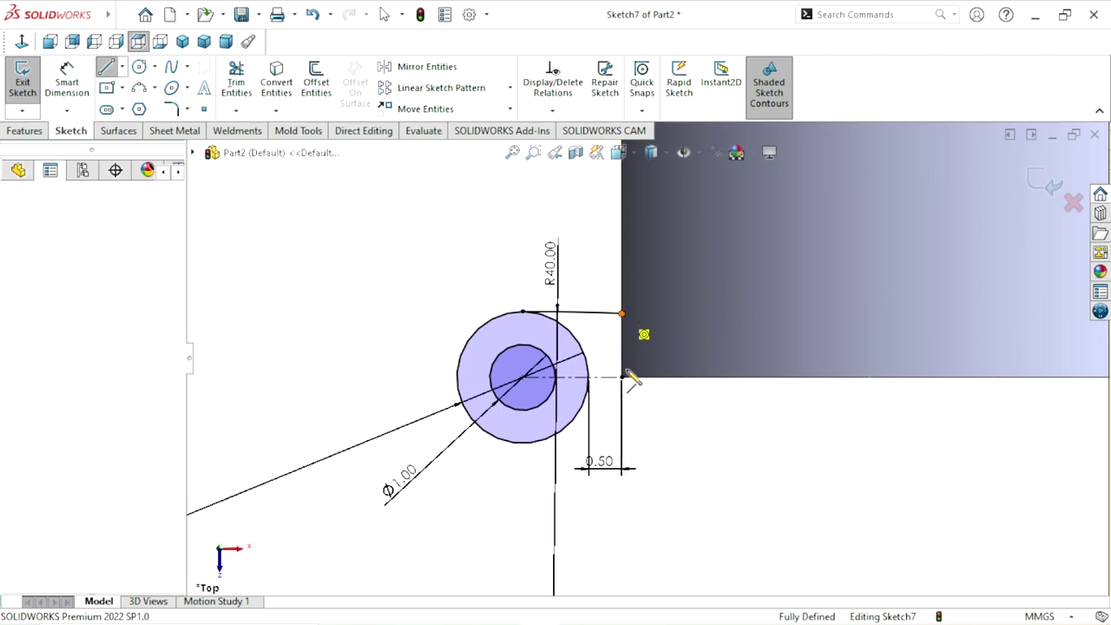
{"action": "left_click", "coordinate": [622, 377]}
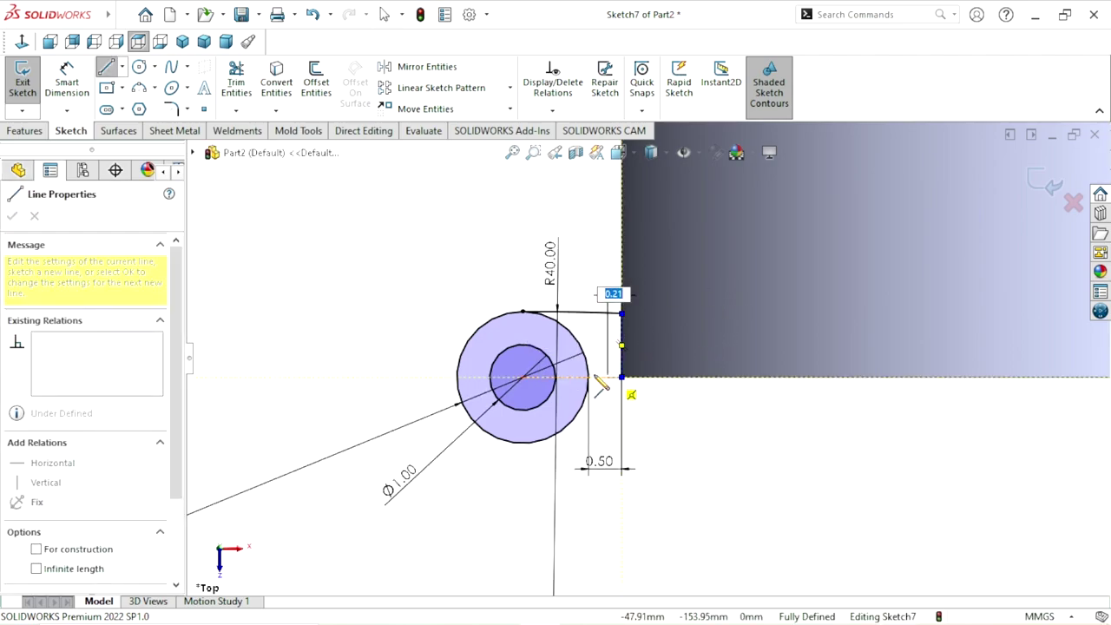
{"action": "left_click", "coordinate": [589, 376]}
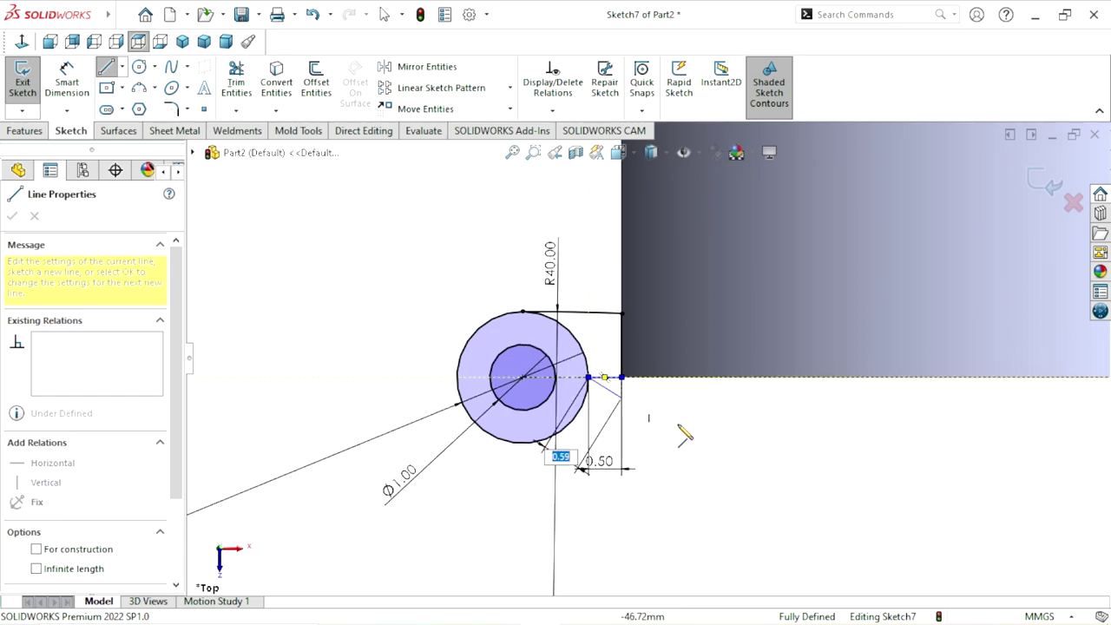
{"action": "right_click", "coordinate": [714, 419]}
{"action": "left_click", "coordinate": [749, 431]}
{"action": "key", "text": "ctrl+8"}
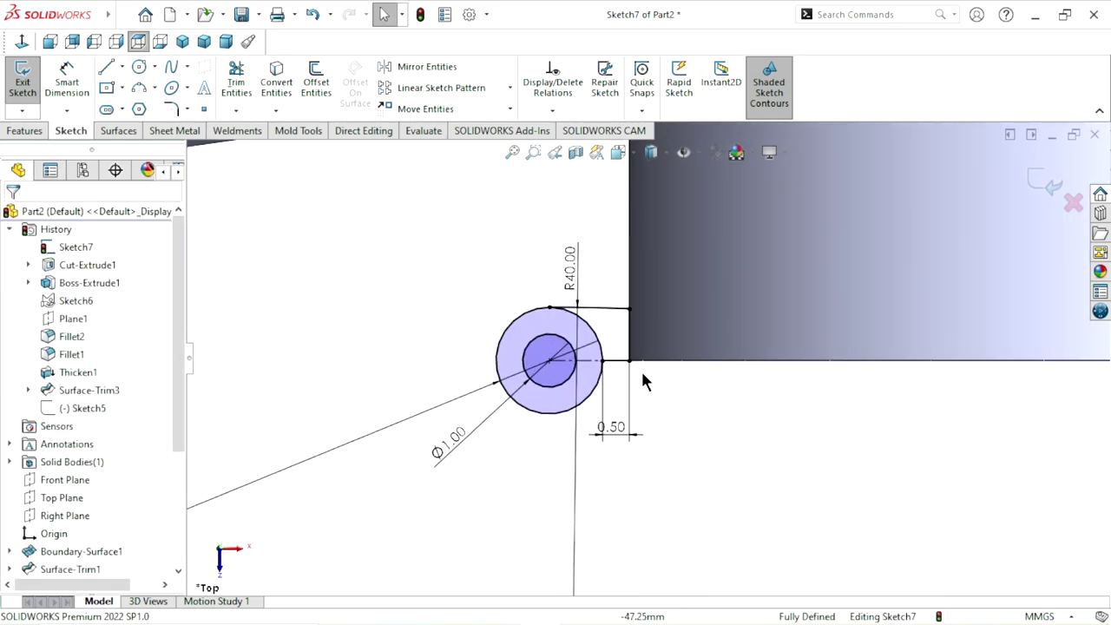
Trim away the unwanted part of the outer circle to close the keyhole profile
{"action": "left_click", "coordinate": [235, 87]}
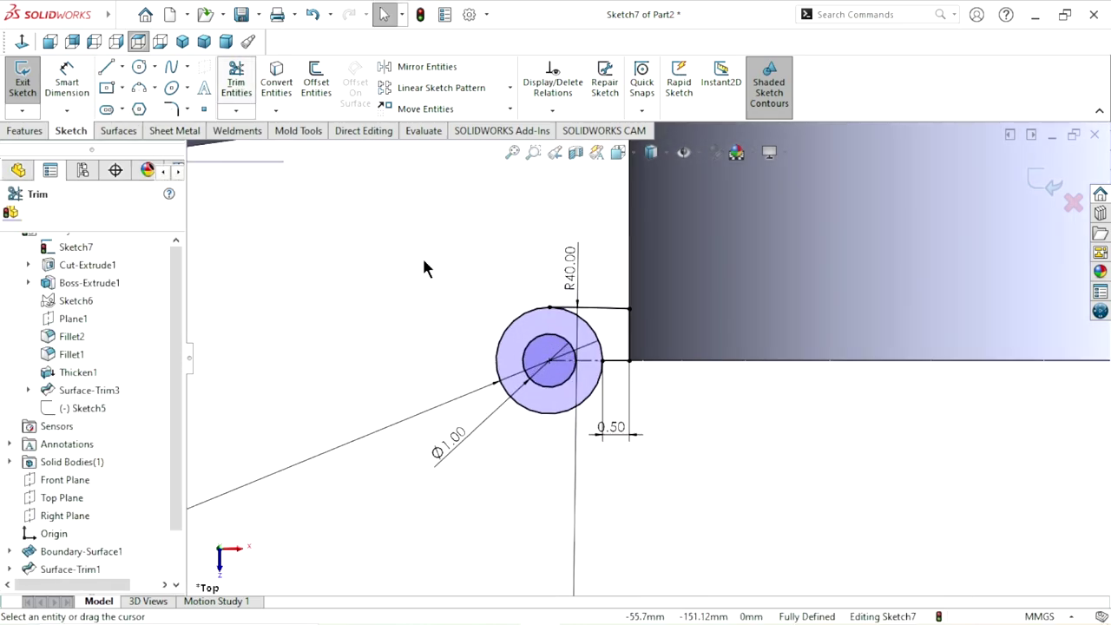
{"action": "left_click_drag", "start_coordinate": [601, 326], "coordinate": [588, 338]}
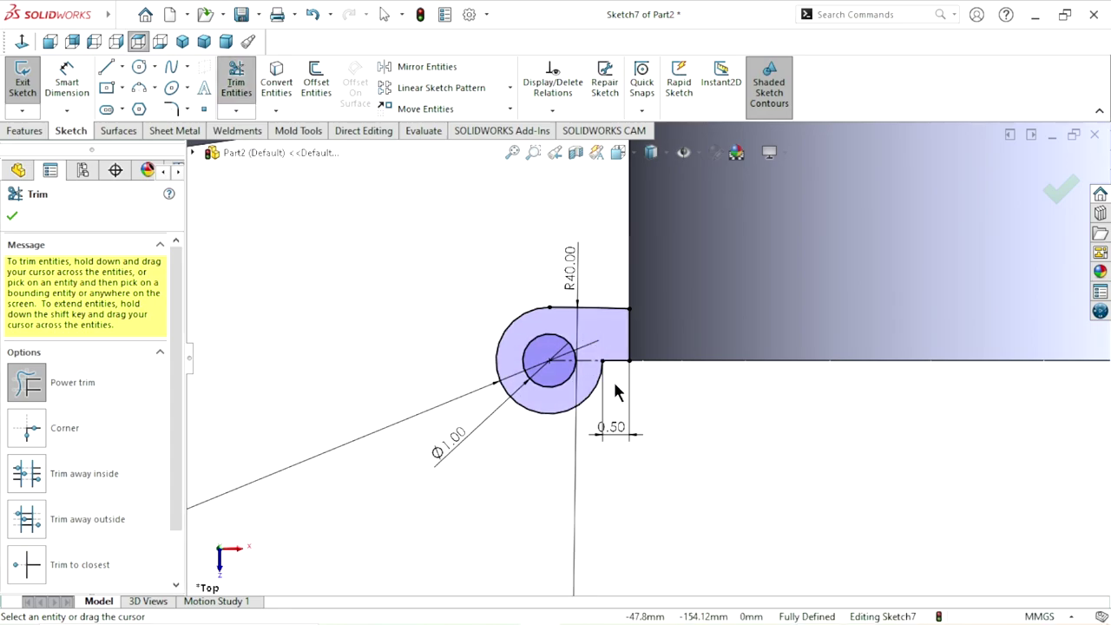
{"action": "scroll", "coordinate": [608, 405], "scroll_direction": "down", "scroll_amount": 1}
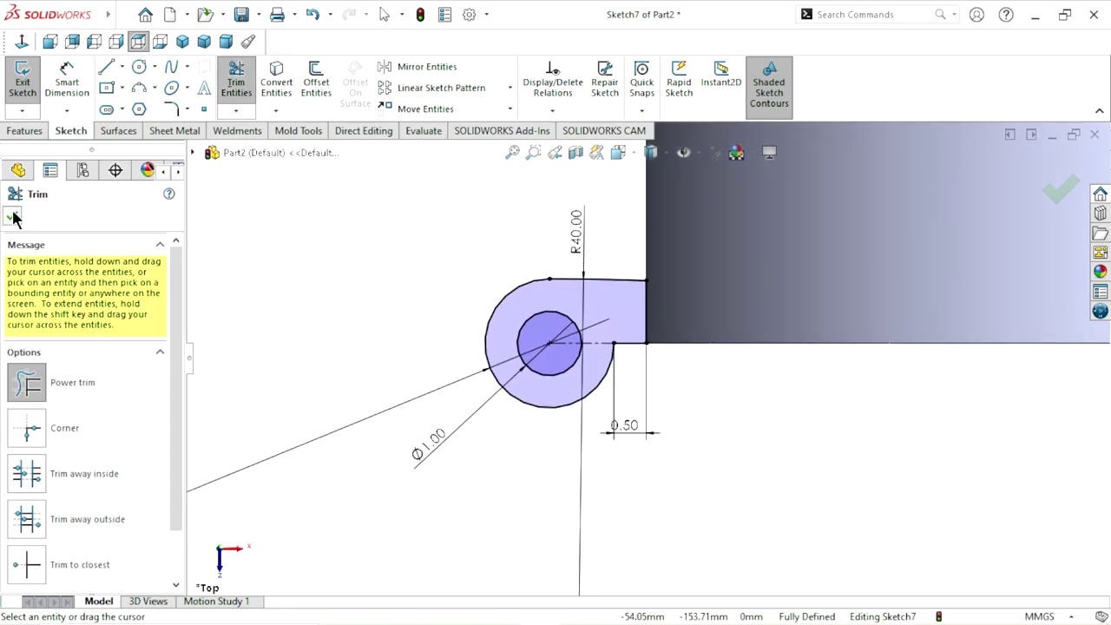
{"action": "left_click", "coordinate": [13, 217]}
{"action": "key", "text": "ctrl+8"}
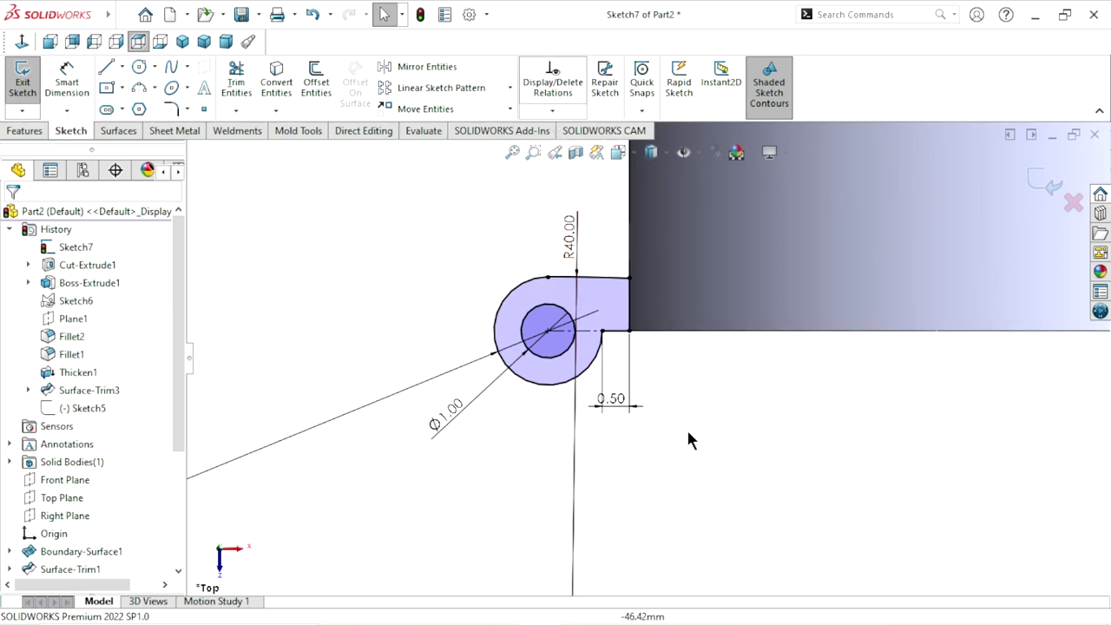
{"action": "scroll", "coordinate": [673, 416], "scroll_direction": "up", "scroll_amount": 2}
{"action": "scroll", "coordinate": [665, 420], "scroll_direction": "down", "scroll_amount": 1}
Extrude Sketch7 Mid Plane to 85 mm as the hinge knuckle
{"action": "left_click", "coordinate": [26, 132]}
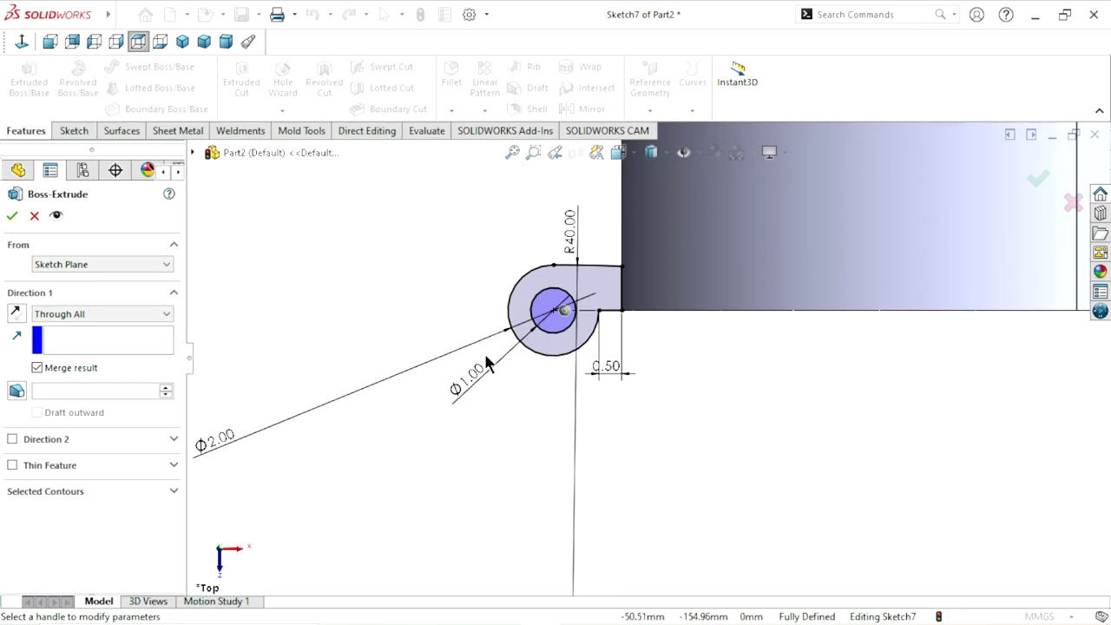
{"action": "mouse_move", "coordinate": [498, 325]}
{"action": "middle_mouse_down"}
{"action": "mouse_move", "coordinate": [513, 373]}
{"action": "mouse_move", "coordinate": [576, 426]}
{"action": "mouse_move", "coordinate": [811, 406]}
{"action": "mouse_move", "coordinate": [805, 455]}
{"action": "middle_mouse_up"}
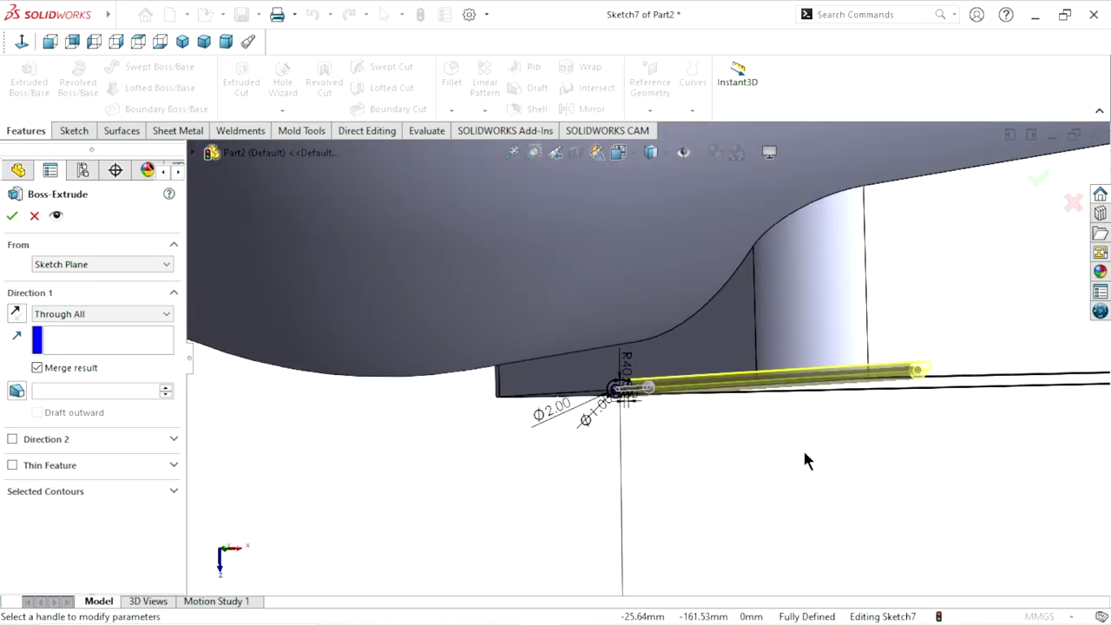
{"action": "left_click", "coordinate": [105, 313]}
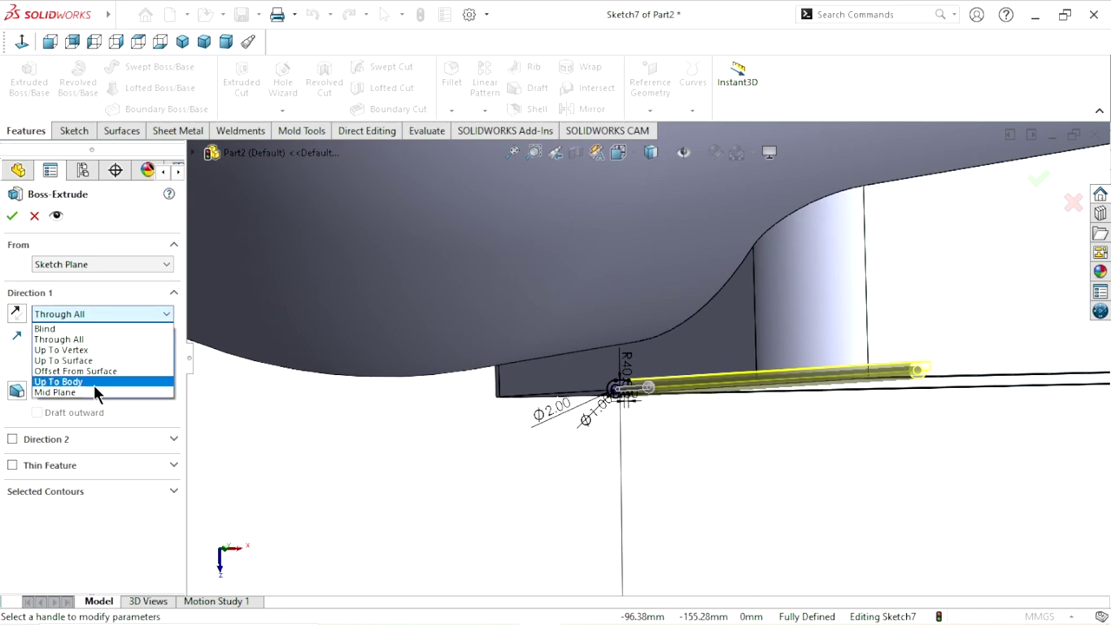
{"action": "left_click", "coordinate": [98, 396]}
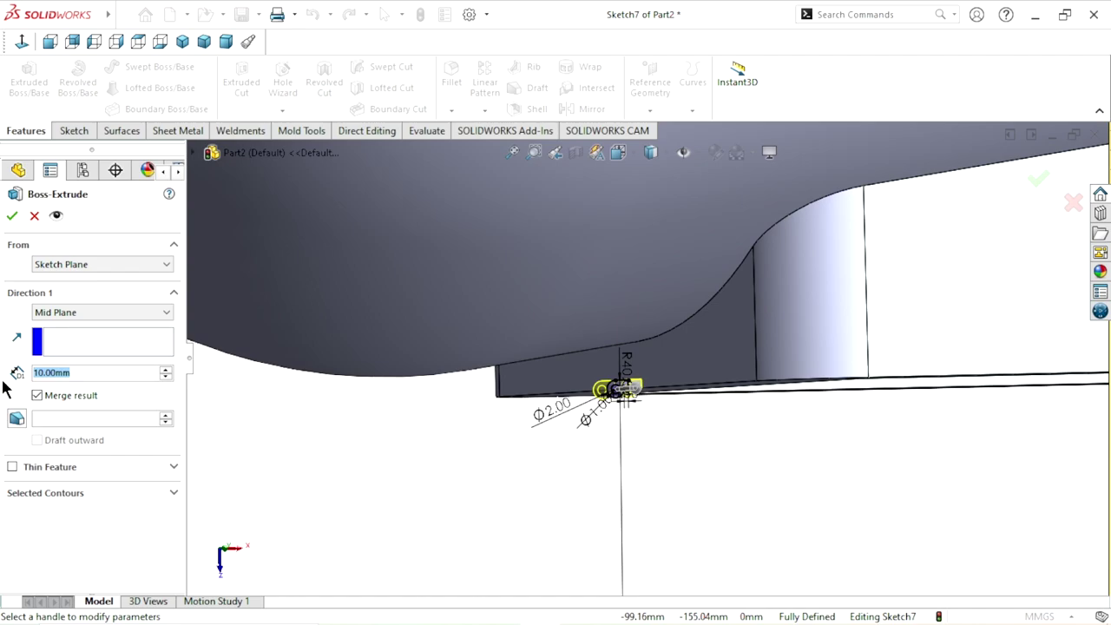
{"action": "type", "text": "85"}
{"action": "key", "text": "Return"}
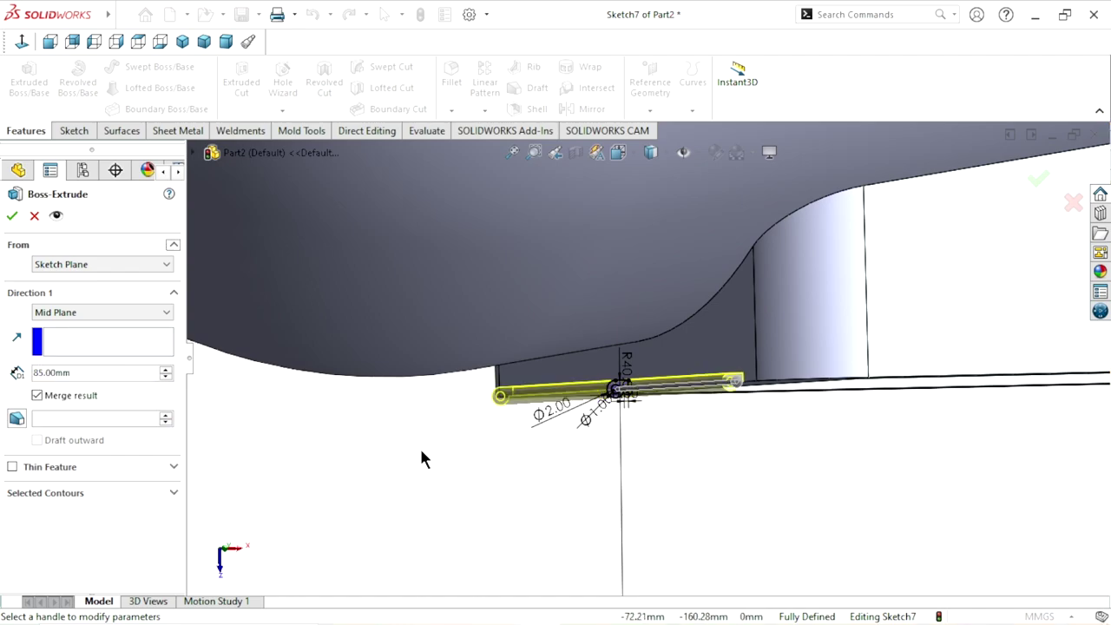
{"action": "left_click", "coordinate": [11, 217]}
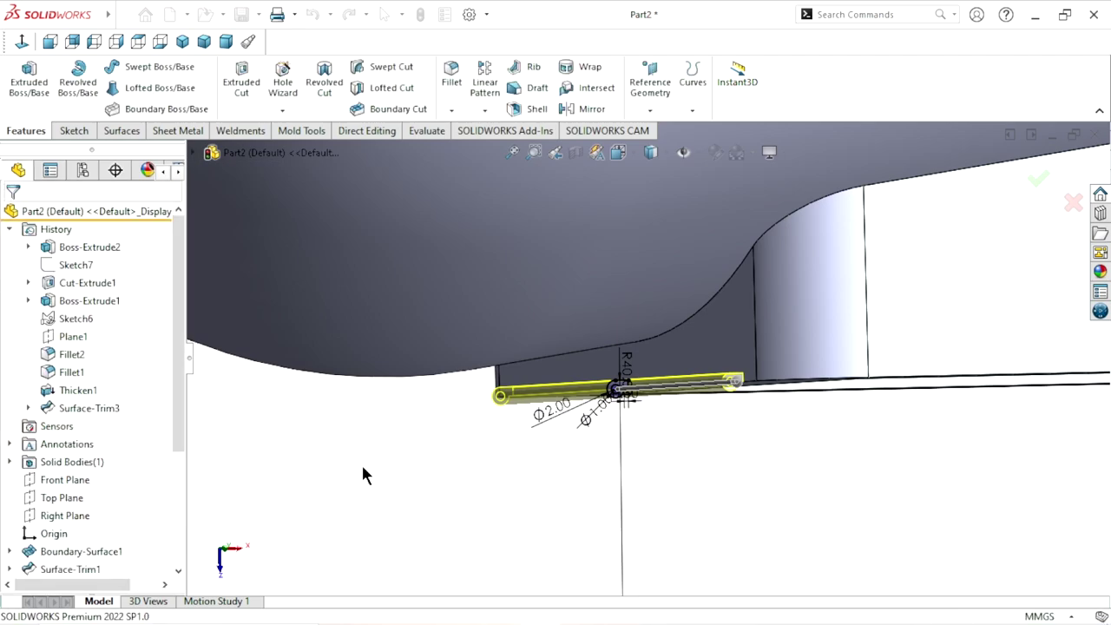
Orbit to inspect the knuckle and expand Boss-Extrude2 to show its sketch
{"action": "scroll", "coordinate": [741, 450], "scroll_direction": "down", "scroll_amount": 2}
{"action": "middle_click_drag", "start_coordinate": [681, 390], "coordinate": [570, 510]}
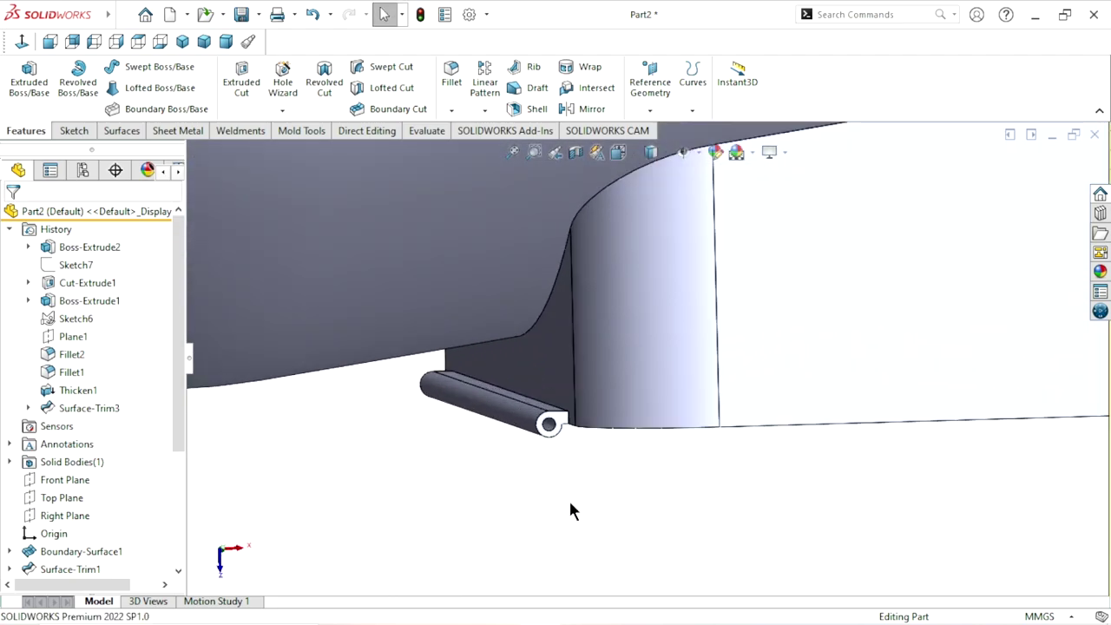
{"action": "scroll", "coordinate": [586, 439], "scroll_direction": "up", "scroll_amount": 2}
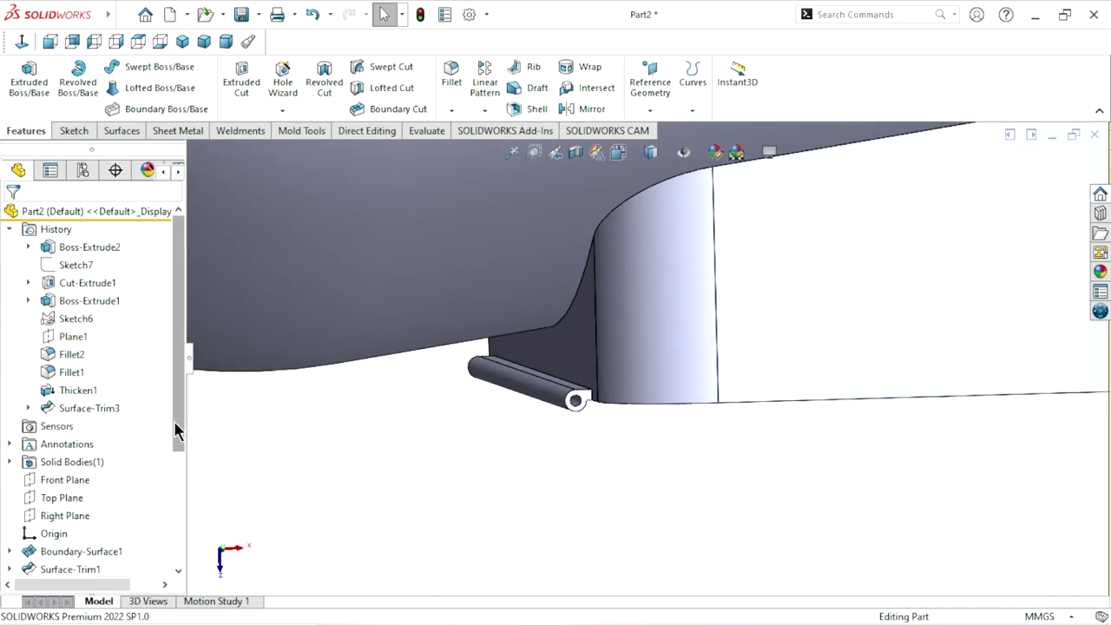
{"action": "left_click_drag", "start_coordinate": [176, 420], "coordinate": [177, 534]}
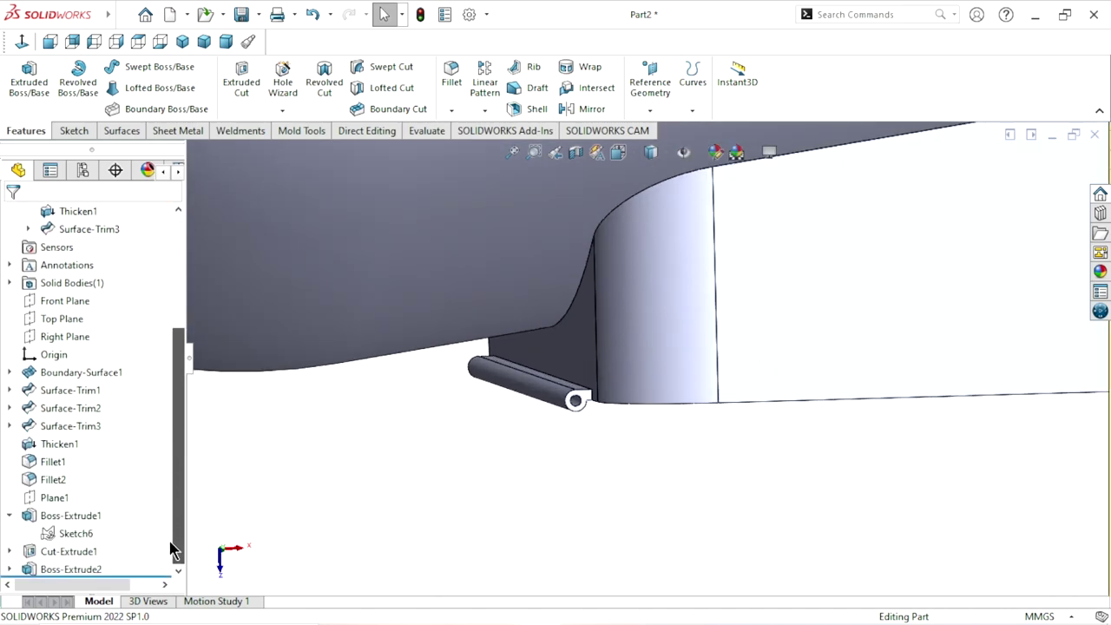
{"action": "left_click", "coordinate": [10, 569]}
Cut Sketch7 45 mm mid-plane through the hinge barrel, forming two knuckles with pin holes
{"action": "left_click", "coordinate": [77, 569]}
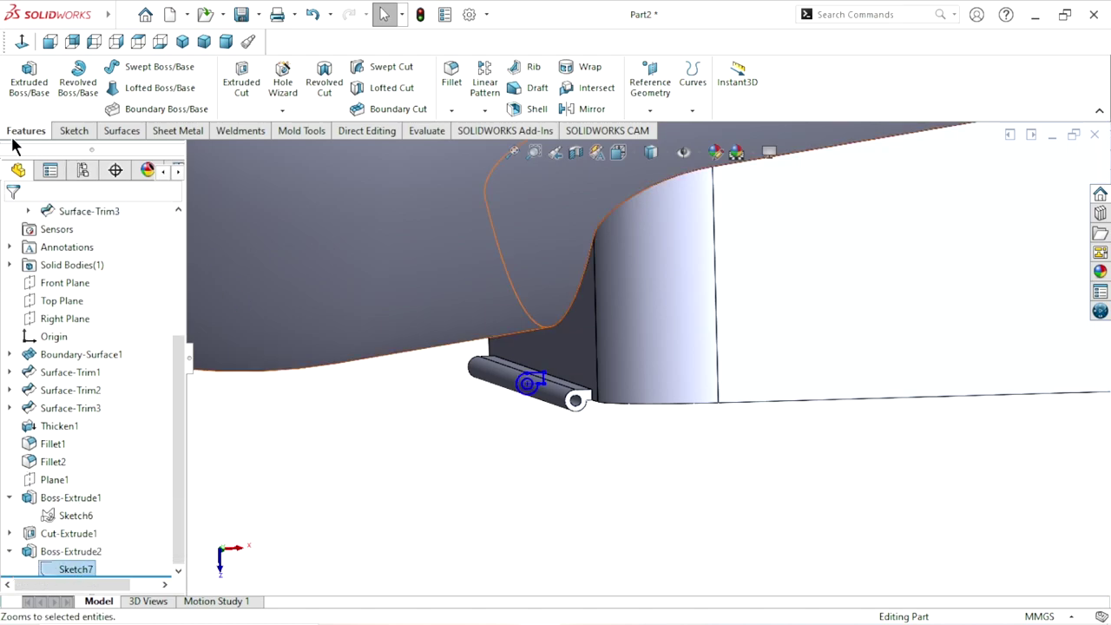
{"action": "left_click", "coordinate": [242, 87]}
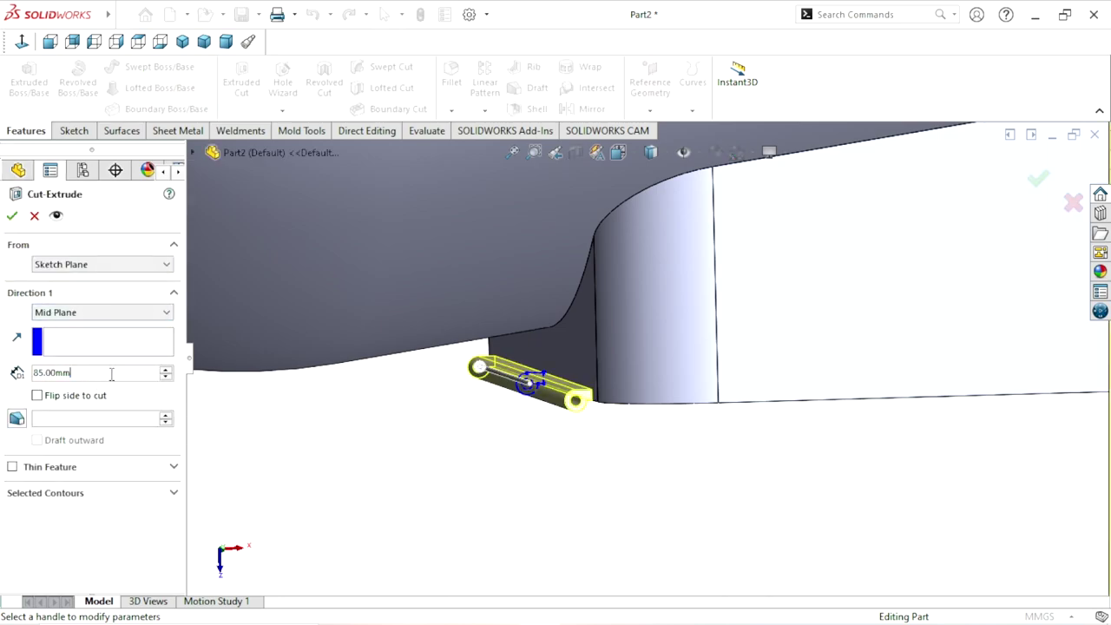
{"action": "type", "text": "45"}
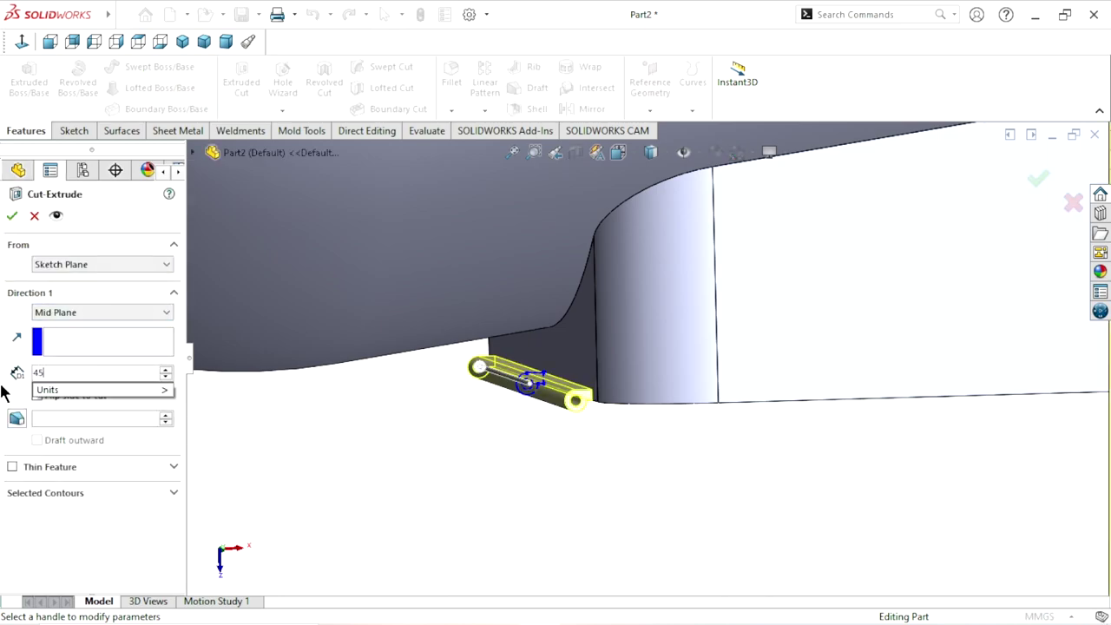
{"action": "key", "text": "Return"}
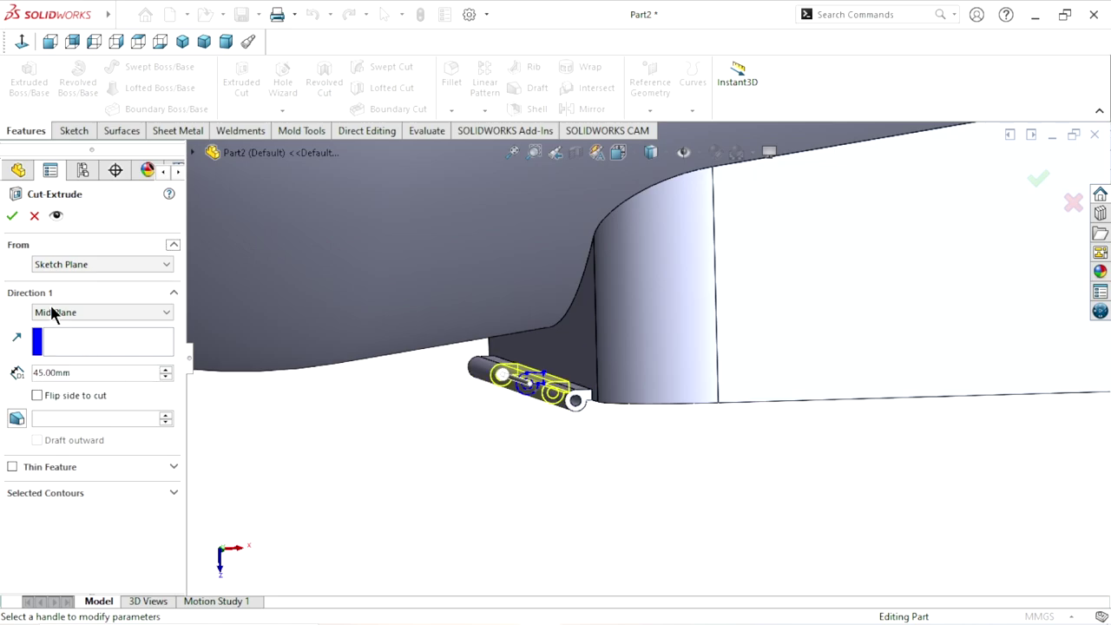
{"action": "left_click", "coordinate": [12, 217]}
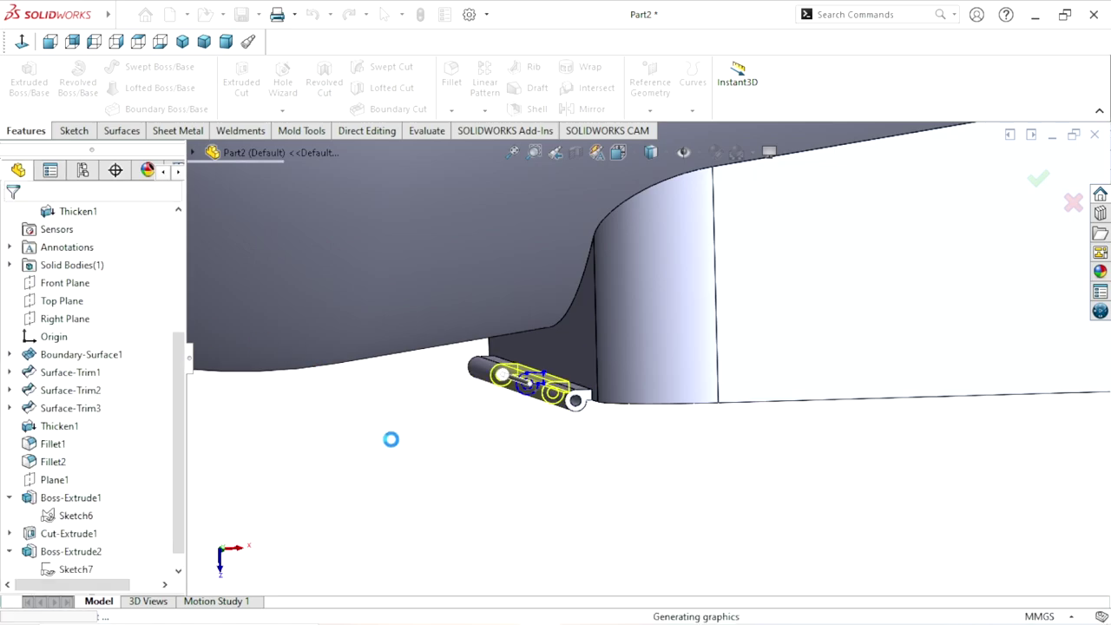
{"action": "scroll", "coordinate": [531, 432], "scroll_direction": "down", "scroll_amount": 3}
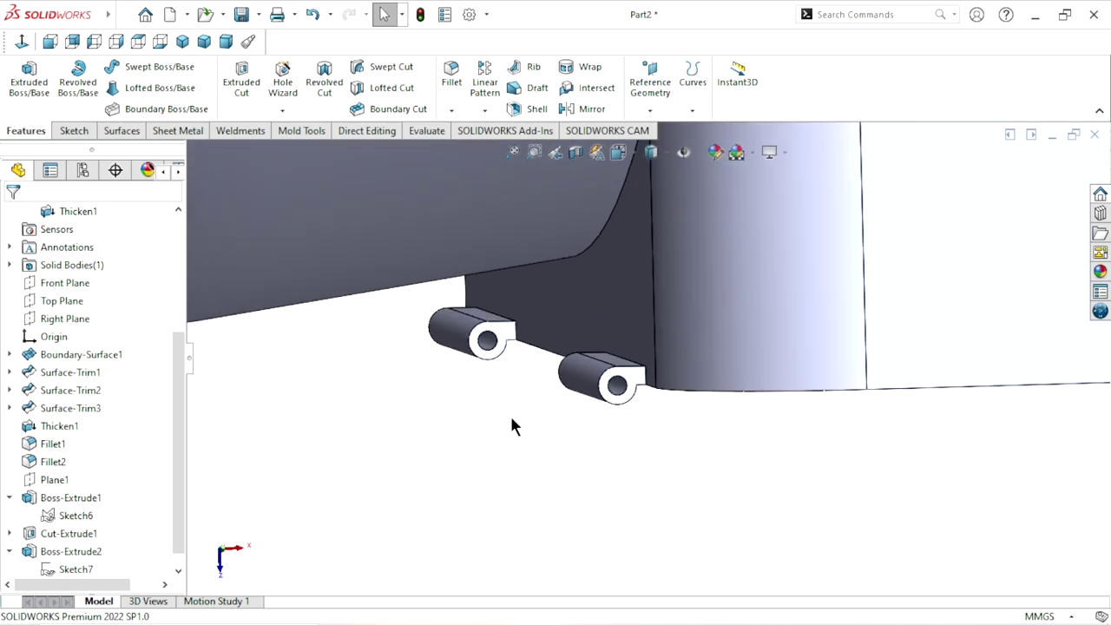
{"action": "mouse_move", "coordinate": [512, 378]}
{"action": "middle_mouse_down"}
{"action": "mouse_move", "coordinate": [513, 350]}
{"action": "mouse_move", "coordinate": [544, 308]}
{"action": "mouse_move", "coordinate": [613, 440]}
{"action": "middle_mouse_up"}
{"action": "mouse_move", "coordinate": [782, 369]}
{"action": "middle_mouse_down"}
{"action": "mouse_move", "coordinate": [612, 422]}
{"action": "mouse_move", "coordinate": [709, 307]}
{"action": "mouse_move", "coordinate": [640, 372]}
{"action": "mouse_move", "coordinate": [599, 322]}
{"action": "mouse_move", "coordinate": [628, 327]}
{"action": "mouse_move", "coordinate": [647, 352]}
{"action": "mouse_move", "coordinate": [670, 426]}
{"action": "middle_mouse_up"}
Set the fillet radius to 0.5 mm and select the first hinge-to-wall edge
{"action": "mouse_move", "coordinate": [424, 494]}
{"action": "middle_mouse_down"}
{"action": "mouse_move", "coordinate": [681, 408]}
{"action": "mouse_move", "coordinate": [801, 330]}
{"action": "middle_mouse_up"}
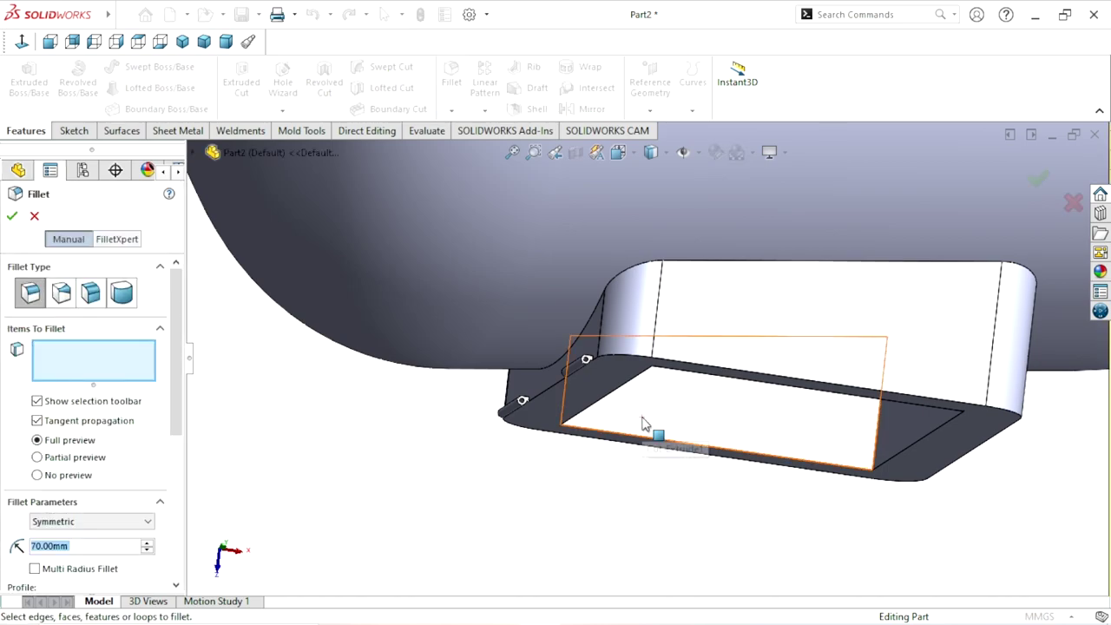
{"action": "type", "text": "0.5"}
{"action": "key", "text": "Return"}
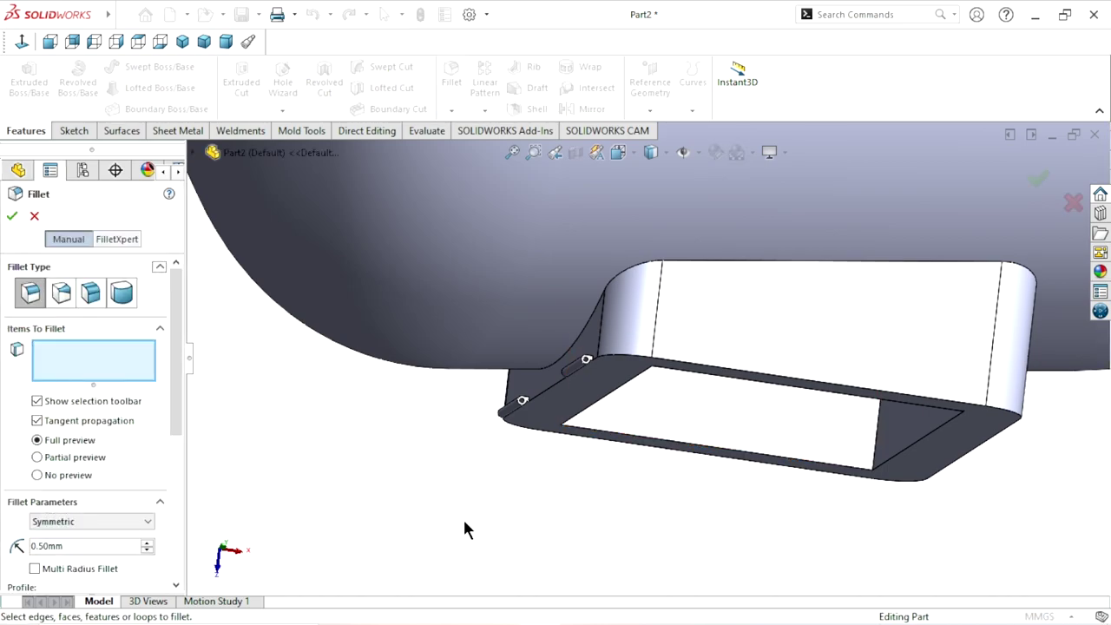
{"action": "scroll", "coordinate": [577, 390], "scroll_direction": "down", "scroll_amount": 2}
{"action": "scroll", "coordinate": [580, 382], "scroll_direction": "down", "scroll_amount": 2}
{"action": "scroll", "coordinate": [584, 380], "scroll_direction": "down", "scroll_amount": 2}
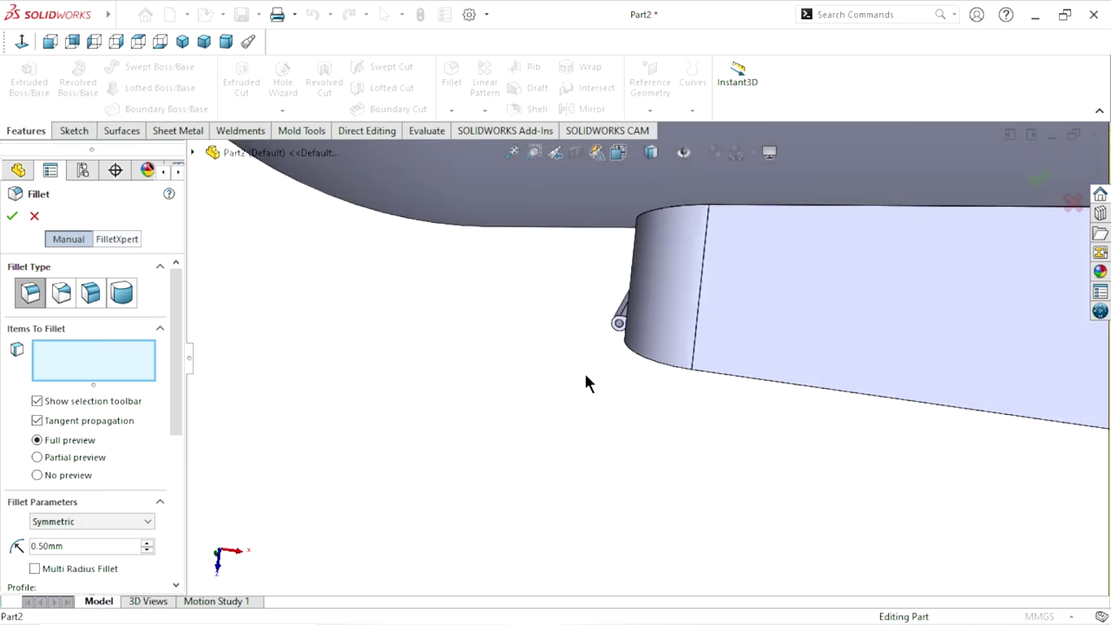
{"action": "scroll", "coordinate": [590, 378], "scroll_direction": "down", "scroll_amount": 1}
{"action": "scroll", "coordinate": [582, 334], "scroll_direction": "down", "scroll_amount": 2}
{"action": "scroll", "coordinate": [608, 312], "scroll_direction": "down", "scroll_amount": 3}
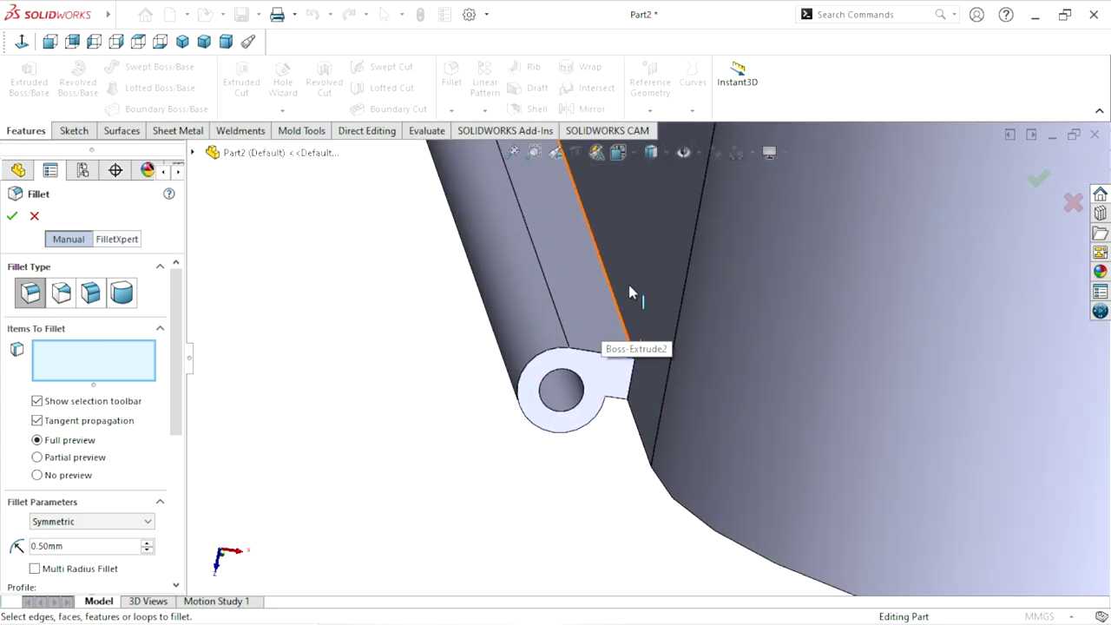
{"action": "left_click", "coordinate": [598, 337]}
Add the second hinge-to-wall edge and accept the 0.5 mm fillet, checking it from below
{"action": "scroll", "coordinate": [597, 337], "scroll_direction": "up", "scroll_amount": 2}
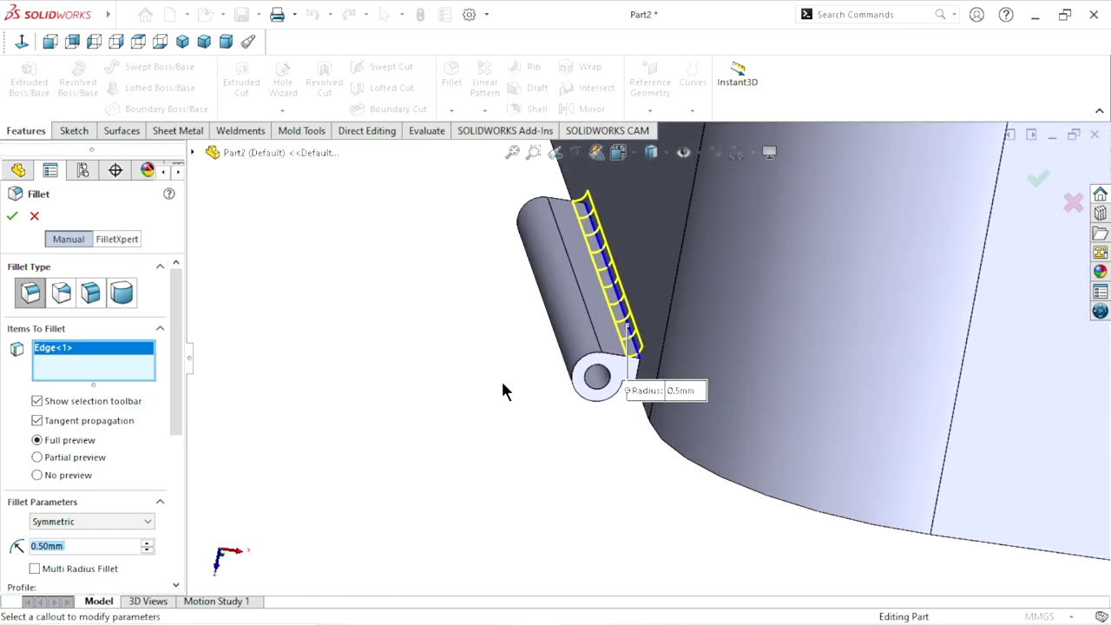
{"action": "scroll", "coordinate": [508, 382], "scroll_direction": "up", "scroll_amount": 3}
{"action": "middle_click_drag", "start_coordinate": [561, 360], "coordinate": [616, 277]}
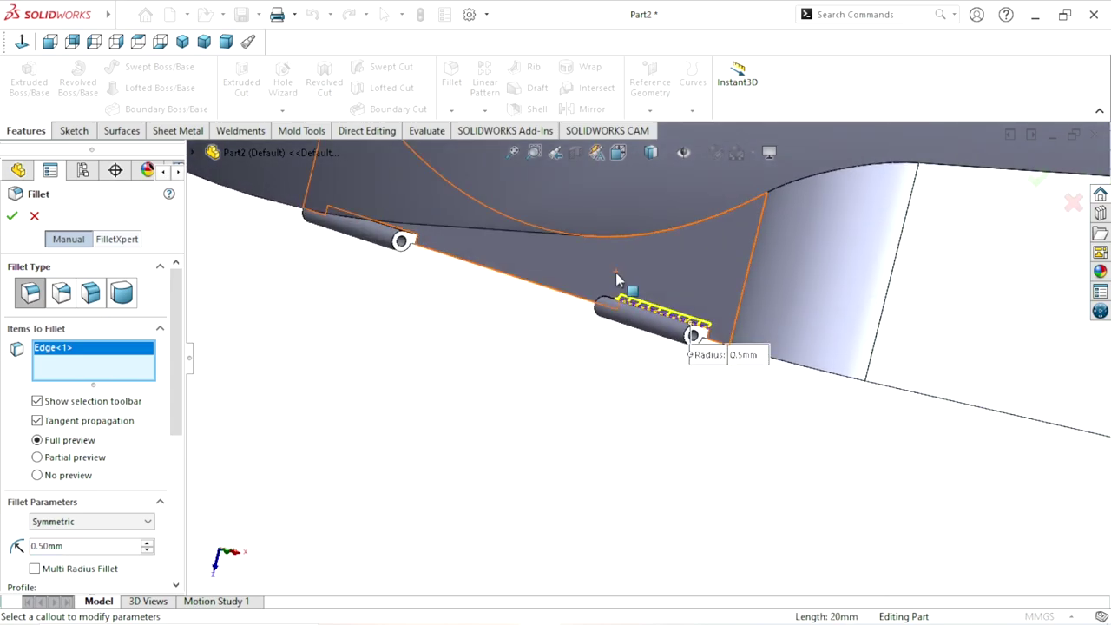
{"action": "scroll", "coordinate": [397, 240], "scroll_direction": "down", "scroll_amount": 2}
{"action": "scroll", "coordinate": [434, 266], "scroll_direction": "down", "scroll_amount": 2}
{"action": "scroll", "coordinate": [524, 330], "scroll_direction": "down", "scroll_amount": 2}
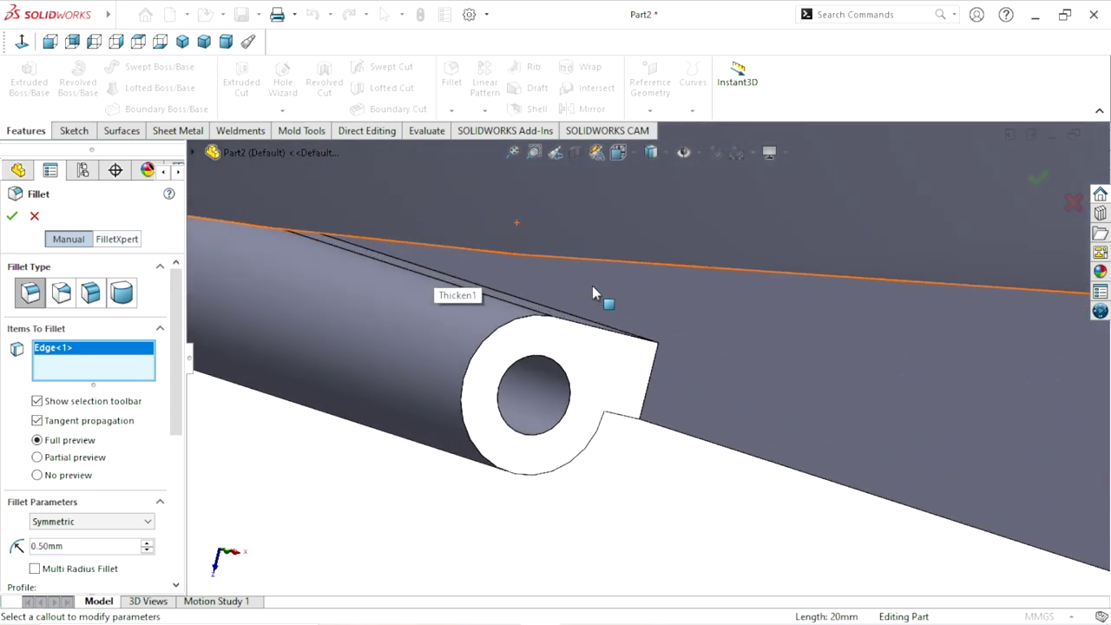
{"action": "left_click", "coordinate": [587, 326]}
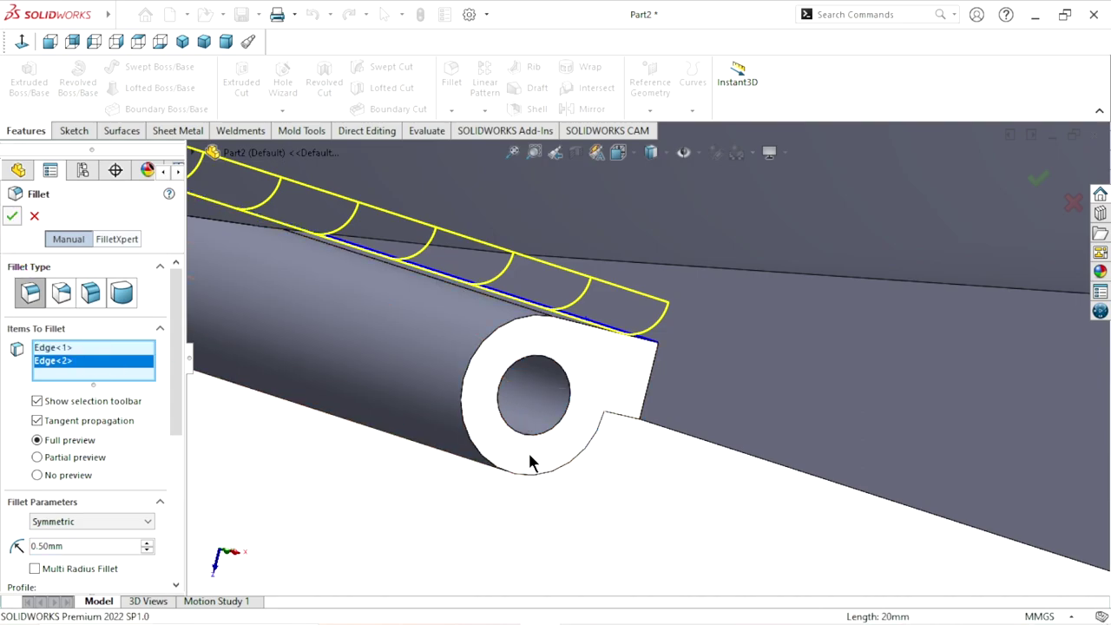
{"action": "key", "text": "Return"}
{"action": "scroll", "coordinate": [591, 447], "scroll_direction": "up", "scroll_amount": 3}
{"action": "mouse_move", "coordinate": [585, 409]}
{"action": "middle_mouse_down"}
{"action": "mouse_move", "coordinate": [559, 363]}
{"action": "mouse_move", "coordinate": [633, 360]}
{"action": "mouse_move", "coordinate": [682, 455]}
{"action": "middle_mouse_up"}
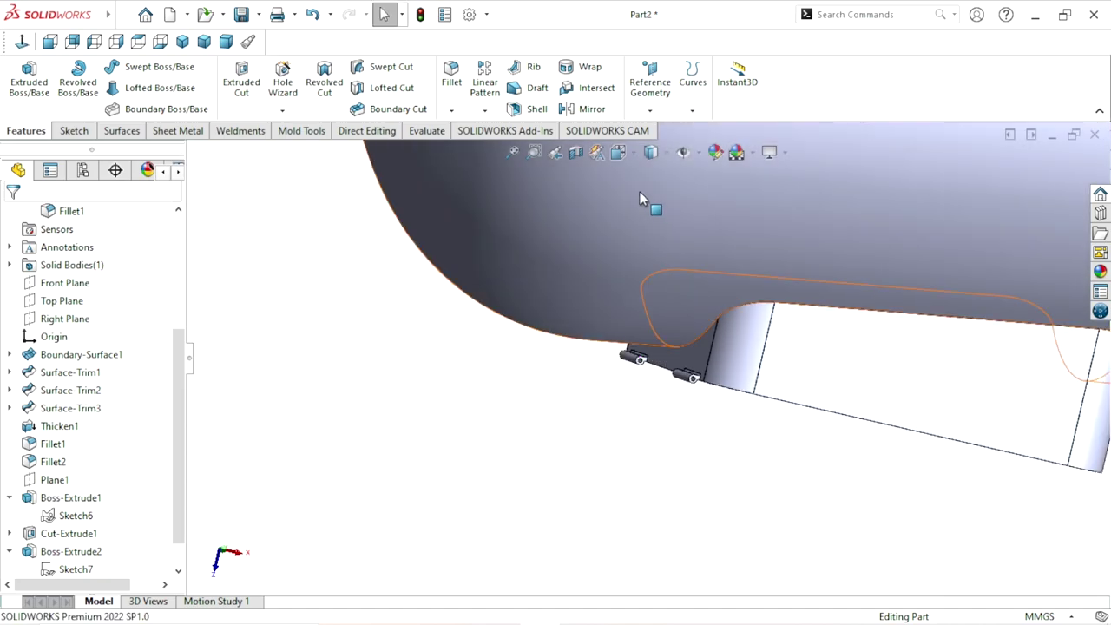
{"action": "mouse_move", "coordinate": [650, 204]}
{"action": "middle_mouse_down"}
{"action": "mouse_move", "coordinate": [780, 342]}
{"action": "mouse_move", "coordinate": [891, 353]}
{"action": "mouse_move", "coordinate": [643, 336]}
{"action": "mouse_move", "coordinate": [727, 446]}
{"action": "mouse_move", "coordinate": [846, 477]}
{"action": "mouse_move", "coordinate": [867, 463]}
{"action": "middle_mouse_up"}
Start Sketch8 on the Top Plane and zoom in on the shell's front end
{"action": "scroll", "coordinate": [780, 342], "scroll_direction": "up", "scroll_amount": 5}
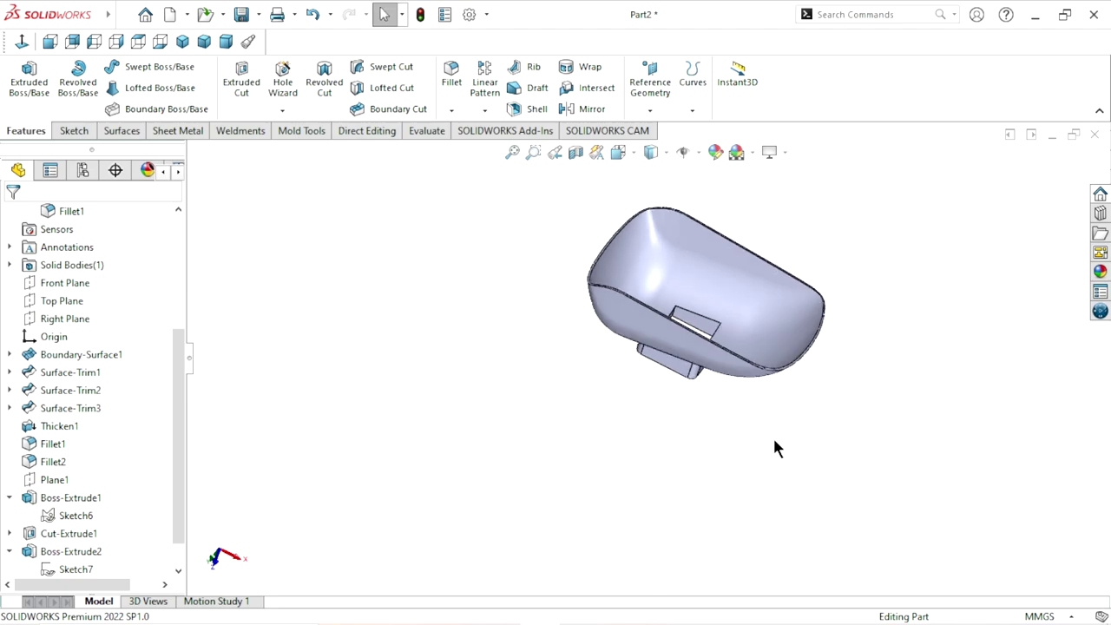
{"action": "scroll", "coordinate": [722, 438], "scroll_direction": "up", "scroll_amount": 1}
{"action": "scroll", "coordinate": [722, 438], "scroll_direction": "up", "scroll_amount": 2}
{"action": "scroll", "coordinate": [722, 438], "scroll_direction": "up", "scroll_amount": 2}
{"action": "scroll", "coordinate": [679, 365], "scroll_direction": "down", "scroll_amount": 1}
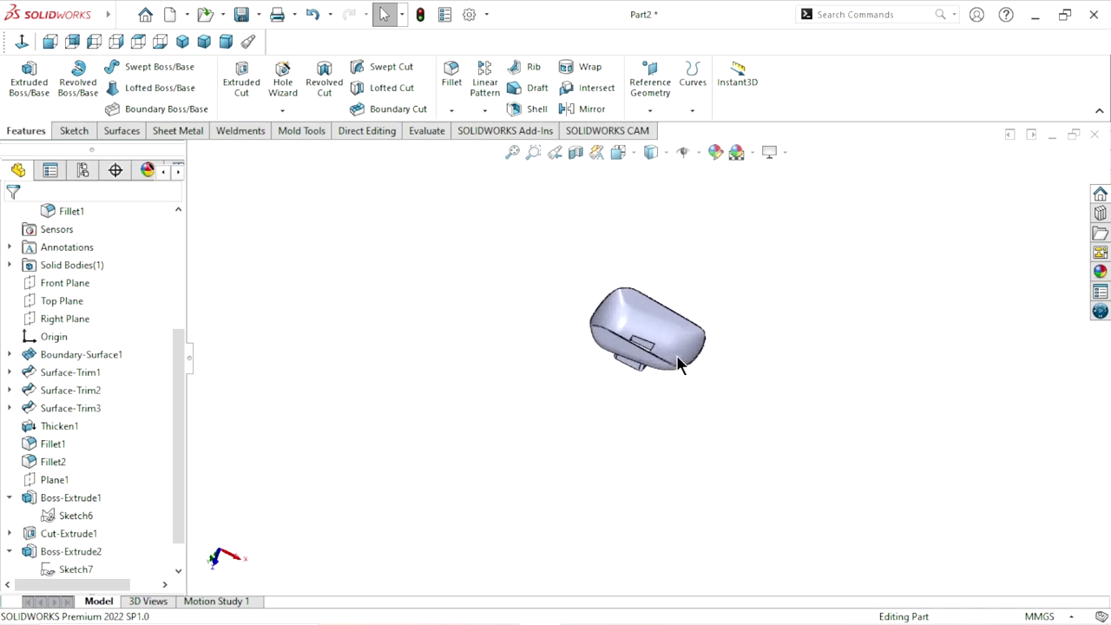
{"action": "scroll", "coordinate": [680, 364], "scroll_direction": "down", "scroll_amount": 3}
{"action": "scroll", "coordinate": [680, 364], "scroll_direction": "down", "scroll_amount": 1}
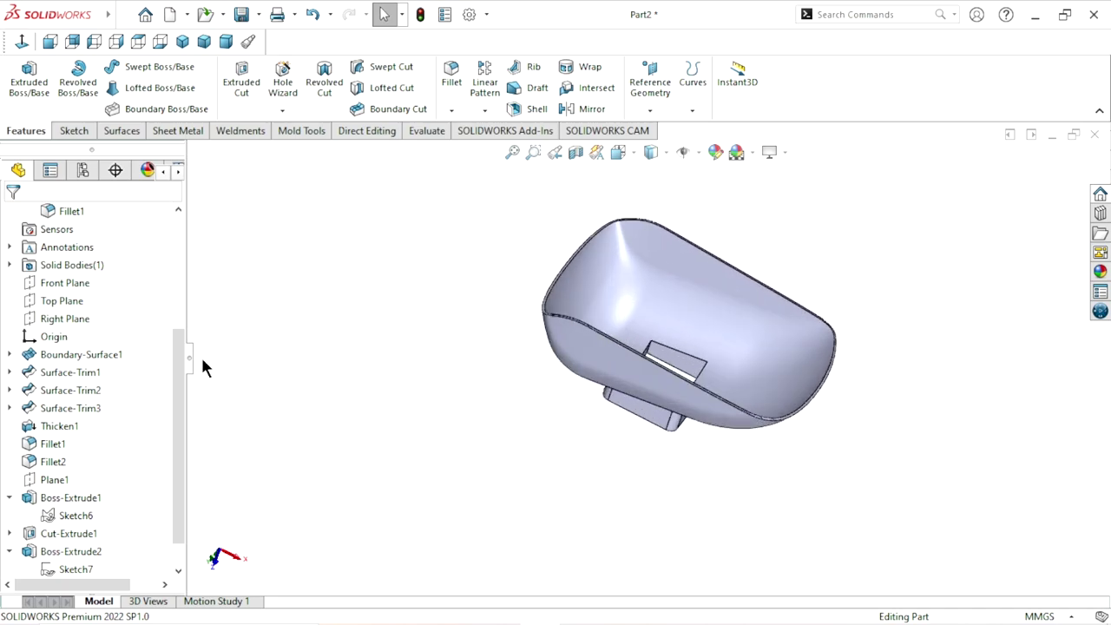
{"action": "left_click", "coordinate": [66, 301]}
{"action": "left_click", "coordinate": [92, 278]}
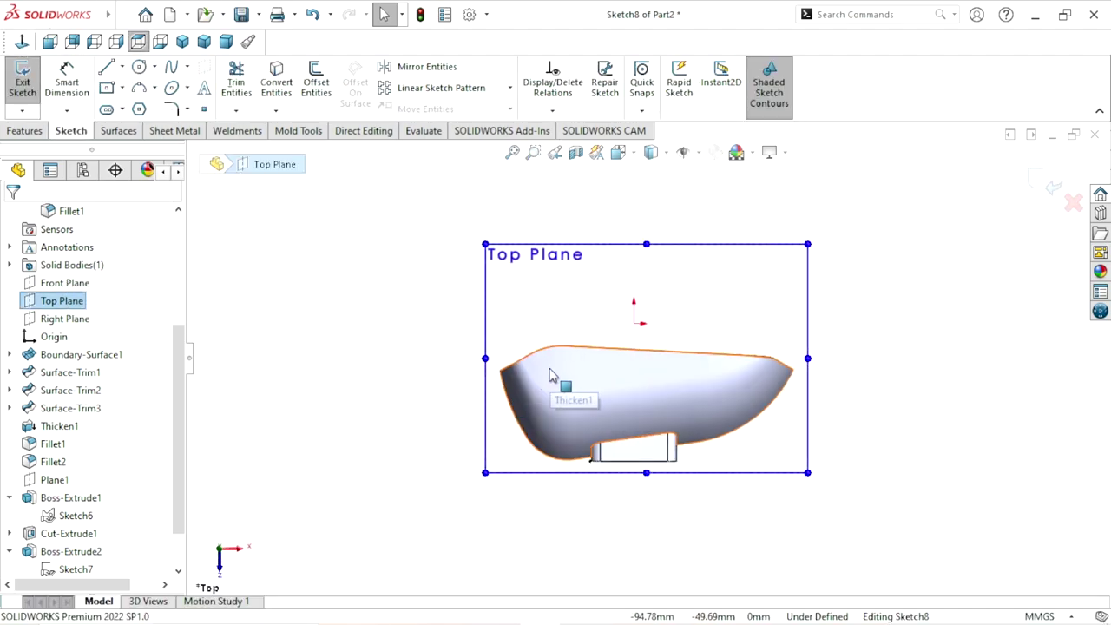
{"action": "scroll", "coordinate": [517, 395], "scroll_direction": "down", "scroll_amount": 3}
{"action": "scroll", "coordinate": [591, 416], "scroll_direction": "down", "scroll_amount": 1}
{"action": "scroll", "coordinate": [648, 365], "scroll_direction": "down", "scroll_amount": 2}
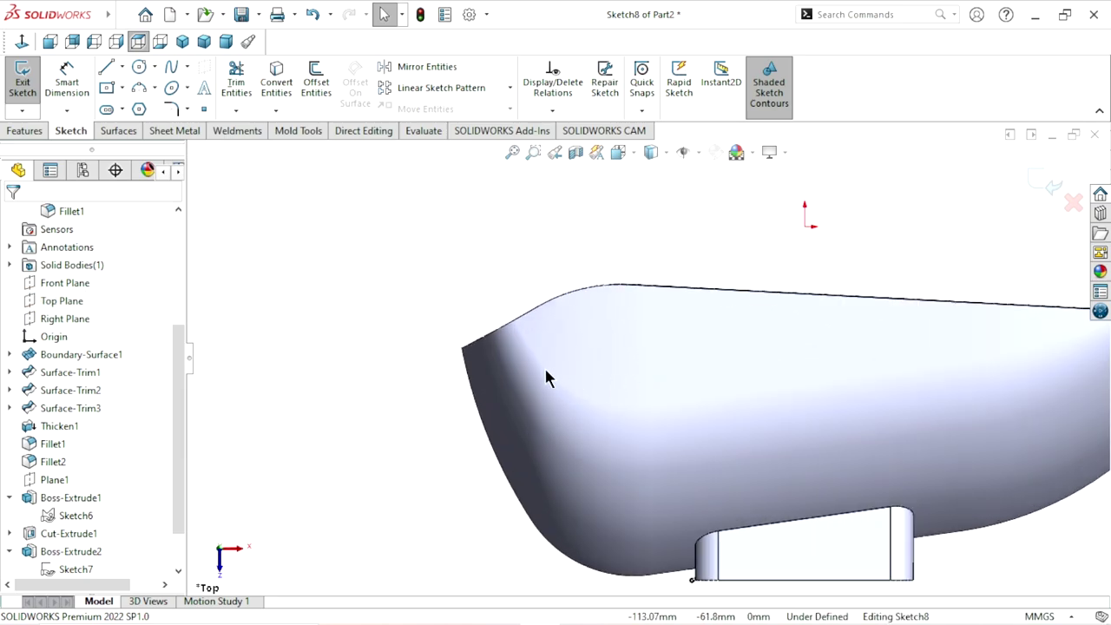
{"action": "scroll", "coordinate": [545, 377], "scroll_direction": "down", "scroll_amount": 2}
Draw a circle centred on the corner of the shell's front edge
{"action": "left_click", "coordinate": [146, 67]}
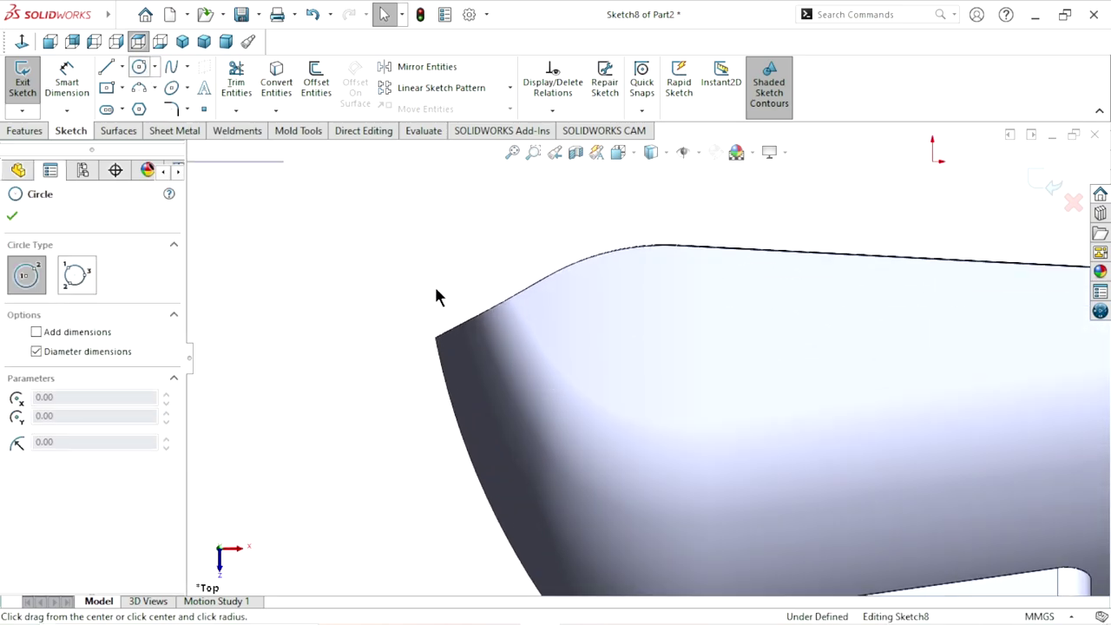
{"action": "left_click", "coordinate": [437, 340]}
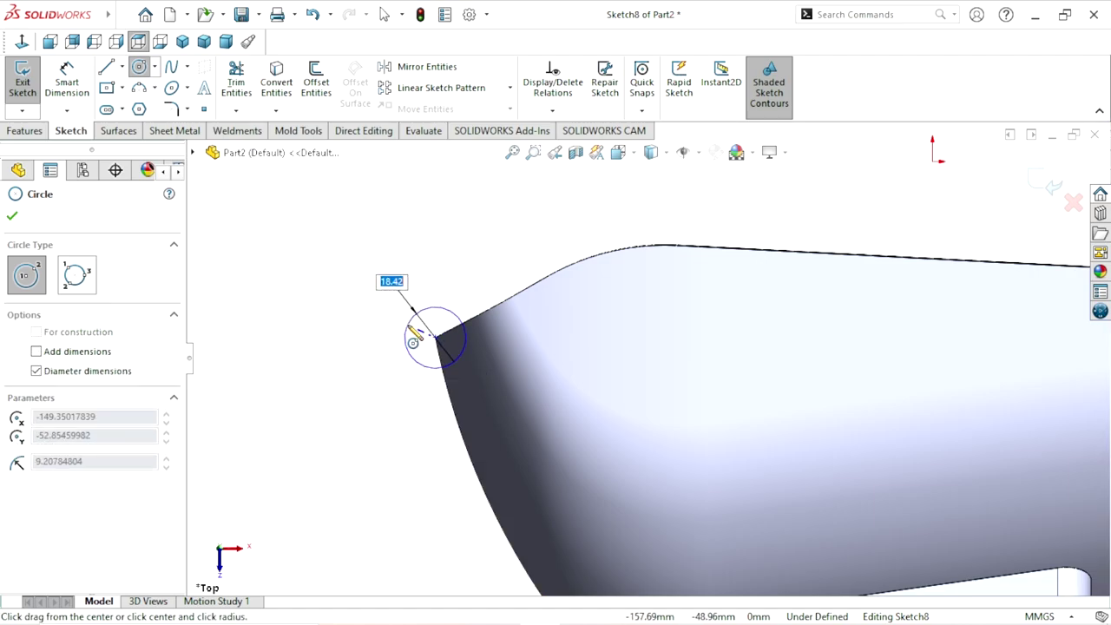
{"action": "left_click", "coordinate": [406, 337]}
Dimension the circle's diameter to 5 mm
{"action": "left_click", "coordinate": [69, 87]}
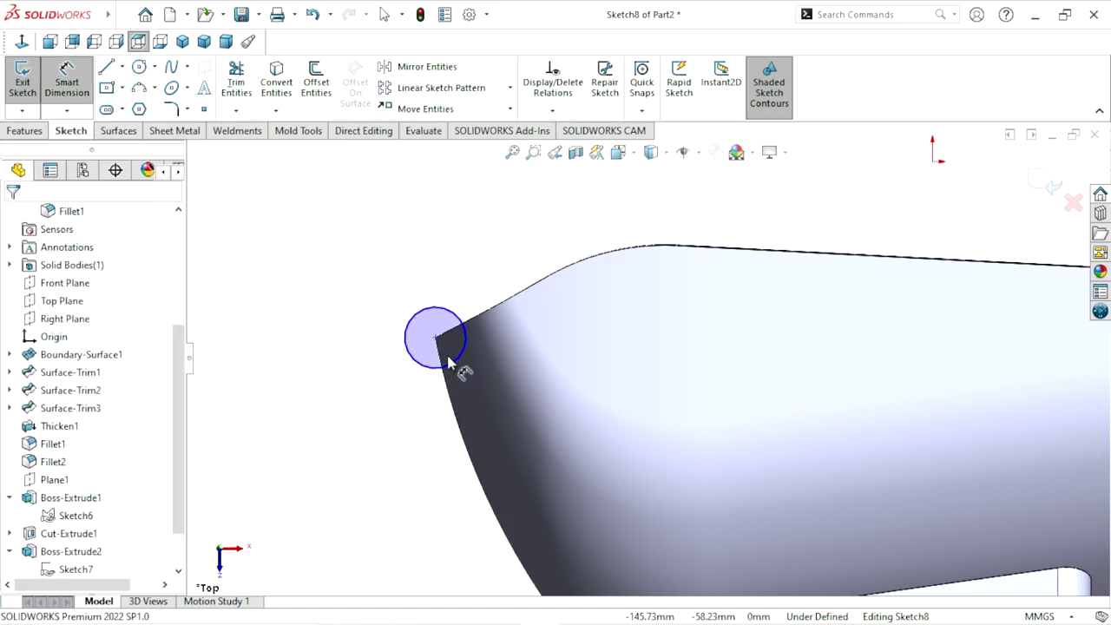
{"action": "left_click", "coordinate": [402, 344]}
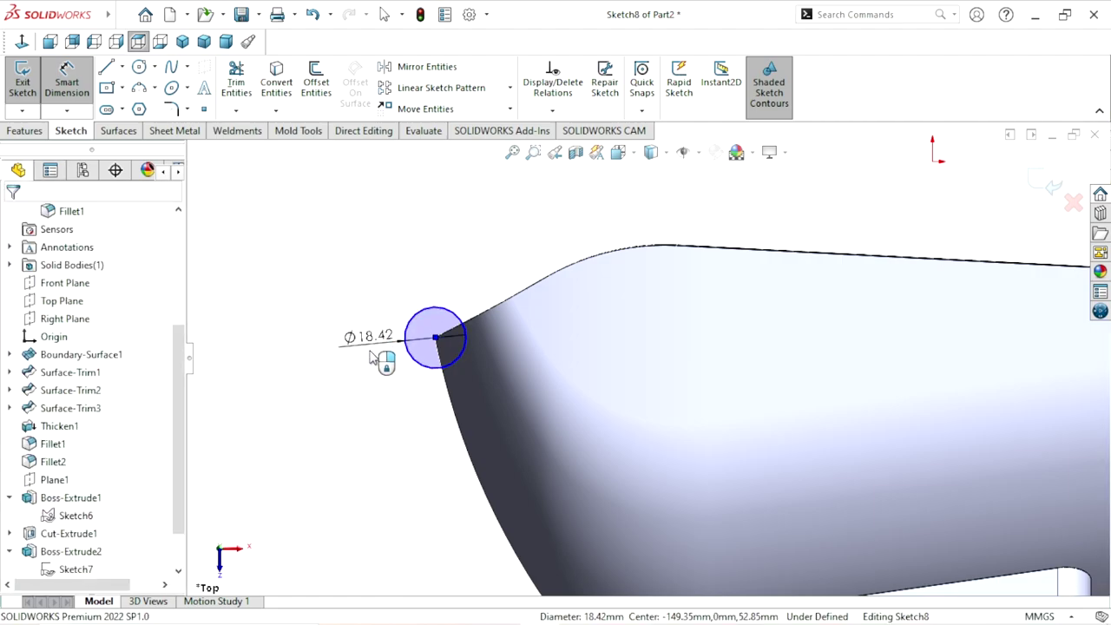
{"action": "left_click", "coordinate": [372, 358]}
{"action": "type", "text": "5"}
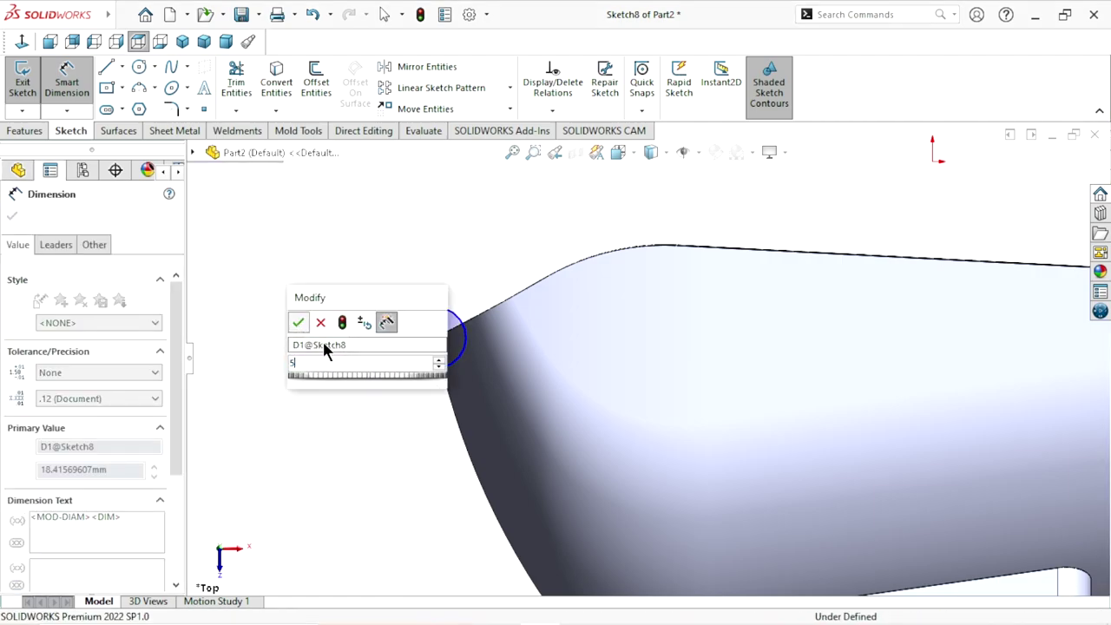
{"action": "key", "text": "Return"}
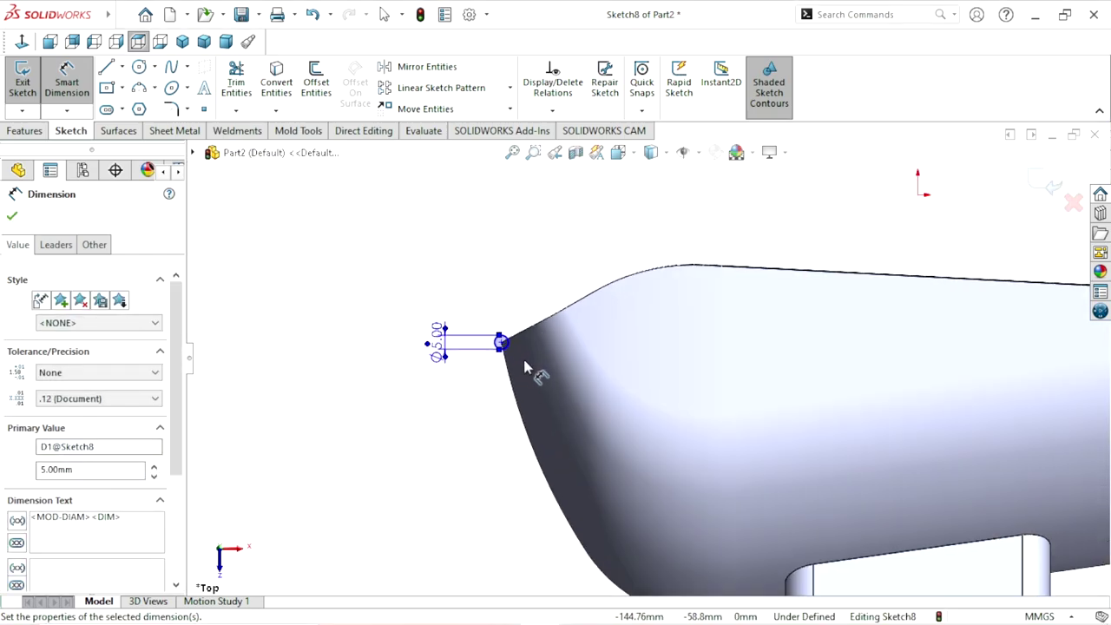
{"action": "scroll", "coordinate": [525, 368], "scroll_direction": "down", "scroll_amount": 3}
{"action": "scroll", "coordinate": [523, 365], "scroll_direction": "down", "scroll_amount": 3}
{"action": "scroll", "coordinate": [541, 315], "scroll_direction": "down", "scroll_amount": 2}
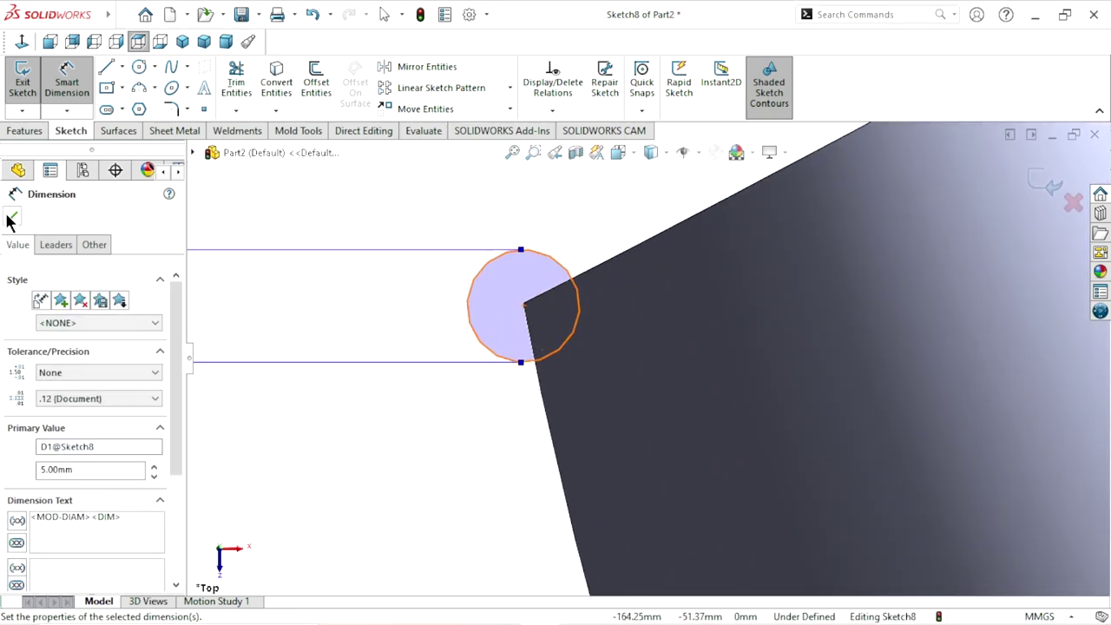
{"action": "left_click", "coordinate": [12, 217]}
{"action": "scroll", "coordinate": [521, 347], "scroll_direction": "up", "scroll_amount": 1}
{"action": "scroll", "coordinate": [566, 339], "scroll_direction": "down", "scroll_amount": 3}
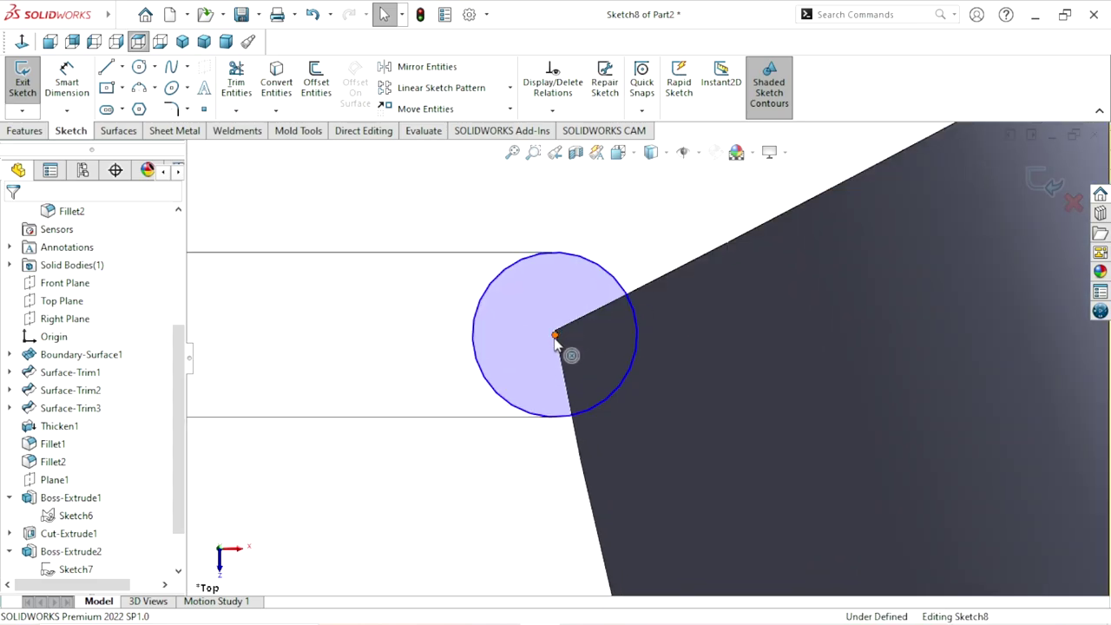
Delete the existing relations between the circle's centre point and the shell edge
{"action": "left_click", "coordinate": [556, 336]}
{"action": "left_click", "coordinate": [569, 326], "text": "ctrl"}
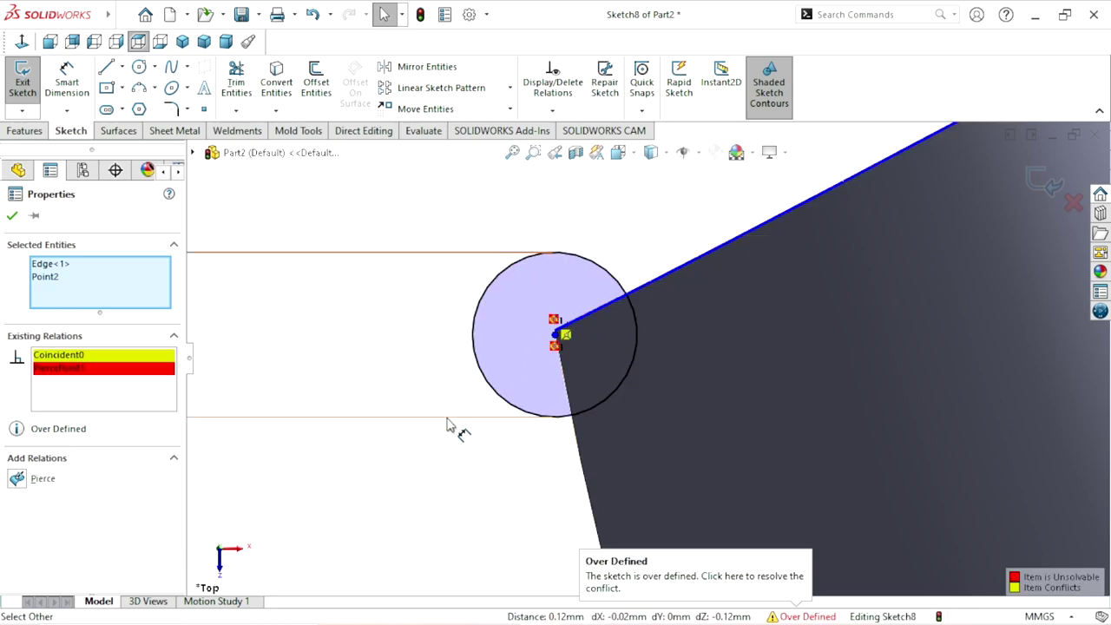
{"action": "right_click", "coordinate": [100, 369]}
{"action": "left_click", "coordinate": [183, 385]}
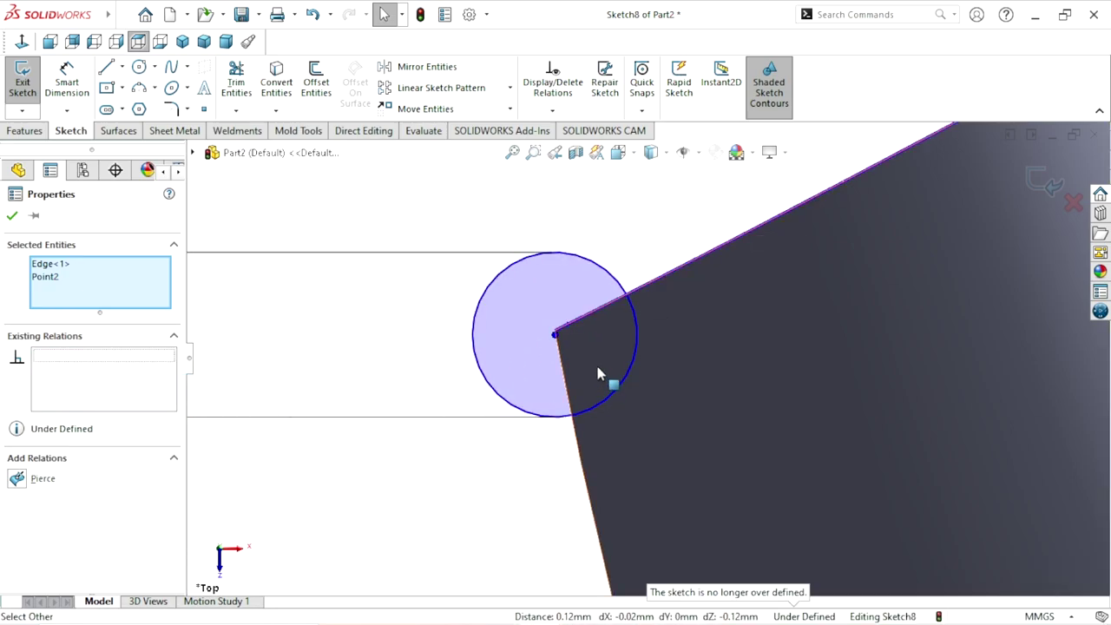
{"action": "left_click", "coordinate": [557, 334]}
{"action": "left_click", "coordinate": [560, 363], "text": "ctrl"}
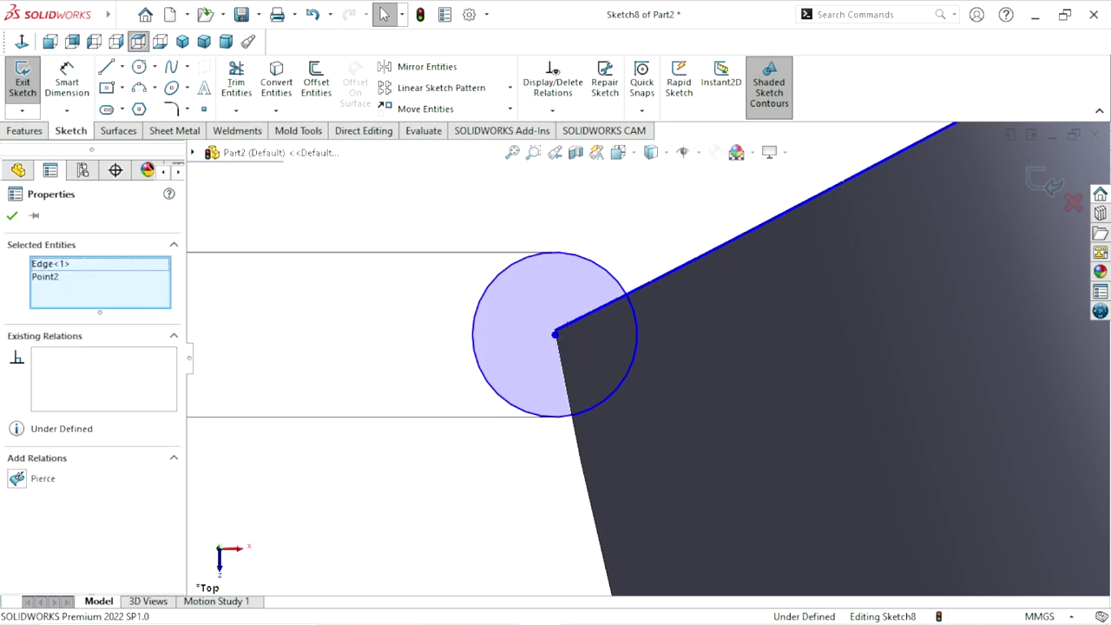
{"action": "key", "text": "Escape"}
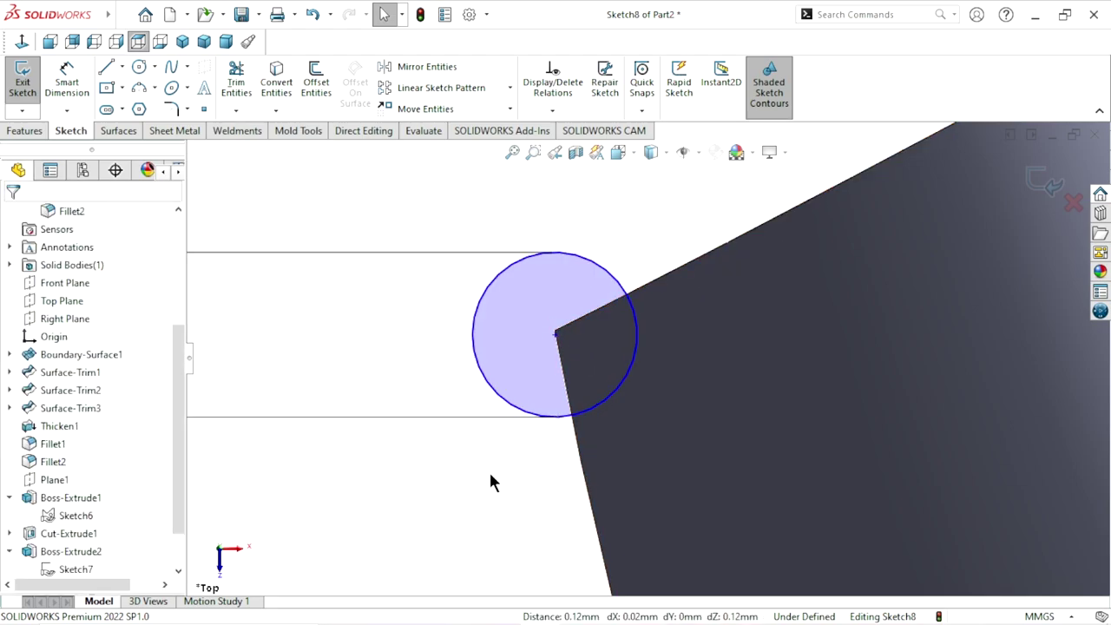
Pierce the circle's centre onto the lower rim edge, fully defining Sketch8
{"action": "left_click", "coordinate": [556, 334]}
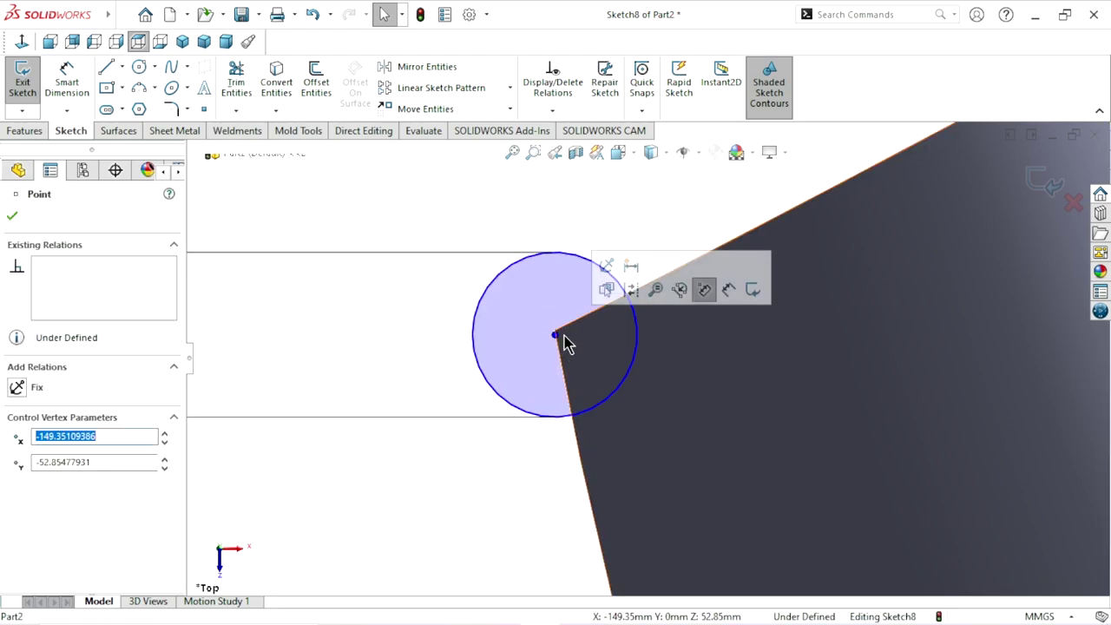
{"action": "left_click", "coordinate": [555, 344]}
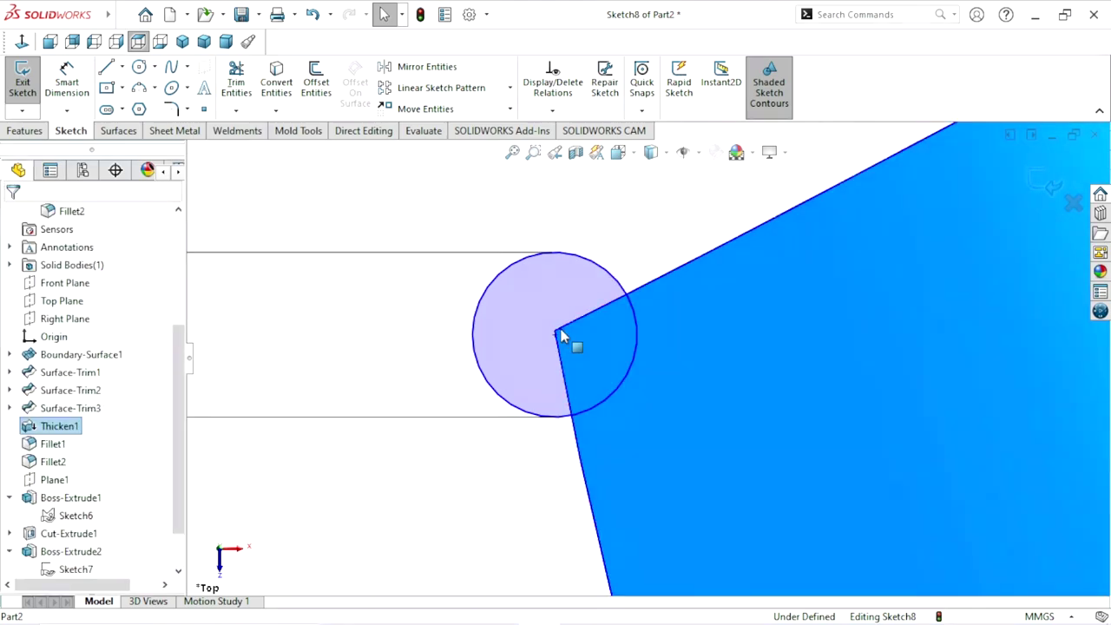
{"action": "left_click", "coordinate": [620, 257]}
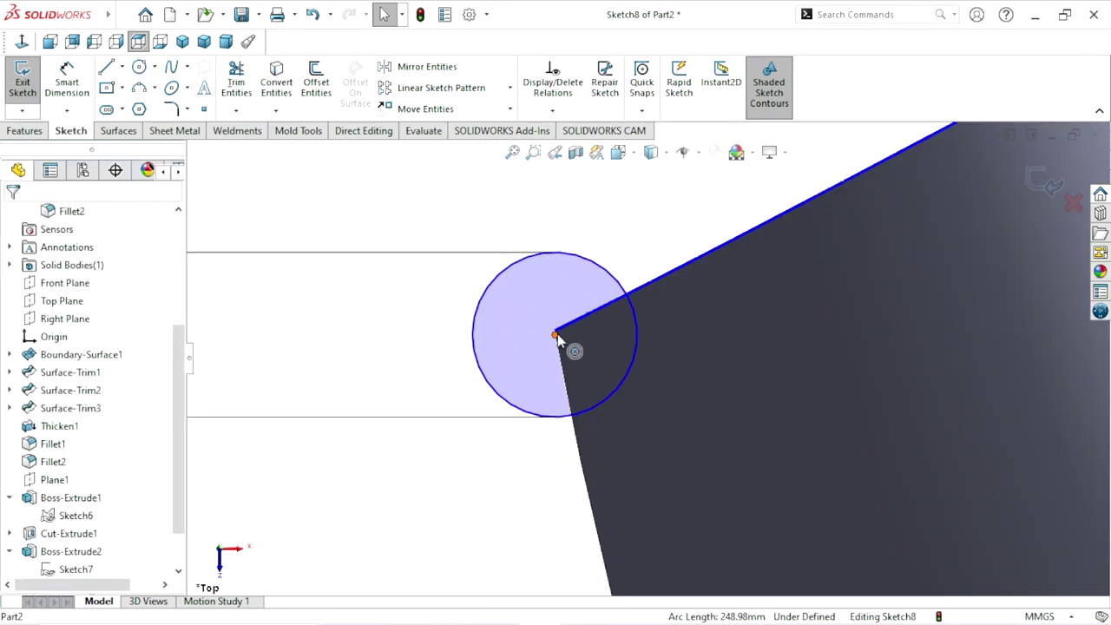
{"action": "left_click", "coordinate": [556, 335]}
{"action": "left_click", "coordinate": [560, 359], "text": "ctrl"}
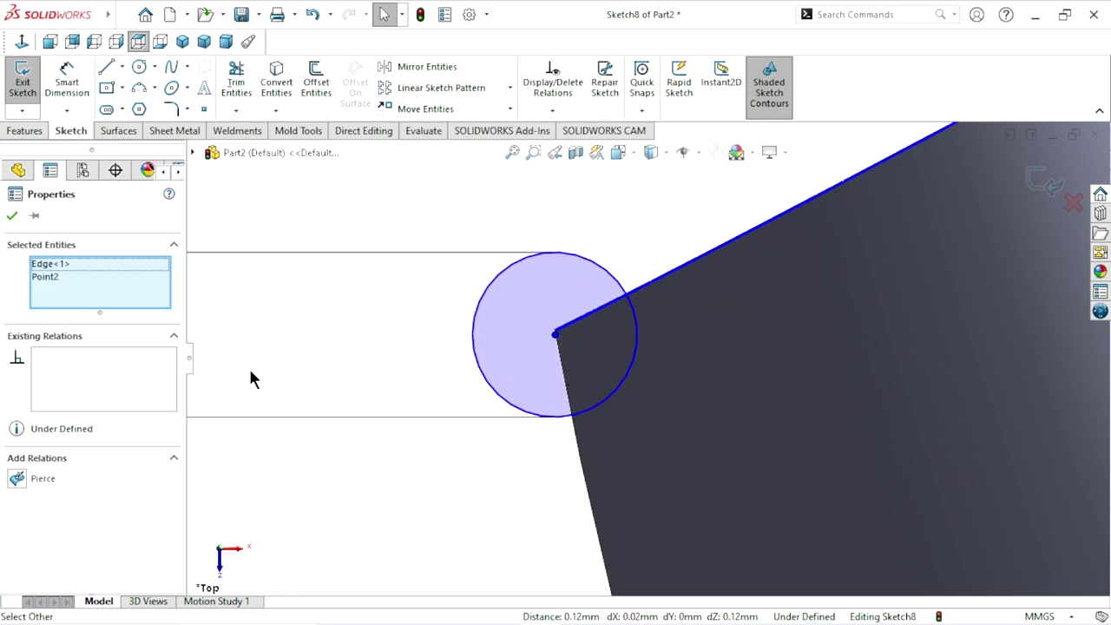
{"action": "left_click", "coordinate": [18, 480]}
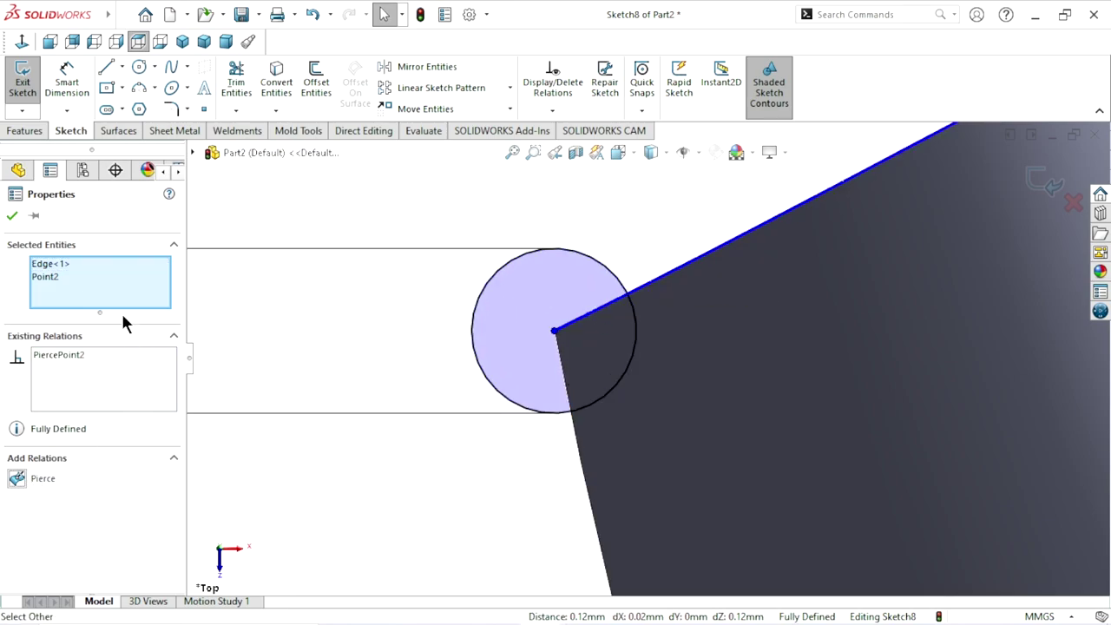
{"action": "left_click", "coordinate": [11, 216]}
{"action": "scroll", "coordinate": [476, 377], "scroll_direction": "up", "scroll_amount": 2}
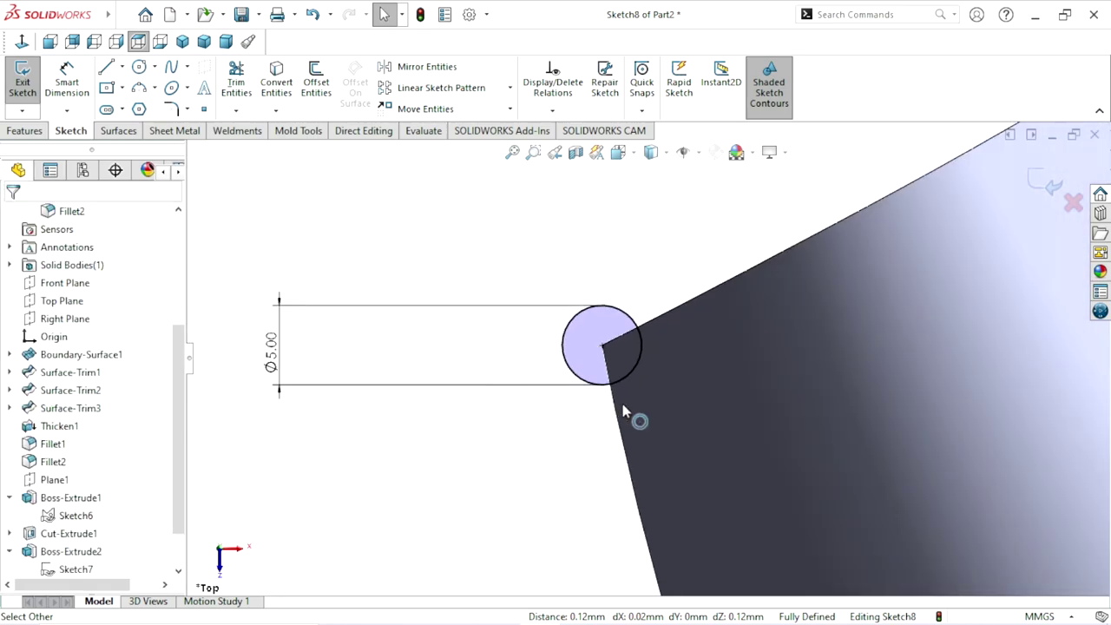
{"action": "scroll", "coordinate": [637, 422], "scroll_direction": "up", "scroll_amount": 2}
{"action": "scroll", "coordinate": [687, 412], "scroll_direction": "up", "scroll_amount": 3}
{"action": "scroll", "coordinate": [862, 416], "scroll_direction": "down", "scroll_amount": 3}
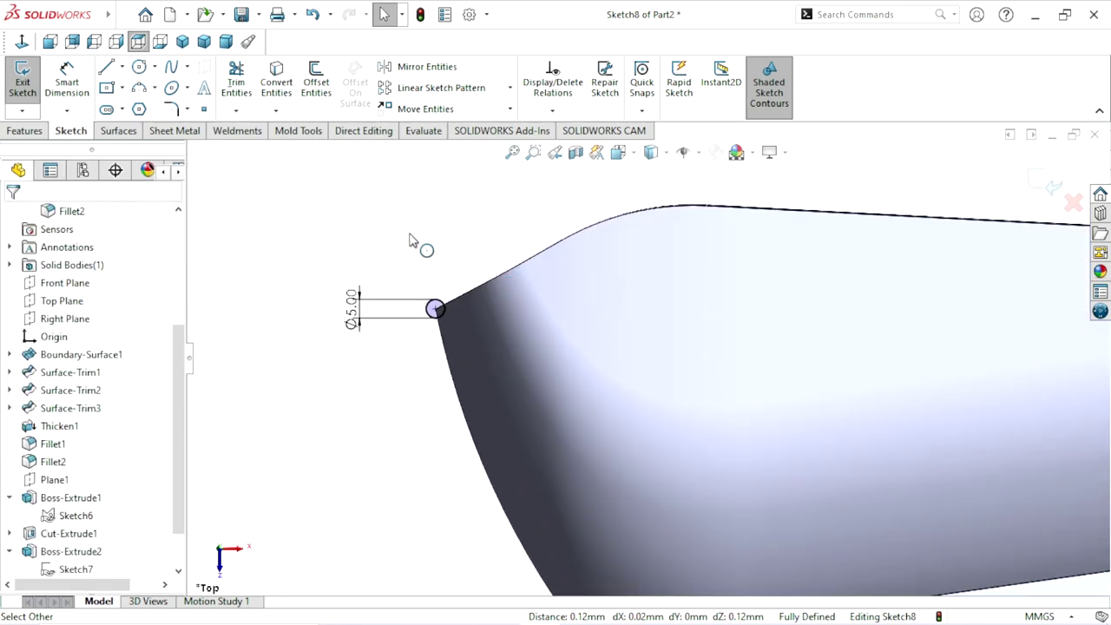
{"action": "left_click", "coordinate": [1042, 183]}
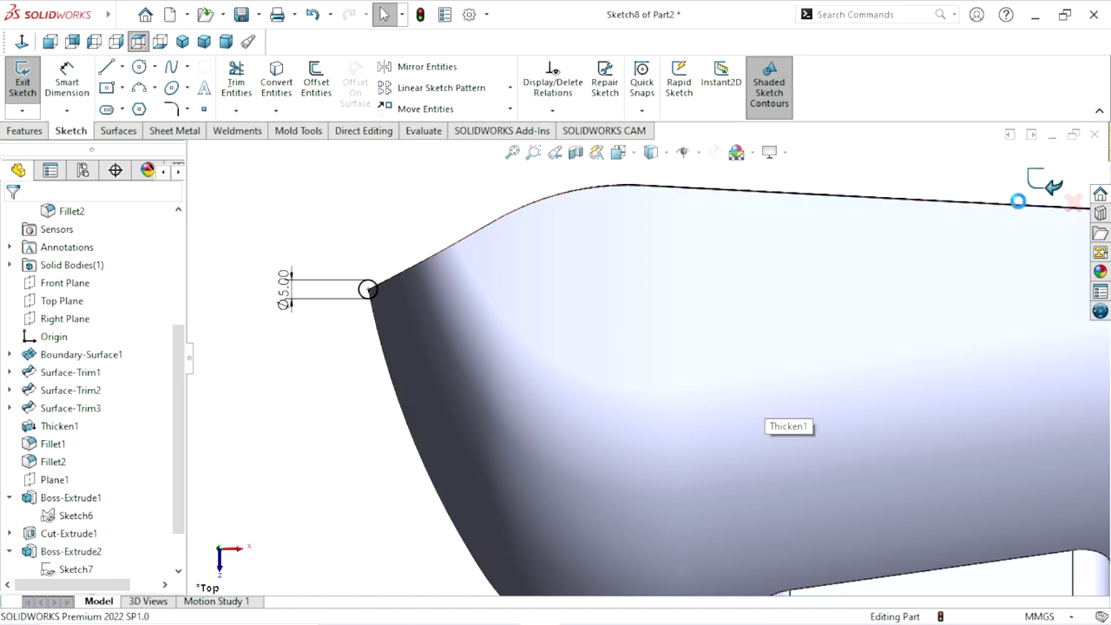
{"action": "scroll", "coordinate": [500, 360], "scroll_direction": "up", "scroll_amount": 2}
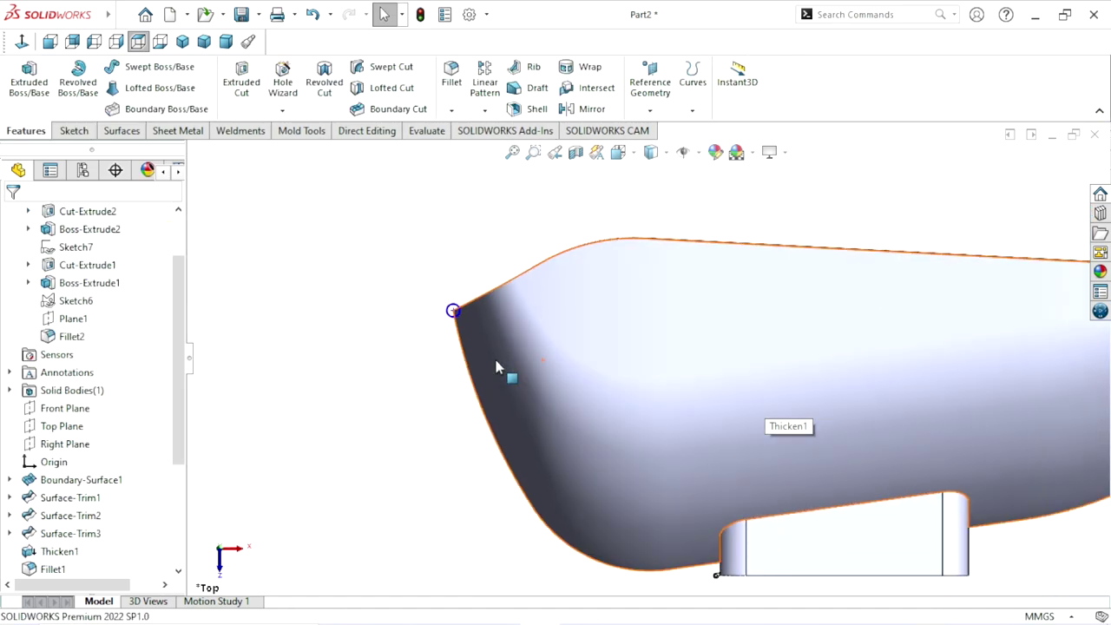
{"action": "scroll", "coordinate": [503, 373], "scroll_direction": "up", "scroll_amount": 2}
{"action": "middle_click_drag", "start_coordinate": [717, 333], "coordinate": [686, 411]}
{"action": "scroll", "coordinate": [737, 318], "scroll_direction": "up", "scroll_amount": 2}
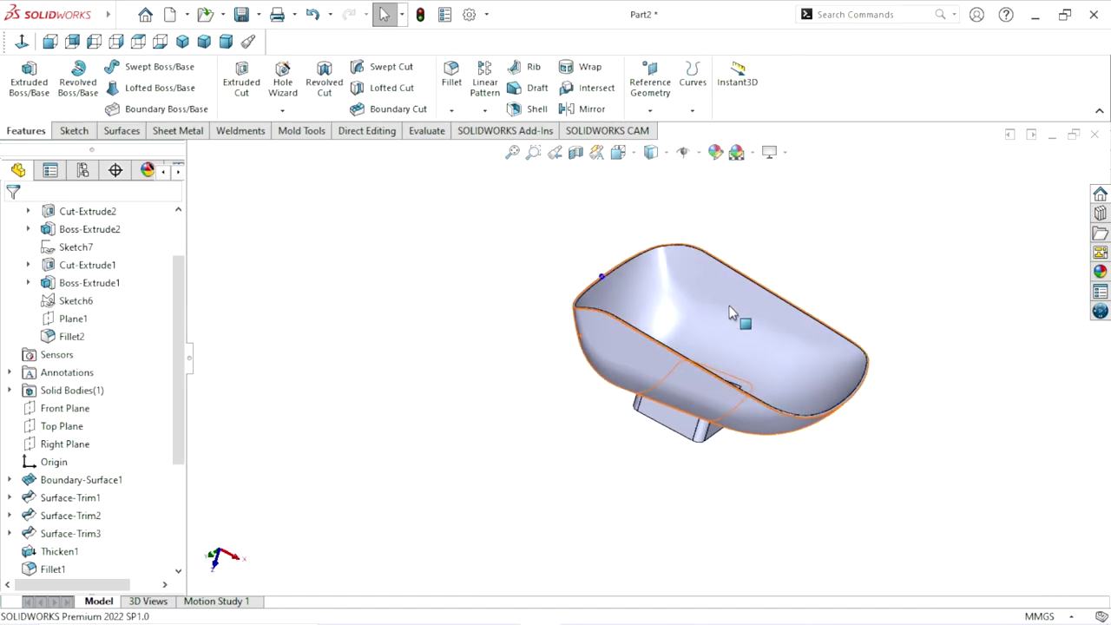
{"action": "scroll", "coordinate": [594, 318], "scroll_direction": "down", "scroll_amount": 5}
{"action": "scroll", "coordinate": [443, 273], "scroll_direction": "down", "scroll_amount": 3}
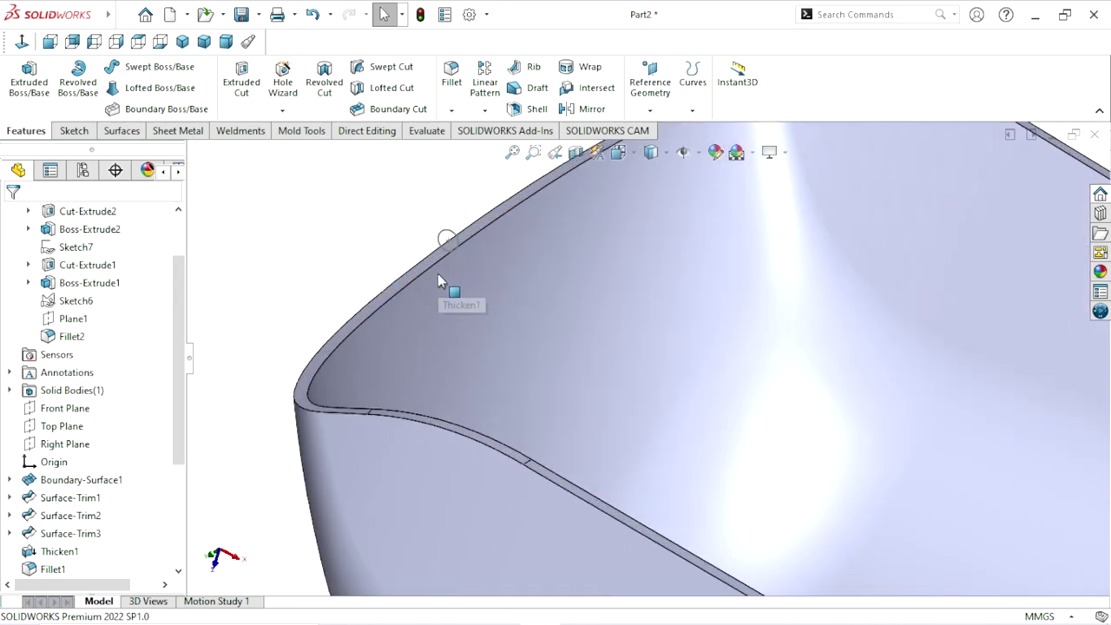
{"action": "scroll", "coordinate": [453, 274], "scroll_direction": "down", "scroll_amount": 3}
{"action": "scroll", "coordinate": [474, 278], "scroll_direction": "down", "scroll_amount": 1}
{"action": "scroll", "coordinate": [555, 300], "scroll_direction": "up", "scroll_amount": 5}
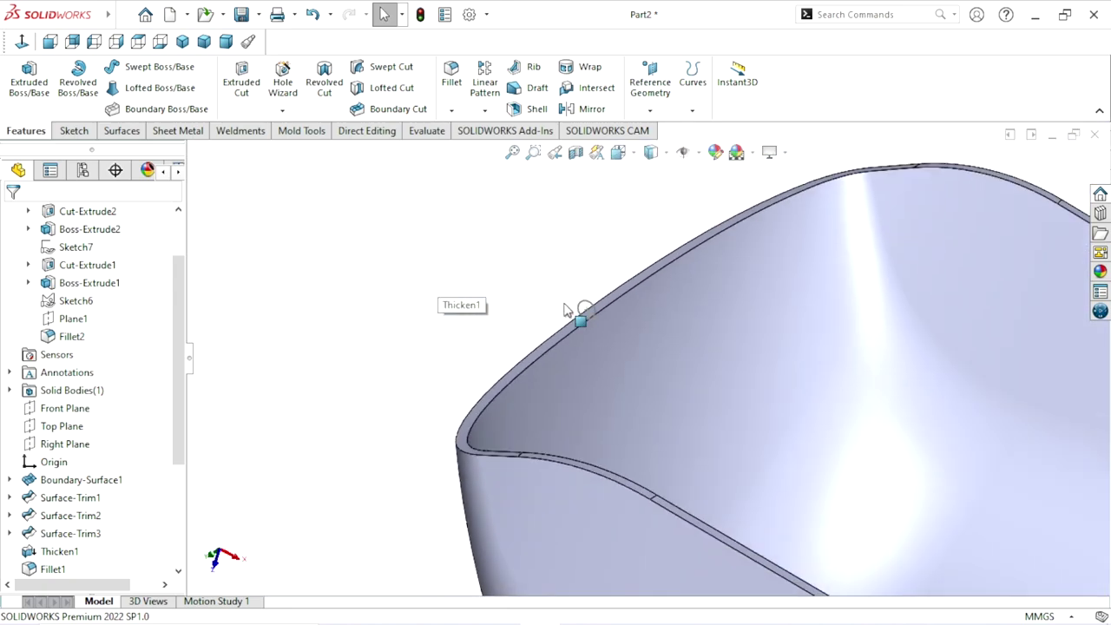
{"action": "scroll", "coordinate": [571, 310], "scroll_direction": "up", "scroll_amount": 4}
{"action": "scroll", "coordinate": [764, 428], "scroll_direction": "down", "scroll_amount": 1}
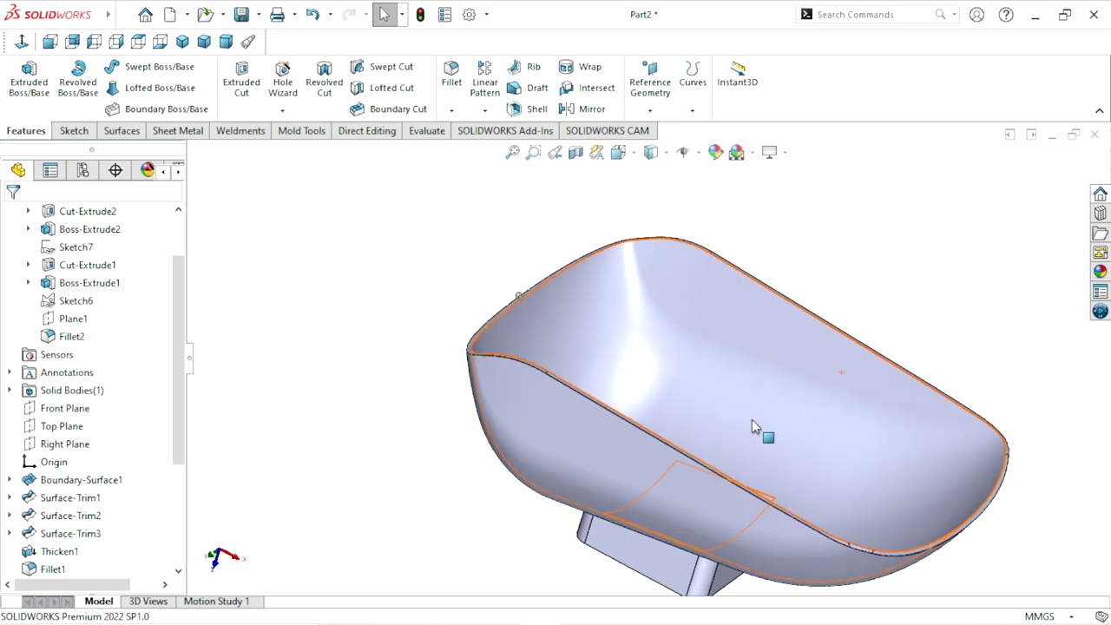
Start a swept boss with the Ø5 circle sketch Sketch8 as the profile
{"action": "left_click", "coordinate": [156, 70]}
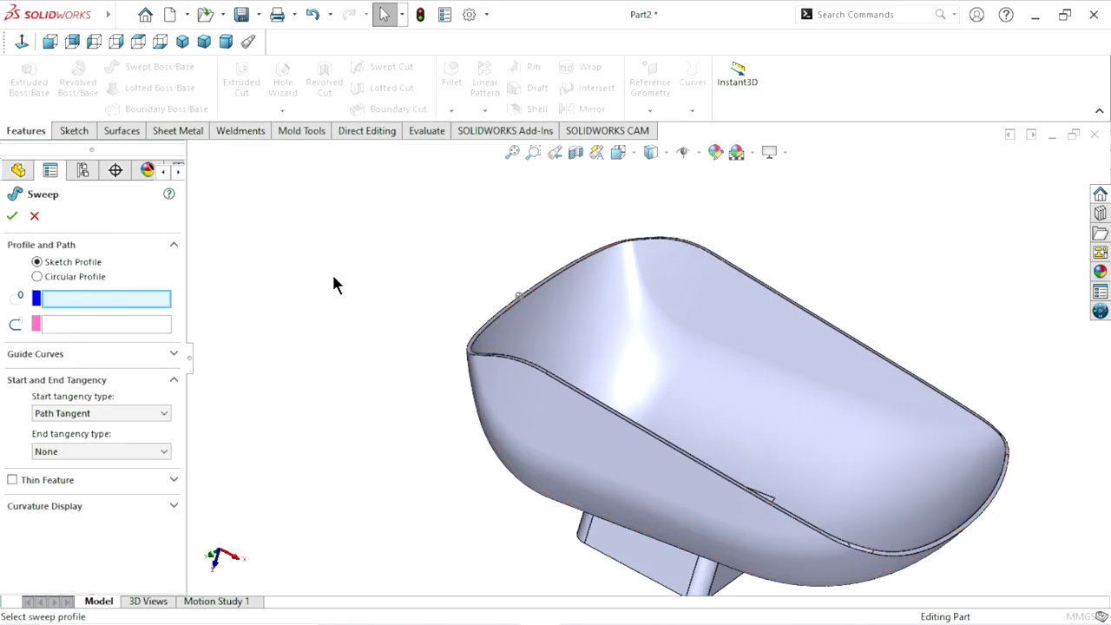
{"action": "scroll", "coordinate": [563, 322], "scroll_direction": "down", "scroll_amount": 3}
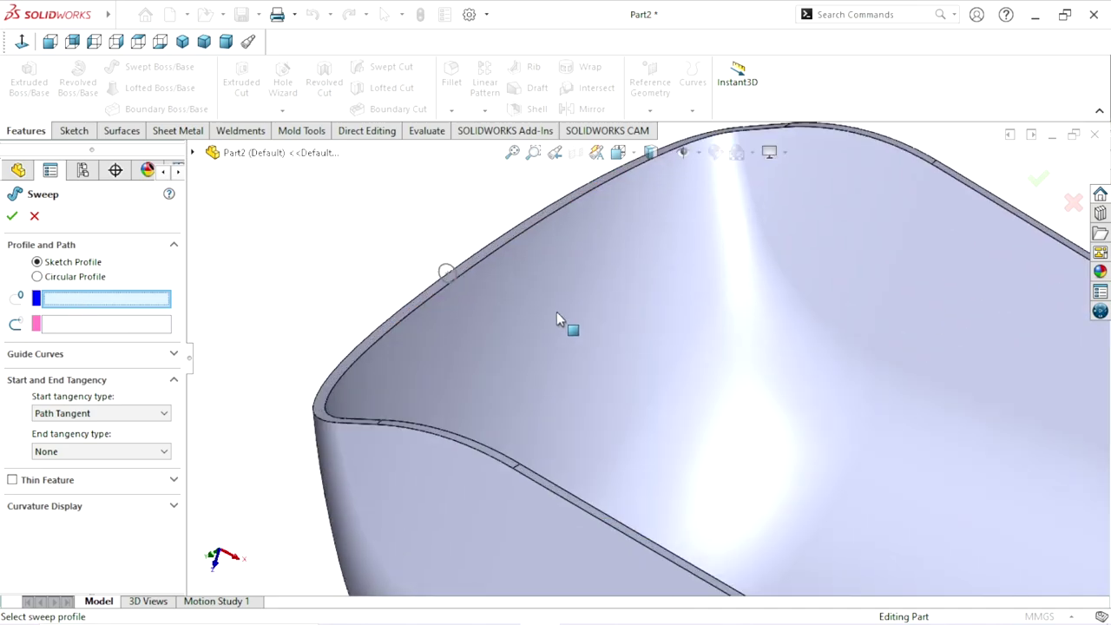
{"action": "scroll", "coordinate": [451, 288], "scroll_direction": "down", "scroll_amount": 3}
{"action": "left_click", "coordinate": [485, 268]}
{"action": "scroll", "coordinate": [565, 330], "scroll_direction": "up", "scroll_amount": 2}
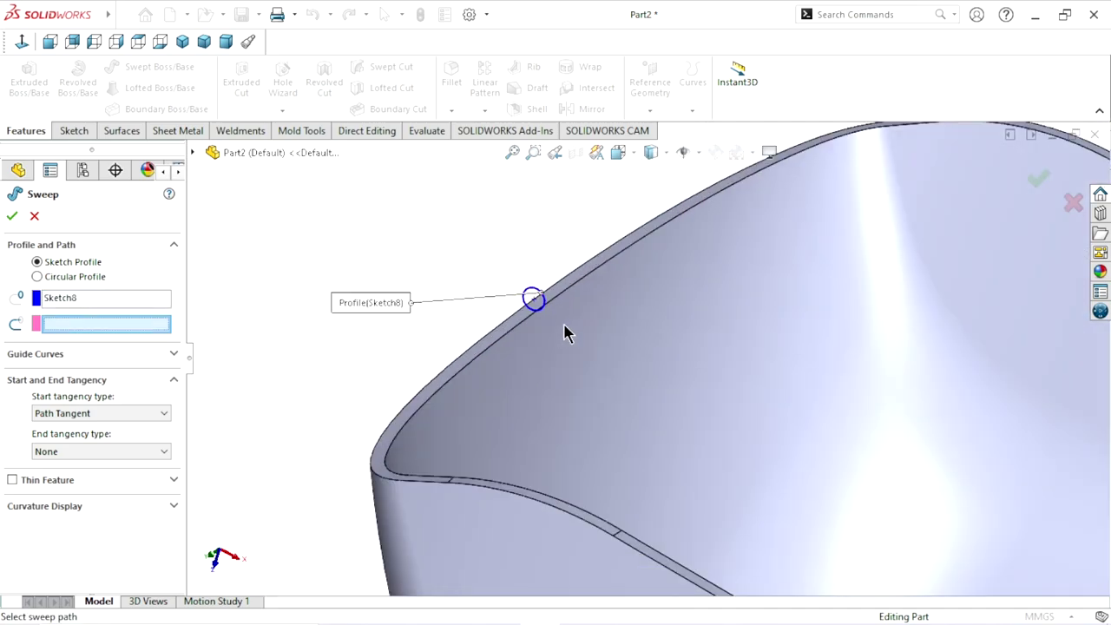
{"action": "scroll", "coordinate": [640, 449], "scroll_direction": "up", "scroll_amount": 3}
{"action": "scroll", "coordinate": [732, 448], "scroll_direction": "up", "scroll_amount": 1}
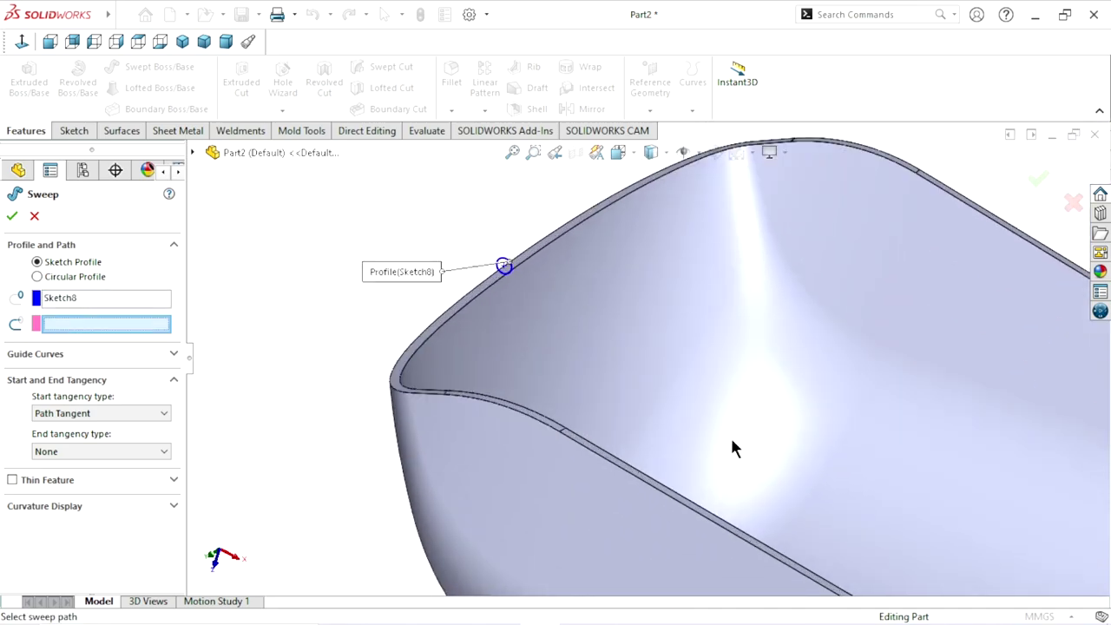
Begin a closed-group sweep path from the first four rim edges
{"action": "right_click", "coordinate": [75, 328]}
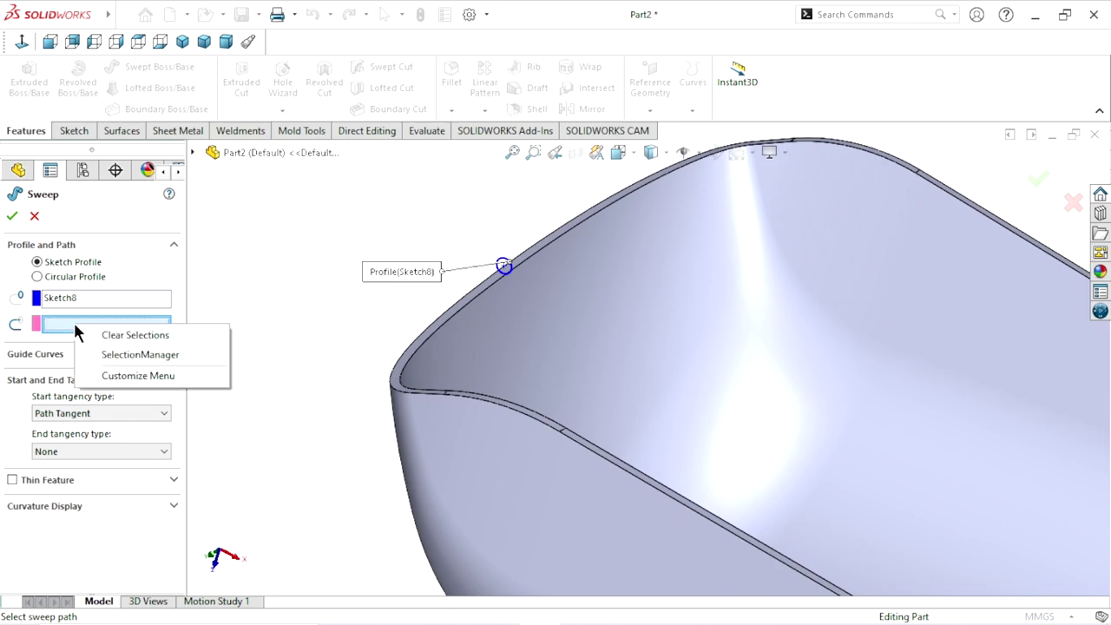
{"action": "left_click", "coordinate": [124, 351]}
{"action": "left_click", "coordinate": [744, 173]}
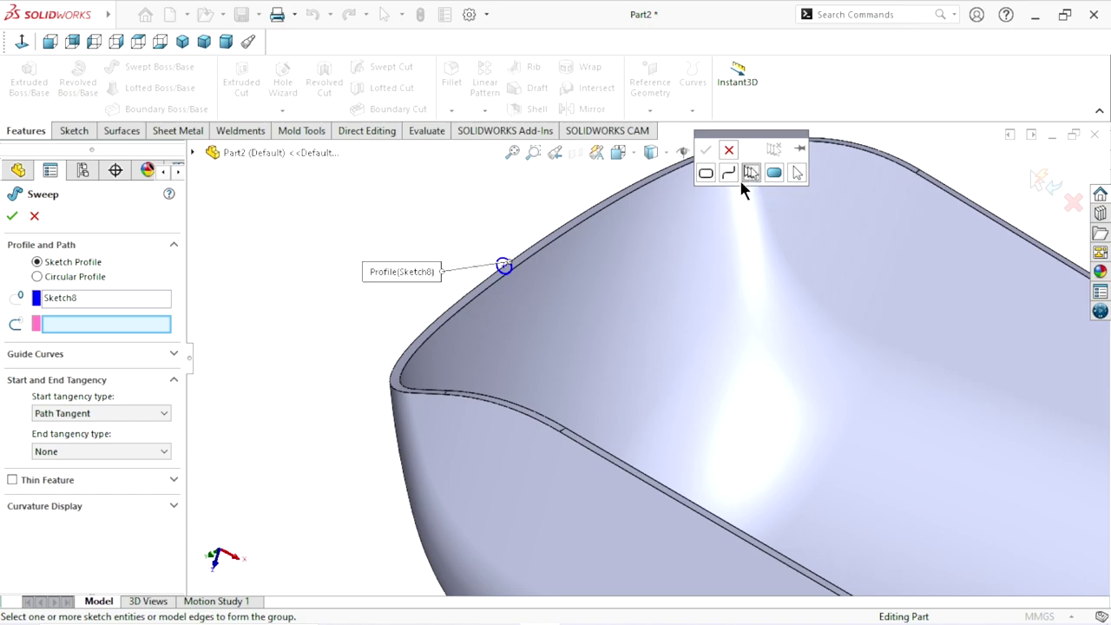
{"action": "left_click", "coordinate": [444, 311]}
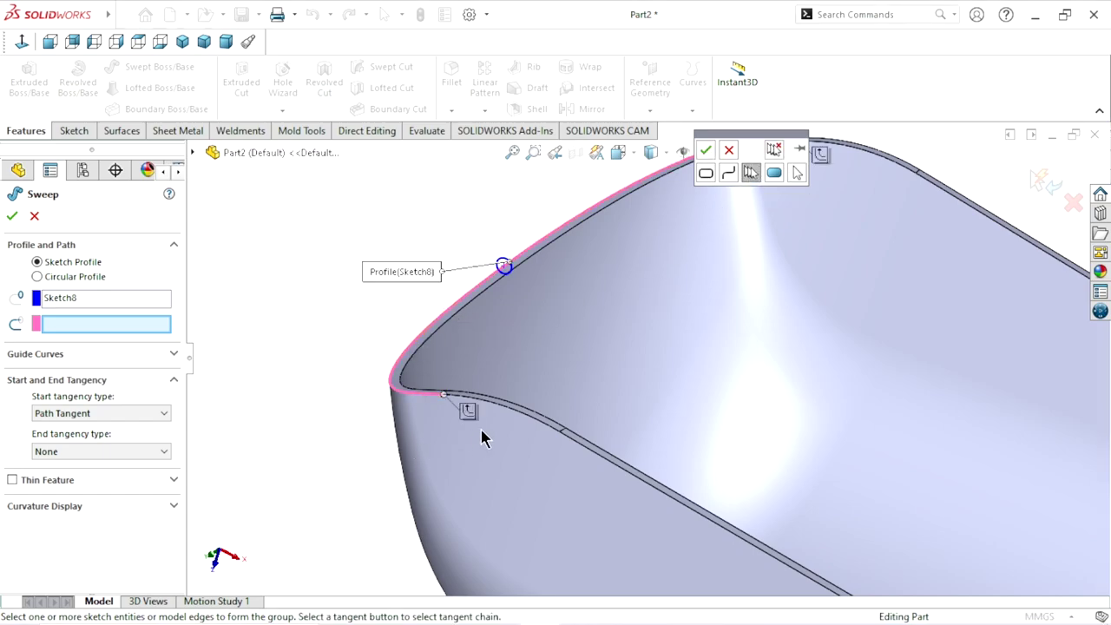
{"action": "left_click", "coordinate": [514, 418]}
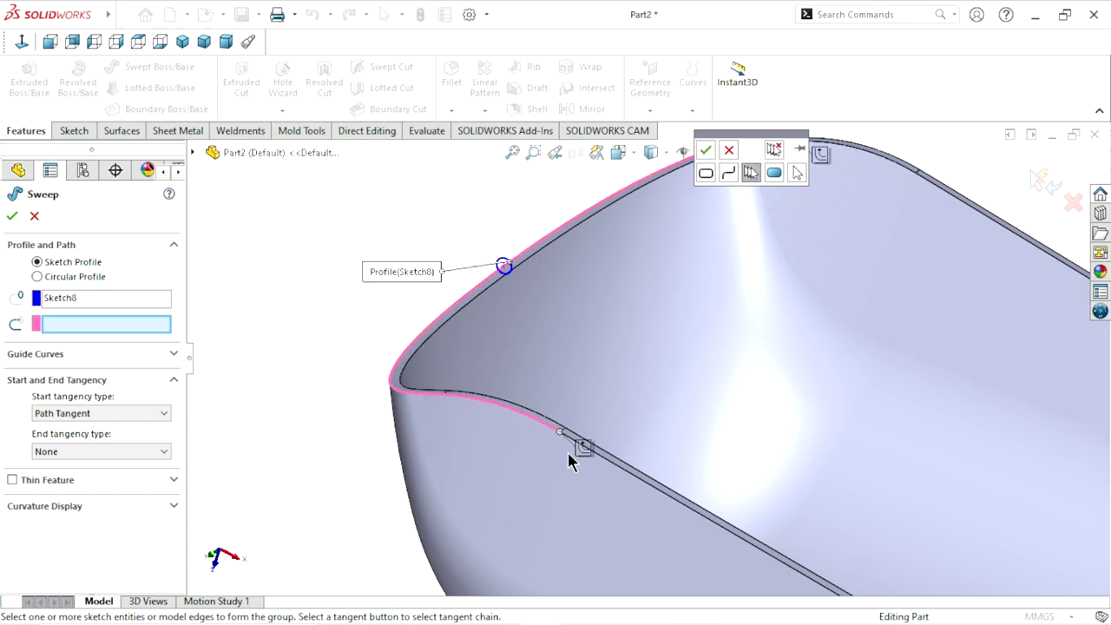
{"action": "left_click", "coordinate": [639, 480]}
{"action": "scroll", "coordinate": [521, 455], "scroll_direction": "down", "scroll_amount": 5}
{"action": "scroll", "coordinate": [837, 464], "scroll_direction": "down", "scroll_amount": 3}
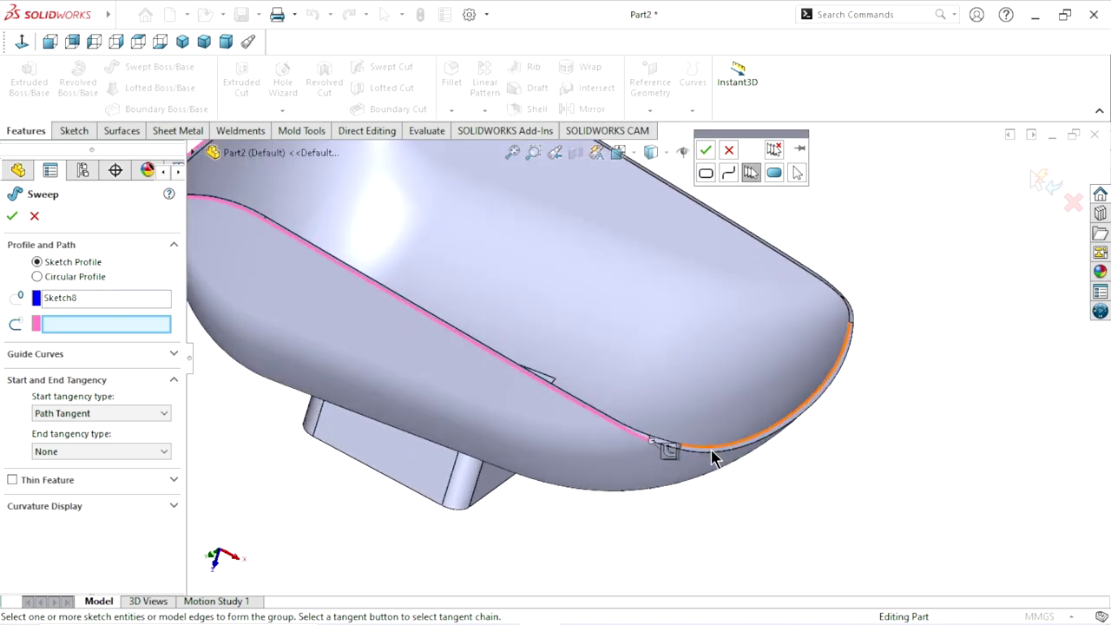
{"action": "scroll", "coordinate": [712, 454], "scroll_direction": "down", "scroll_amount": 3}
{"action": "left_click", "coordinate": [625, 426]}
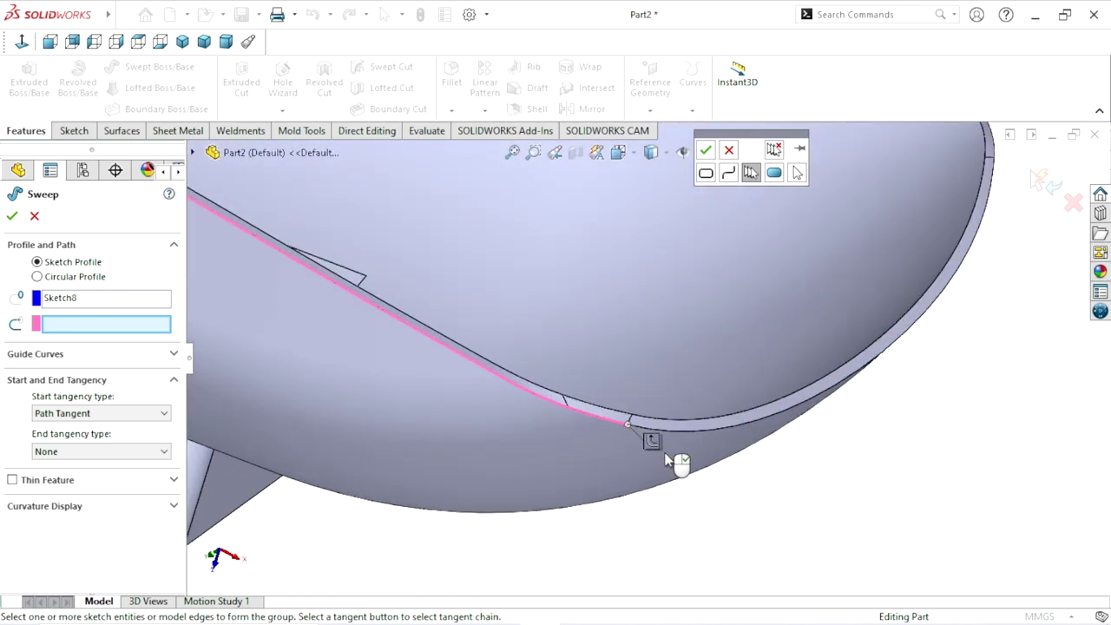
Add the remaining rim segments, accept the closed loop and attempt the sweep, which fails
{"action": "scroll", "coordinate": [854, 261], "scroll_direction": "up", "scroll_amount": 5}
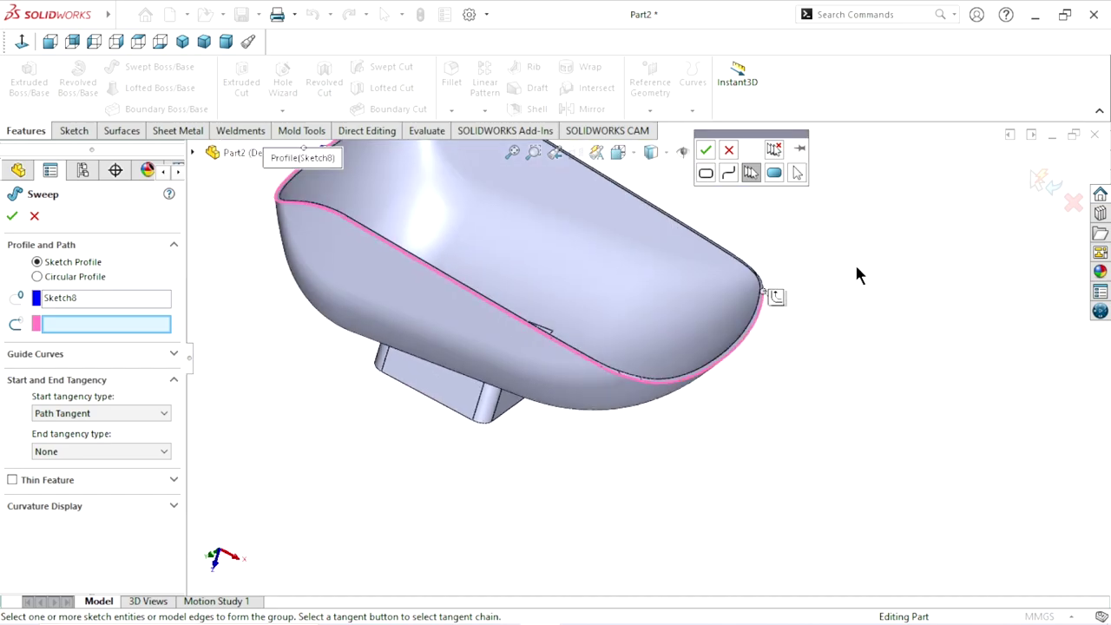
{"action": "middle_click_drag", "start_coordinate": [855, 262], "coordinate": [725, 426]}
{"action": "scroll", "coordinate": [564, 445], "scroll_direction": "down", "scroll_amount": 3}
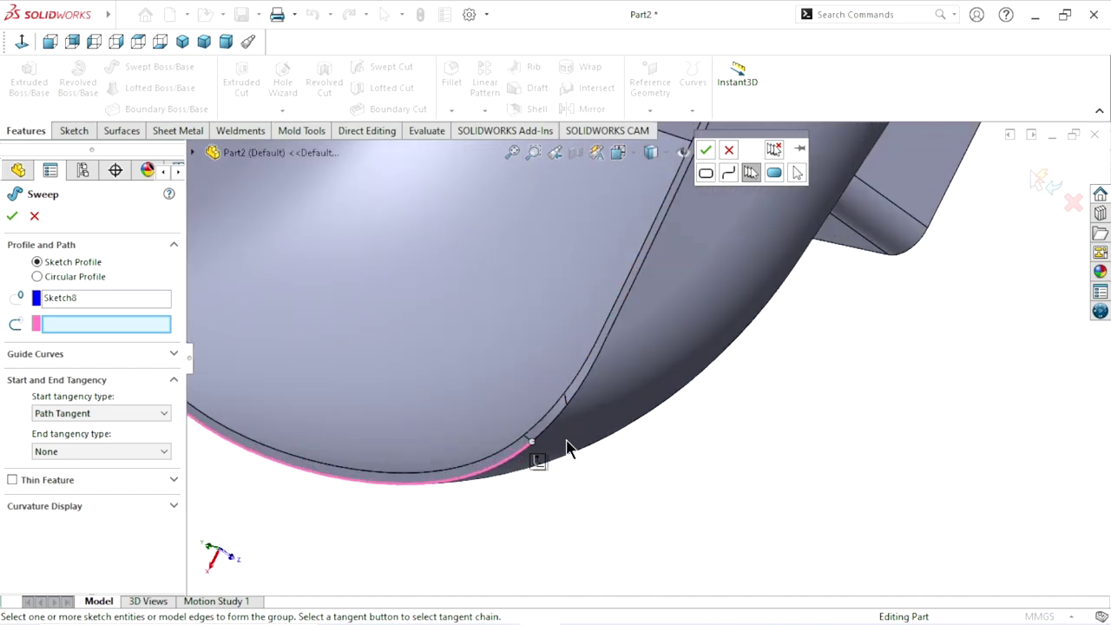
{"action": "left_click", "coordinate": [557, 429]}
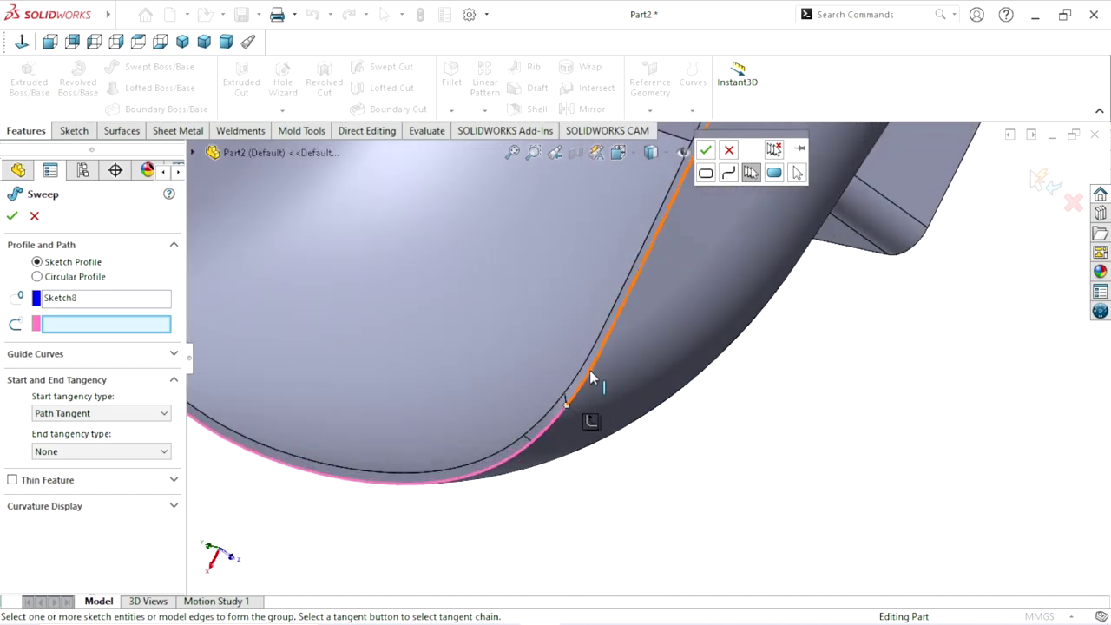
{"action": "scroll", "coordinate": [615, 431], "scroll_direction": "up", "scroll_amount": 2}
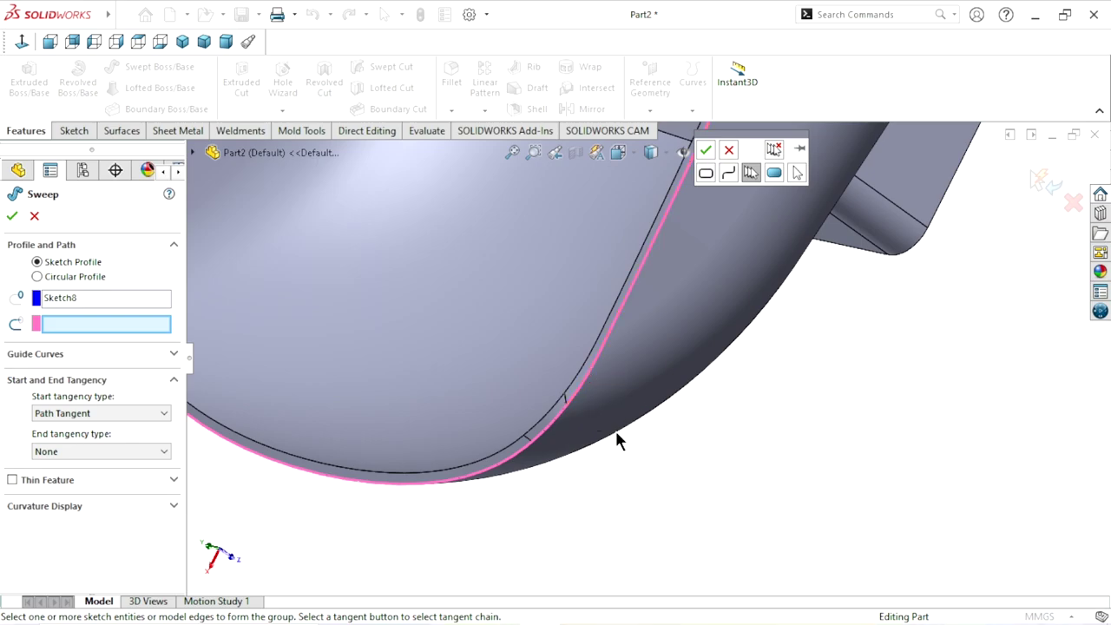
{"action": "scroll", "coordinate": [620, 434], "scroll_direction": "up", "scroll_amount": 3}
{"action": "scroll", "coordinate": [648, 397], "scroll_direction": "up", "scroll_amount": 3}
{"action": "scroll", "coordinate": [670, 365], "scroll_direction": "up", "scroll_amount": 2}
{"action": "scroll", "coordinate": [688, 328], "scroll_direction": "down", "scroll_amount": 2}
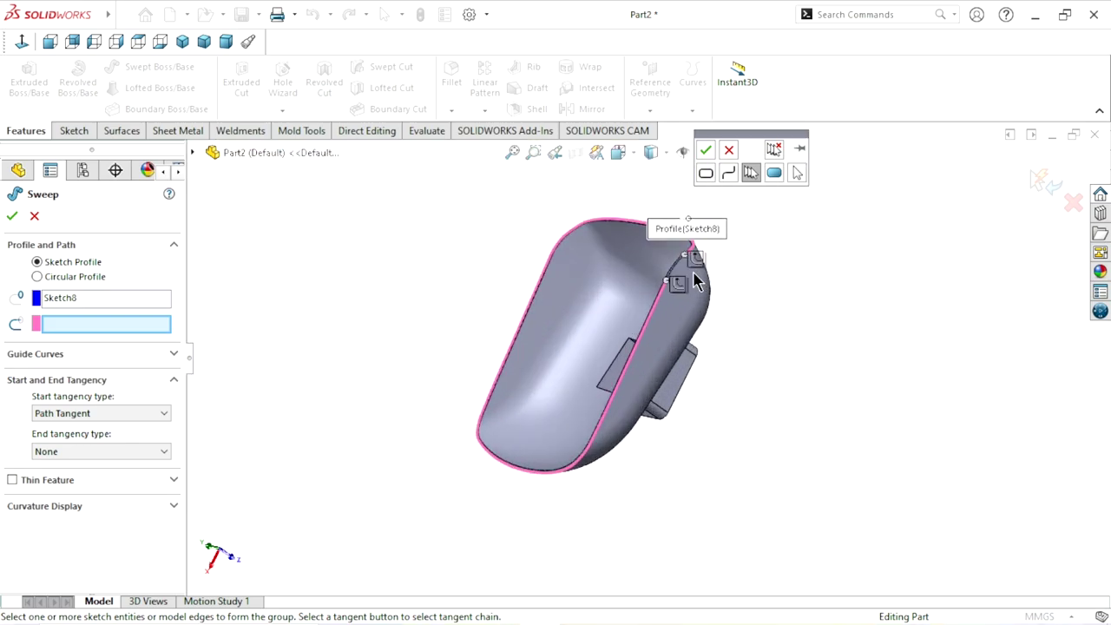
{"action": "scroll", "coordinate": [693, 279], "scroll_direction": "down", "scroll_amount": 3}
{"action": "left_click", "coordinate": [636, 310]}
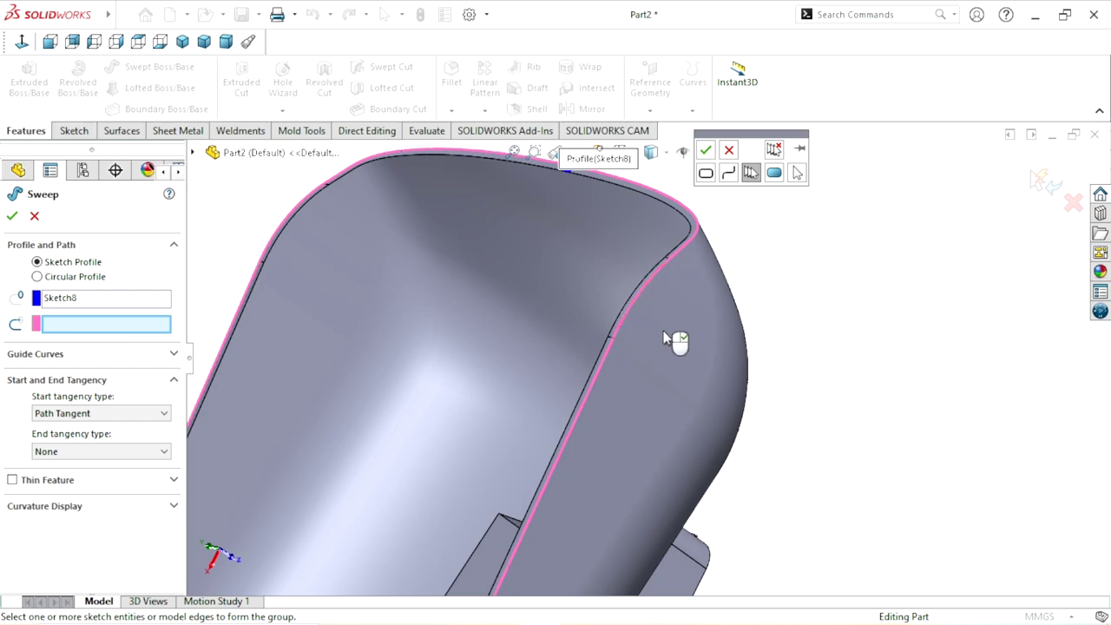
{"action": "left_click", "coordinate": [707, 150]}
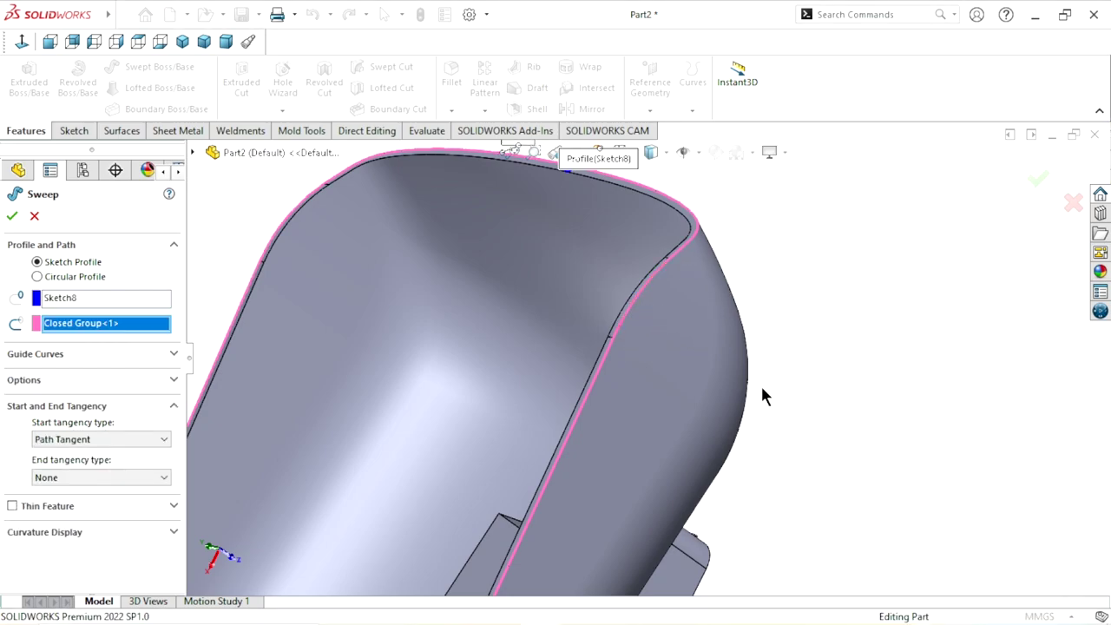
{"action": "left_click", "coordinate": [13, 217]}
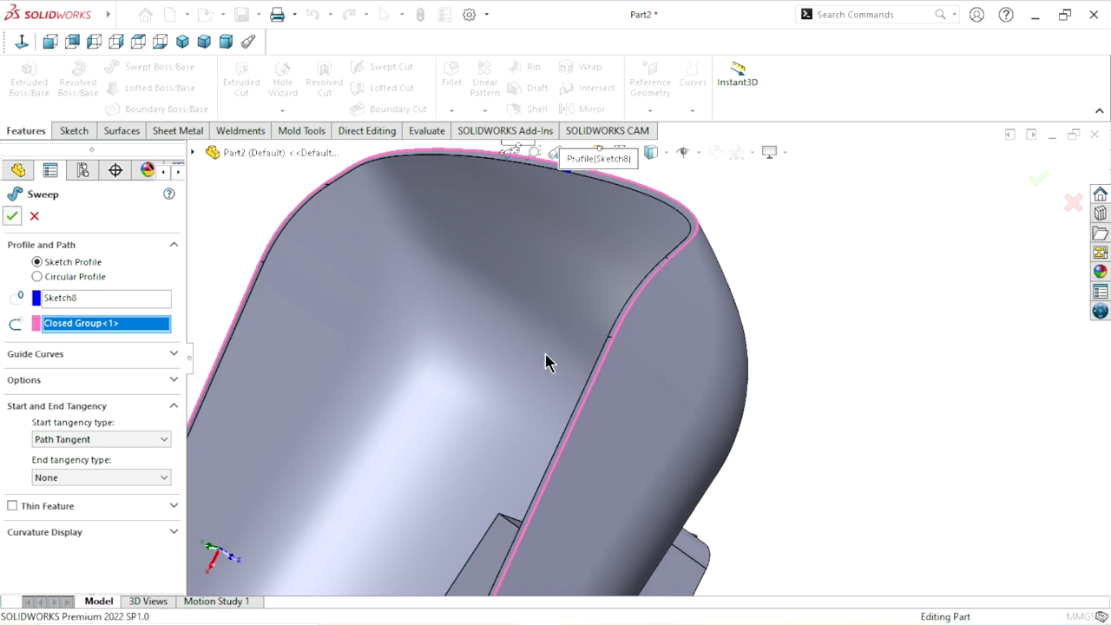
Clear the failed closed-loop path and pick the rim edge chain as a new group
{"action": "right_click", "coordinate": [121, 324]}
{"action": "left_click", "coordinate": [169, 333]}
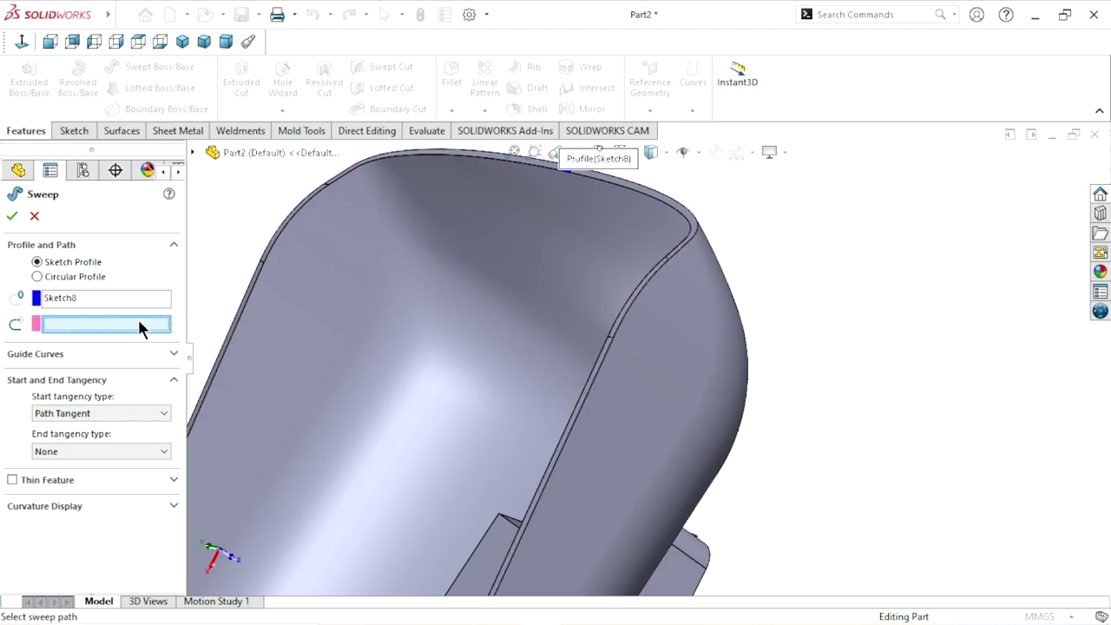
{"action": "right_click", "coordinate": [126, 323]}
{"action": "left_click", "coordinate": [188, 353]}
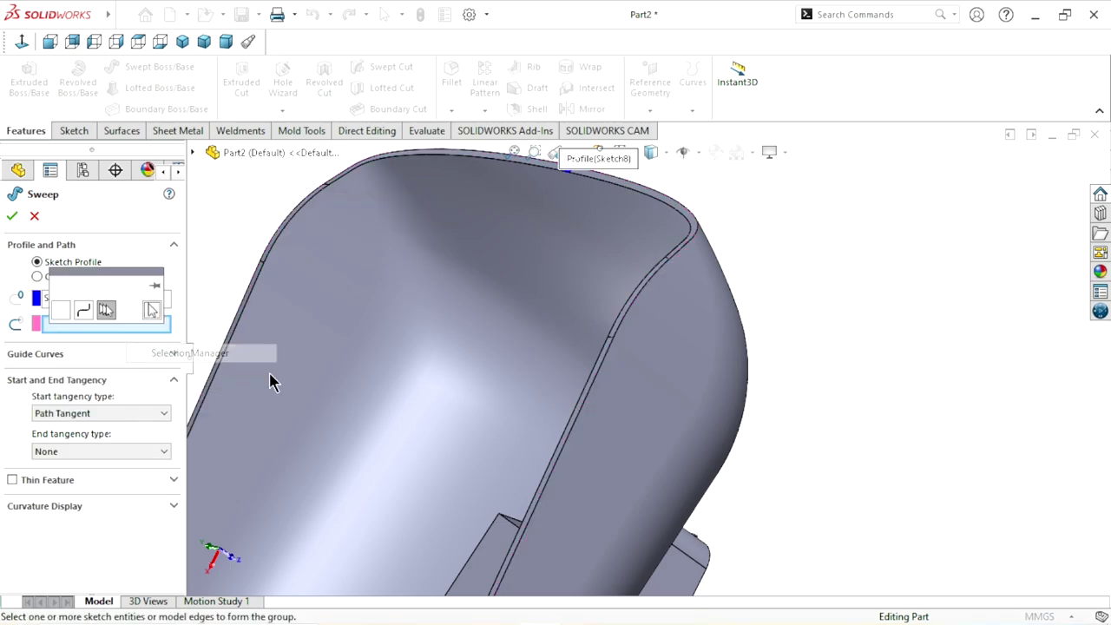
{"action": "scroll", "coordinate": [557, 374], "scroll_direction": "up", "scroll_amount": 5}
{"action": "mouse_move", "coordinate": [605, 443]}
{"action": "middle_mouse_down"}
{"action": "mouse_move", "coordinate": [789, 266]}
{"action": "mouse_move", "coordinate": [568, 456]}
{"action": "mouse_move", "coordinate": [712, 373]}
{"action": "mouse_move", "coordinate": [647, 440]}
{"action": "middle_mouse_up"}
{"action": "scroll", "coordinate": [617, 385], "scroll_direction": "down", "scroll_amount": 2}
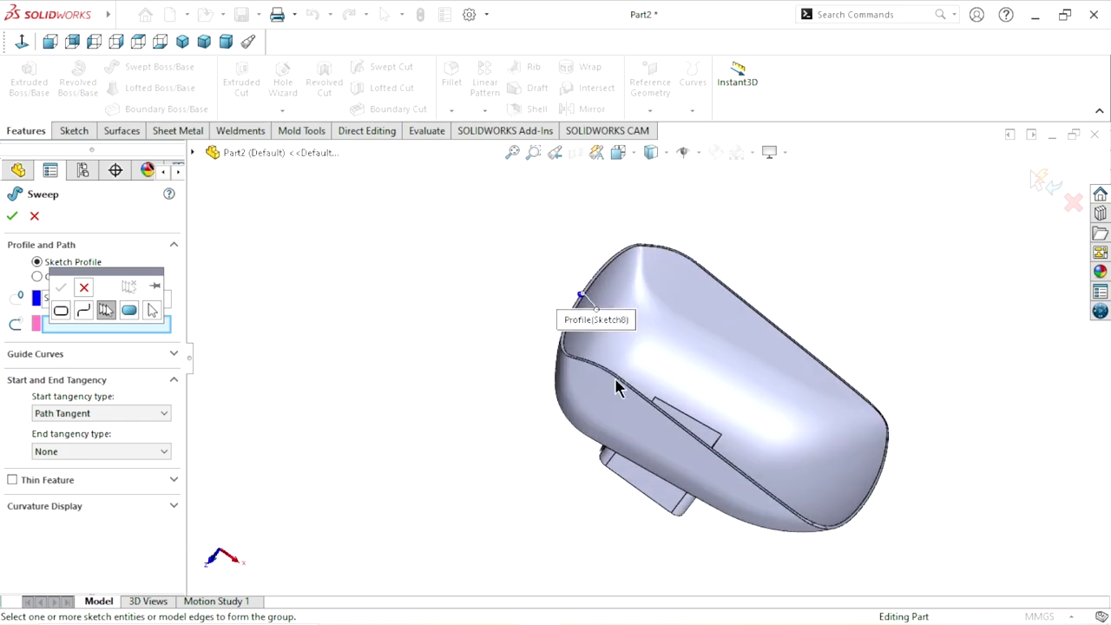
{"action": "scroll", "coordinate": [588, 335], "scroll_direction": "down", "scroll_amount": 2}
{"action": "scroll", "coordinate": [556, 323], "scroll_direction": "down", "scroll_amount": 2}
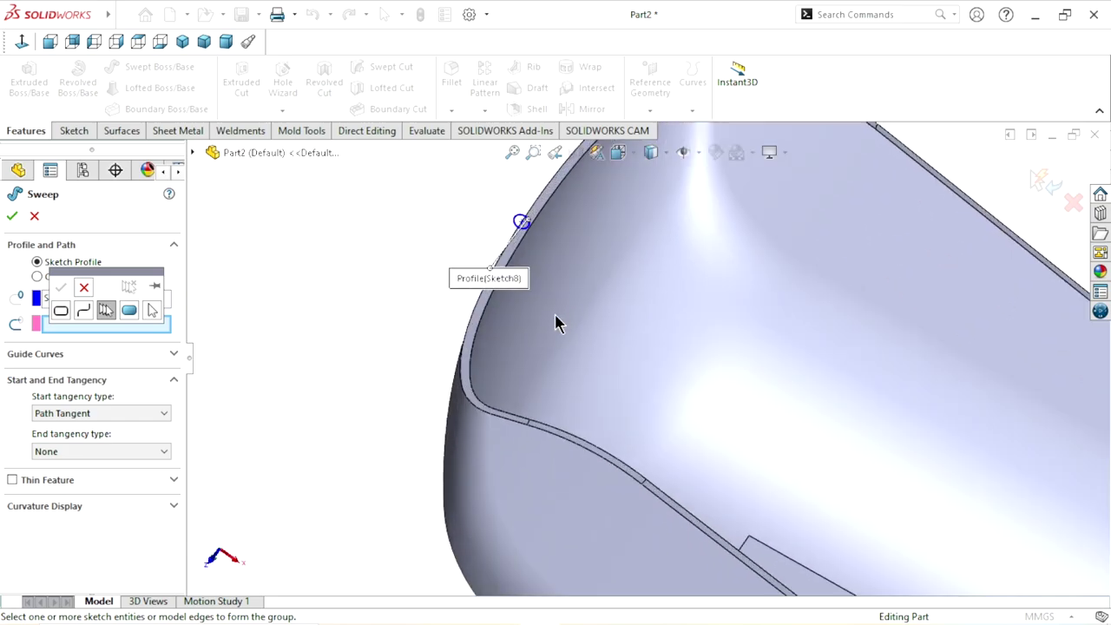
{"action": "left_click", "coordinate": [474, 316]}
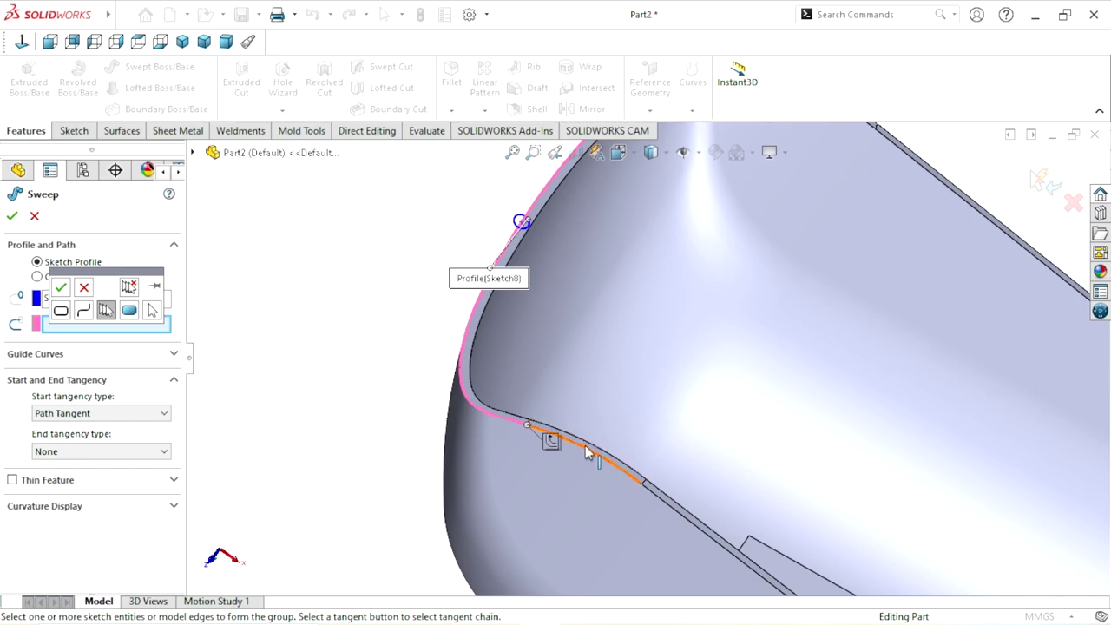
Accept the open edge group as the path, completing the rim tube sweep
{"action": "scroll", "coordinate": [556, 465], "scroll_direction": "up", "scroll_amount": 3}
{"action": "scroll", "coordinate": [803, 509], "scroll_direction": "down", "scroll_amount": 1}
{"action": "scroll", "coordinate": [656, 448], "scroll_direction": "down", "scroll_amount": 1}
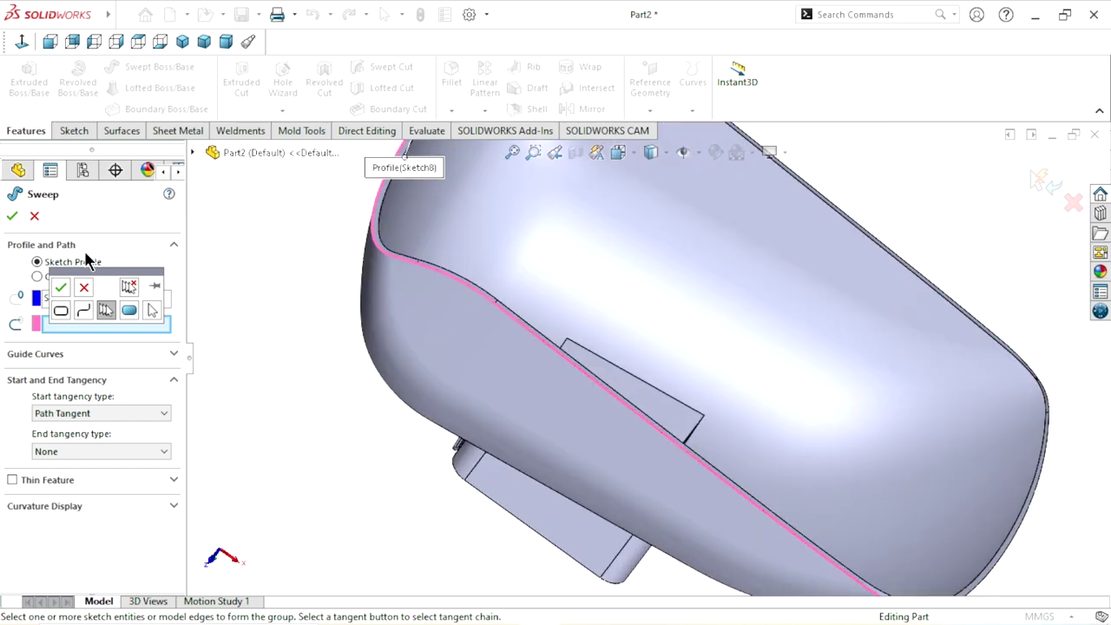
{"action": "left_click", "coordinate": [61, 289]}
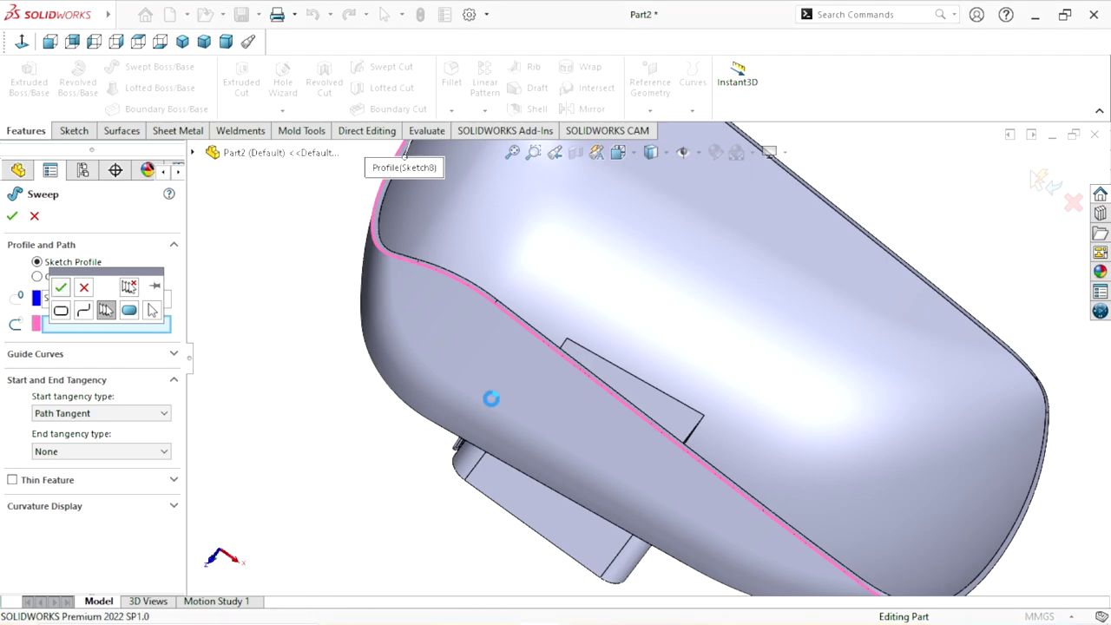
{"action": "key", "text": "z"}
{"action": "middle_click_drag", "start_coordinate": [482, 401], "coordinate": [735, 399]}
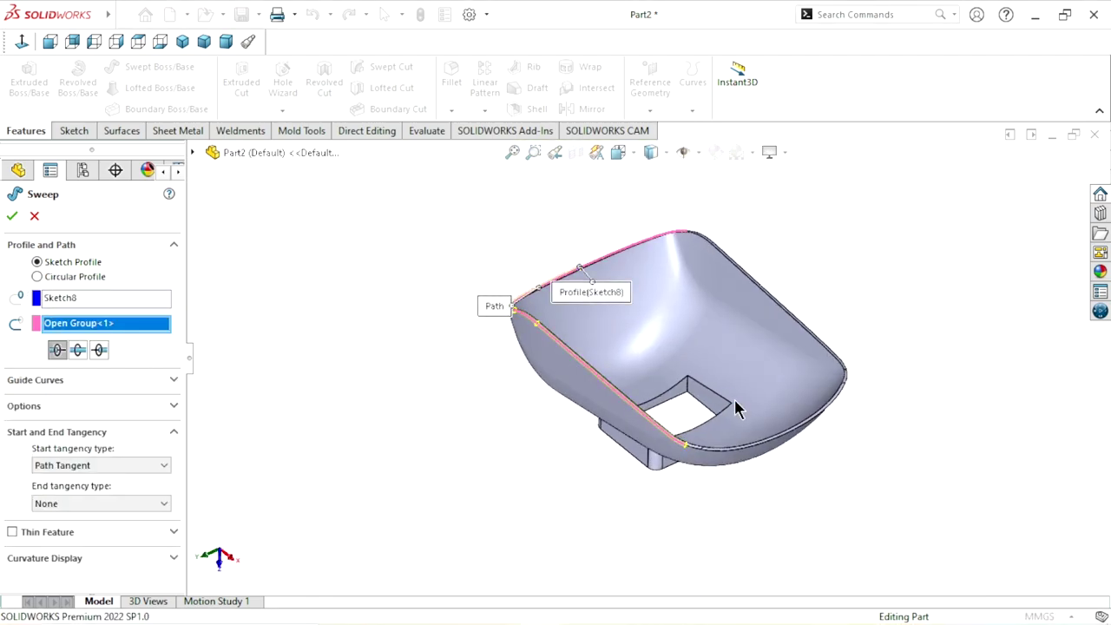
{"action": "scroll", "coordinate": [700, 459], "scroll_direction": "down", "scroll_amount": 3}
{"action": "scroll", "coordinate": [661, 426], "scroll_direction": "down", "scroll_amount": 3}
{"action": "scroll", "coordinate": [661, 425], "scroll_direction": "down", "scroll_amount": 2}
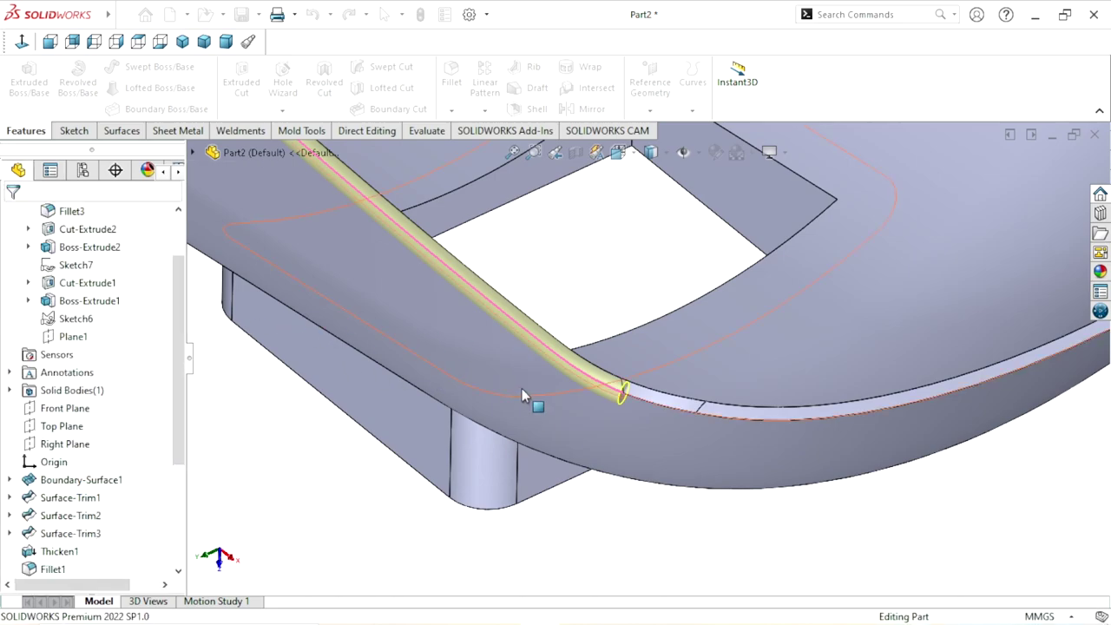
Open a new sketch on the flat end face of the rim tube
{"action": "scroll", "coordinate": [514, 405], "scroll_direction": "up", "scroll_amount": 3}
{"action": "scroll", "coordinate": [625, 408], "scroll_direction": "up", "scroll_amount": 3}
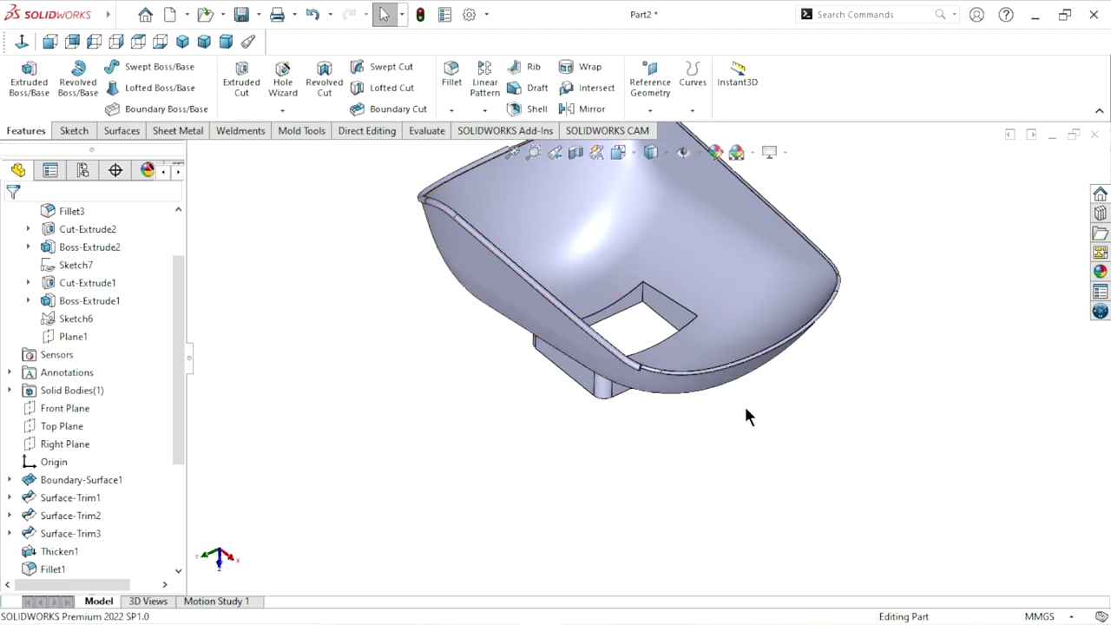
{"action": "mouse_move", "coordinate": [744, 404]}
{"action": "middle_mouse_down"}
{"action": "mouse_move", "coordinate": [633, 365]}
{"action": "mouse_move", "coordinate": [524, 392]}
{"action": "mouse_move", "coordinate": [627, 443]}
{"action": "middle_mouse_up"}
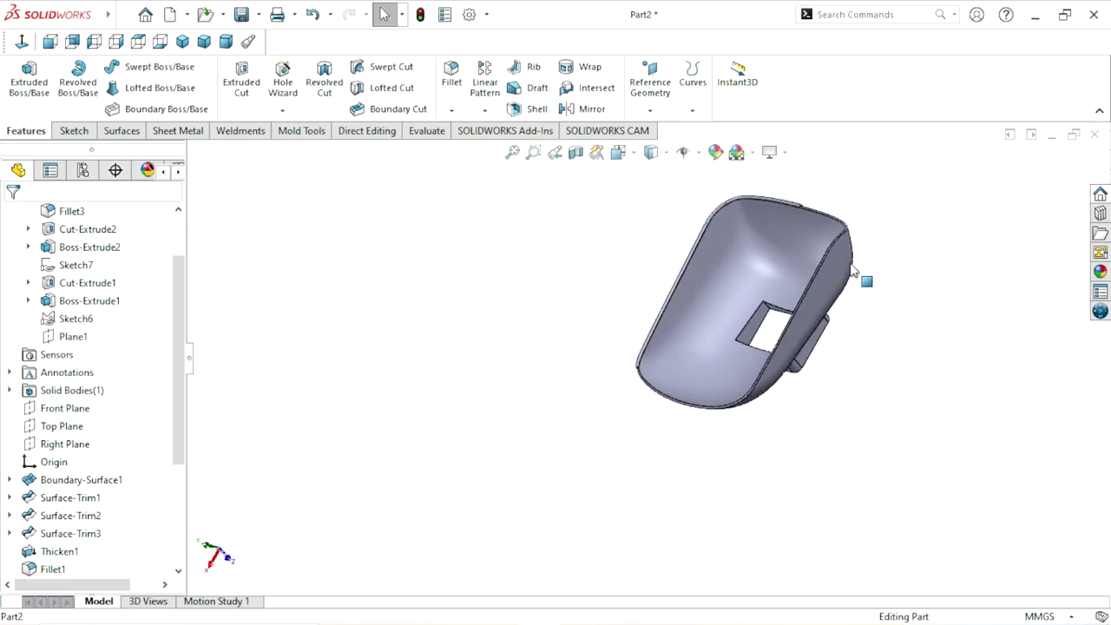
{"action": "scroll", "coordinate": [756, 211], "scroll_direction": "down", "scroll_amount": 2}
{"action": "scroll", "coordinate": [695, 256], "scroll_direction": "down", "scroll_amount": 2}
{"action": "scroll", "coordinate": [660, 278], "scroll_direction": "down", "scroll_amount": 2}
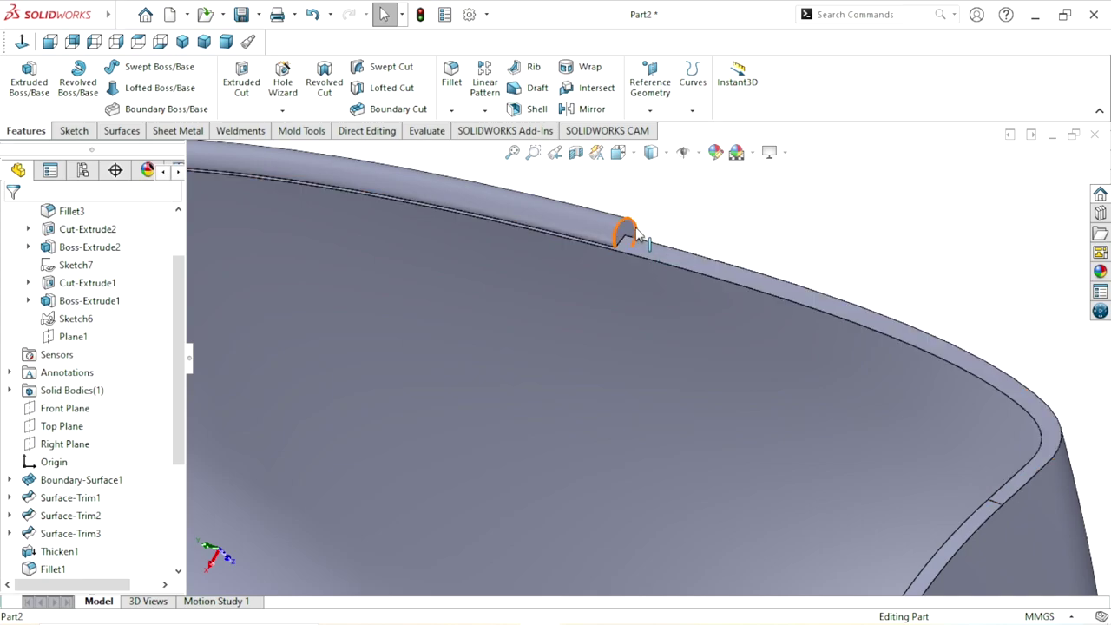
{"action": "left_click", "coordinate": [629, 233]}
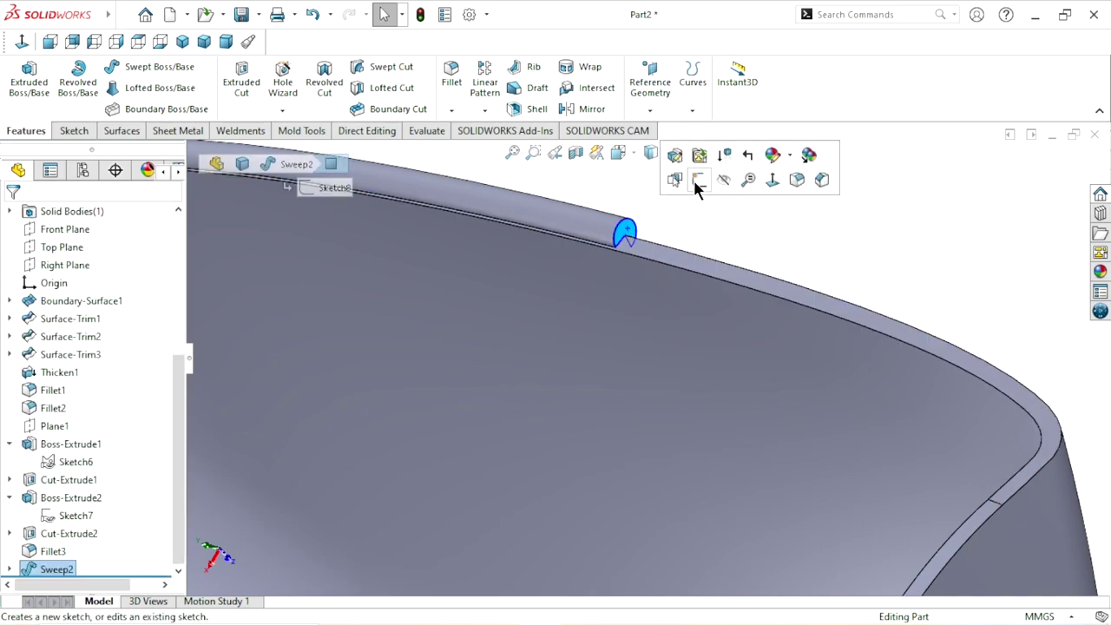
{"action": "left_click", "coordinate": [695, 182]}
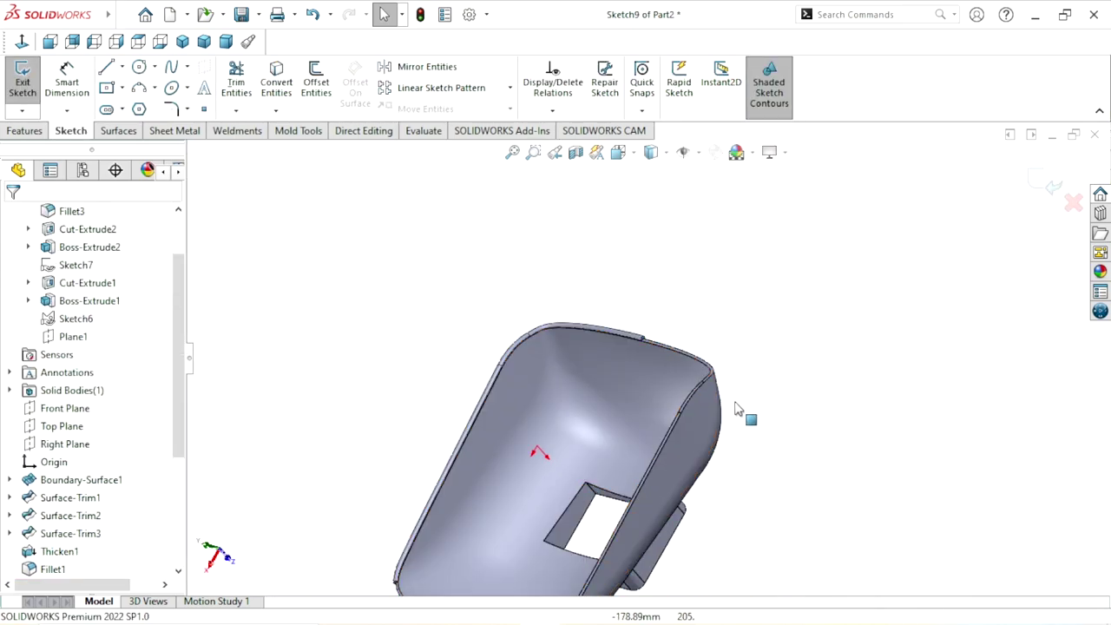
Expand Sweep2 in the FeatureManager and select its profile Sketch8
{"action": "scroll", "coordinate": [723, 365], "scroll_direction": "down", "scroll_amount": 3}
{"action": "scroll", "coordinate": [560, 377], "scroll_direction": "down", "scroll_amount": 3}
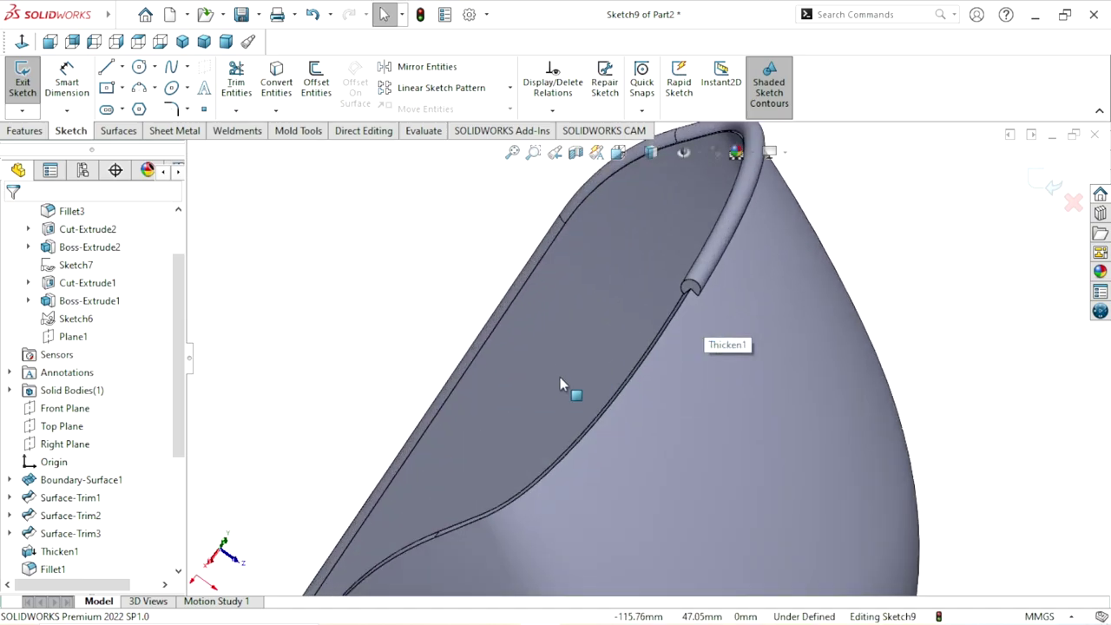
{"action": "left_click_drag", "start_coordinate": [178, 443], "coordinate": [178, 556]}
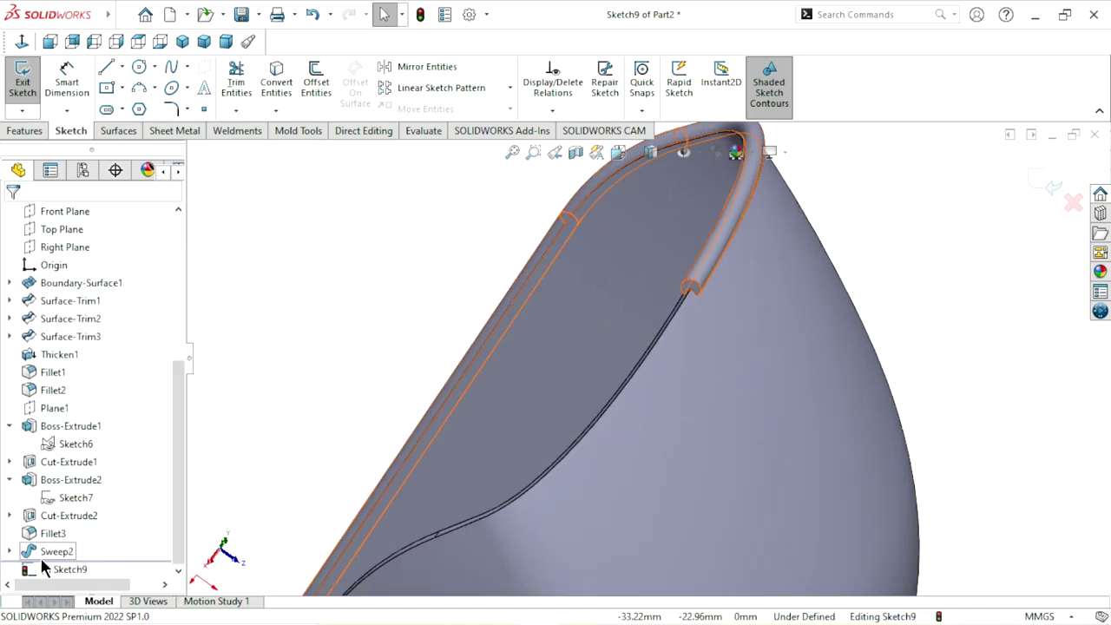
{"action": "left_click", "coordinate": [11, 551]}
{"action": "left_click", "coordinate": [83, 568]}
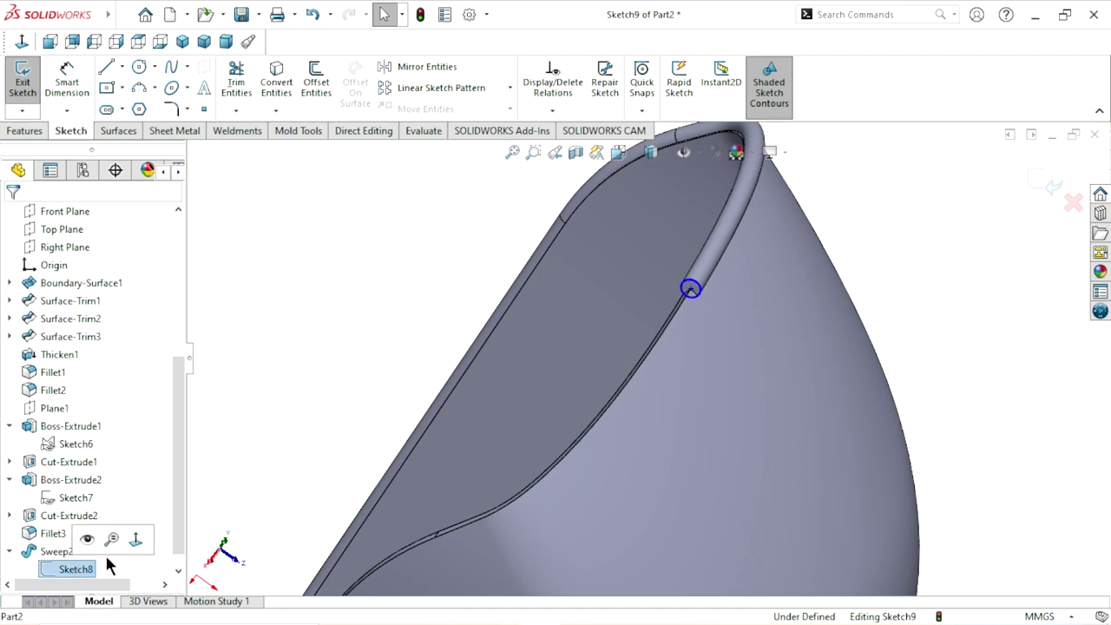
Set Sketch9 as the sweep profile and start an Open Group path
{"action": "left_click", "coordinate": [282, 98]}
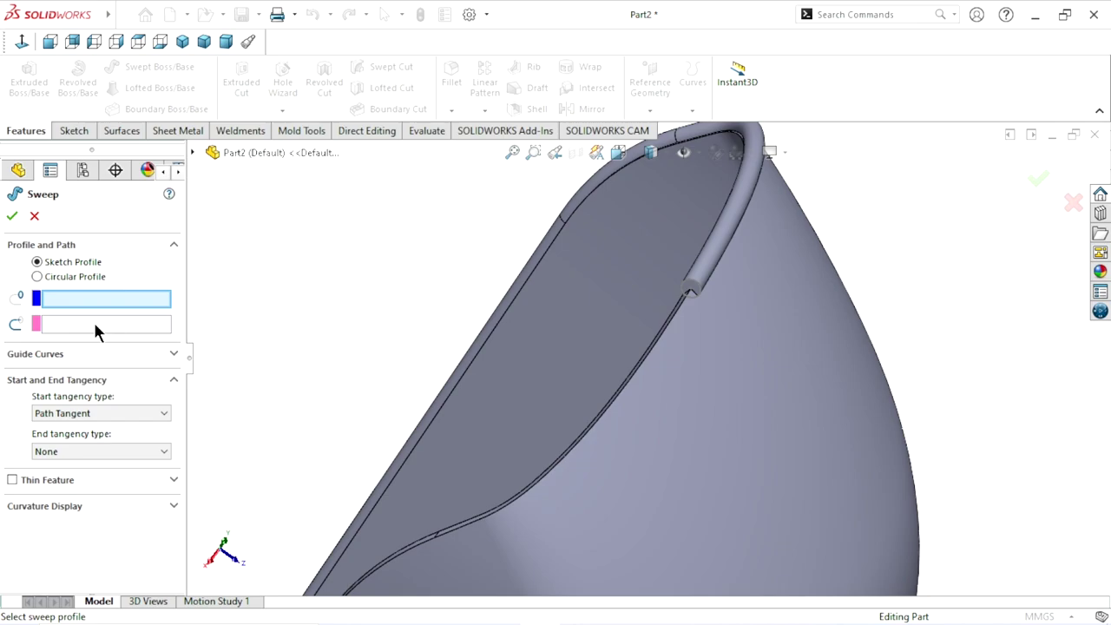
{"action": "left_click", "coordinate": [686, 288]}
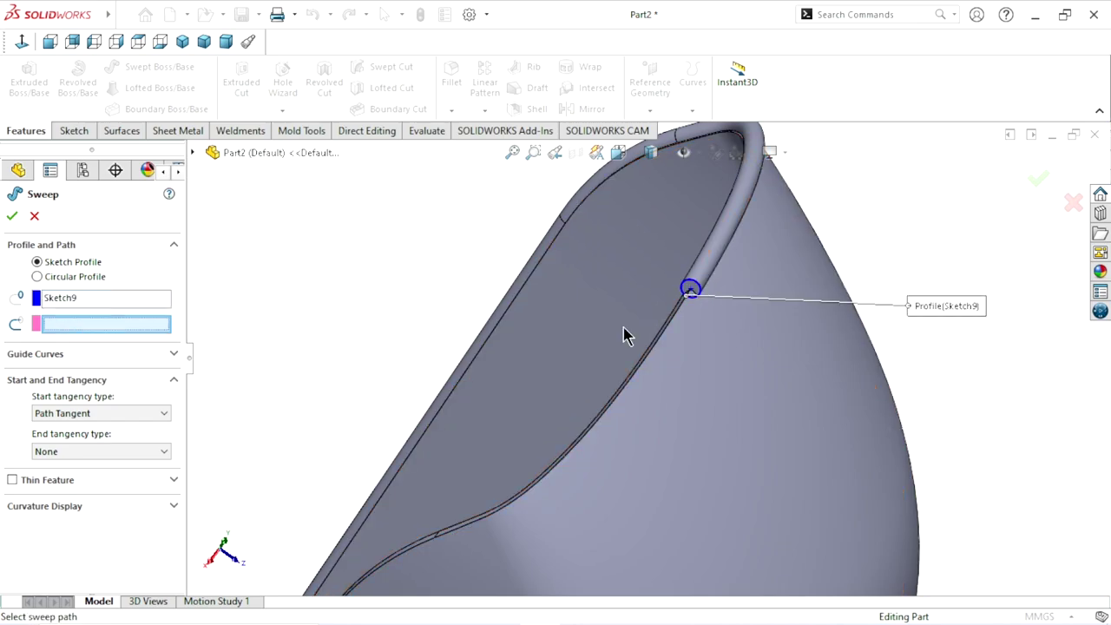
{"action": "right_click", "coordinate": [69, 337]}
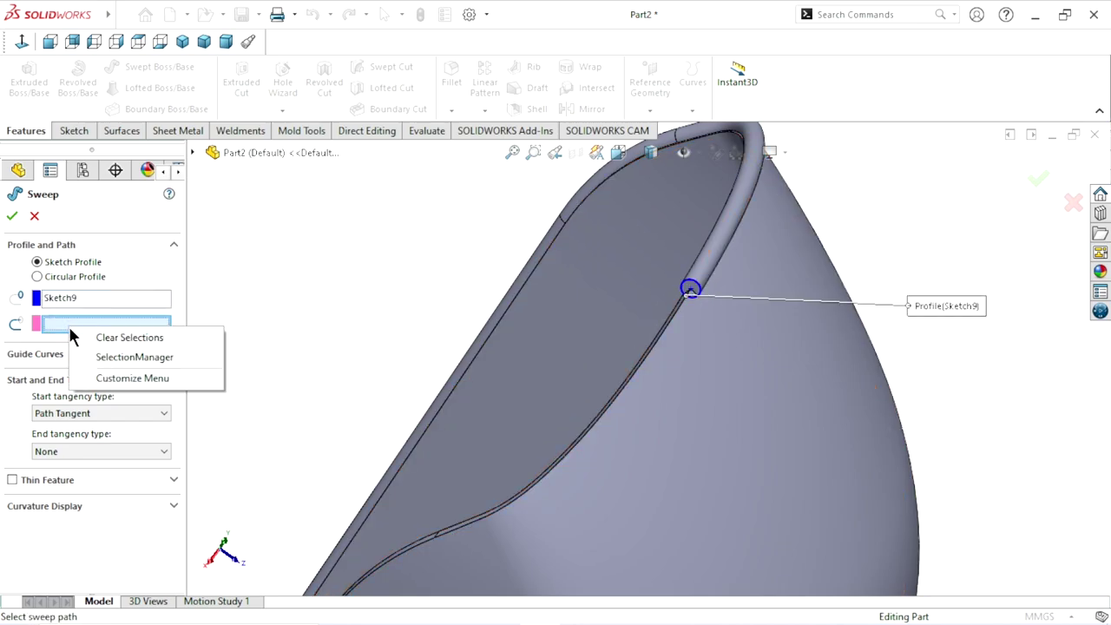
{"action": "left_click", "coordinate": [109, 355]}
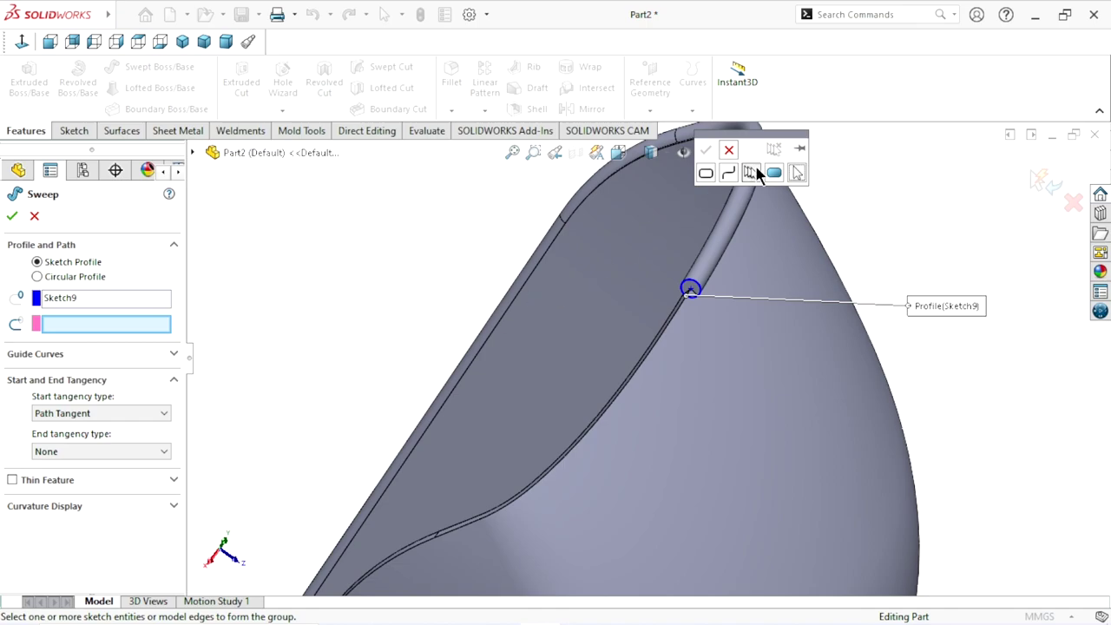
Add the shell's rim edges, including the bottom rim edge, to the open-group sweep path
{"action": "left_click", "coordinate": [655, 340]}
{"action": "mouse_move", "coordinate": [675, 377]}
{"action": "middle_mouse_down"}
{"action": "mouse_move", "coordinate": [625, 416]}
{"action": "mouse_move", "coordinate": [671, 411]}
{"action": "middle_mouse_up"}
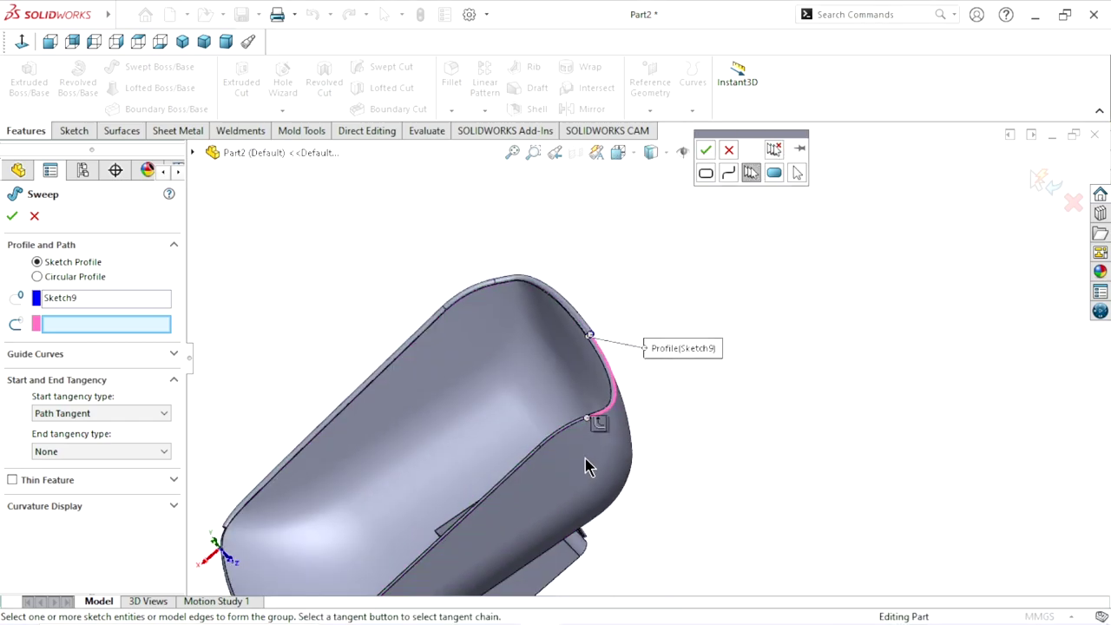
{"action": "scroll", "coordinate": [533, 422], "scroll_direction": "down", "scroll_amount": 3}
{"action": "scroll", "coordinate": [556, 386], "scroll_direction": "down", "scroll_amount": 3}
{"action": "middle_click_drag", "start_coordinate": [582, 356], "coordinate": [536, 447]}
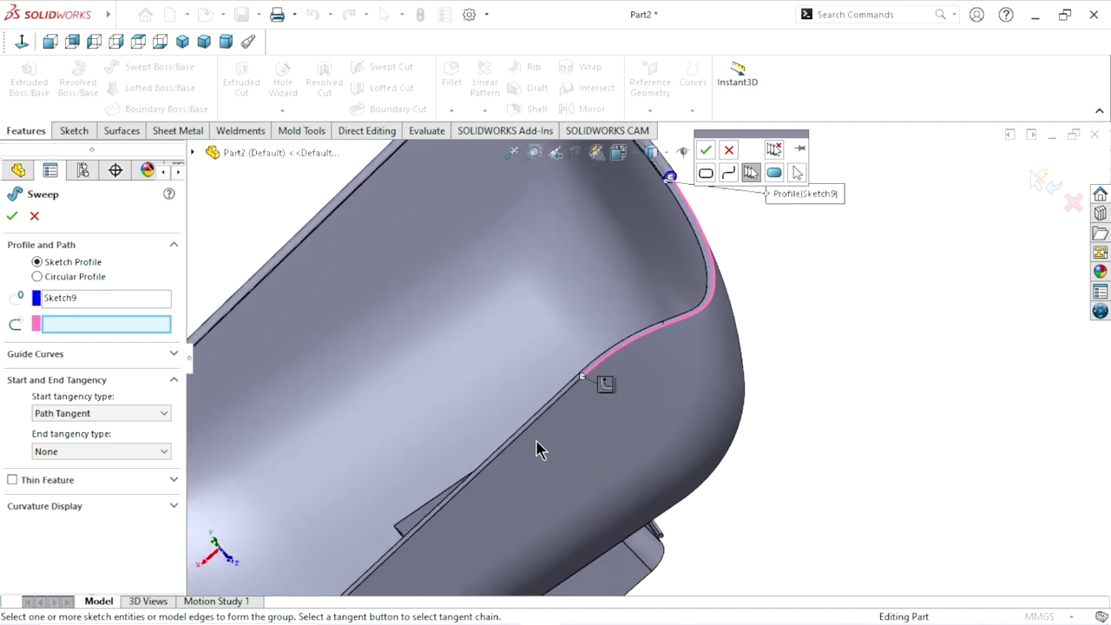
{"action": "scroll", "coordinate": [538, 443], "scroll_direction": "up", "scroll_amount": 3}
{"action": "scroll", "coordinate": [546, 454], "scroll_direction": "up", "scroll_amount": 3}
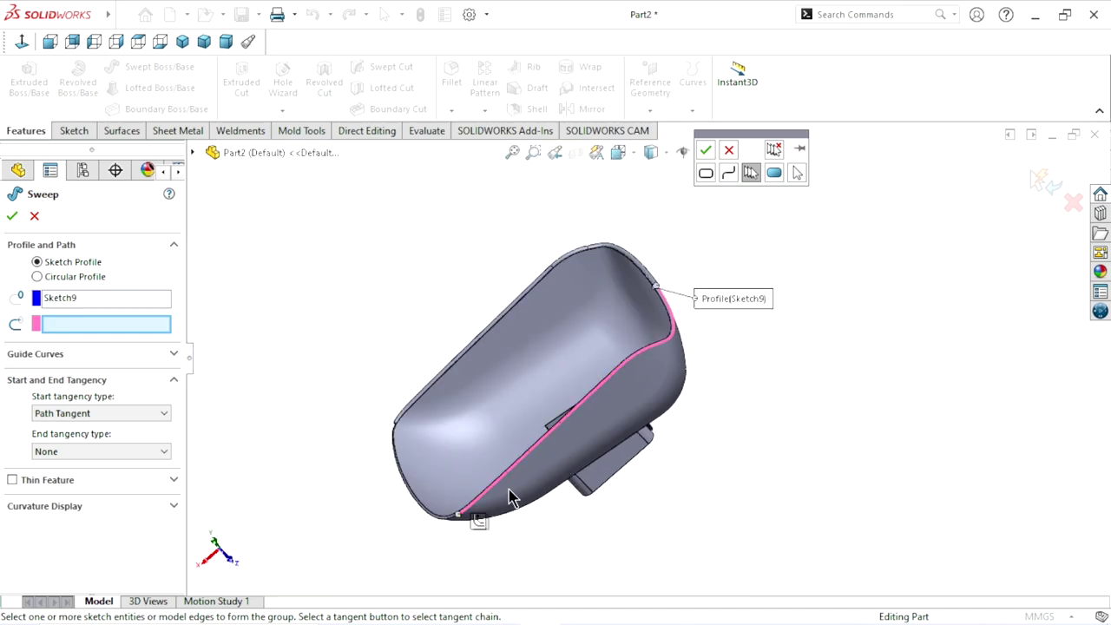
{"action": "middle_click_drag", "start_coordinate": [589, 382], "coordinate": [550, 442]}
{"action": "scroll", "coordinate": [563, 479], "scroll_direction": "down", "scroll_amount": 2}
{"action": "scroll", "coordinate": [556, 392], "scroll_direction": "down", "scroll_amount": 2}
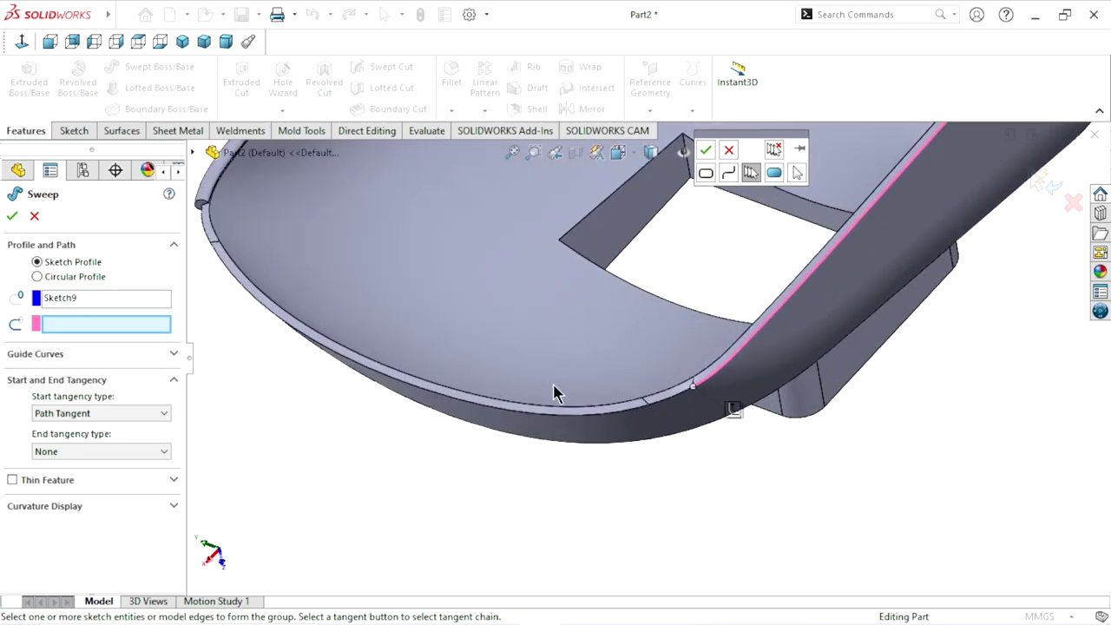
{"action": "scroll", "coordinate": [643, 456], "scroll_direction": "down", "scroll_amount": 2}
{"action": "left_click", "coordinate": [702, 406]}
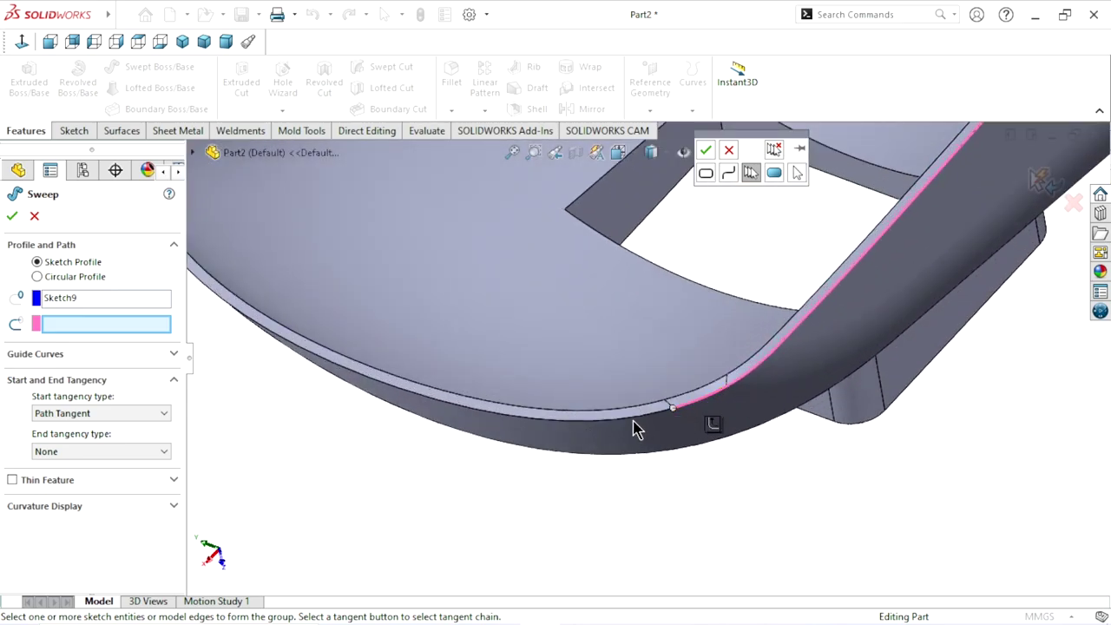
{"action": "left_click", "coordinate": [634, 420]}
{"action": "middle_click_drag", "start_coordinate": [431, 382], "coordinate": [453, 383]}
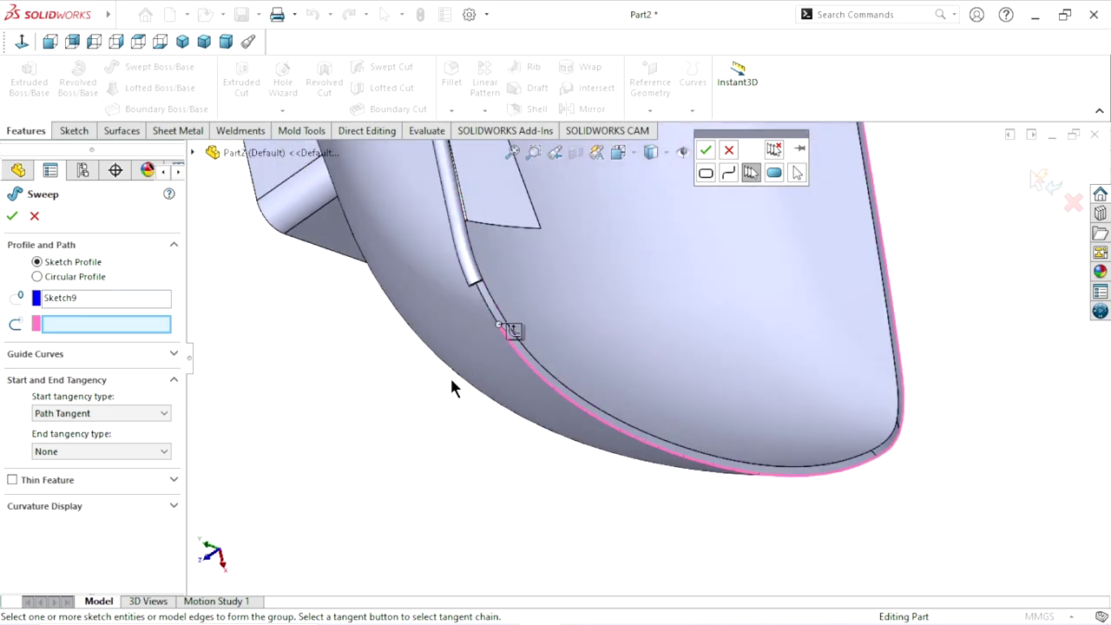
{"action": "scroll", "coordinate": [497, 330], "scroll_direction": "down", "scroll_amount": 3}
{"action": "left_click", "coordinate": [514, 318]}
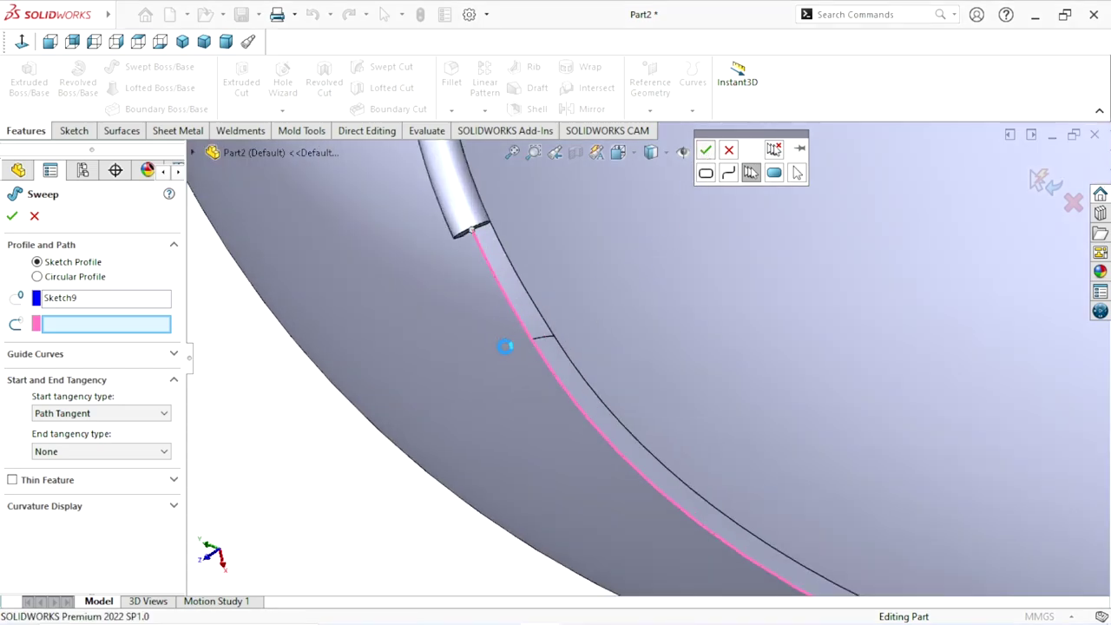
Inspect the sweep preview and confirm the rim bead
{"action": "scroll", "coordinate": [504, 363], "scroll_direction": "up", "scroll_amount": 3}
{"action": "scroll", "coordinate": [521, 365], "scroll_direction": "up", "scroll_amount": 3}
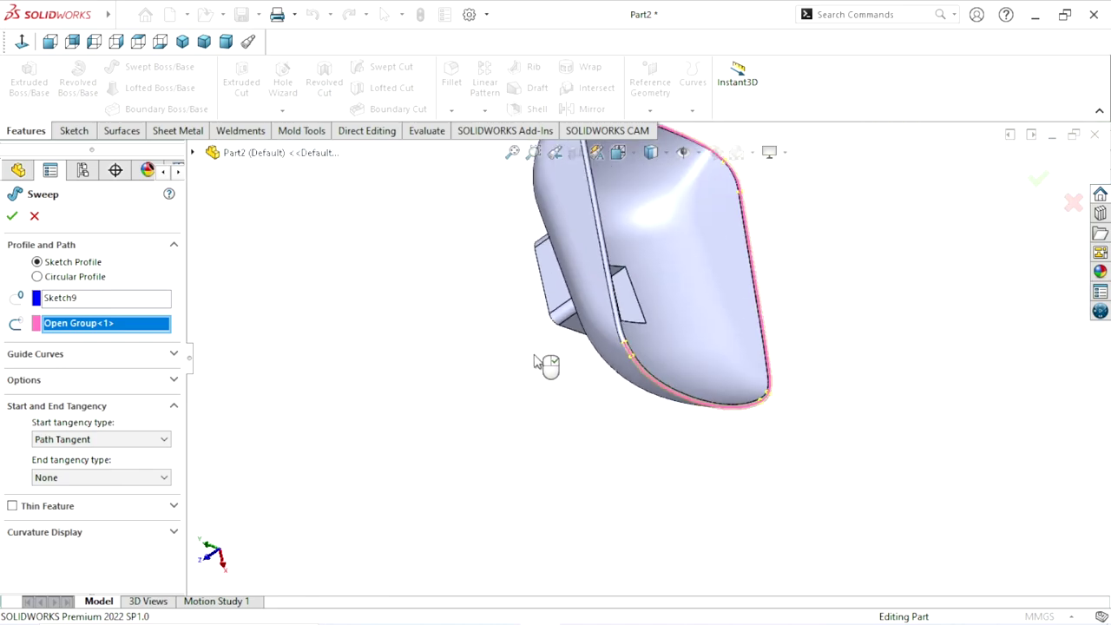
{"action": "middle_click_drag", "start_coordinate": [841, 331], "coordinate": [693, 306]}
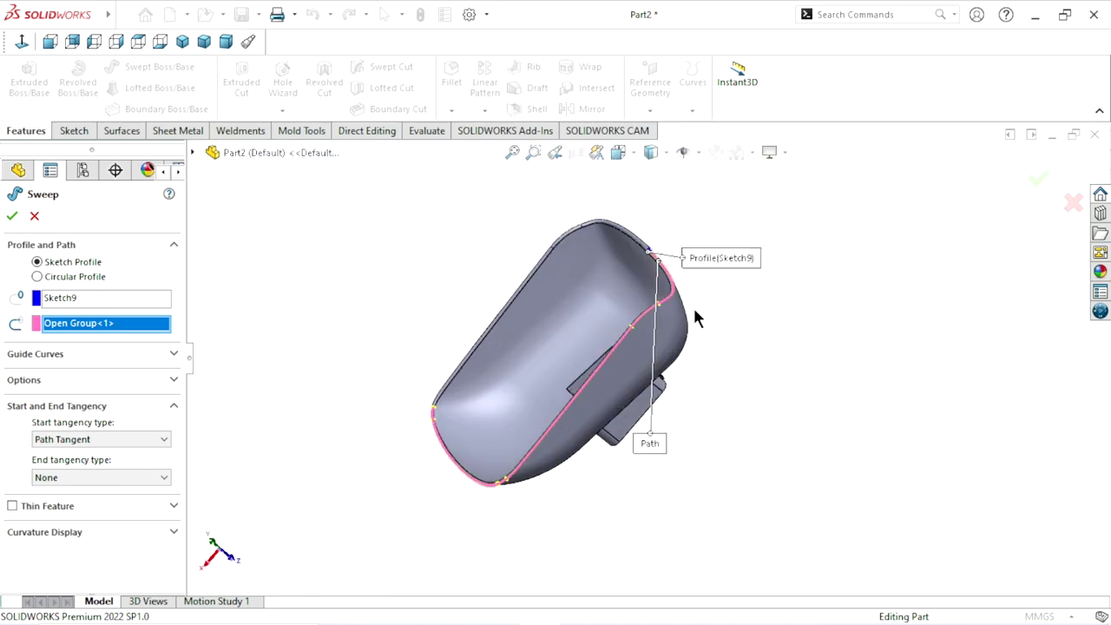
{"action": "scroll", "coordinate": [660, 321], "scroll_direction": "up", "scroll_amount": 3}
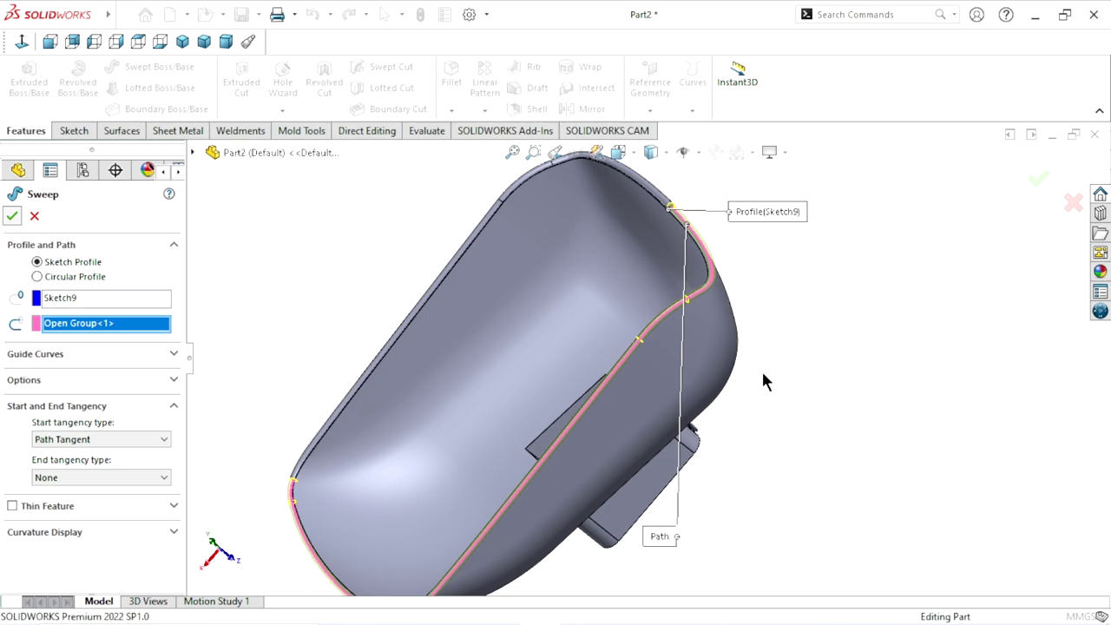
{"action": "key", "text": "Return"}
Start a new sketch, Sketch10, on the Top Plane
{"action": "scroll", "coordinate": [734, 374], "scroll_direction": "down", "scroll_amount": 2}
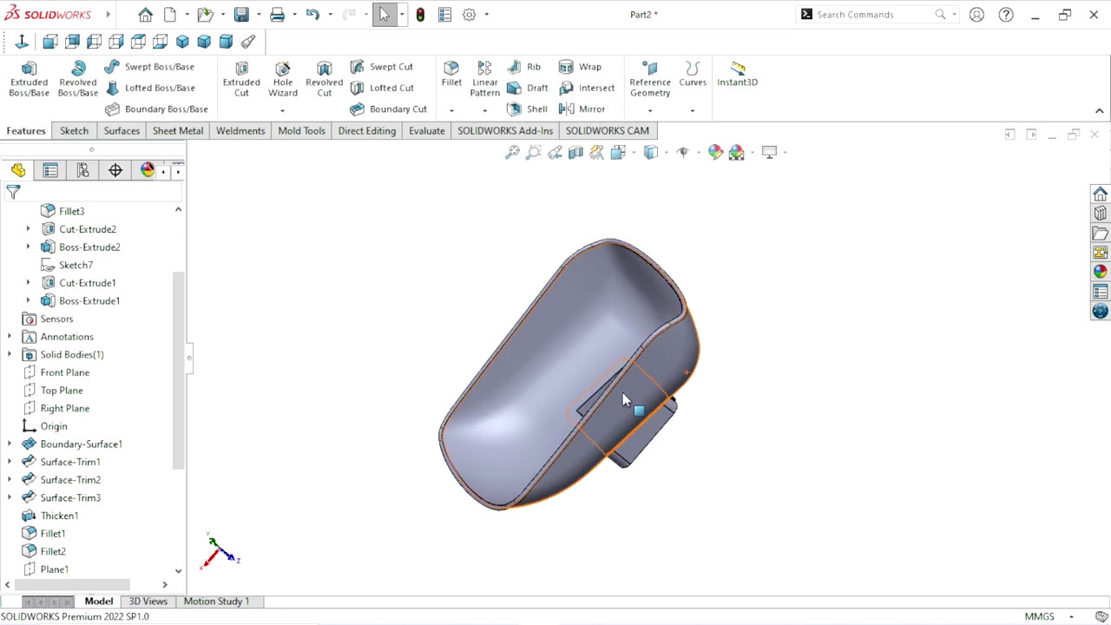
{"action": "middle_click_drag", "start_coordinate": [622, 392], "coordinate": [593, 347]}
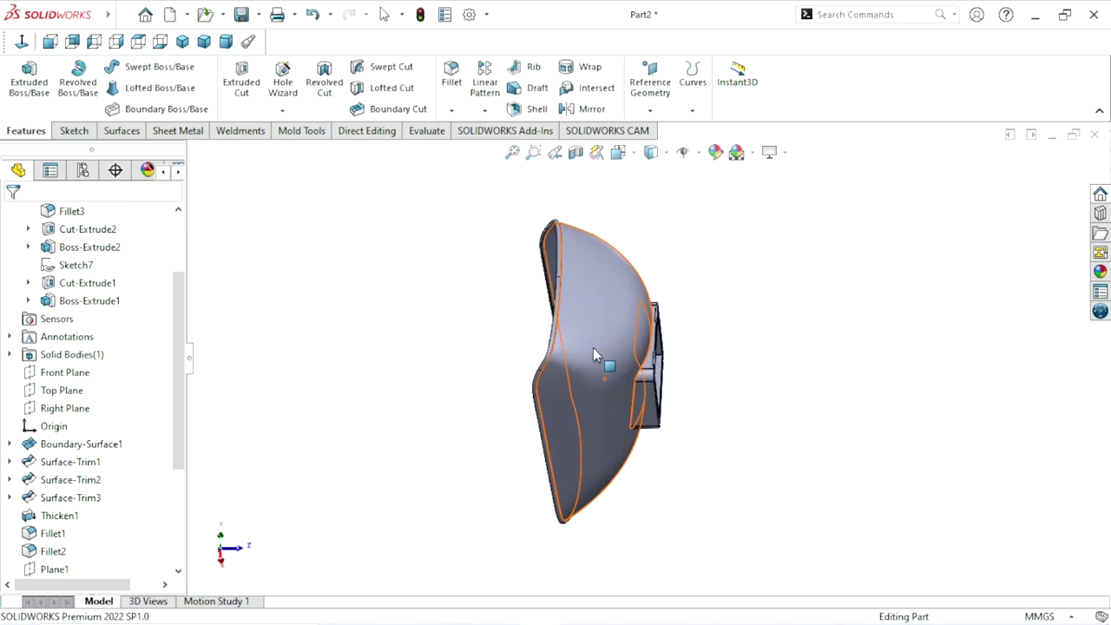
{"action": "mouse_move", "coordinate": [598, 359]}
{"action": "middle_mouse_down"}
{"action": "mouse_move", "coordinate": [600, 376]}
{"action": "mouse_move", "coordinate": [651, 377]}
{"action": "mouse_move", "coordinate": [680, 454]}
{"action": "mouse_move", "coordinate": [660, 401]}
{"action": "mouse_move", "coordinate": [786, 308]}
{"action": "mouse_move", "coordinate": [767, 322]}
{"action": "mouse_move", "coordinate": [722, 314]}
{"action": "mouse_move", "coordinate": [650, 389]}
{"action": "middle_mouse_up"}
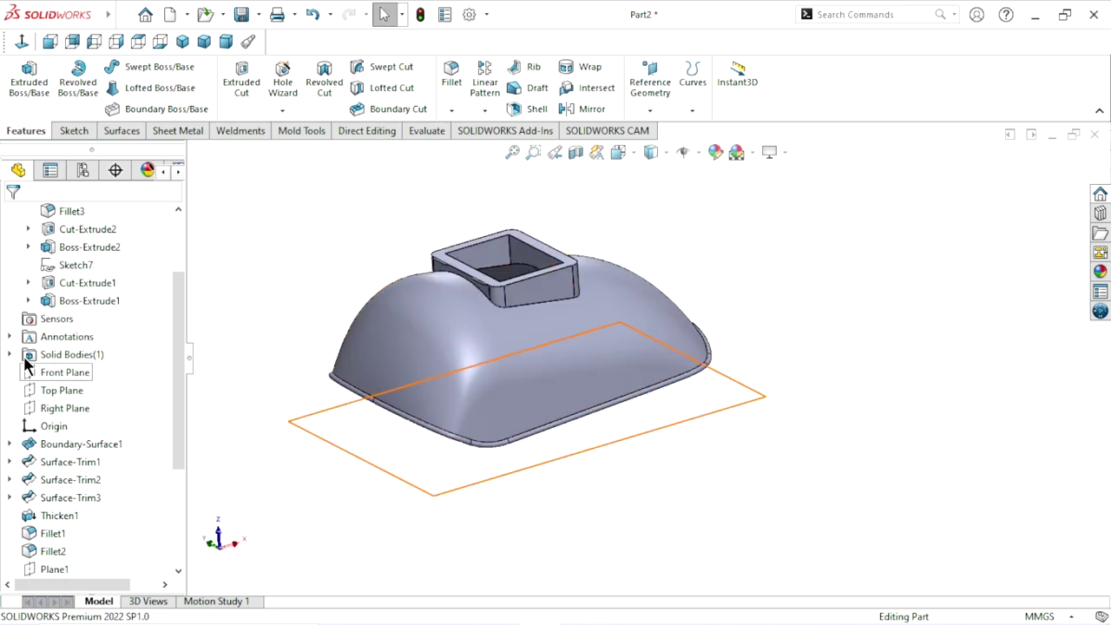
{"action": "left_click", "coordinate": [57, 392]}
{"action": "left_click", "coordinate": [82, 378]}
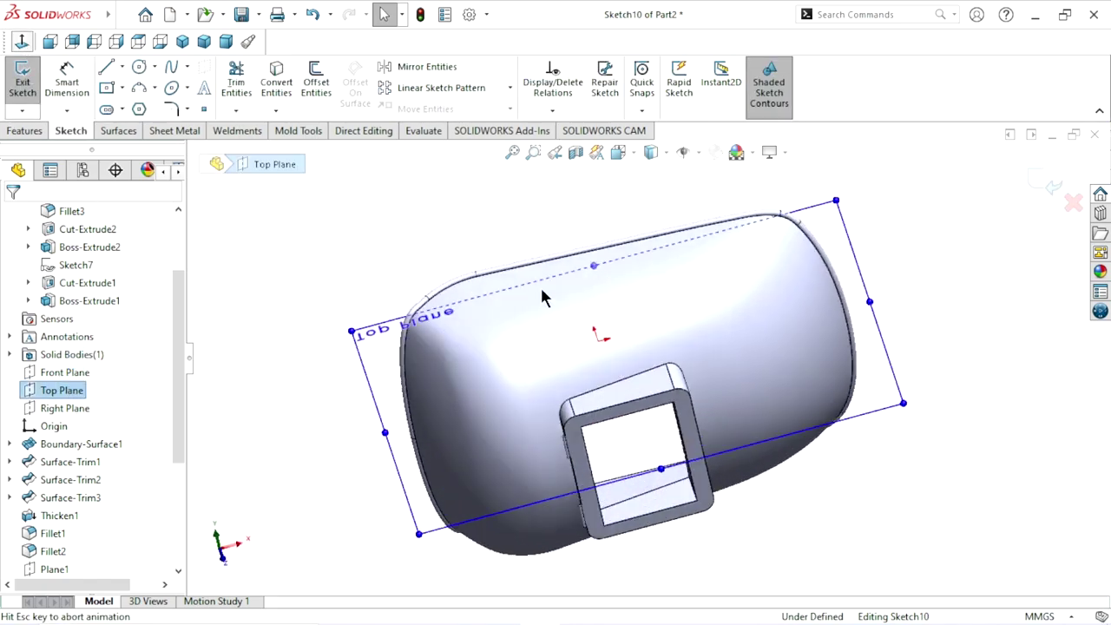
{"action": "left_click", "coordinate": [768, 263]}
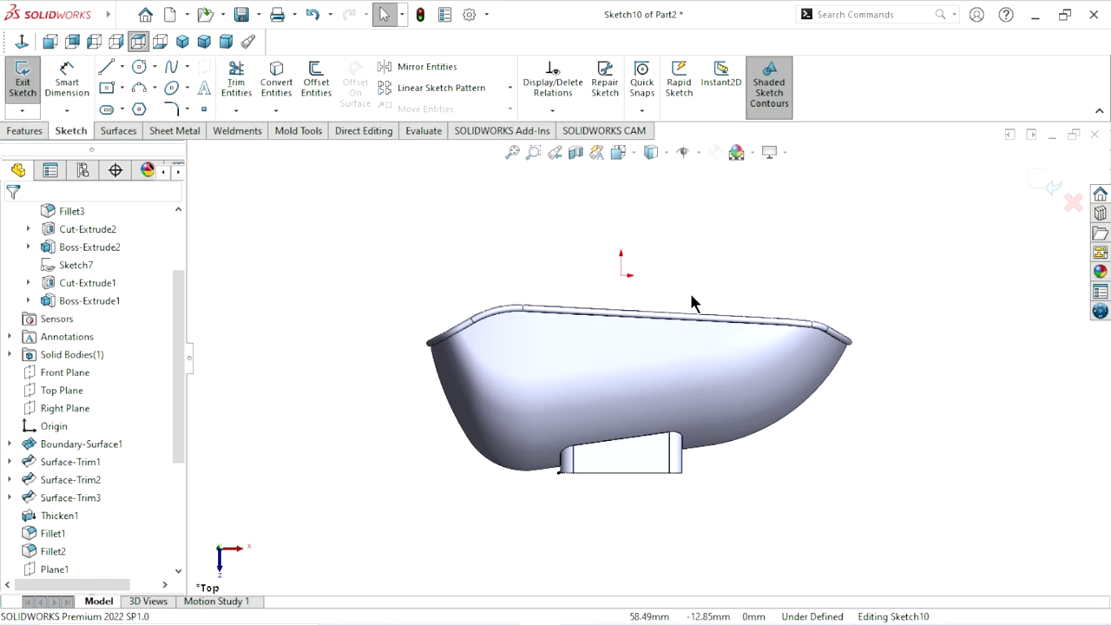
Draw a vertical centerline from the origin straight downward
{"action": "left_click", "coordinate": [122, 67]}
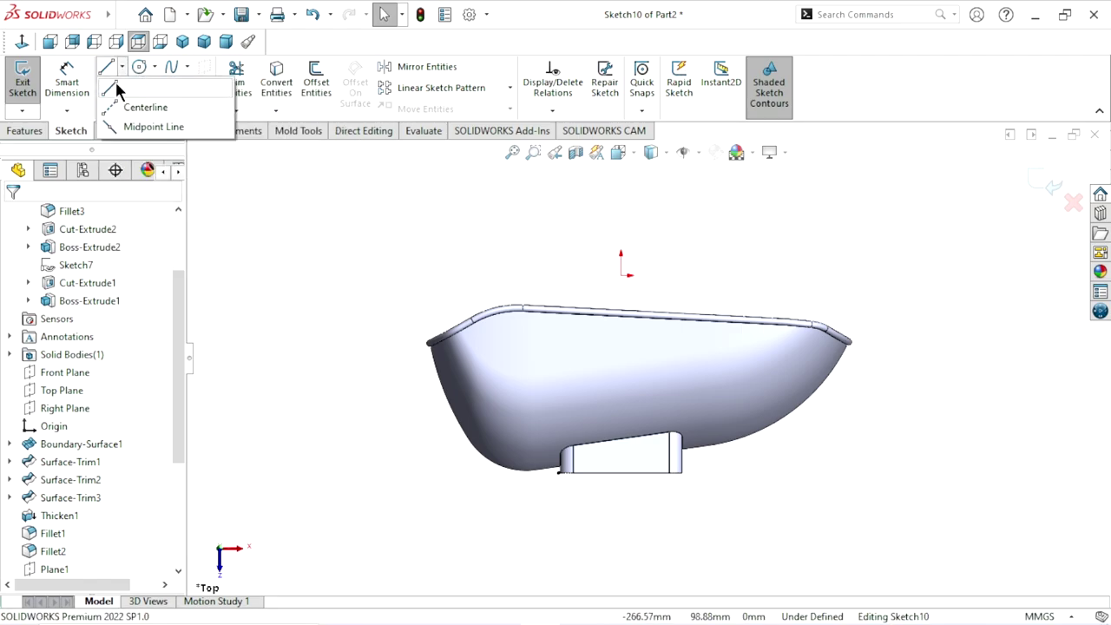
{"action": "left_click", "coordinate": [117, 107]}
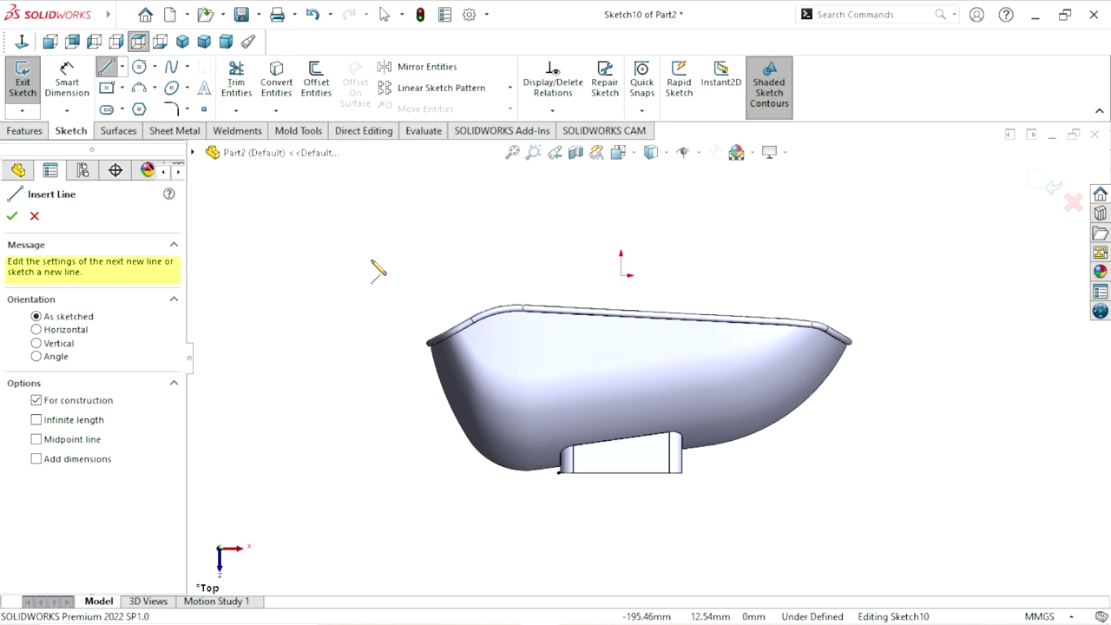
{"action": "left_click", "coordinate": [622, 275]}
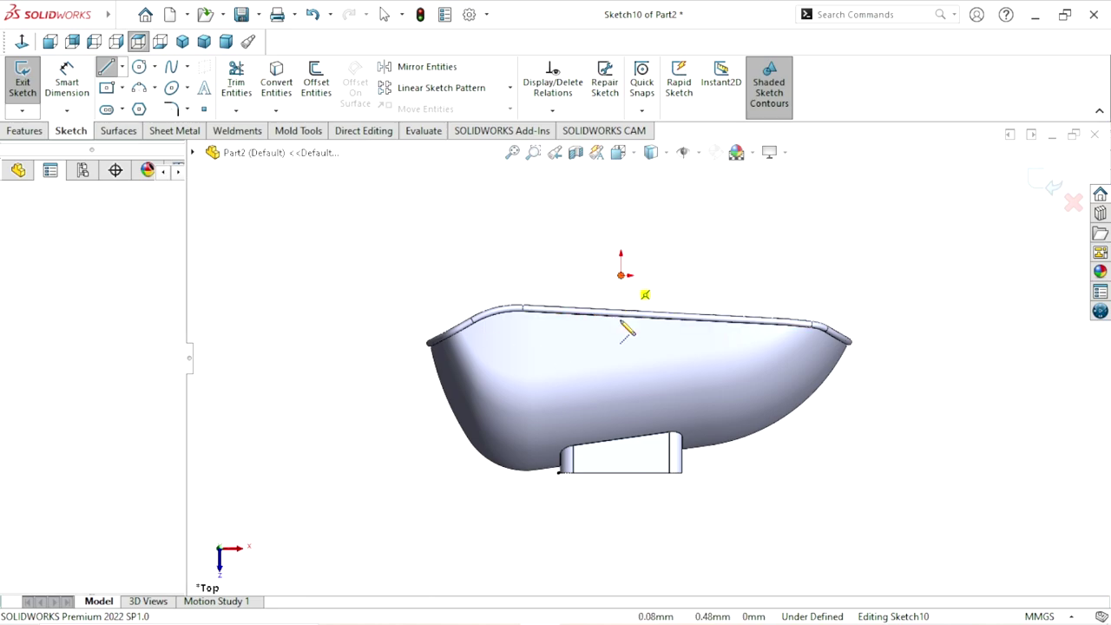
{"action": "left_click", "coordinate": [621, 534]}
{"action": "right_click", "coordinate": [776, 446]}
{"action": "left_click", "coordinate": [833, 429]}
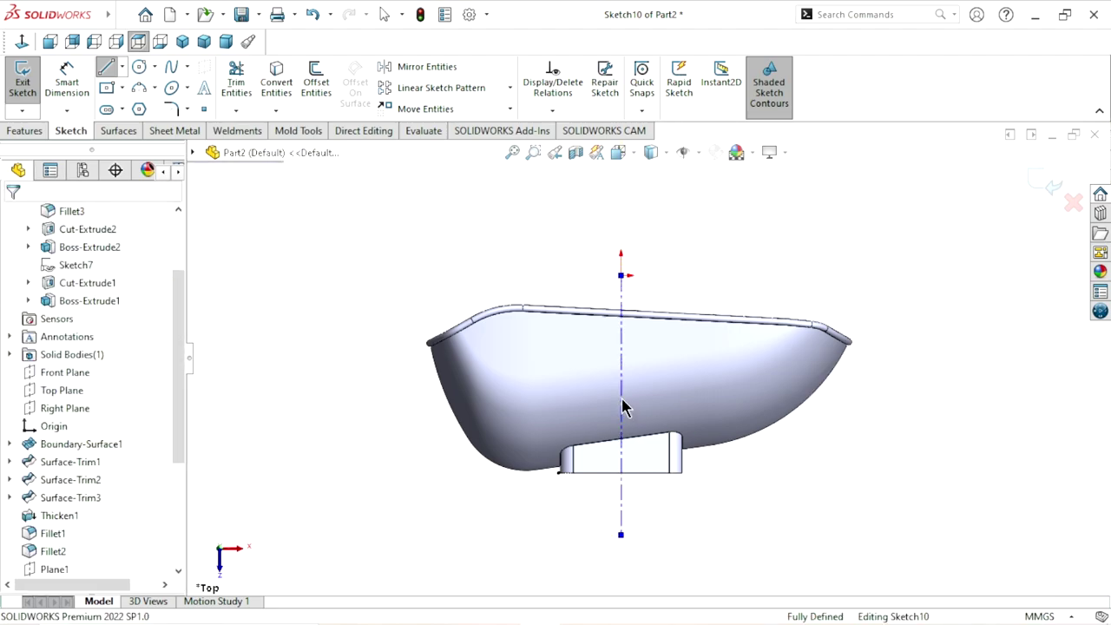
{"action": "left_click", "coordinate": [143, 67]}
Draw a small circle near the shell's upper left and dimension its diameter as 6
{"action": "left_click", "coordinate": [538, 329]}
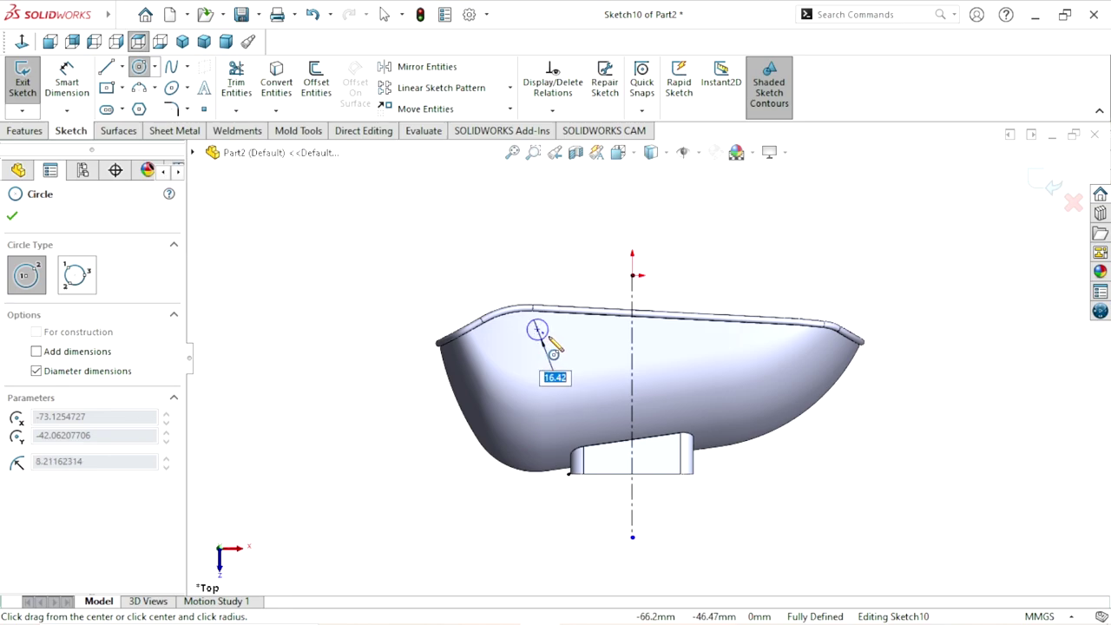
{"action": "left_click", "coordinate": [545, 339]}
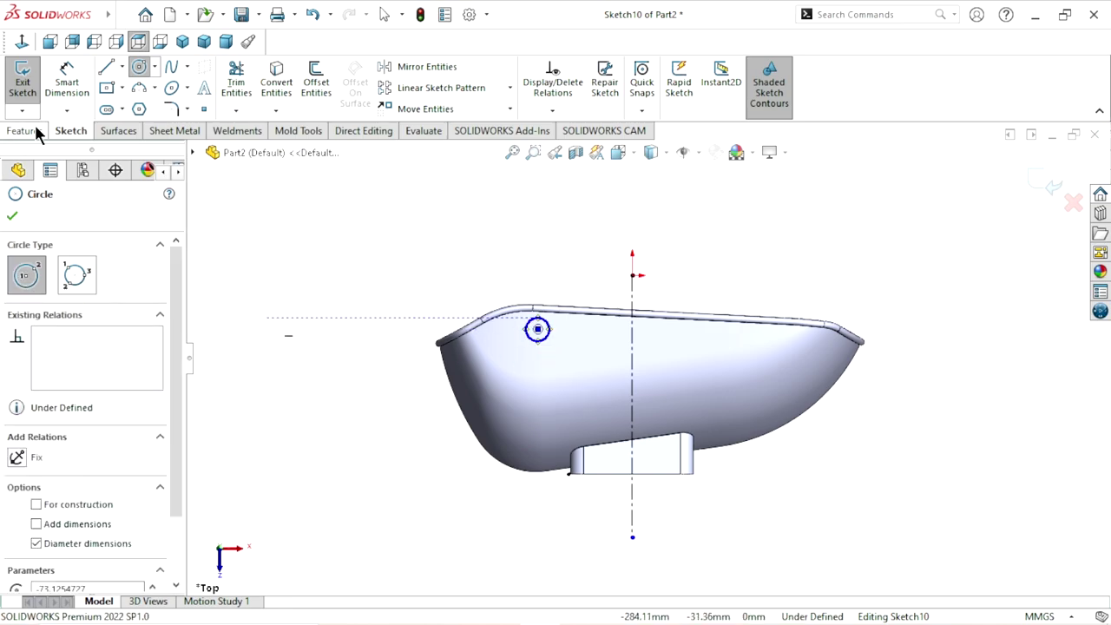
{"action": "left_click", "coordinate": [67, 80]}
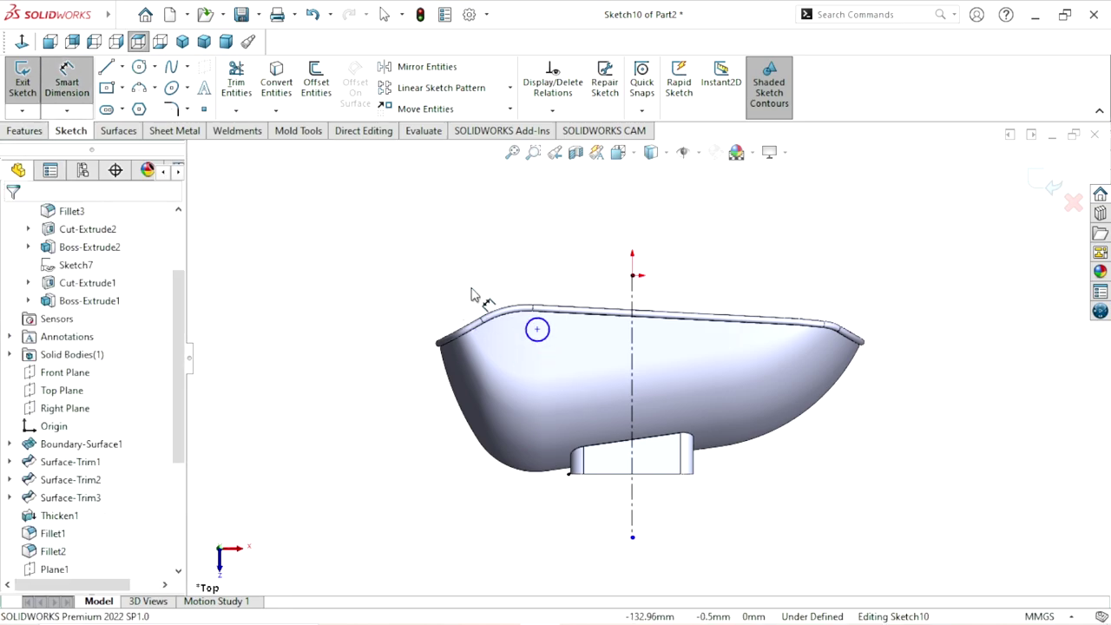
{"action": "left_click", "coordinate": [547, 337]}
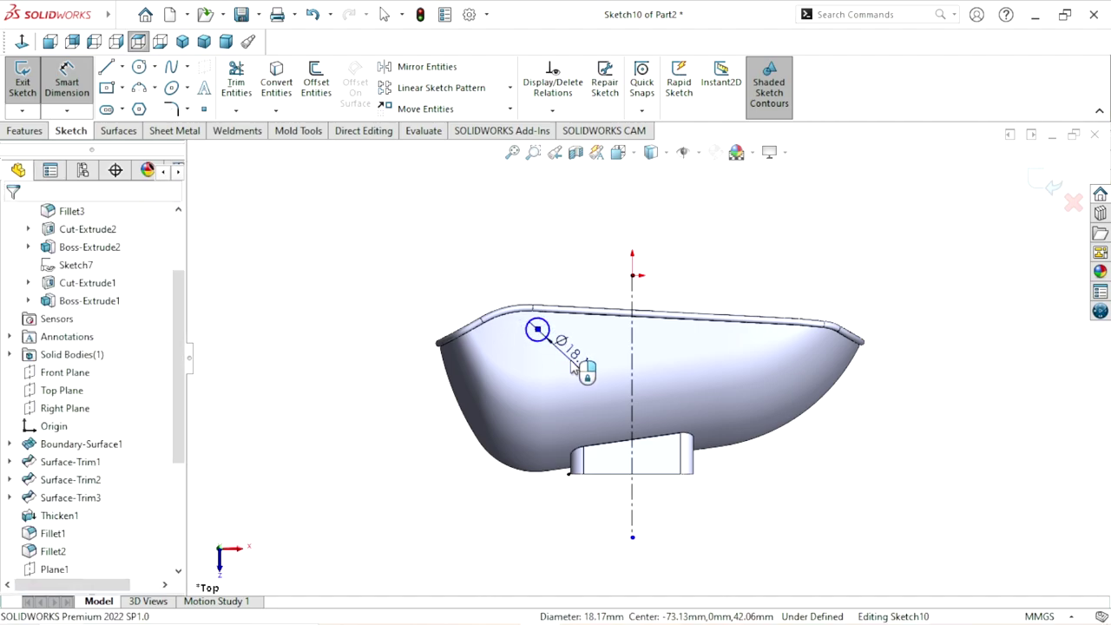
{"action": "left_click", "coordinate": [574, 368]}
{"action": "left_click", "coordinate": [502, 338]}
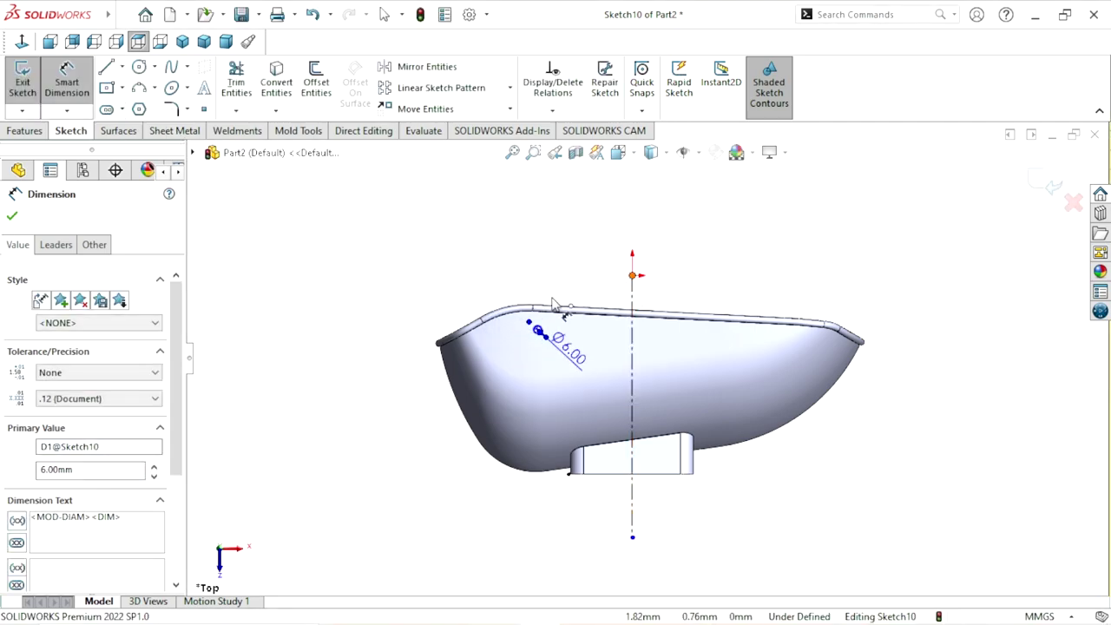
Dimension the circle centre 35 mm vertically from the origin
{"action": "left_click", "coordinate": [539, 331]}
{"action": "scroll", "coordinate": [547, 339], "scroll_direction": "down", "scroll_amount": 5}
{"action": "scroll", "coordinate": [573, 356], "scroll_direction": "down", "scroll_amount": 2}
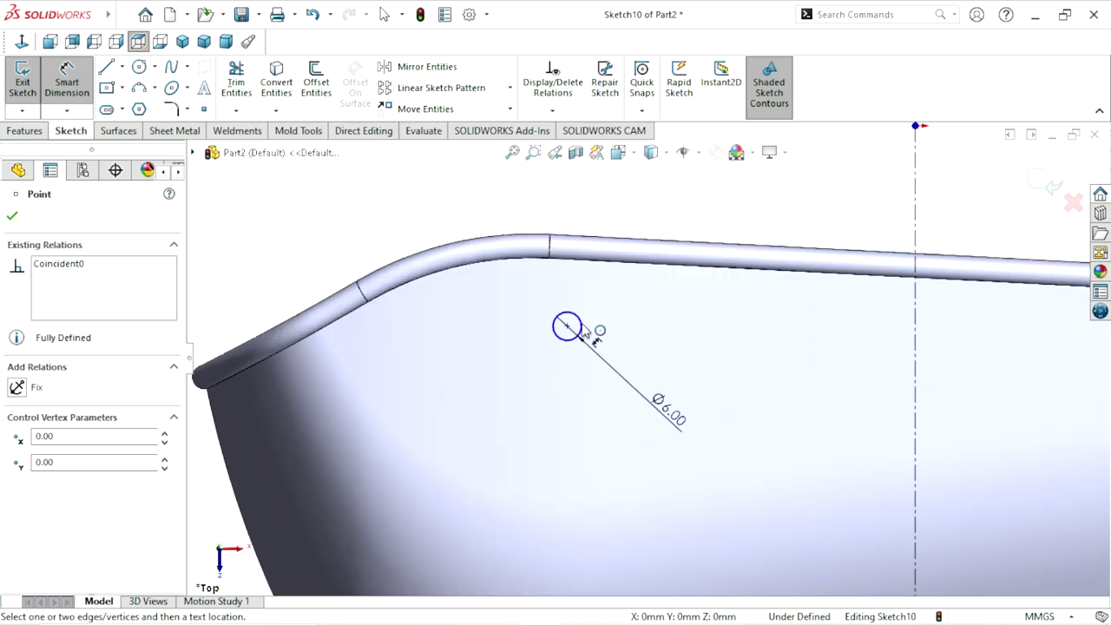
{"action": "left_click", "coordinate": [581, 332]}
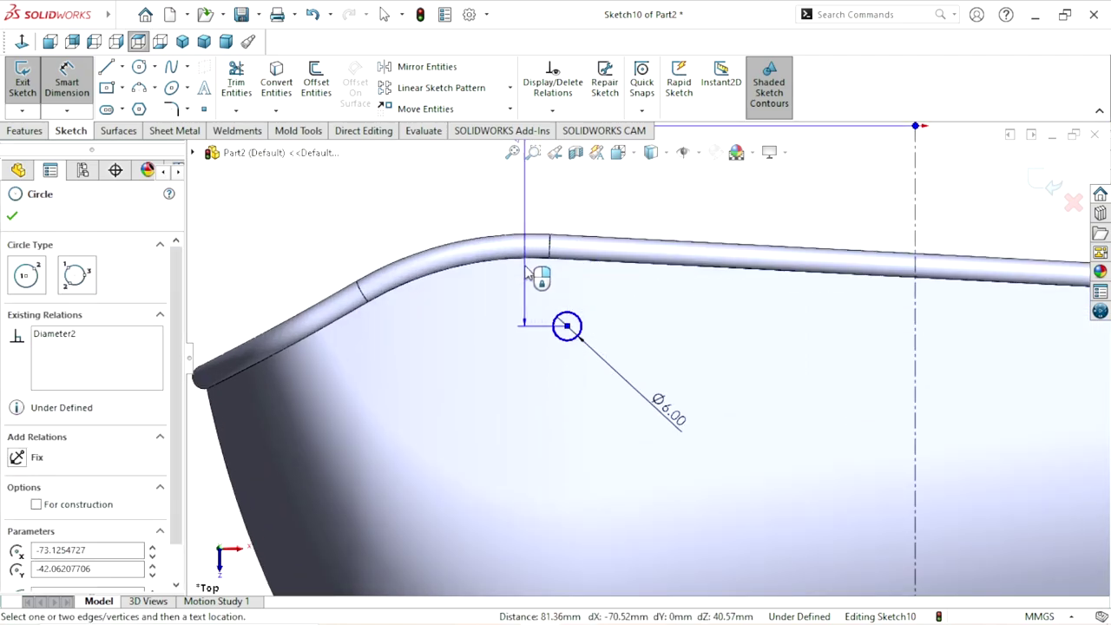
{"action": "scroll", "coordinate": [473, 252], "scroll_direction": "up", "scroll_amount": 2}
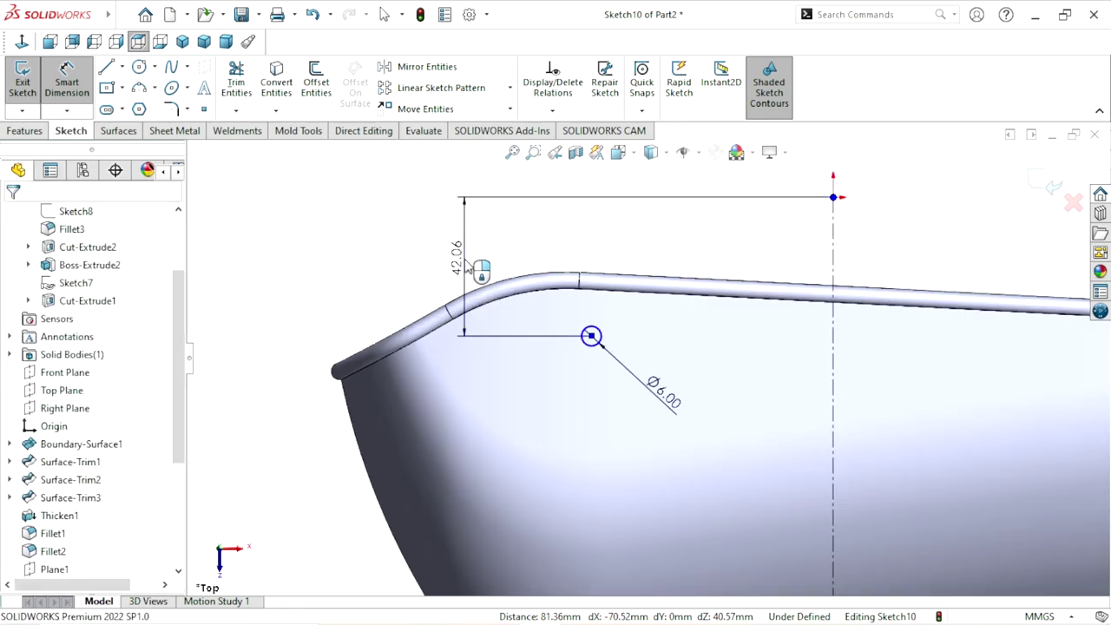
{"action": "left_click", "coordinate": [470, 263]}
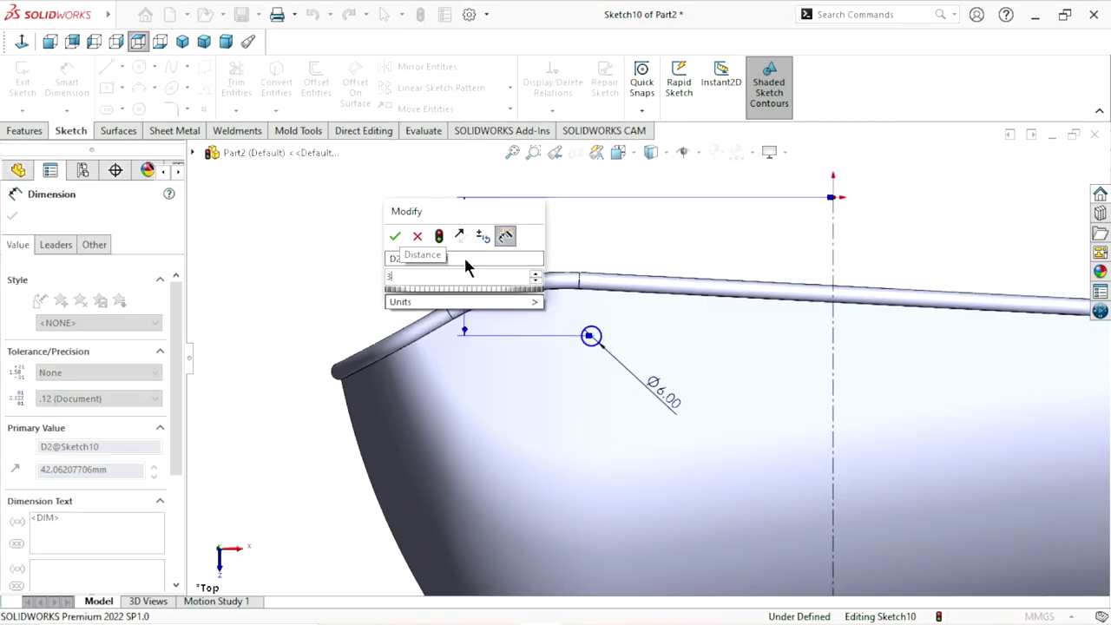
{"action": "type", "text": "35"}
{"action": "left_click", "coordinate": [395, 236]}
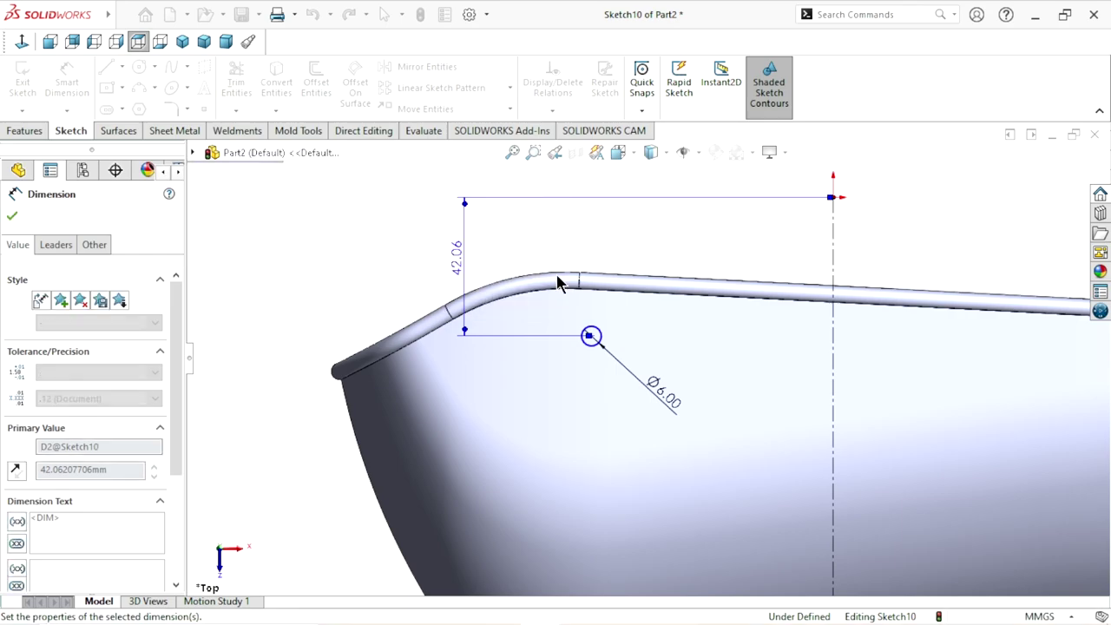
{"action": "scroll", "coordinate": [634, 404], "scroll_direction": "up", "scroll_amount": 2}
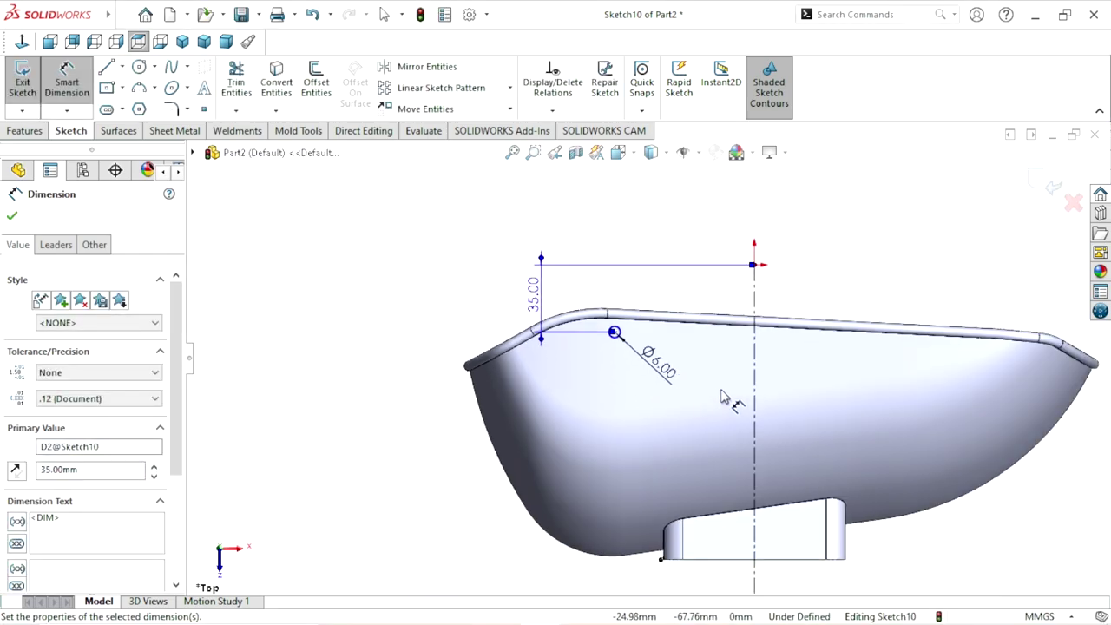
Add a 55 mm horizontal dimension between the circle centre and the origin
{"action": "scroll", "coordinate": [730, 390], "scroll_direction": "down", "scroll_amount": 1}
{"action": "scroll", "coordinate": [729, 389], "scroll_direction": "down", "scroll_amount": 1}
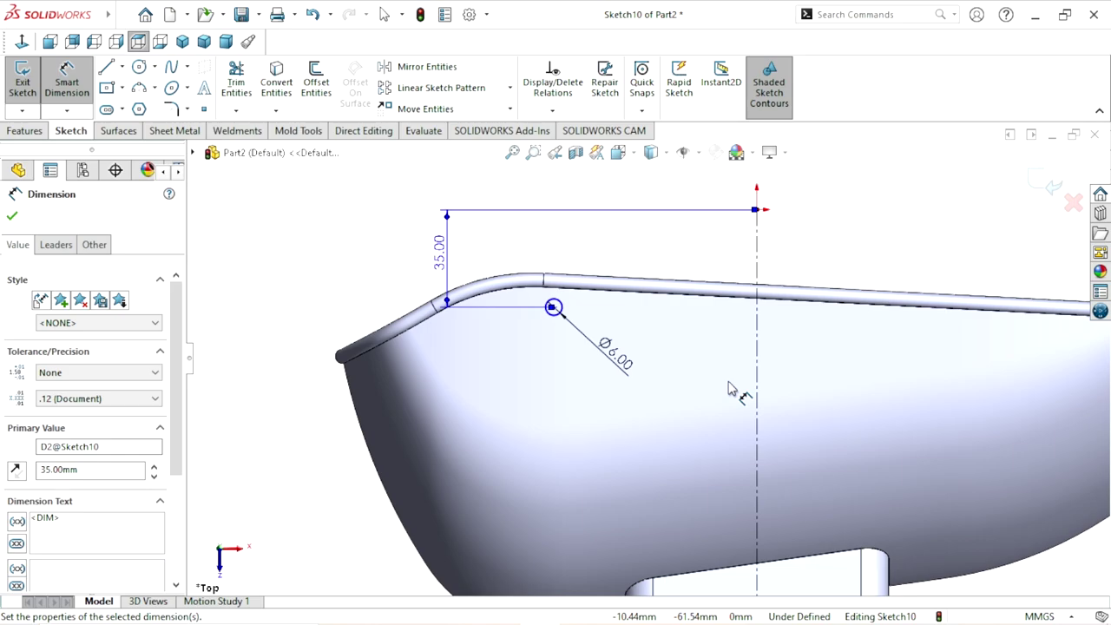
{"action": "left_click", "coordinate": [561, 311]}
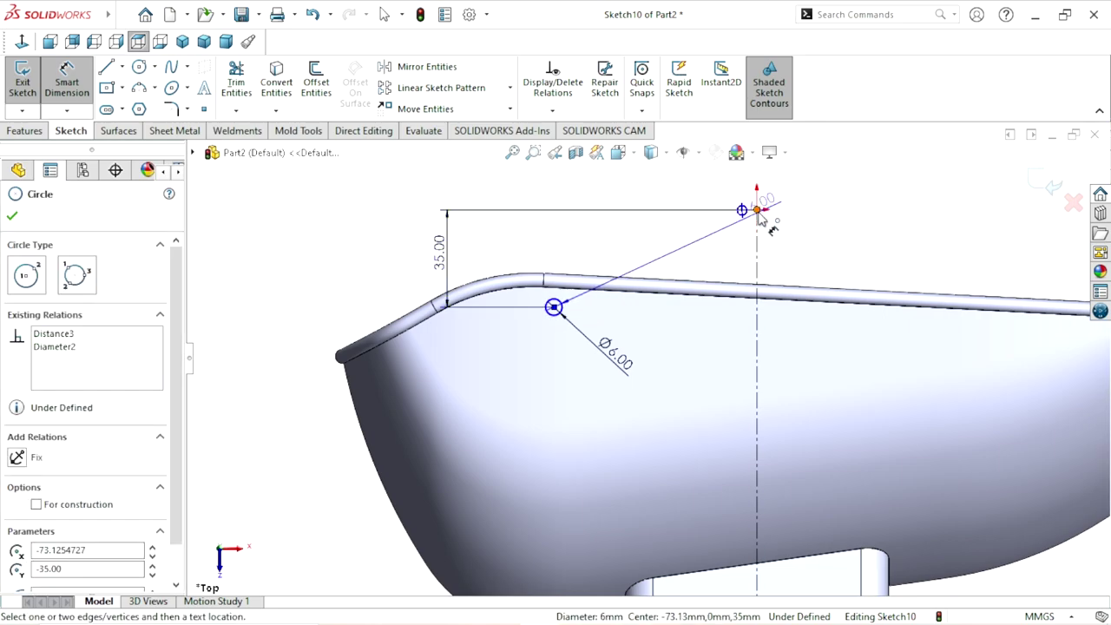
{"action": "left_click", "coordinate": [756, 209]}
{"action": "left_click", "coordinate": [641, 202]}
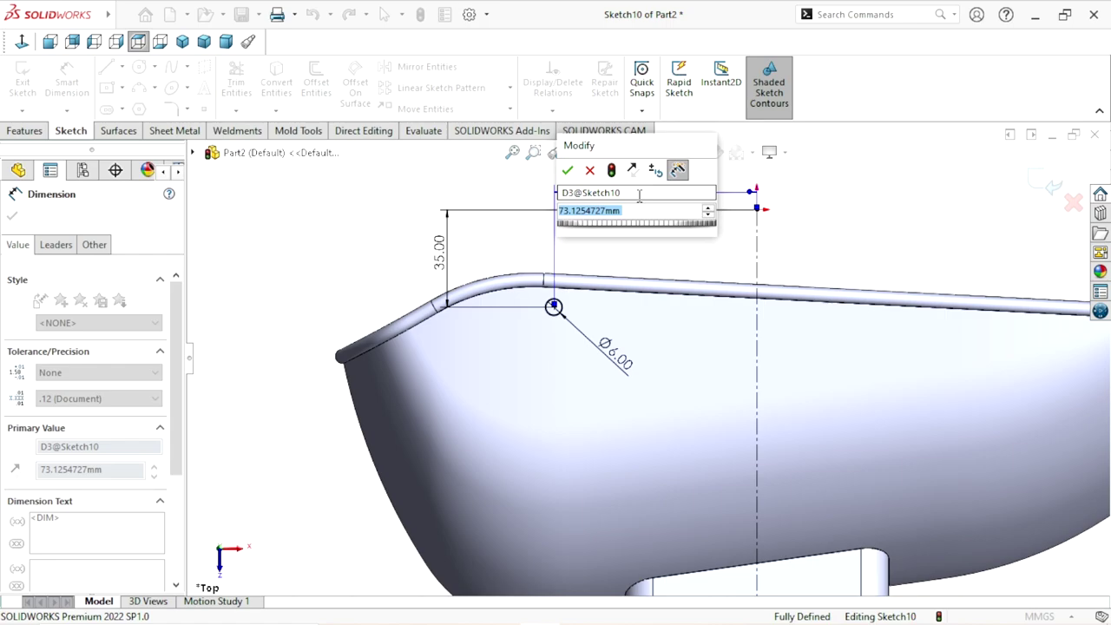
{"action": "type", "text": "55"}
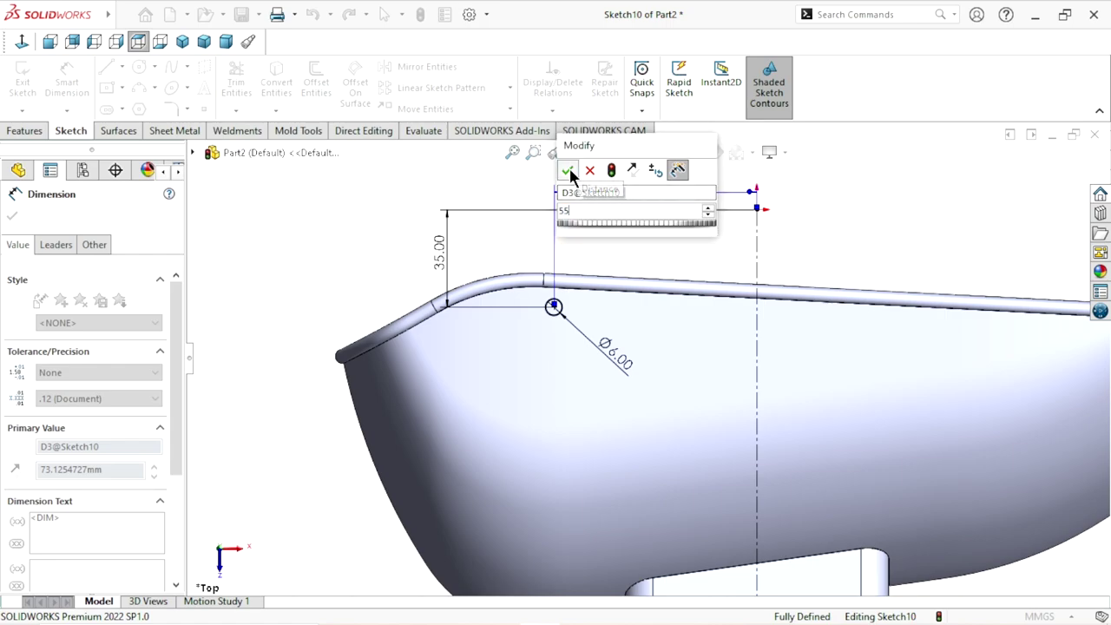
{"action": "left_click", "coordinate": [568, 171]}
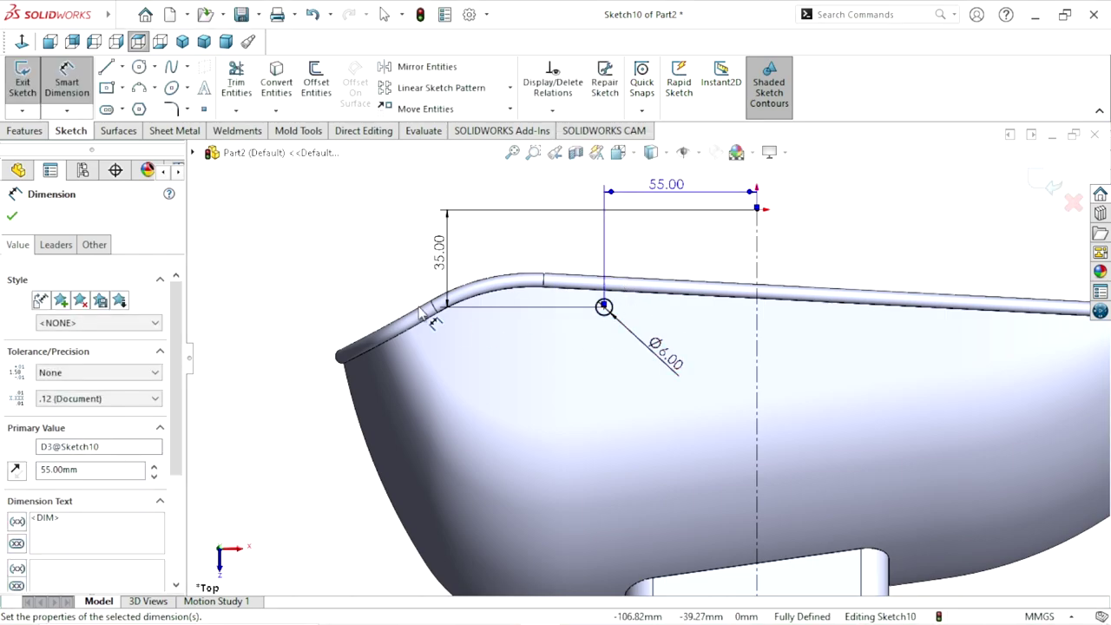
Change the vertical distance to 45 mm and the horizontal distance to 60 mm
{"action": "double_click", "coordinate": [441, 259]}
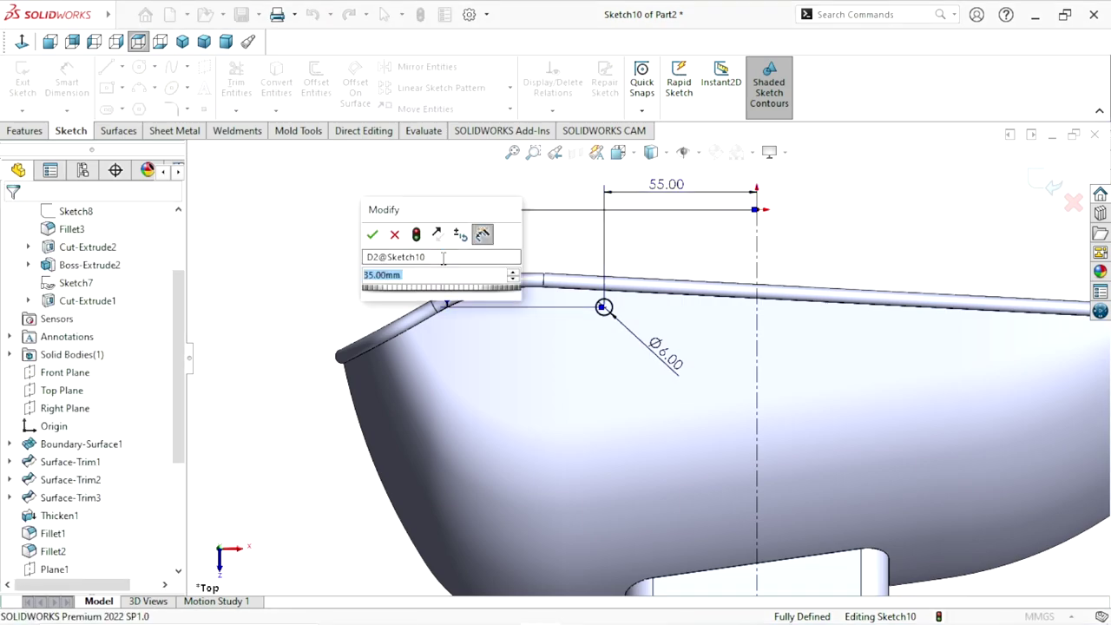
{"action": "type", "text": "45"}
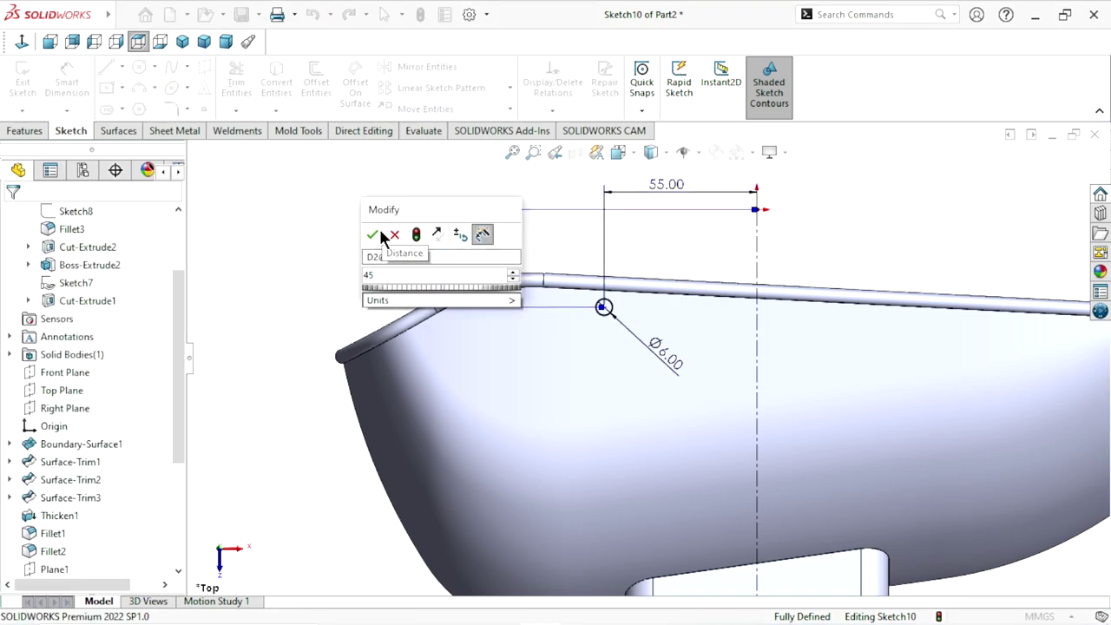
{"action": "left_click", "coordinate": [380, 228]}
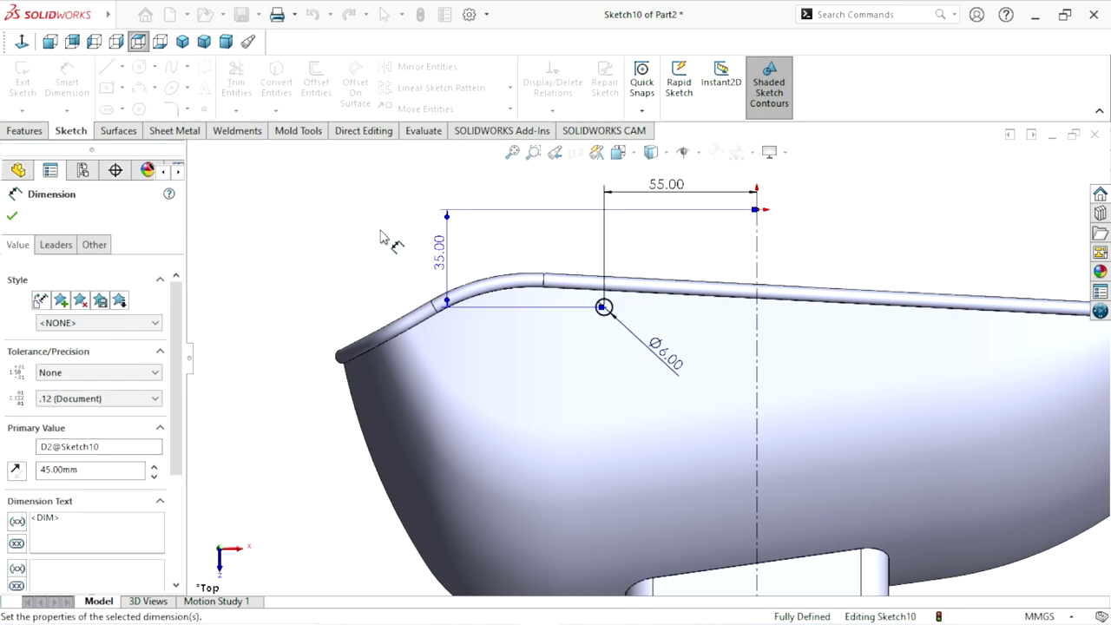
{"action": "scroll", "coordinate": [713, 426], "scroll_direction": "up", "scroll_amount": 2}
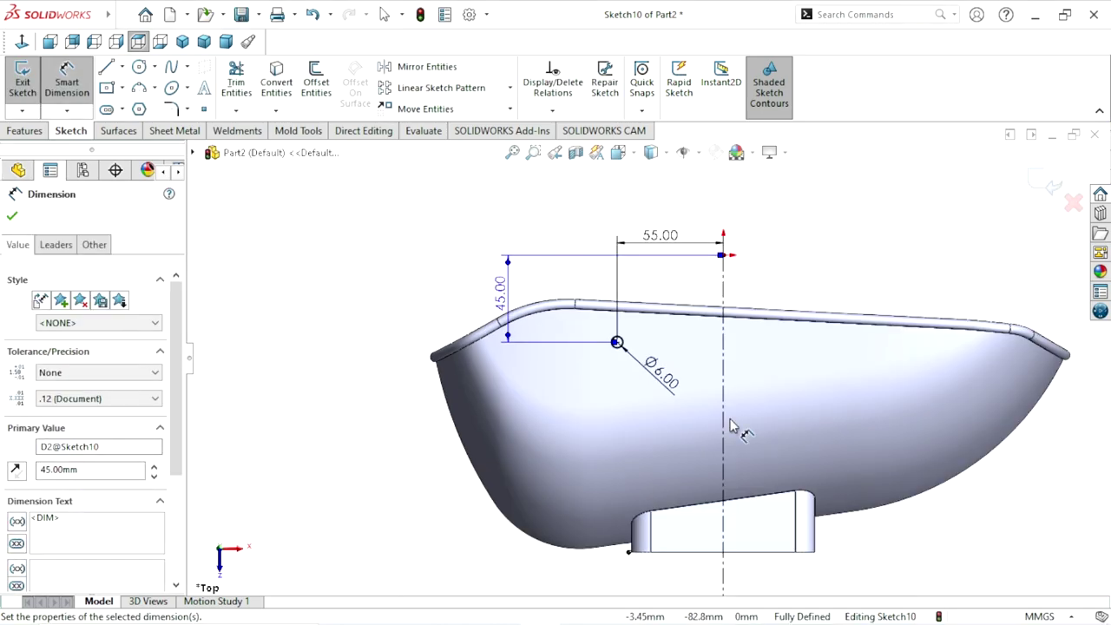
{"action": "double_click", "coordinate": [662, 234]}
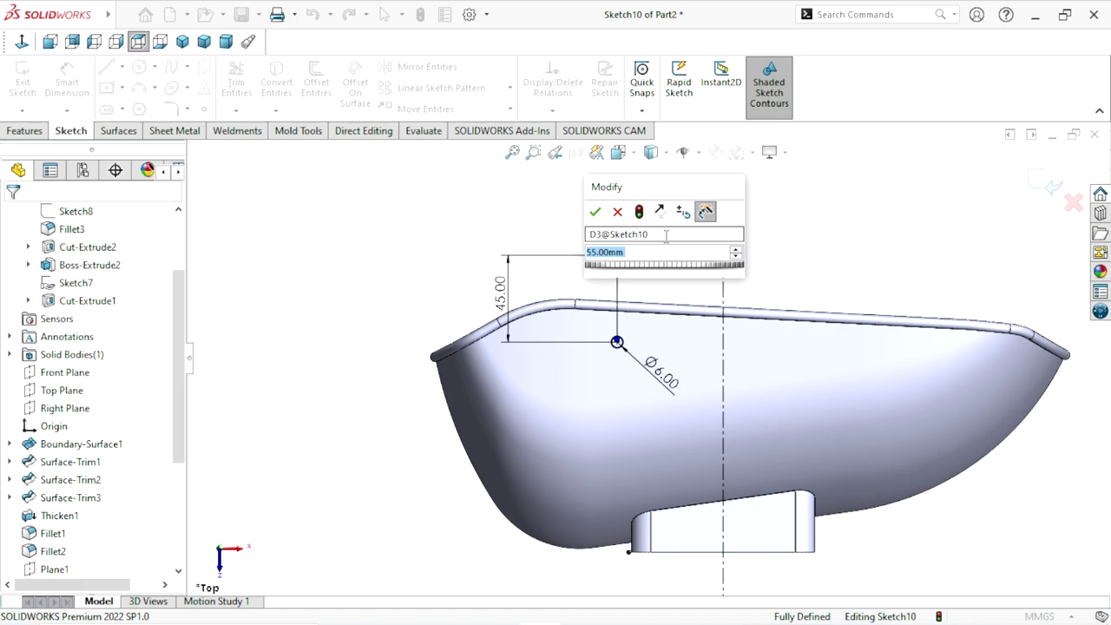
{"action": "type", "text": "60"}
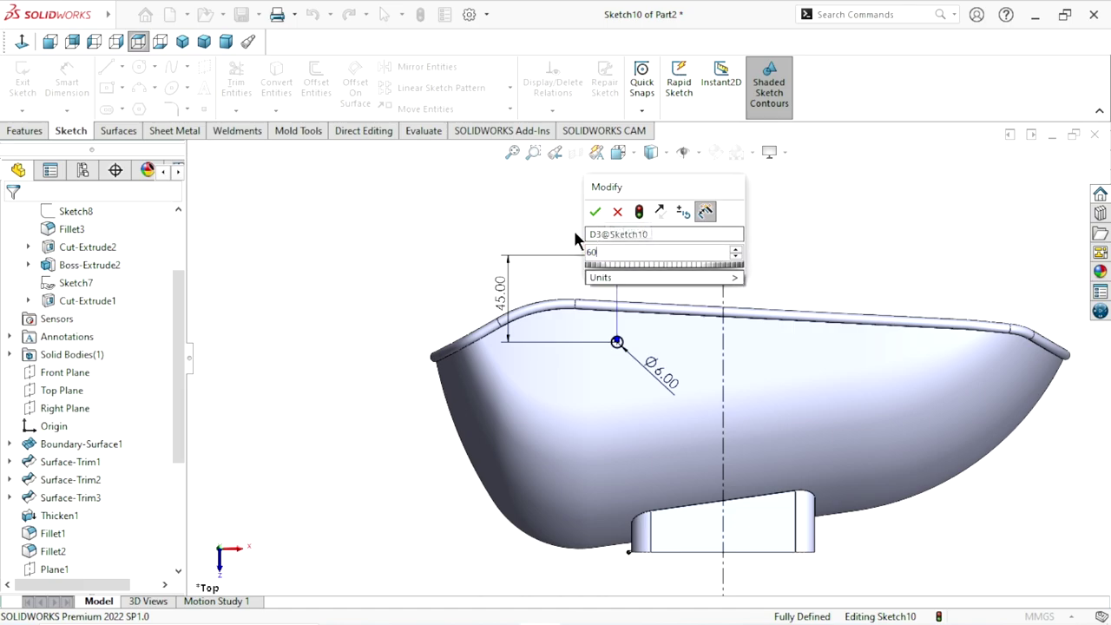
{"action": "left_click", "coordinate": [590, 213]}
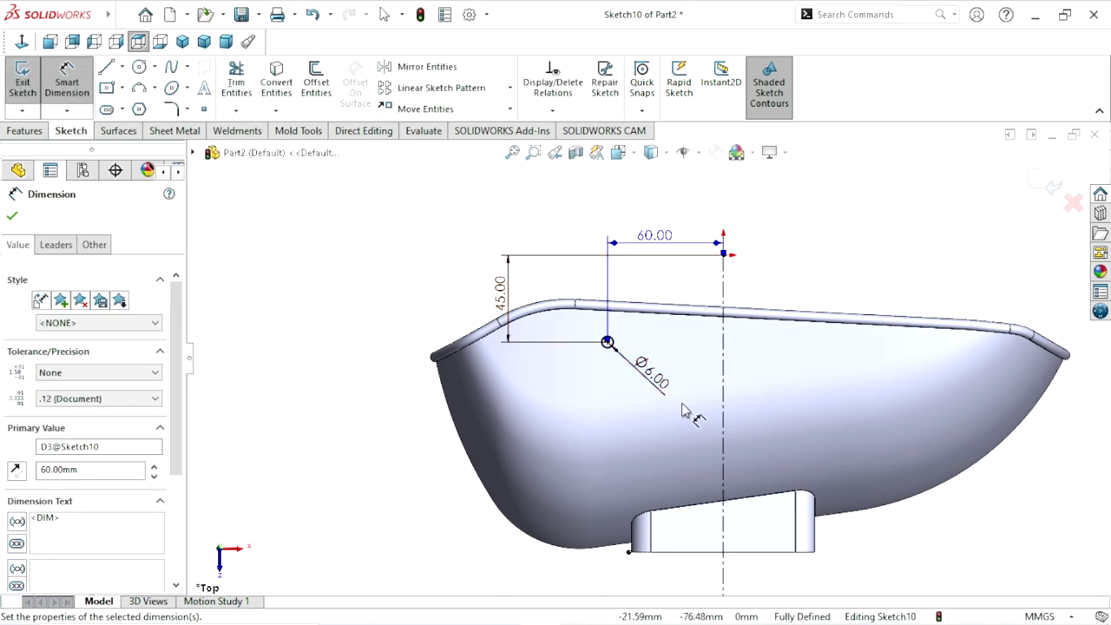
{"action": "scroll", "coordinate": [686, 408], "scroll_direction": "up", "scroll_amount": 1}
{"action": "scroll", "coordinate": [709, 404], "scroll_direction": "up", "scroll_amount": 1}
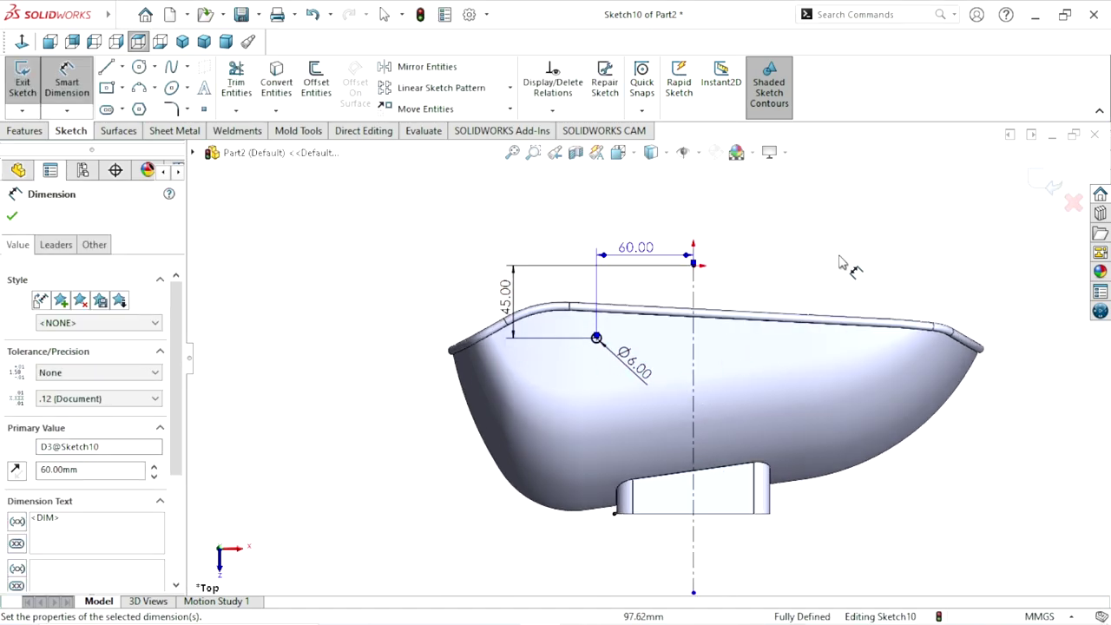
{"action": "scroll", "coordinate": [720, 400], "scroll_direction": "up", "scroll_amount": 1}
{"action": "scroll", "coordinate": [742, 408], "scroll_direction": "down", "scroll_amount": 1}
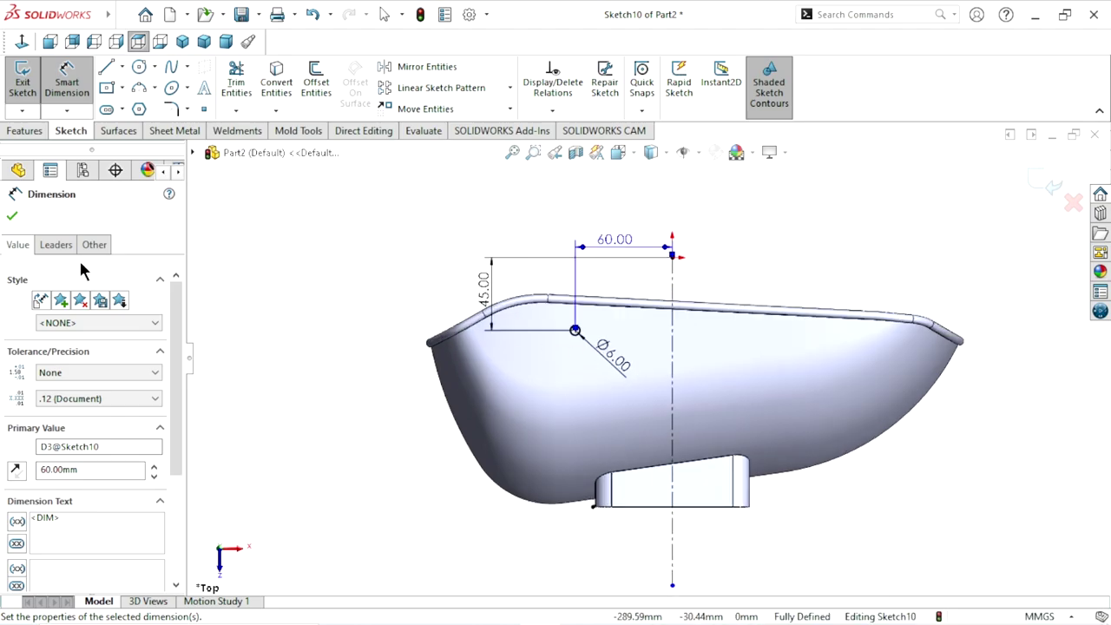
{"action": "left_click", "coordinate": [11, 217]}
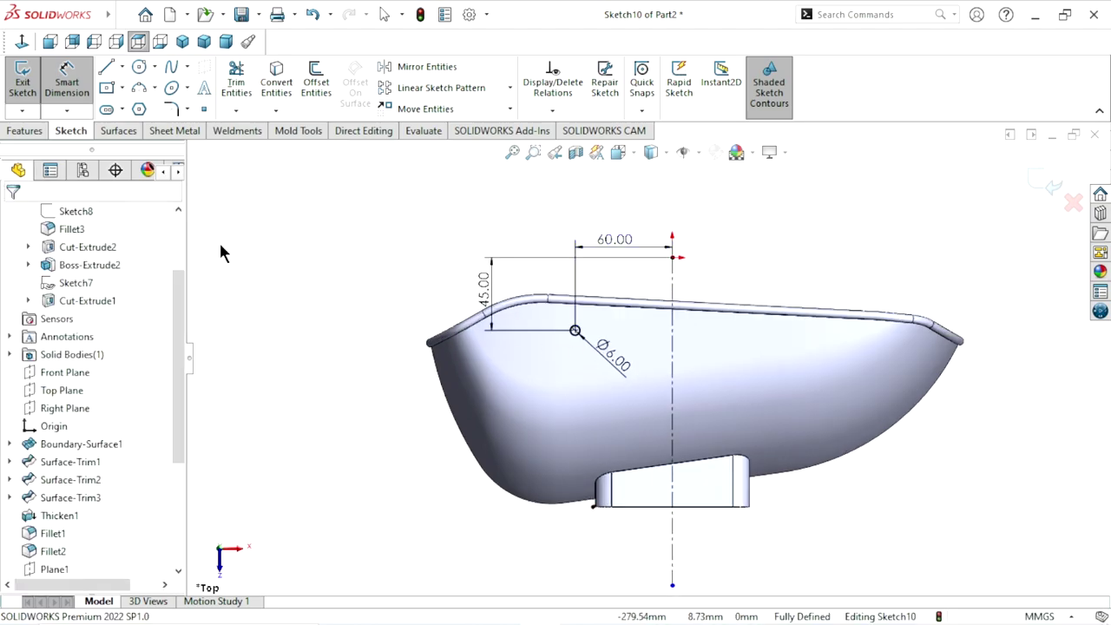
Cut the Ø6 circle through the shell with a 315 mm Mid Plane extruded cut
{"action": "left_click", "coordinate": [26, 131]}
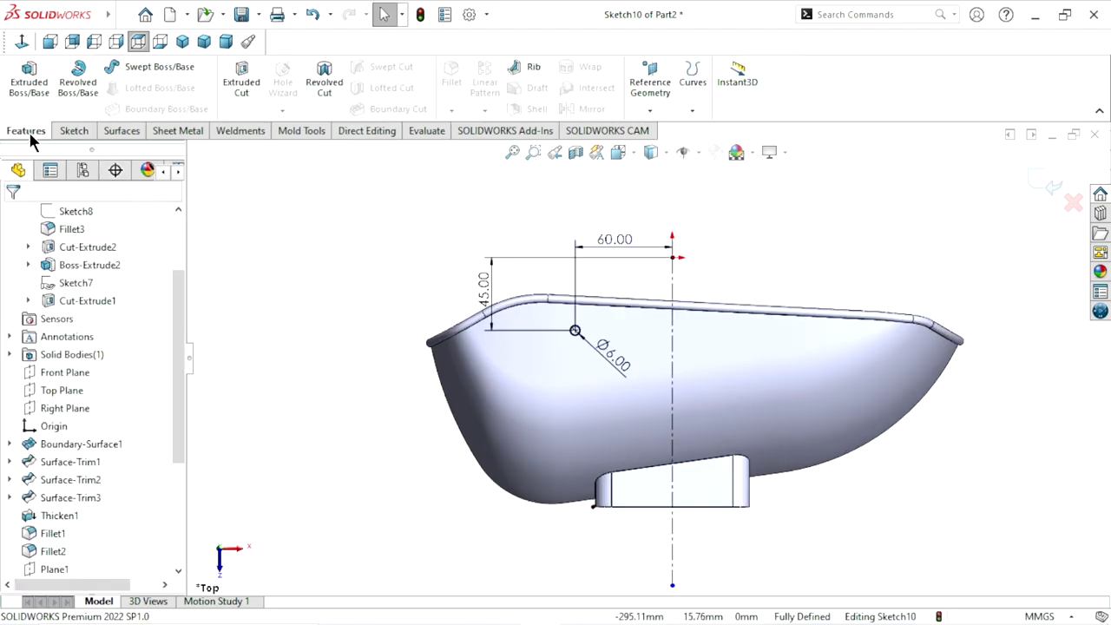
{"action": "left_click", "coordinate": [243, 83]}
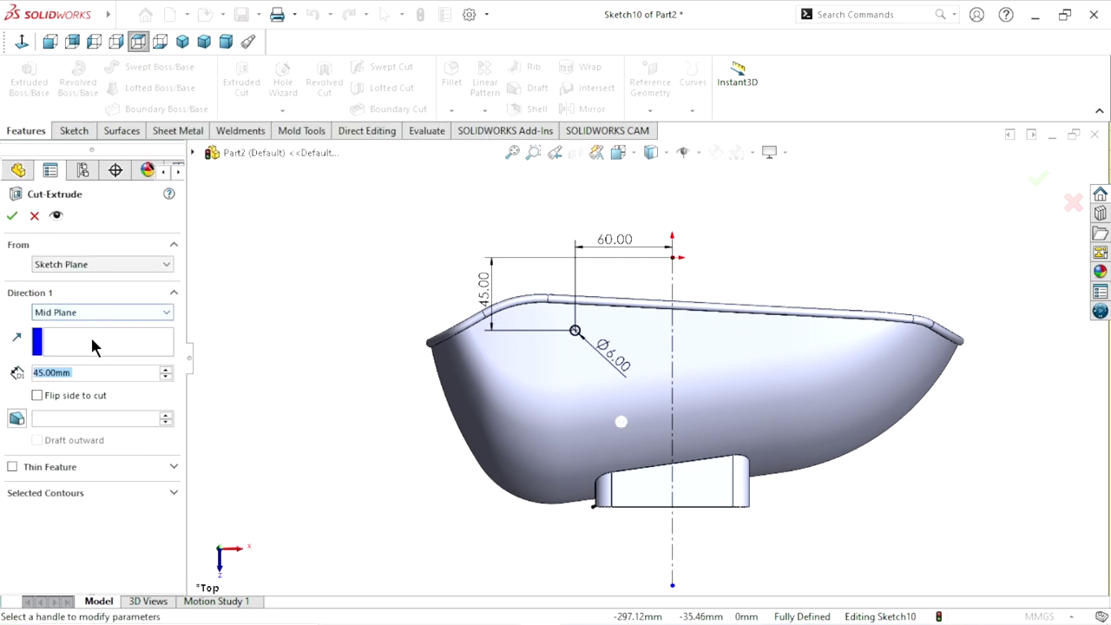
{"action": "middle_click_drag", "start_coordinate": [658, 275], "coordinate": [226, 361]}
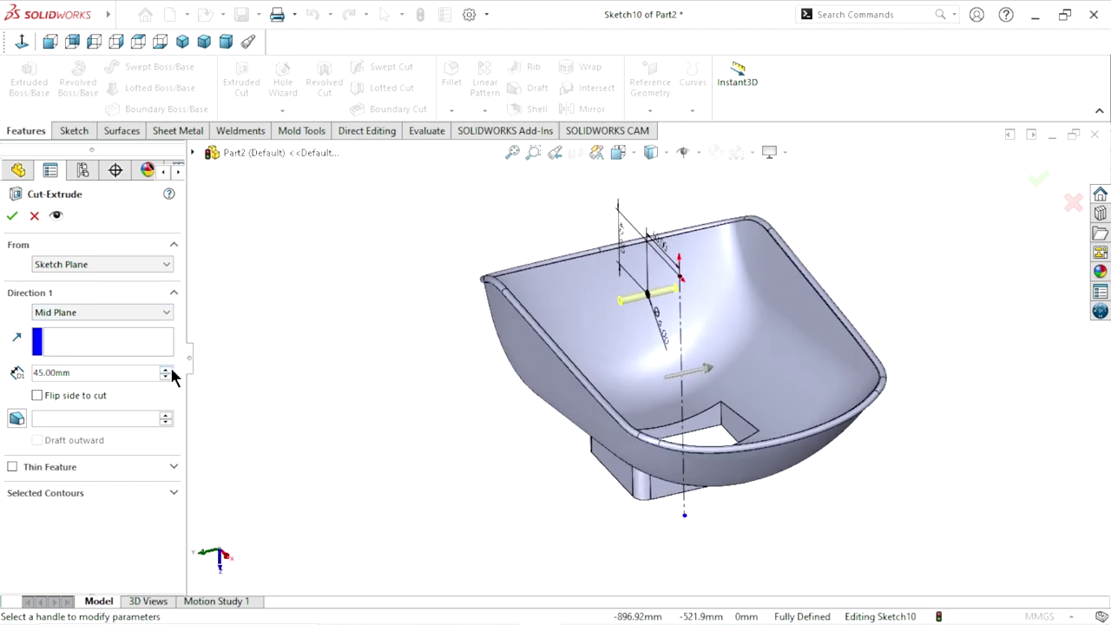
{"action": "left_click", "coordinate": [171, 369]}
{"action": "left_click", "coordinate": [171, 369]}
{"action": "left_click", "coordinate": [171, 369]}
{"action": "left_click", "coordinate": [171, 369]}
{"action": "left_click", "coordinate": [171, 369]}
{"action": "left_click", "coordinate": [165, 369]}
{"action": "left_click", "coordinate": [165, 369]}
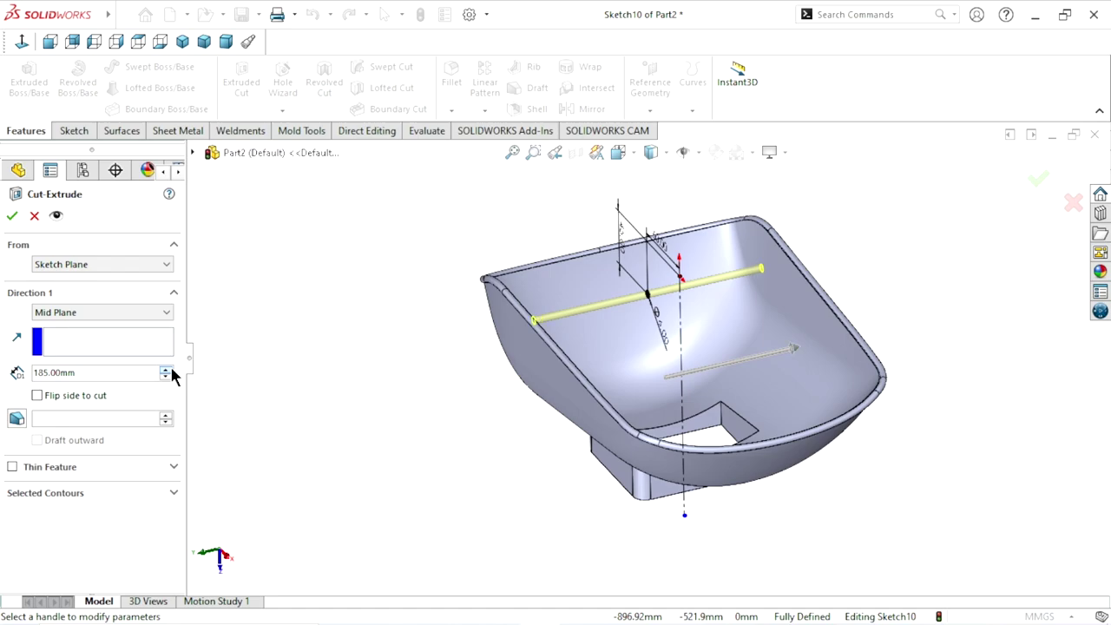
{"action": "left_click", "coordinate": [165, 369]}
{"action": "left_click", "coordinate": [171, 370]}
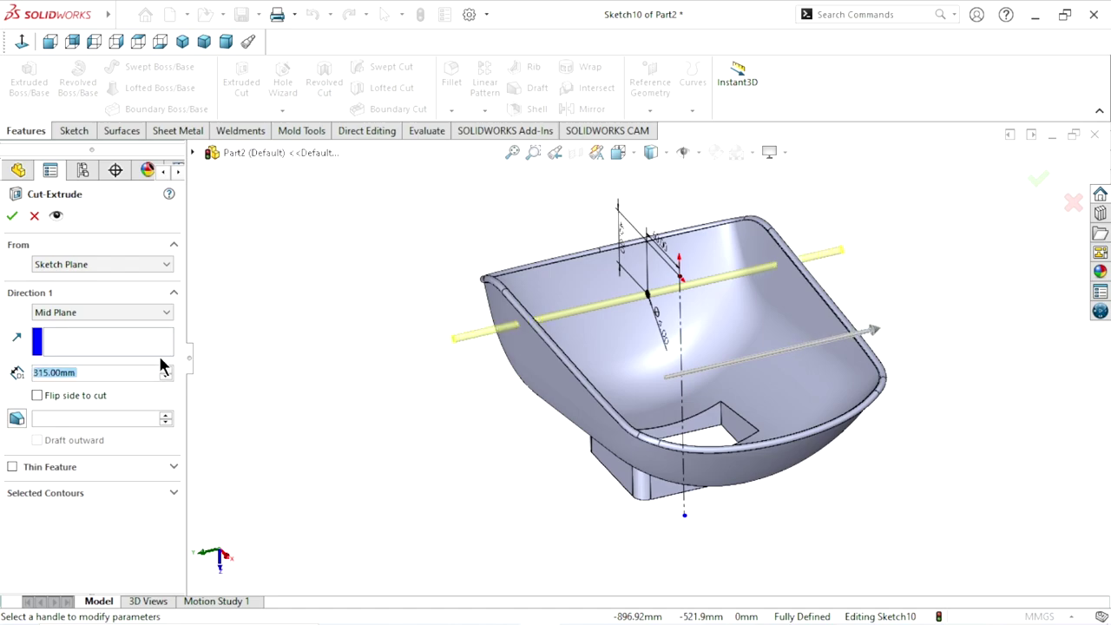
{"action": "left_click", "coordinate": [13, 218]}
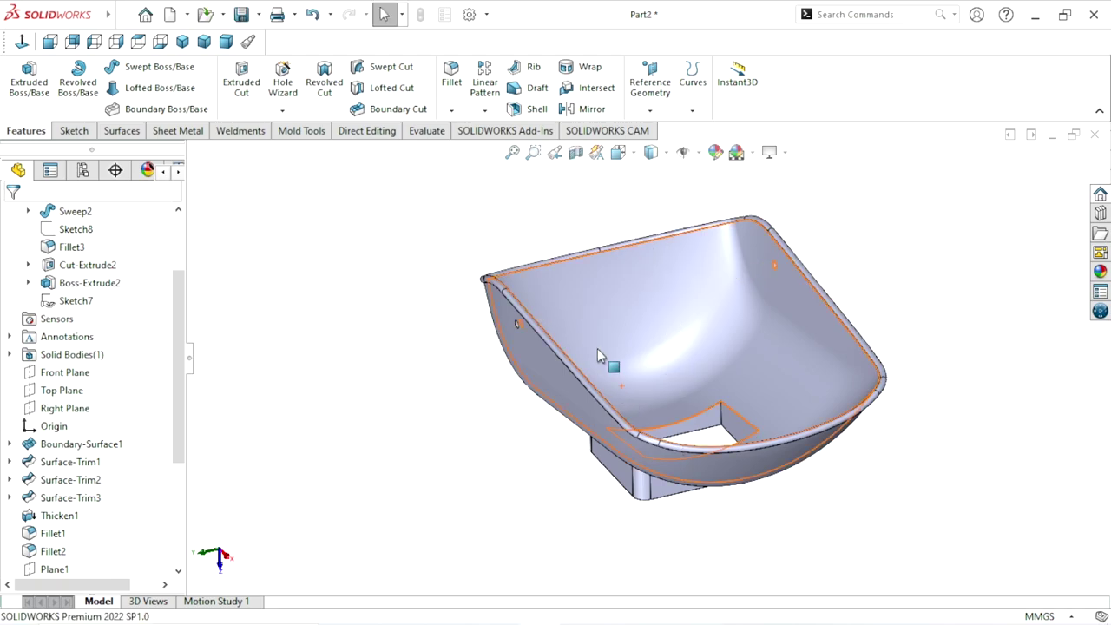
{"action": "mouse_move", "coordinate": [597, 348]}
{"action": "middle_mouse_down"}
{"action": "mouse_move", "coordinate": [486, 379]}
{"action": "mouse_move", "coordinate": [604, 464]}
{"action": "middle_mouse_up"}
Start a 3 mm fillet and select the window frame's outer edge
{"action": "scroll", "coordinate": [605, 463], "scroll_direction": "down", "scroll_amount": 2}
{"action": "scroll", "coordinate": [614, 483], "scroll_direction": "down", "scroll_amount": 2}
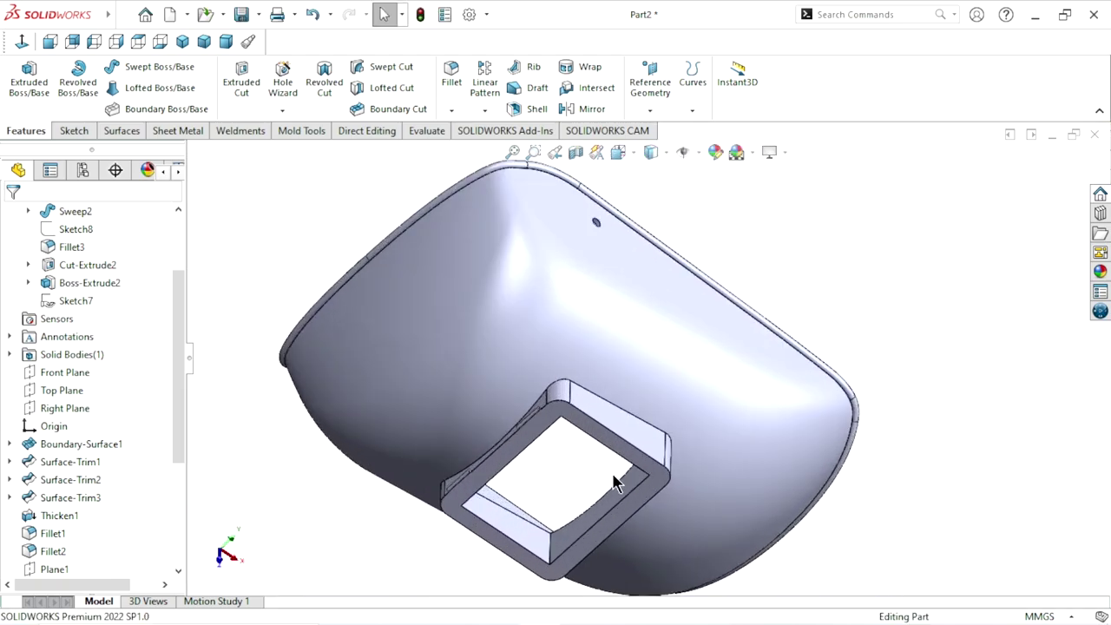
{"action": "scroll", "coordinate": [636, 461], "scroll_direction": "down", "scroll_amount": 2}
{"action": "scroll", "coordinate": [634, 439], "scroll_direction": "up", "scroll_amount": 2}
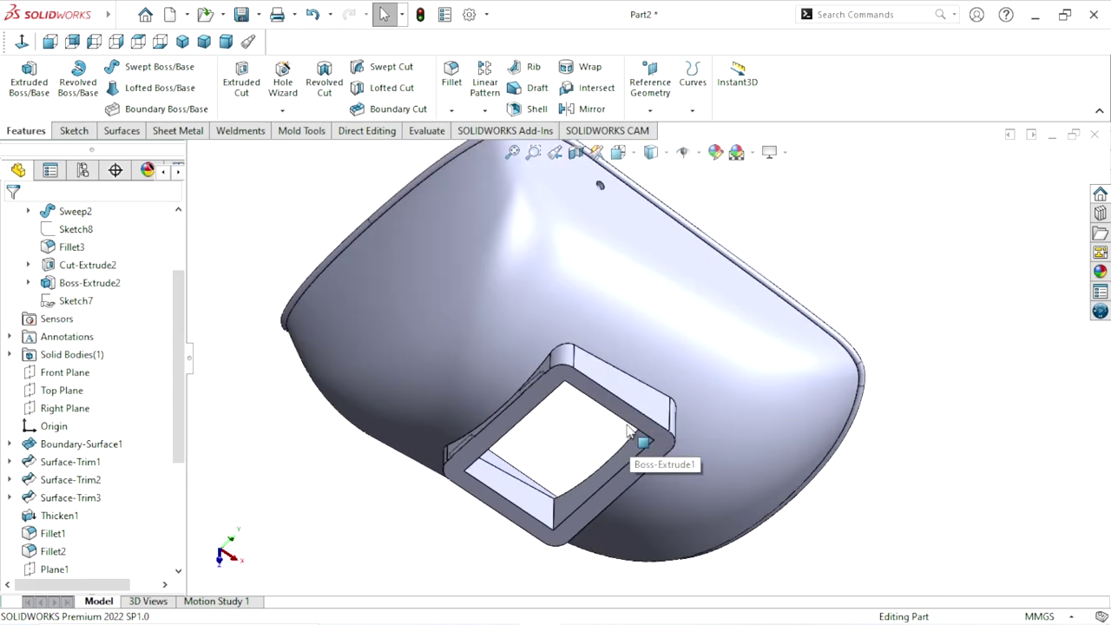
{"action": "scroll", "coordinate": [634, 439], "scroll_direction": "down", "scroll_amount": 2}
{"action": "scroll", "coordinate": [634, 438], "scroll_direction": "down", "scroll_amount": 1}
{"action": "left_click", "coordinate": [451, 76]}
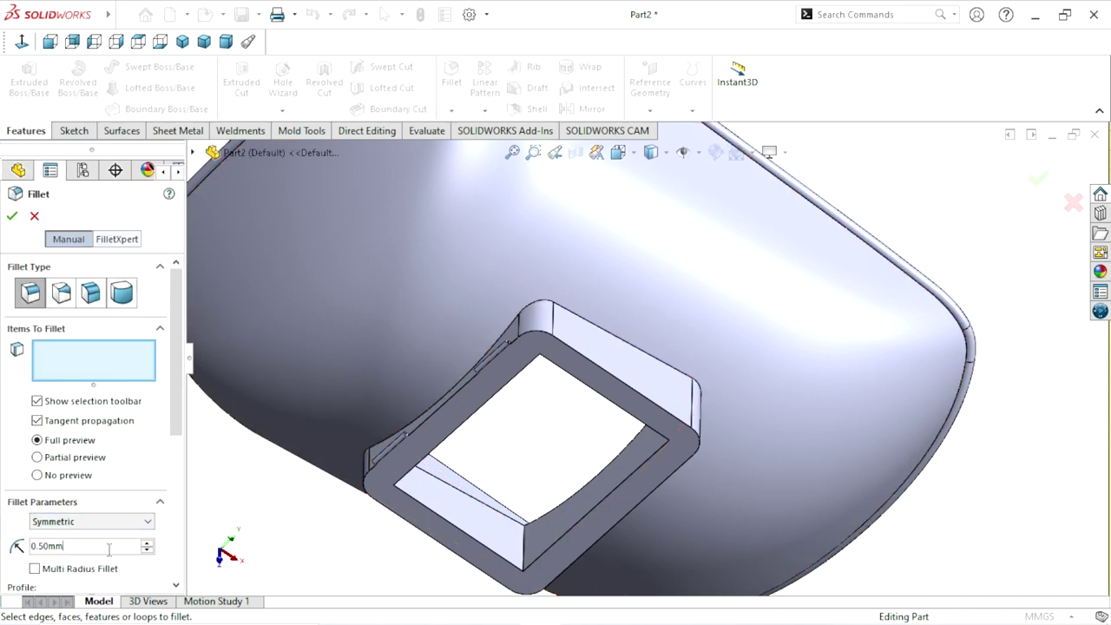
{"action": "type", "text": "3"}
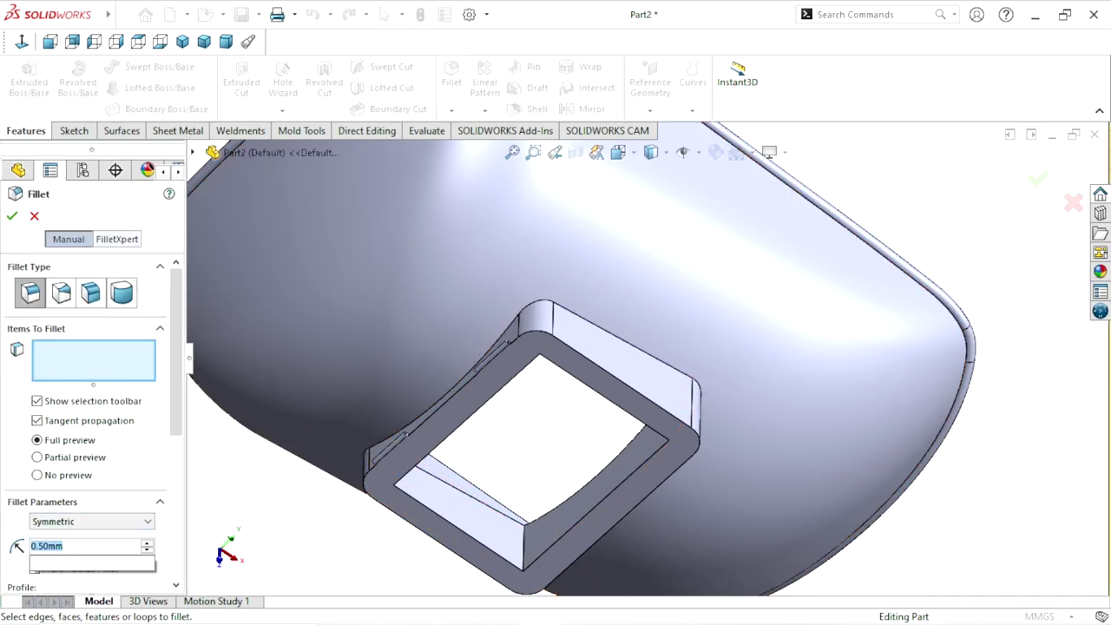
{"action": "key", "text": "Return"}
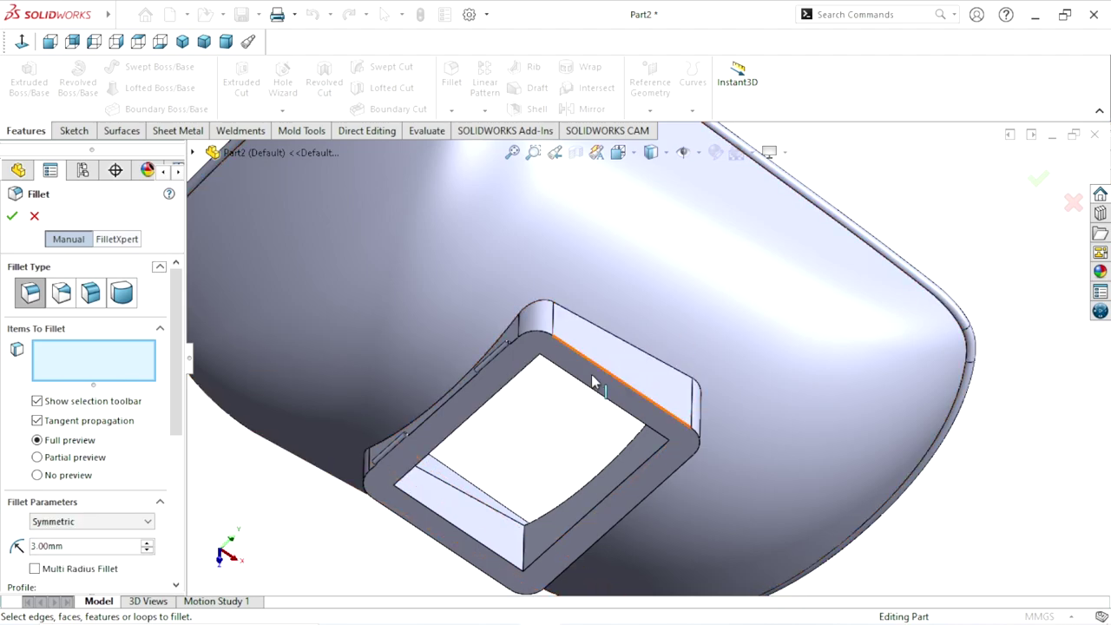
{"action": "left_click", "coordinate": [622, 348]}
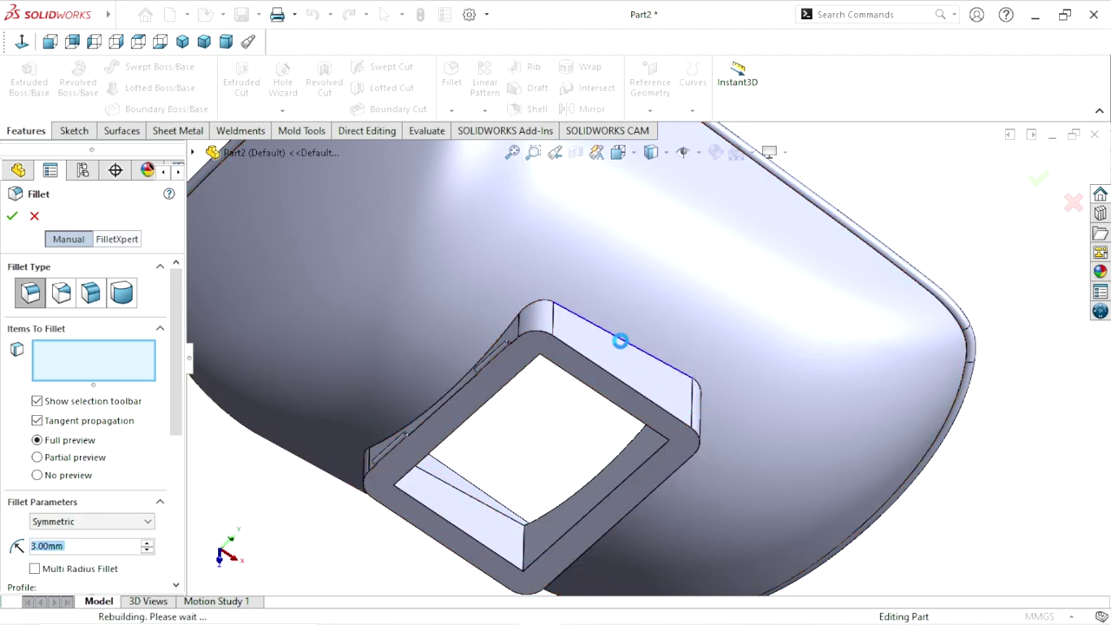
Try a 5 mm radius, then settle on 4 mm and confirm the fillet
{"action": "middle_click_drag", "start_coordinate": [554, 373], "coordinate": [521, 439]}
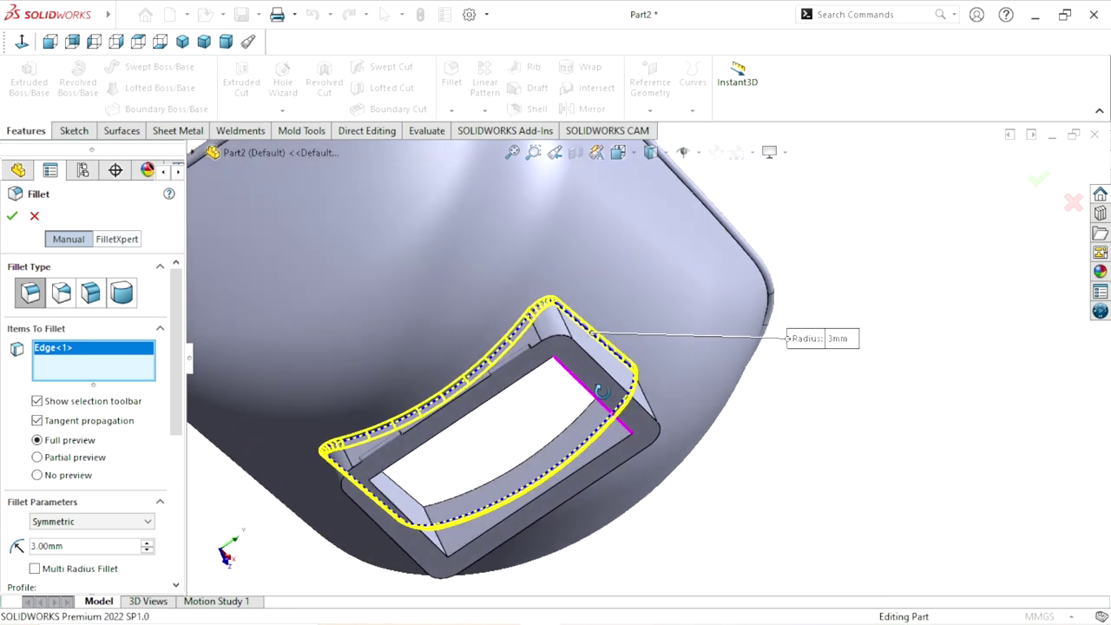
{"action": "scroll", "coordinate": [521, 439], "scroll_direction": "down", "scroll_amount": 3}
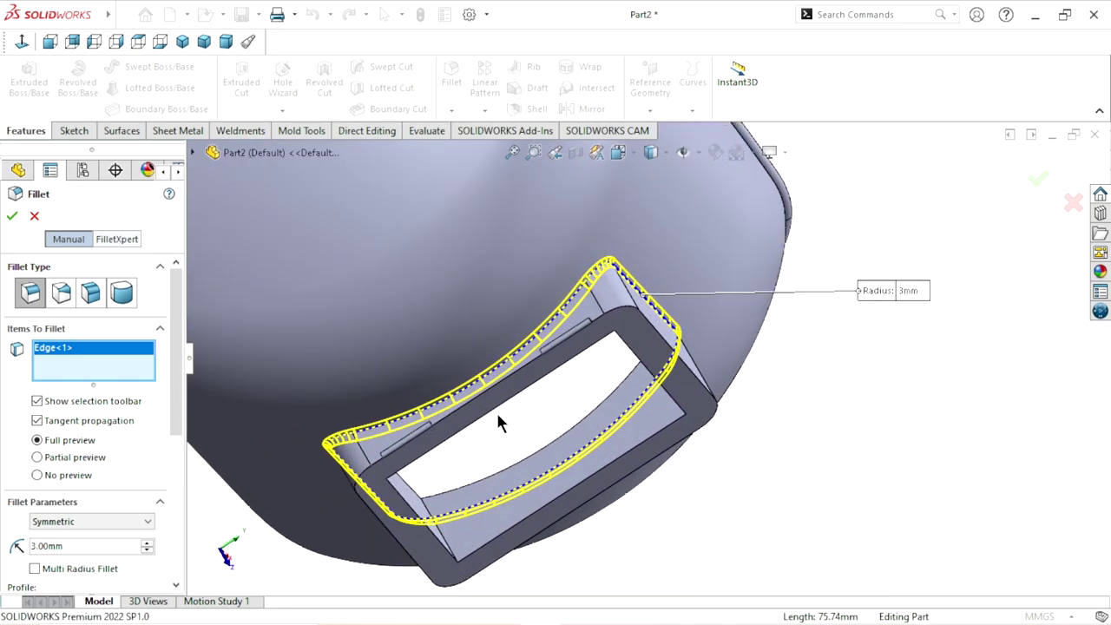
{"action": "scroll", "coordinate": [495, 412], "scroll_direction": "down", "scroll_amount": 3}
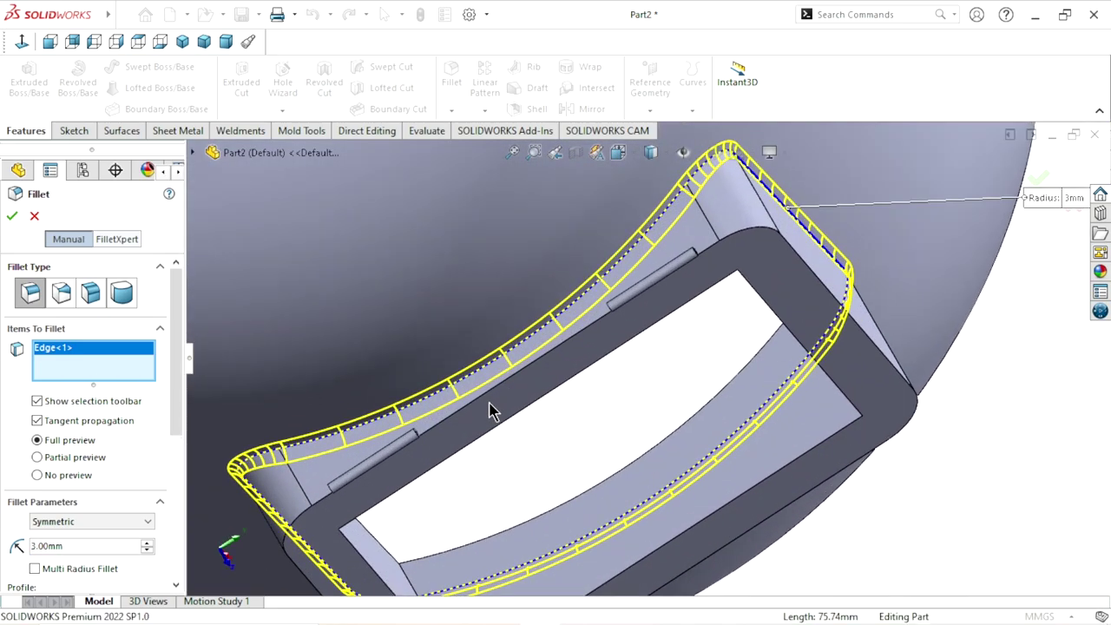
{"action": "double_click", "coordinate": [87, 546]}
{"action": "type", "text": "5"}
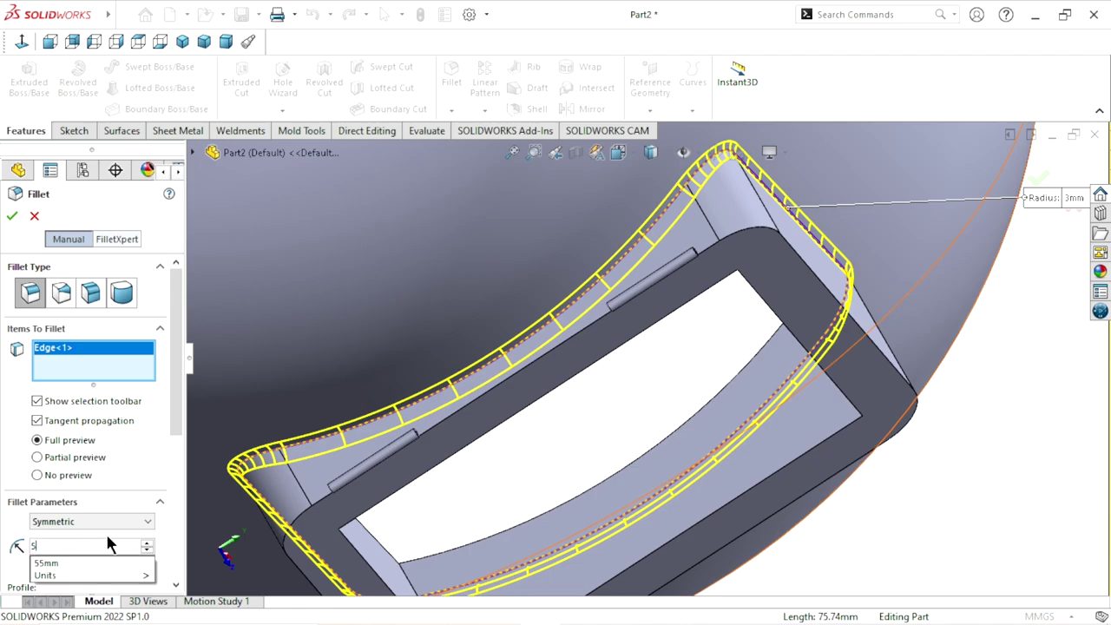
{"action": "key", "text": "Return"}
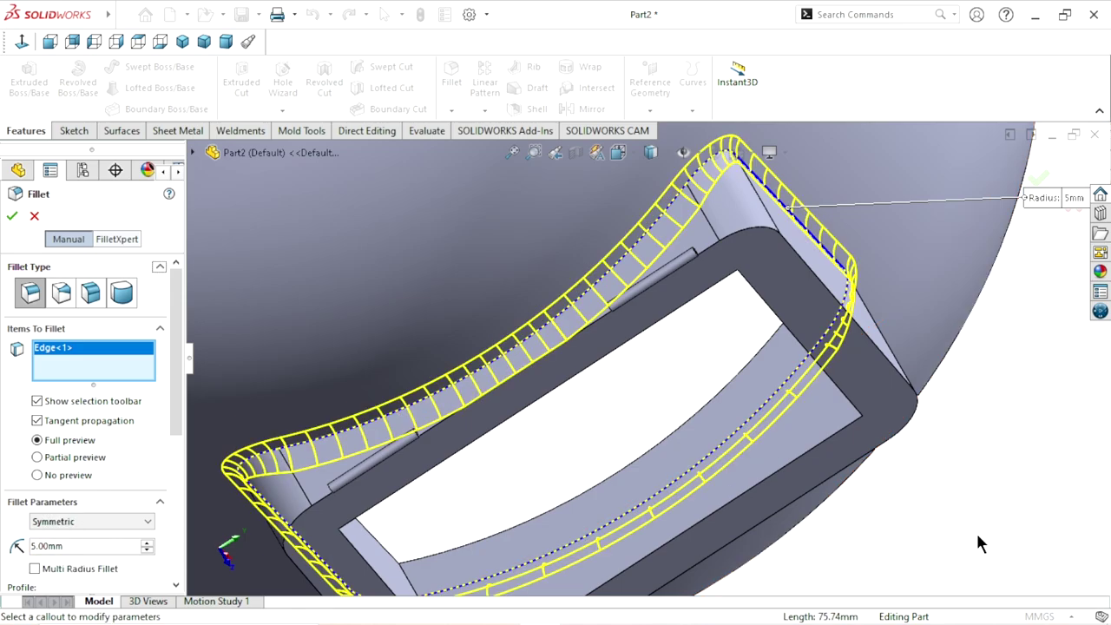
{"action": "double_click", "coordinate": [83, 545]}
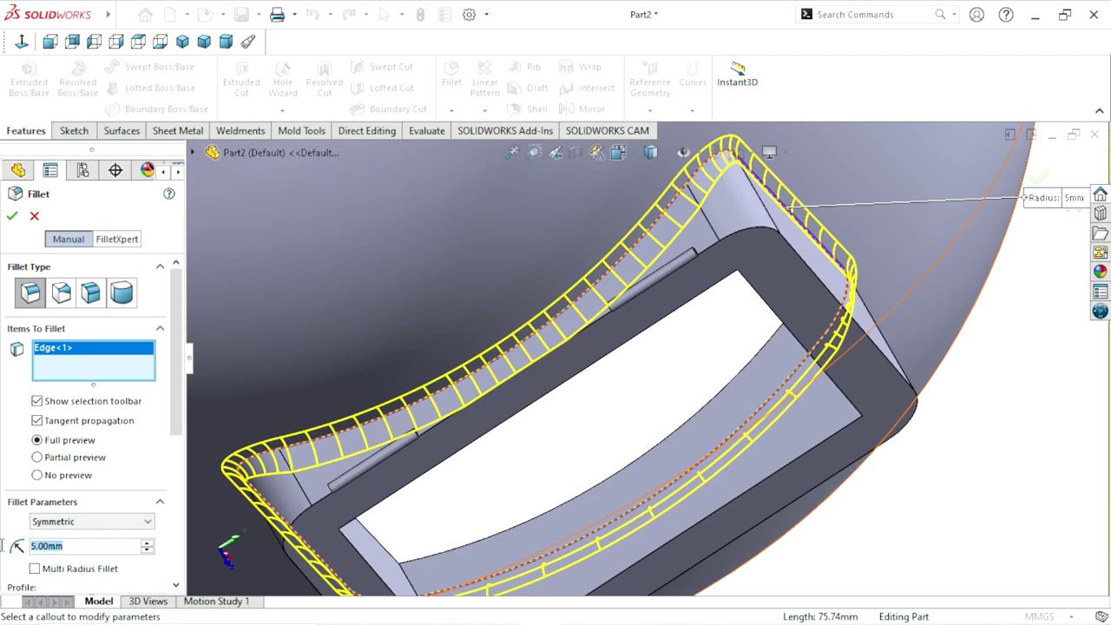
{"action": "type", "text": "4"}
{"action": "key", "text": "Return"}
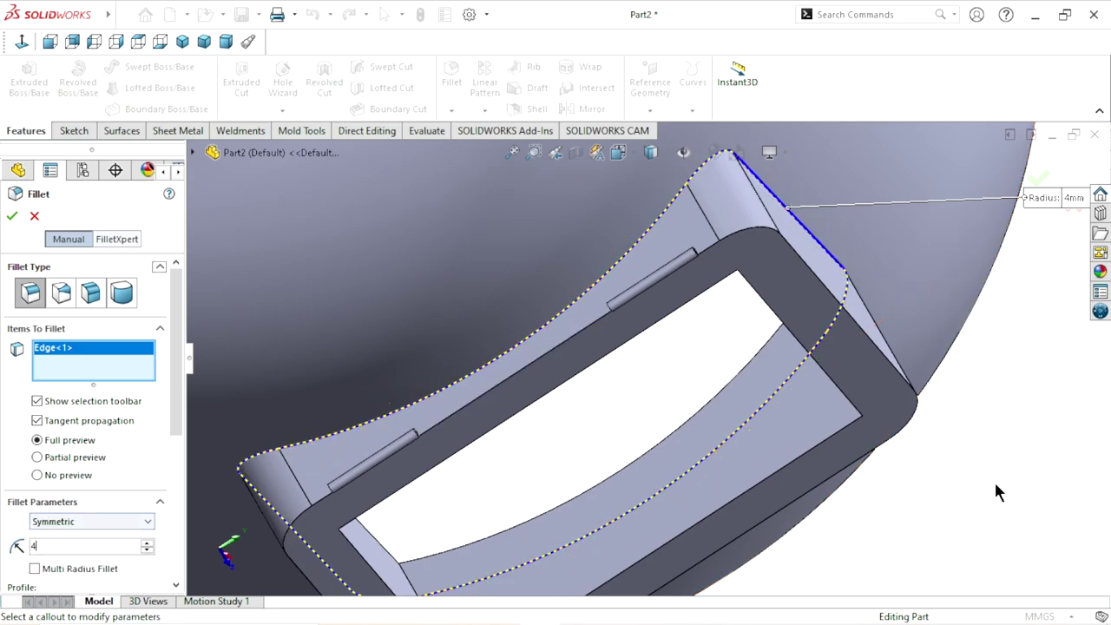
{"action": "left_click", "coordinate": [12, 217]}
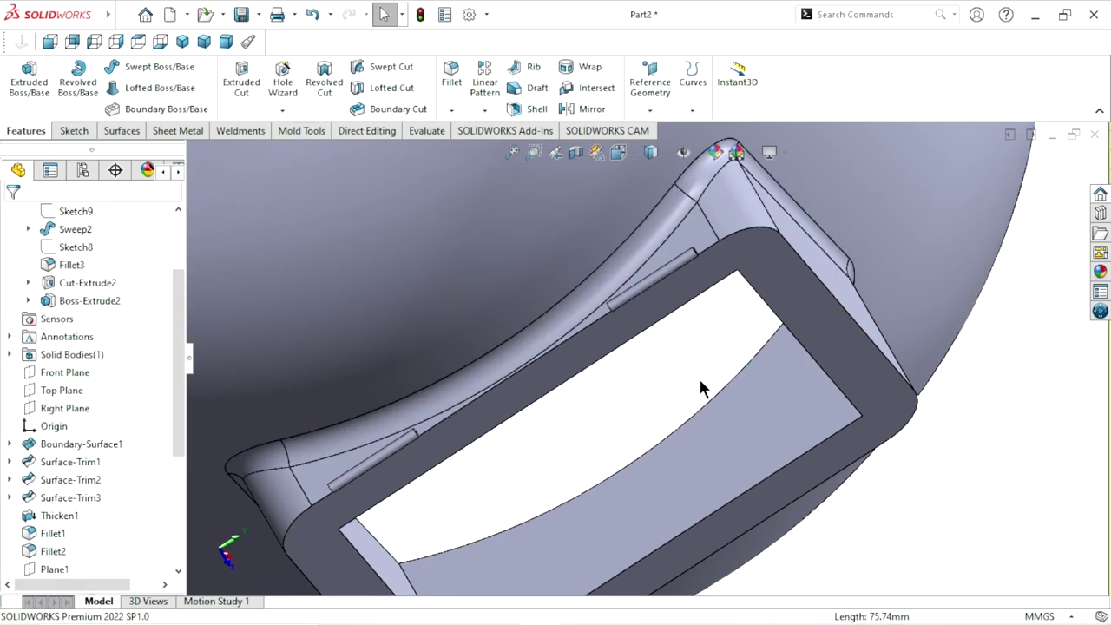
Enter a 2 mm fillet radius and select the four window cut-out edges
{"action": "scroll", "coordinate": [699, 388], "scroll_direction": "up", "scroll_amount": 5}
{"action": "mouse_move", "coordinate": [660, 385]}
{"action": "middle_mouse_down"}
{"action": "mouse_move", "coordinate": [680, 404]}
{"action": "mouse_move", "coordinate": [642, 402]}
{"action": "mouse_move", "coordinate": [826, 367]}
{"action": "middle_mouse_up"}
{"action": "scroll", "coordinate": [826, 368], "scroll_direction": "down", "scroll_amount": 3}
{"action": "scroll", "coordinate": [850, 346], "scroll_direction": "down", "scroll_amount": 3}
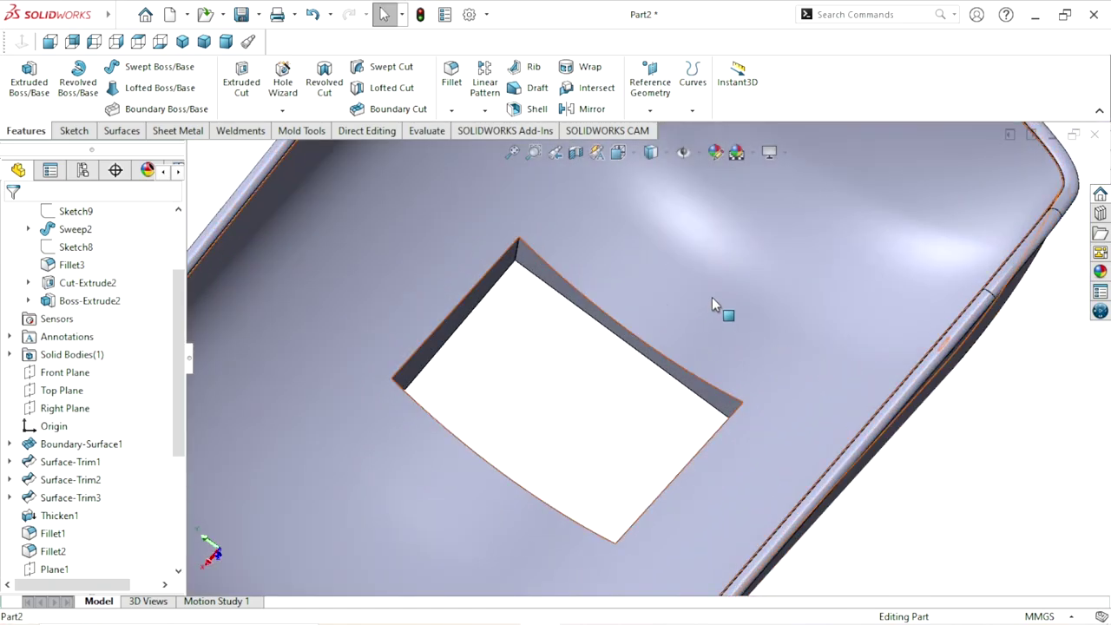
{"action": "scroll", "coordinate": [713, 304], "scroll_direction": "up", "scroll_amount": 2}
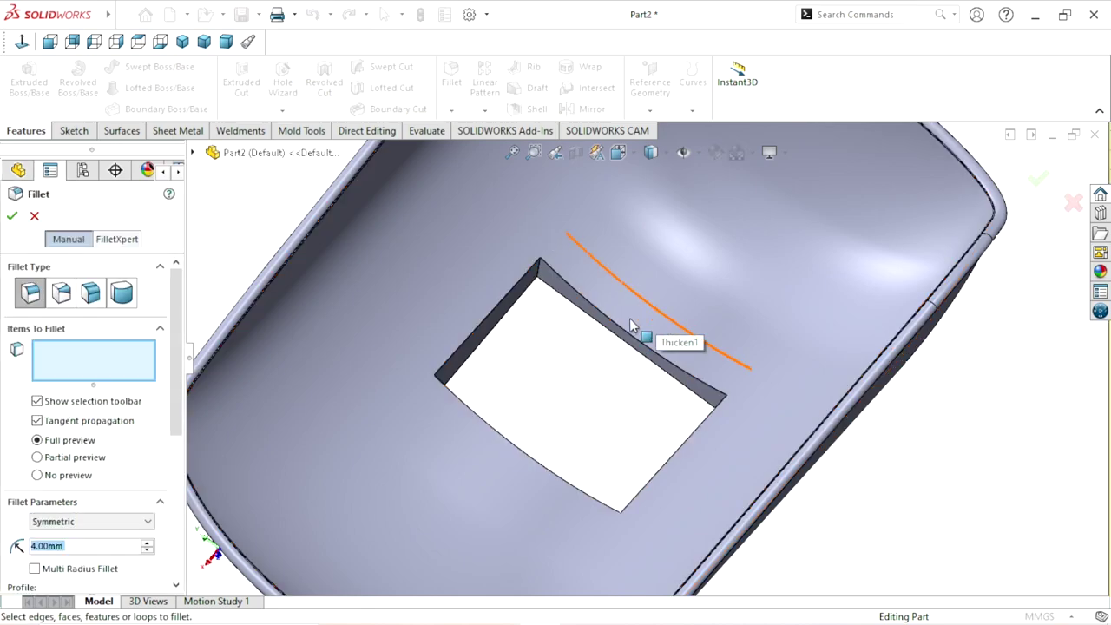
{"action": "type", "text": "2"}
{"action": "key", "text": "Return"}
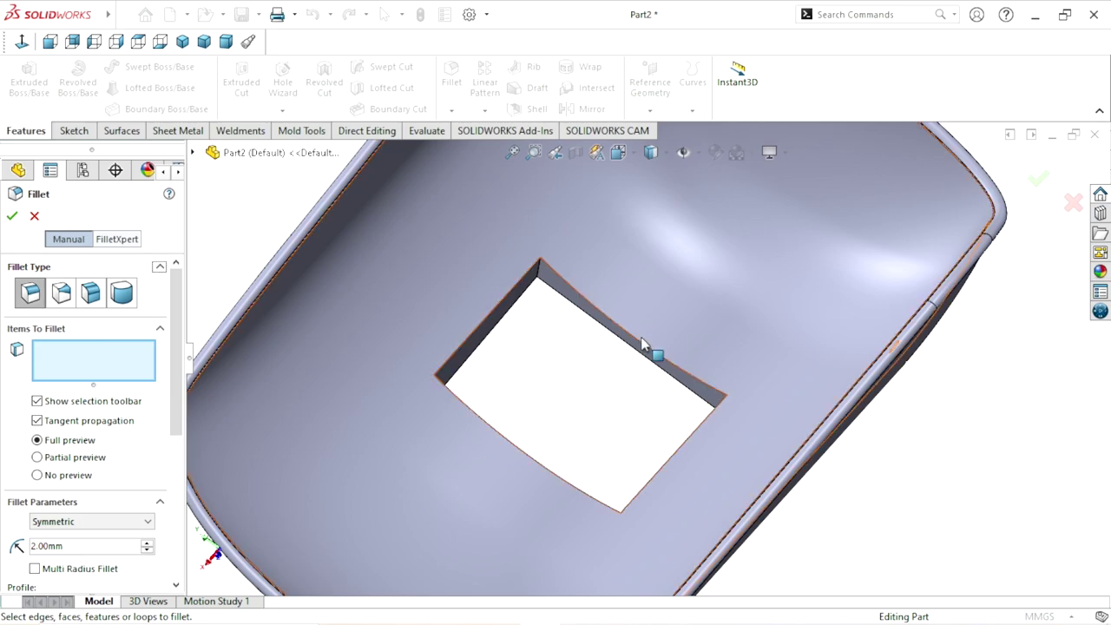
{"action": "left_click", "coordinate": [643, 346]}
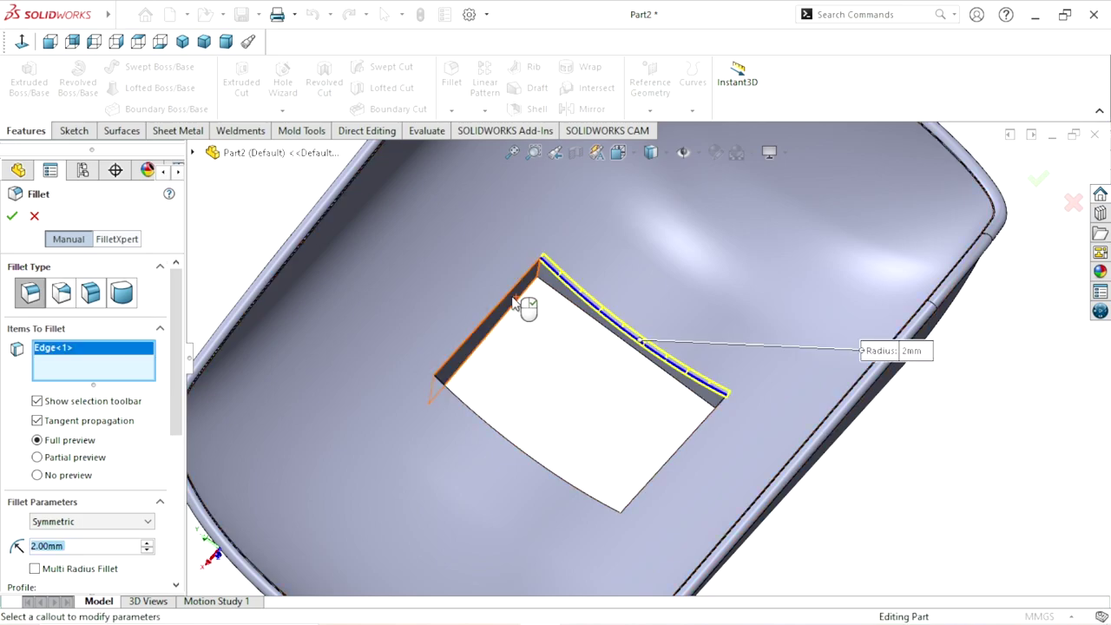
{"action": "left_click", "coordinate": [510, 300]}
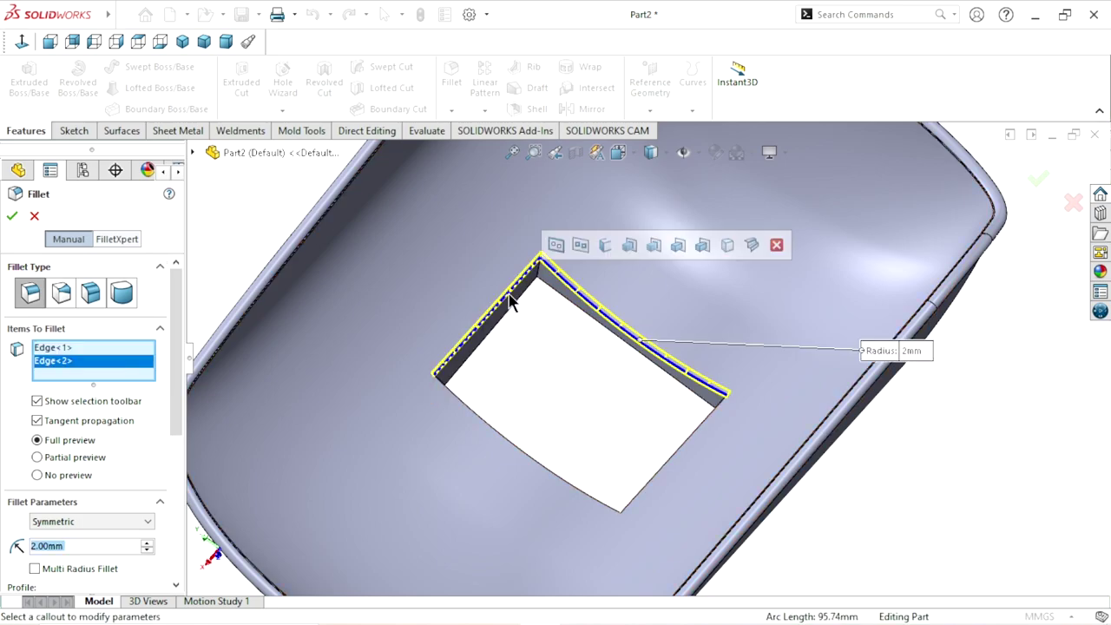
{"action": "left_click", "coordinate": [511, 448]}
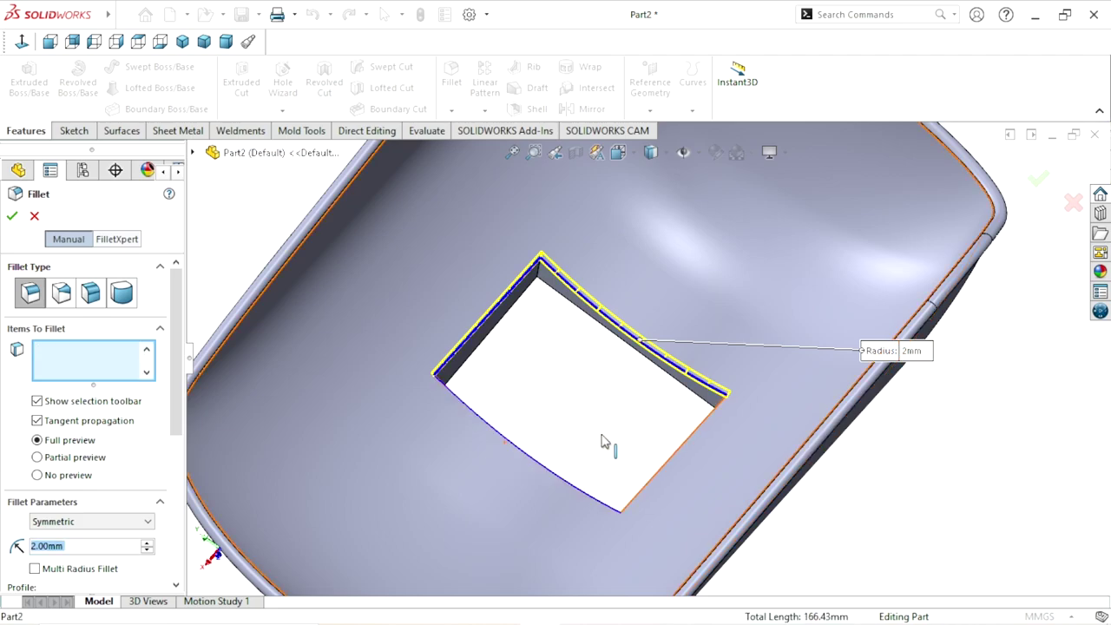
{"action": "left_click", "coordinate": [660, 480]}
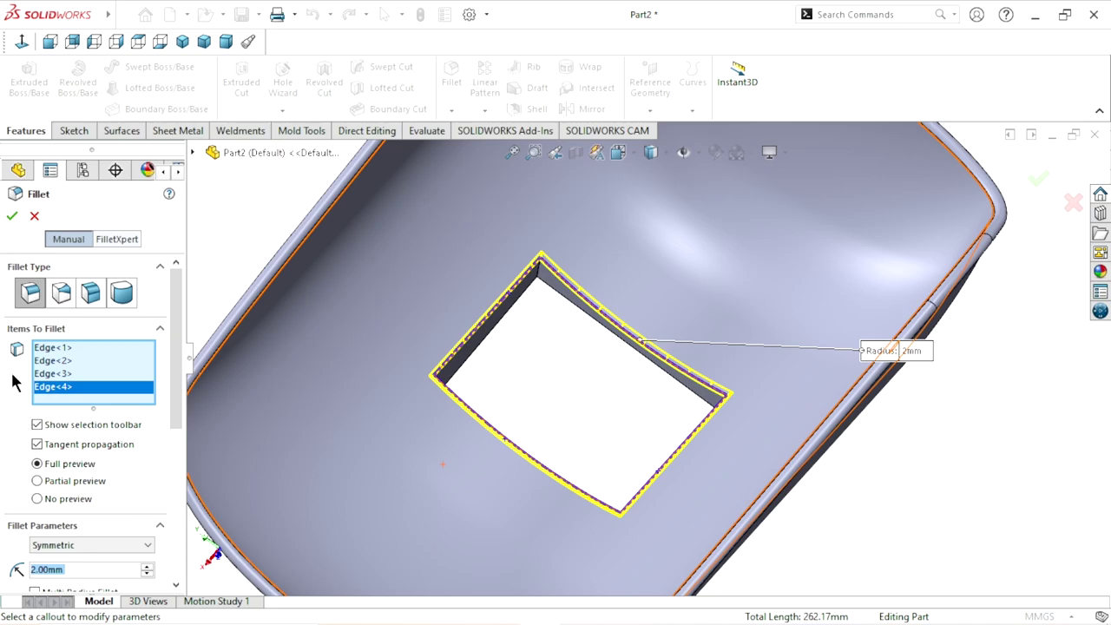
Change the fillet radius to 3 mm and apply it
{"action": "left_click", "coordinate": [101, 569]}
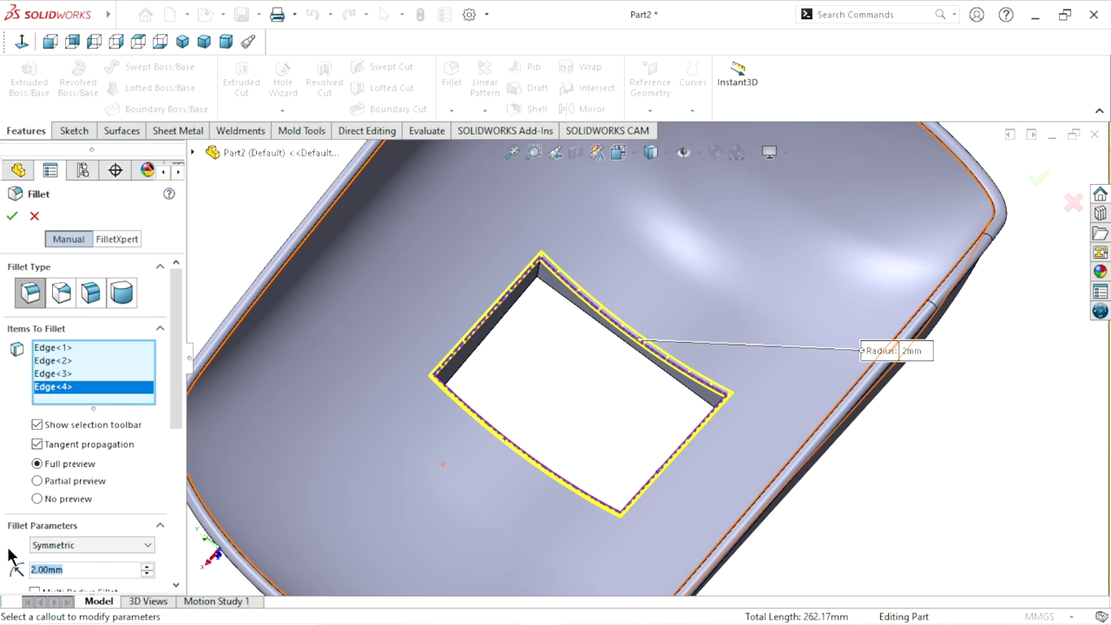
{"action": "type", "text": "3"}
{"action": "key", "text": "Return"}
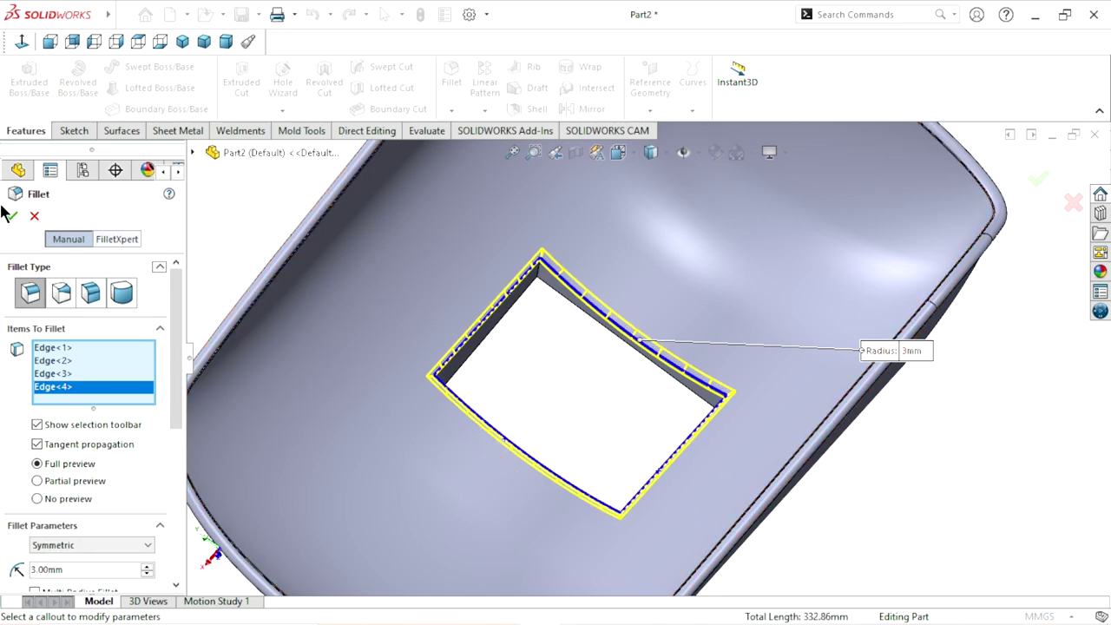
{"action": "left_click", "coordinate": [9, 217]}
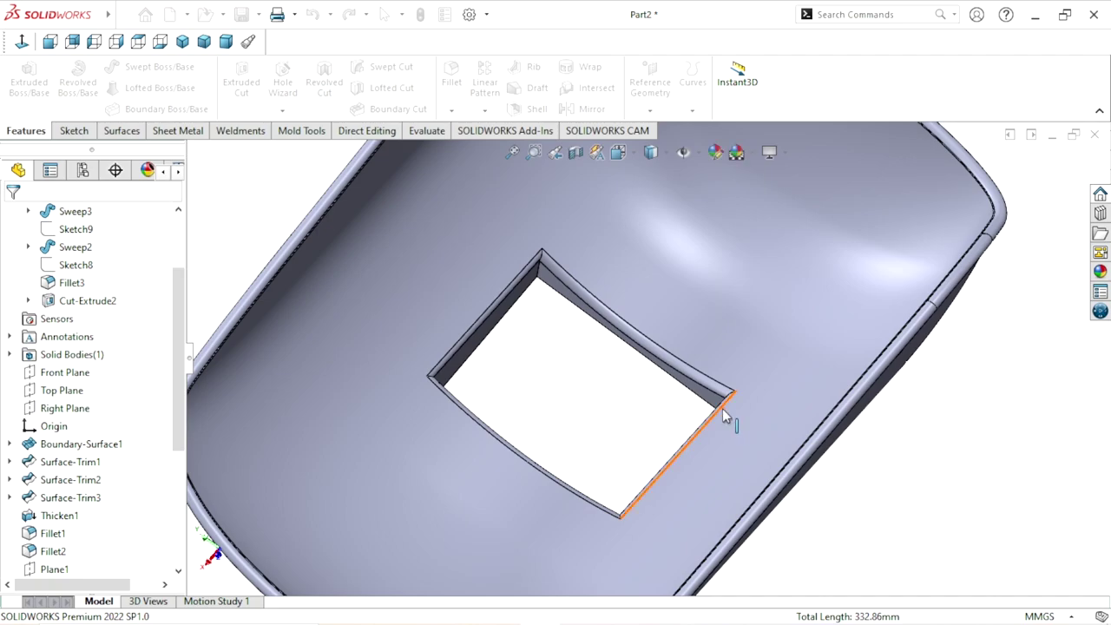
{"action": "scroll", "coordinate": [734, 434], "scroll_direction": "up", "scroll_amount": 5}
{"action": "mouse_move", "coordinate": [735, 434]}
{"action": "middle_mouse_down"}
{"action": "mouse_move", "coordinate": [825, 414]}
{"action": "mouse_move", "coordinate": [925, 422]}
{"action": "mouse_move", "coordinate": [833, 459]}
{"action": "mouse_move", "coordinate": [749, 454]}
{"action": "mouse_move", "coordinate": [811, 365]}
{"action": "mouse_move", "coordinate": [725, 511]}
{"action": "mouse_move", "coordinate": [635, 405]}
{"action": "middle_mouse_up"}
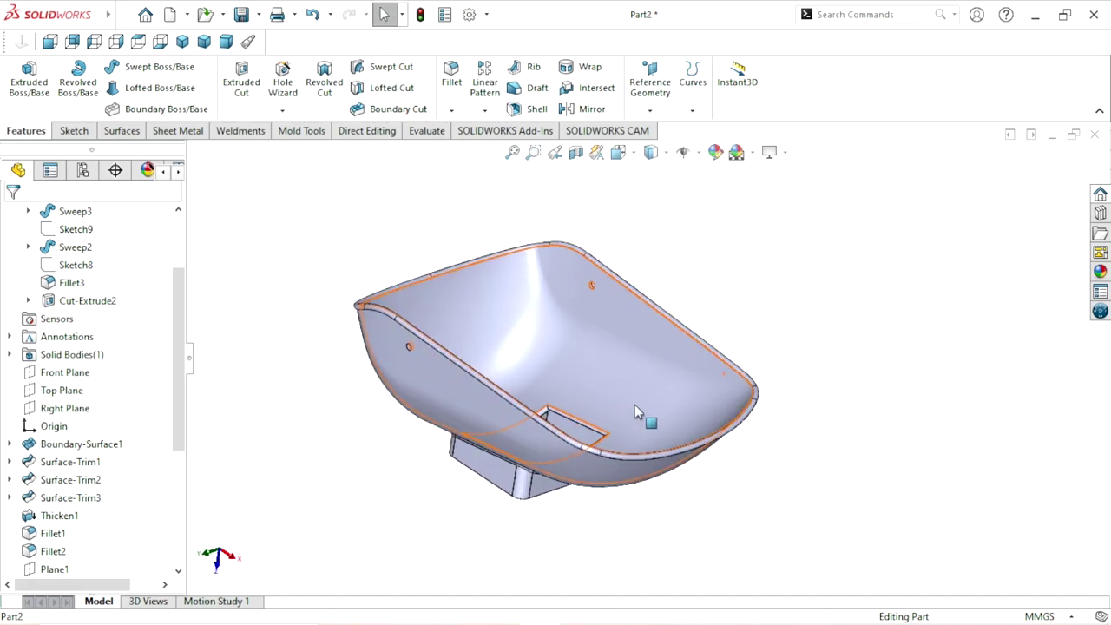
Apply the PW-MT11040 textured plastic from Plastic > Textured to the helmet shell
{"action": "left_click", "coordinate": [1101, 272]}
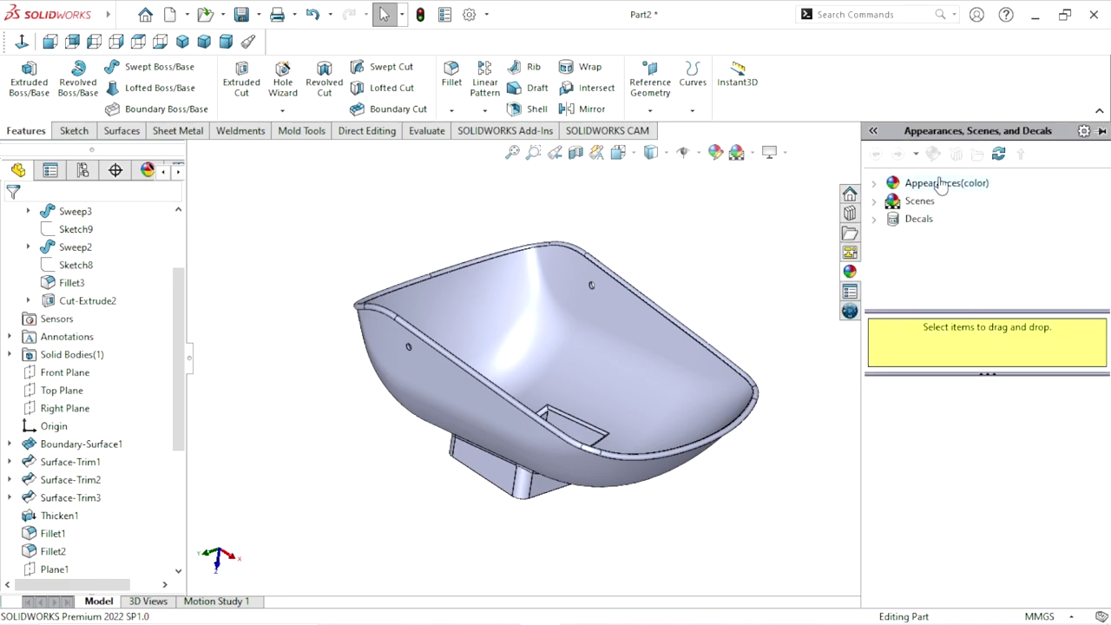
{"action": "left_click", "coordinate": [942, 185]}
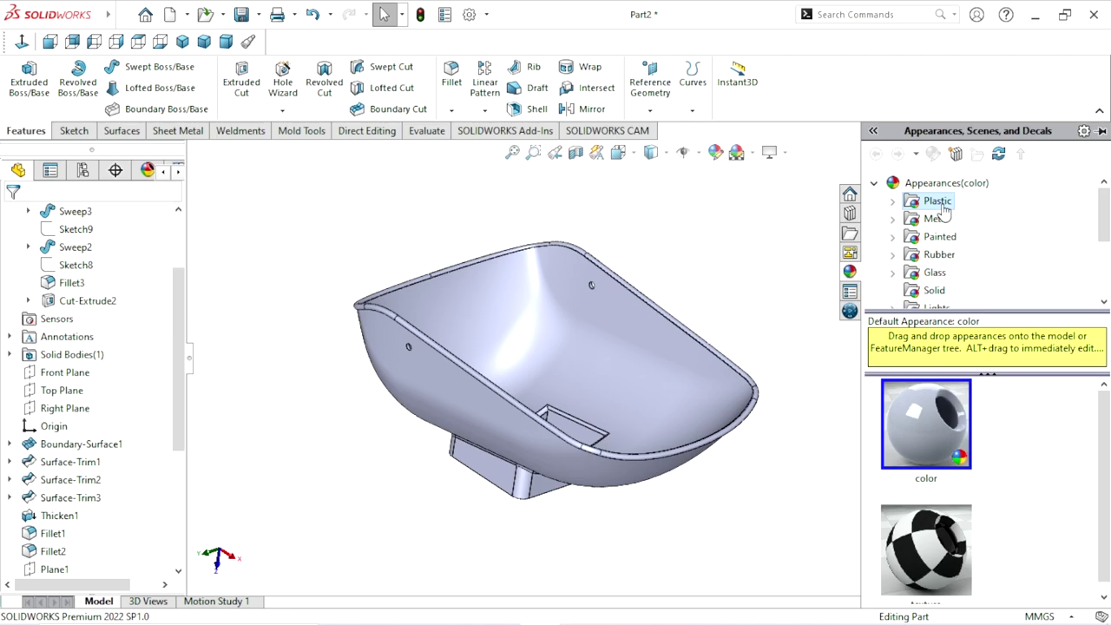
{"action": "left_click", "coordinate": [942, 205]}
{"action": "left_click", "coordinate": [961, 272]}
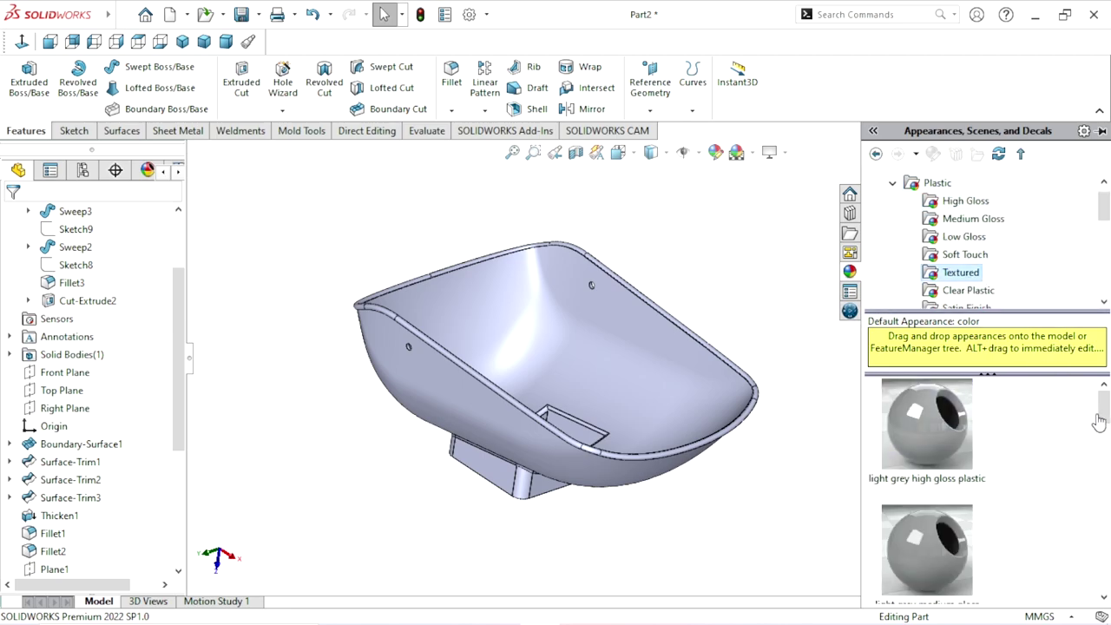
{"action": "left_click_drag", "start_coordinate": [1105, 399], "coordinate": [1109, 424]}
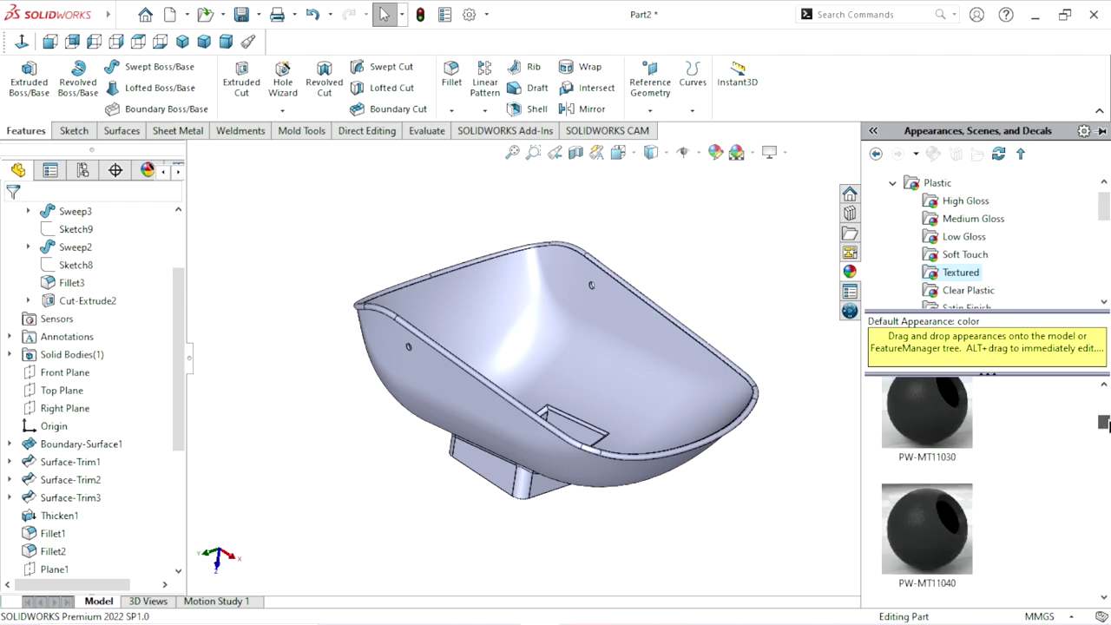
{"action": "left_click_drag", "start_coordinate": [946, 543], "coordinate": [662, 428]}
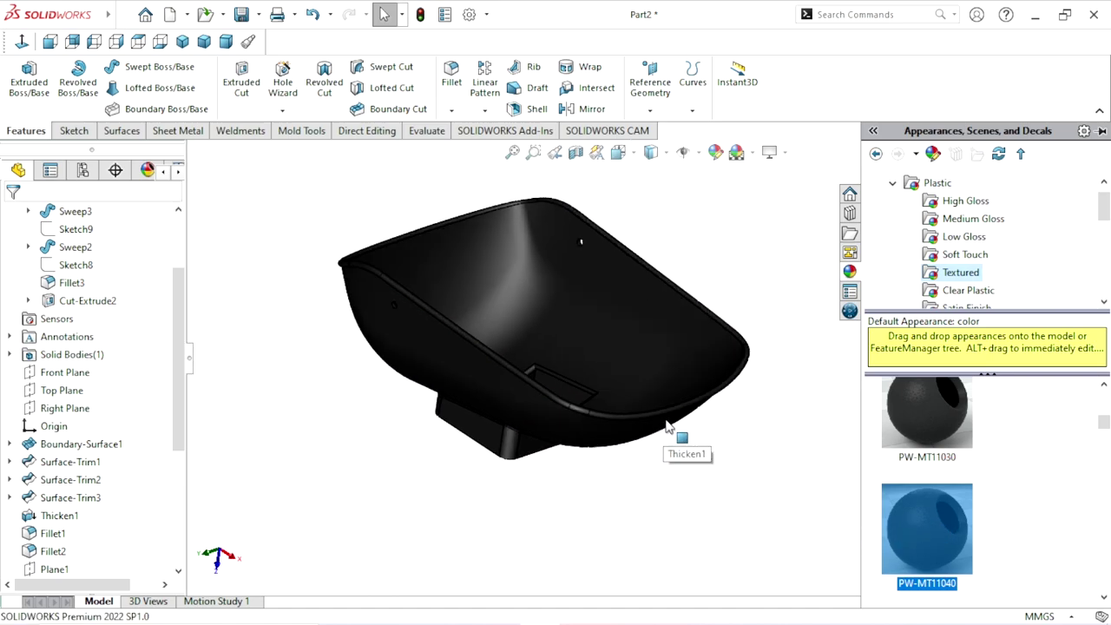
Turn on realistic rendering and orbit the shell to inspect the texture
{"action": "left_click", "coordinate": [787, 153]}
{"action": "left_click", "coordinate": [786, 172]}
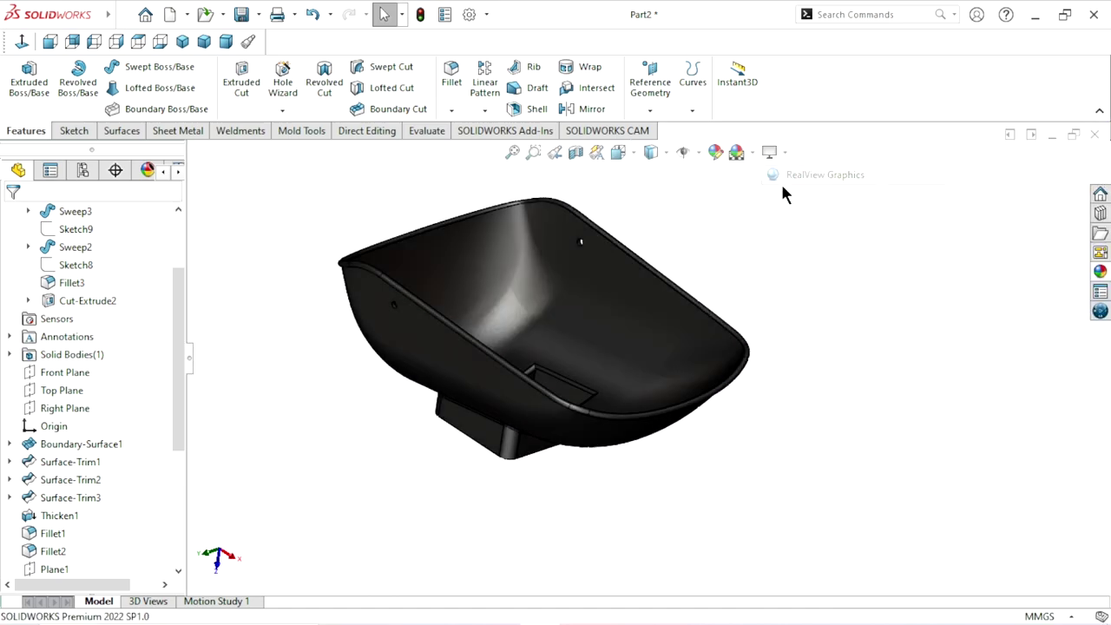
{"action": "scroll", "coordinate": [608, 326], "scroll_direction": "down", "scroll_amount": 3}
{"action": "scroll", "coordinate": [601, 340], "scroll_direction": "up", "scroll_amount": 2}
{"action": "middle_click_drag", "start_coordinate": [530, 363], "coordinate": [616, 391]}
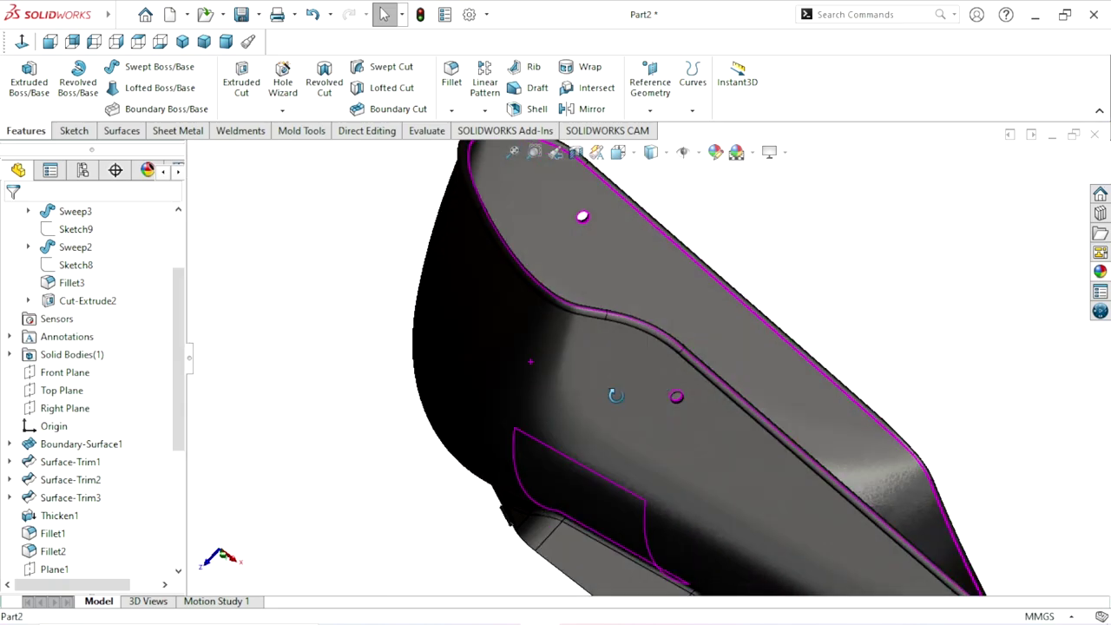
{"action": "scroll", "coordinate": [618, 363], "scroll_direction": "up", "scroll_amount": 2}
{"action": "scroll", "coordinate": [704, 430], "scroll_direction": "down", "scroll_amount": 5}
{"action": "scroll", "coordinate": [710, 408], "scroll_direction": "up", "scroll_amount": 4}
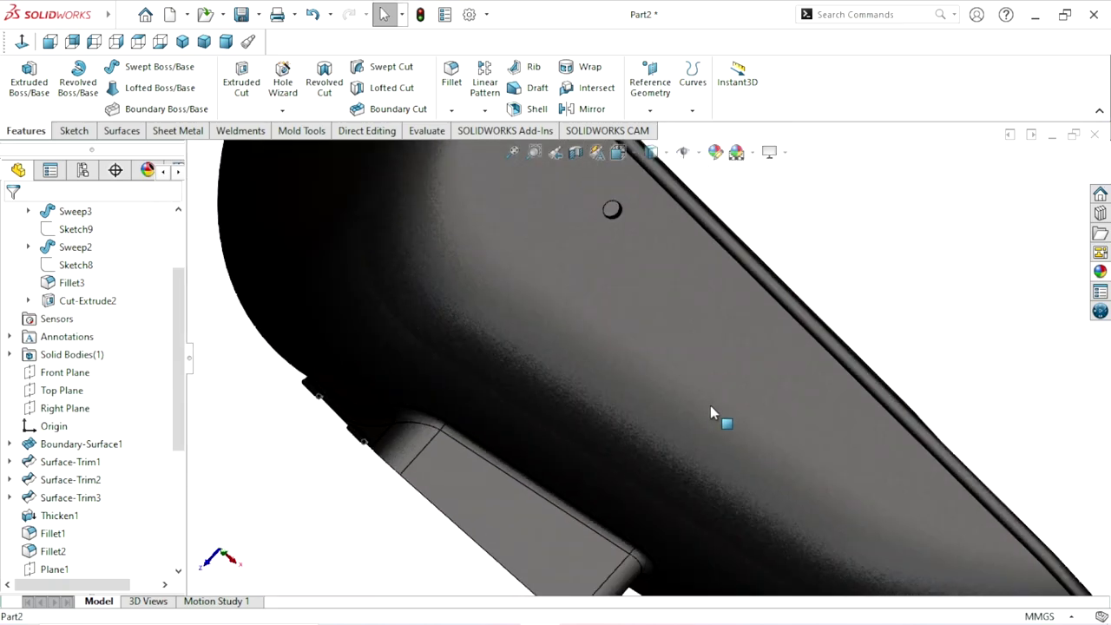
Reapply PW-MT11040 to the shell for editing and set its colour to dark grey
{"action": "left_click", "coordinate": [1100, 272]}
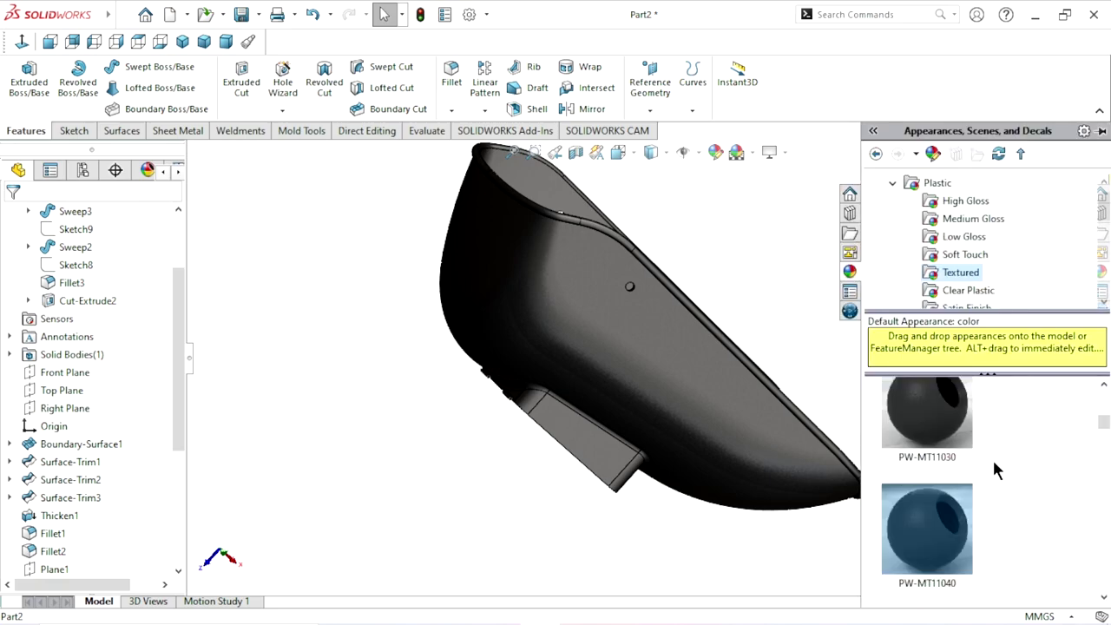
{"action": "mouse_move", "coordinate": [926, 425]}
{"action": "left_mouse_down"}
{"action": "mouse_move", "coordinate": [732, 397]}
{"action": "mouse_move", "coordinate": [748, 402]}
{"action": "mouse_move", "coordinate": [648, 344]}
{"action": "mouse_move", "coordinate": [943, 552]}
{"action": "left_mouse_up"}
{"action": "scroll", "coordinate": [731, 372], "scroll_direction": "down", "scroll_amount": 5}
{"action": "scroll", "coordinate": [649, 345], "scroll_direction": "up", "scroll_amount": 2}
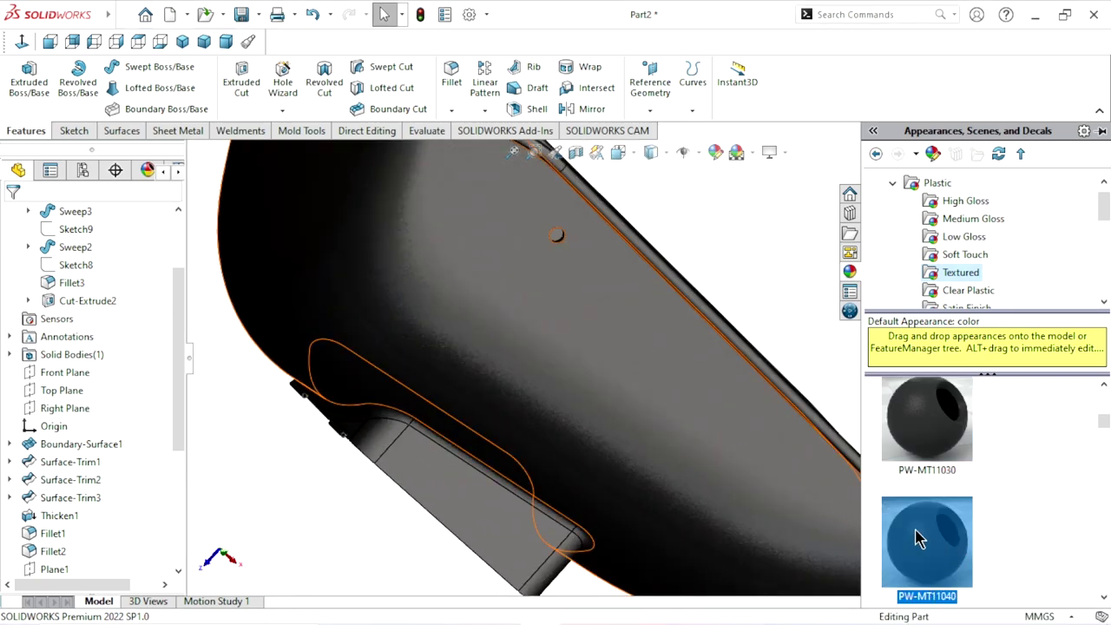
{"action": "left_click_drag", "start_coordinate": [920, 540], "coordinate": [724, 362]}
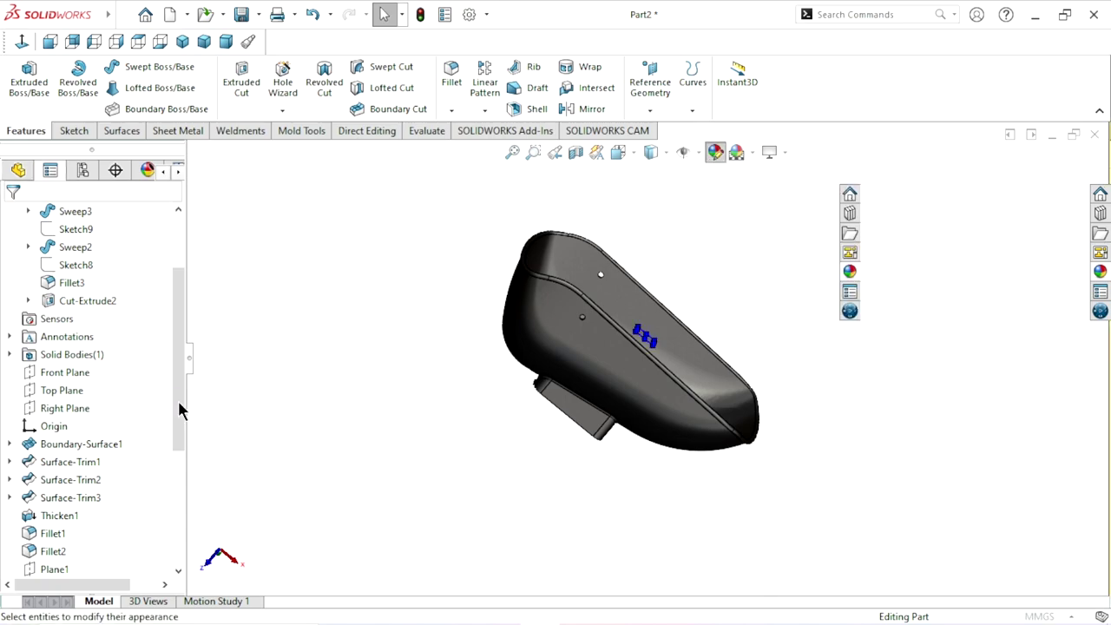
{"action": "scroll", "coordinate": [167, 434], "scroll_direction": "down", "scroll_amount": 3}
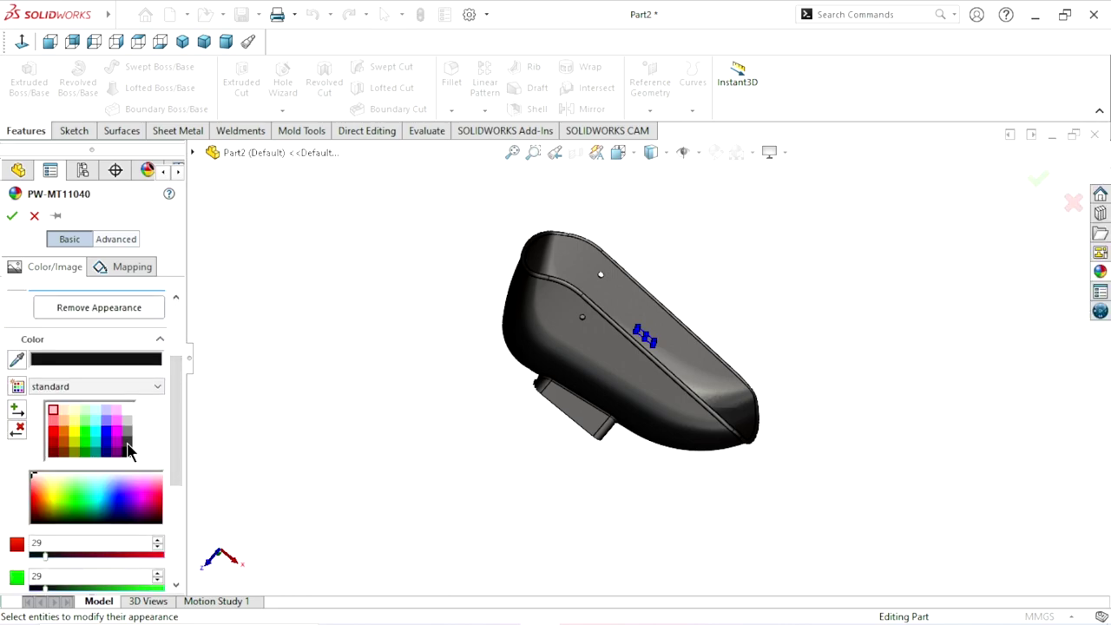
{"action": "left_click", "coordinate": [127, 449]}
{"action": "scroll", "coordinate": [761, 371], "scroll_direction": "down", "scroll_amount": 3}
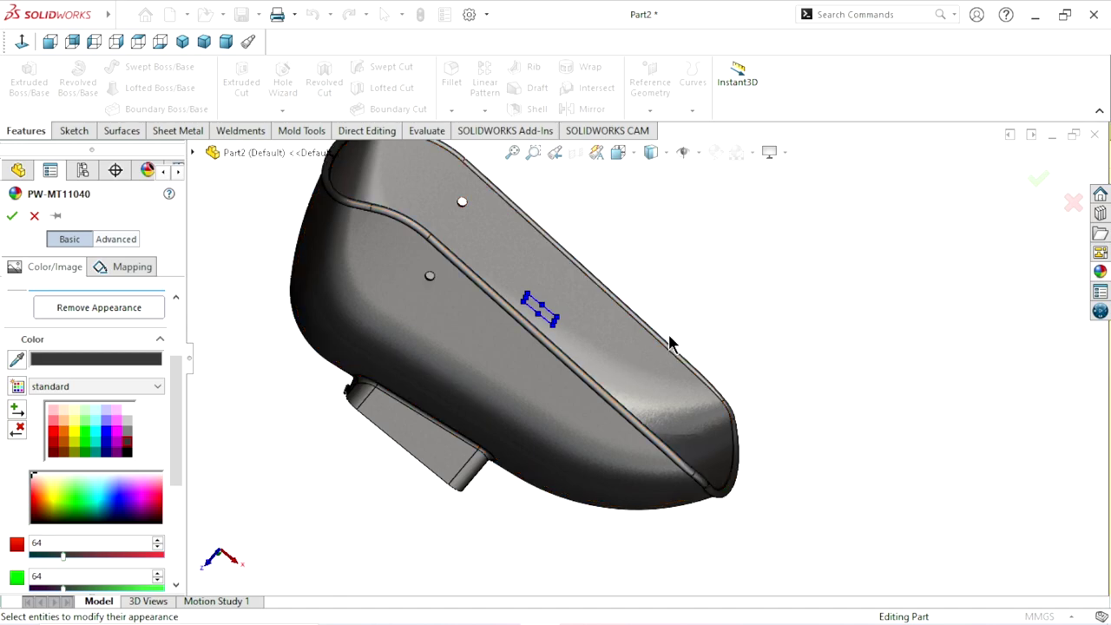
Enlarge the texture mapping, move it up and left, and accept the appearance
{"action": "middle_click_drag", "start_coordinate": [670, 343], "coordinate": [640, 427]}
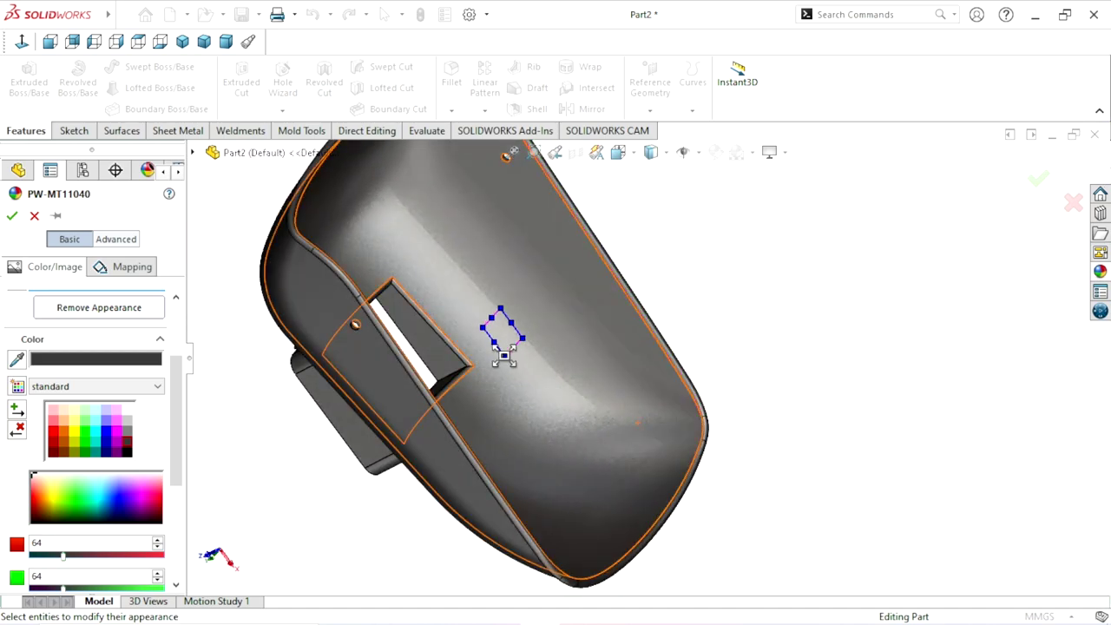
{"action": "left_click_drag", "start_coordinate": [505, 356], "coordinate": [495, 396]}
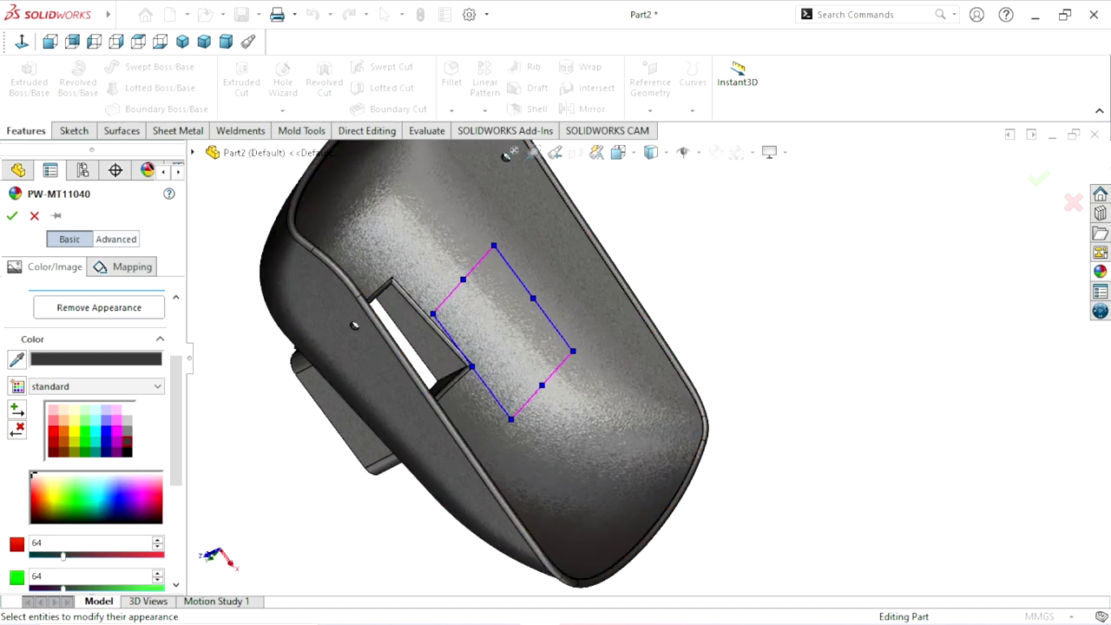
{"action": "scroll", "coordinate": [595, 460], "scroll_direction": "down", "scroll_amount": 3}
{"action": "scroll", "coordinate": [595, 454], "scroll_direction": "up", "scroll_amount": 3}
{"action": "scroll", "coordinate": [595, 455], "scroll_direction": "up", "scroll_amount": 2}
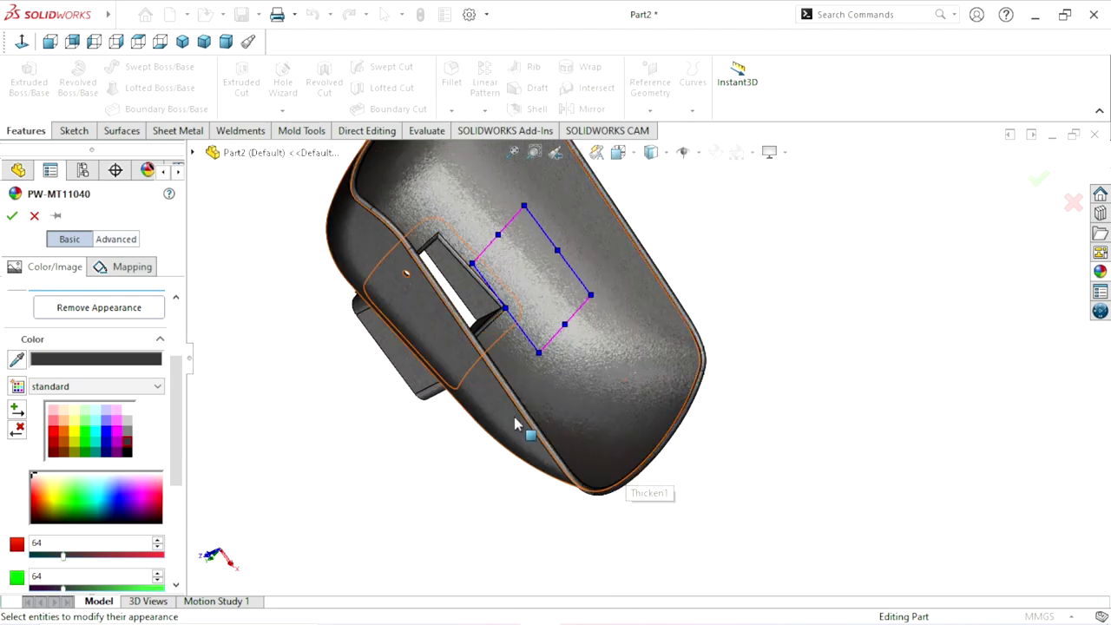
{"action": "middle_click_drag", "start_coordinate": [515, 420], "coordinate": [489, 377]}
{"action": "scroll", "coordinate": [524, 377], "scroll_direction": "down", "scroll_amount": 3}
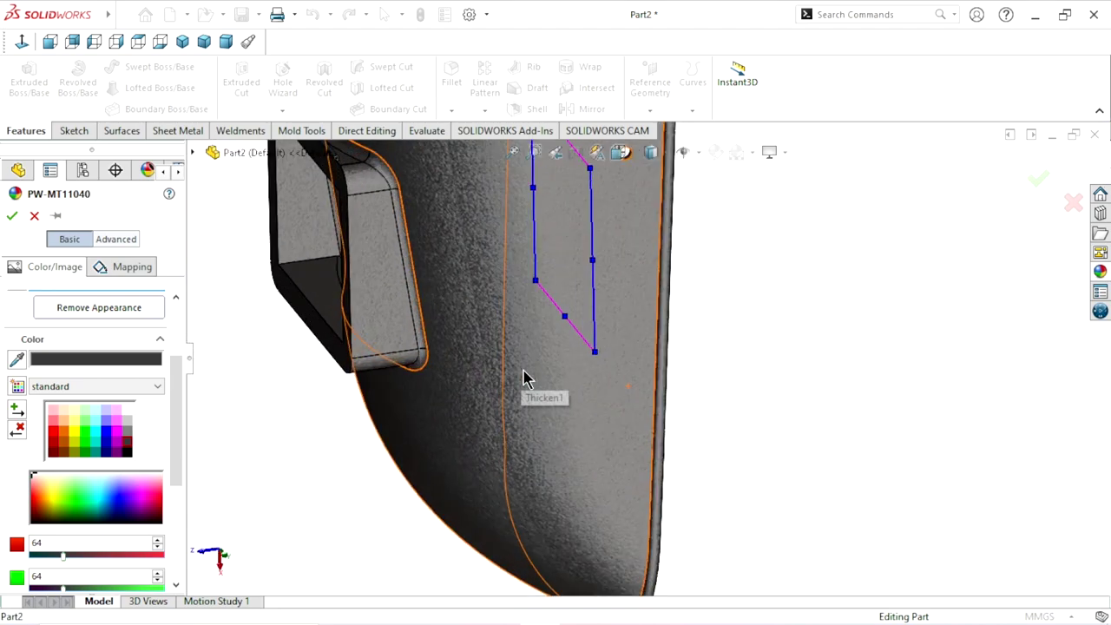
{"action": "scroll", "coordinate": [620, 347], "scroll_direction": "down", "scroll_amount": 3}
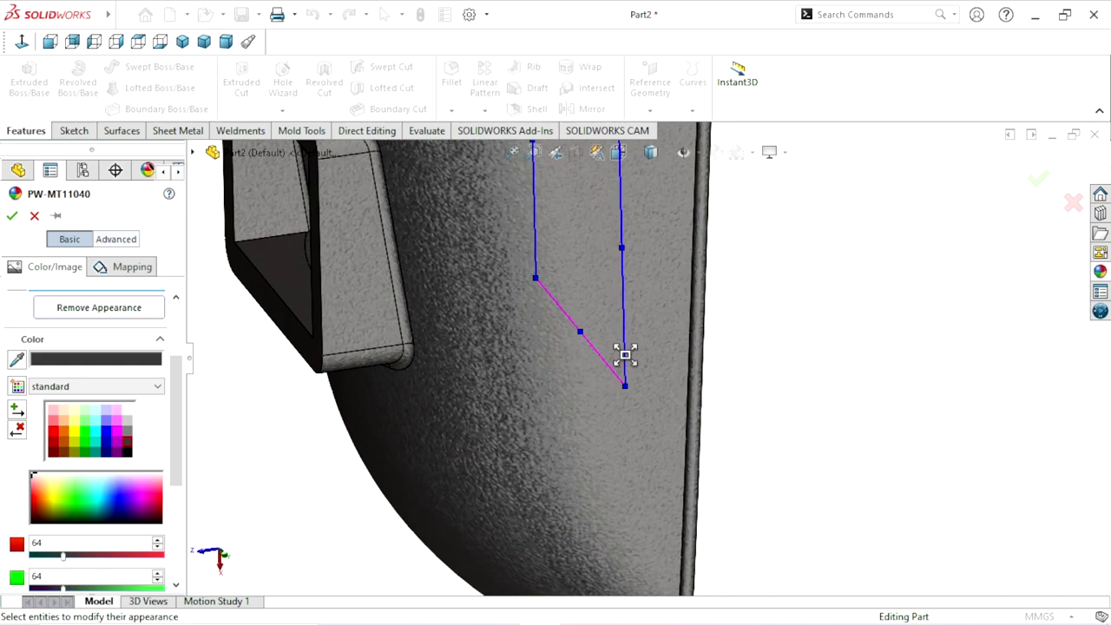
{"action": "left_click_drag", "start_coordinate": [625, 354], "coordinate": [593, 300]}
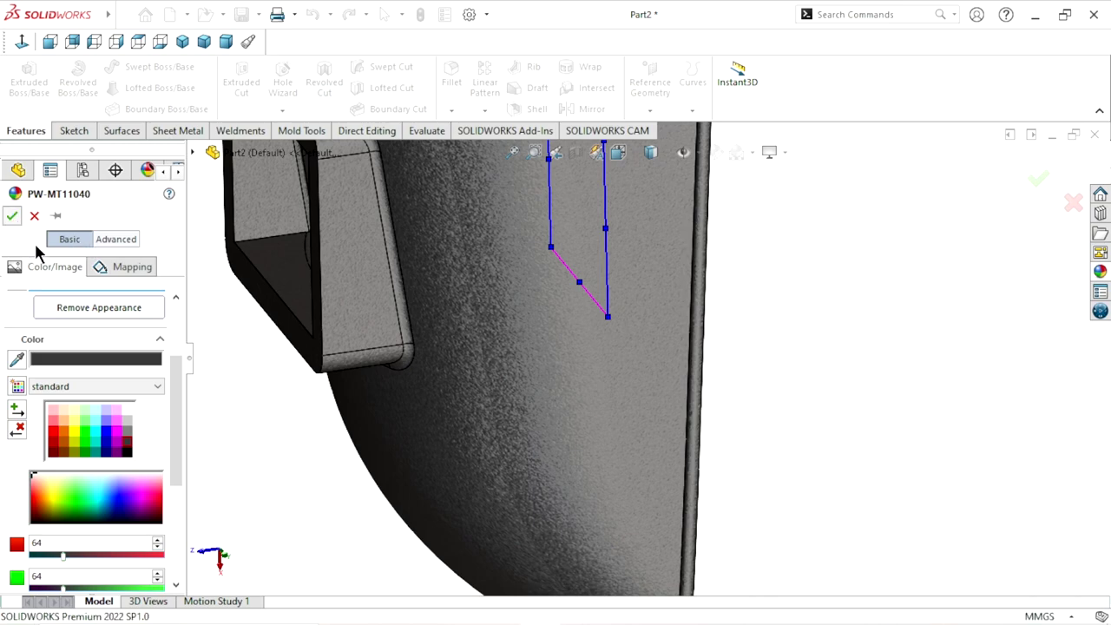
{"action": "left_click", "coordinate": [12, 216]}
Fit the helmet in view and orbit it to inspect the window opening
{"action": "key", "text": "f"}
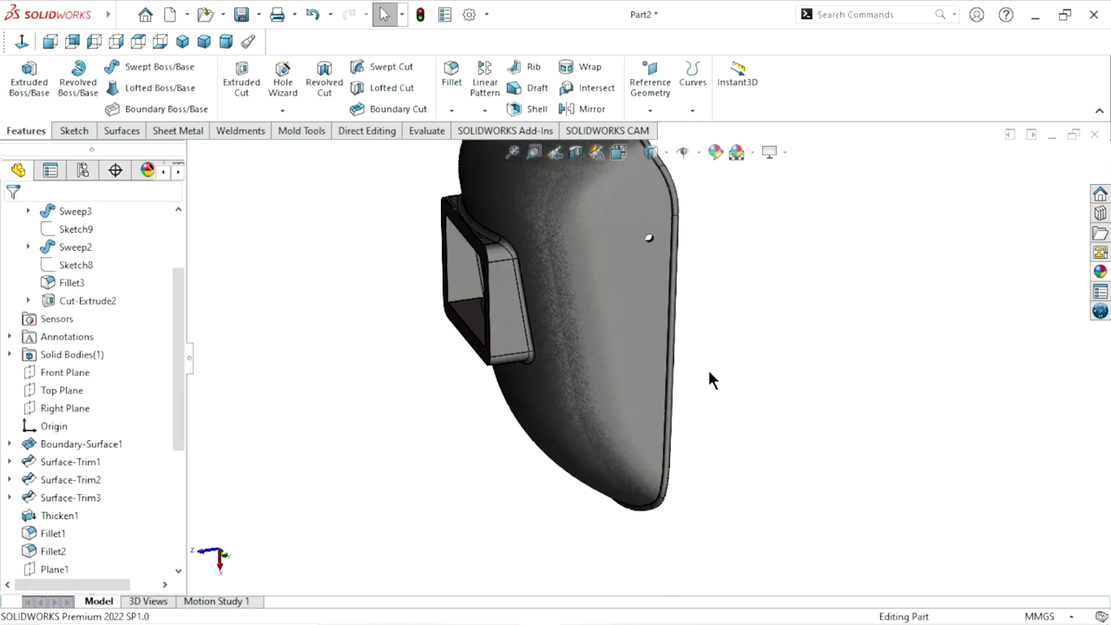
{"action": "mouse_move", "coordinate": [709, 377]}
{"action": "middle_mouse_down"}
{"action": "mouse_move", "coordinate": [588, 420]}
{"action": "mouse_move", "coordinate": [769, 322]}
{"action": "mouse_move", "coordinate": [615, 343]}
{"action": "mouse_move", "coordinate": [789, 281]}
{"action": "mouse_move", "coordinate": [851, 396]}
{"action": "mouse_move", "coordinate": [843, 350]}
{"action": "middle_mouse_up"}
{"action": "scroll", "coordinate": [778, 330], "scroll_direction": "down", "scroll_amount": 2}
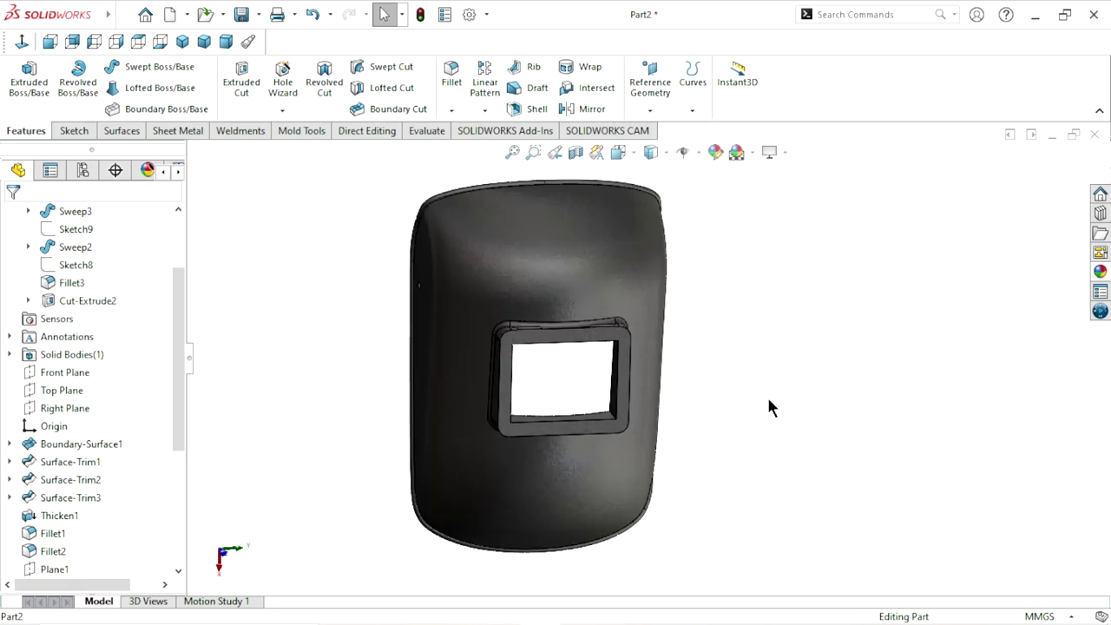
{"action": "middle_click_drag", "start_coordinate": [770, 405], "coordinate": [581, 436]}
{"action": "scroll", "coordinate": [582, 436], "scroll_direction": "down", "scroll_amount": 2}
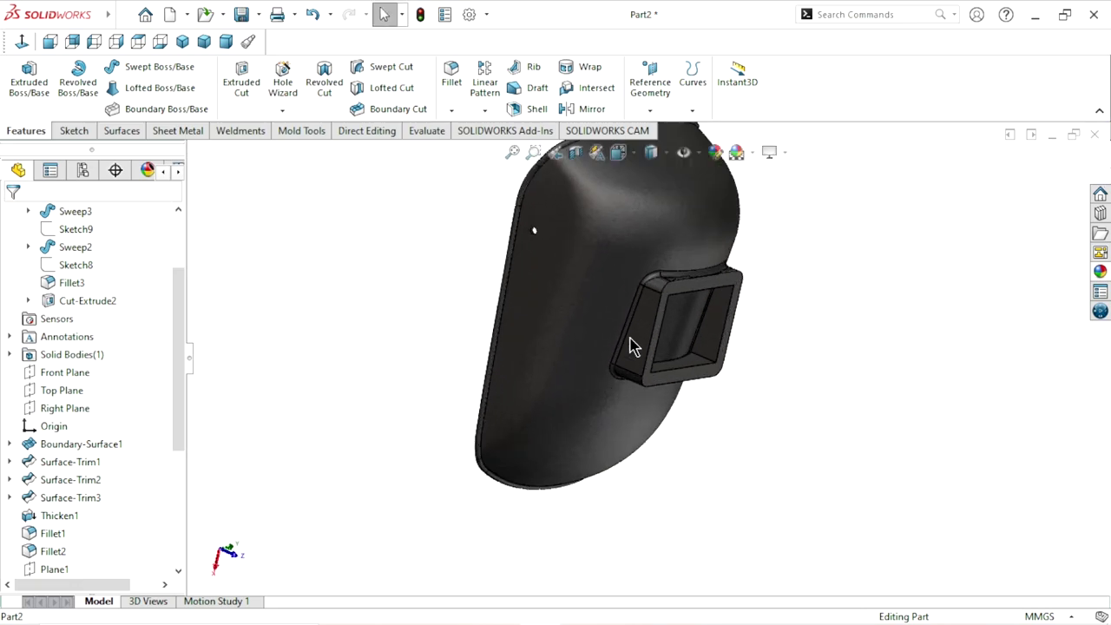
{"action": "mouse_move", "coordinate": [724, 318]}
{"action": "middle_mouse_down"}
{"action": "mouse_move", "coordinate": [712, 335]}
{"action": "mouse_move", "coordinate": [683, 251]}
{"action": "mouse_move", "coordinate": [722, 343]}
{"action": "mouse_move", "coordinate": [825, 334]}
{"action": "middle_mouse_up"}
{"action": "scroll", "coordinate": [762, 348], "scroll_direction": "up", "scroll_amount": 2}
{"action": "scroll", "coordinate": [825, 334], "scroll_direction": "down", "scroll_amount": 2}
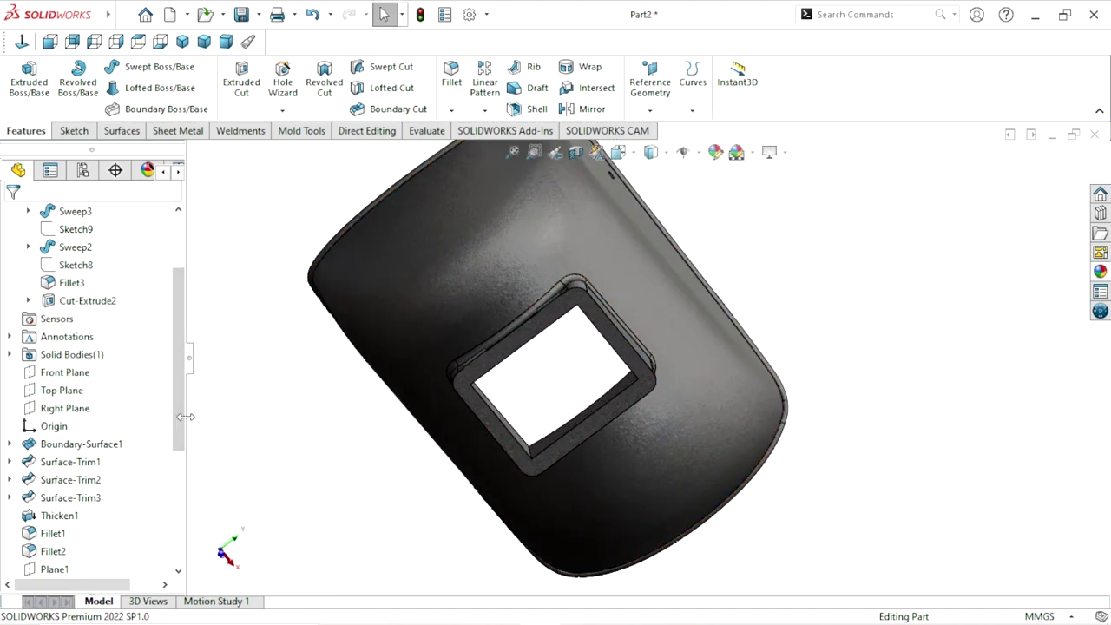
Give the Sweep2 and Sweep3 rim bead features a red appearance
{"action": "left_click_drag", "start_coordinate": [179, 422], "coordinate": [172, 562]}
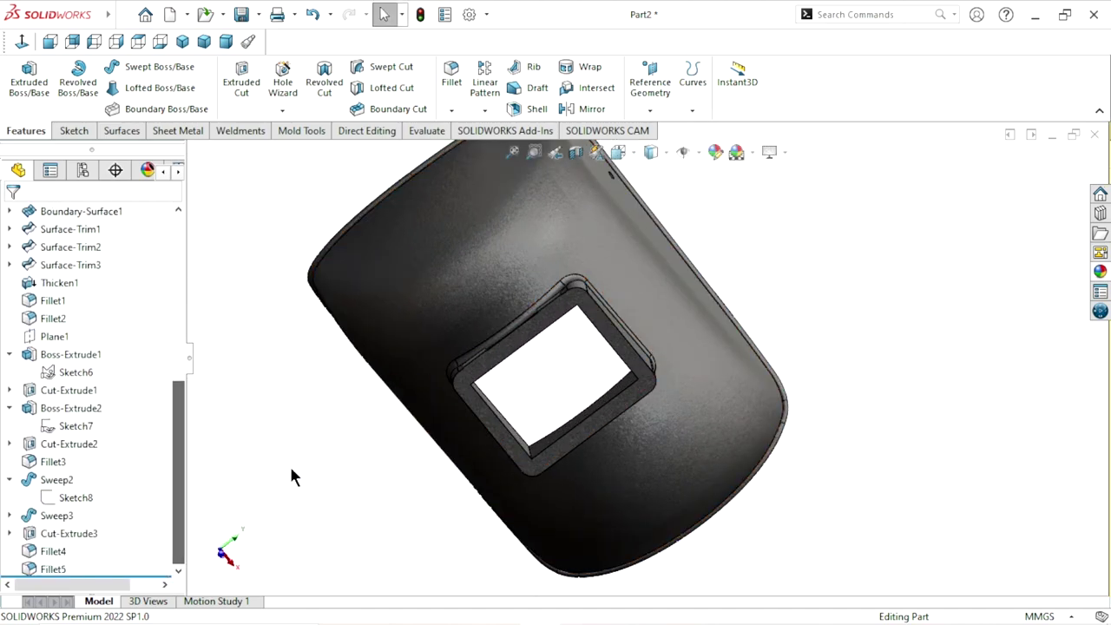
{"action": "left_click", "coordinate": [11, 481]}
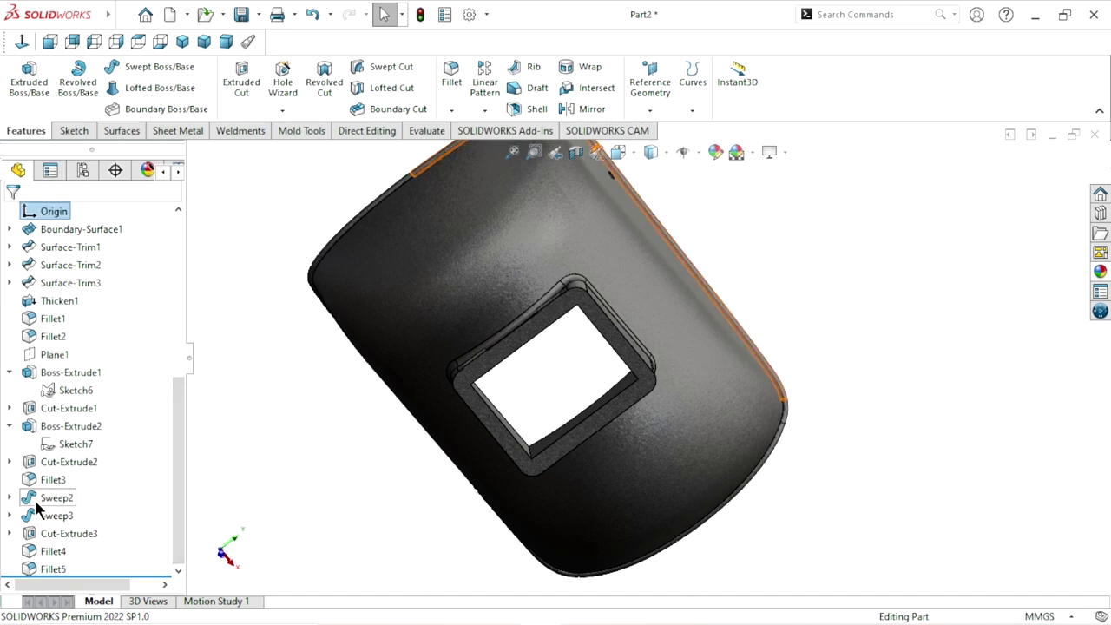
{"action": "left_click", "coordinate": [35, 497]}
{"action": "left_click", "coordinate": [39, 516], "text": "ctrl"}
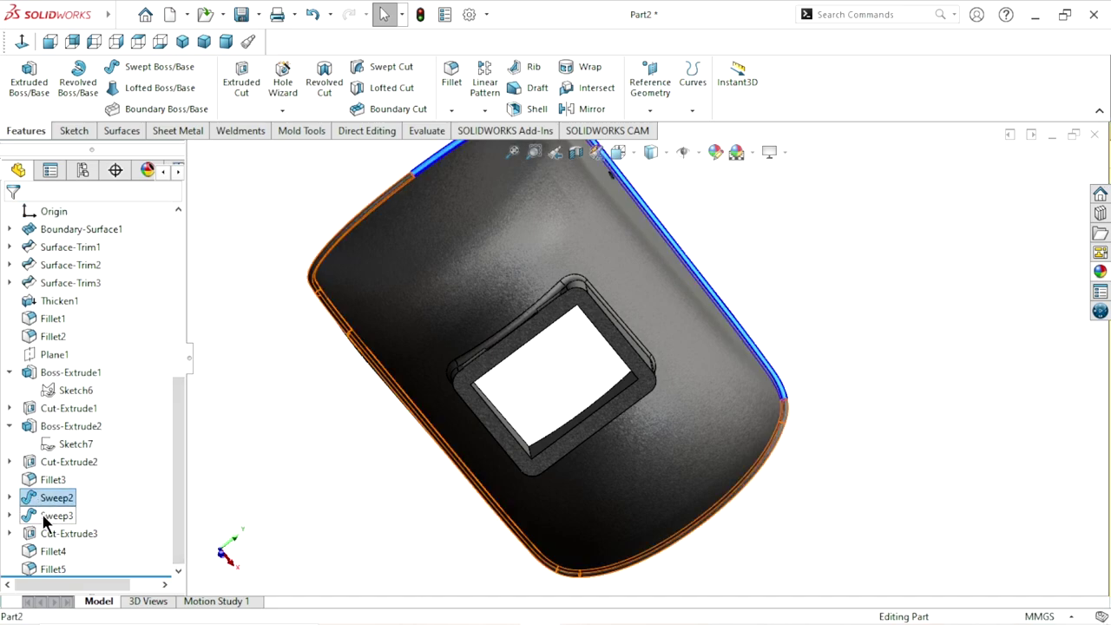
{"action": "left_click", "coordinate": [715, 152]}
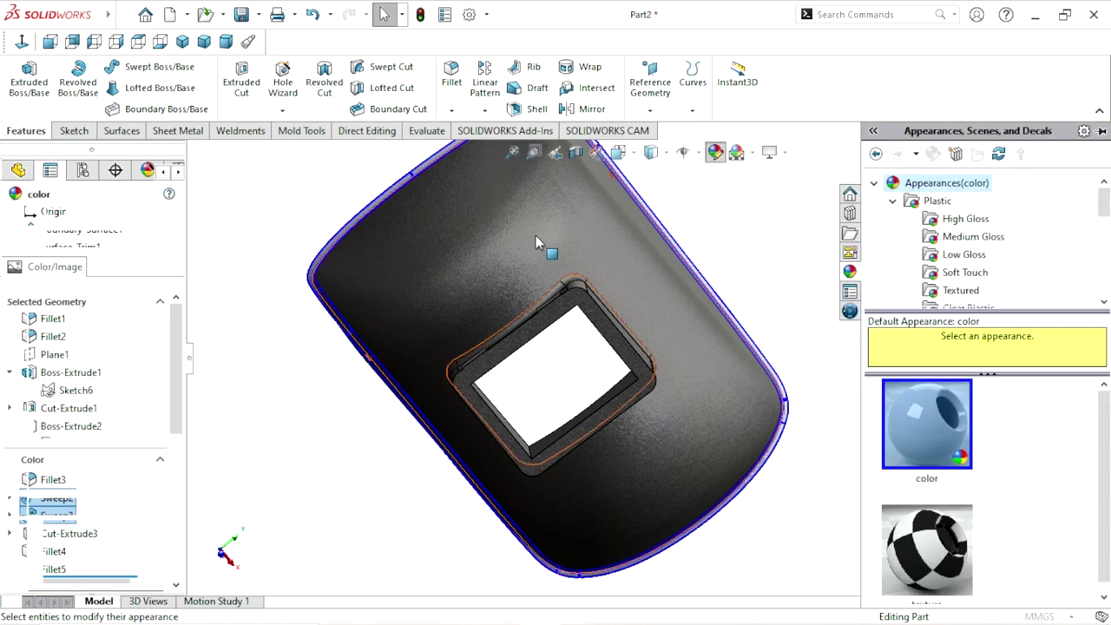
{"action": "left_click", "coordinate": [53, 552]}
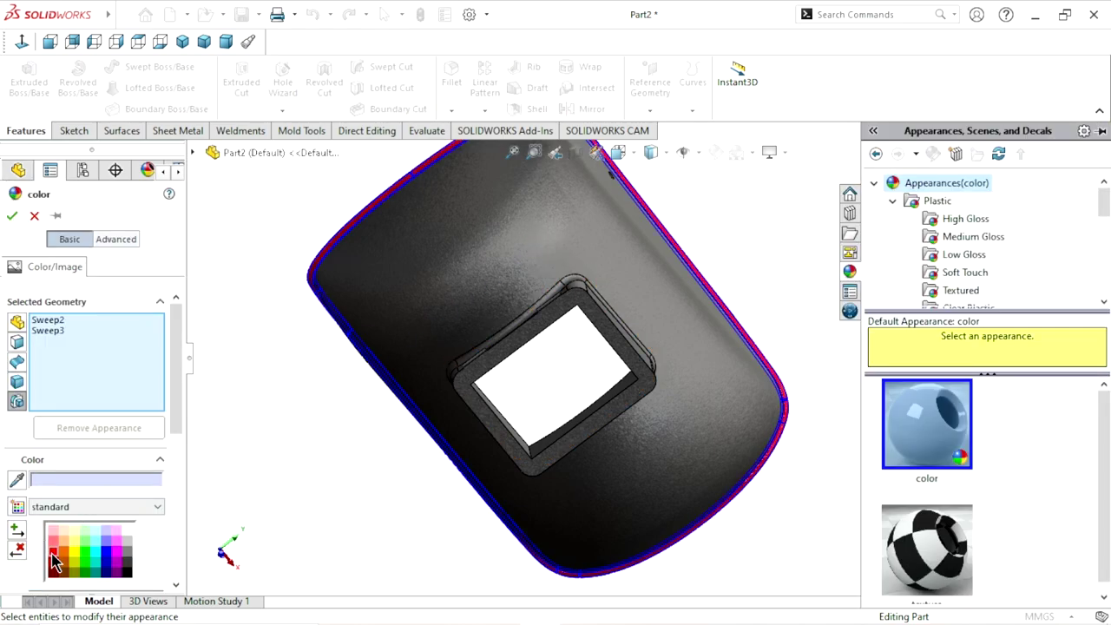
{"action": "left_click", "coordinate": [11, 216]}
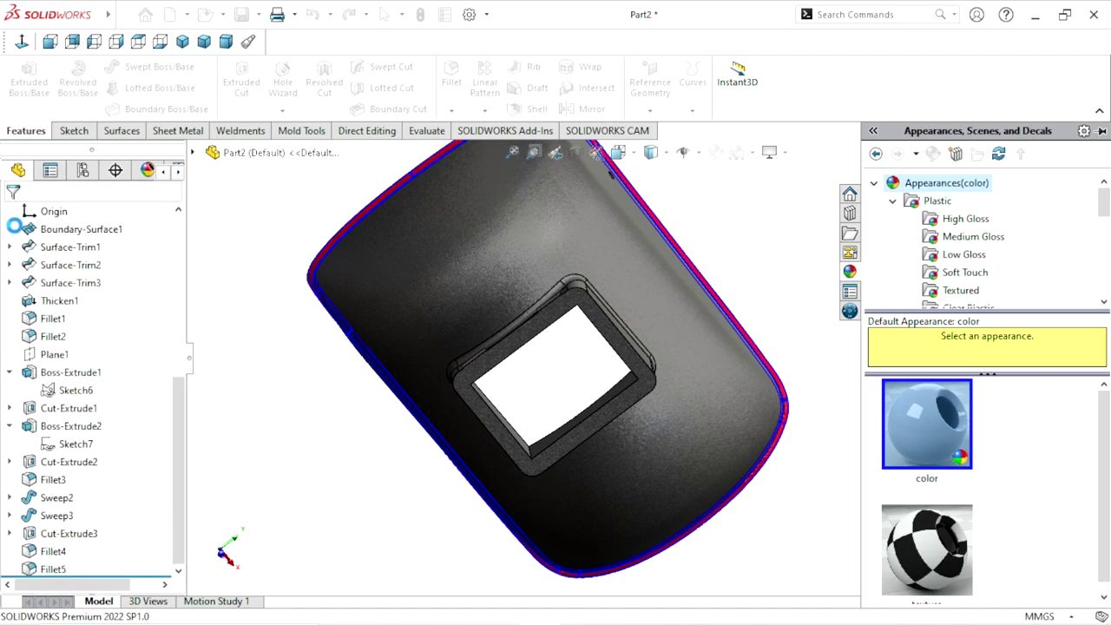
{"action": "scroll", "coordinate": [553, 404], "scroll_direction": "up", "scroll_amount": 3}
{"action": "mouse_move", "coordinate": [553, 403]}
{"action": "middle_mouse_down"}
{"action": "mouse_move", "coordinate": [656, 352]}
{"action": "mouse_move", "coordinate": [578, 286]}
{"action": "mouse_move", "coordinate": [770, 241]}
{"action": "mouse_move", "coordinate": [744, 293]}
{"action": "mouse_move", "coordinate": [662, 337]}
{"action": "mouse_move", "coordinate": [789, 354]}
{"action": "middle_mouse_up"}
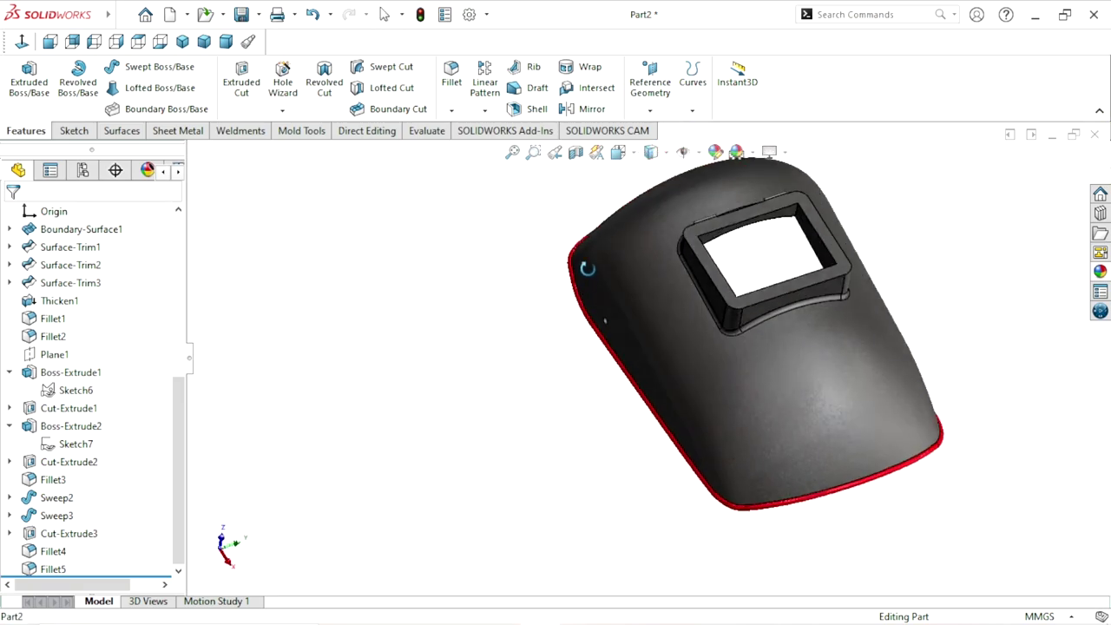
{"action": "scroll", "coordinate": [789, 354], "scroll_direction": "up", "scroll_amount": 2}
{"action": "scroll", "coordinate": [788, 354], "scroll_direction": "down", "scroll_amount": 3}
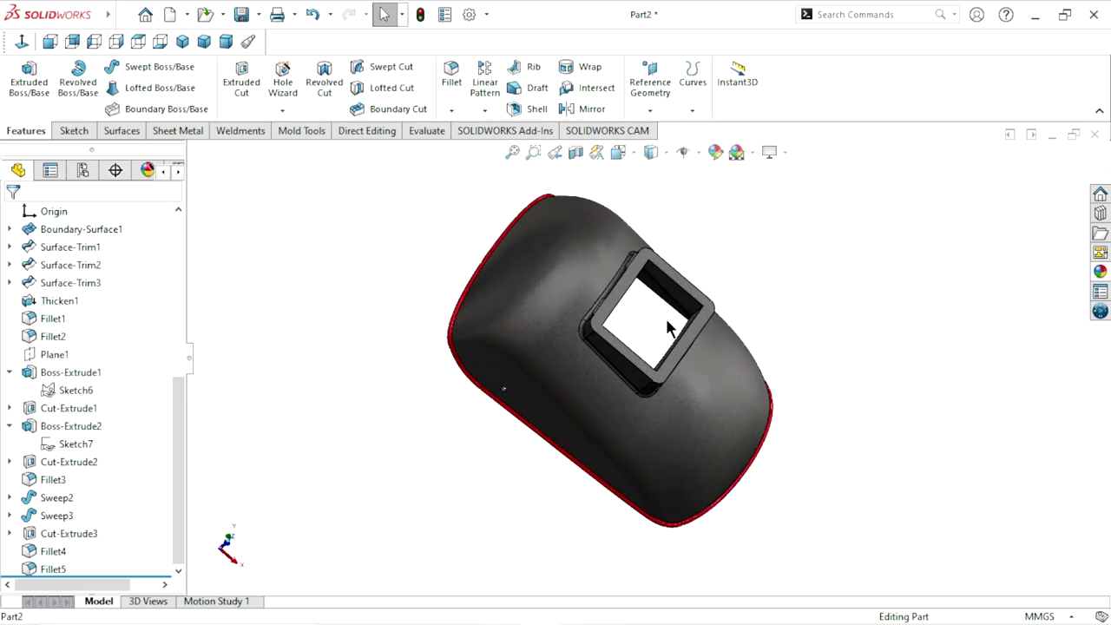
{"action": "scroll", "coordinate": [899, 310], "scroll_direction": "down", "scroll_amount": 1}
{"action": "scroll", "coordinate": [756, 372], "scroll_direction": "up", "scroll_amount": 1}
{"action": "scroll", "coordinate": [745, 363], "scroll_direction": "down", "scroll_amount": 1}
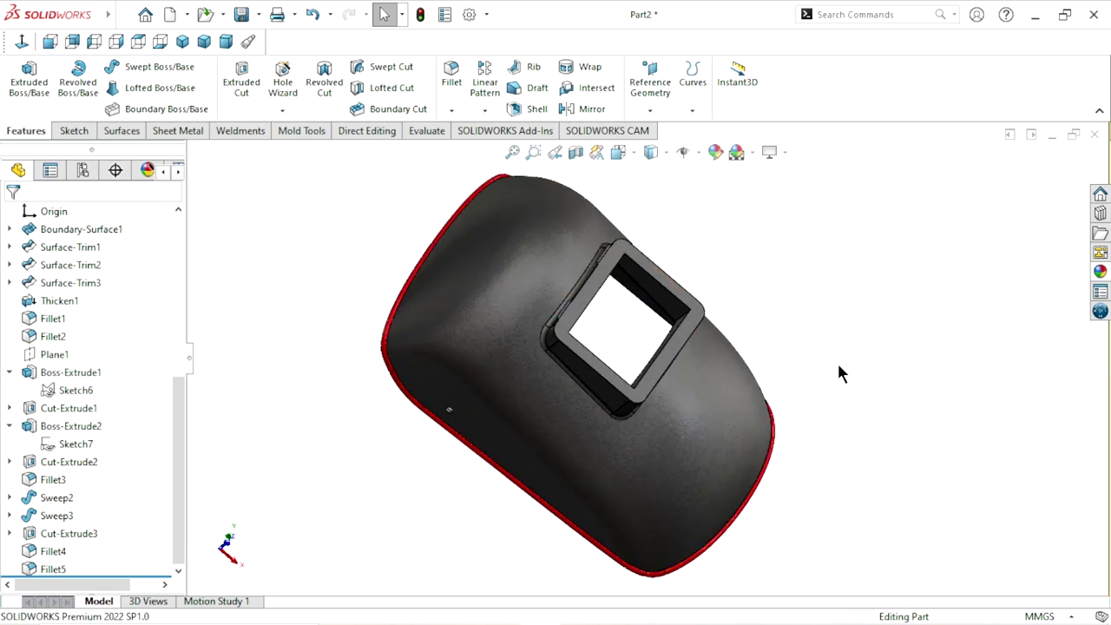
{"action": "scroll", "coordinate": [764, 447], "scroll_direction": "up", "scroll_amount": 1}
{"action": "scroll", "coordinate": [712, 431], "scroll_direction": "down", "scroll_amount": 2}
{"action": "scroll", "coordinate": [579, 374], "scroll_direction": "up", "scroll_amount": 1}
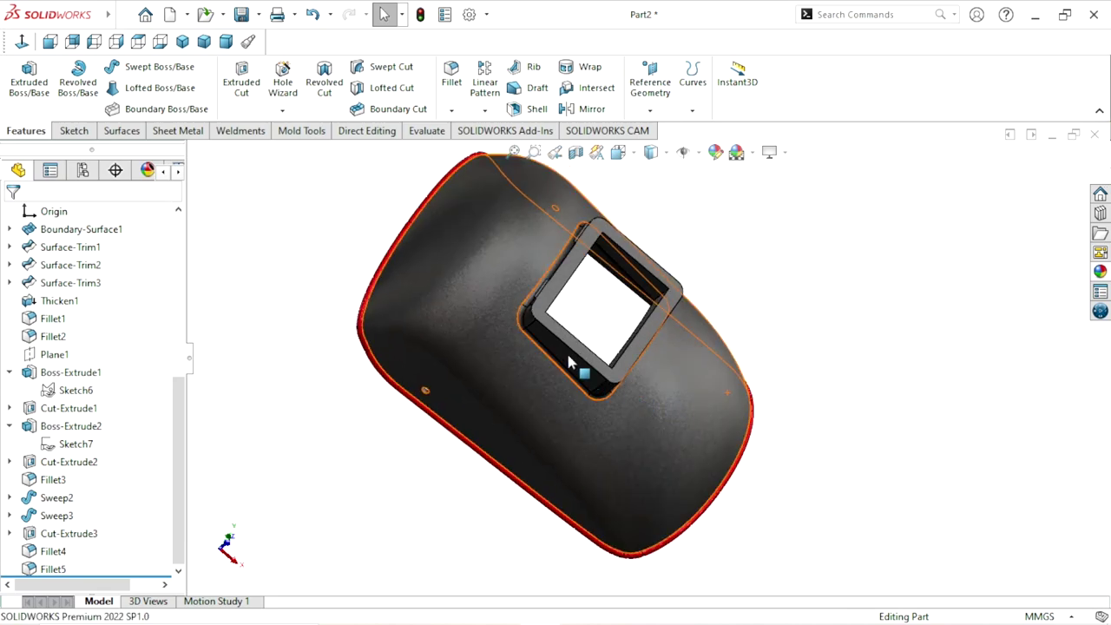
{"action": "scroll", "coordinate": [558, 347], "scroll_direction": "down", "scroll_amount": 3}
{"action": "scroll", "coordinate": [558, 347], "scroll_direction": "up", "scroll_amount": 2}
{"action": "scroll", "coordinate": [597, 374], "scroll_direction": "up", "scroll_amount": 1}
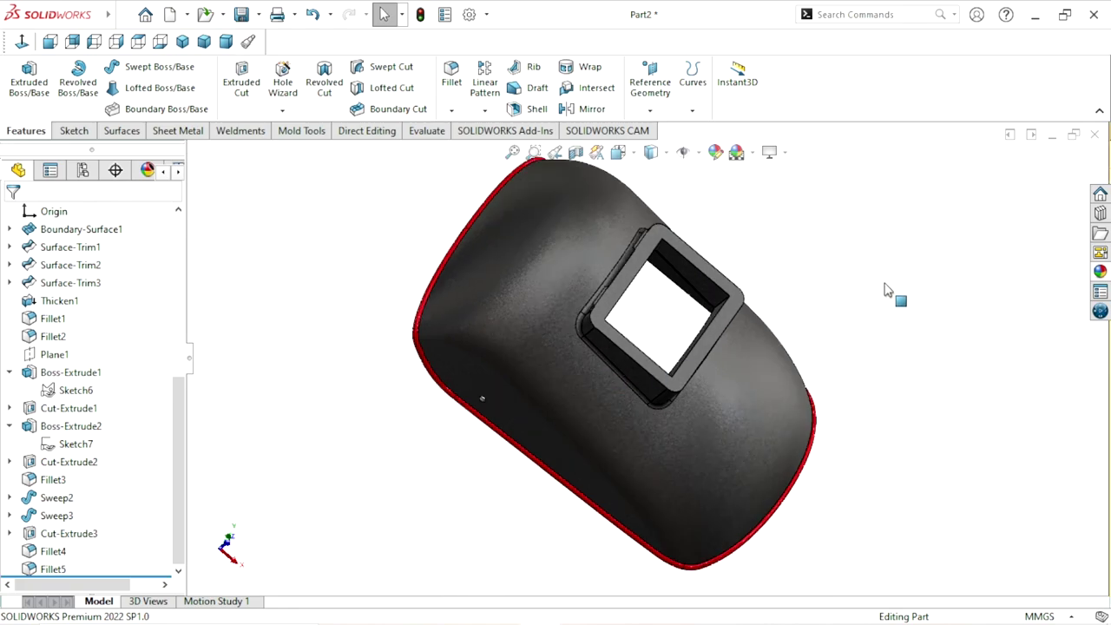
{"action": "scroll", "coordinate": [776, 350], "scroll_direction": "up", "scroll_amount": 1}
{"action": "scroll", "coordinate": [727, 330], "scroll_direction": "down", "scroll_amount": 1}
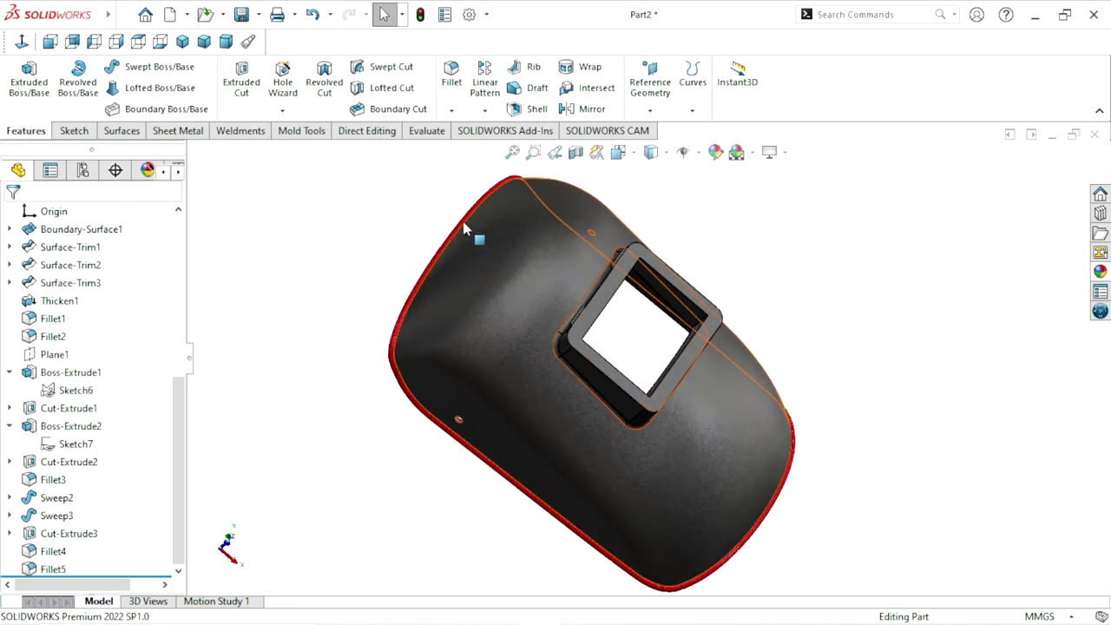
{"action": "left_click", "coordinate": [189, 41]}
{"action": "left_click", "coordinate": [205, 45]}
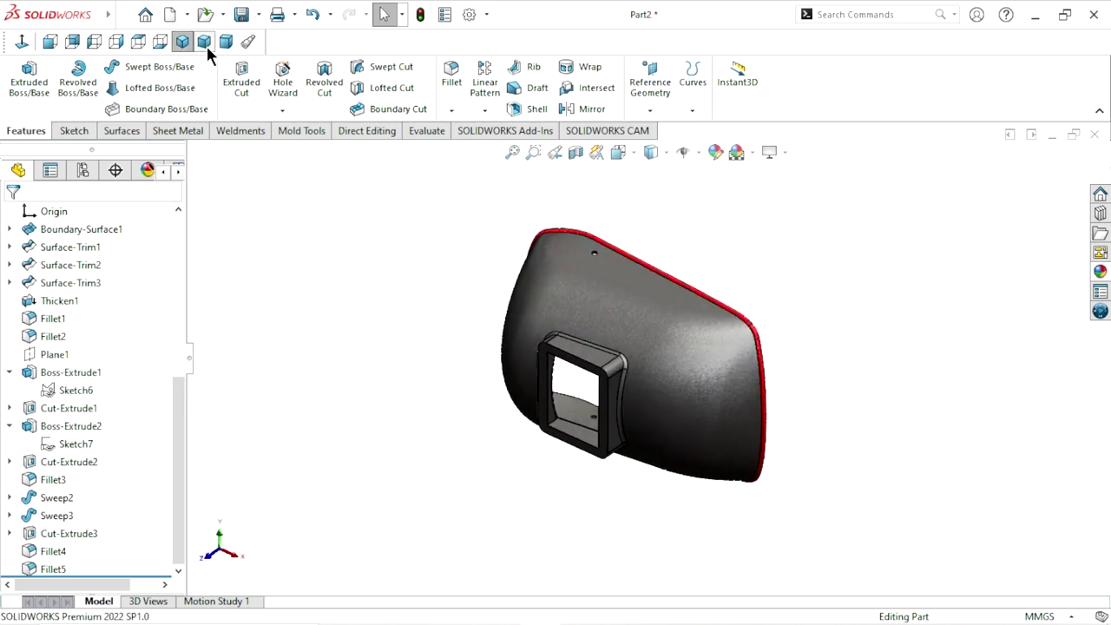
{"action": "mouse_move", "coordinate": [687, 342]}
{"action": "middle_mouse_down"}
{"action": "mouse_move", "coordinate": [662, 325]}
{"action": "mouse_move", "coordinate": [720, 367]}
{"action": "mouse_move", "coordinate": [819, 318]}
{"action": "mouse_move", "coordinate": [715, 372]}
{"action": "mouse_move", "coordinate": [694, 340]}
{"action": "mouse_move", "coordinate": [798, 321]}
{"action": "mouse_move", "coordinate": [588, 397]}
{"action": "mouse_move", "coordinate": [524, 307]}
{"action": "mouse_move", "coordinate": [551, 325]}
{"action": "mouse_move", "coordinate": [685, 333]}
{"action": "mouse_move", "coordinate": [752, 266]}
{"action": "mouse_move", "coordinate": [779, 268]}
{"action": "mouse_move", "coordinate": [747, 281]}
{"action": "mouse_move", "coordinate": [739, 257]}
{"action": "mouse_move", "coordinate": [723, 353]}
{"action": "mouse_move", "coordinate": [681, 379]}
{"action": "mouse_move", "coordinate": [661, 373]}
{"action": "middle_mouse_up"}
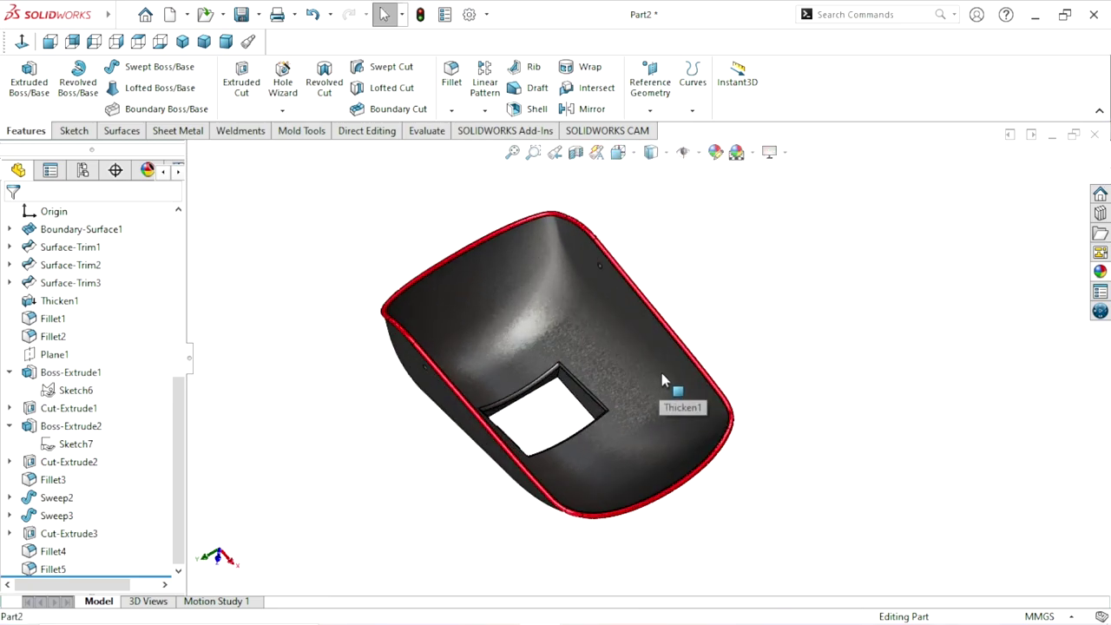
Start saving the part and browse to the Desktop > 3D > welding helmet folder
{"action": "left_click", "coordinate": [242, 15]}
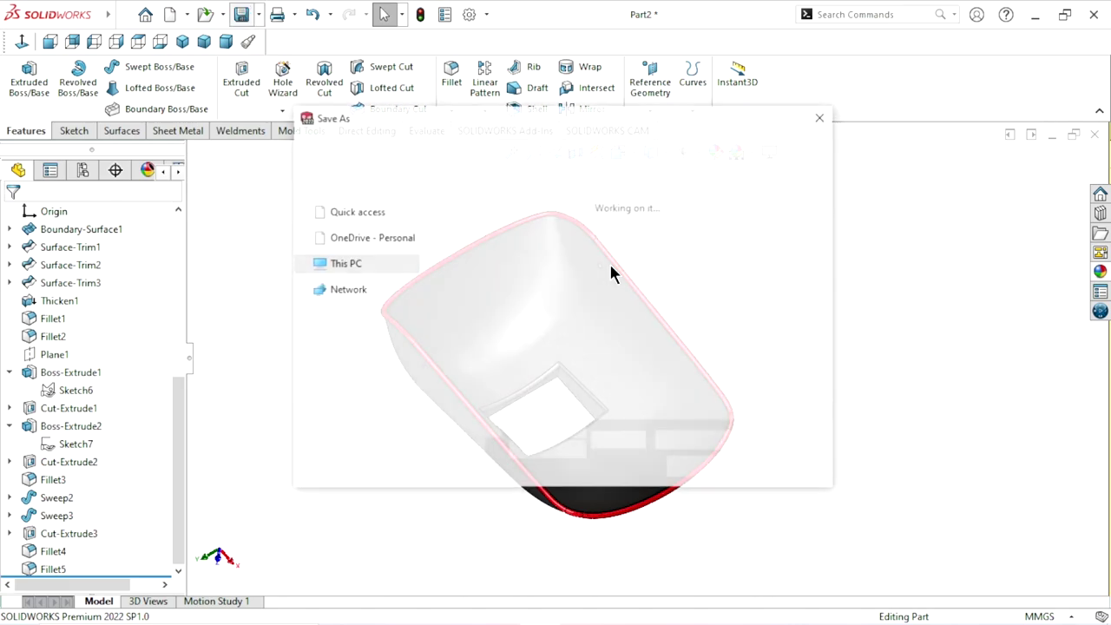
{"action": "double_click", "coordinate": [524, 230]}
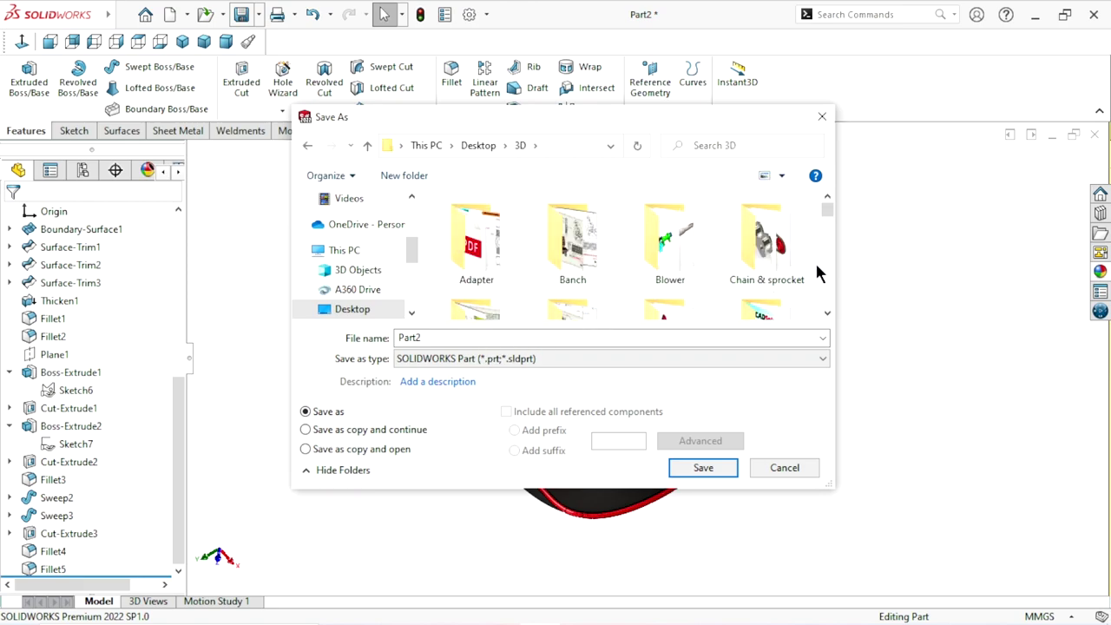
{"action": "right_click", "coordinate": [817, 265]}
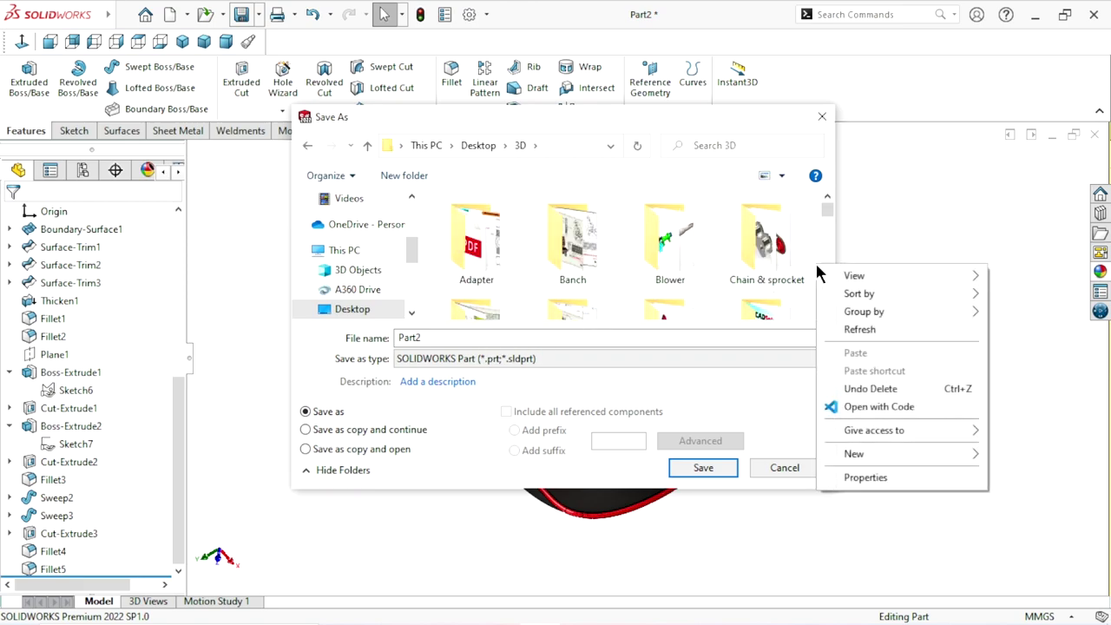
{"action": "left_click", "coordinate": [884, 218]}
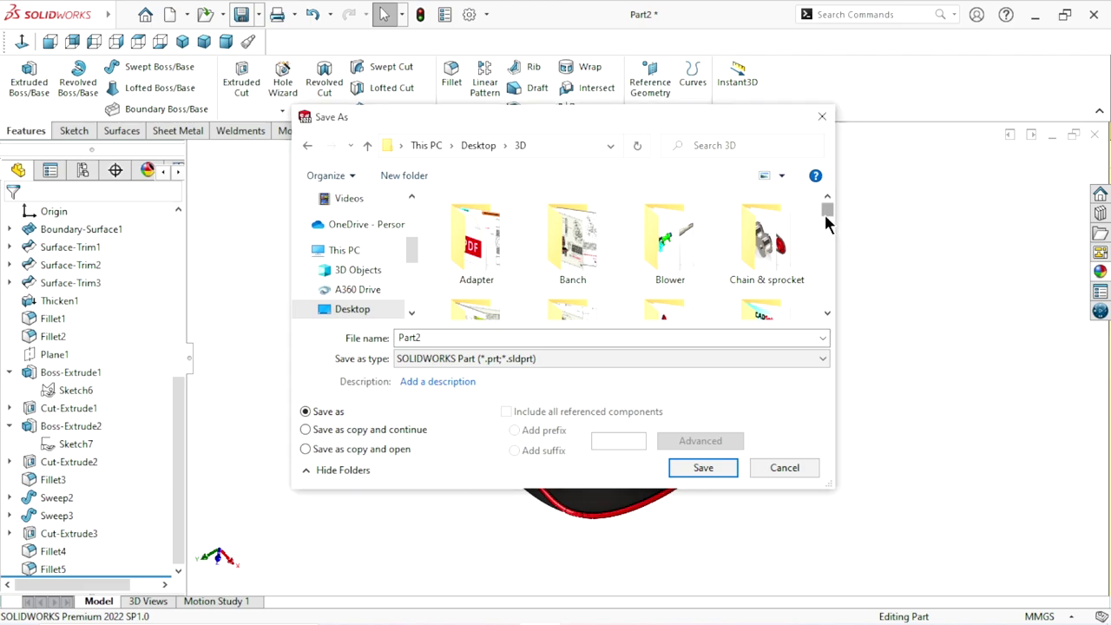
{"action": "left_click_drag", "start_coordinate": [827, 224], "coordinate": [821, 237]}
{"action": "left_click", "coordinate": [485, 272]}
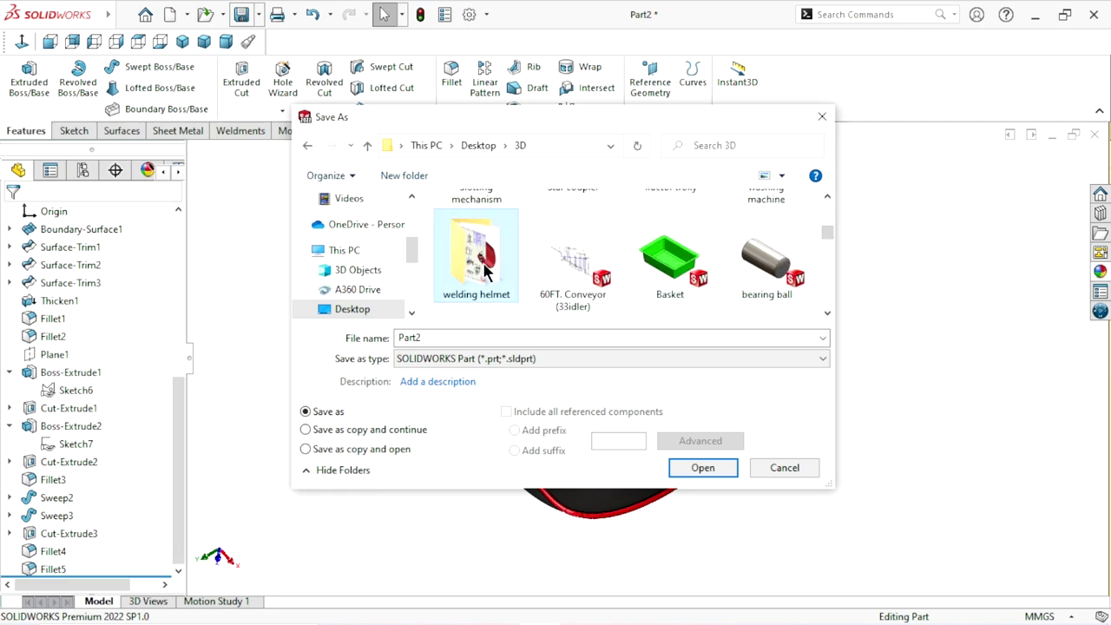
{"action": "double_click", "coordinate": [485, 272]}
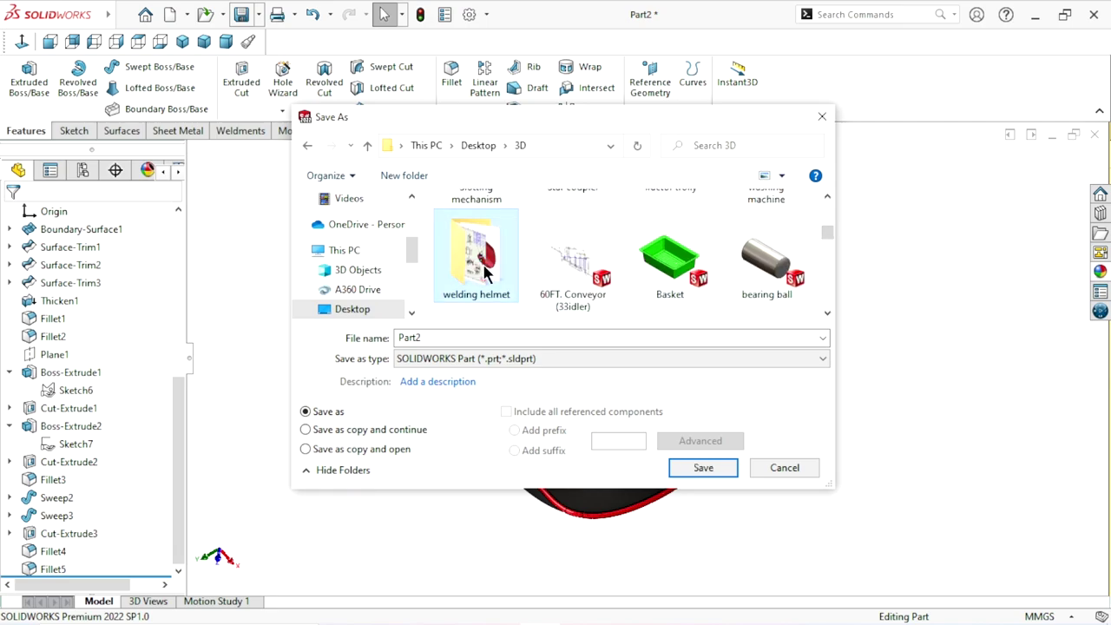
Replace the Part2 file name with the new helmet name, starting 'HelmA'
{"action": "double_click", "coordinate": [452, 340]}
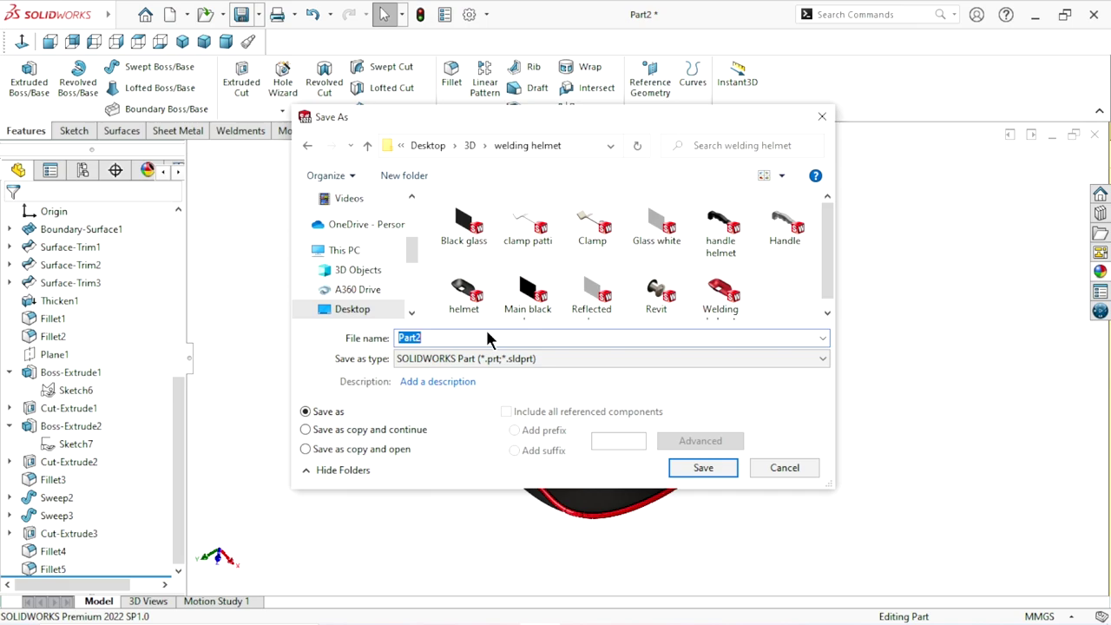
{"action": "type", "text": "He"}
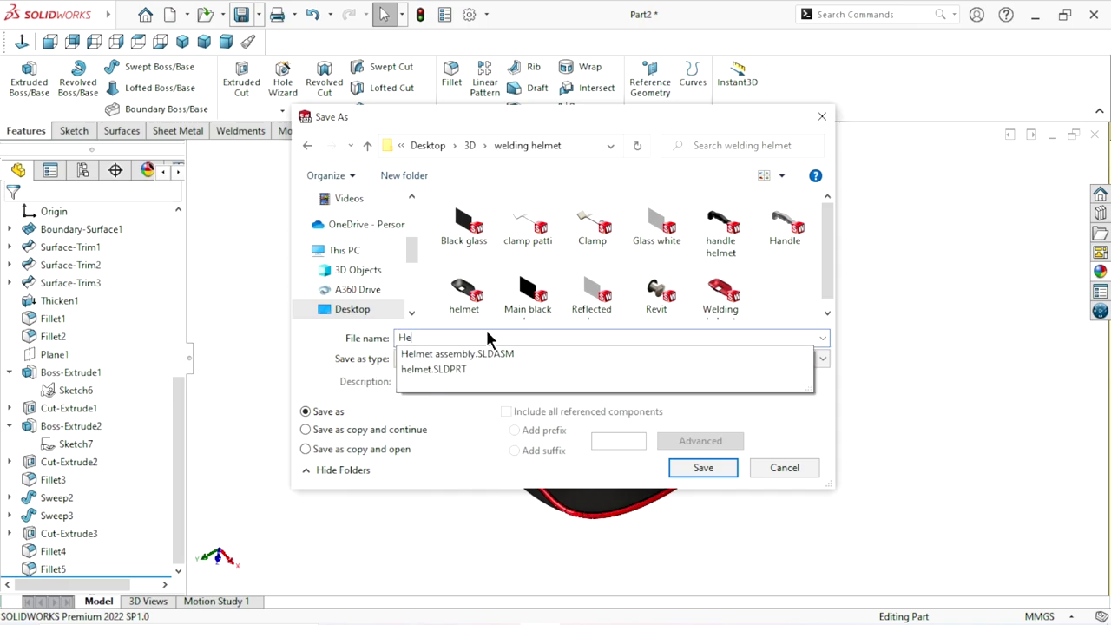
{"action": "type", "text": "lm"}
{"action": "type", "text": "A"}
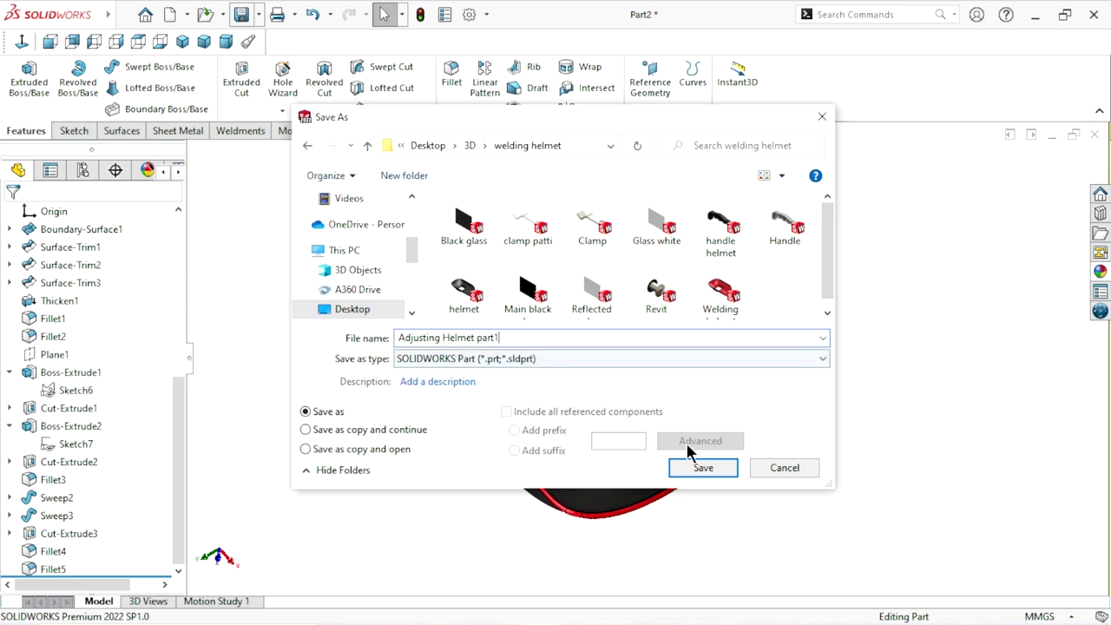
Save the part as 'Adjusting Helmet part1', then orbit the helmet to inspect its front viewing window
{"action": "left_click", "coordinate": [706, 468]}
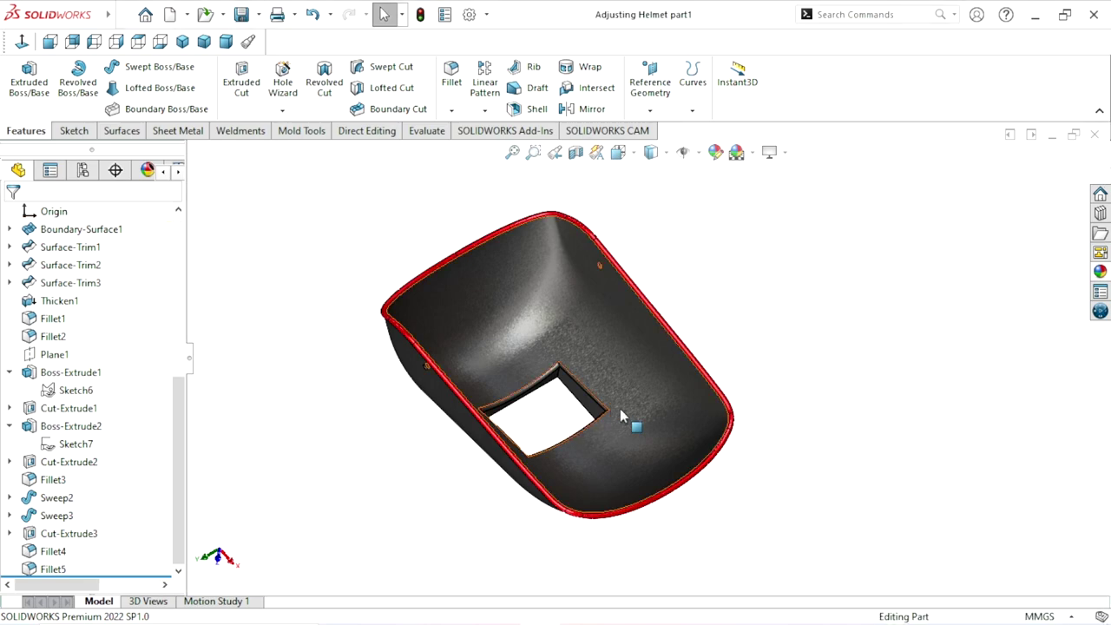
{"action": "scroll", "coordinate": [581, 388], "scroll_direction": "down", "scroll_amount": 2}
{"action": "mouse_move", "coordinate": [796, 428]}
{"action": "middle_mouse_down"}
{"action": "mouse_move", "coordinate": [746, 383]}
{"action": "mouse_move", "coordinate": [697, 377]}
{"action": "mouse_move", "coordinate": [614, 303]}
{"action": "middle_mouse_up"}
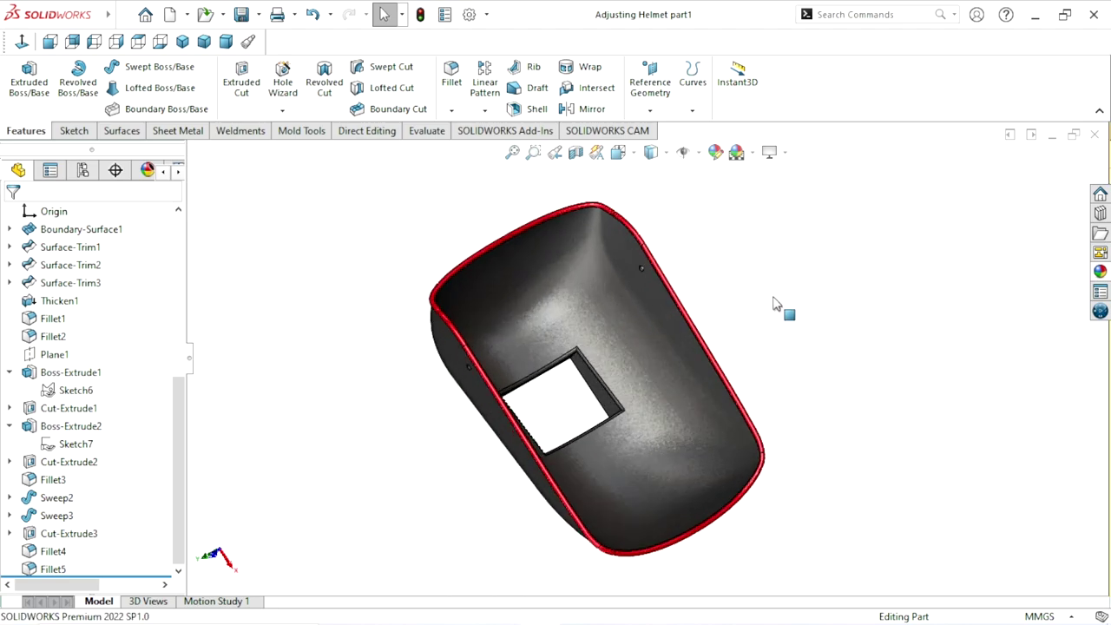
{"action": "mouse_move", "coordinate": [732, 441]}
{"action": "middle_mouse_down"}
{"action": "mouse_move", "coordinate": [722, 365]}
{"action": "mouse_move", "coordinate": [466, 354]}
{"action": "mouse_move", "coordinate": [590, 313]}
{"action": "mouse_move", "coordinate": [613, 435]}
{"action": "middle_mouse_up"}
{"action": "left_click", "coordinate": [708, 408]}
{"action": "left_click", "coordinate": [795, 422]}
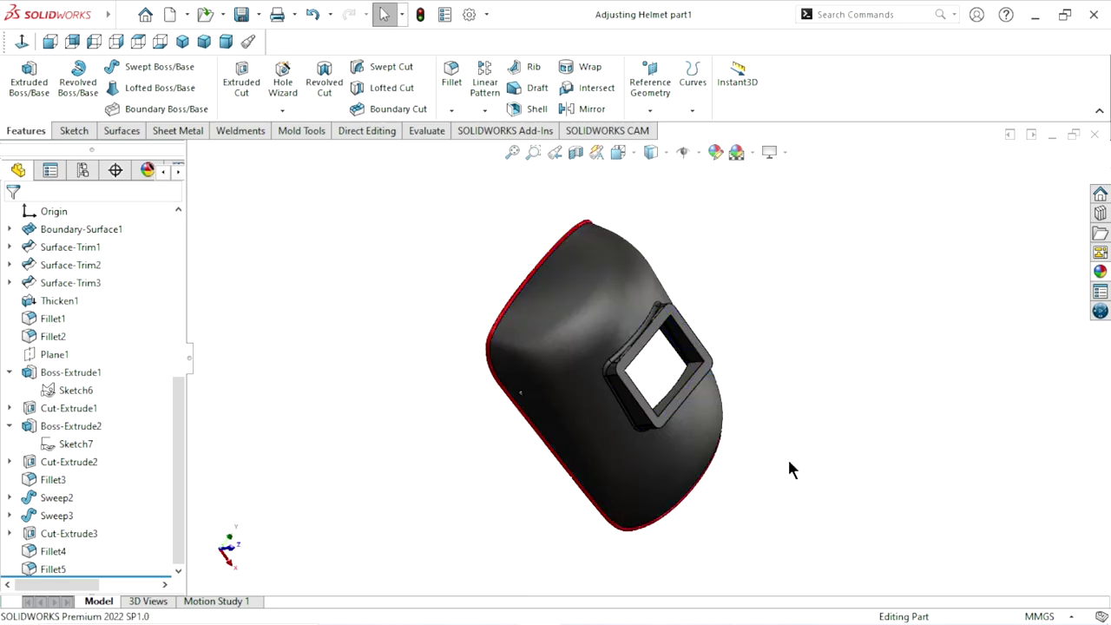
{"action": "scroll", "coordinate": [773, 414], "scroll_direction": "down", "scroll_amount": 2}
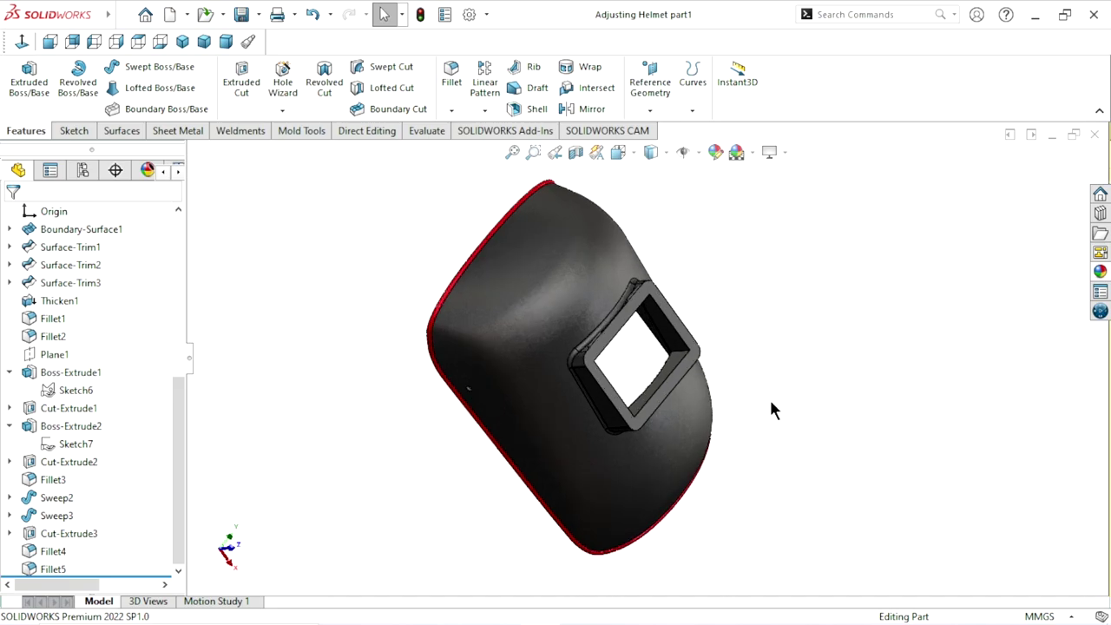